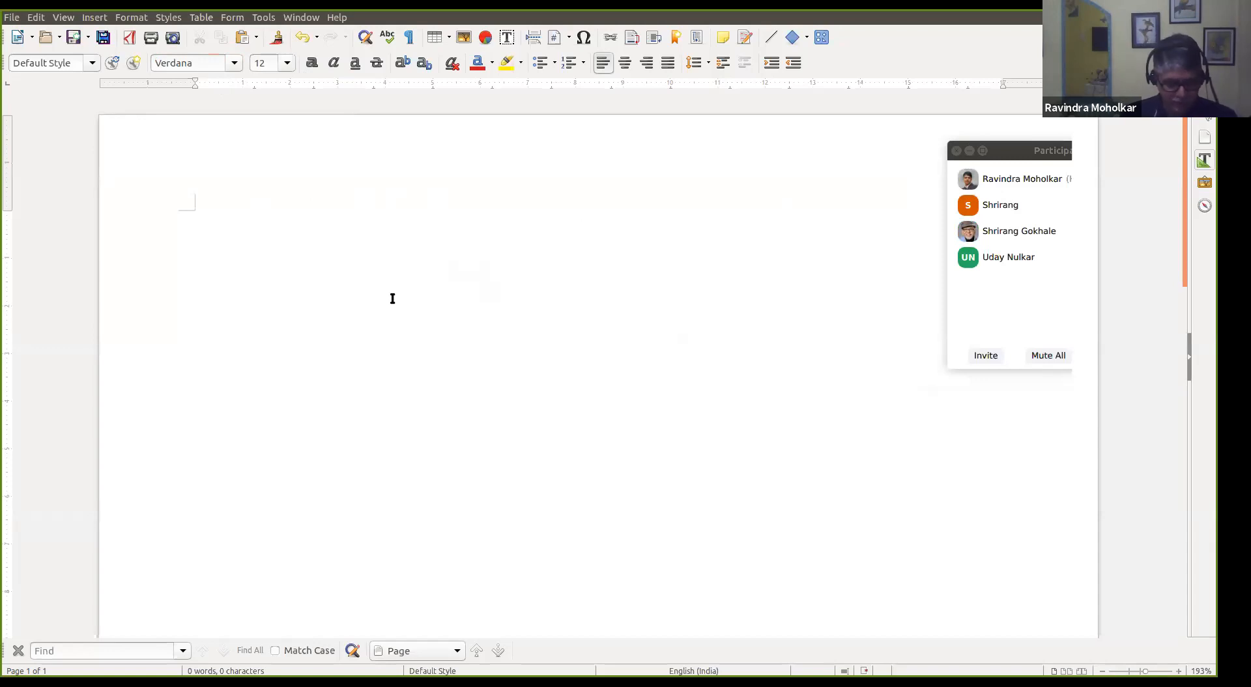
Step: Write the title "Form to collect addresses" at the start of the blank document
text(Form to)
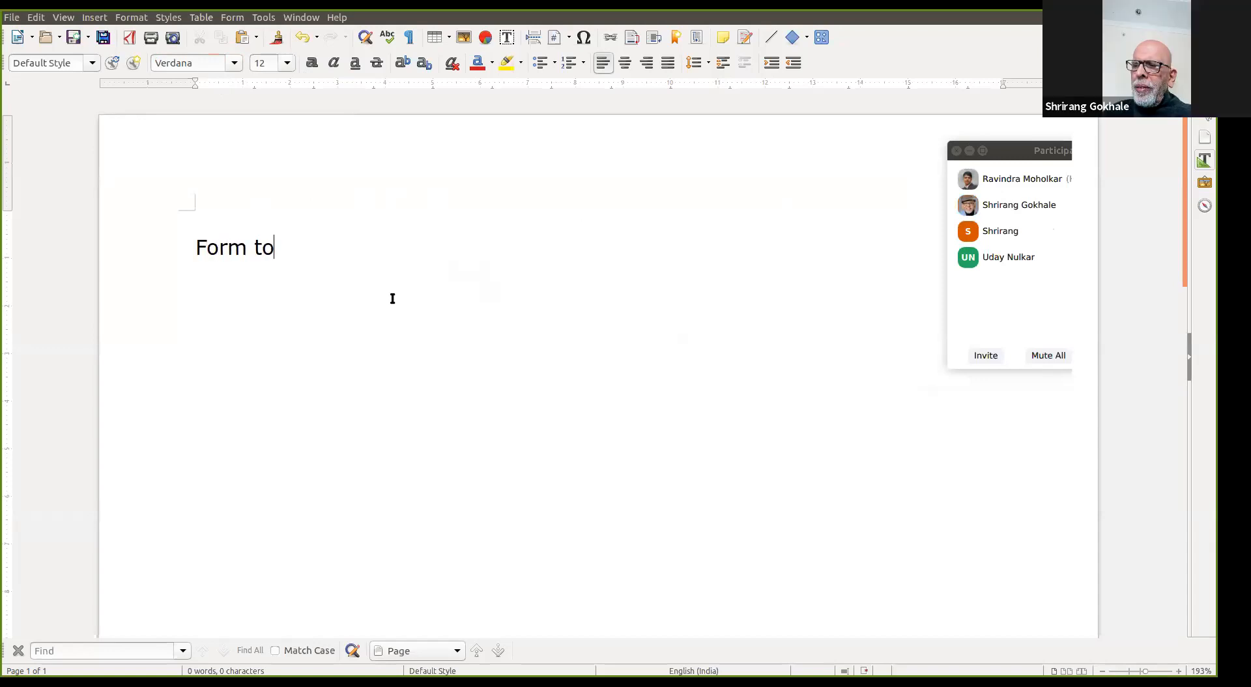
text( collect a)
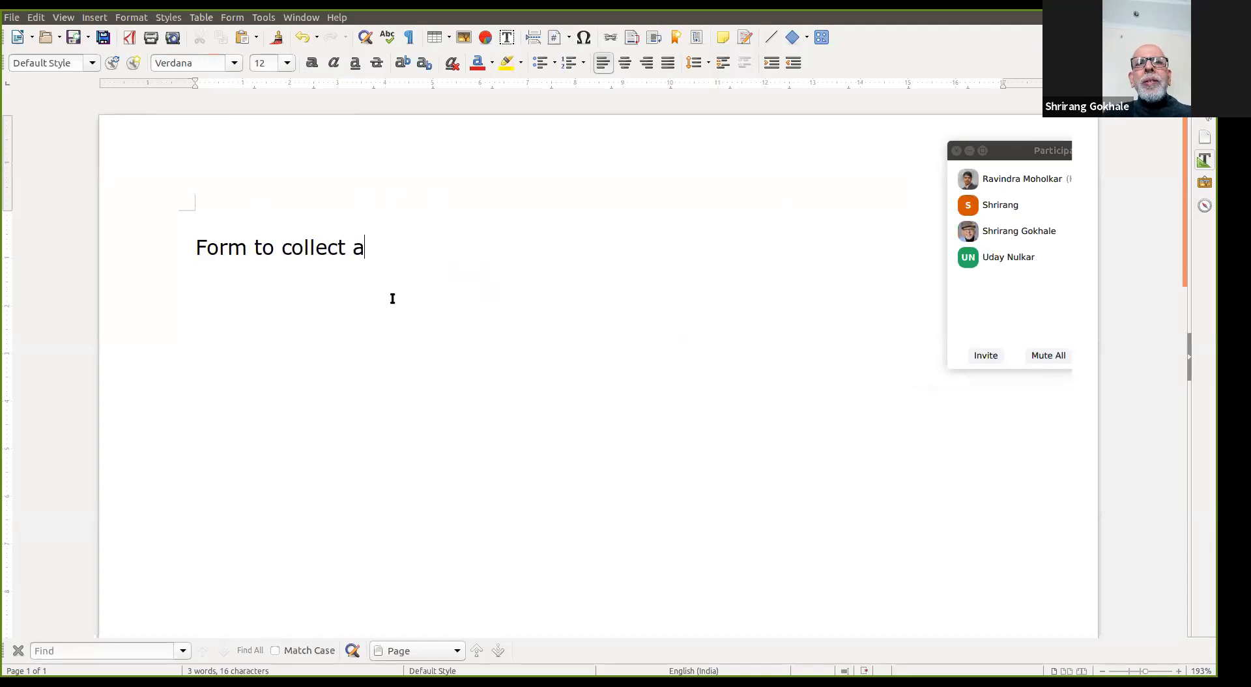
text(ddresses)
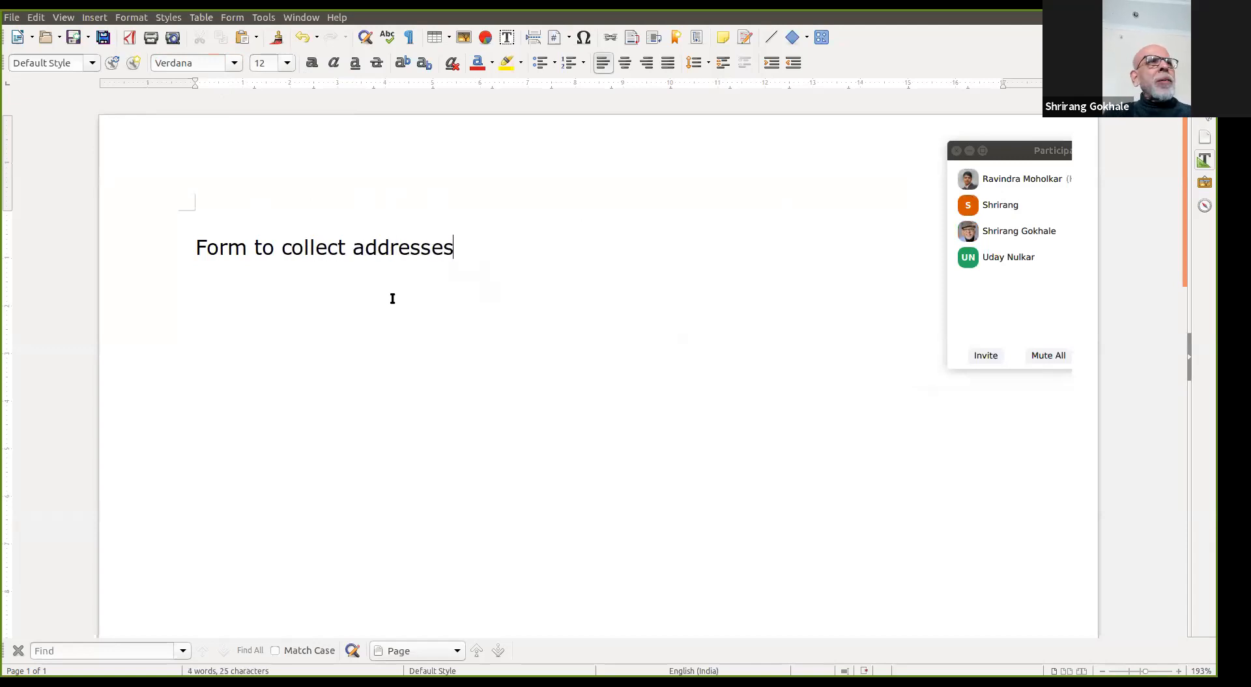
Step: Centre the title line and make it bold and underlined
key(shift+Home)
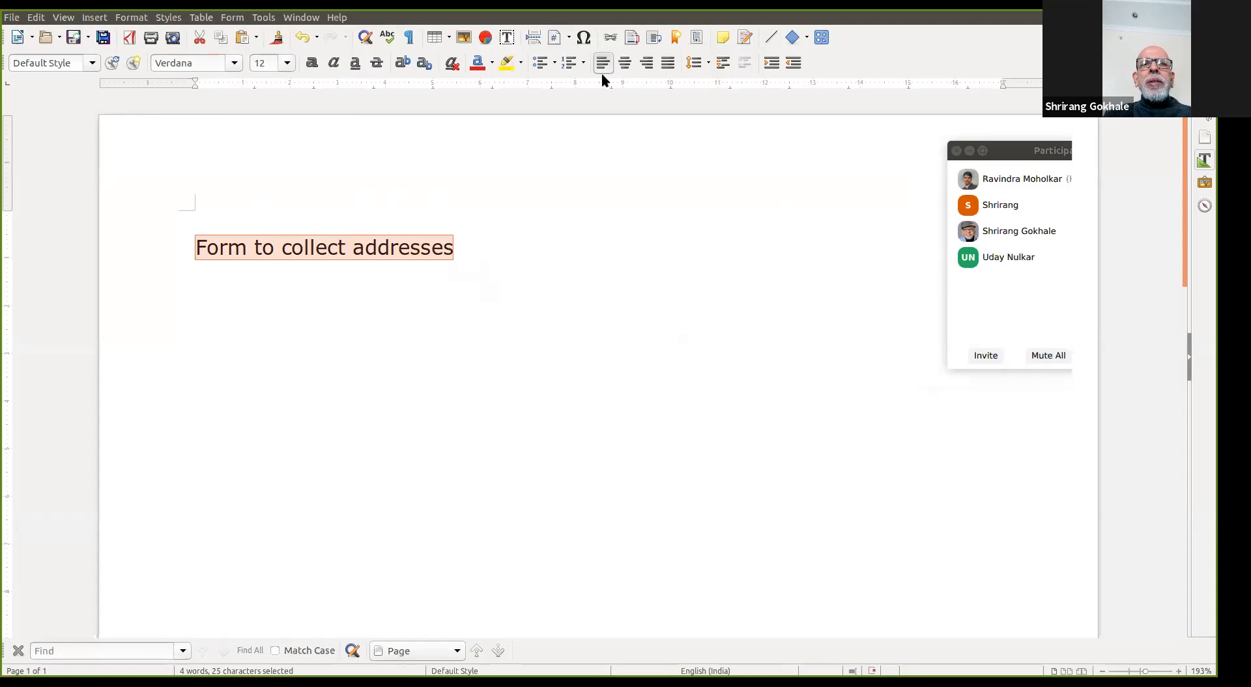
click(626, 65)
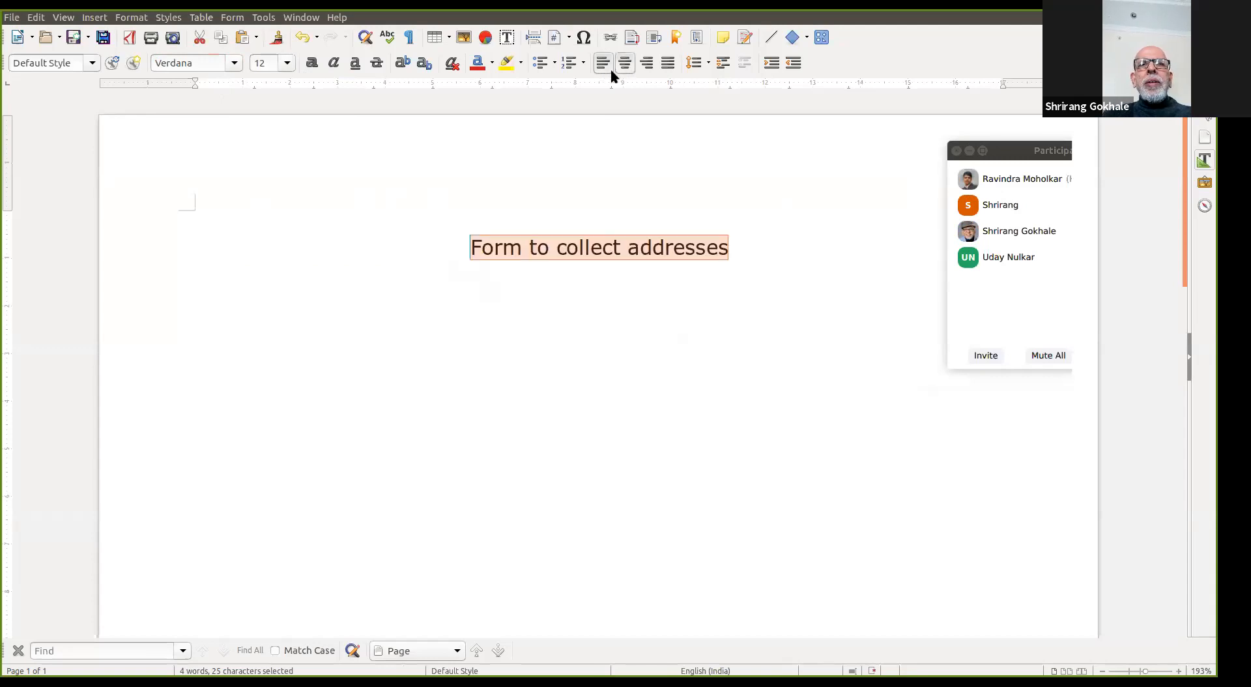
click(313, 64)
click(356, 62)
click(778, 247)
Step: Below the title, add left-aligned form labels "Name :" and "Plot No. :" on separate lines
key(Return)
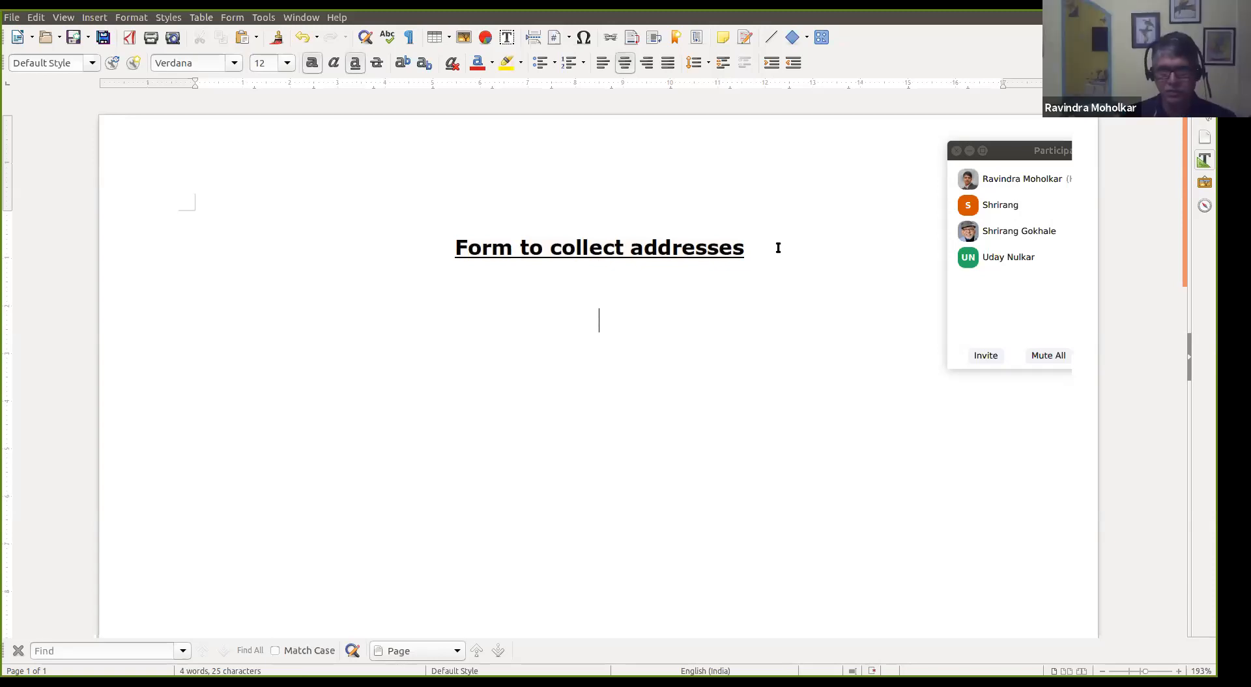
click(603, 64)
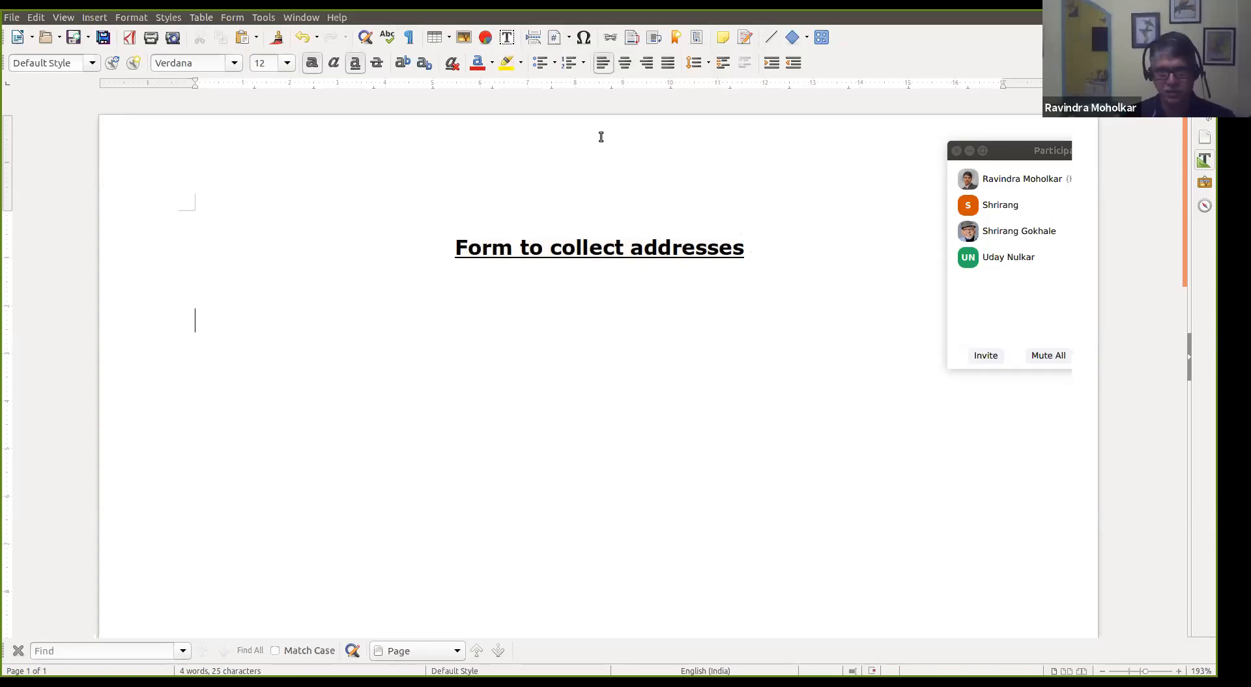
text(Name :   )
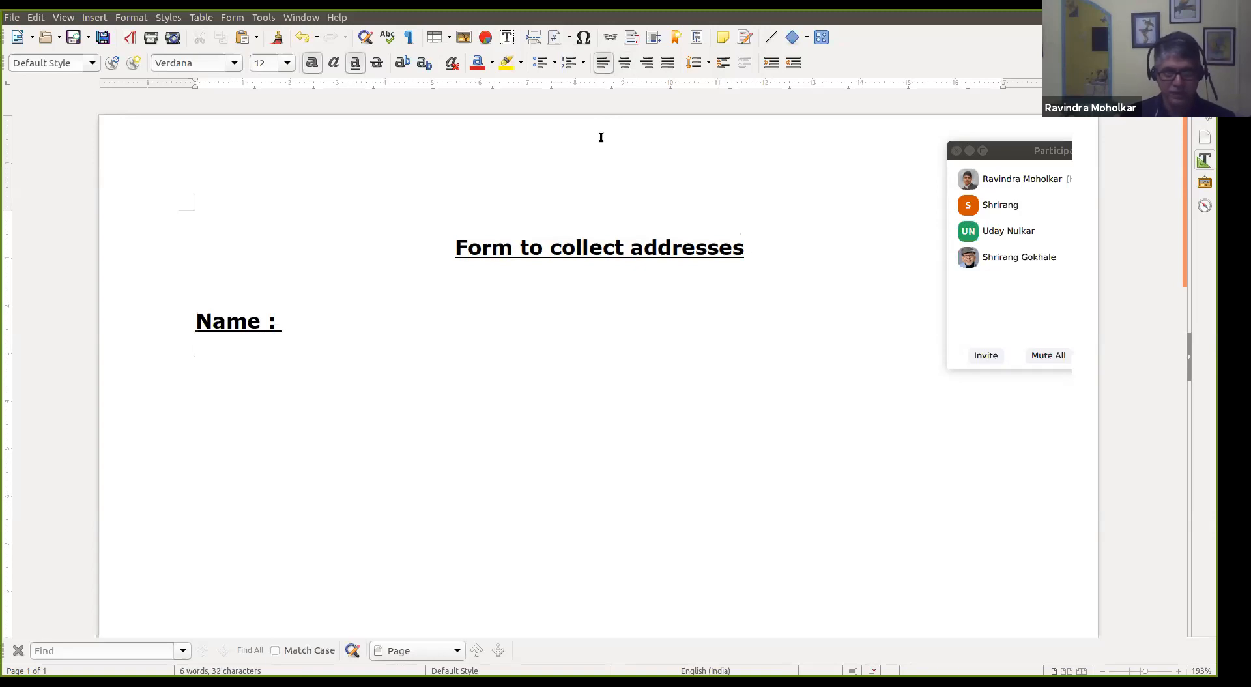
text(Addres)
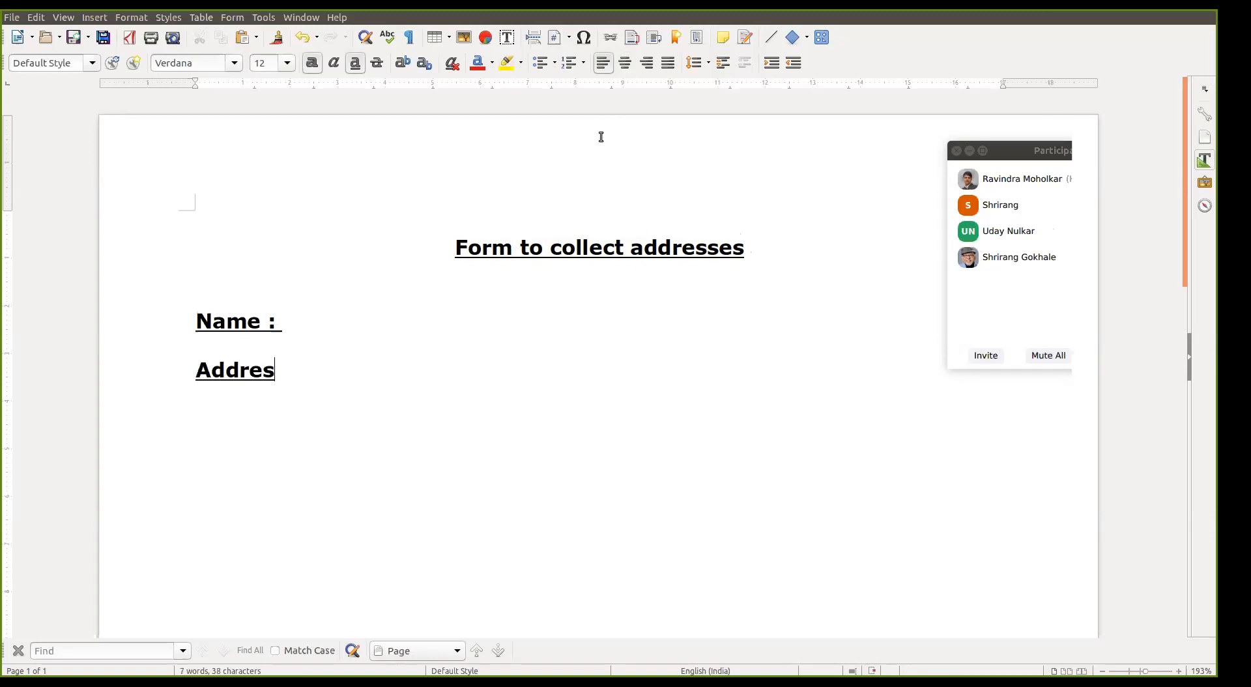
key(shift+Home)
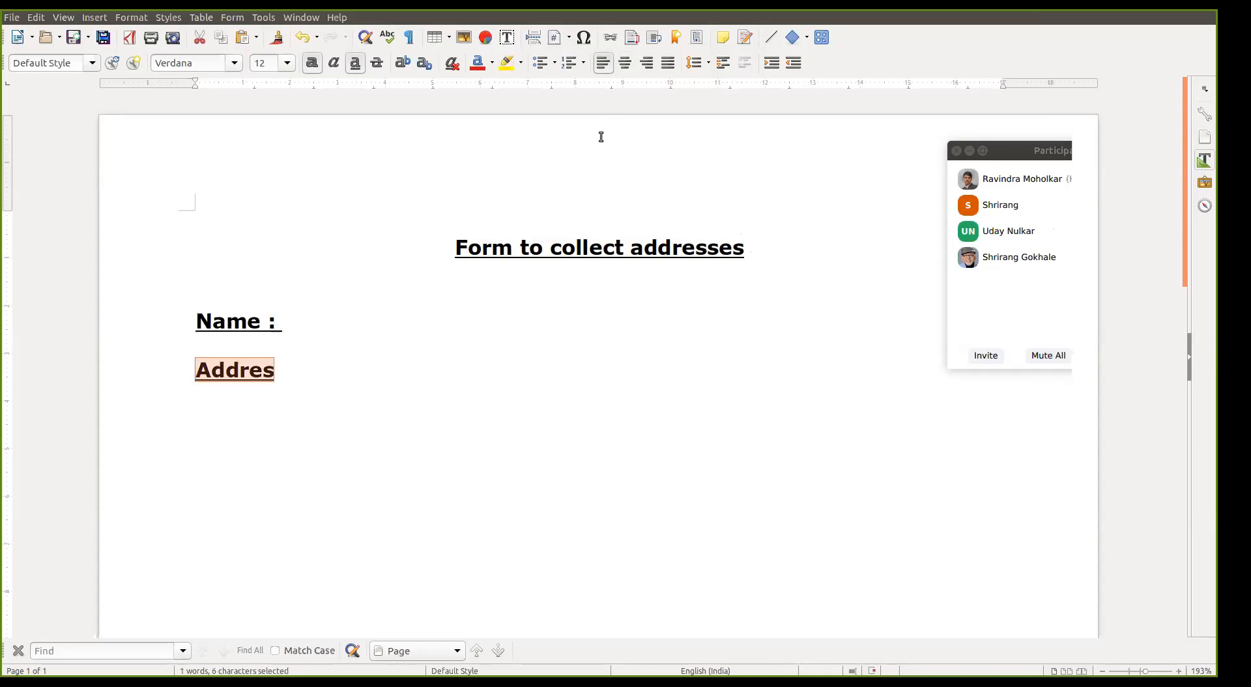
text(Plot)
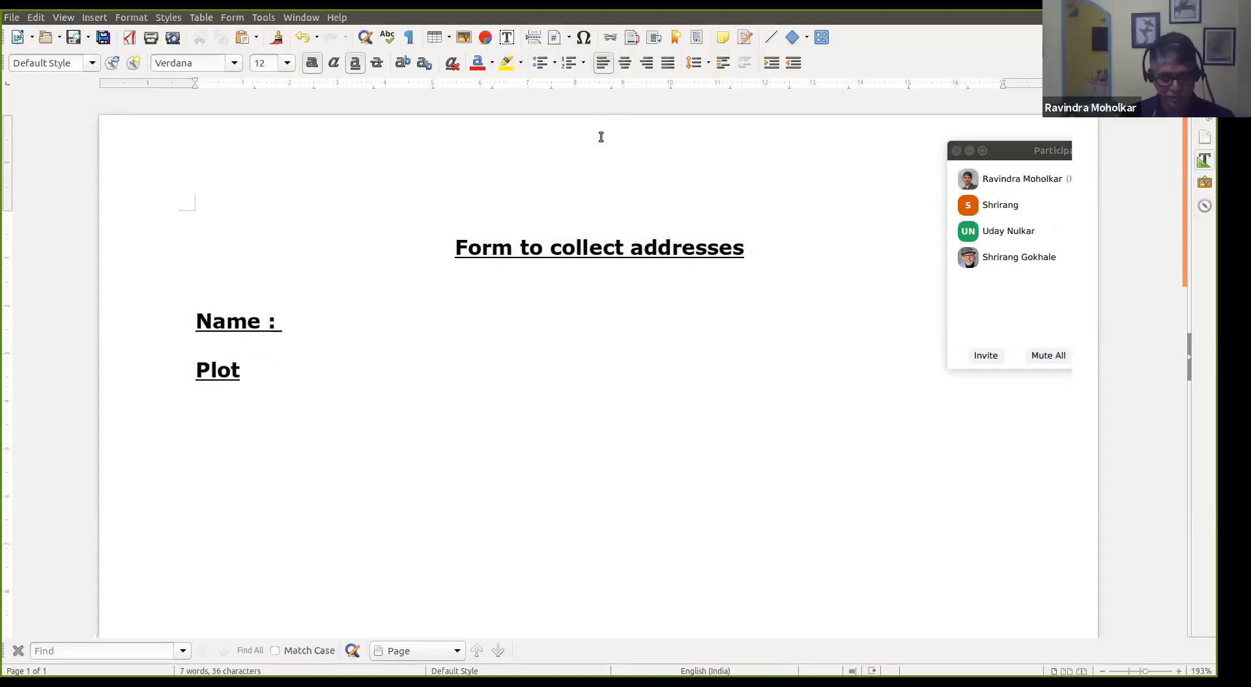
text( No. :)
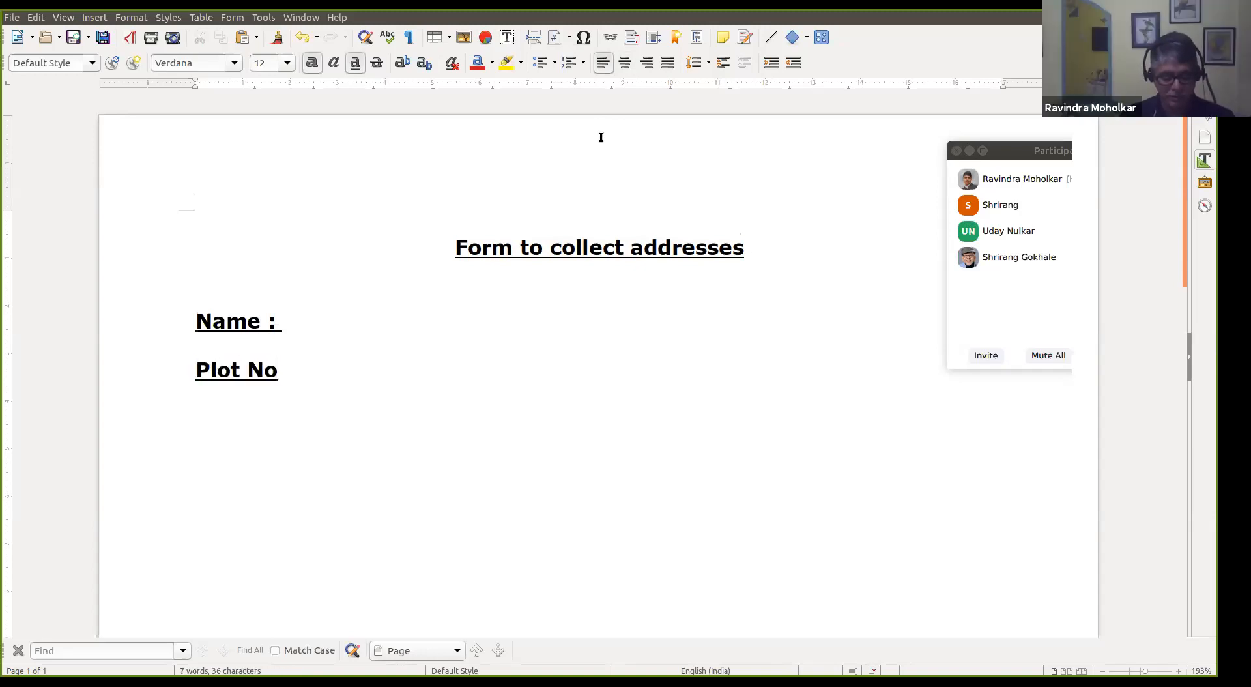
Step: Add the labels "Survey No. :" and "Phone No. :" on separate lines below the plot number label
key(Return)
key(Return)
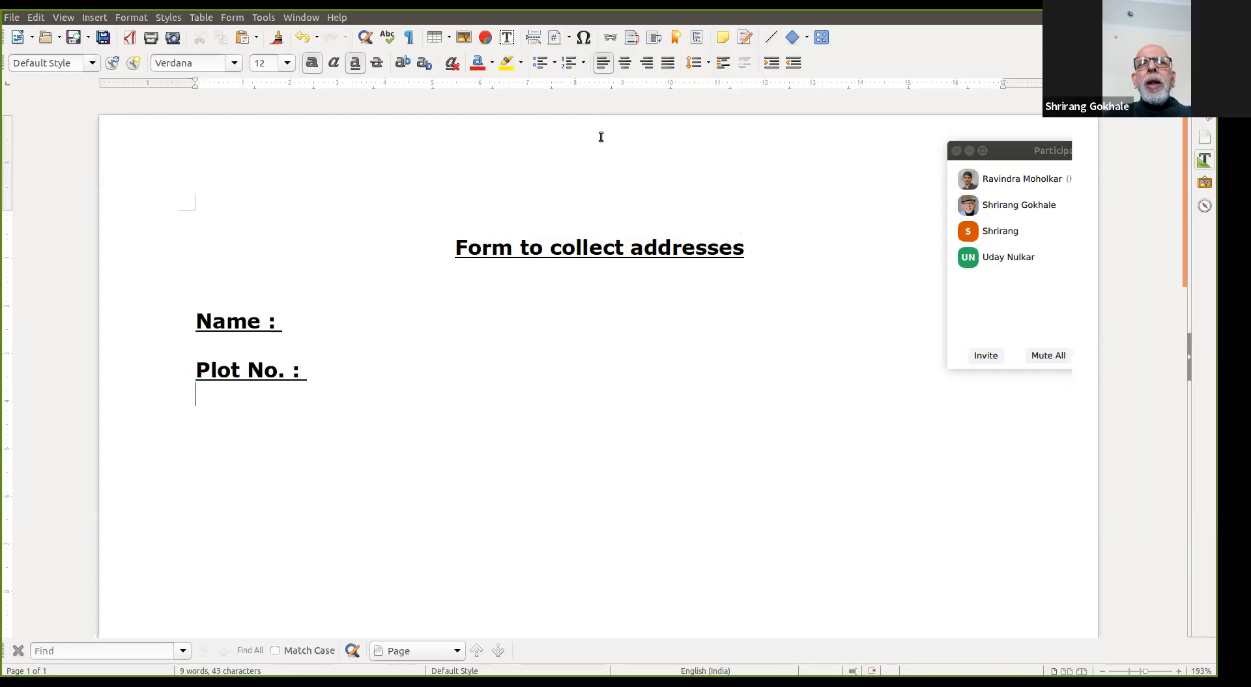
text(Survey No. :)
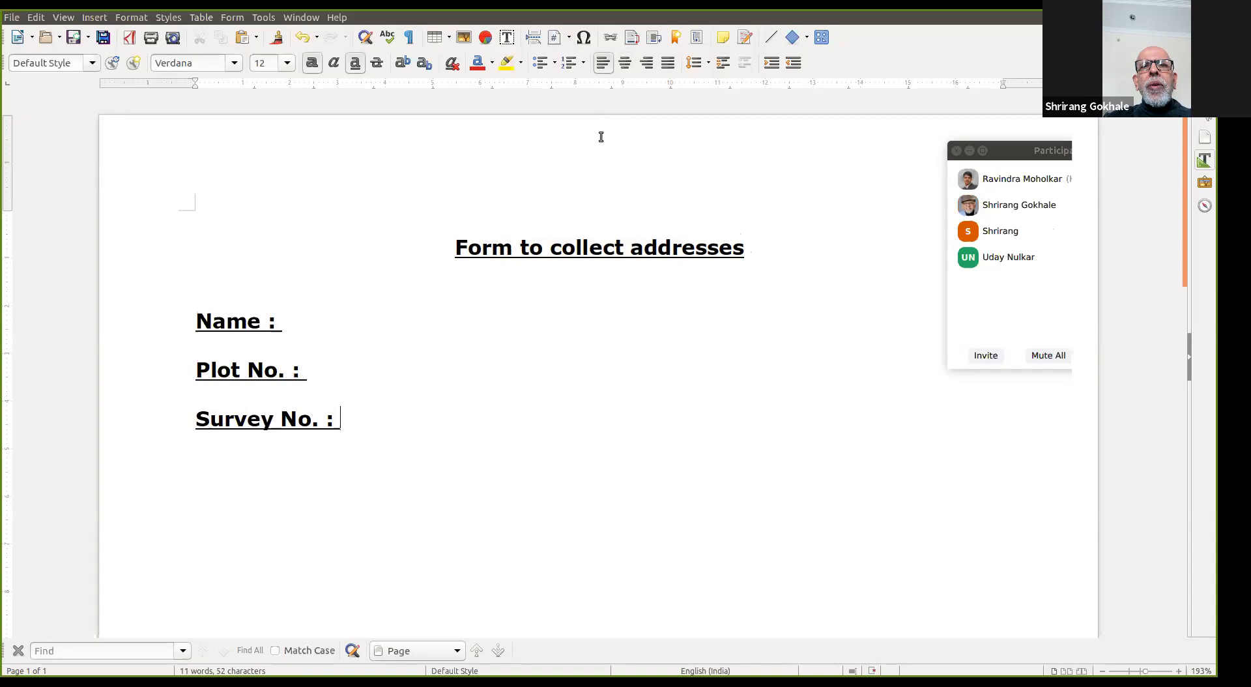
key(Return)
text(Phone N)
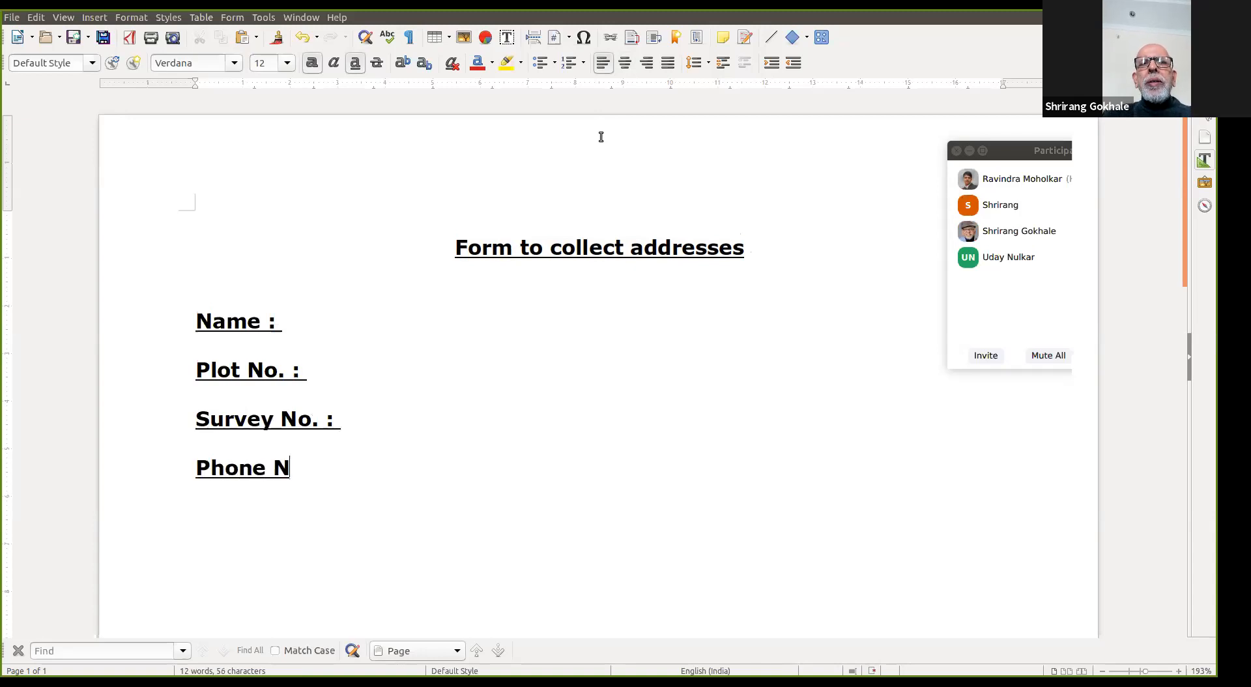
text(o. :)
Step: Remove the underline from the Phone No., Survey No., Plot No. and Name labels
key(shift+Home)
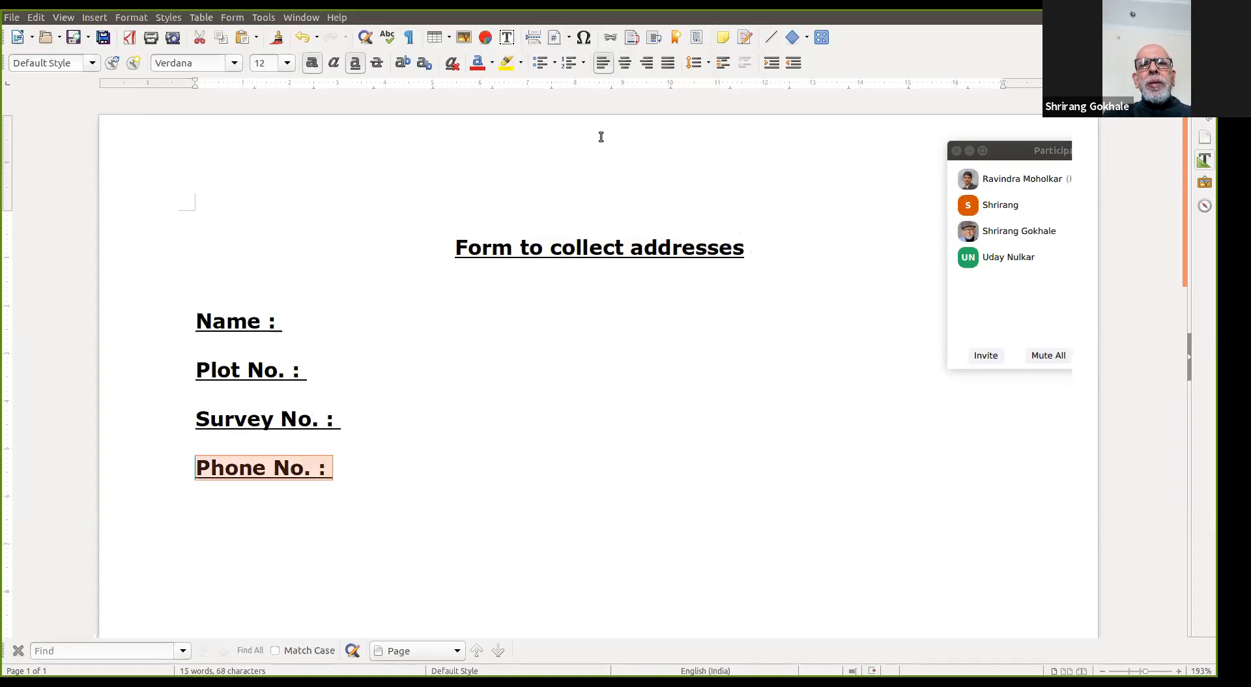
click(355, 64)
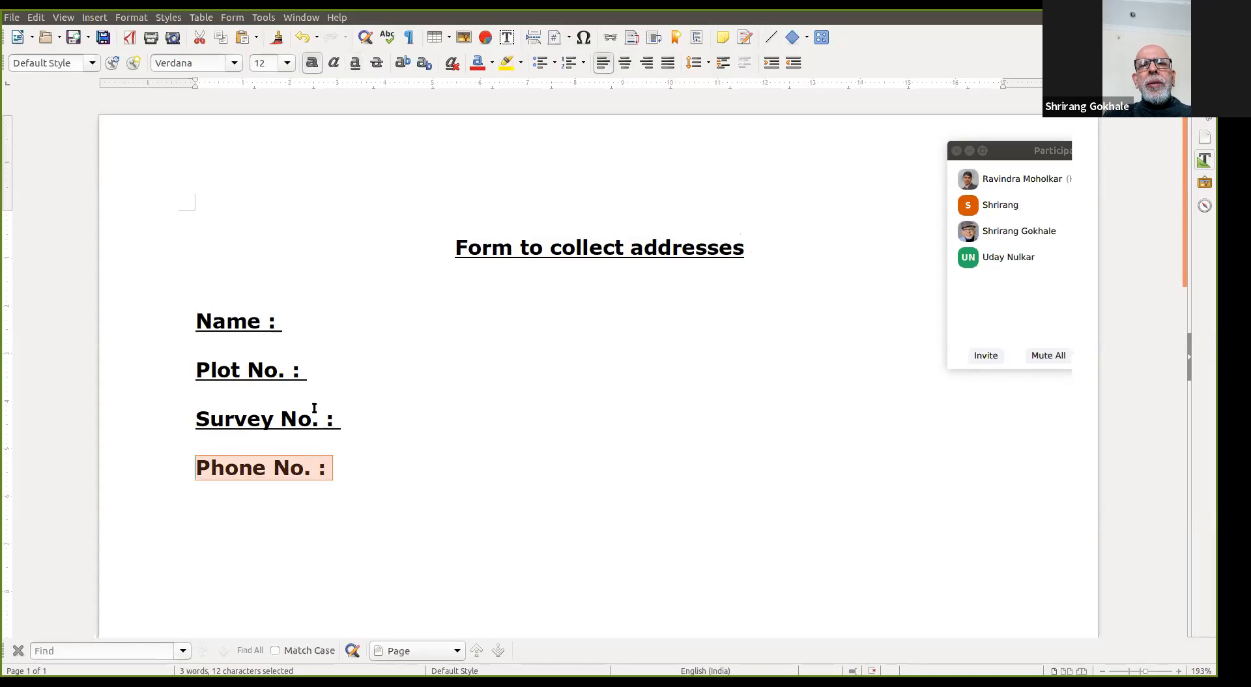
drag(339, 422, 195, 409)
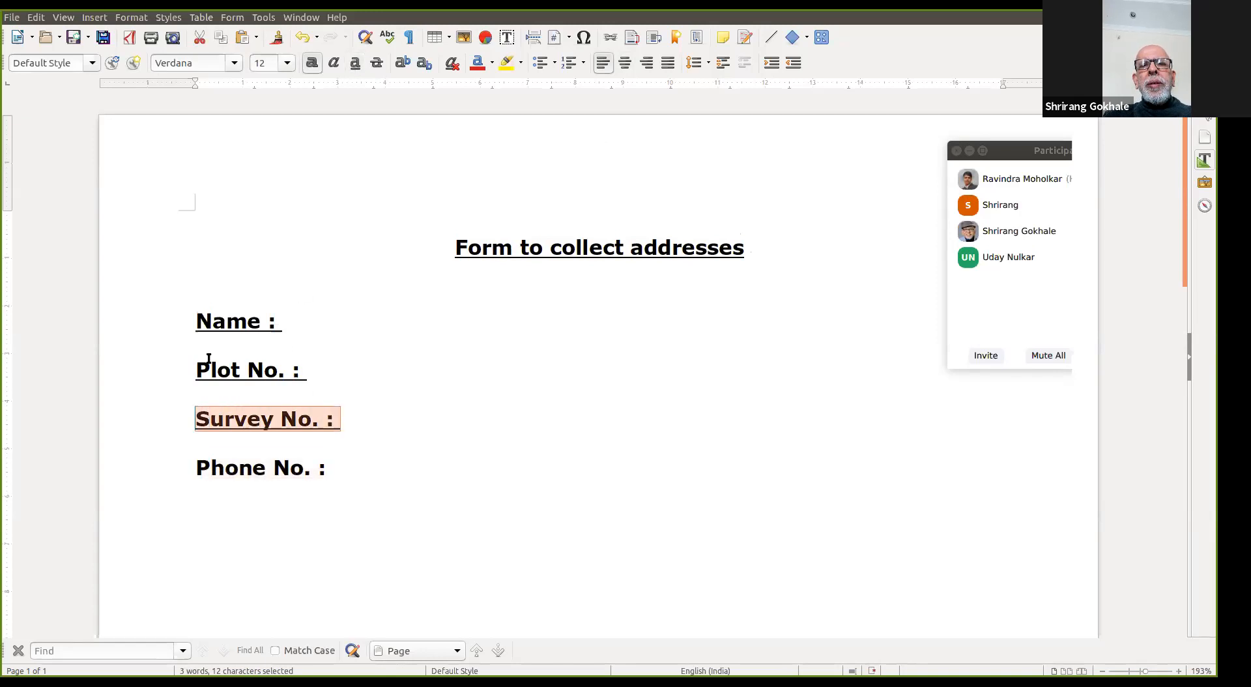
click(355, 64)
drag(309, 373, 196, 368)
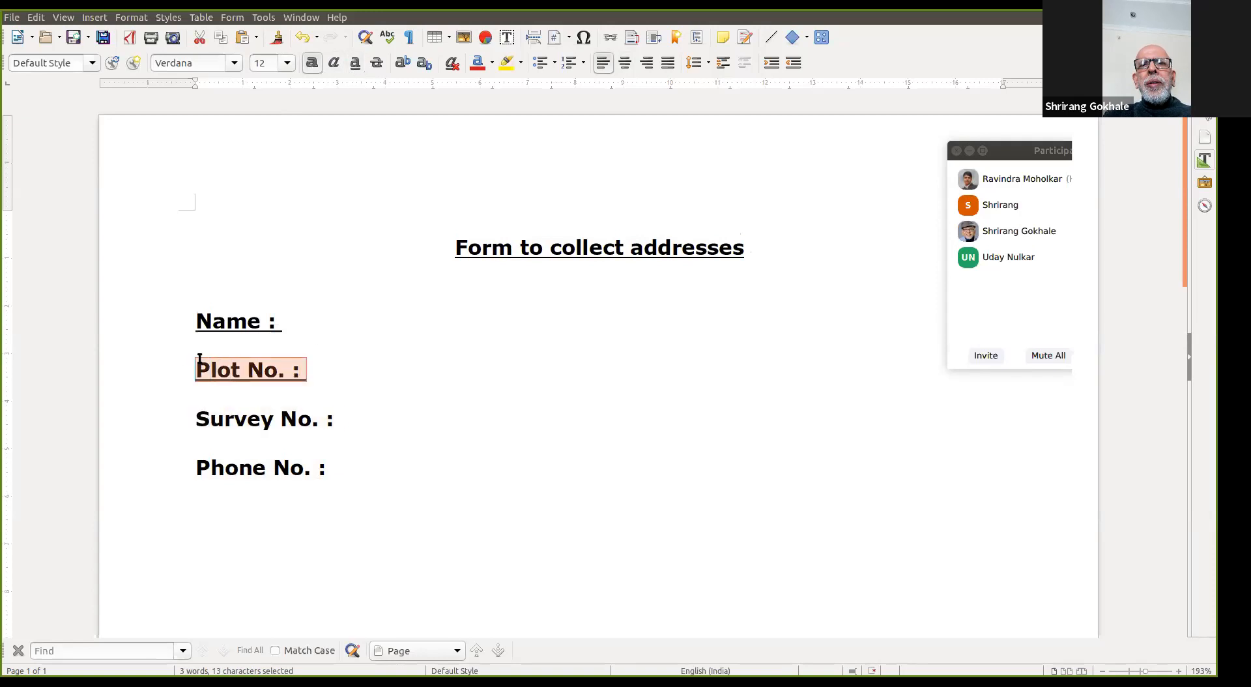
click(355, 64)
drag(307, 328, 149, 312)
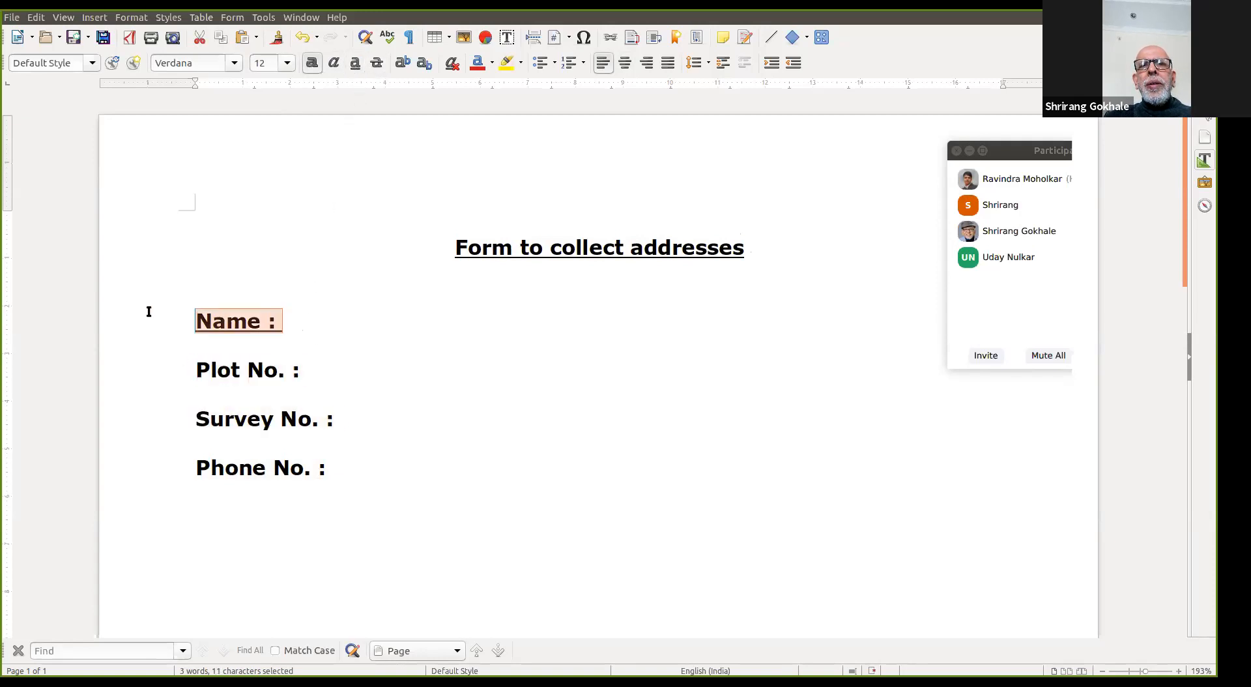
click(356, 64)
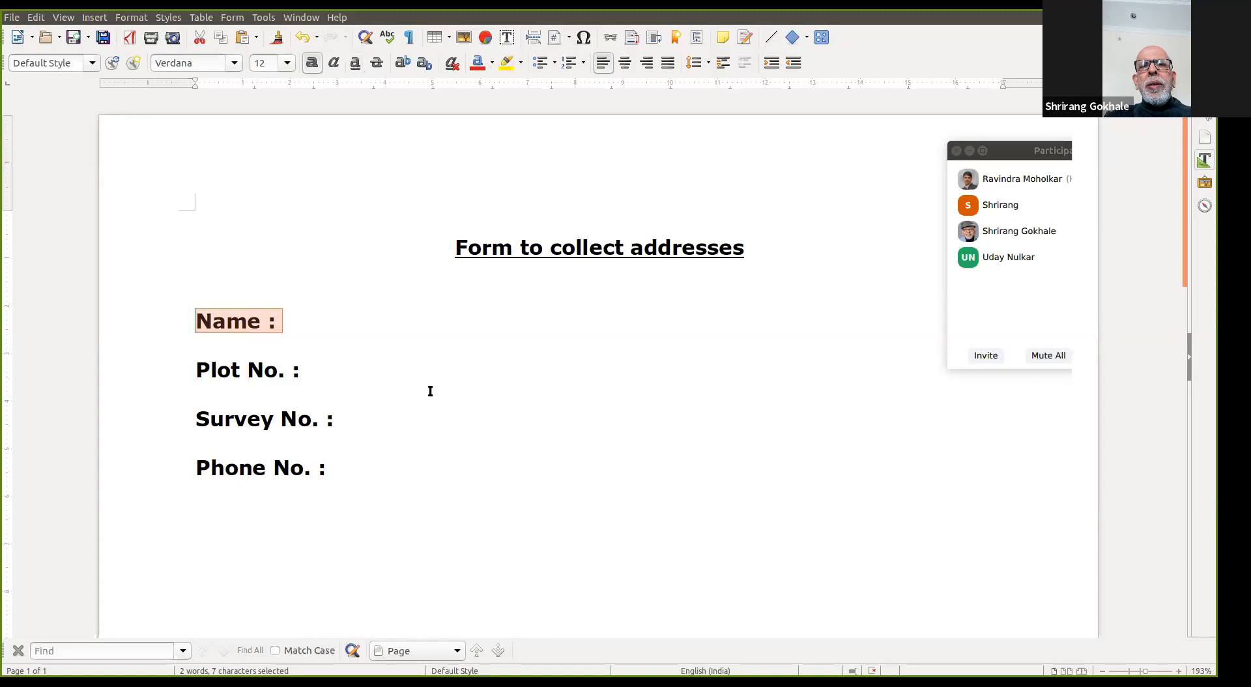
Step: Leave a gap below the Phone No. label and write the question "Do you want MNGL connection :"
click(396, 460)
key(Return)
key(Return)
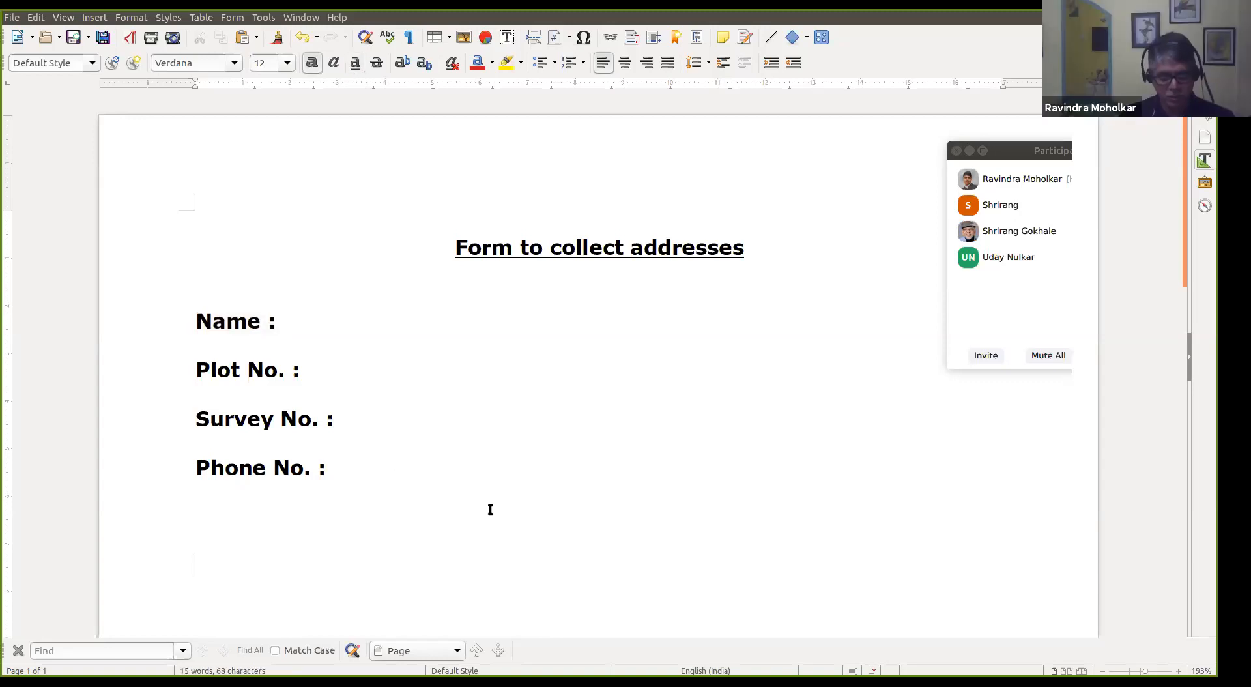
text(Do you )
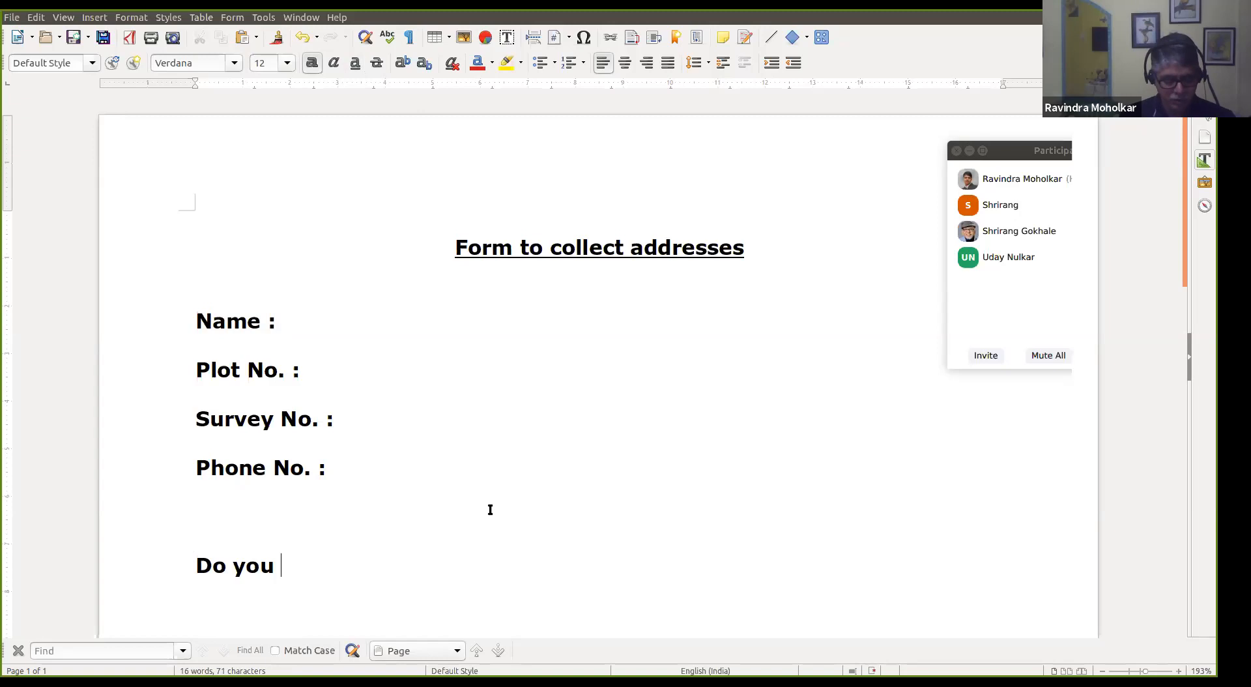
text(want MNGL)
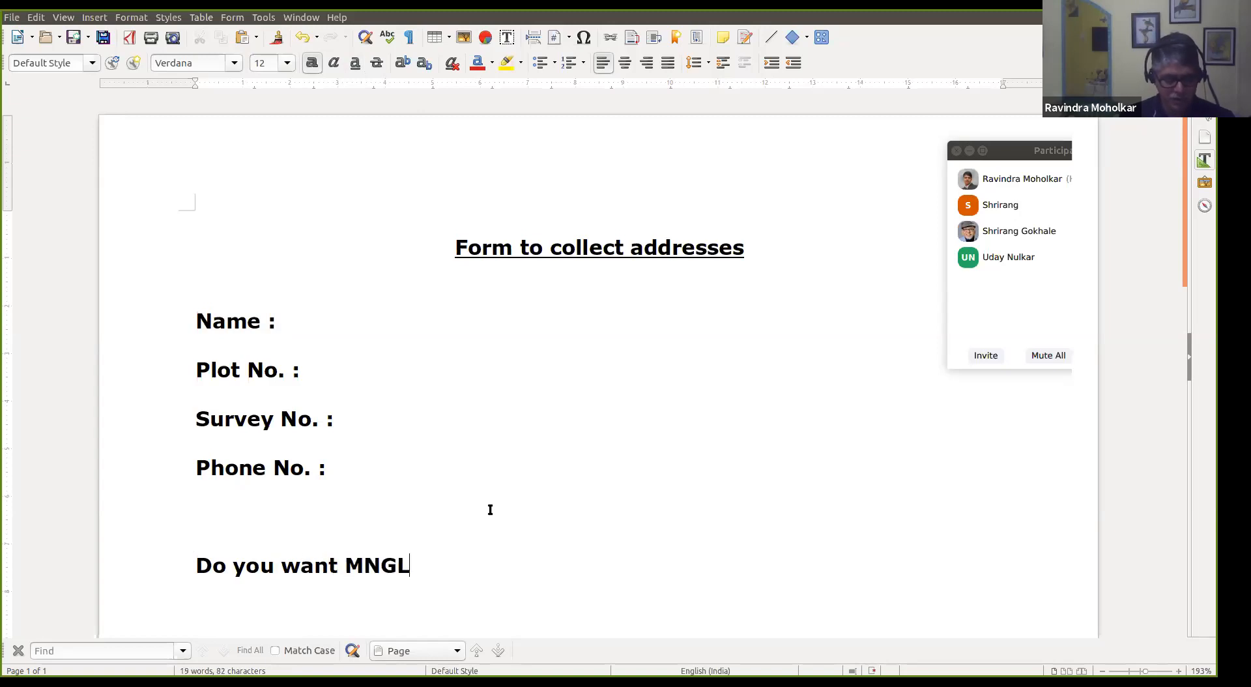
text( connection)
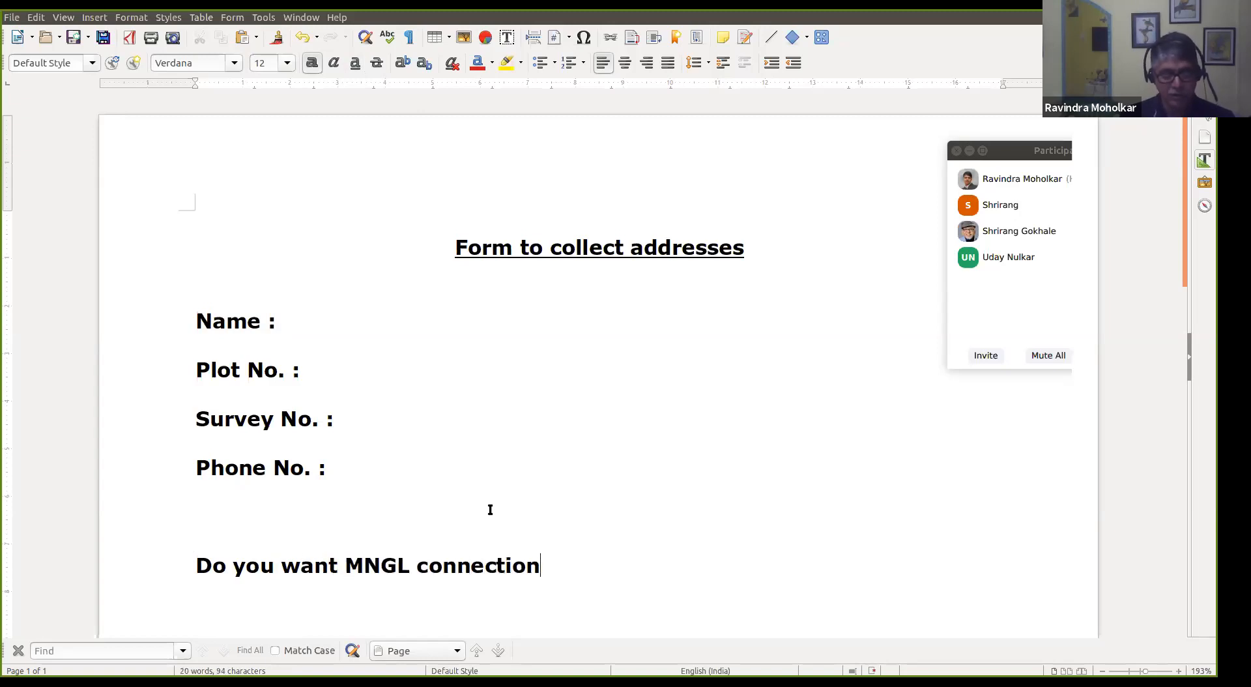
text( :)
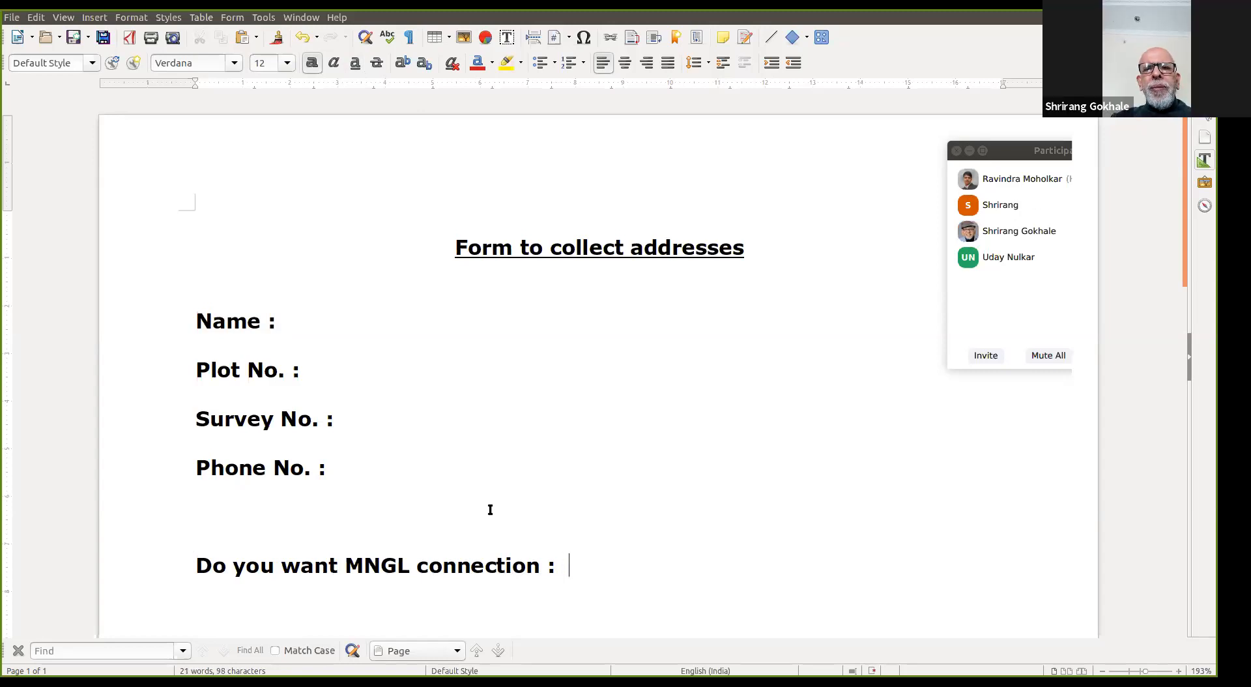
Step: Add the answer options "Yes / No" after the MNGL connection question
text(  Yes)
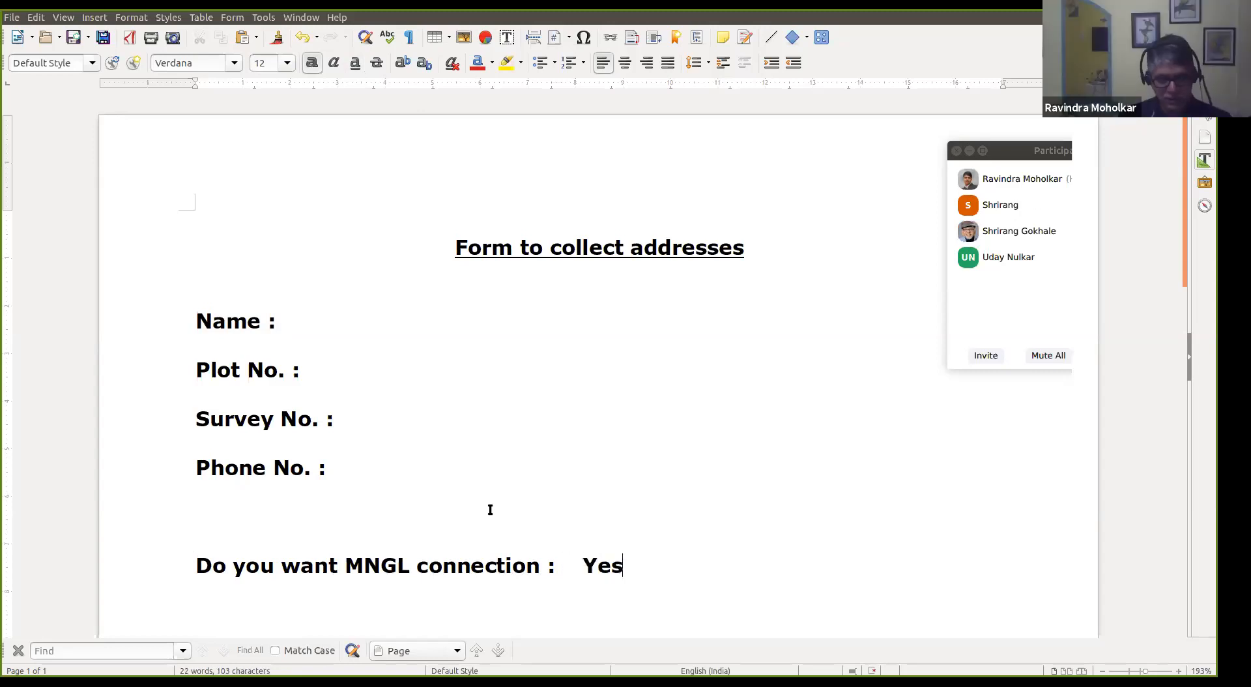
text(/ MN)
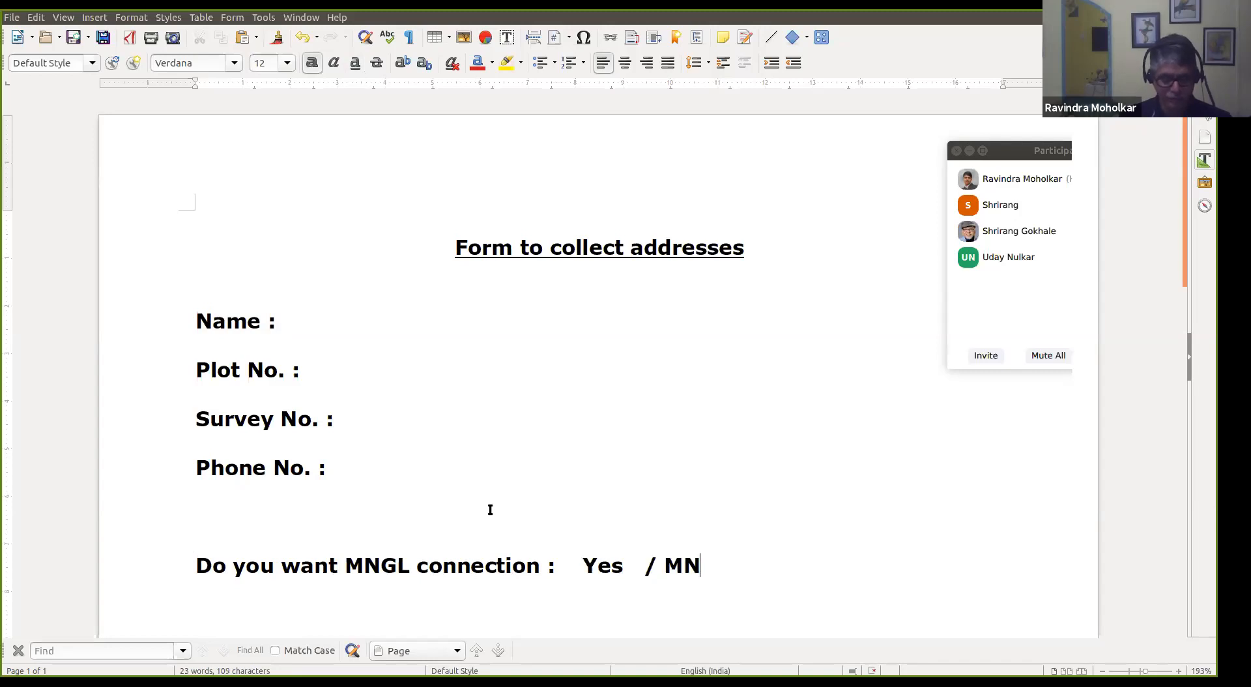
key(BackSpace)
key(BackSpace)
text(No)
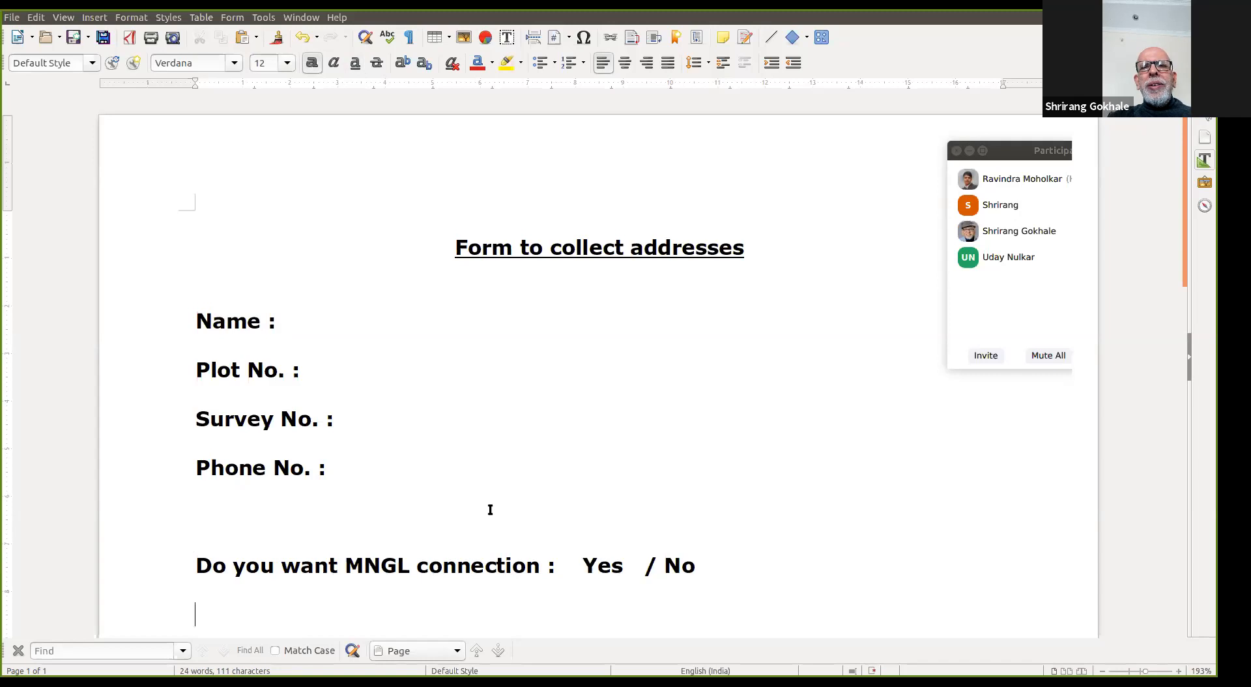
Step: Below the MNGL question, write "Do you want connection from inside plot / from road / from air"
key(Return)
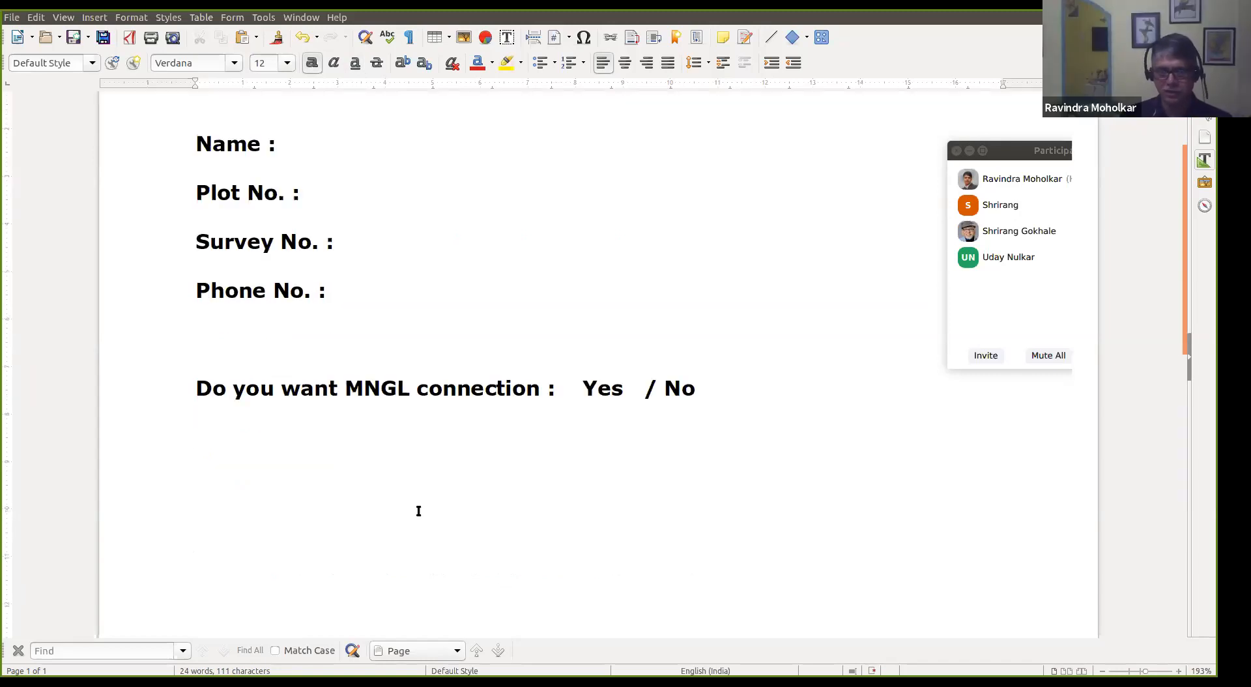
text(Do you want connection from inside plot)
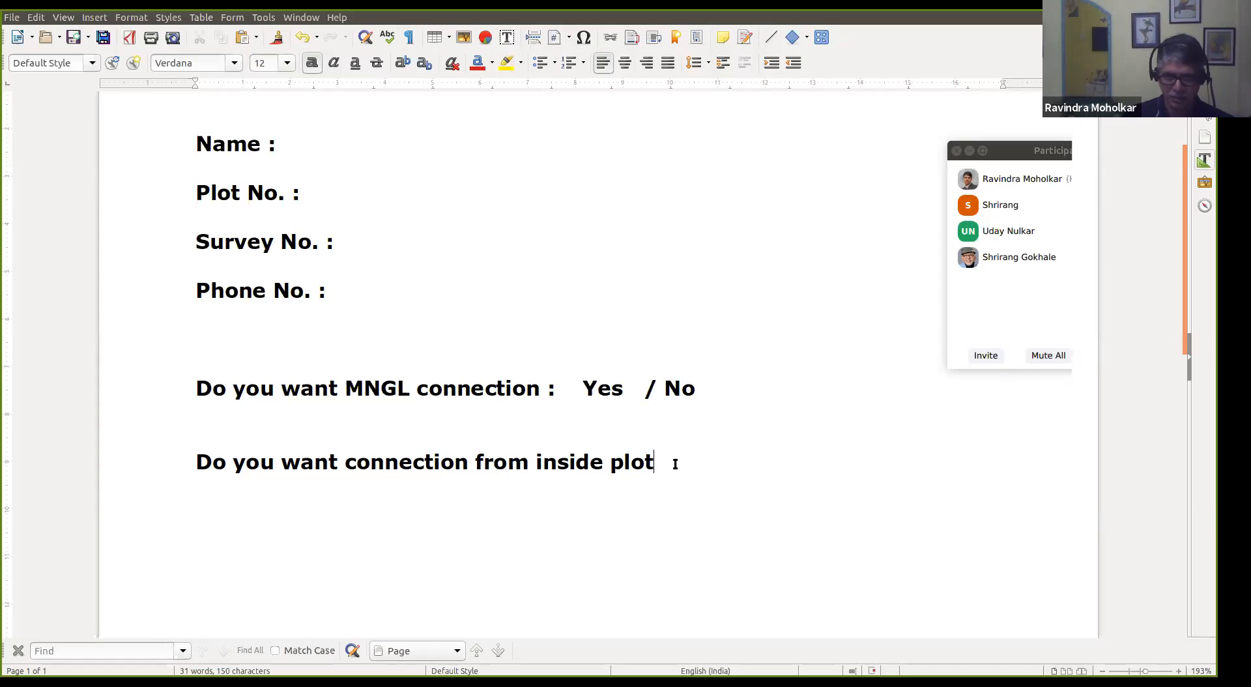
text(/out)
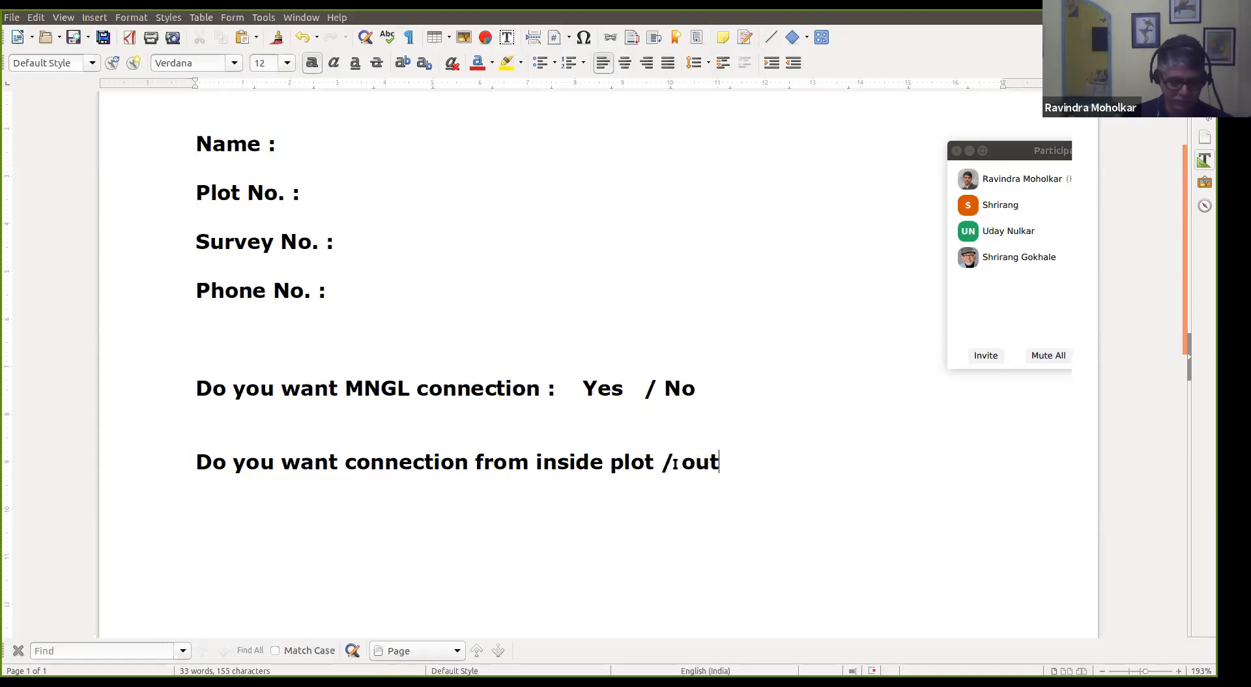
text(s)
key(BackSpace)
key(BackSpace)
key(BackSpace)
key(BackSpace)
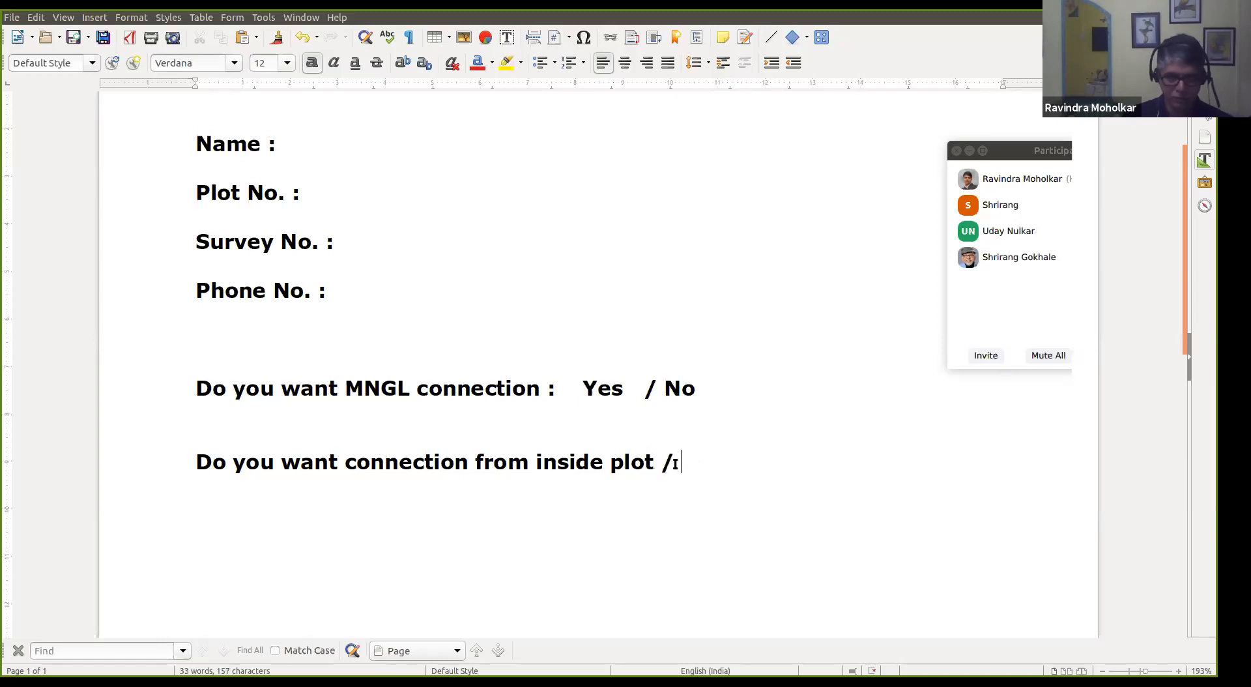
text(from road)
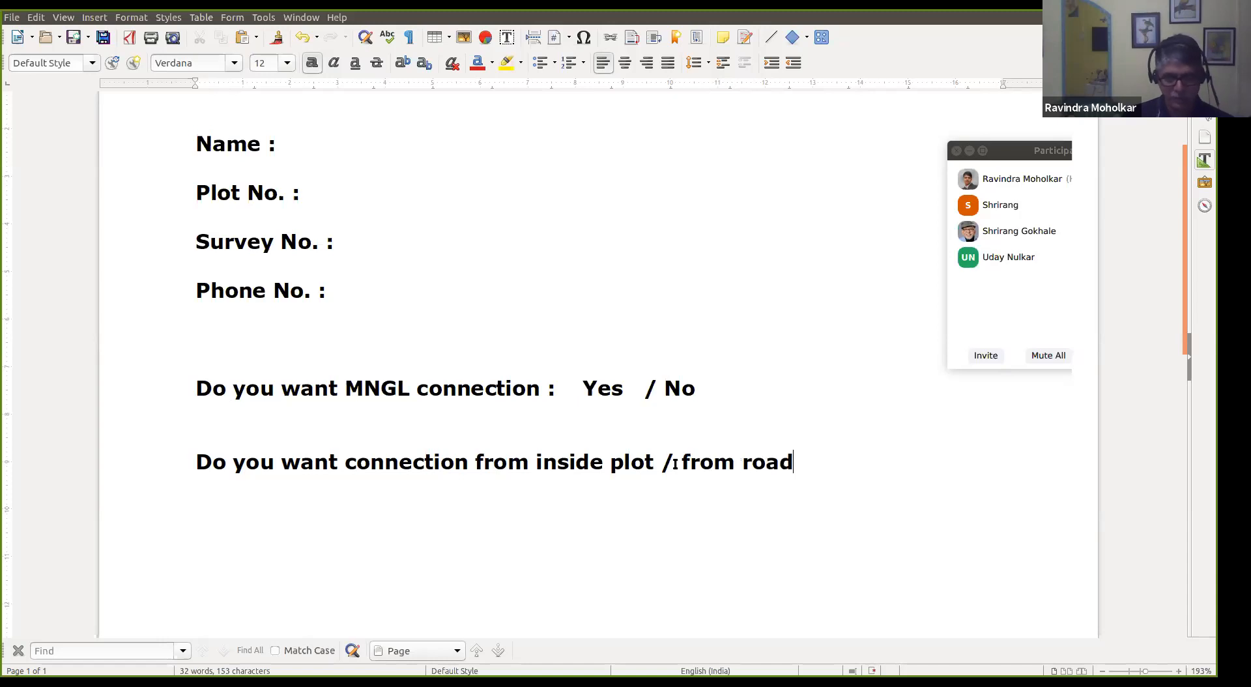
text( /)
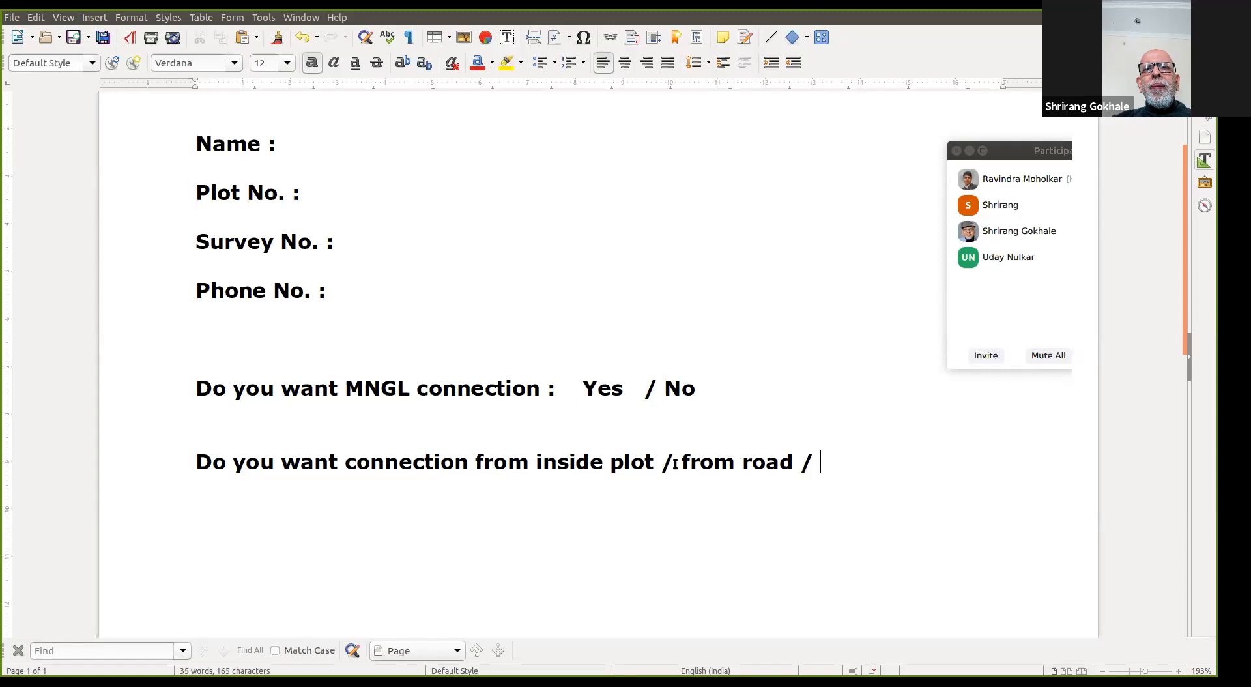
text( from air)
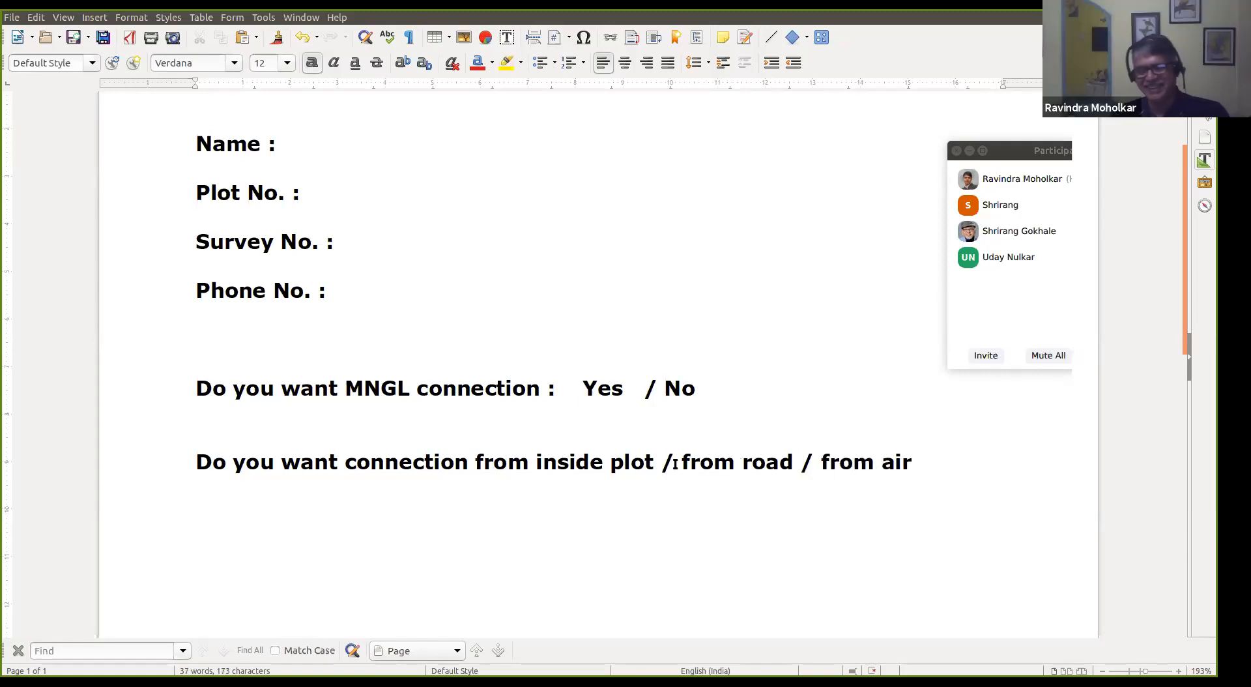
key(Left)
key(Left)
key(Left)
key(Left)
key(Left)
key(Left)
key(Left)
key(Left)
key(Left)
key(Left)
key(Left)
key(Left)
key(Left)
key(Left)
key(Left)
key(Left)
key(Left)
key(Left)
key(Left)
key(Left)
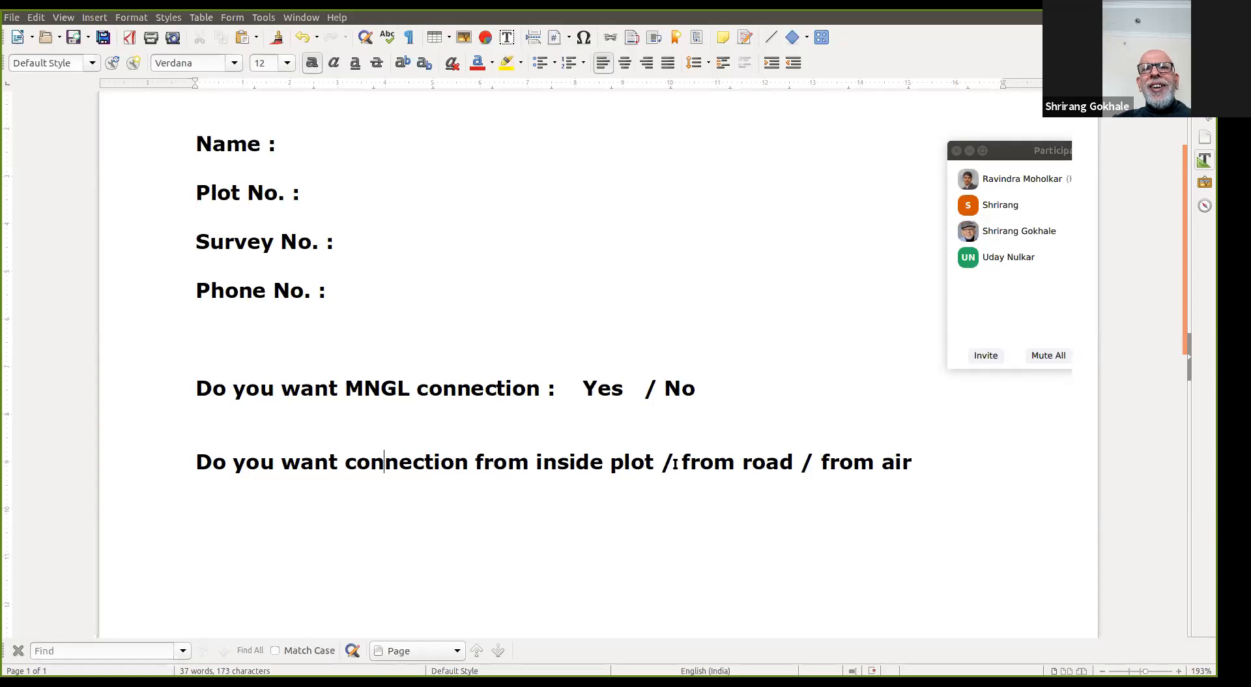
key(Left)
key(Left)
key(Left)
key(Left)
key(Left)
key(Left)
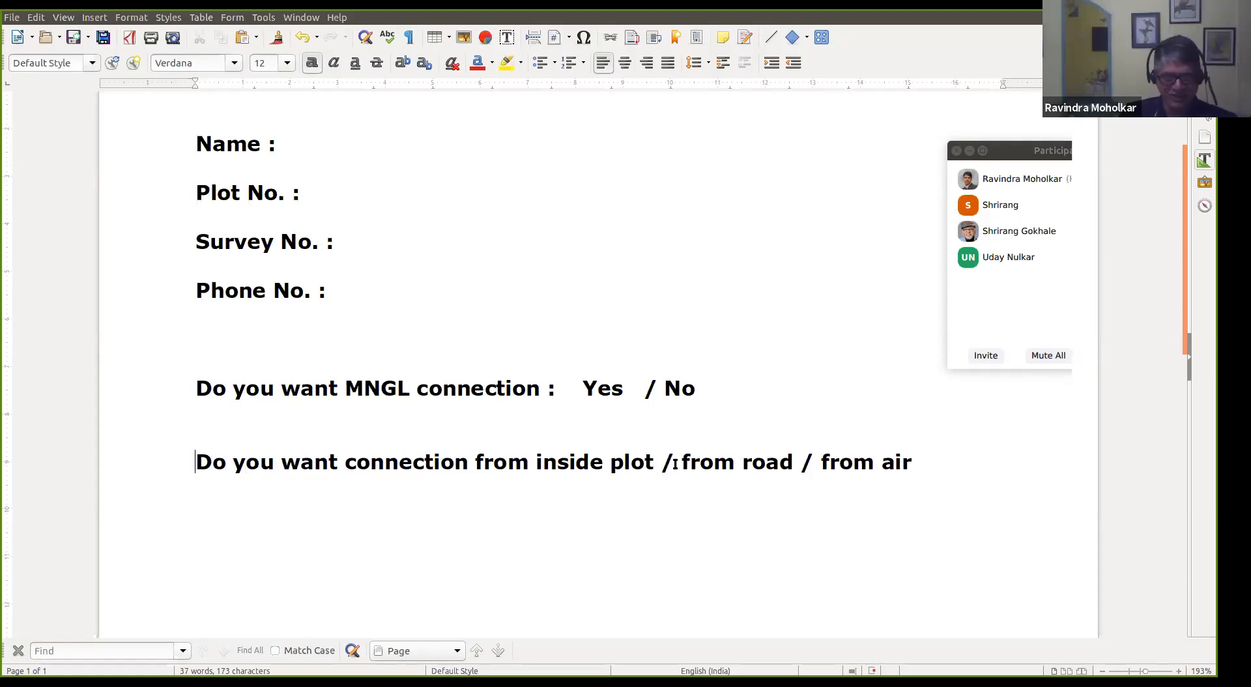
text(Do)
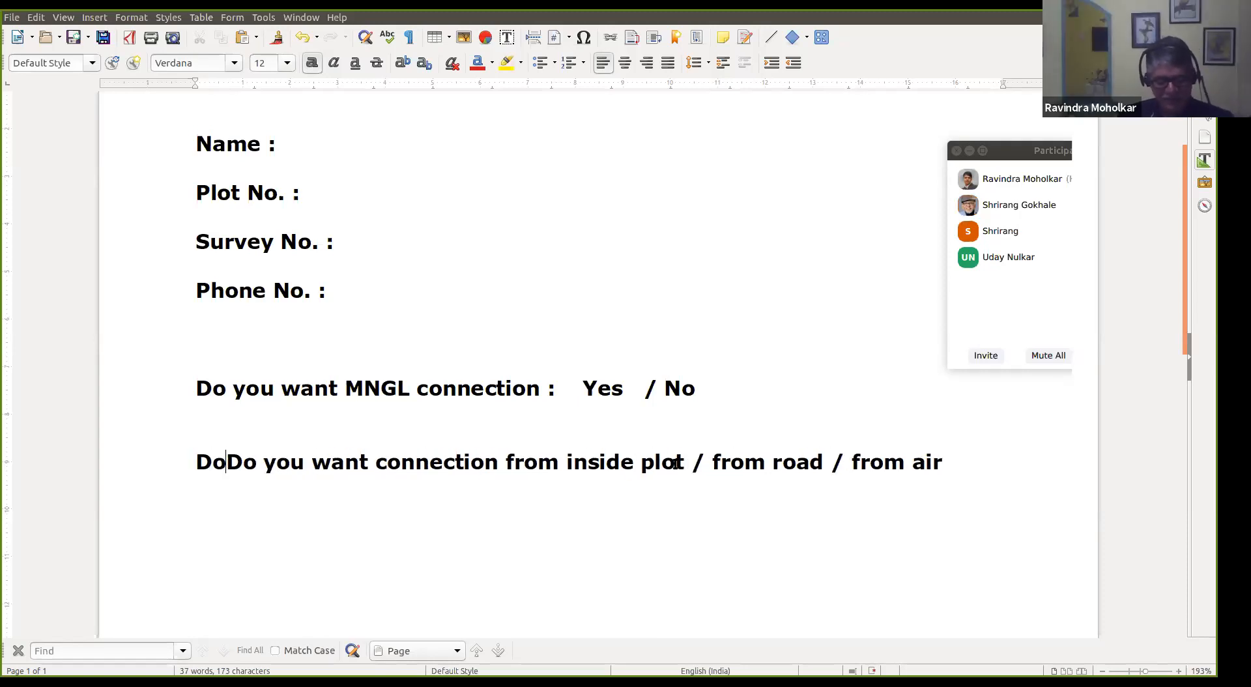
key(Delete)
key(Delete)
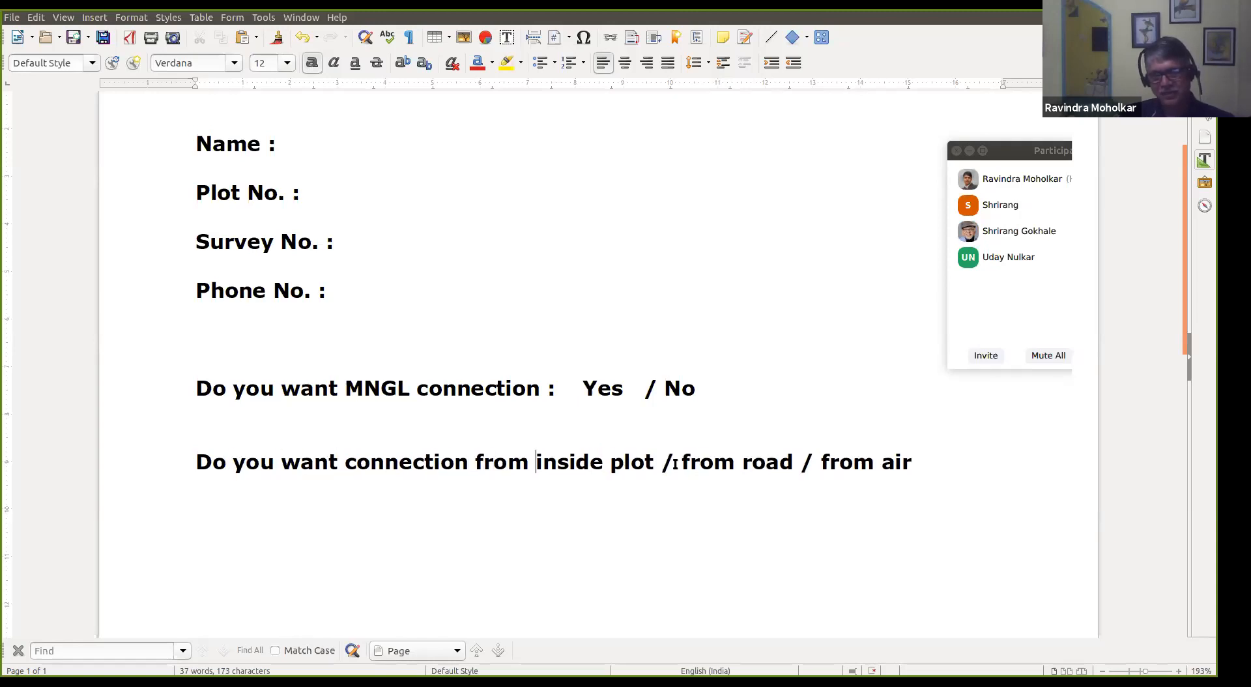
Step: Insert a colon before "inside plot" in the "Do you want connection from" question and save the document
text(:)
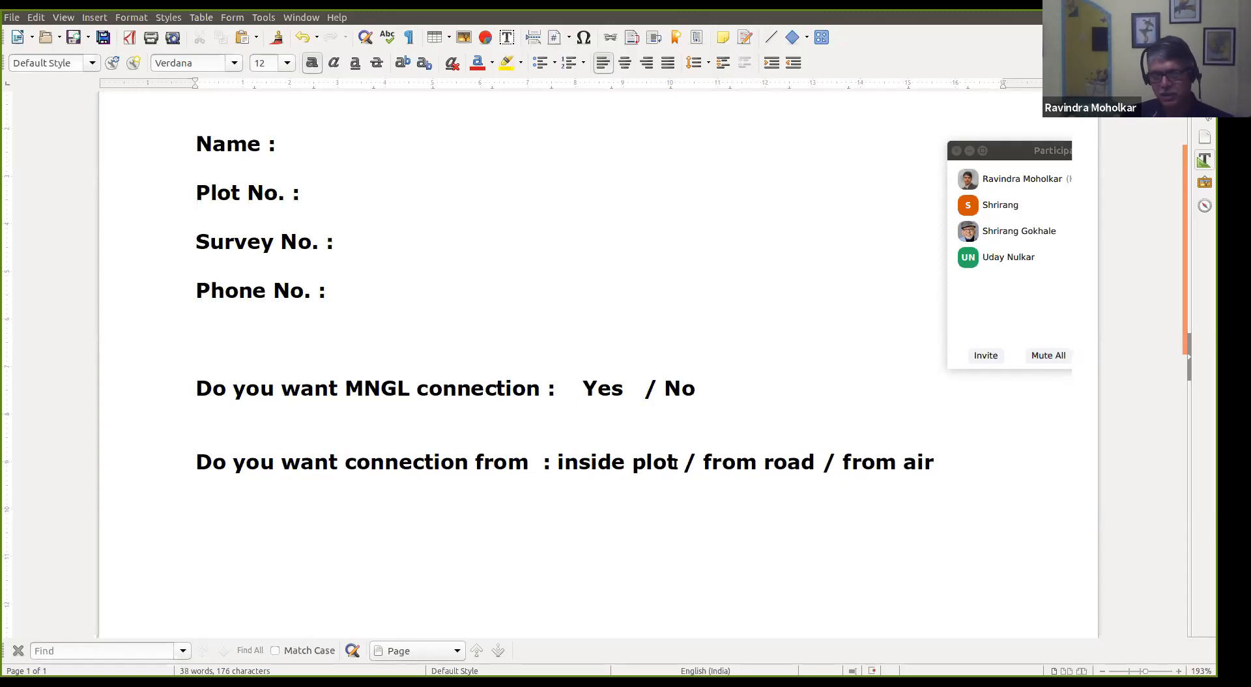
key(Return)
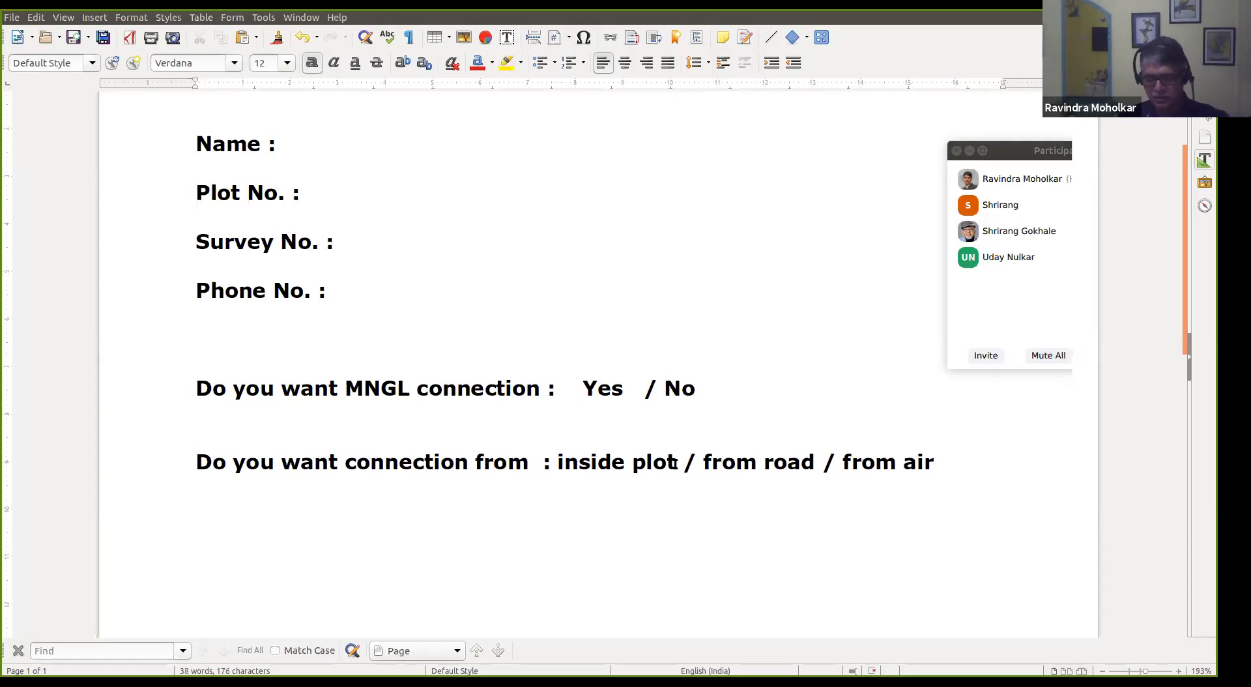
scroll(670, 436, up, 1)
scroll(667, 483, down, 1)
scroll(667, 485, up, 1)
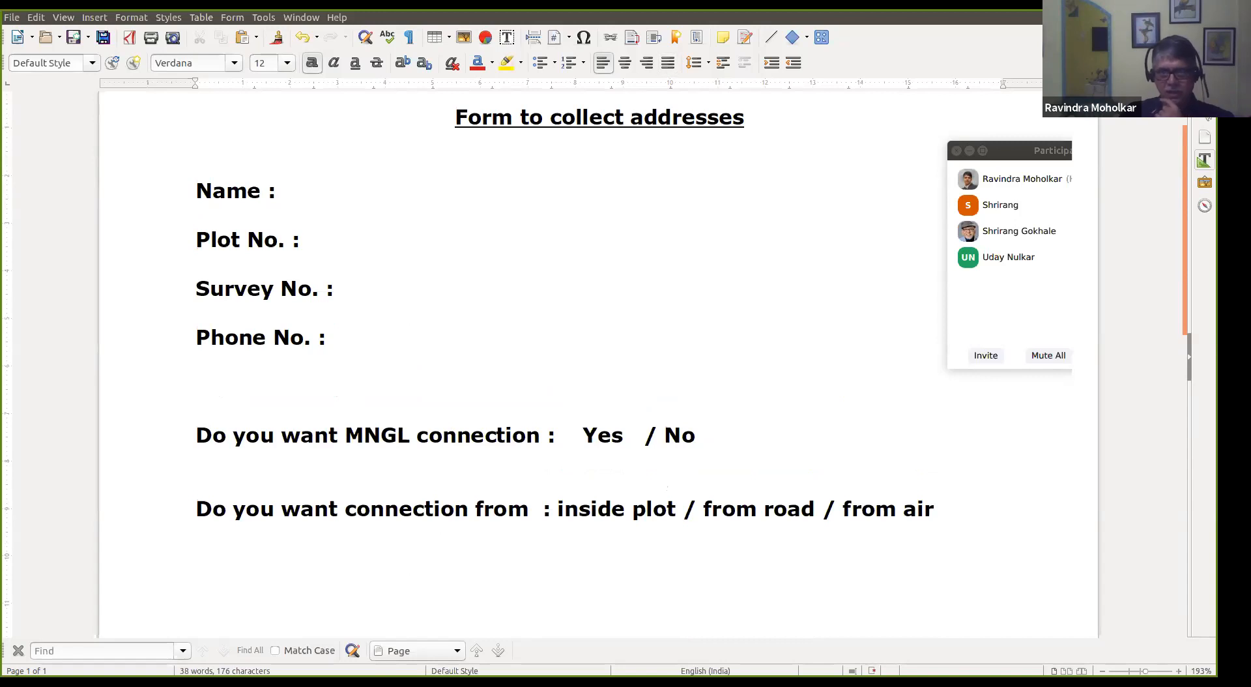
click(73, 37)
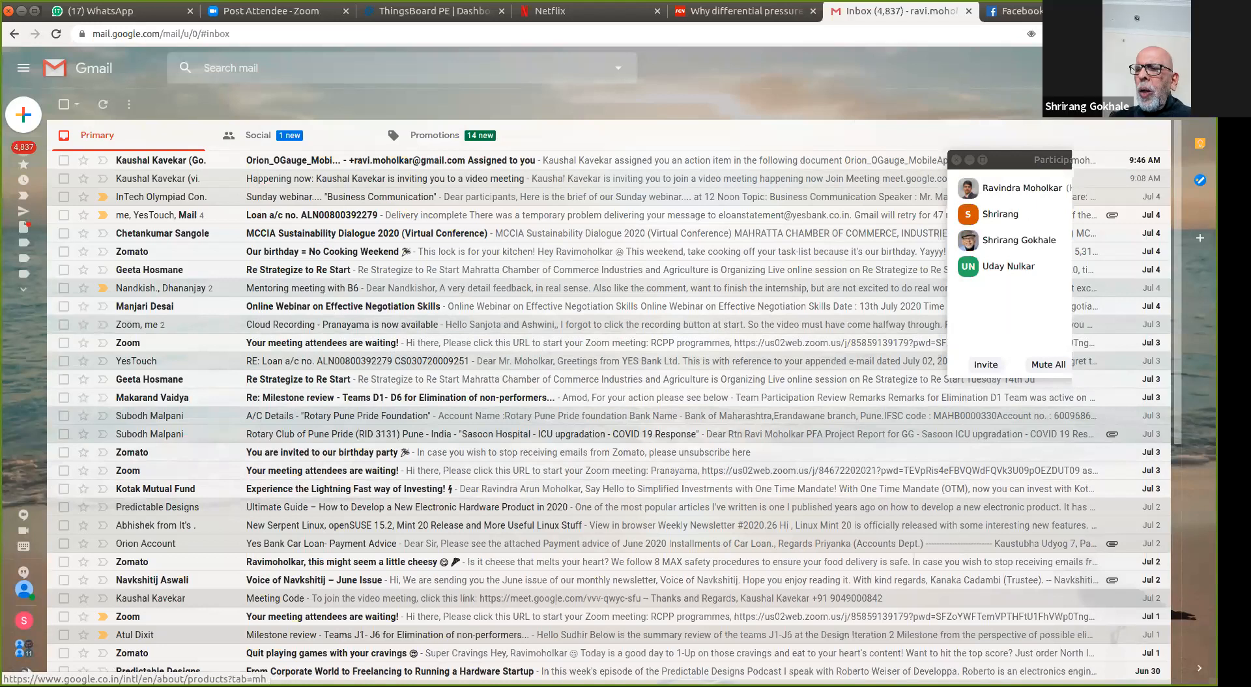
Step: Move the meeting's Participants window out of the way in Gmail and switch to Google Drive
click(982, 160)
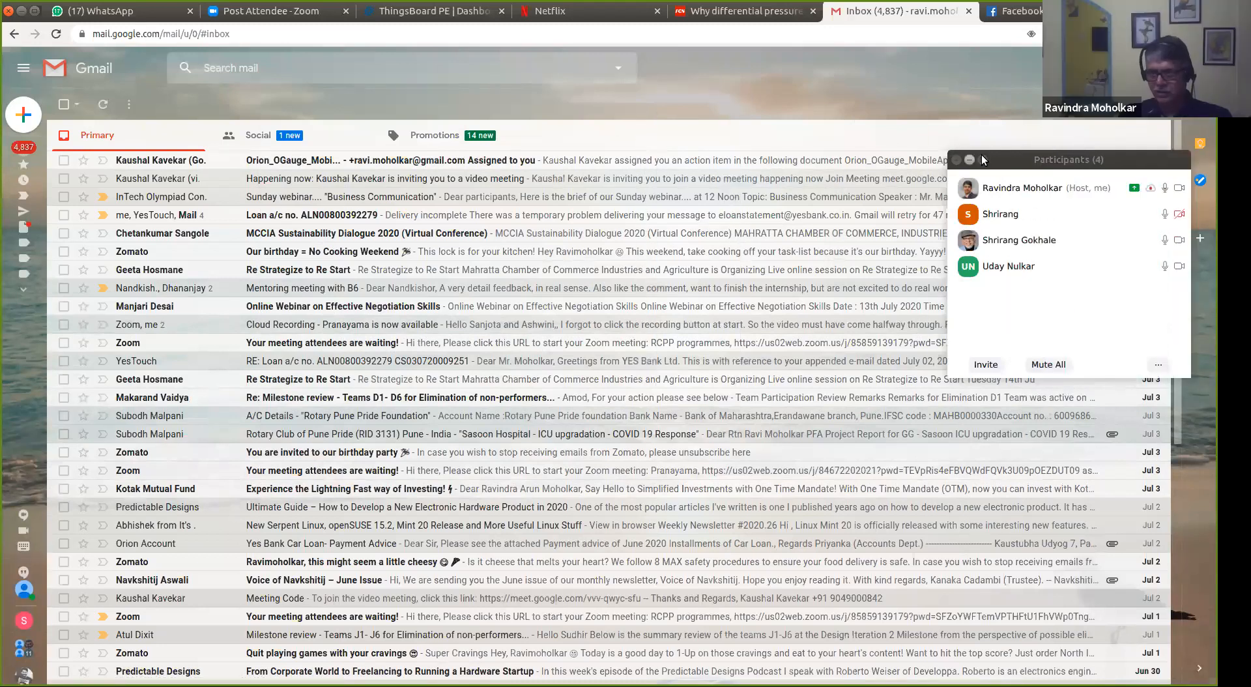
drag(1069, 157, 346, 195)
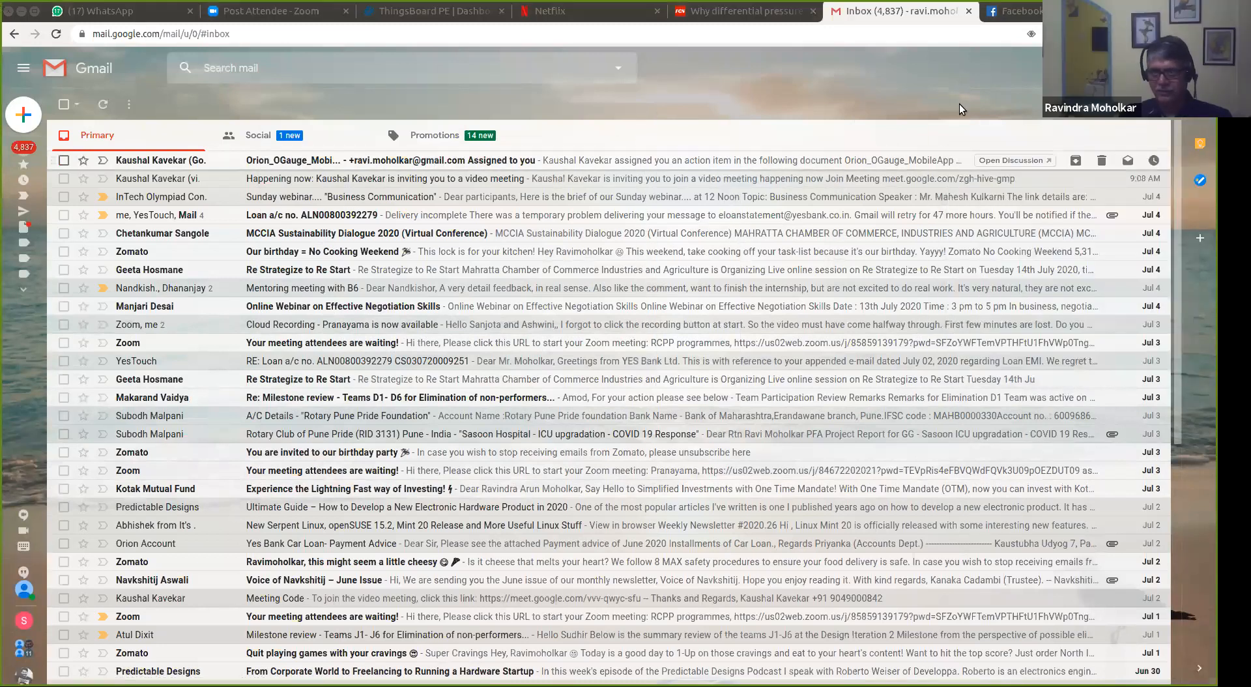
click(1157, 67)
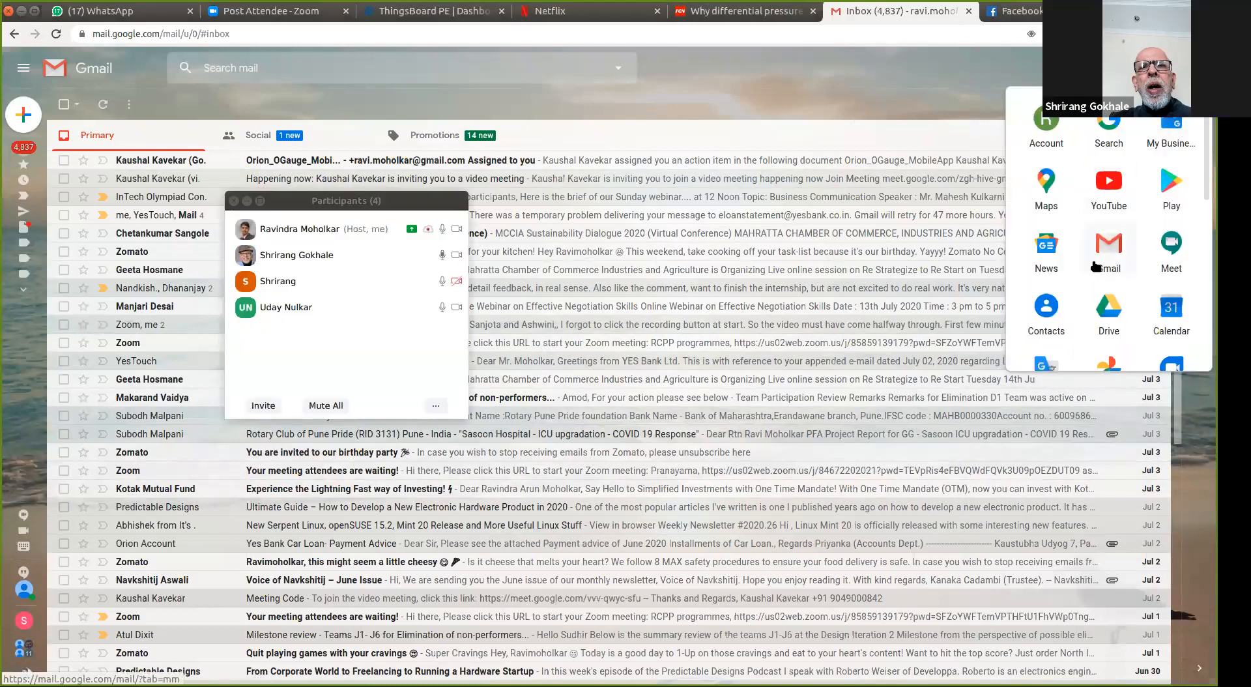
click(1108, 312)
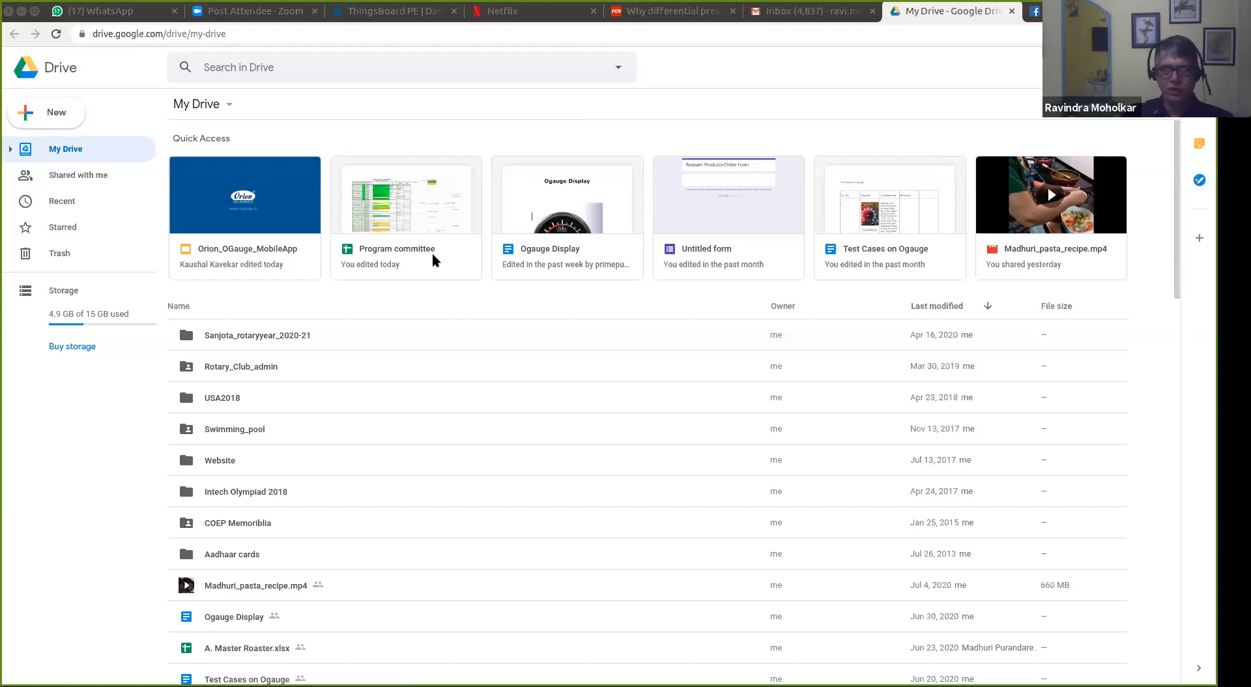
Step: Create a new Google Form from the Contact Information template in the template gallery
click(55, 114)
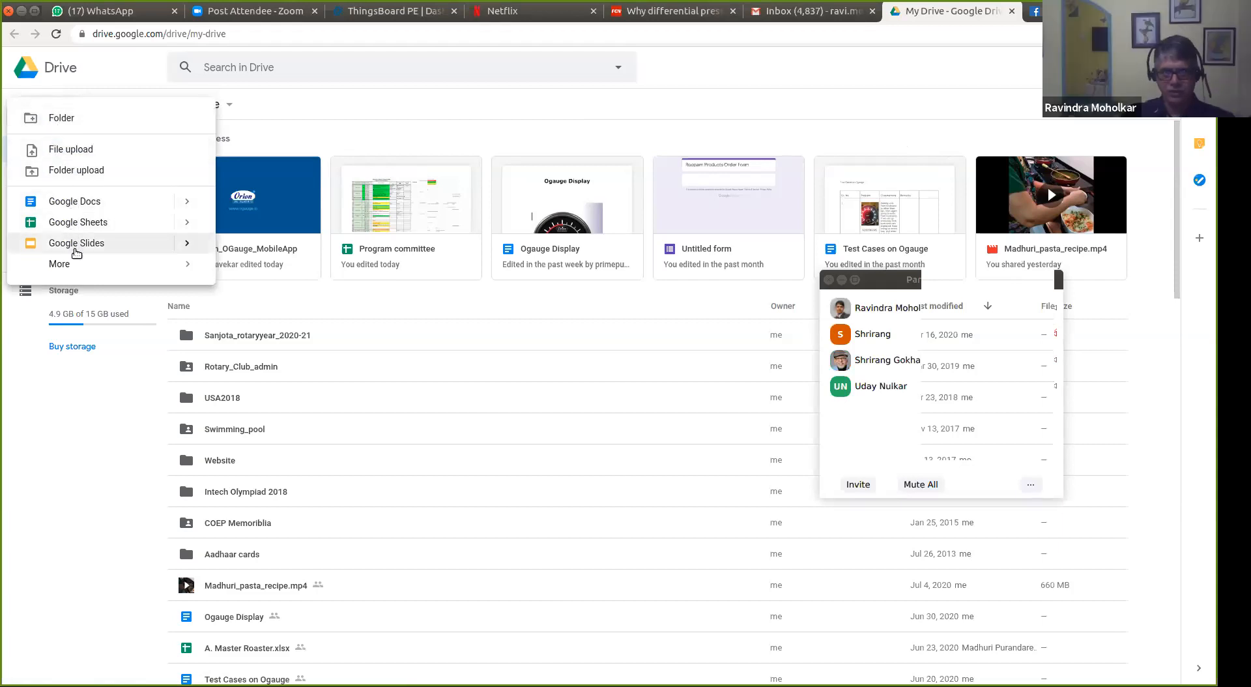
mouse_move(75, 264)
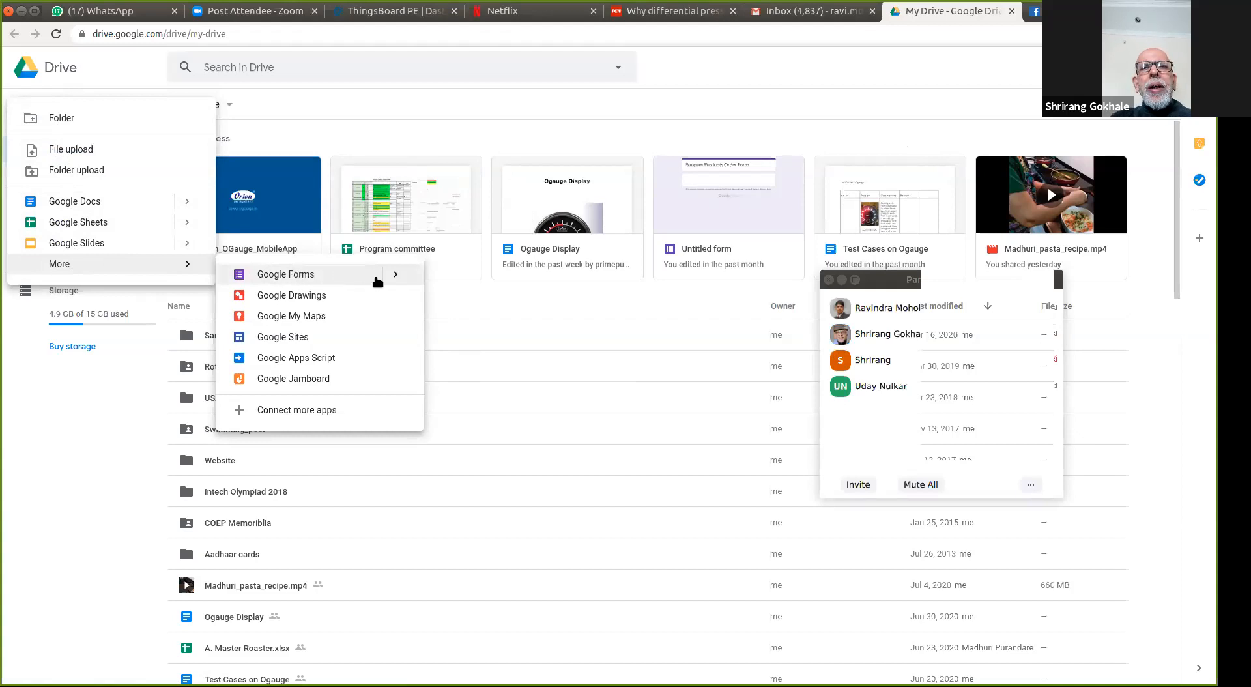
mouse_move(396, 276)
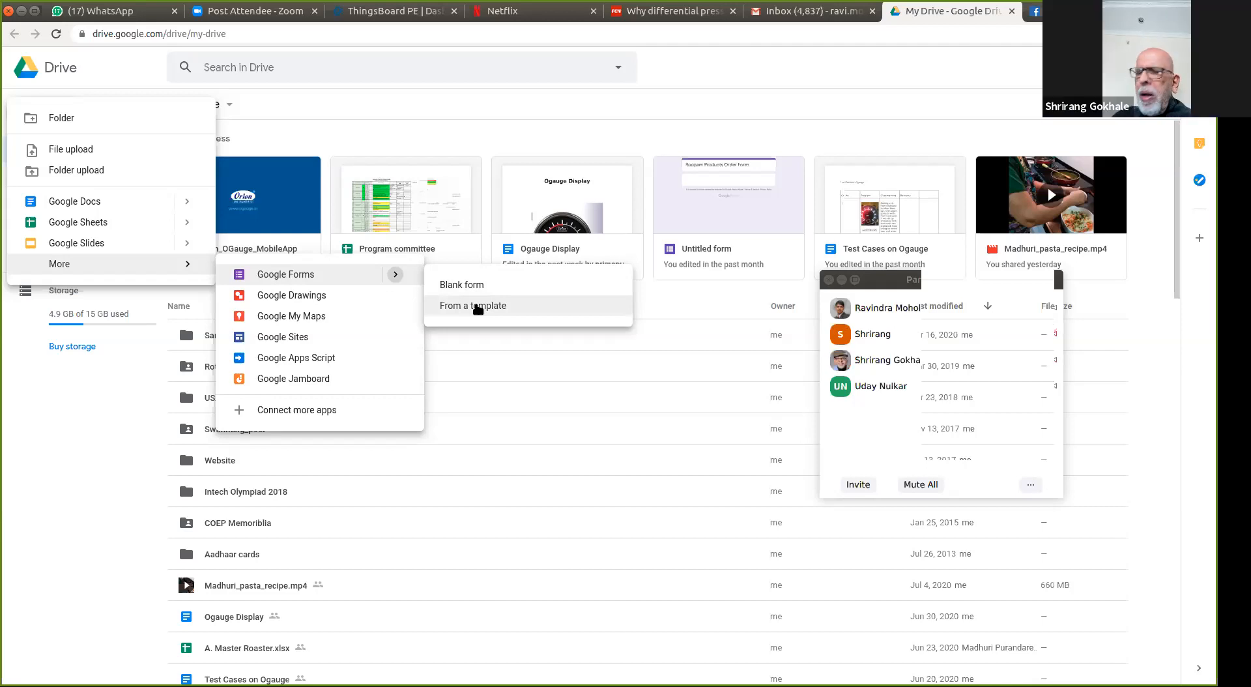
click(477, 306)
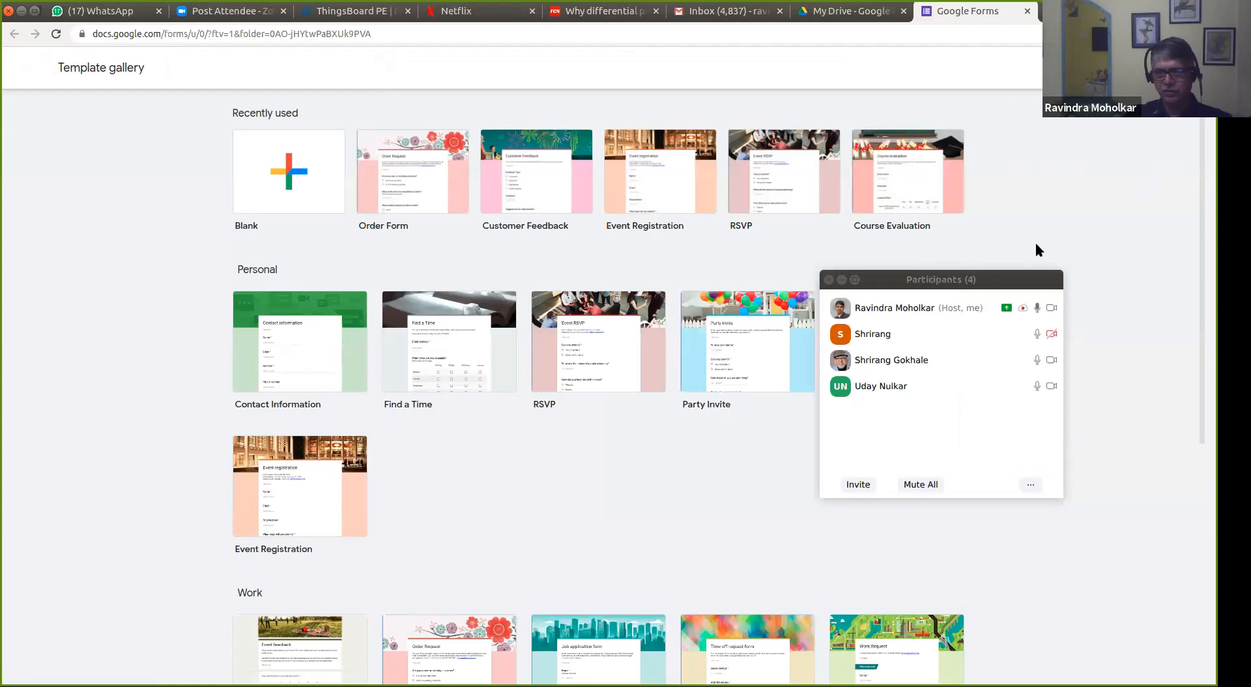
drag(1001, 282, 1125, 456)
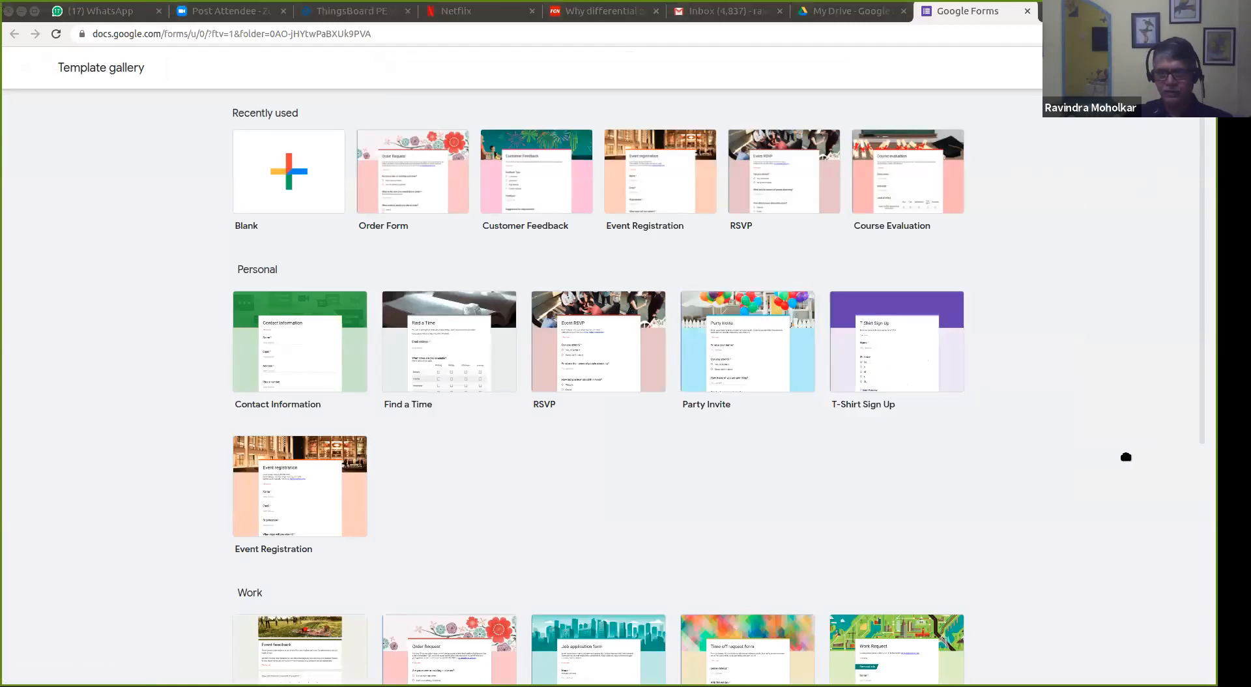
click(970, 456)
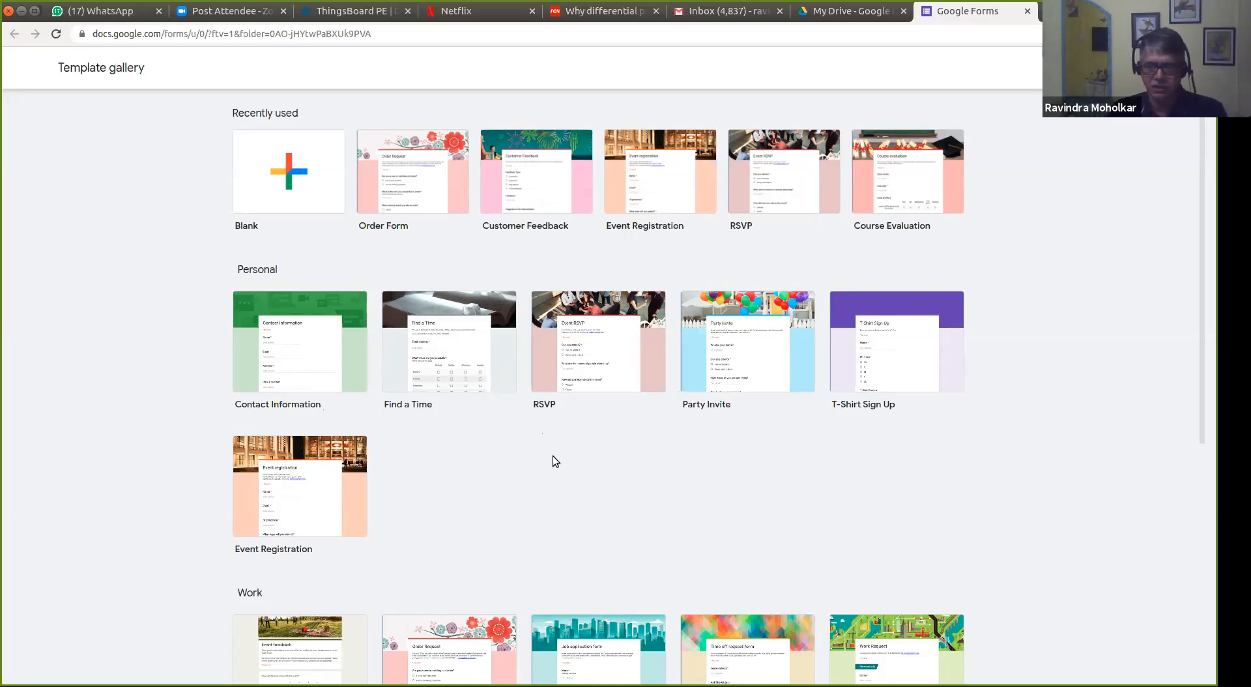
click(316, 366)
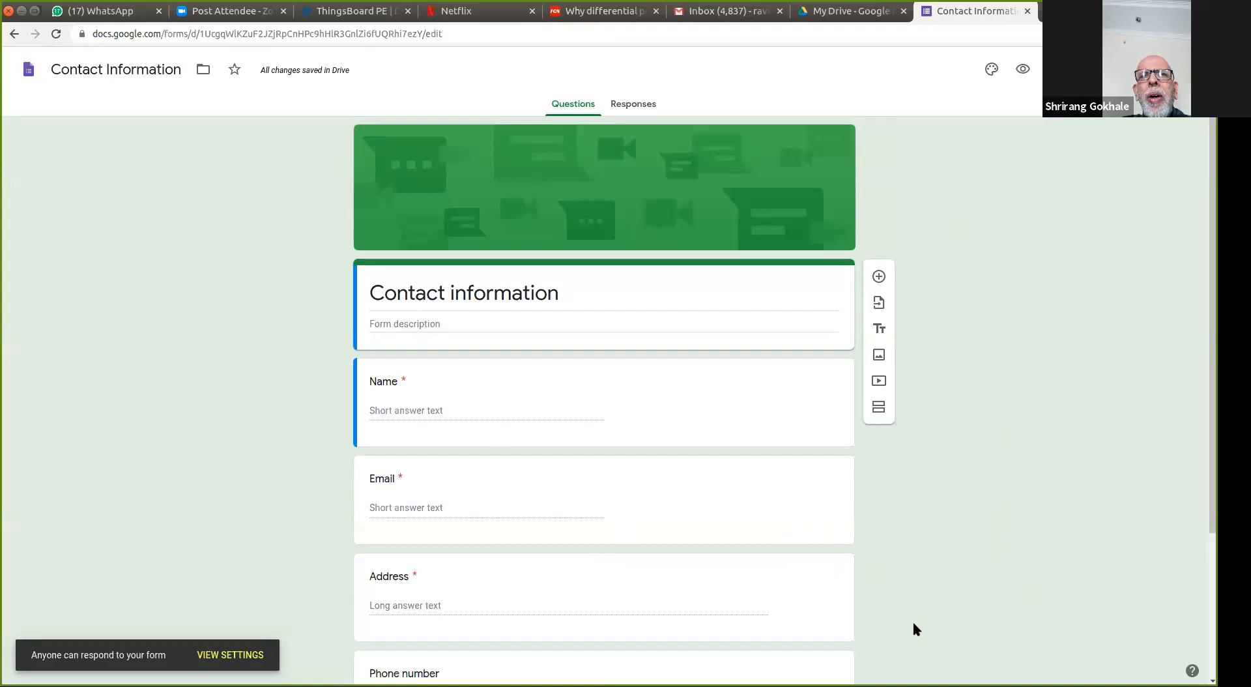
Step: Examine the new form's title, its questions down to Comments, and the additional form options
click(615, 290)
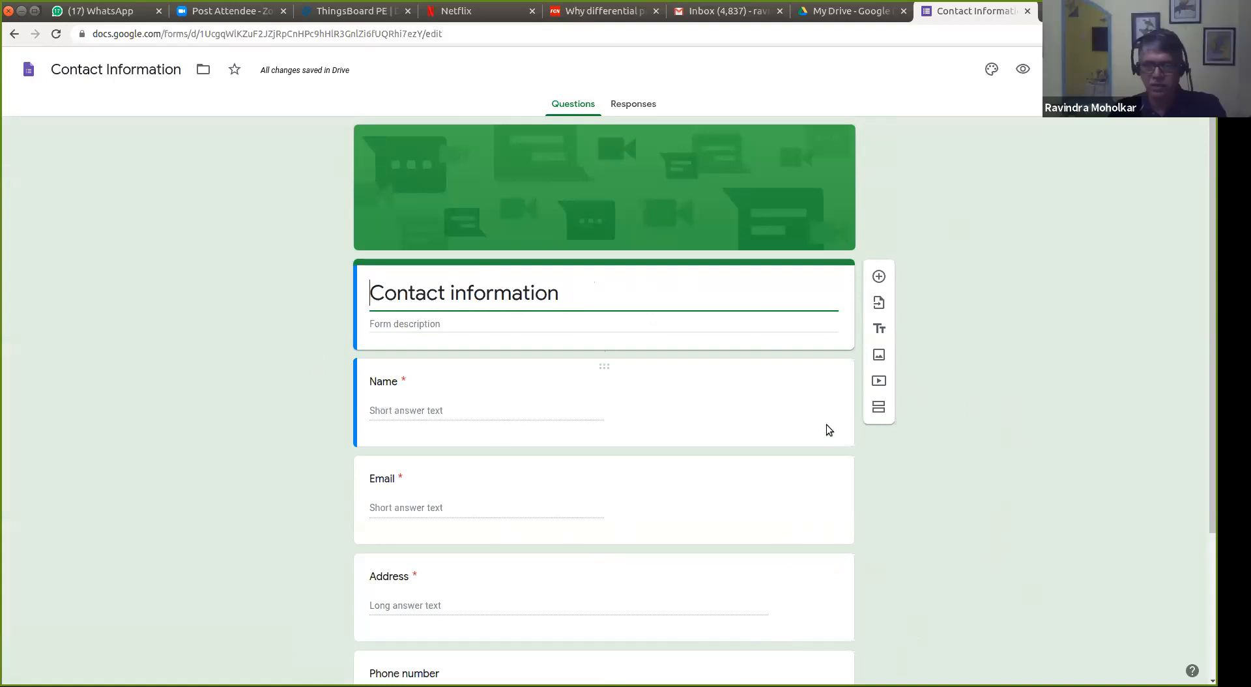
scroll(526, 556, down, 2)
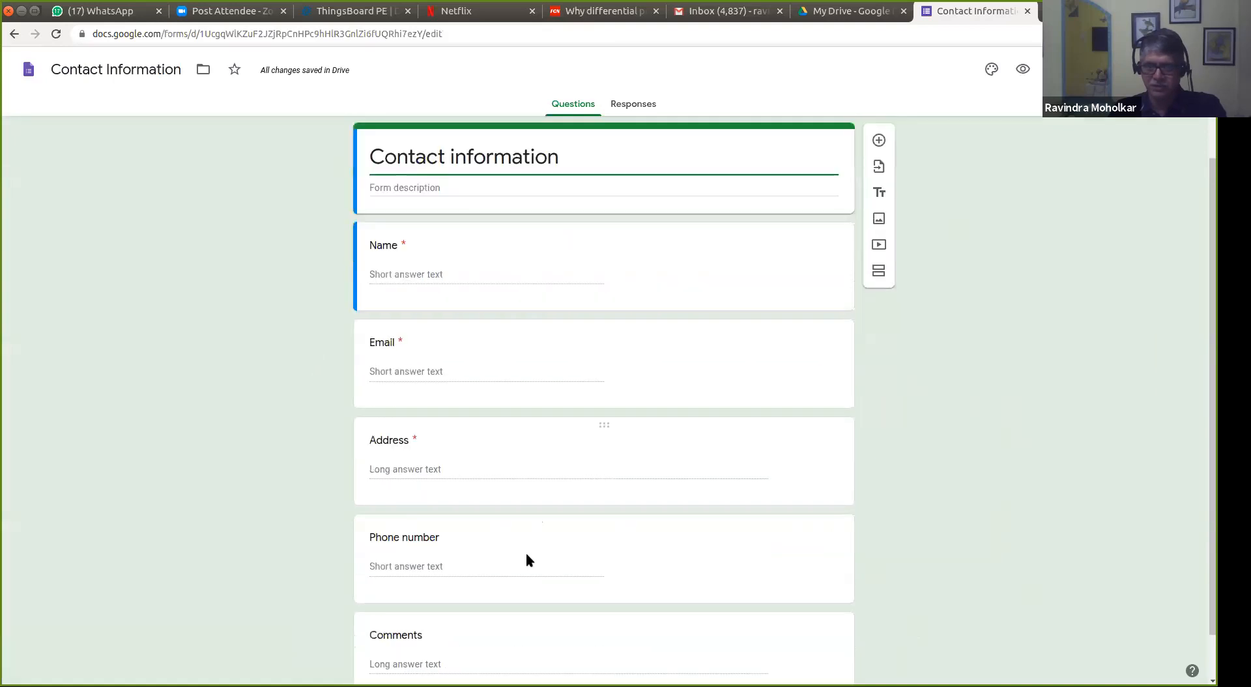
scroll(527, 559, down, 1)
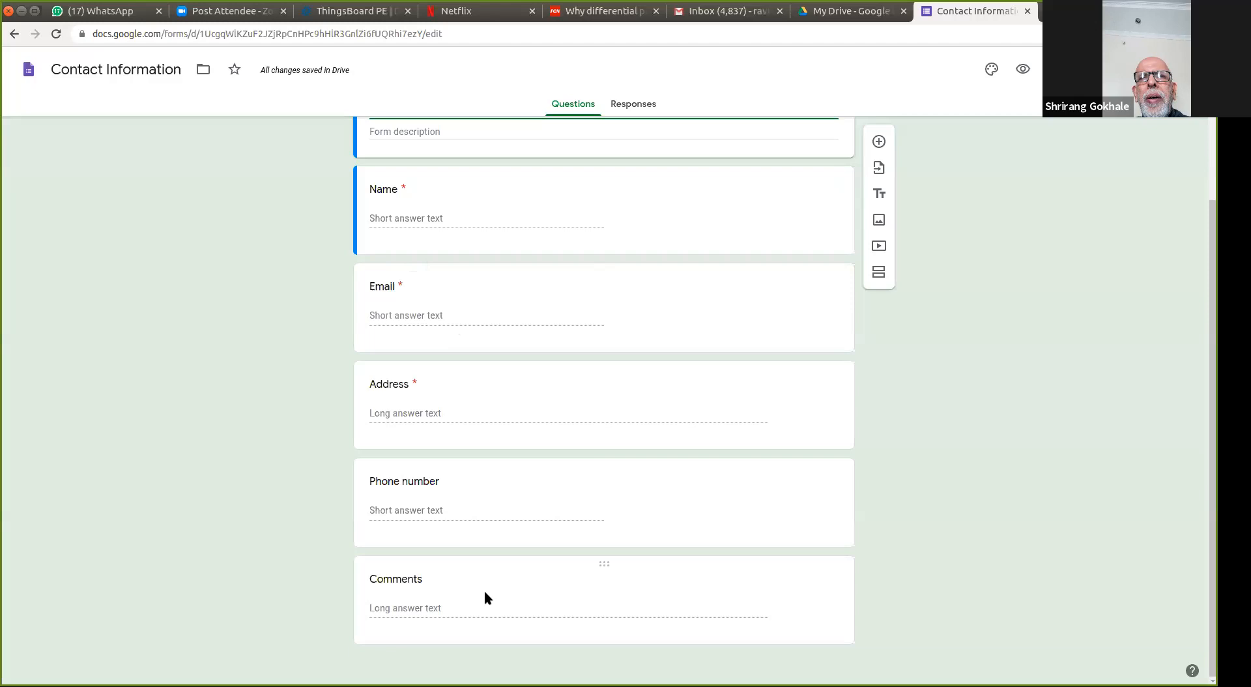
scroll(498, 438, up, 3)
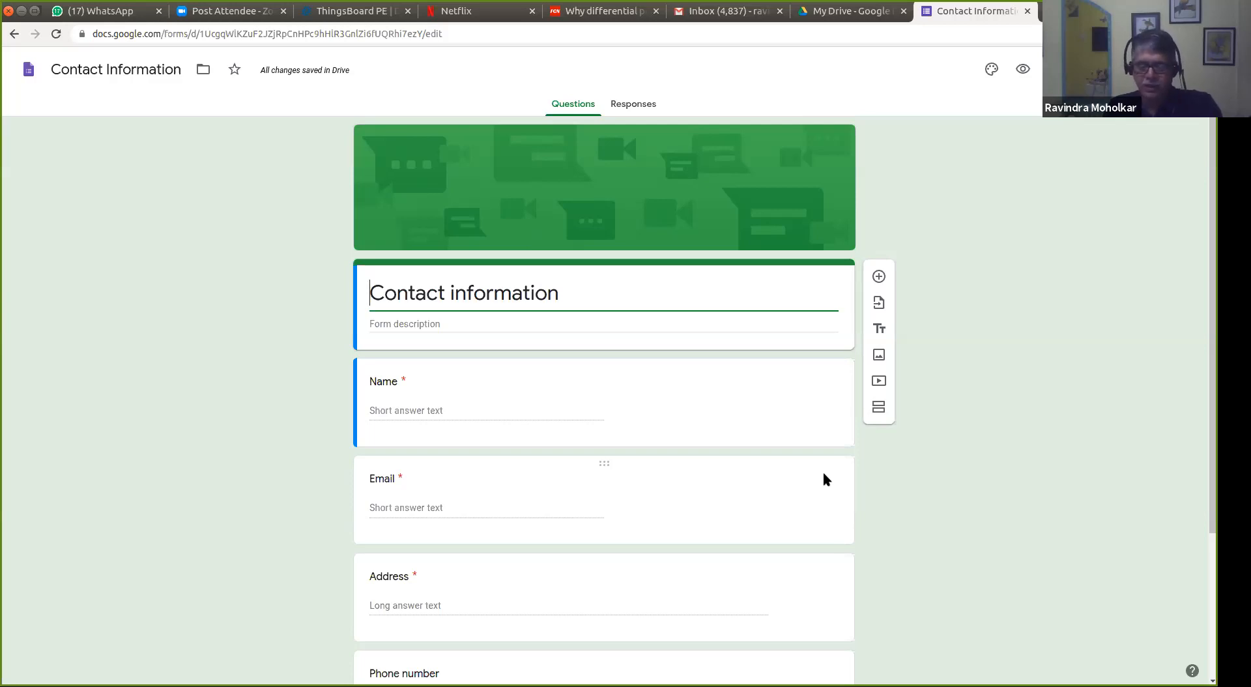
mouse_move(323, 72)
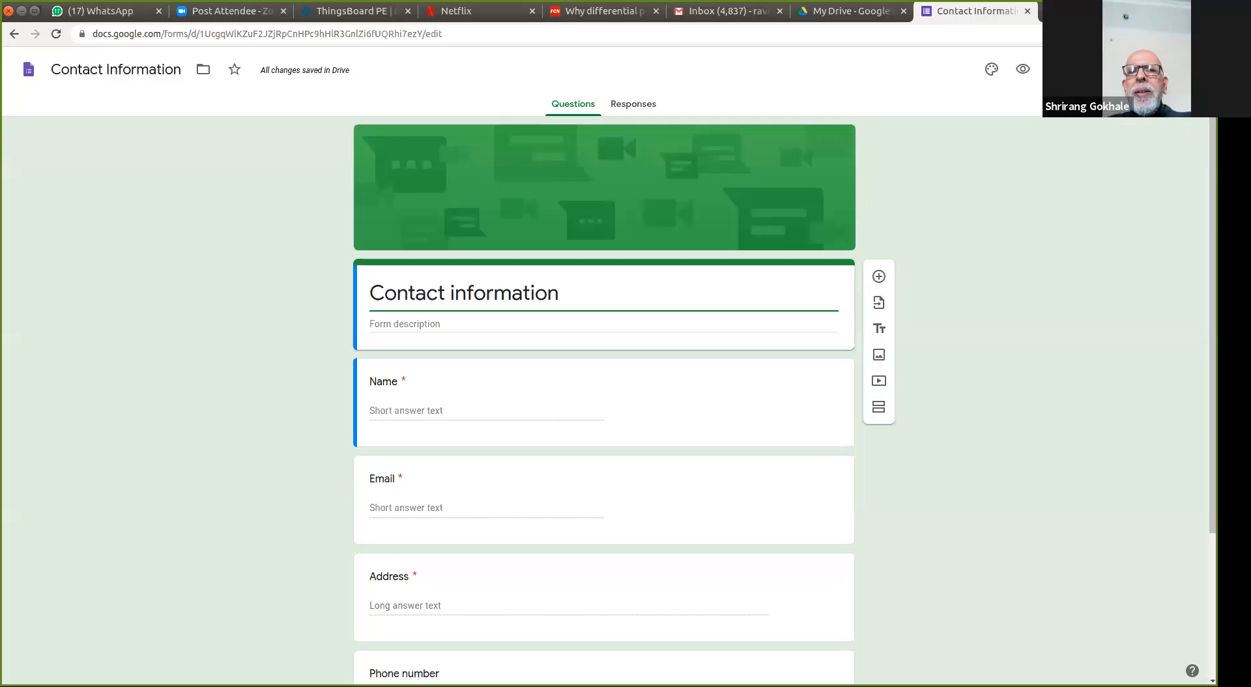
click(1158, 69)
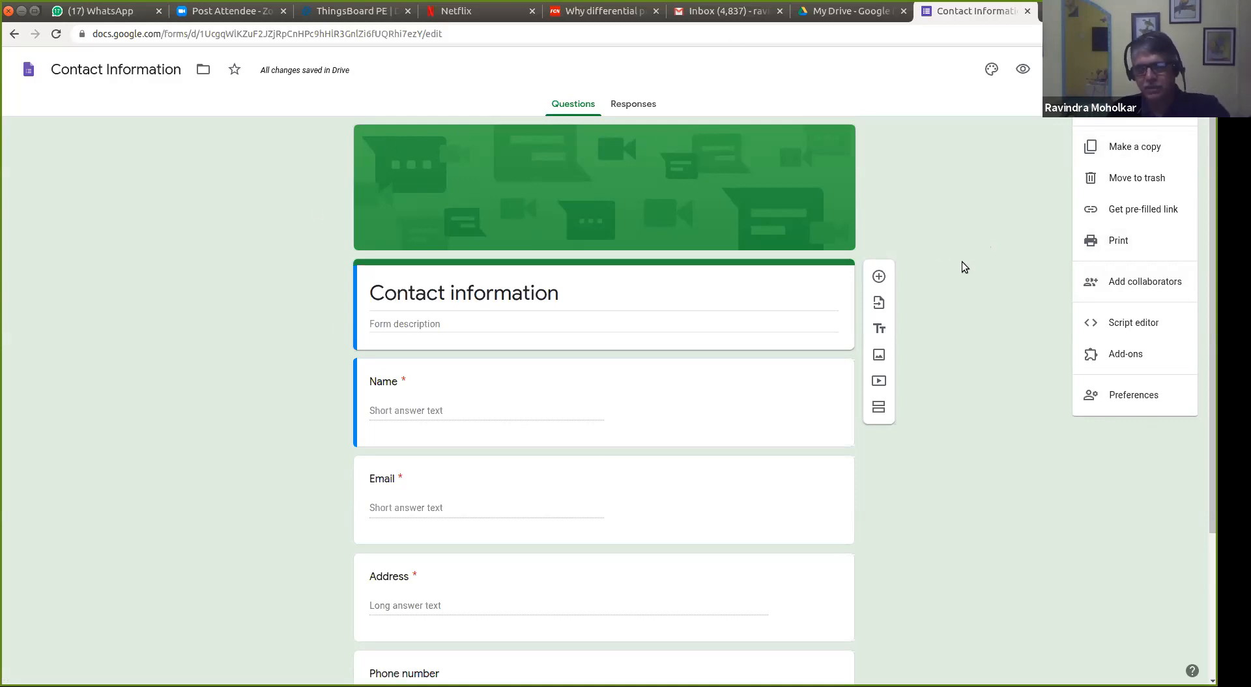
click(993, 208)
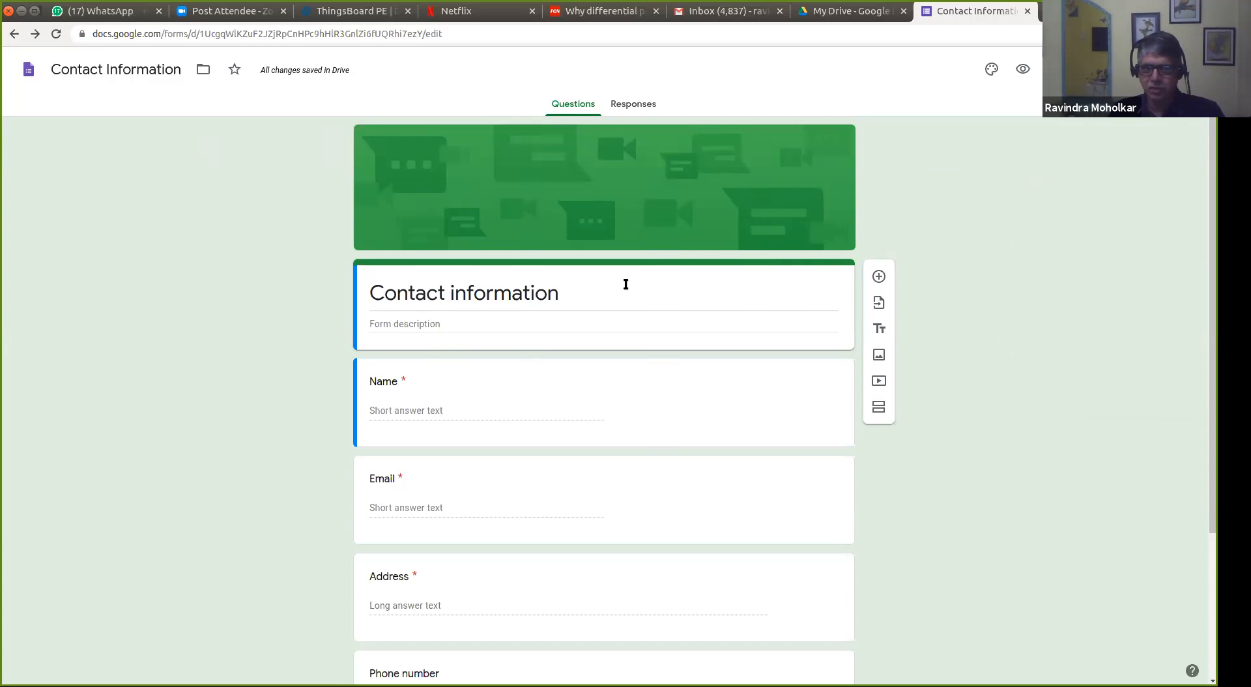
Step: Replace the form's title with "MNGL preferences"
triple_click(413, 296)
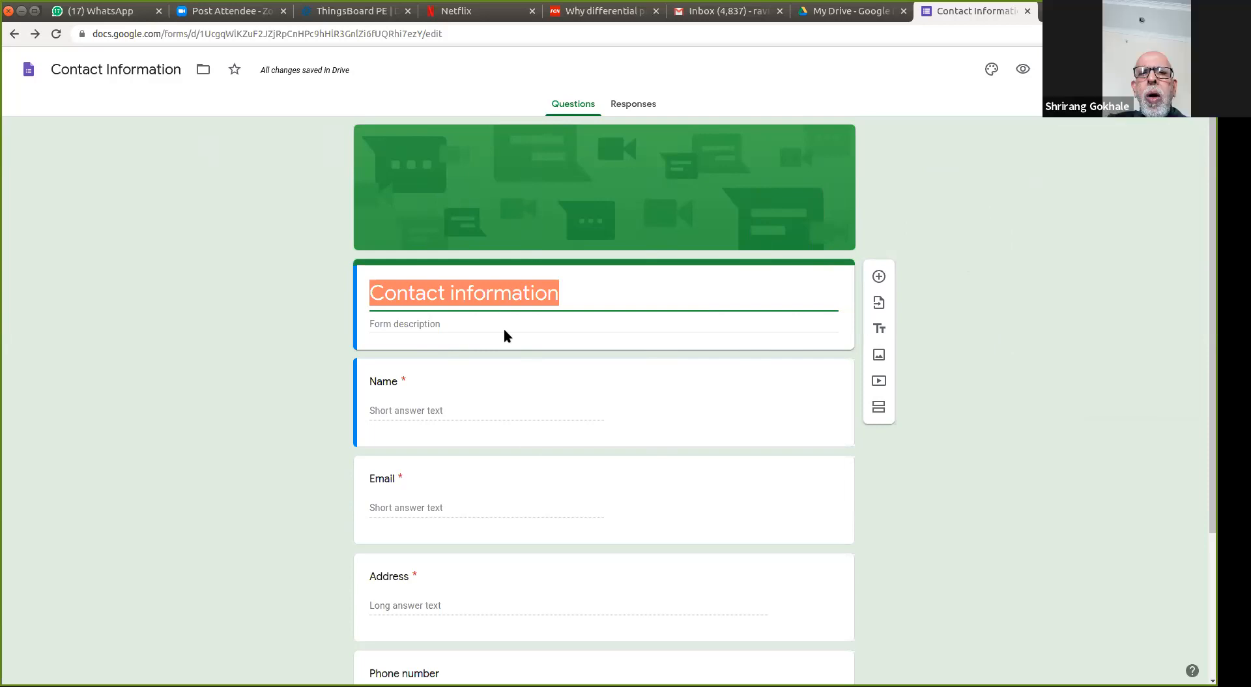
click(68, 67)
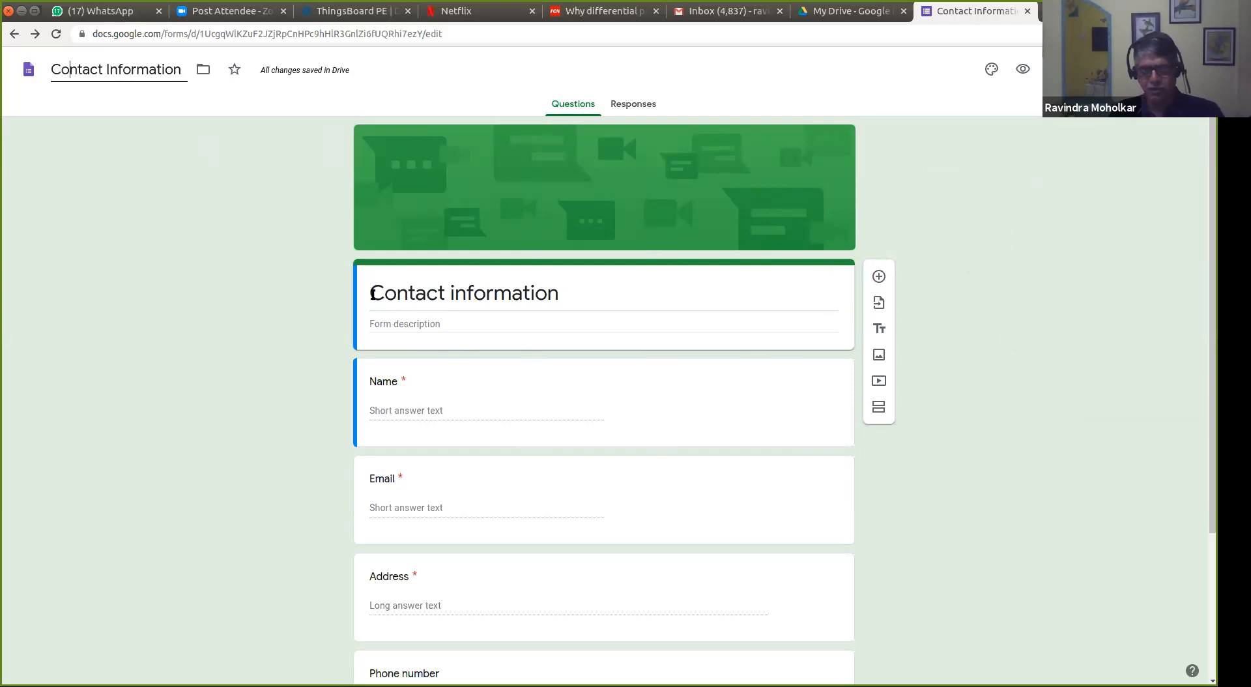
click(461, 287)
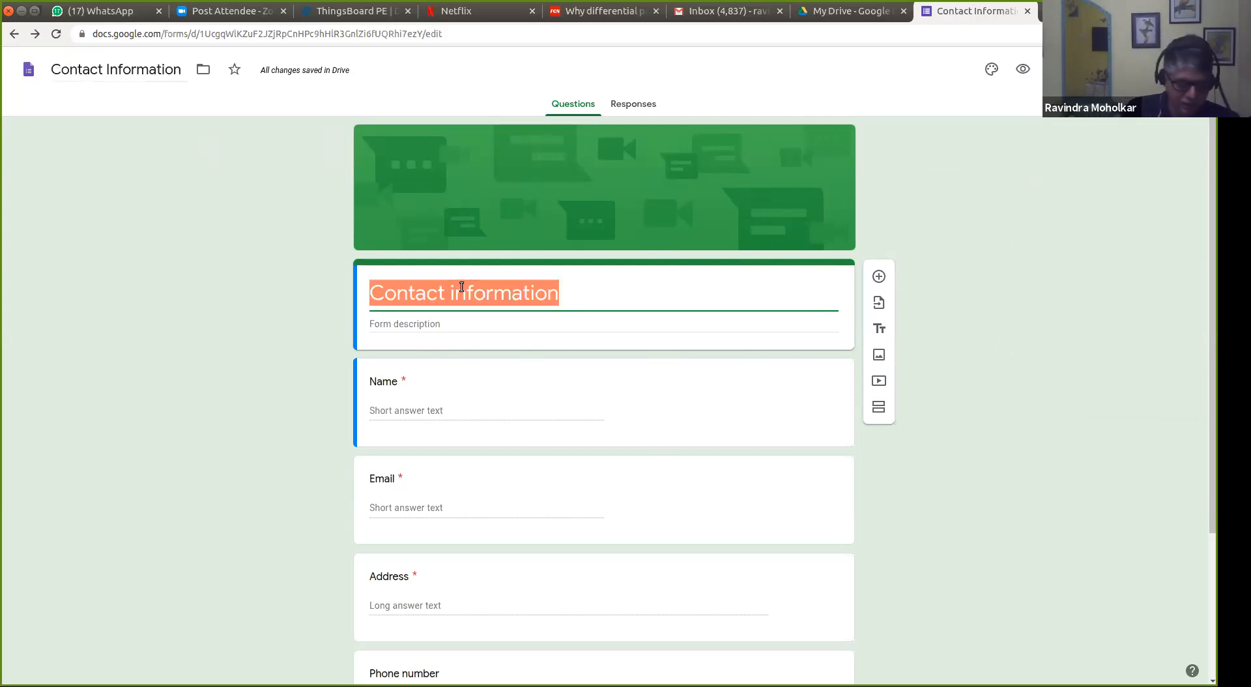
text(MNGL preferencew)
key(BackSpace)
text(s)
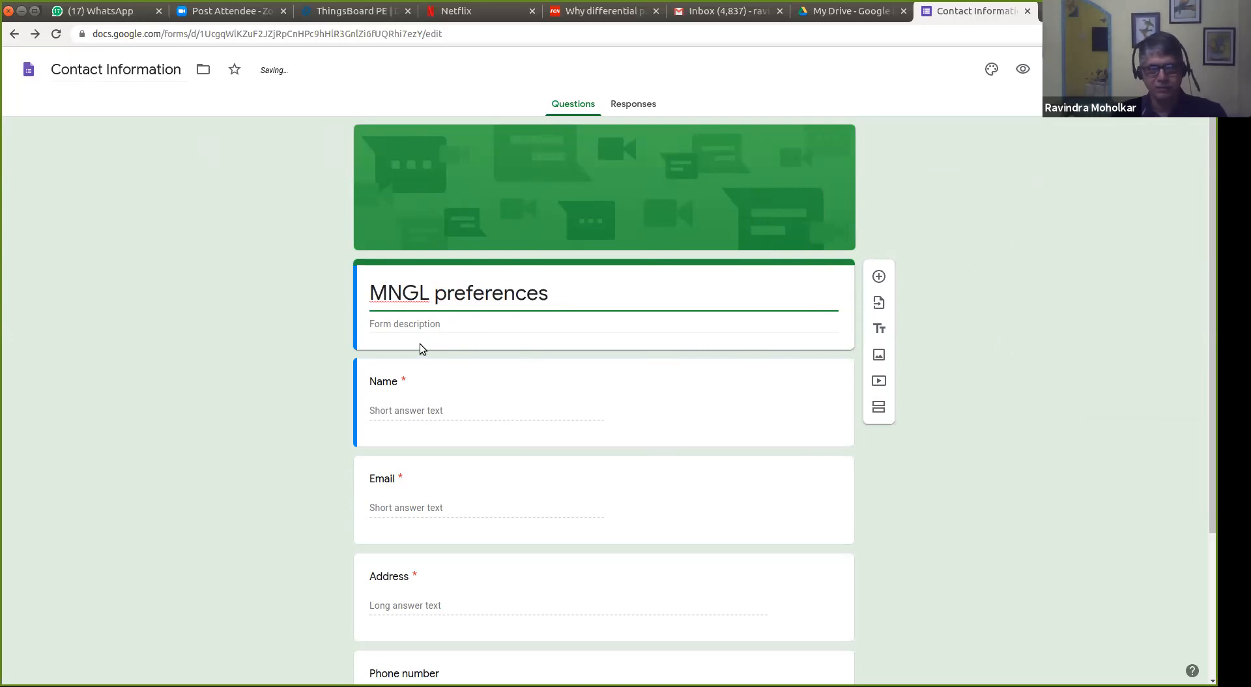
Step: Enter the form description "Form to collect MNGL preferences"
click(441, 323)
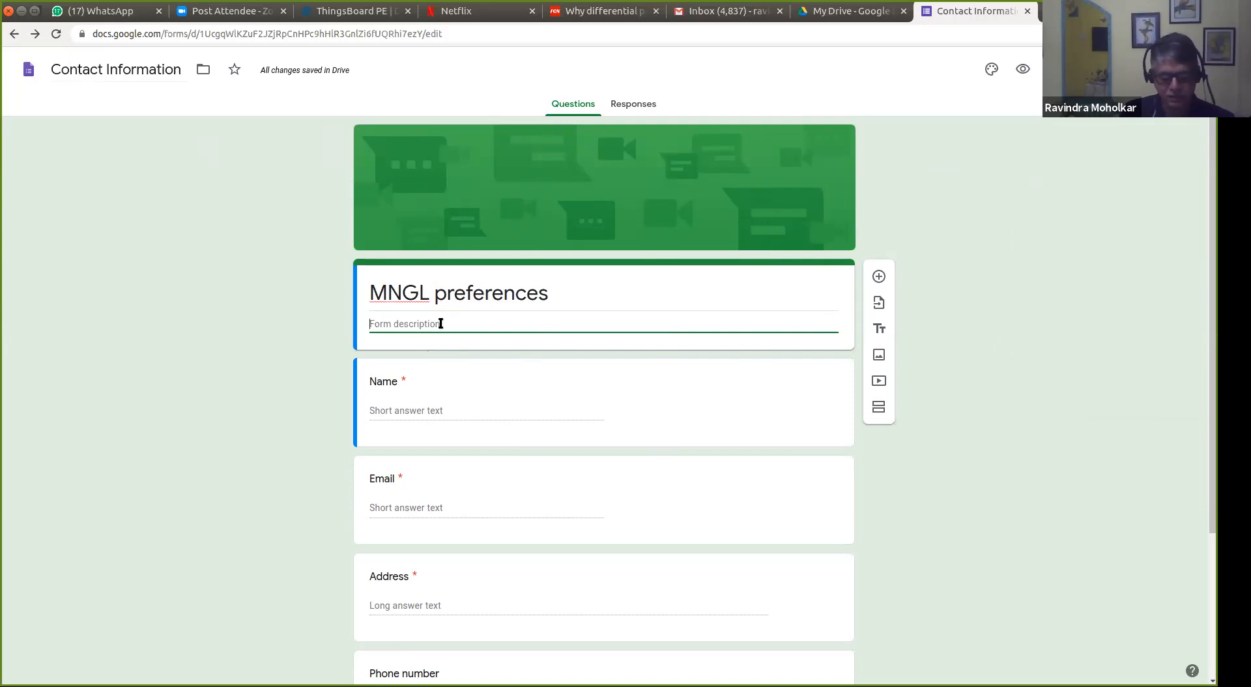
text(Form to )
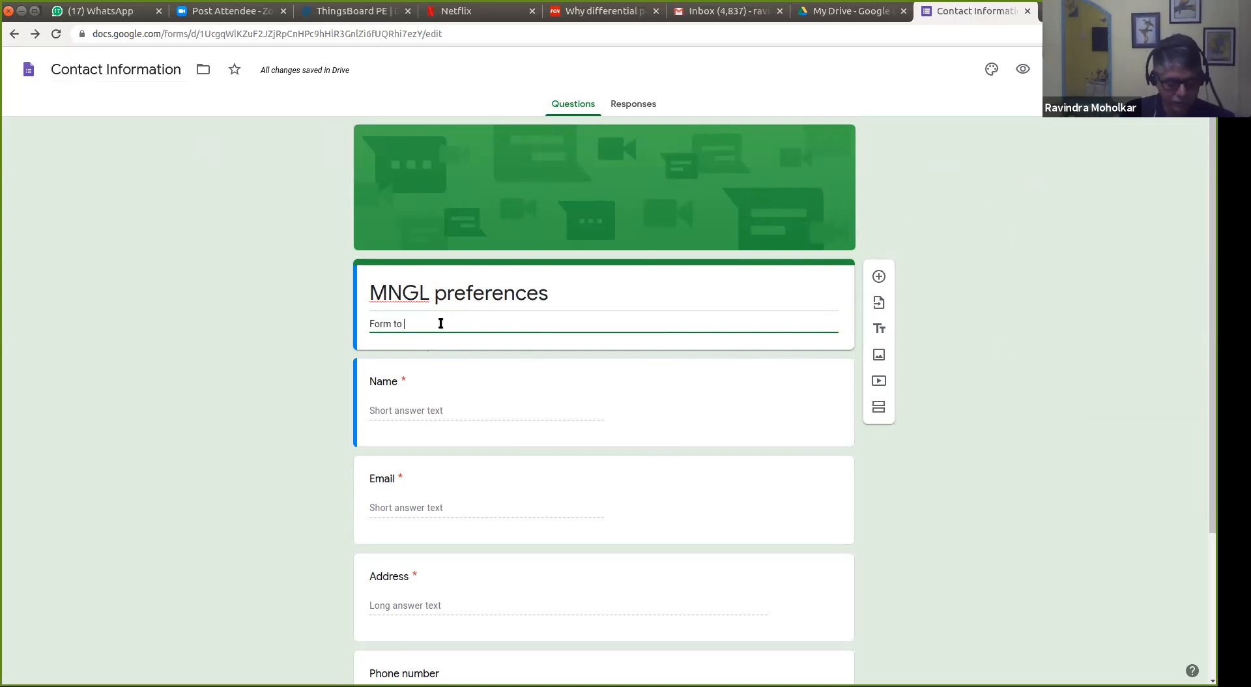
text(collect )
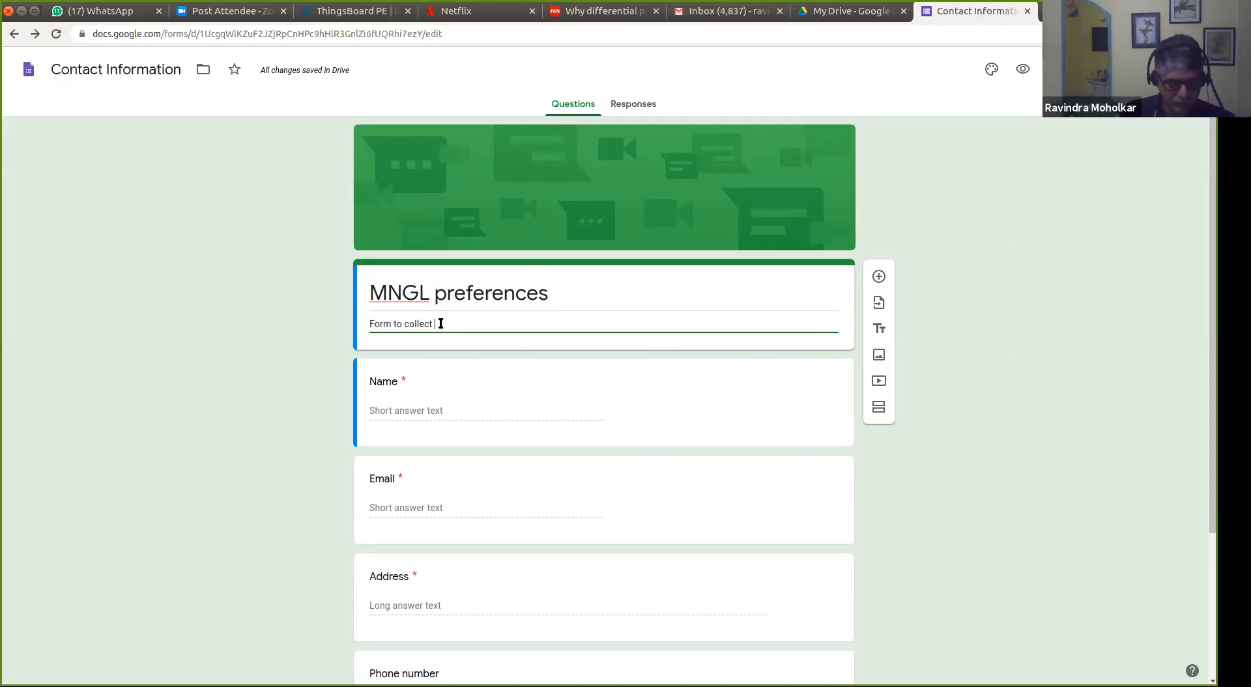
text(MNGL pref)
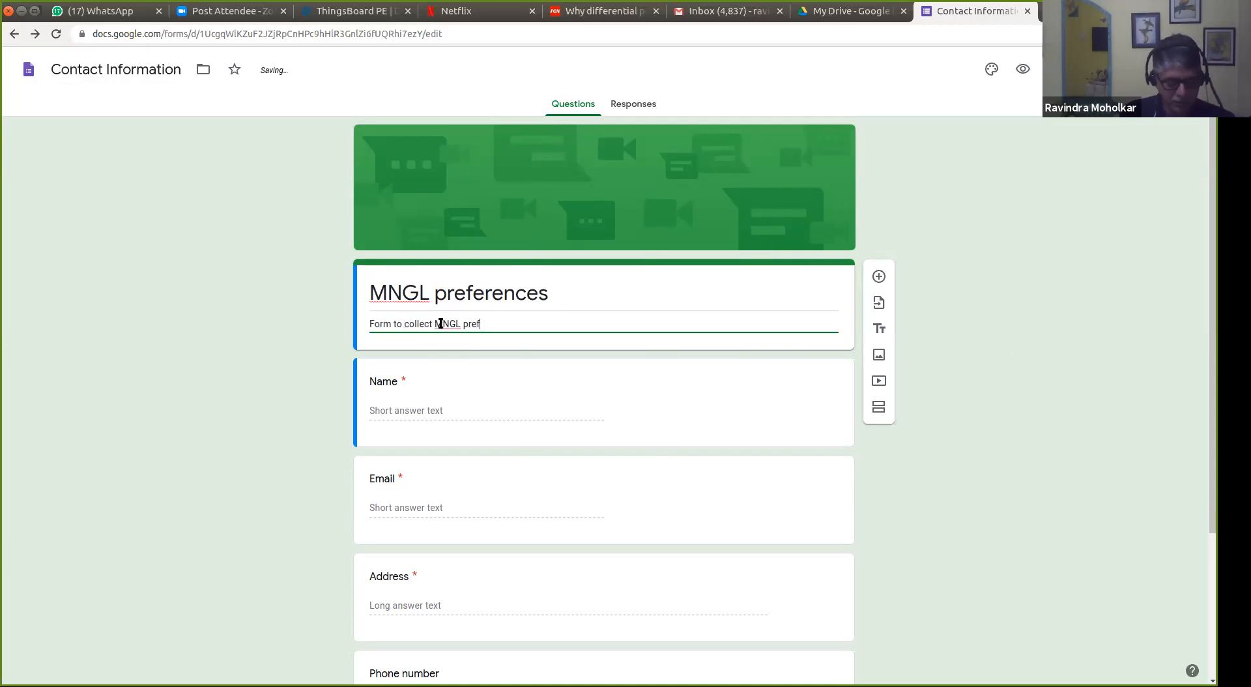
text(erences)
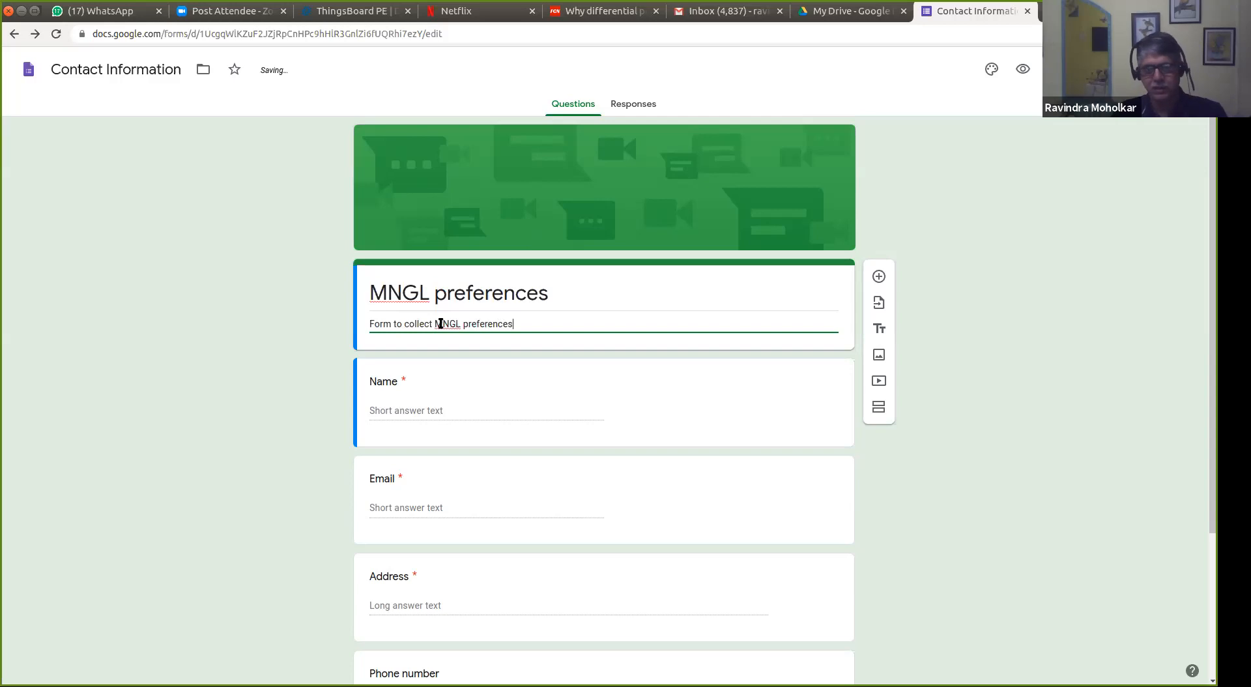
Step: Turn off the required setting of the Name question, check its heading, and make the question required again
click(433, 407)
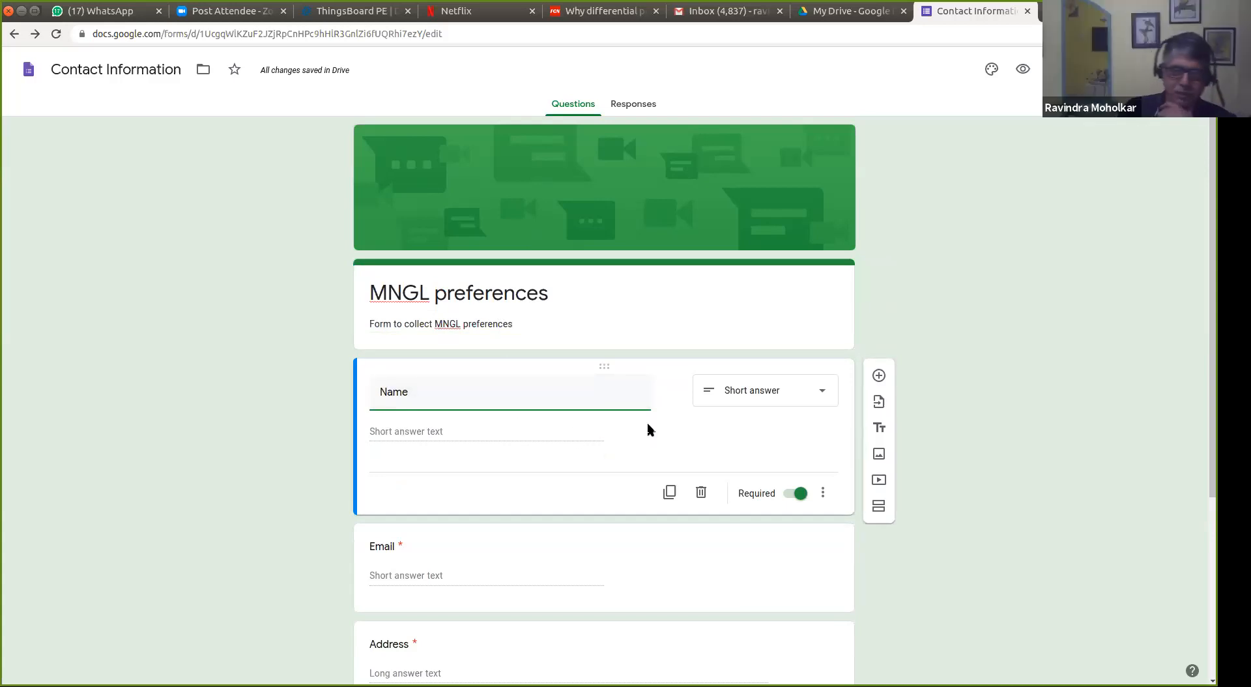
click(592, 311)
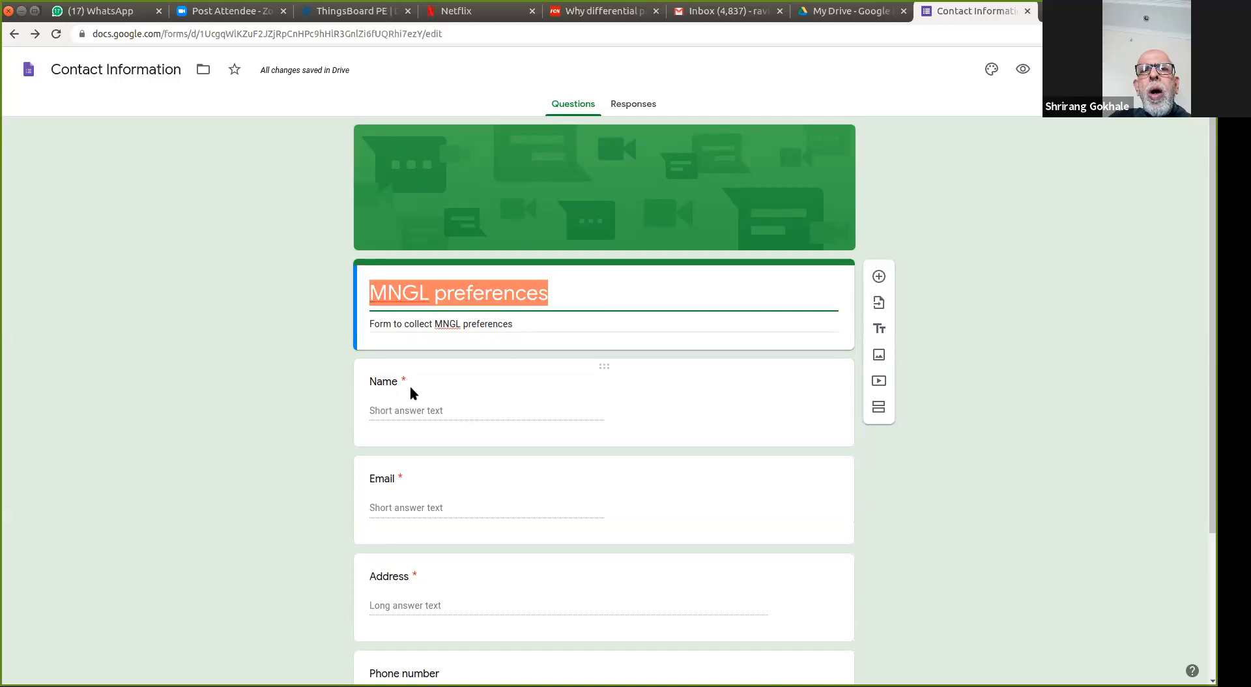
click(482, 399)
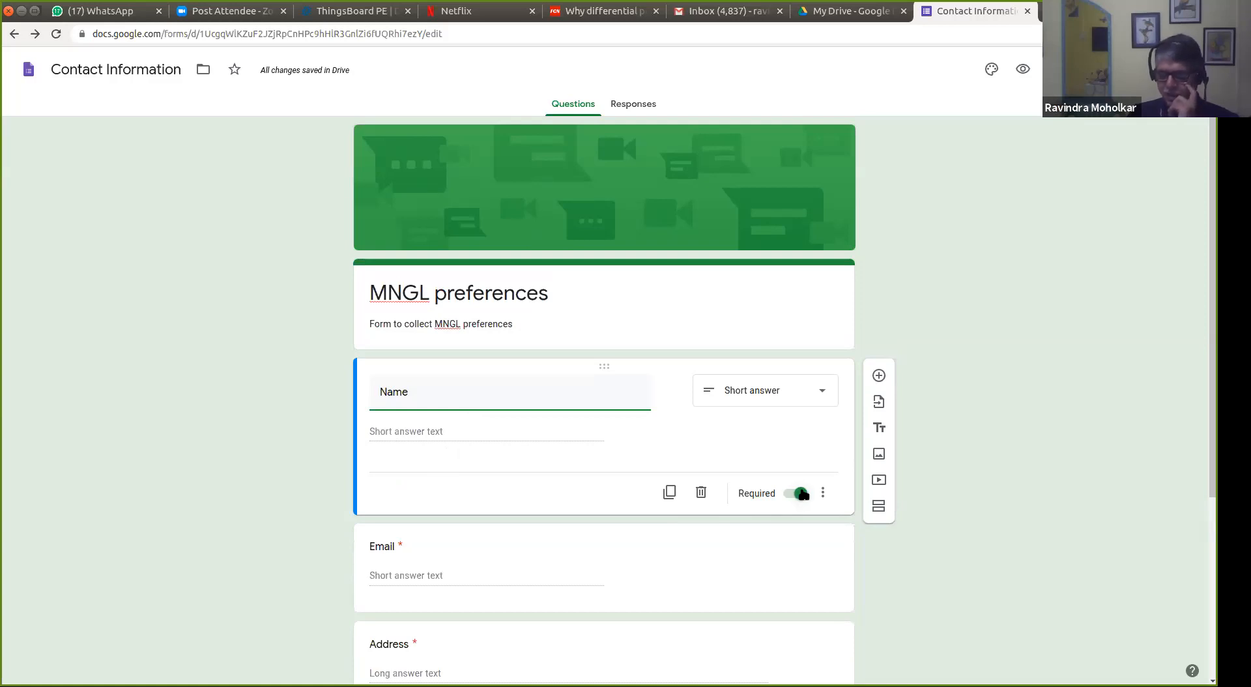
click(800, 496)
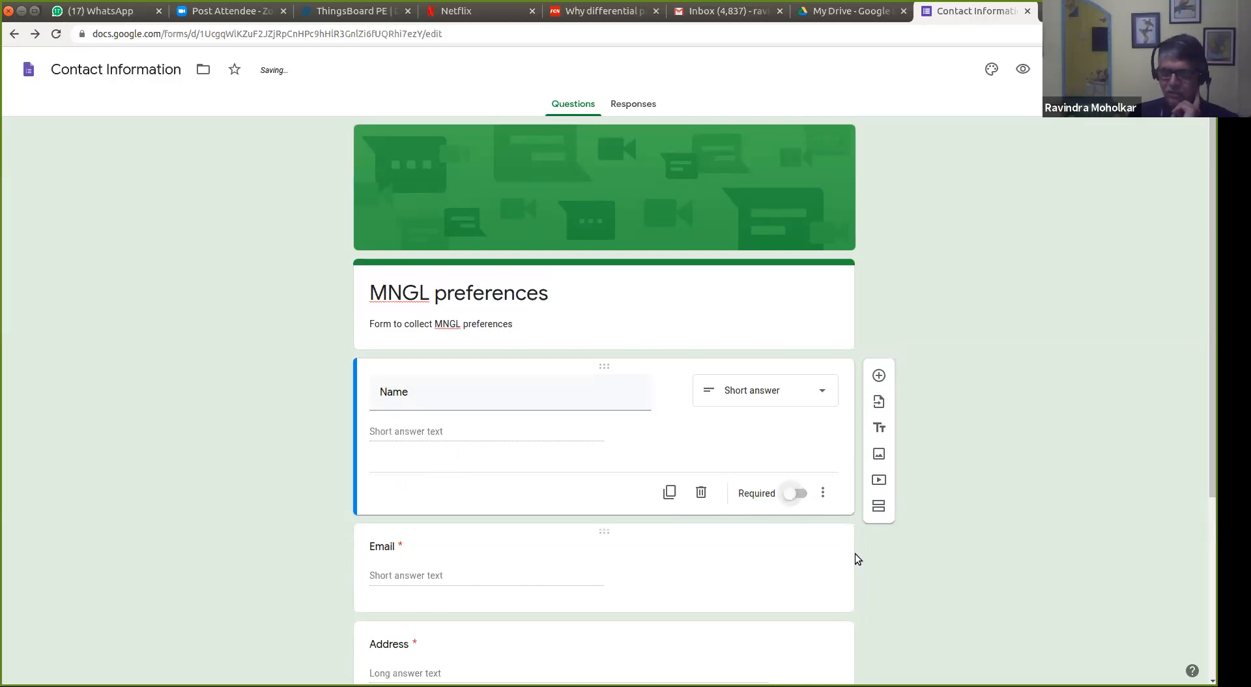
click(487, 405)
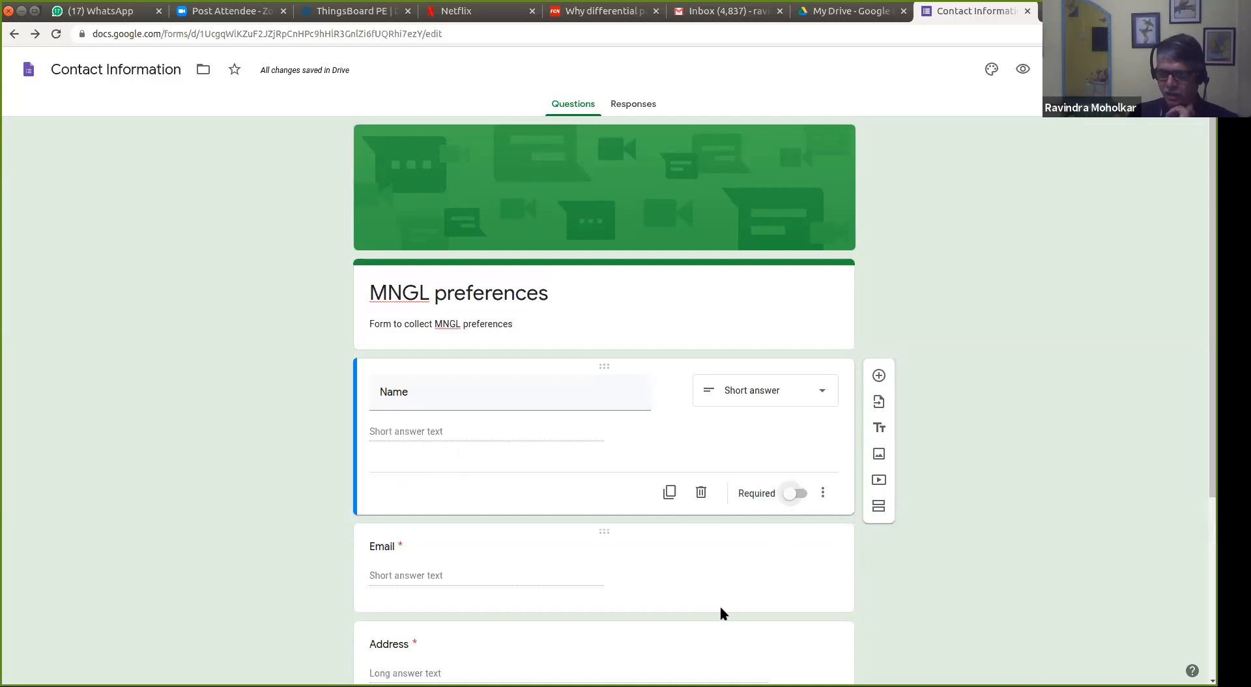
click(665, 301)
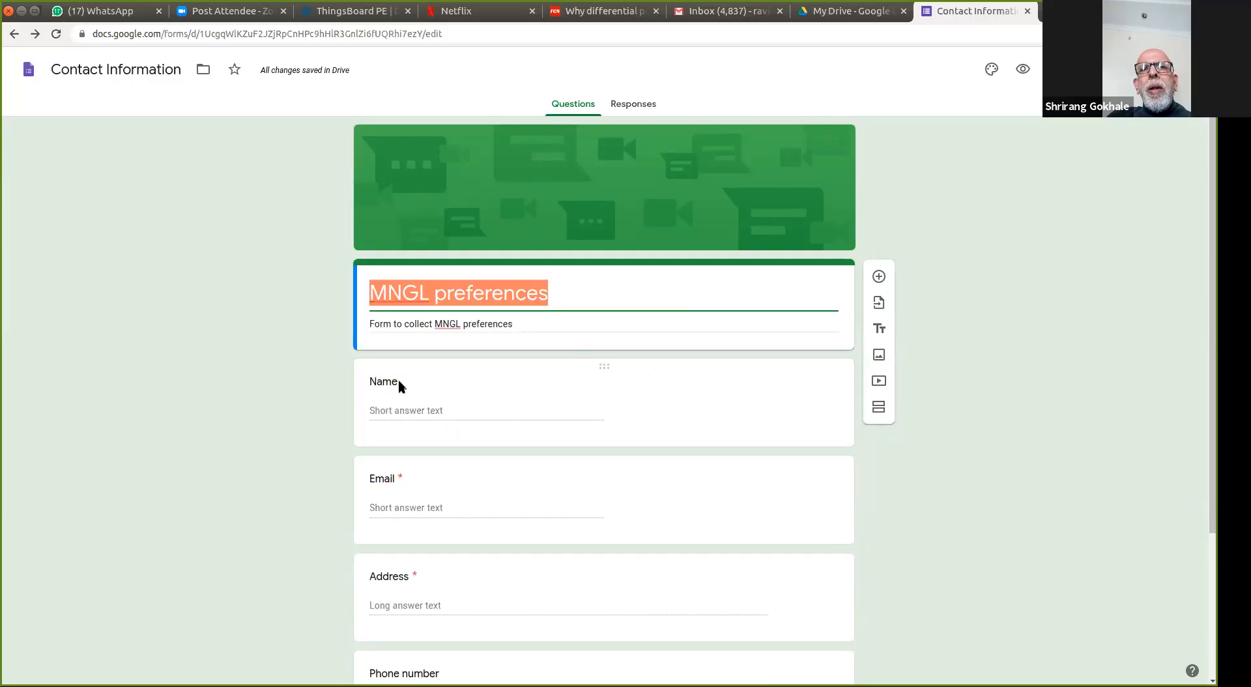
click(543, 407)
click(800, 493)
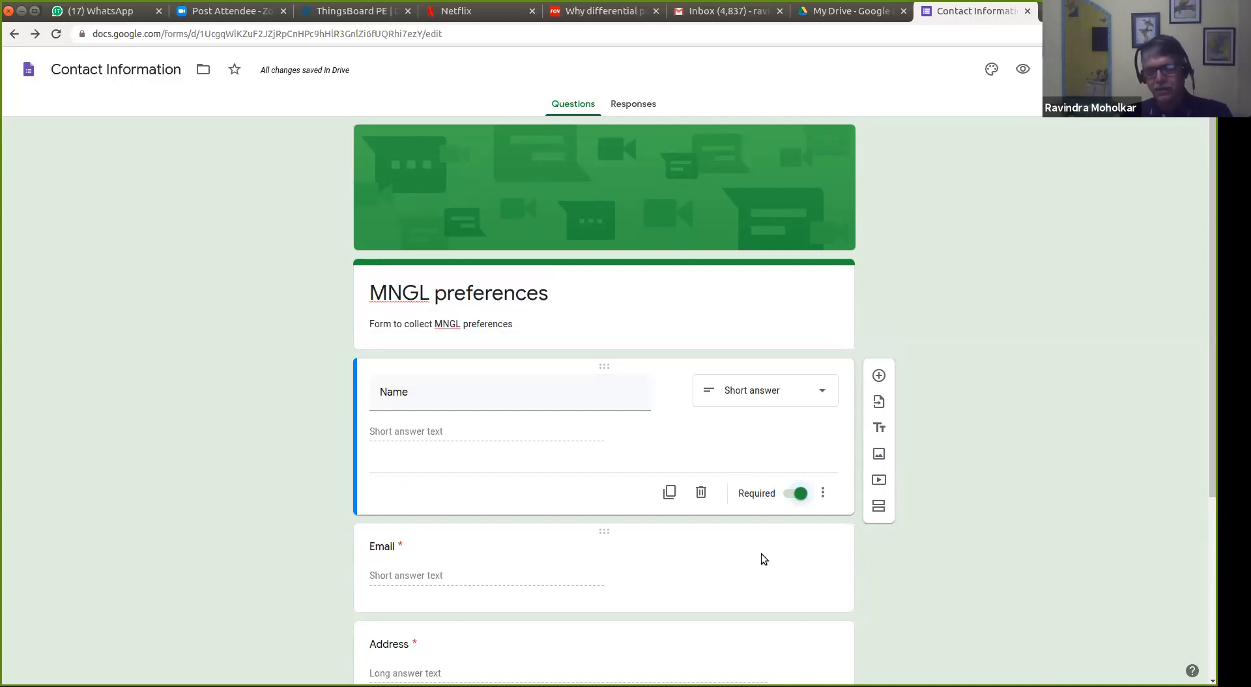
Step: Rename the Name question as "Member's Name"
double_click(409, 395)
click(424, 396)
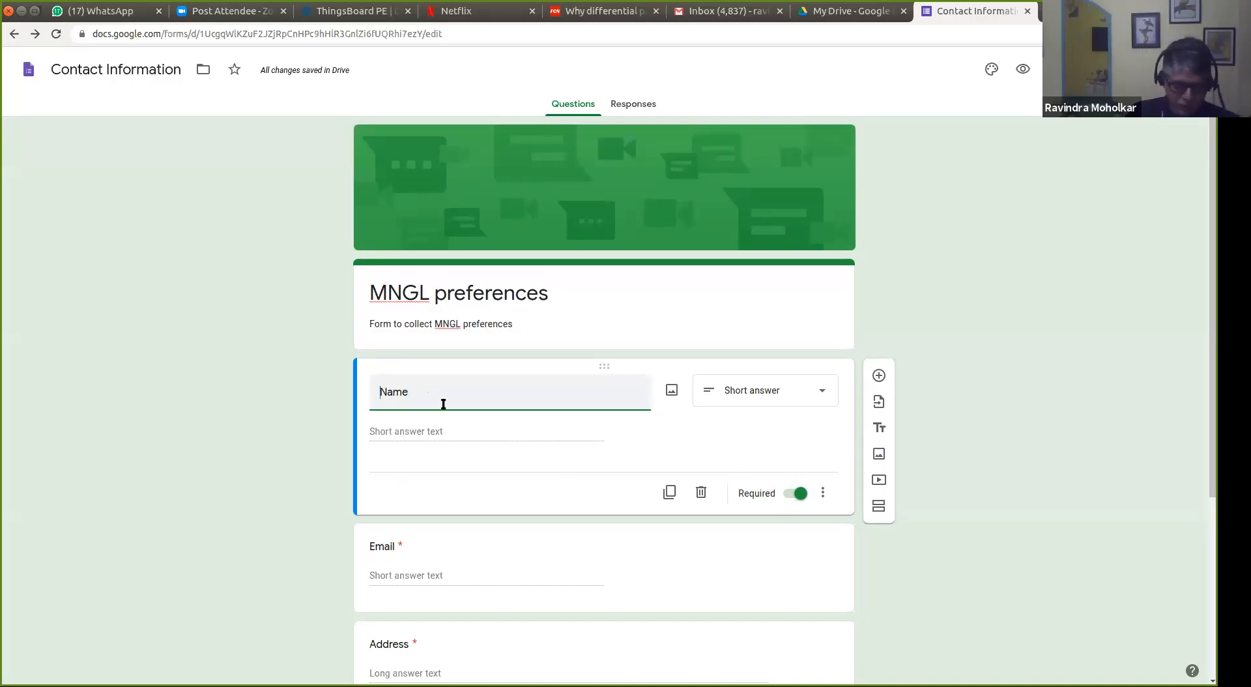
text(Member)
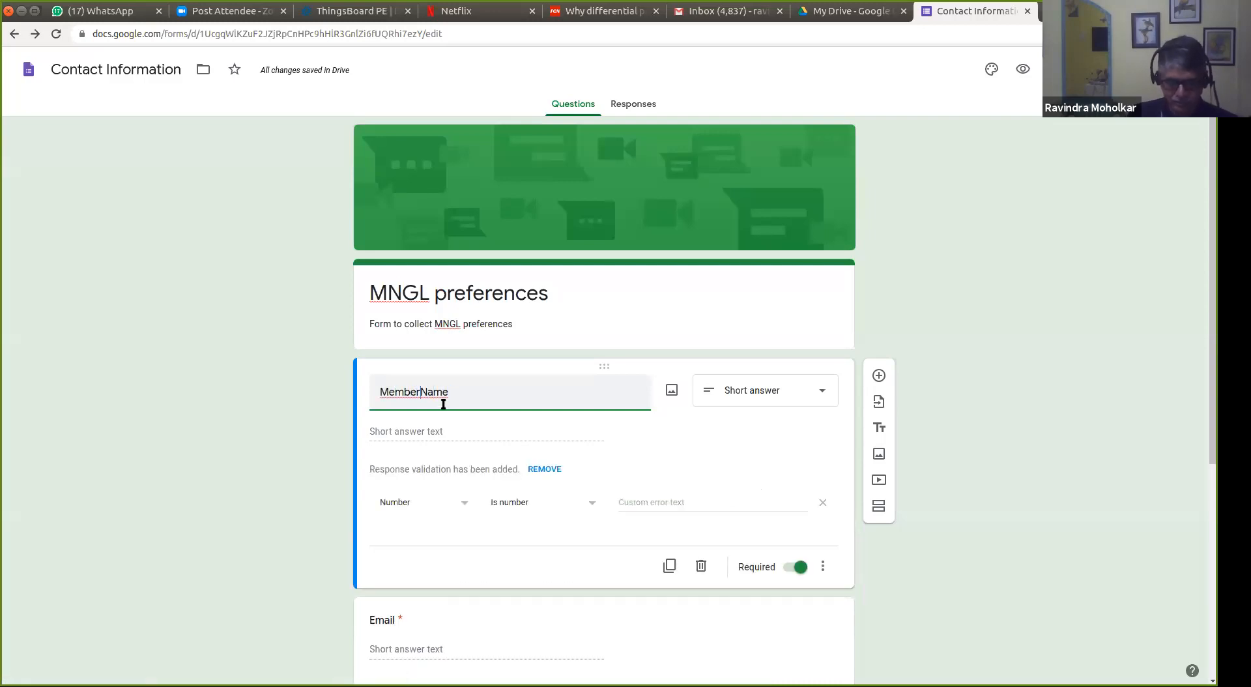
text('s)
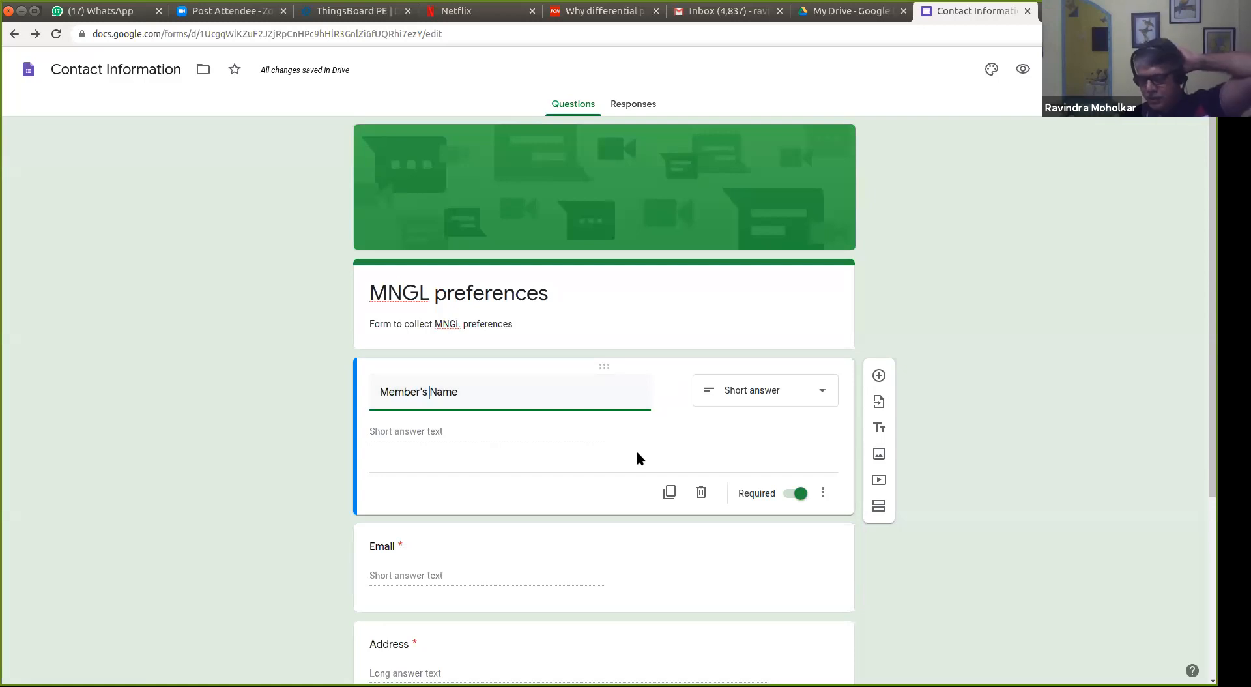
Step: Examine the answer types available for the Member's Name question, keeping it as a short answer
click(822, 394)
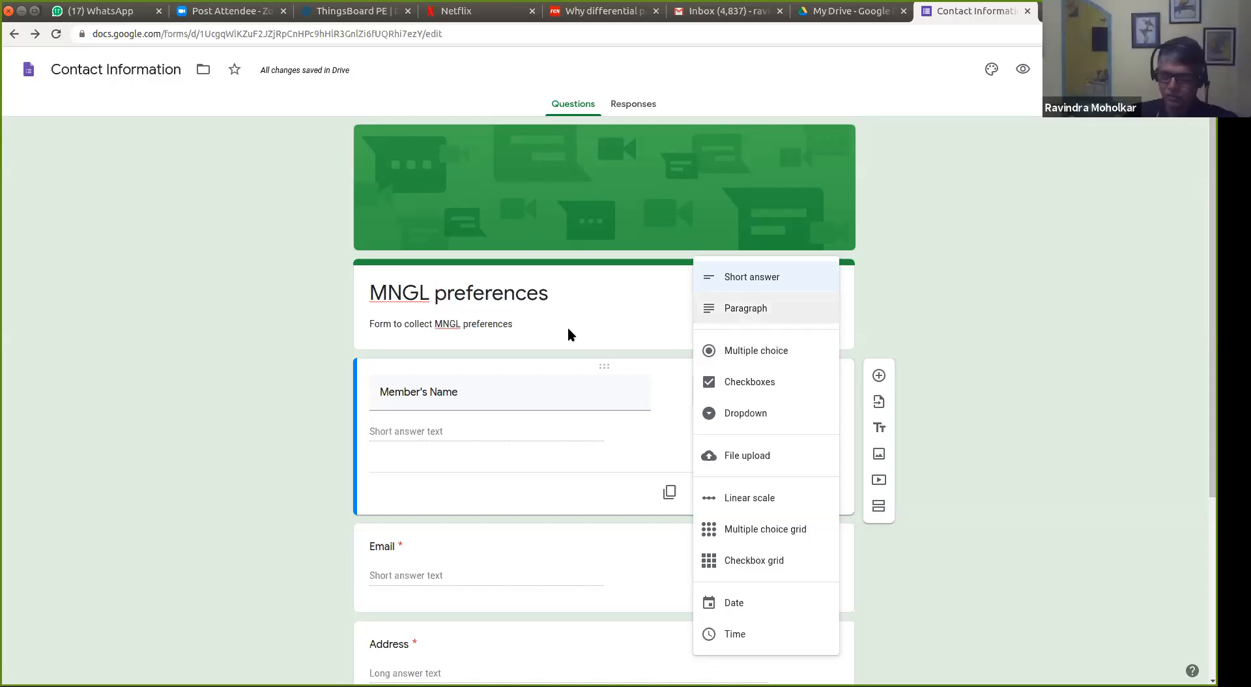
click(596, 455)
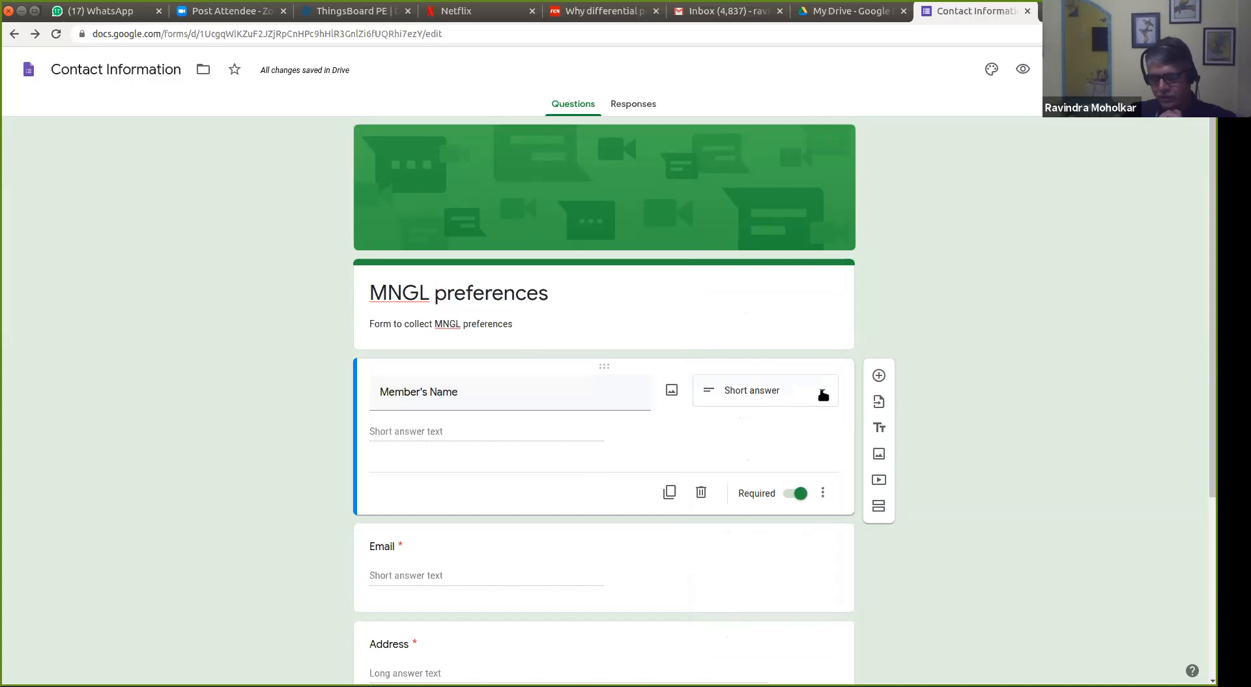
click(823, 394)
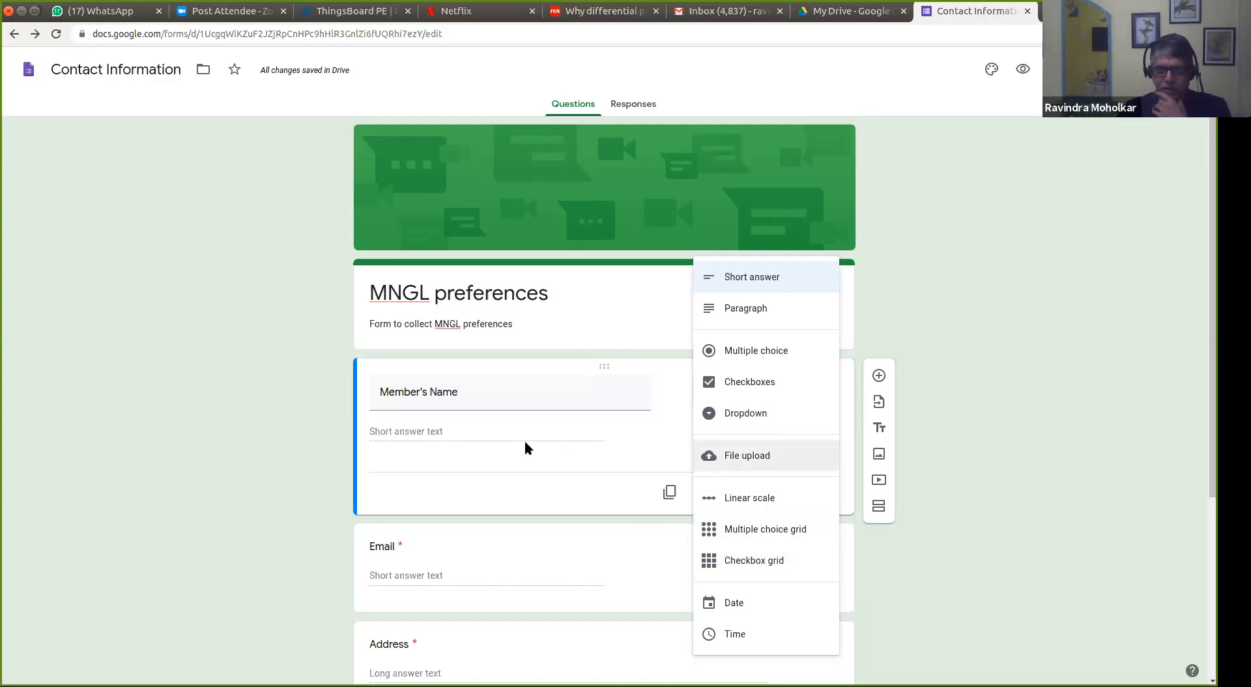
click(507, 433)
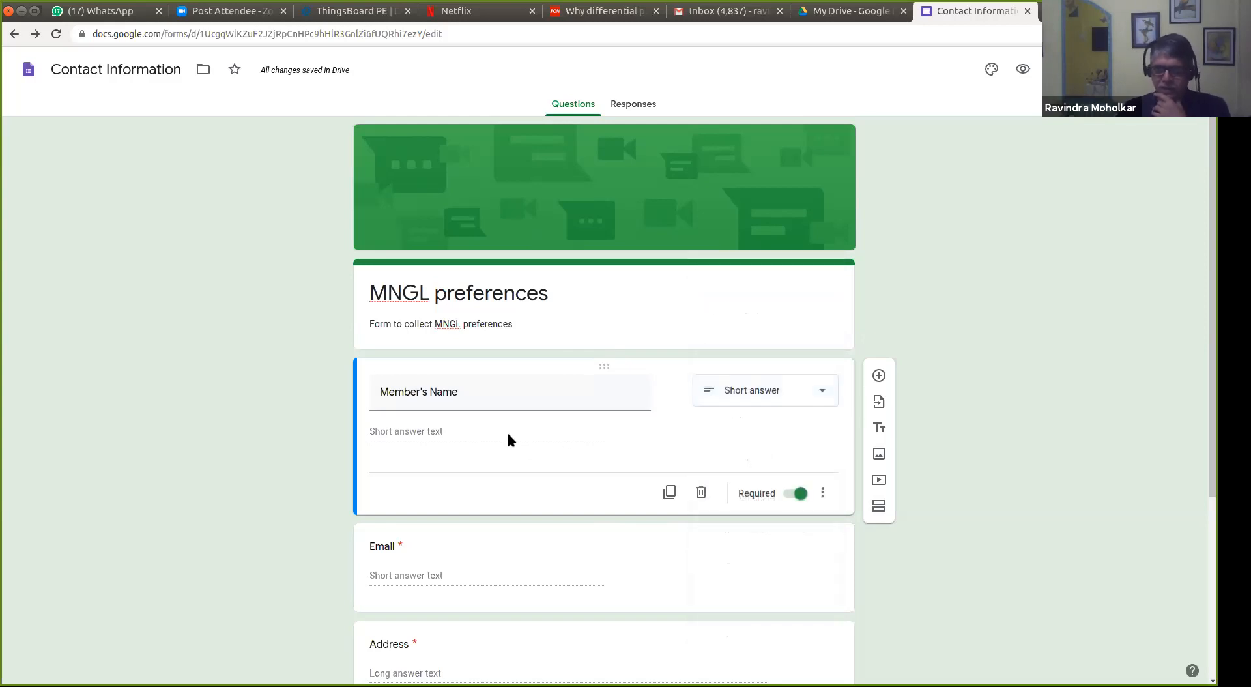
Step: Duplicate the Member's Name question and delete the copy, checking the original question's additional options
click(670, 493)
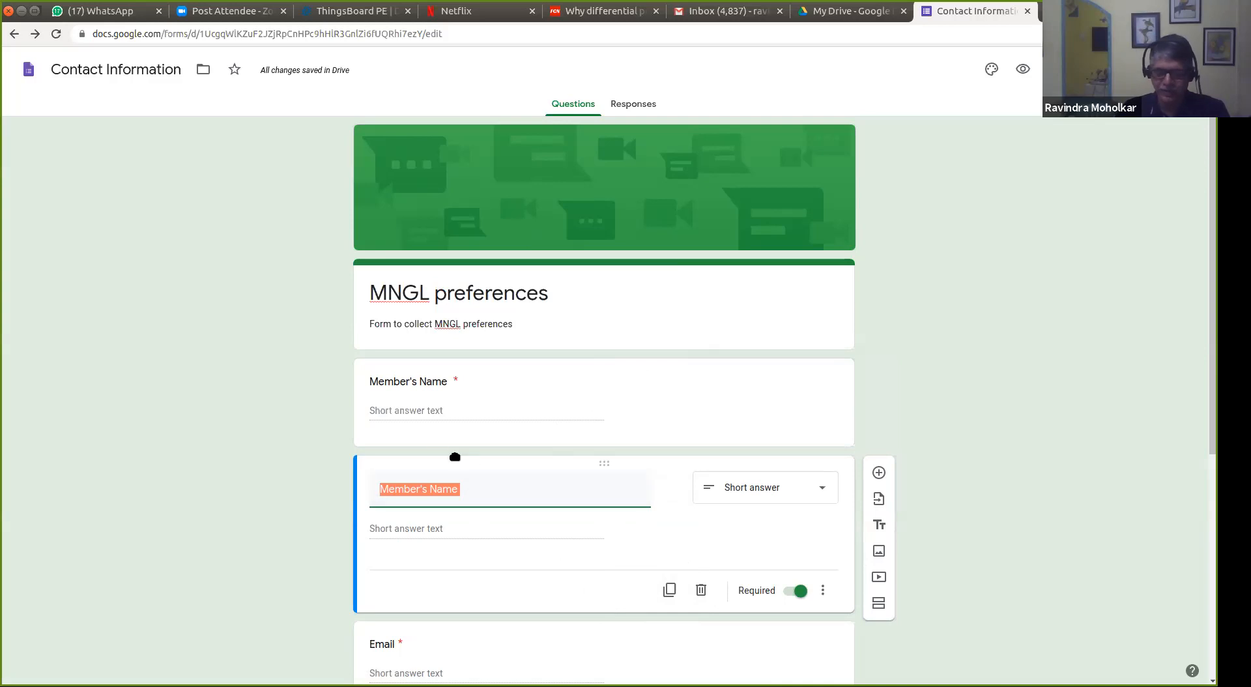
click(702, 590)
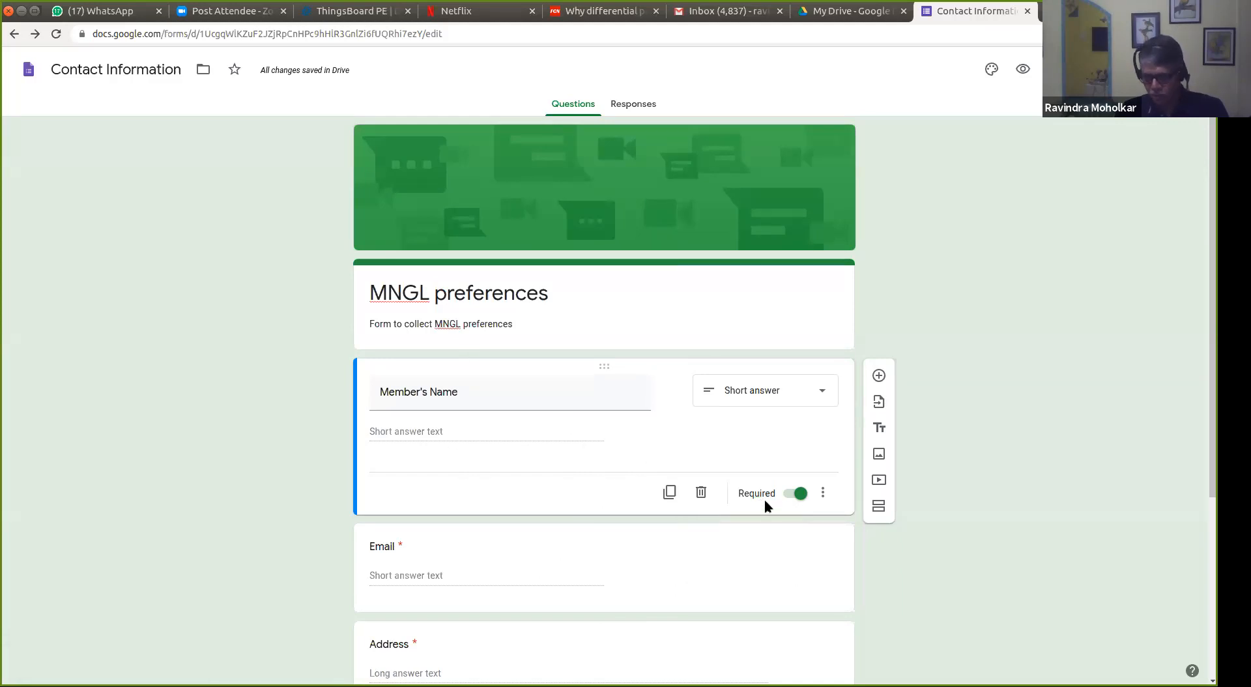
click(822, 493)
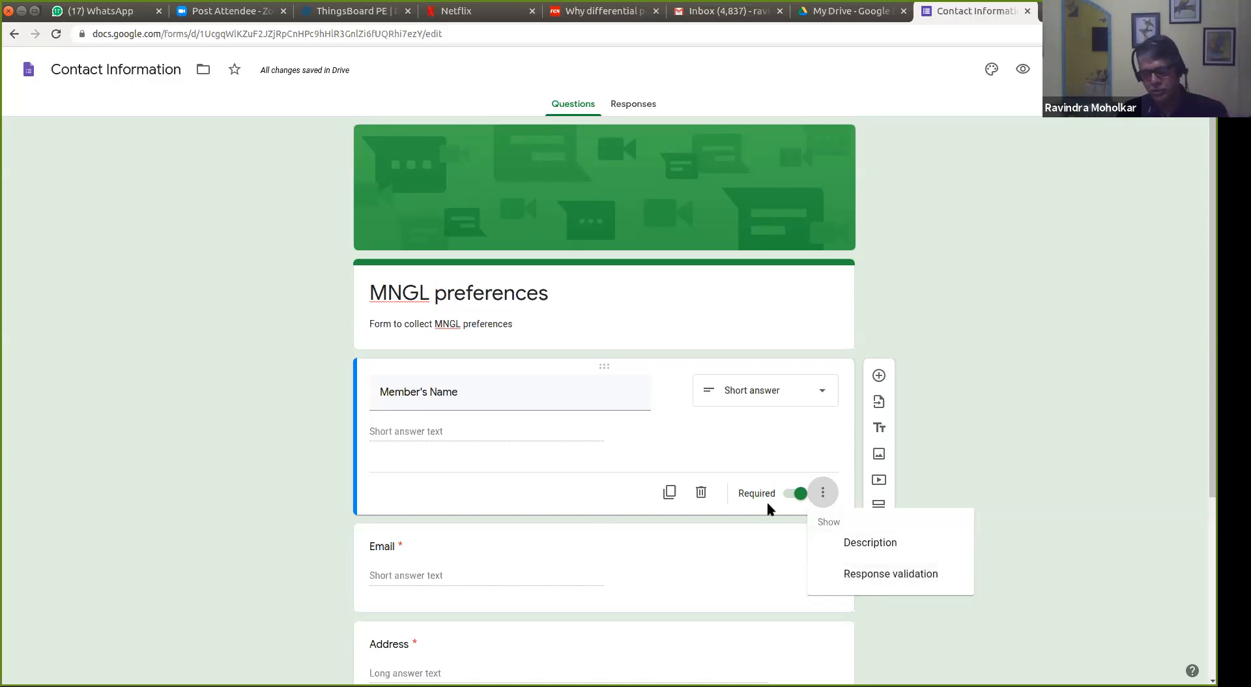
click(626, 437)
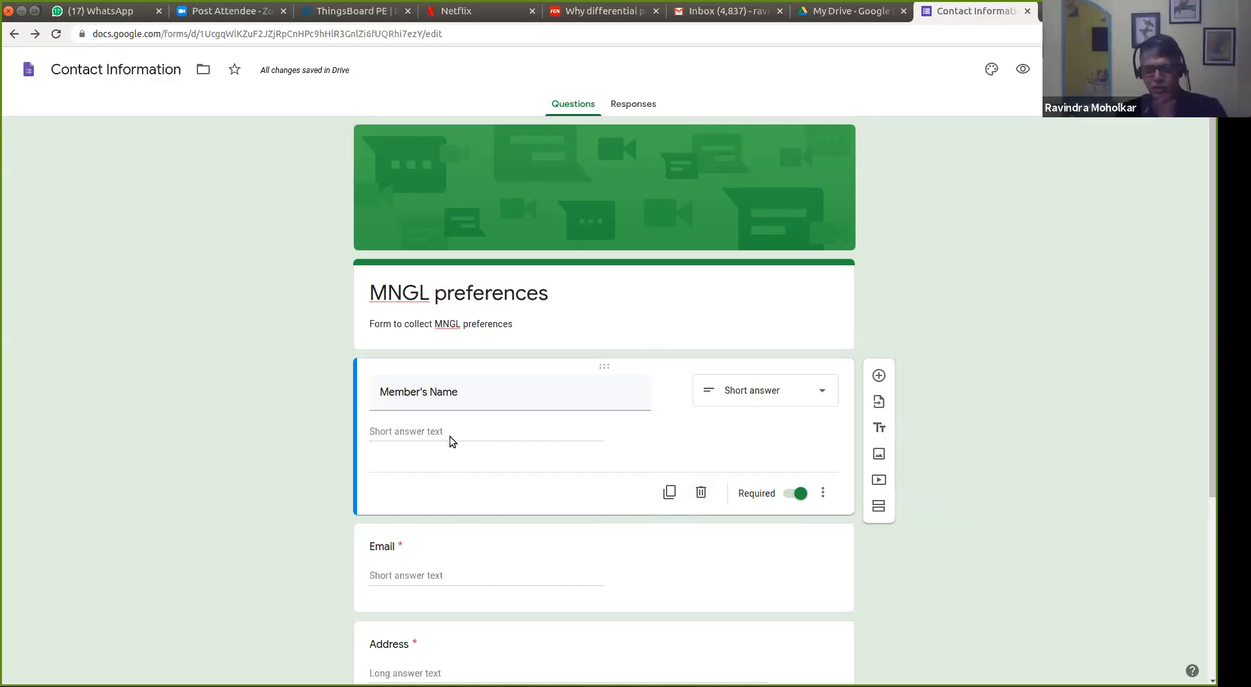
Step: Replace the Email question's title with "Plot No."
click(686, 576)
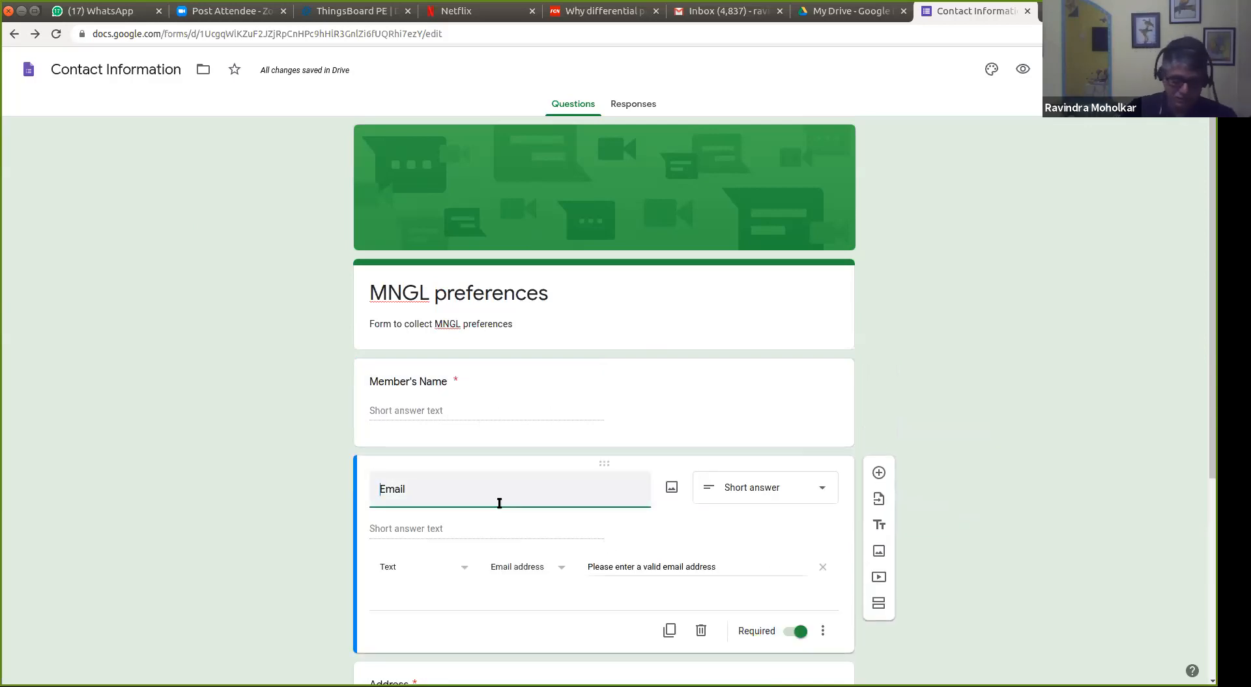
text(Plot )
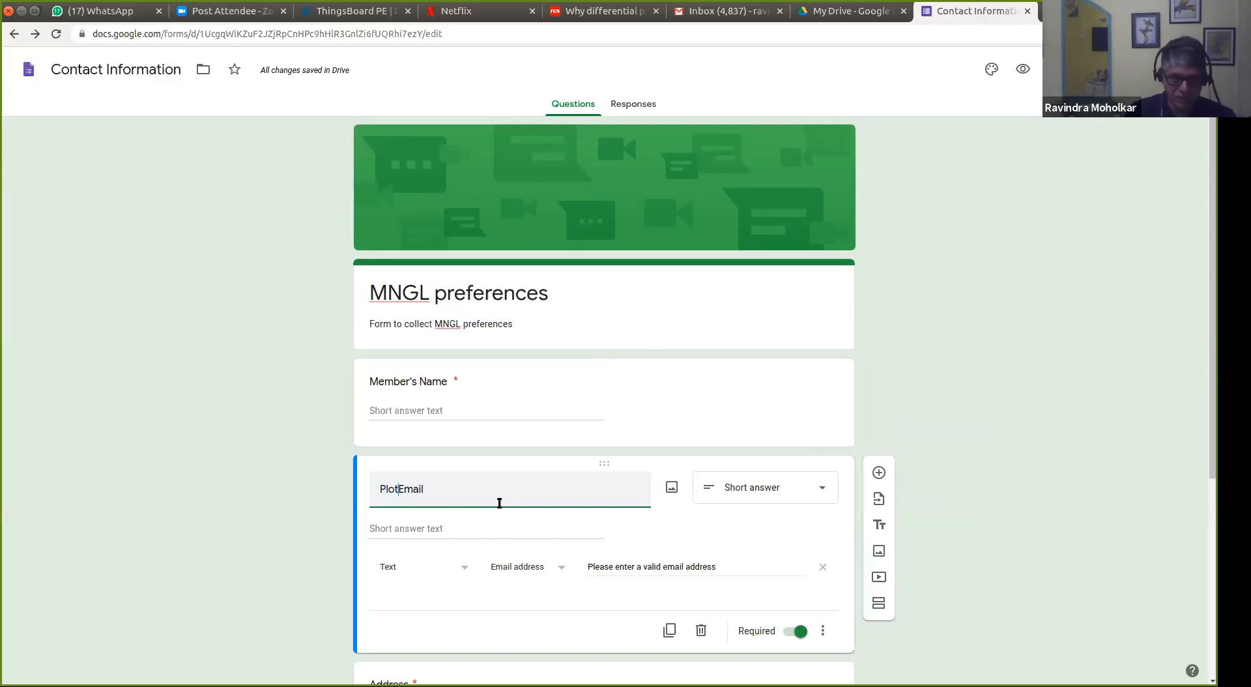
text(No.)
key(Delete)
key(Delete)
key(Delete)
key(Delete)
key(Delete)
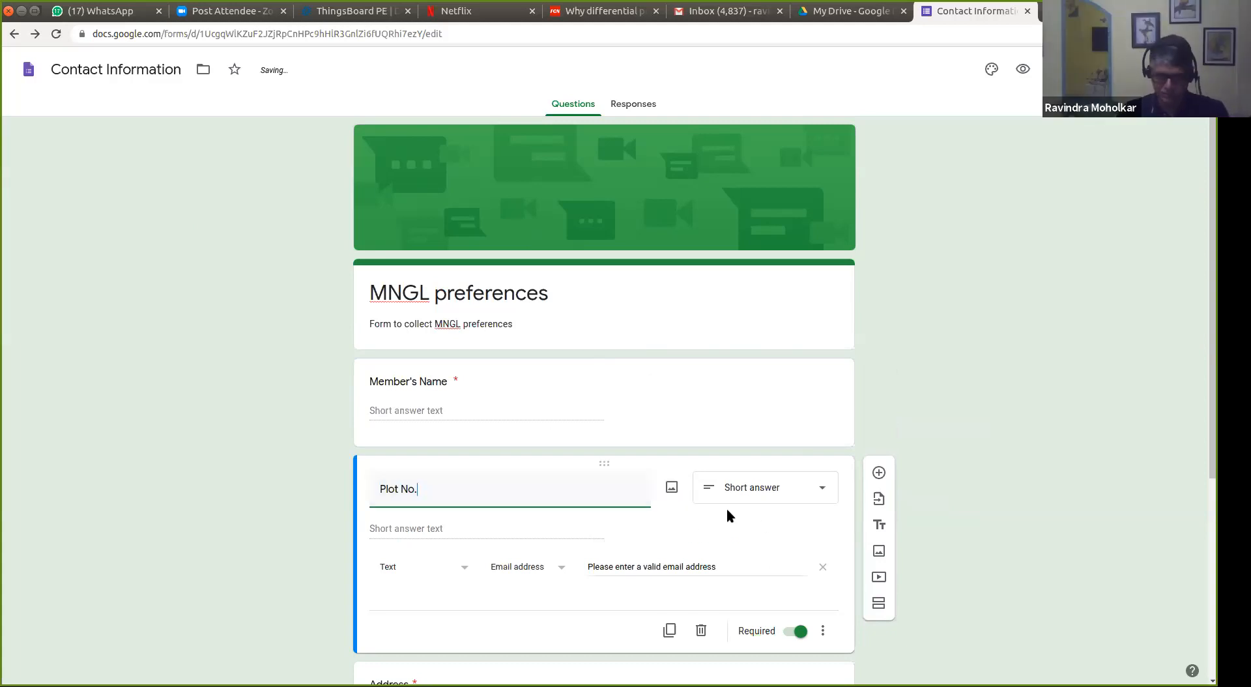
Step: Change the "Plot No." question's title to "Plot Number", keeping the short answer type
click(818, 488)
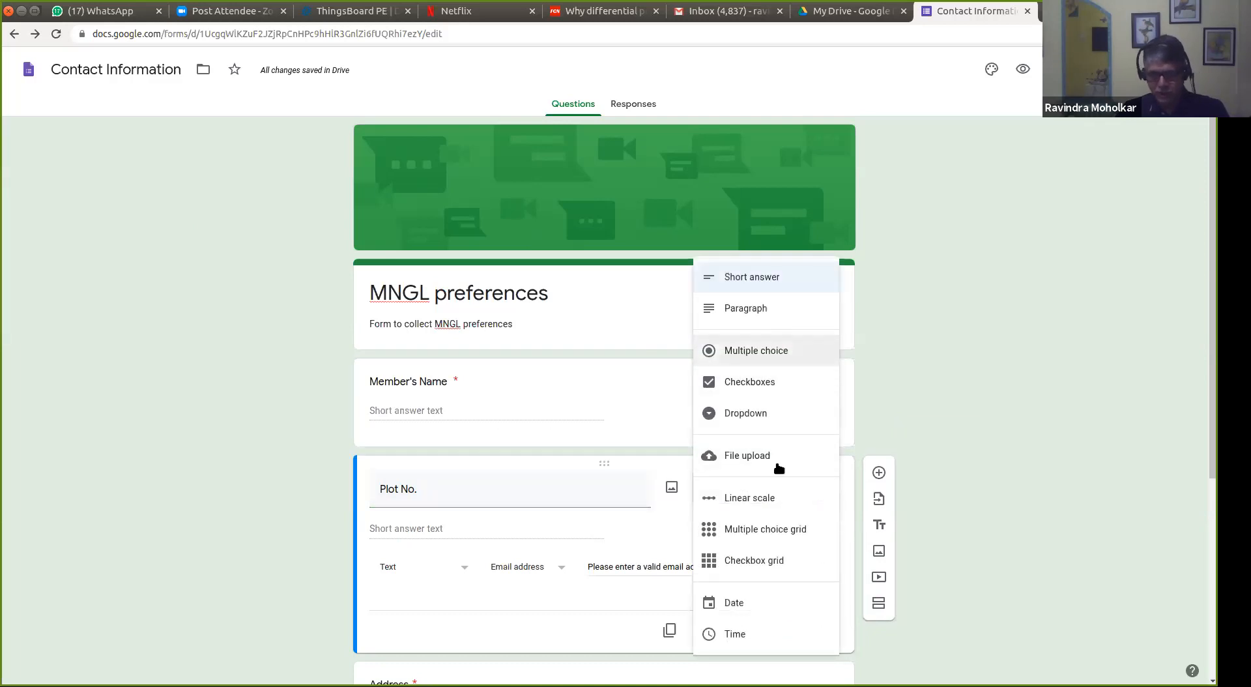
click(588, 519)
click(430, 497)
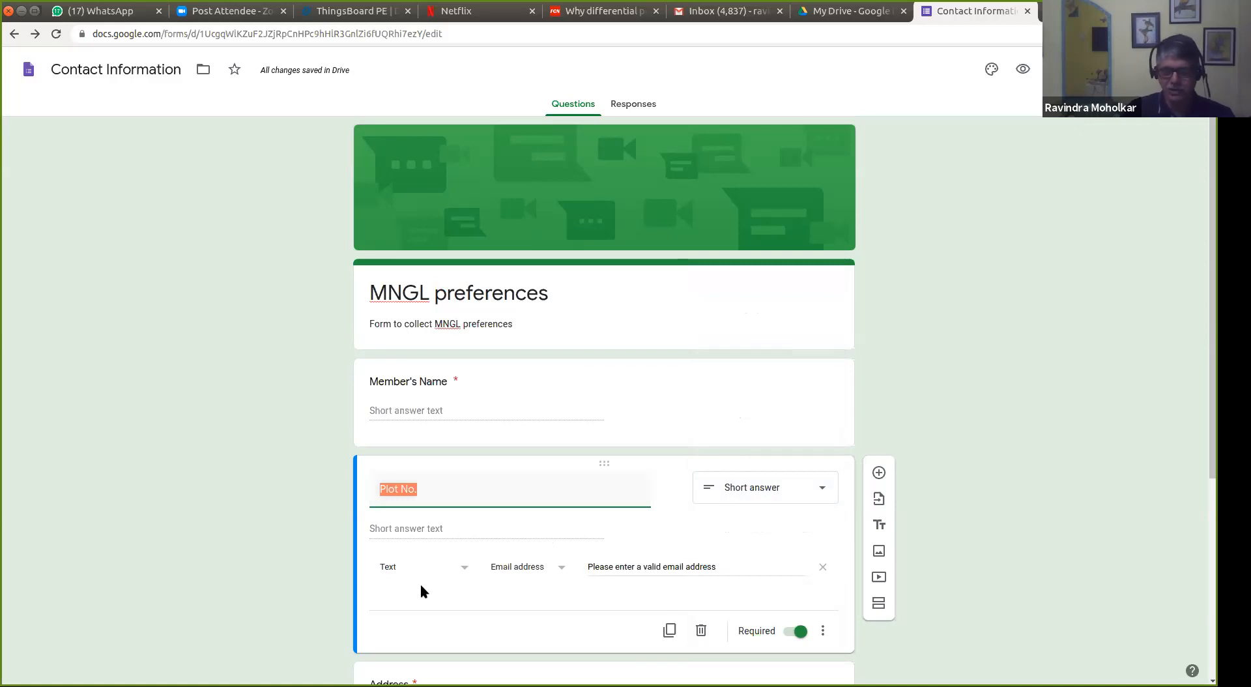
click(446, 490)
key(Left)
key(Left)
text(umber)
key(Delete)
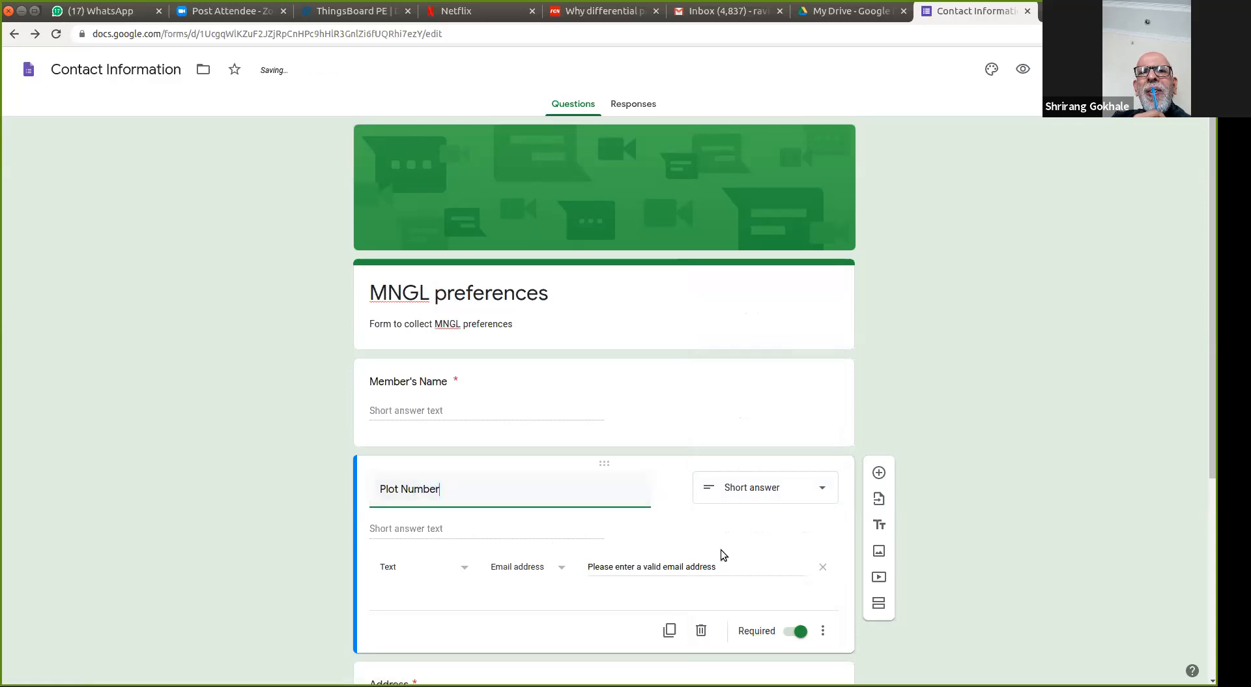
Step: Set the Plot Number question's response validation to Number with the Whole number condition
click(766, 538)
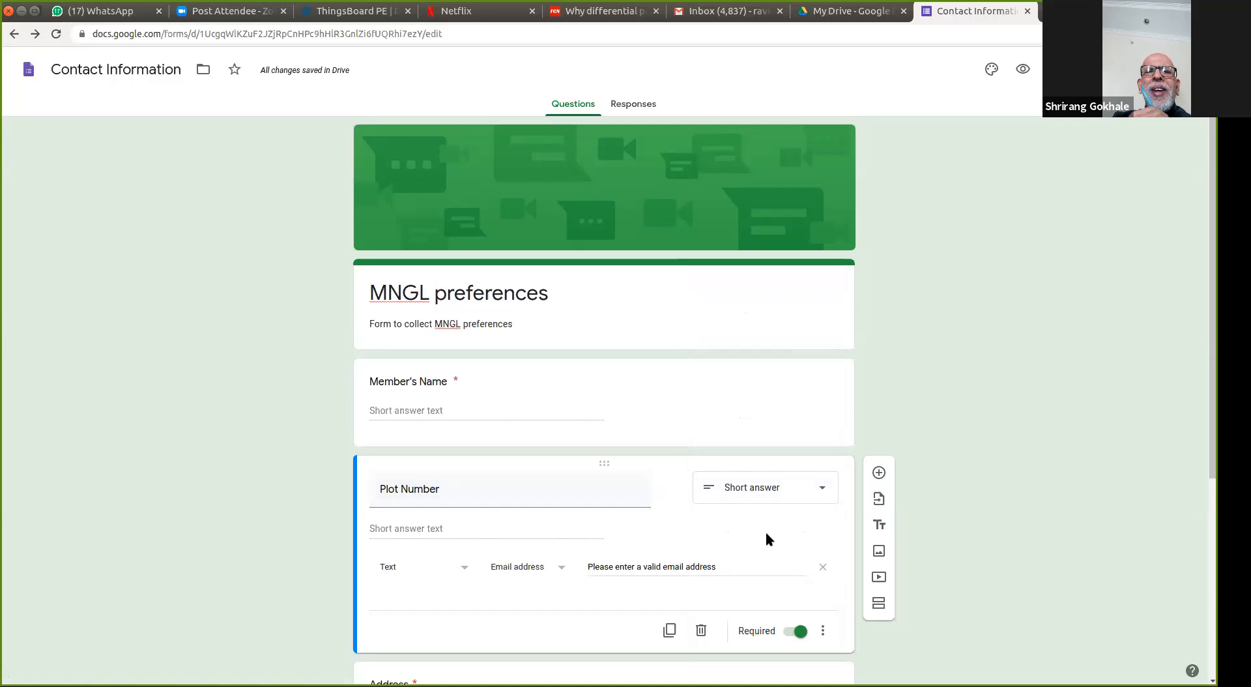
click(466, 570)
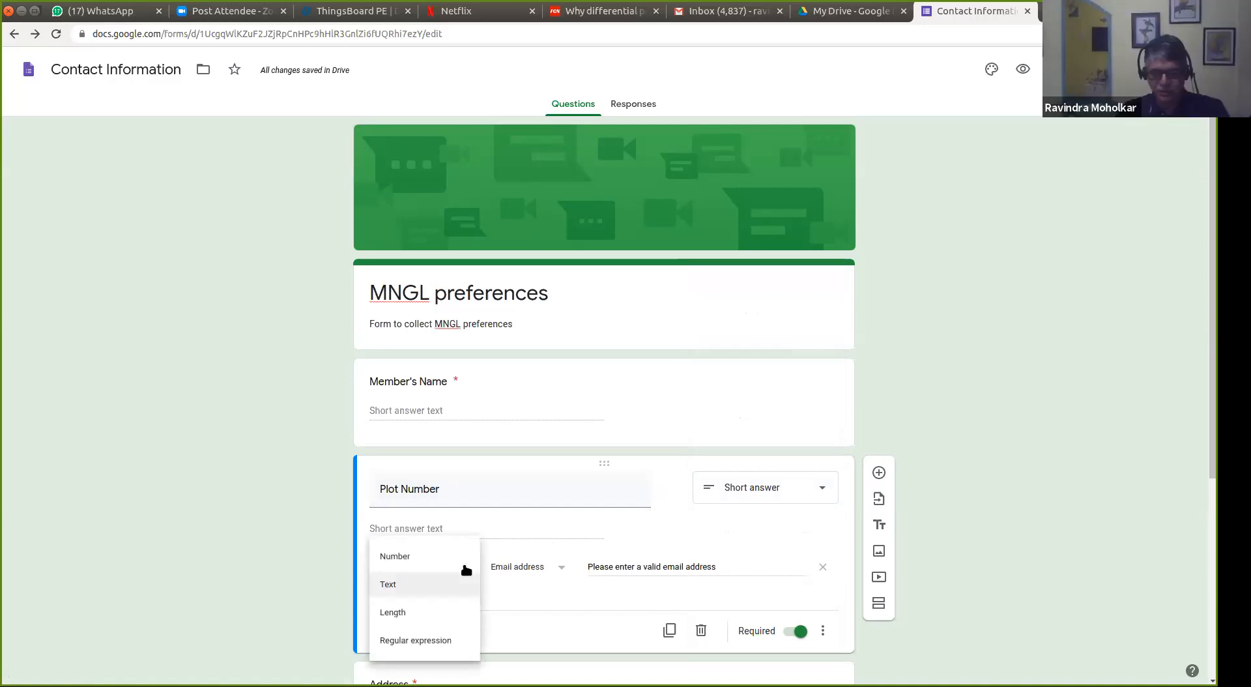
click(414, 558)
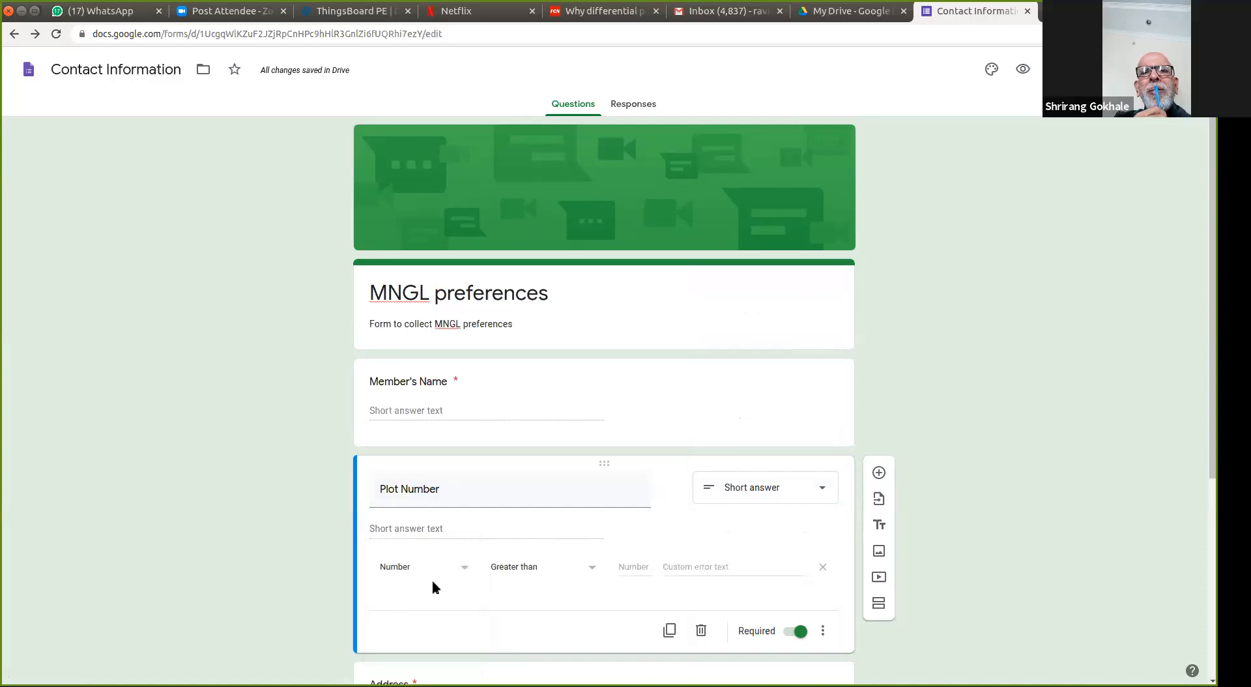
click(594, 568)
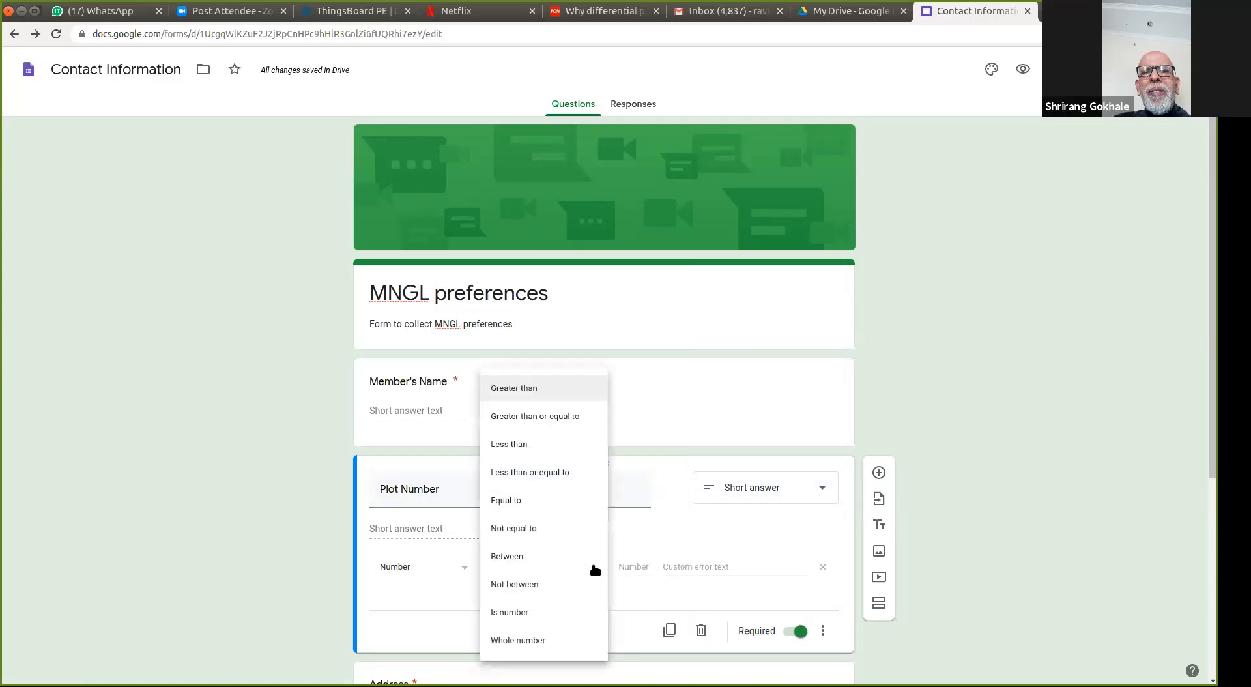
click(518, 641)
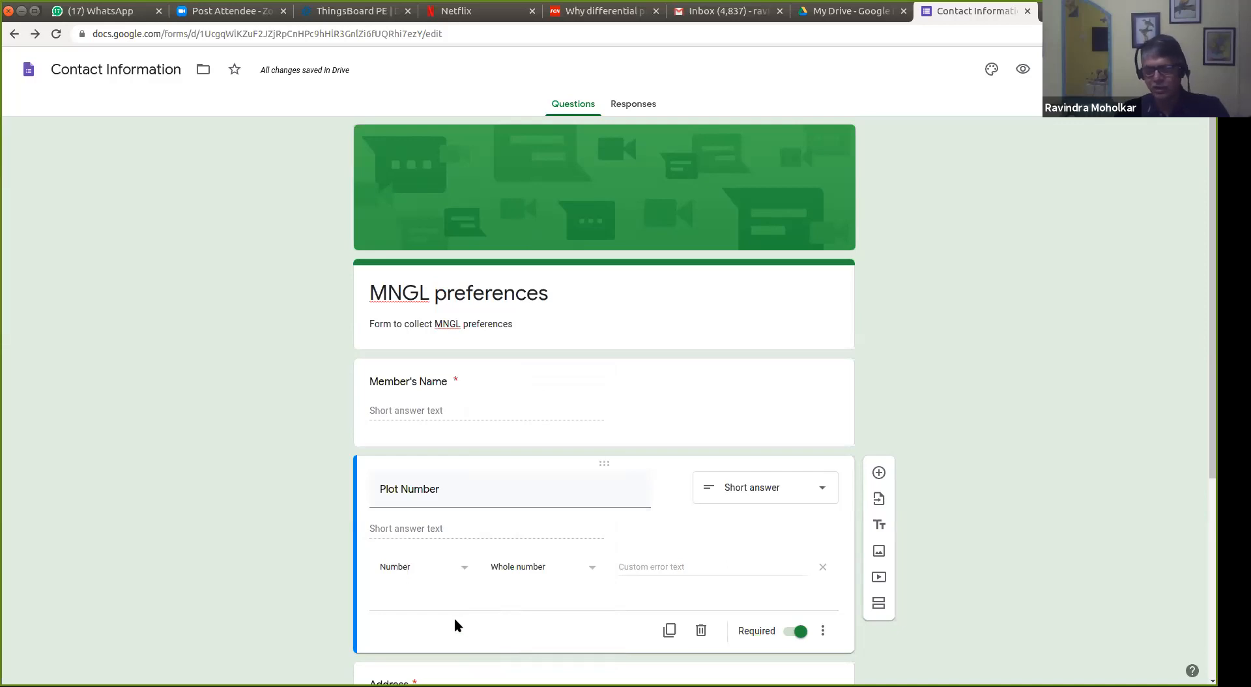
Step: Enter "Number has to be less than 250" as the custom error text for the Plot Number validation
click(680, 566)
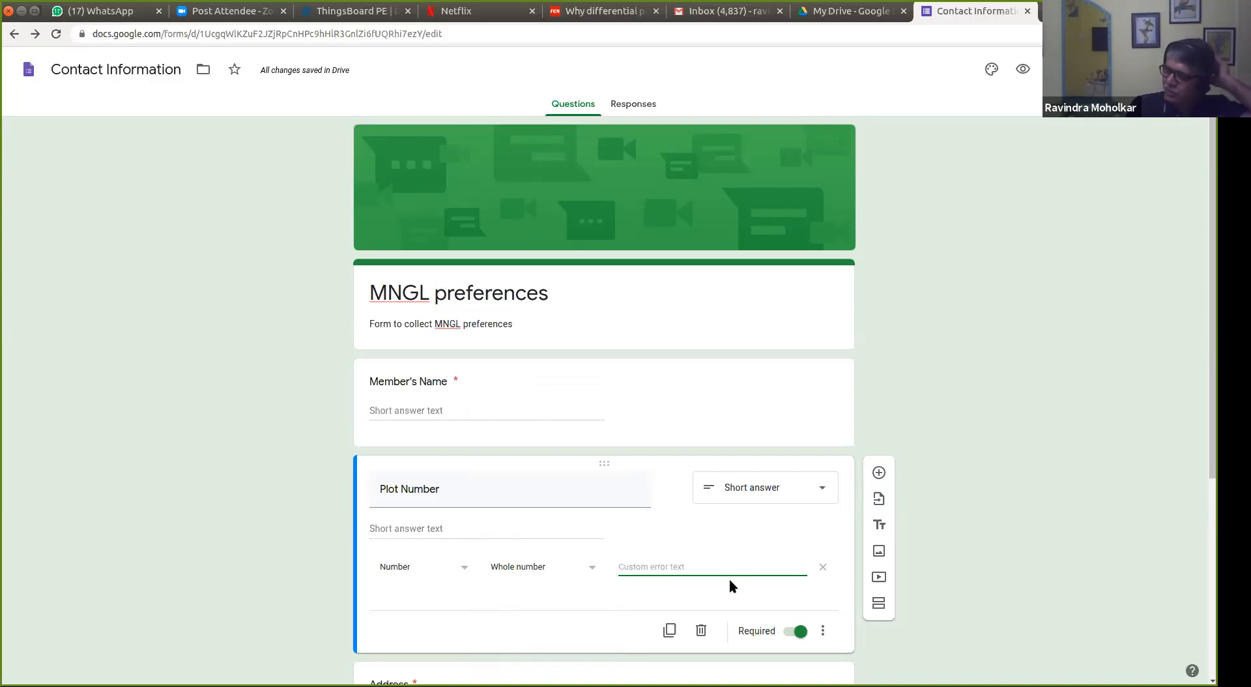
text(Nu)
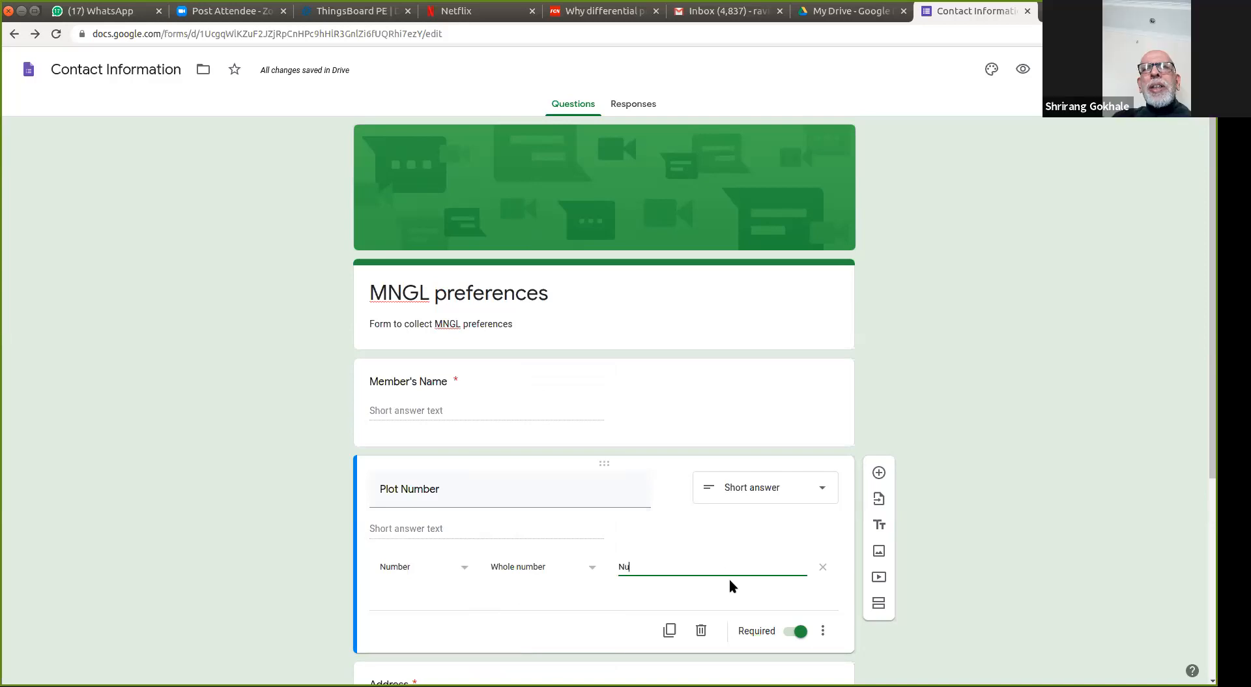
text(mber has)
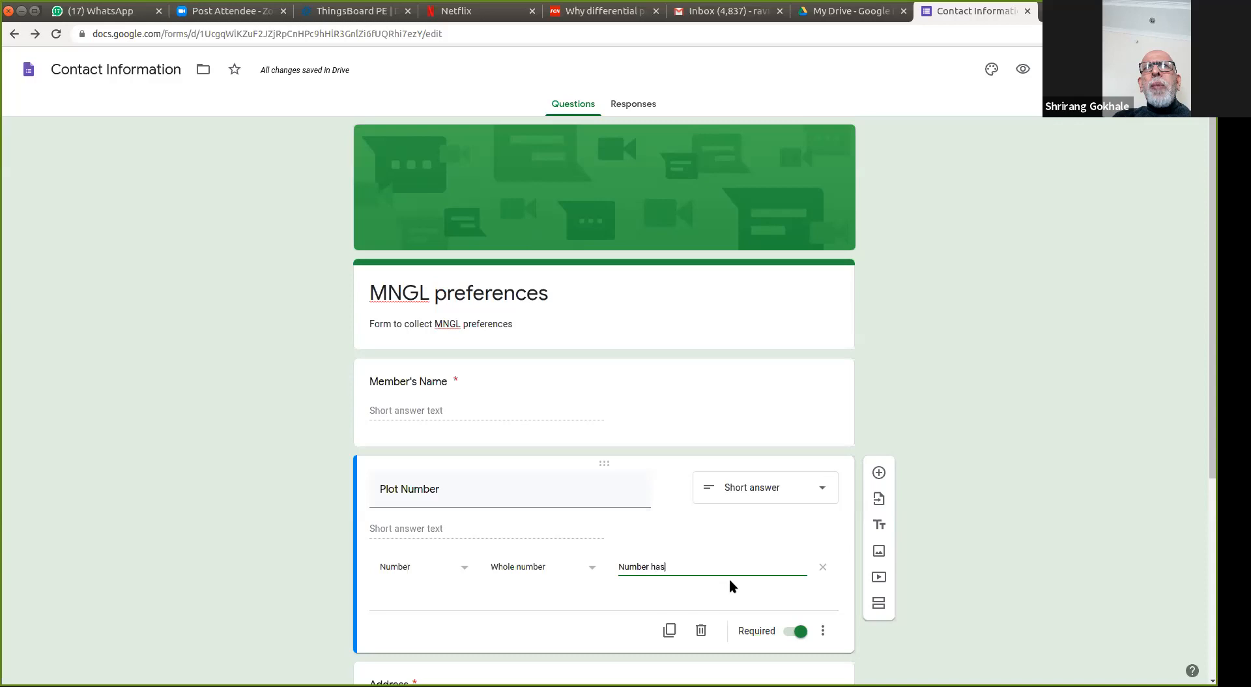
text( to be less than 250)
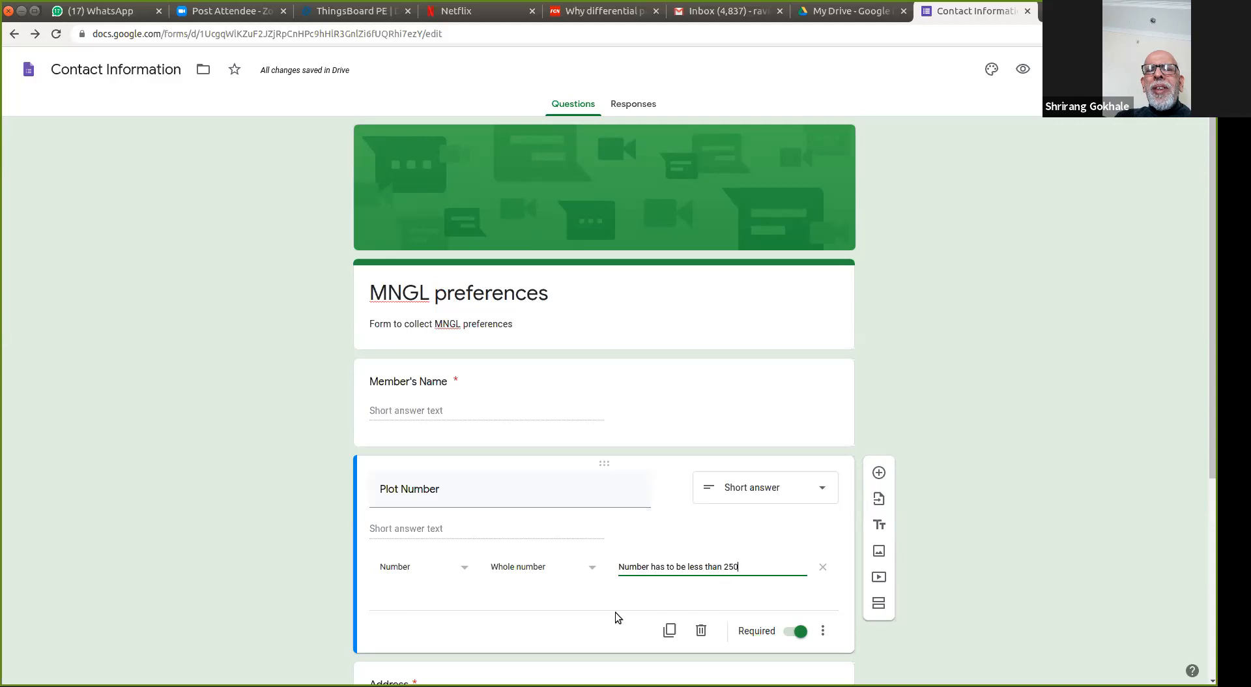
Step: Retitle the Address question as "Survey Number" and change its answer type to Multiple choice
scroll(578, 585, down, 3)
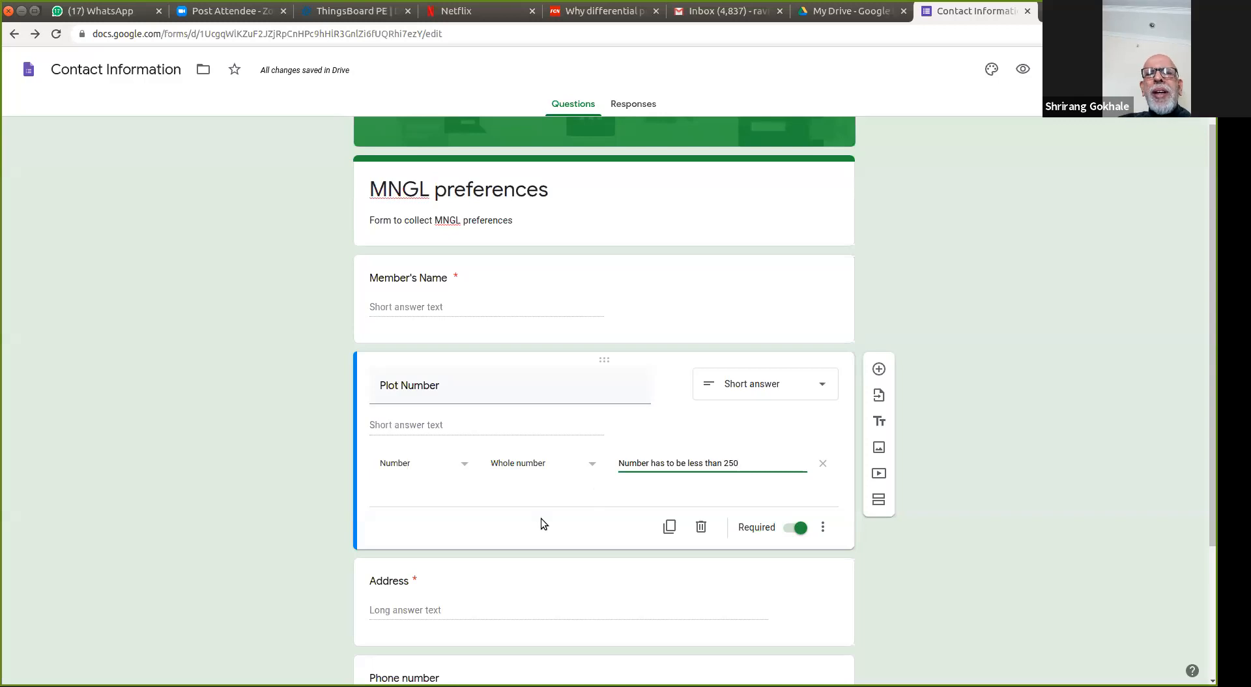
scroll(534, 535, down, 3)
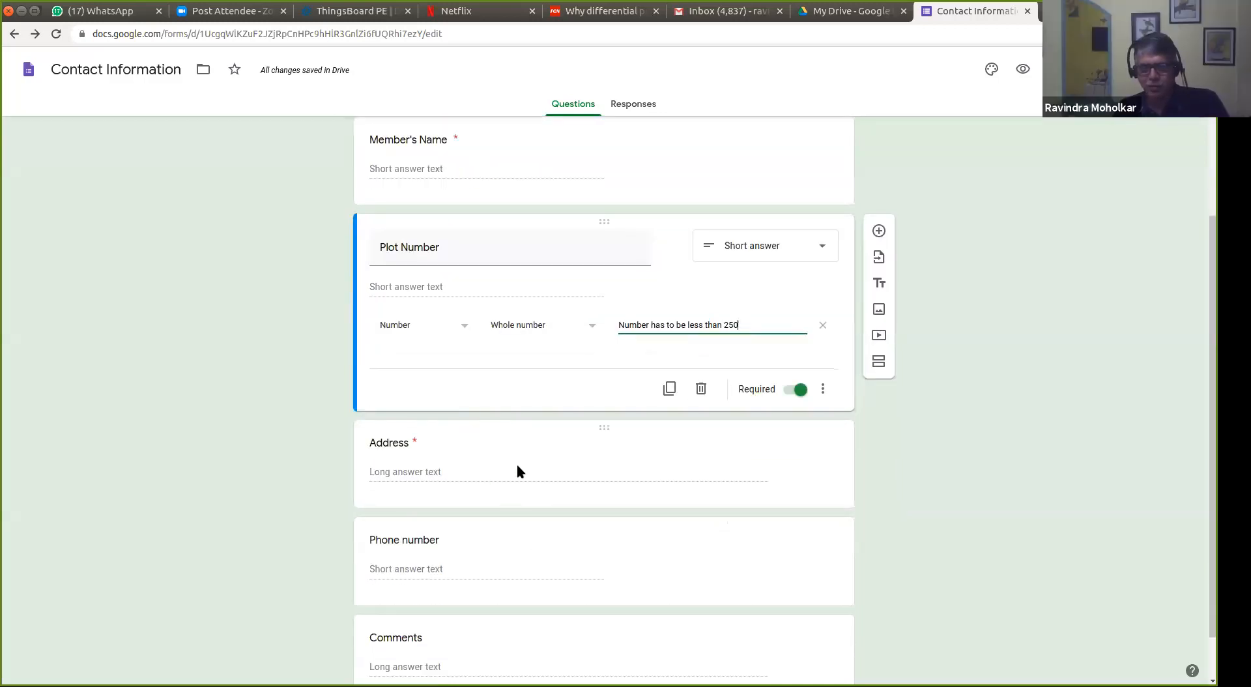
click(517, 465)
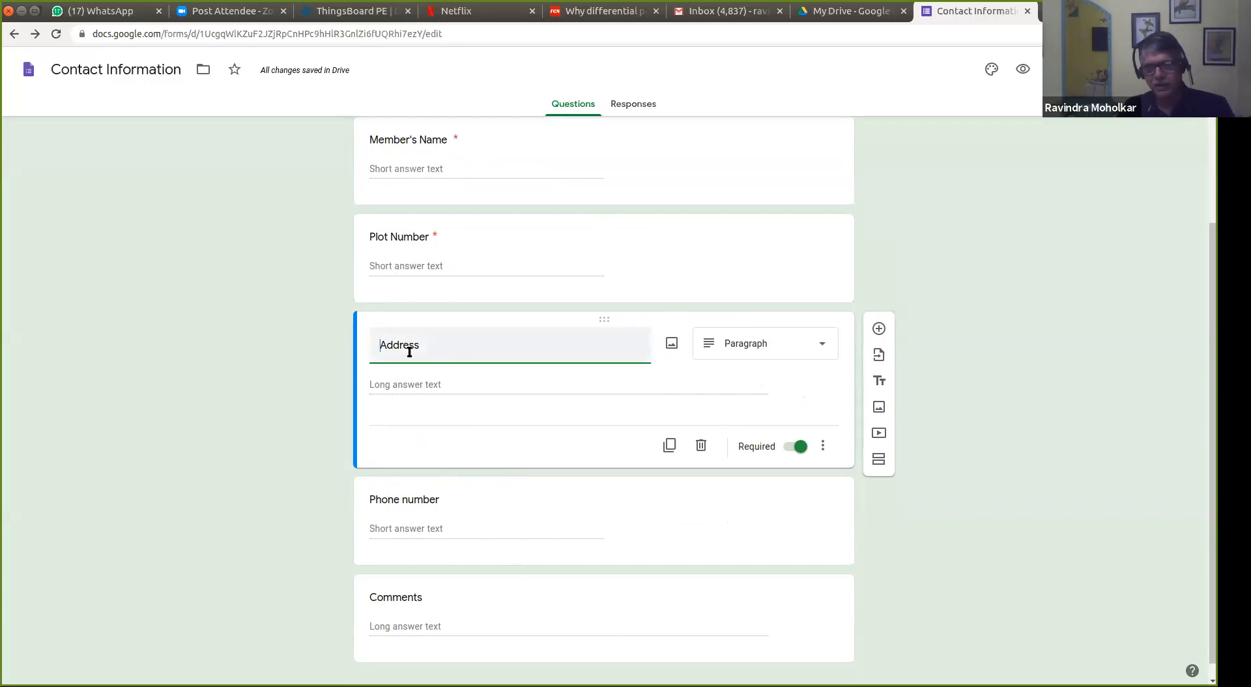
drag(381, 342, 427, 345)
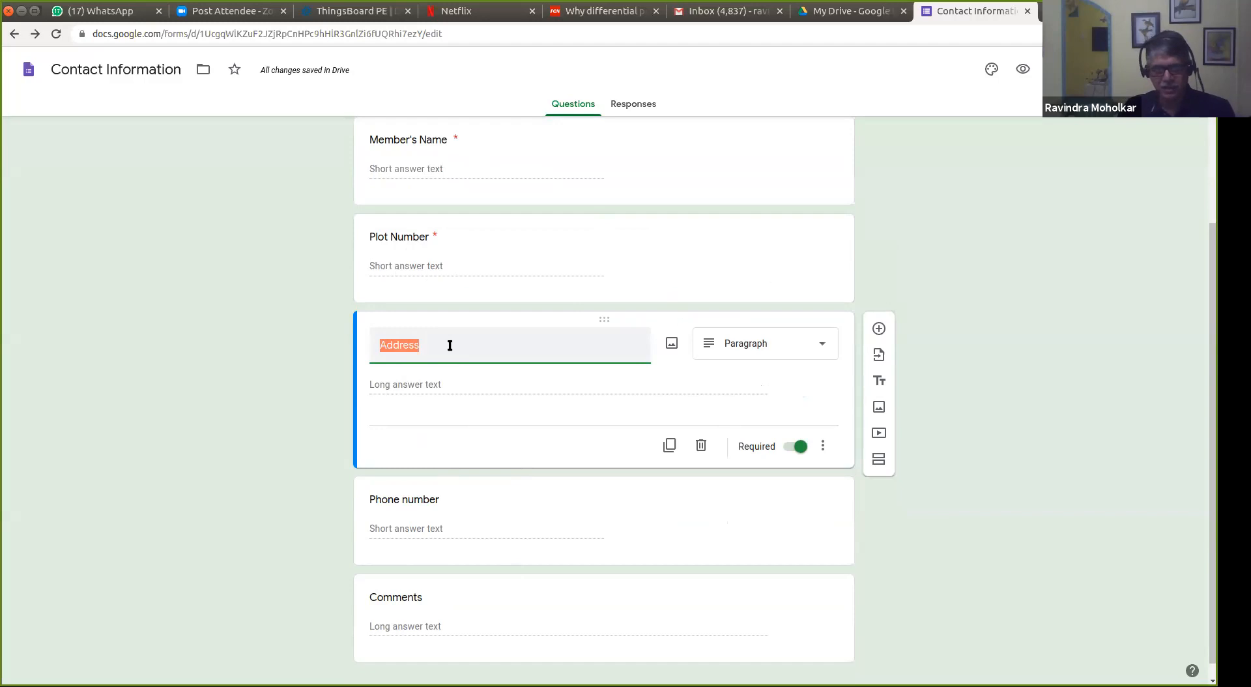
text(Sur)
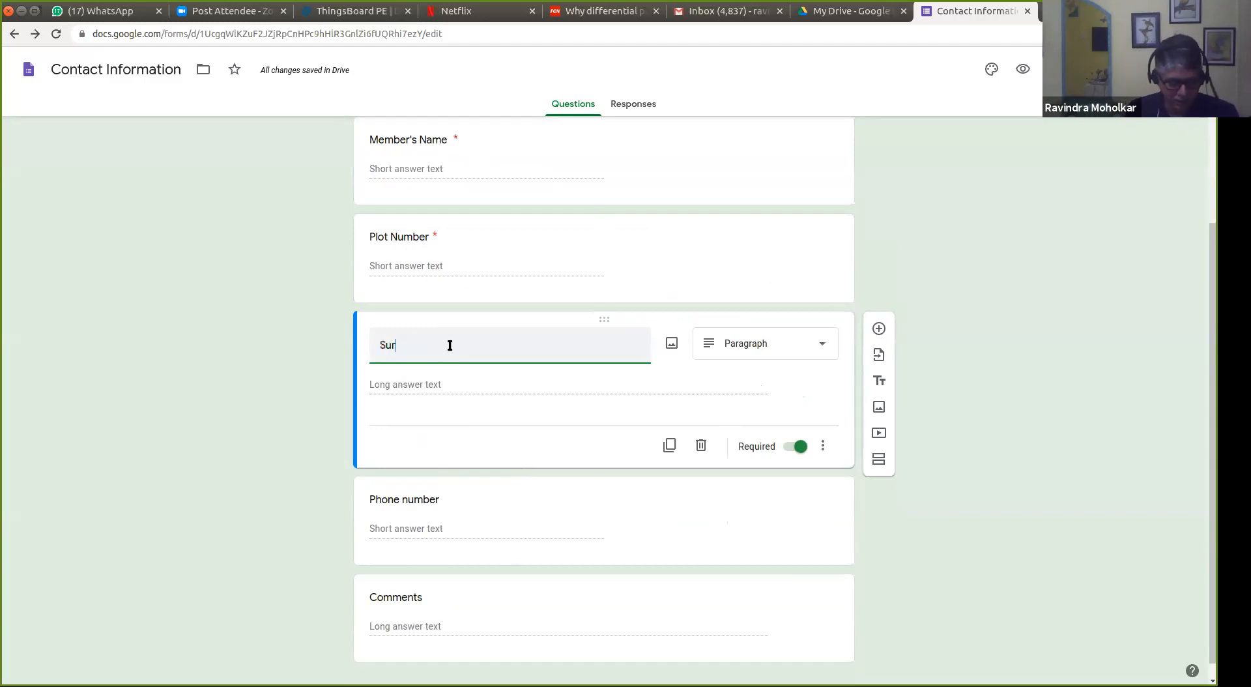
text(vey Number)
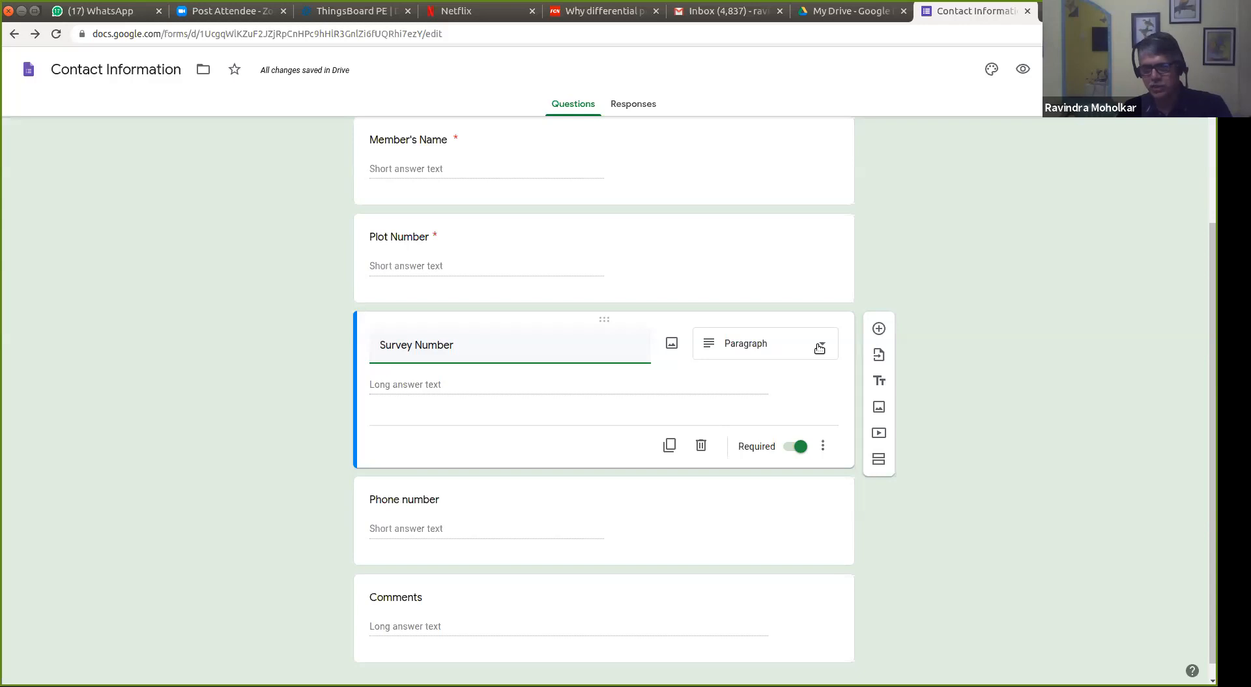
click(819, 347)
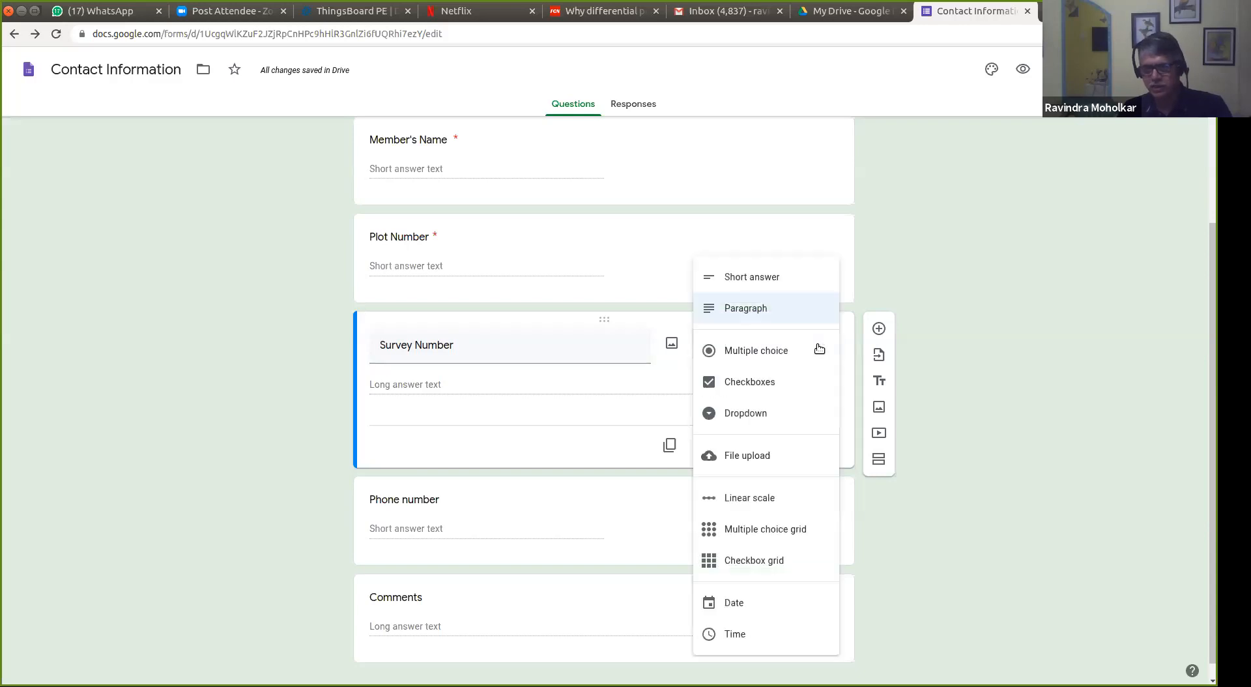
click(780, 353)
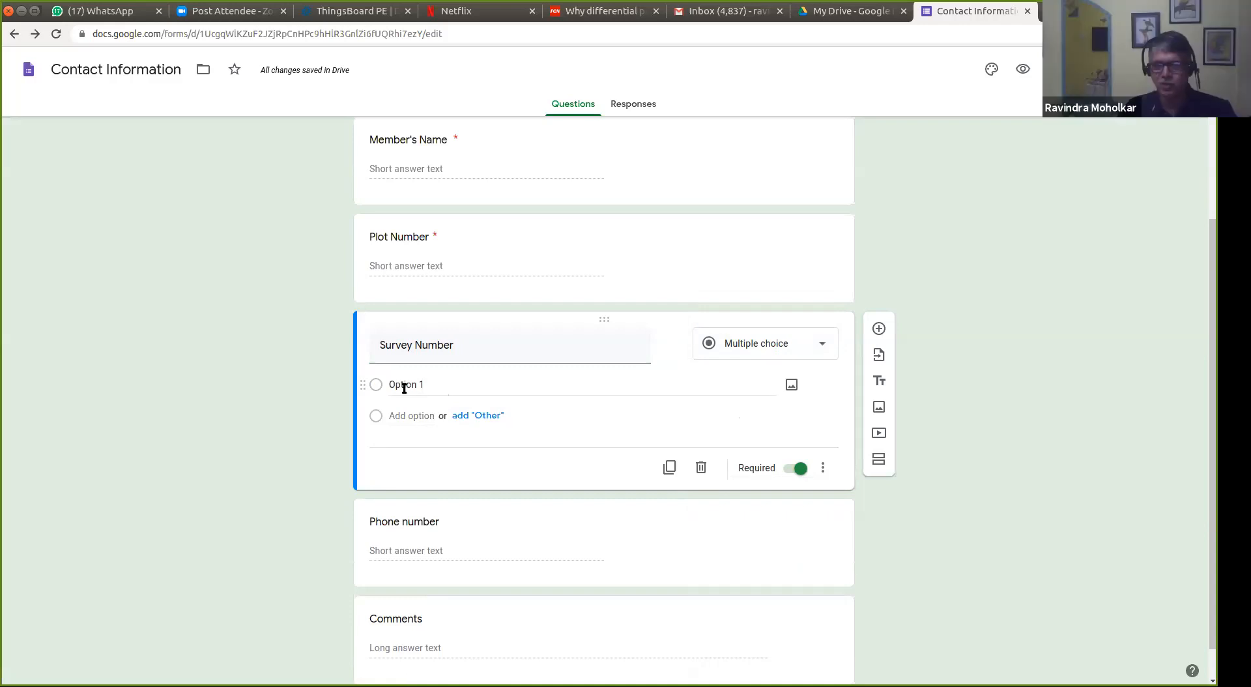
Step: Give the Survey Number question the answer options 43, 44 and 59
click(404, 388)
text(43)
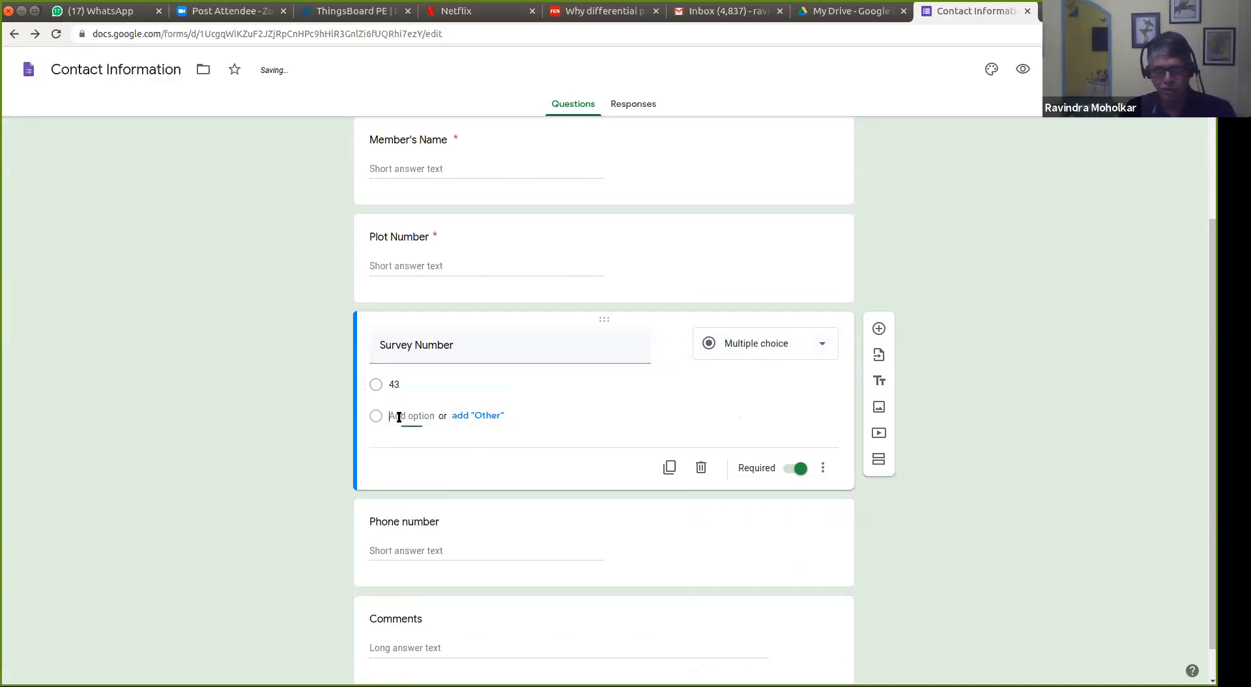
click(399, 417)
text(44)
click(410, 447)
text(59)
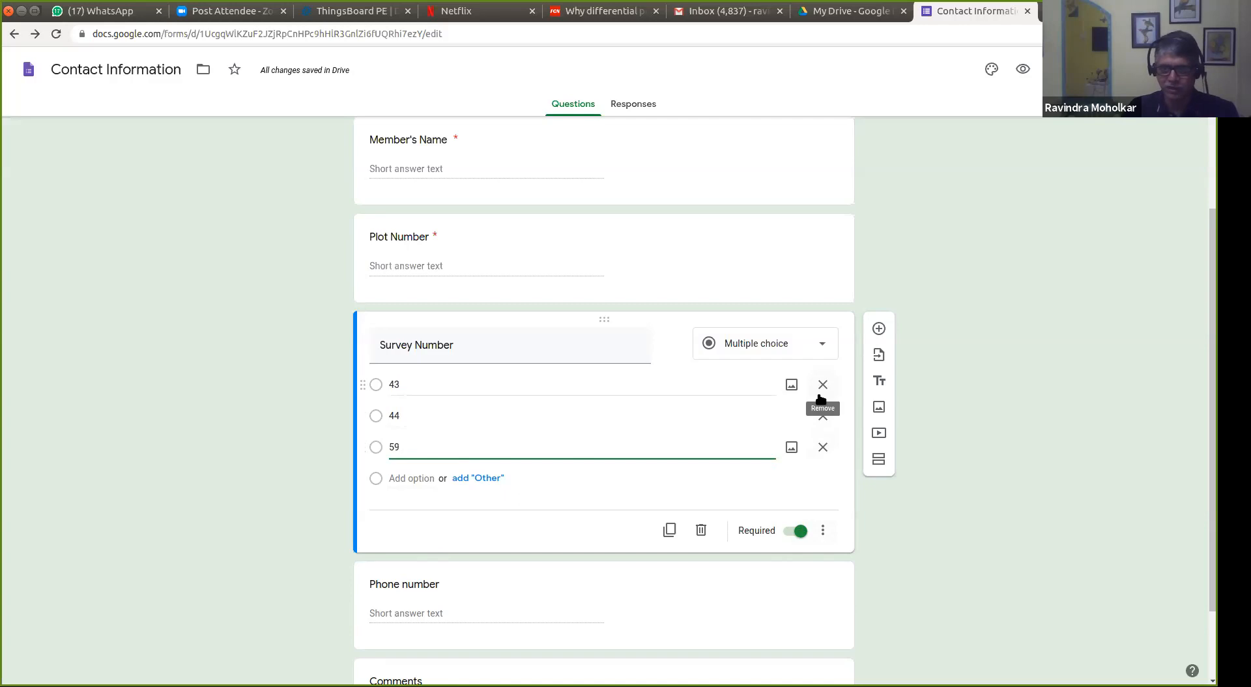
Step: Remove the 59 option from the Survey Number question and add it back as the third option
click(823, 448)
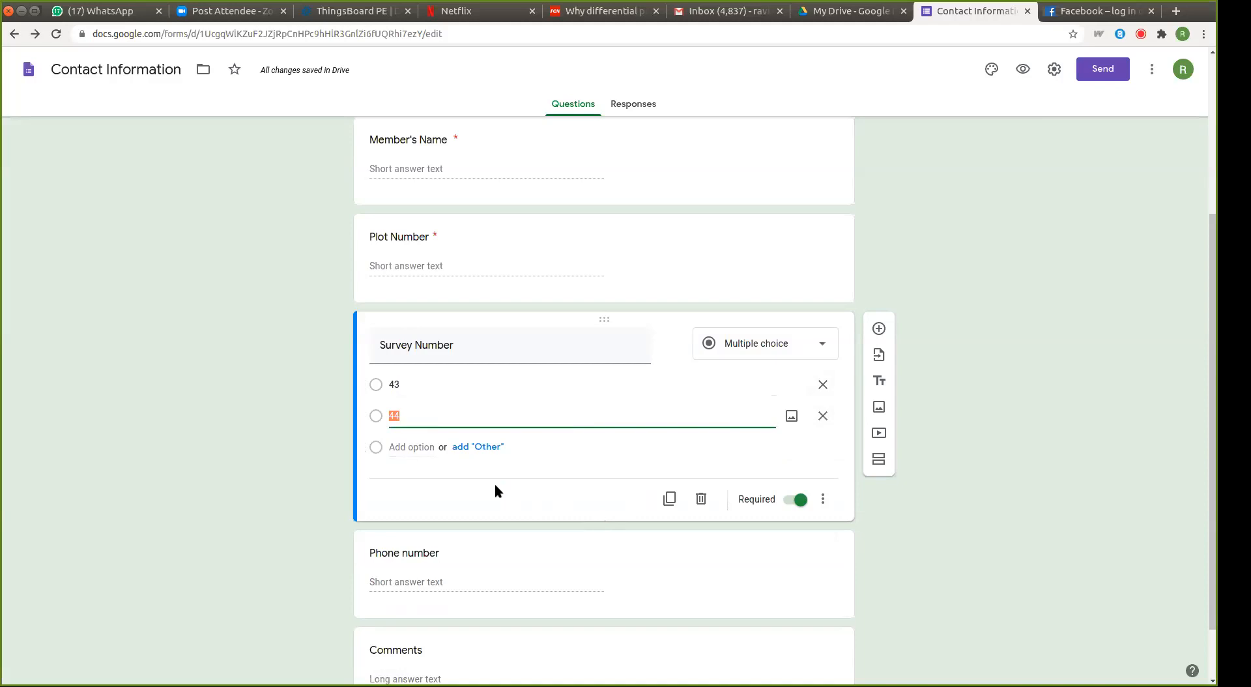
click(408, 446)
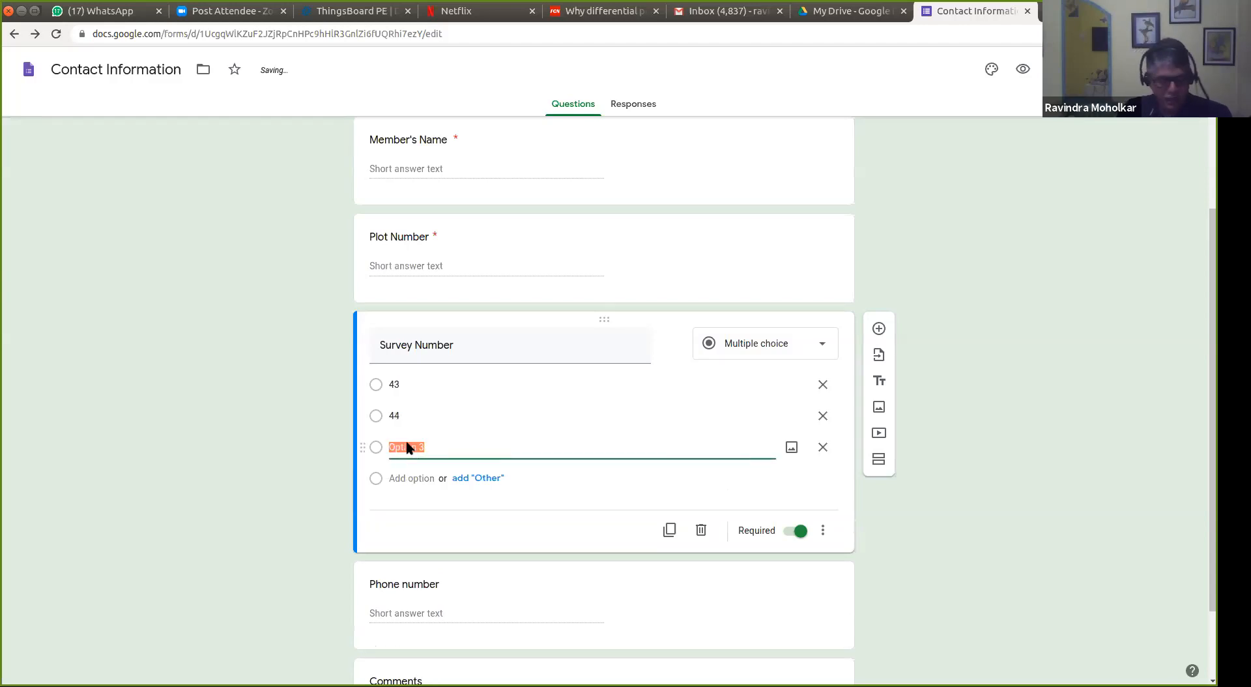
text(59)
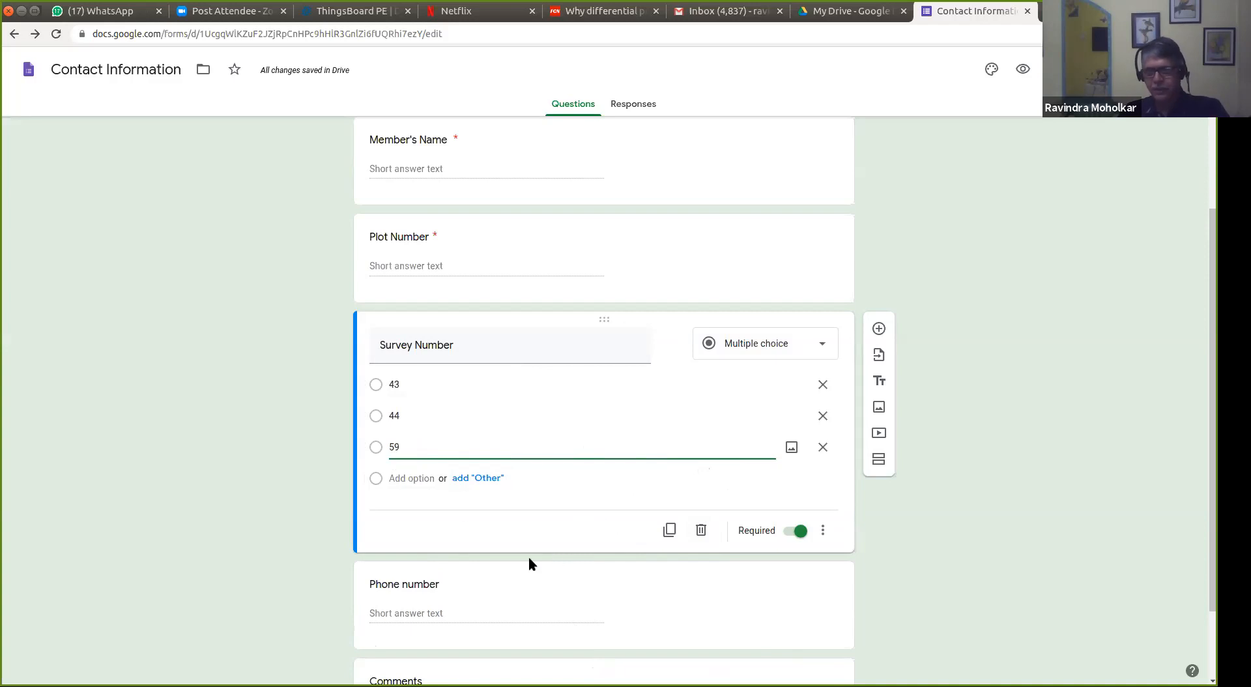
Step: Check the Phone number question's answer types, keeping Short answer, and switch its Required setting on and back off
click(653, 601)
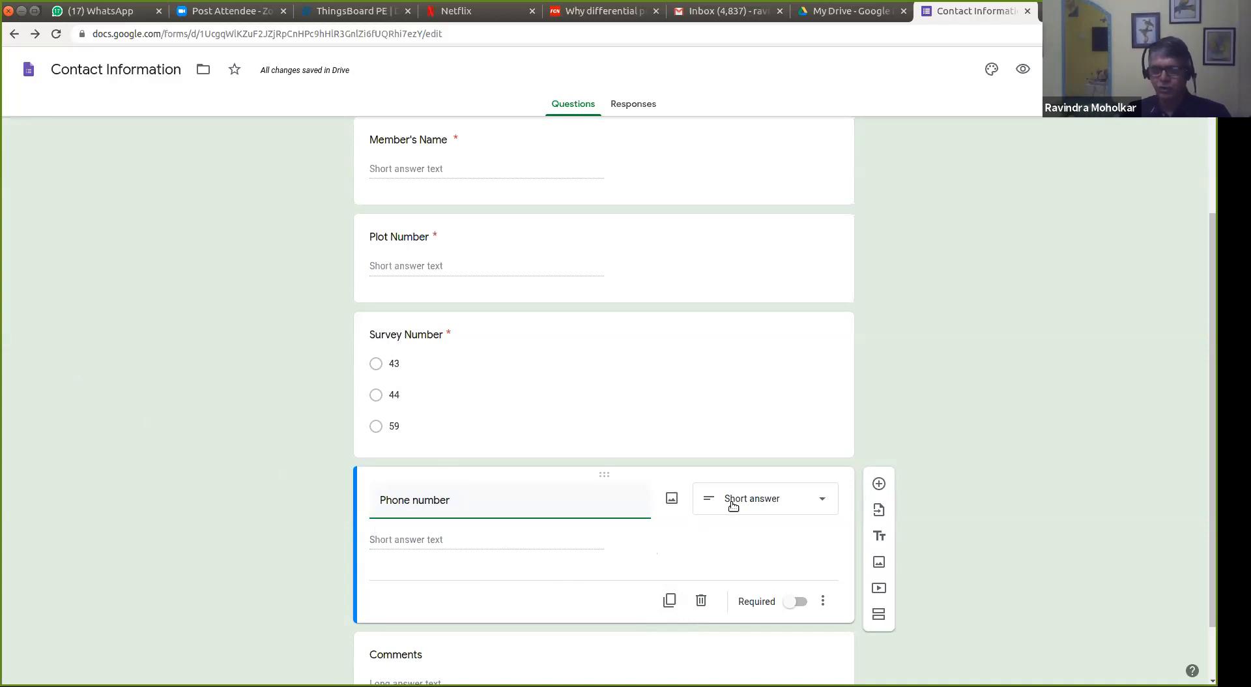
click(823, 500)
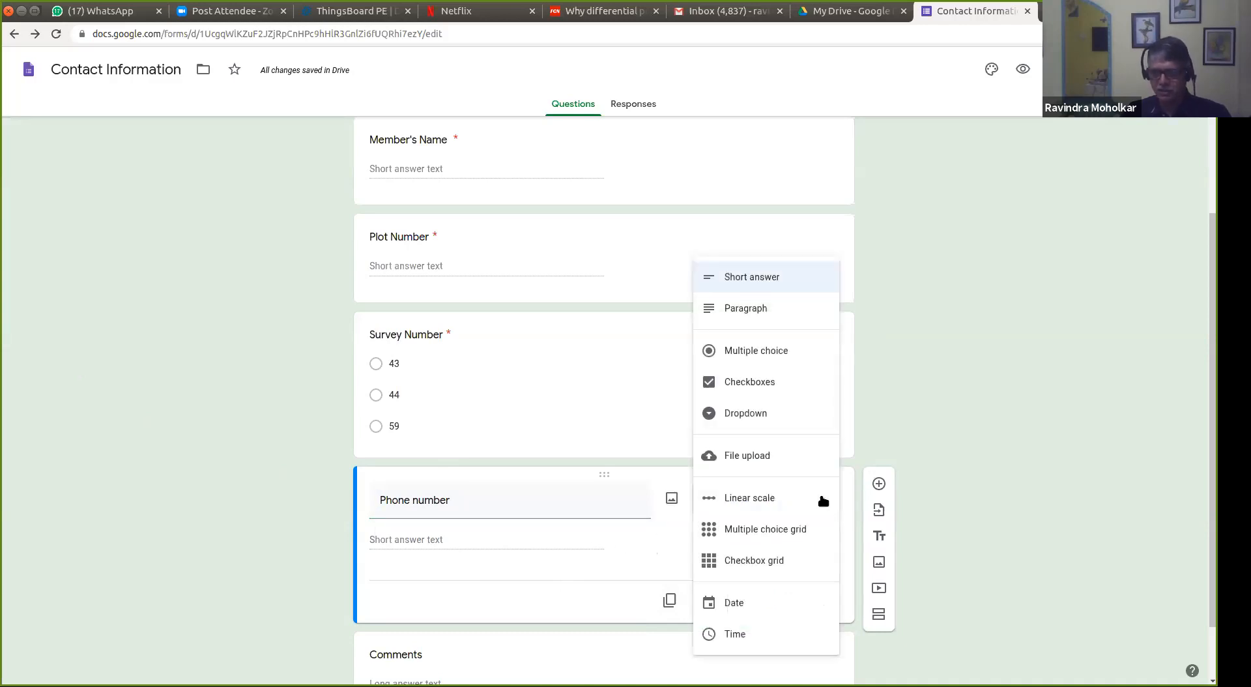
click(764, 278)
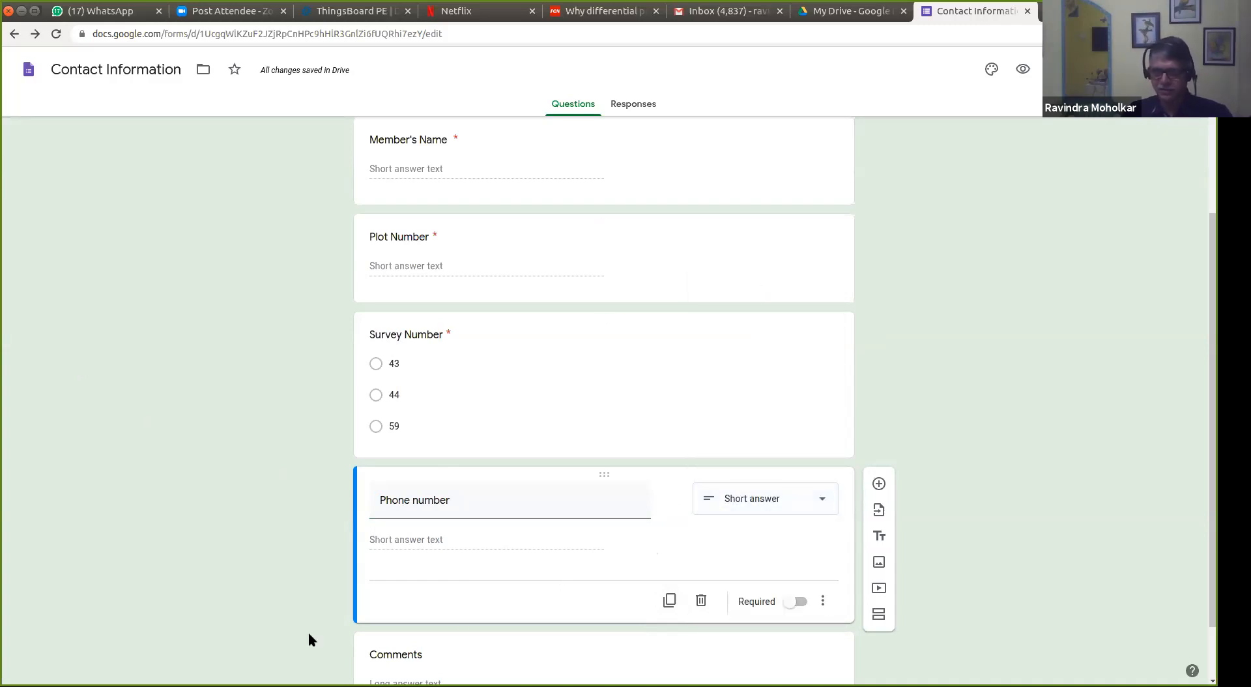
click(800, 602)
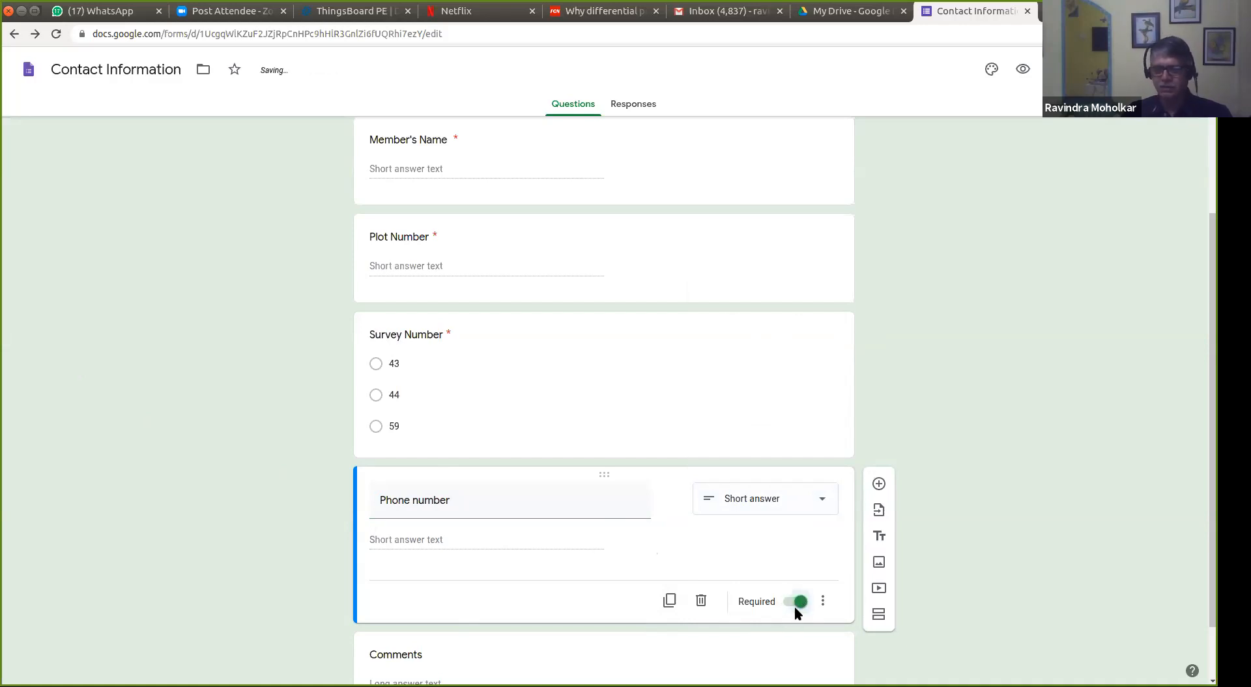
click(793, 601)
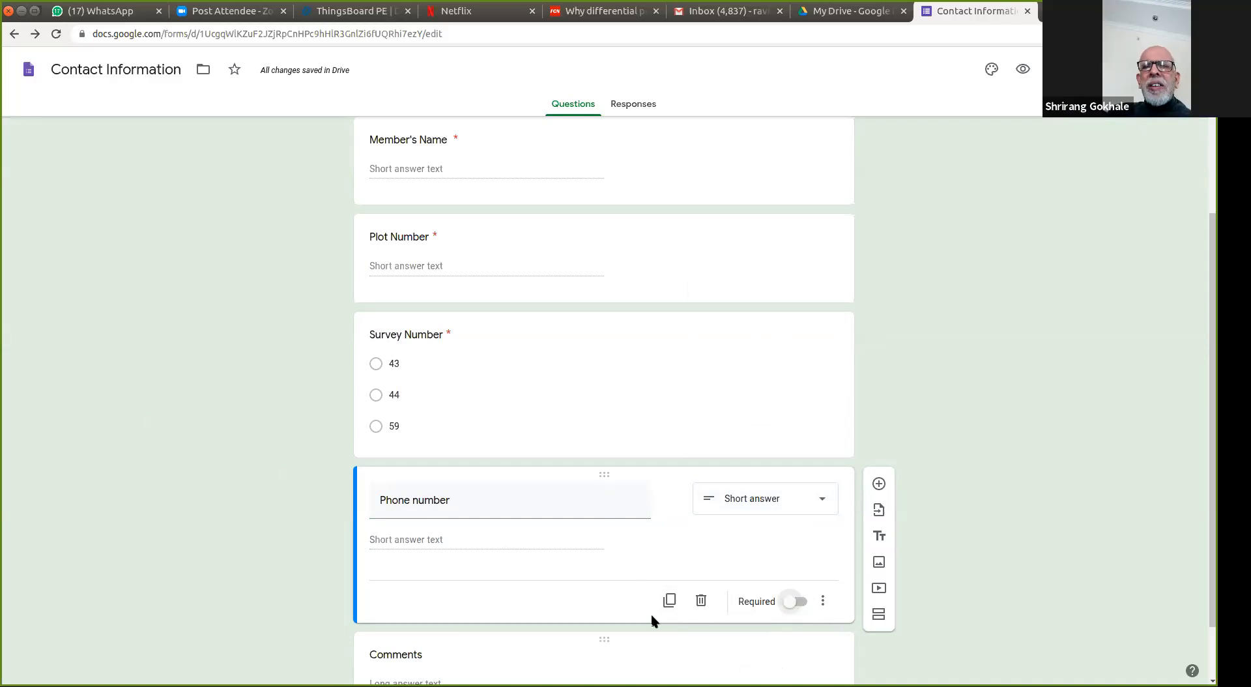
Step: Review the questions built so far and add a new section between the Phone number and Comments questions
scroll(715, 429, down, 3)
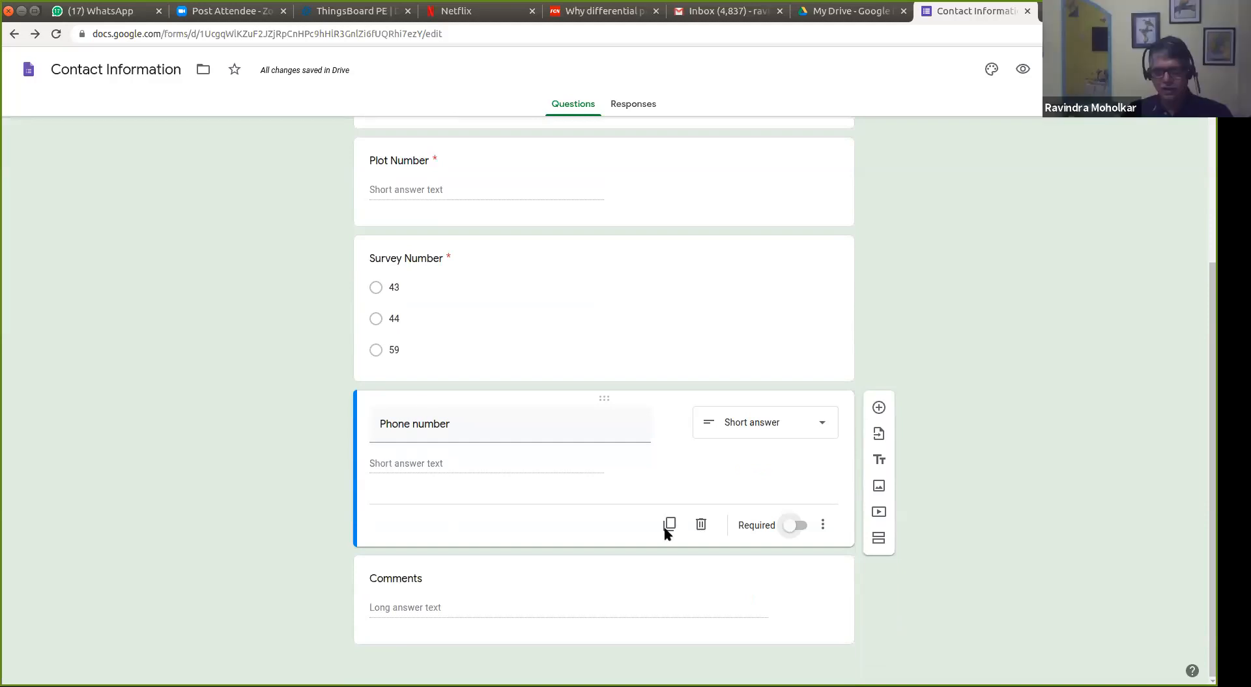
scroll(746, 497, up, 5)
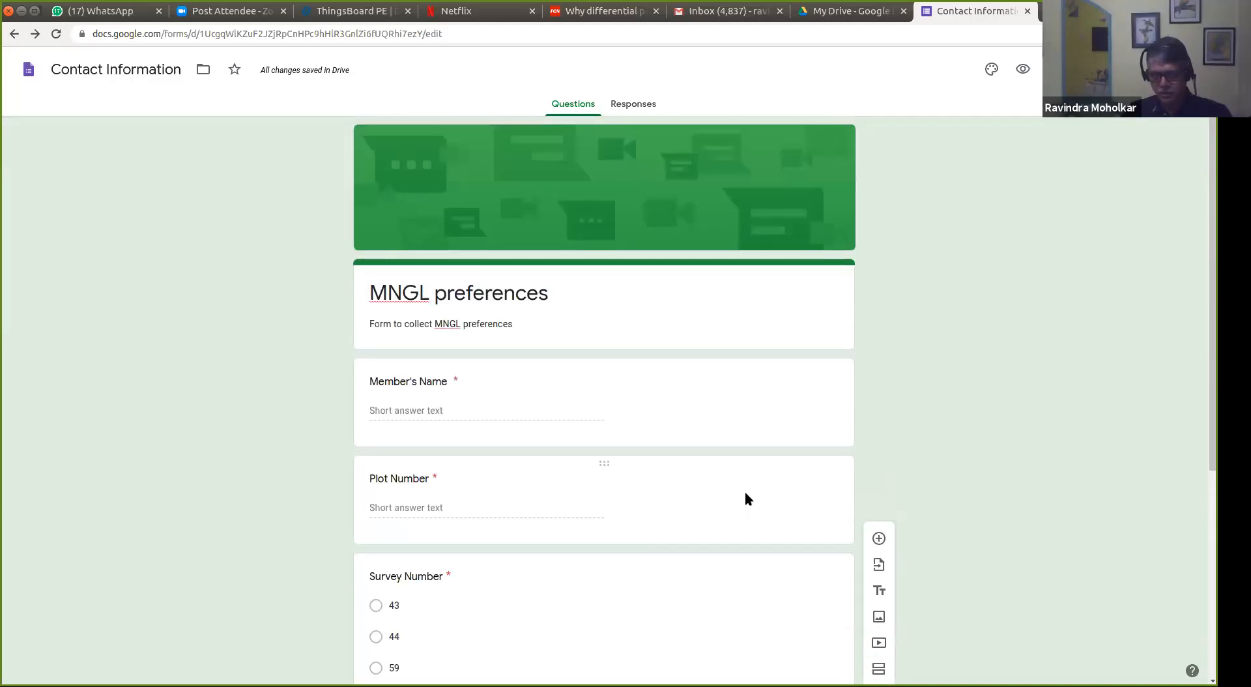
scroll(745, 498, down, 2)
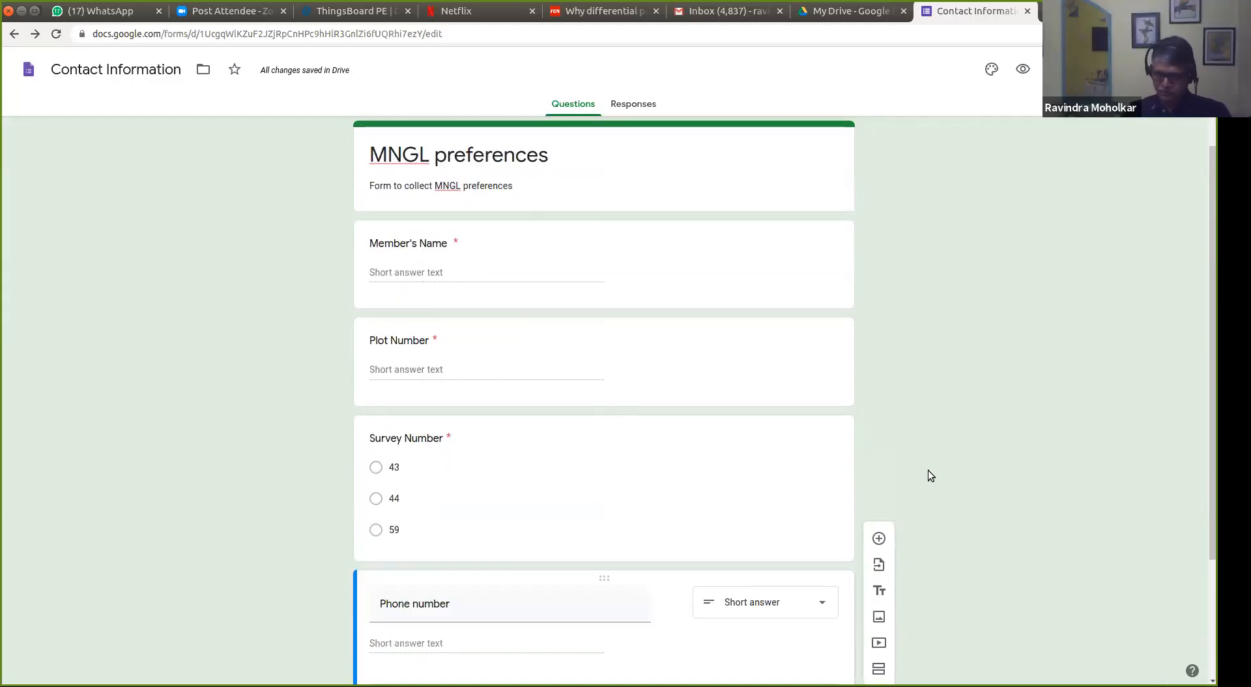
scroll(650, 439, down, 2)
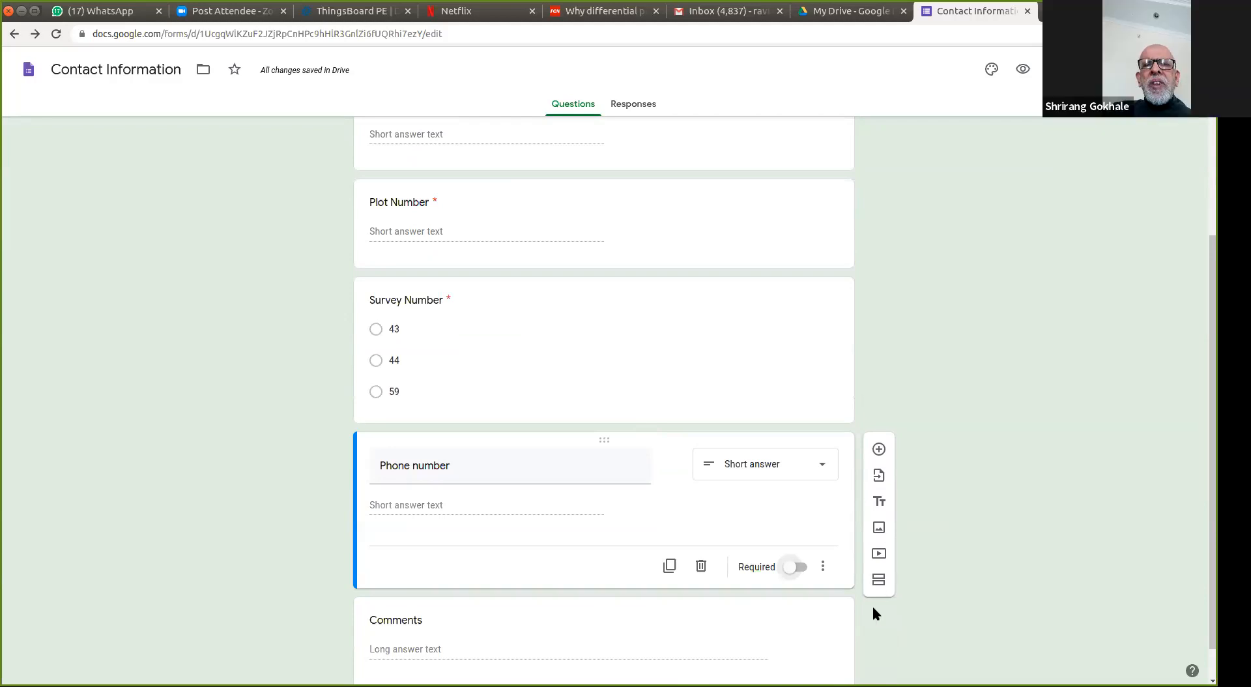
scroll(728, 332, up, 3)
scroll(726, 328, up, 2)
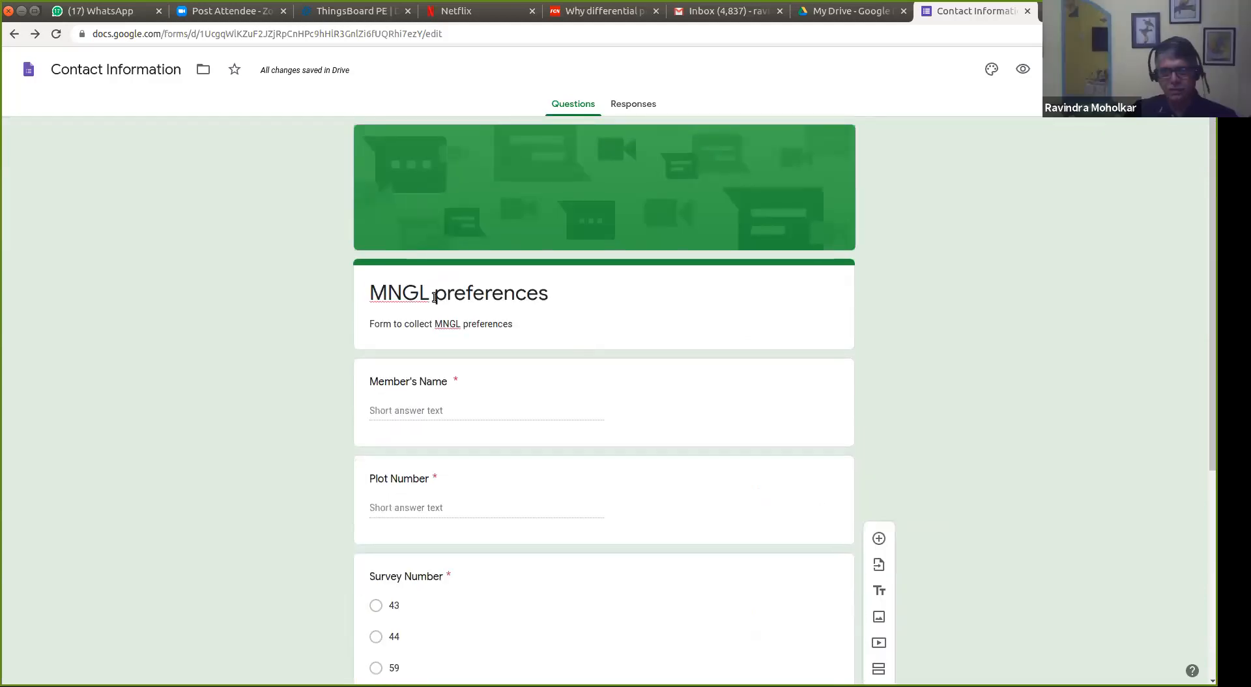
scroll(787, 473, down, 5)
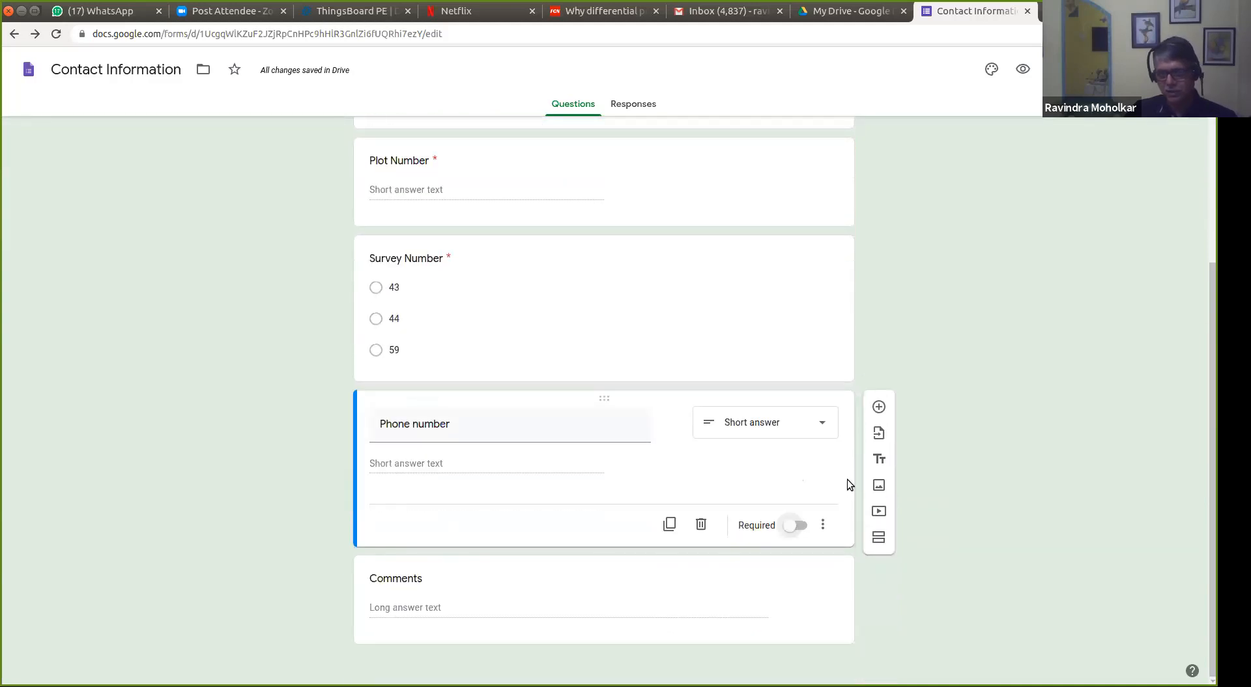
click(879, 538)
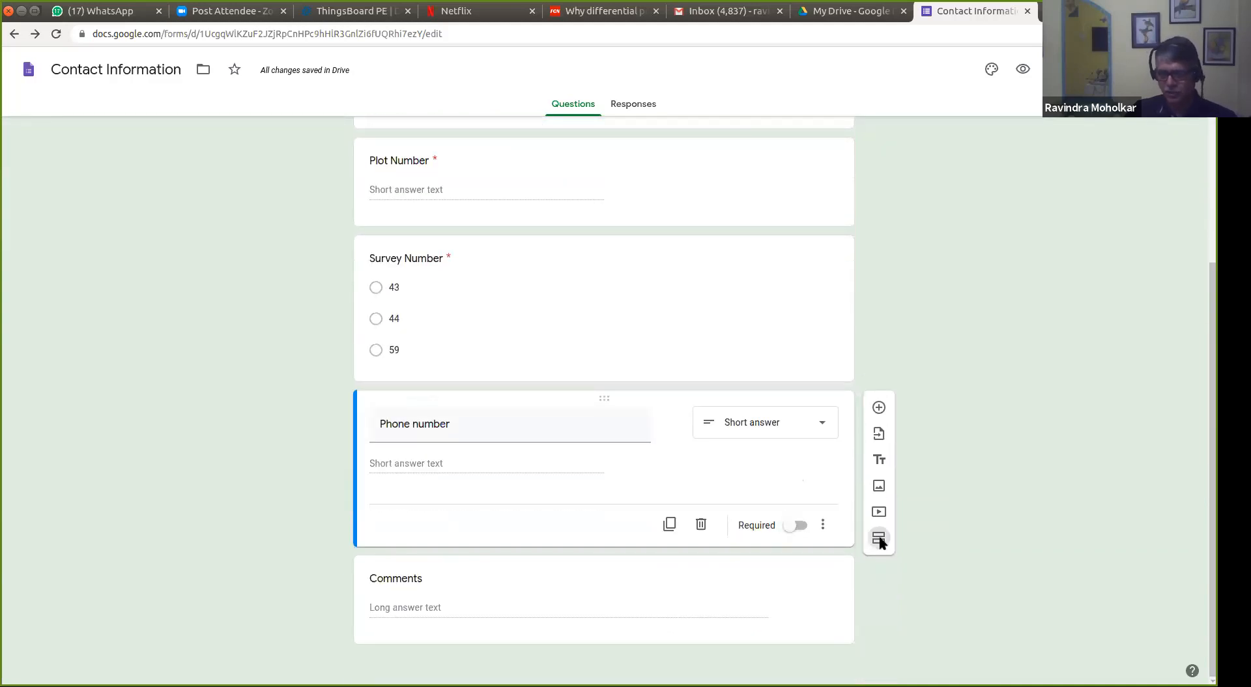
scroll(606, 536, down, 2)
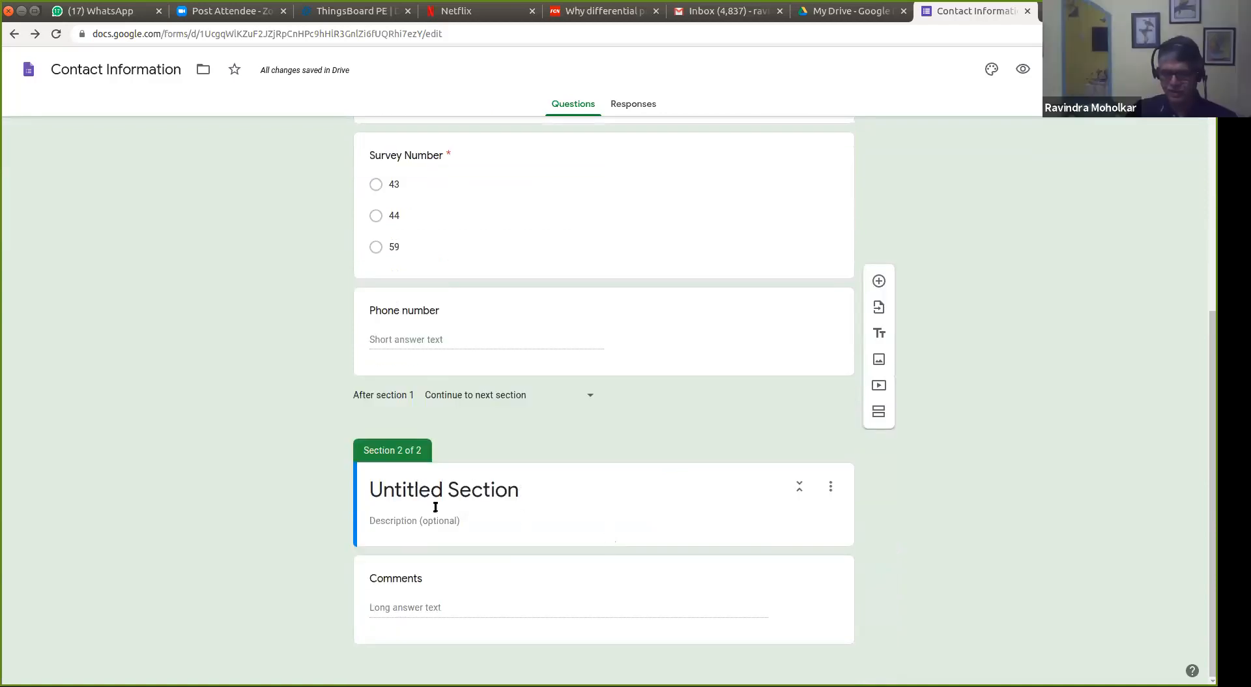
Step: Replace the first section's title with "Contact Information"
scroll(435, 506, up, 7)
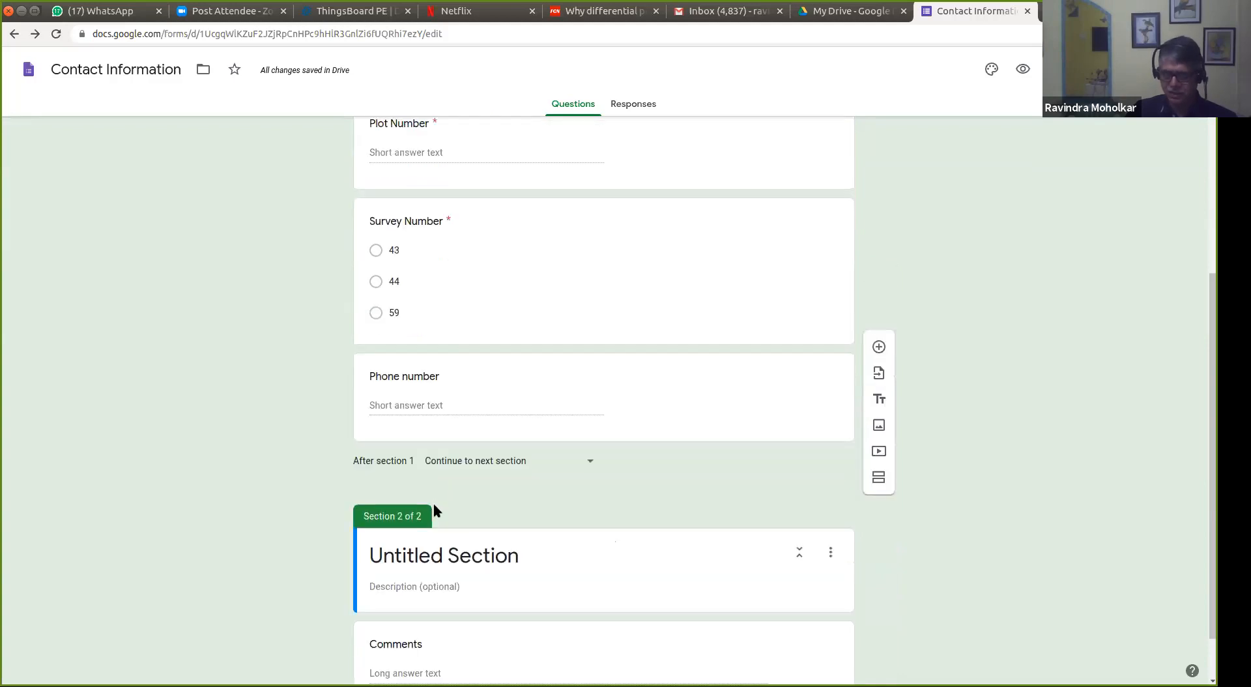
click(381, 316)
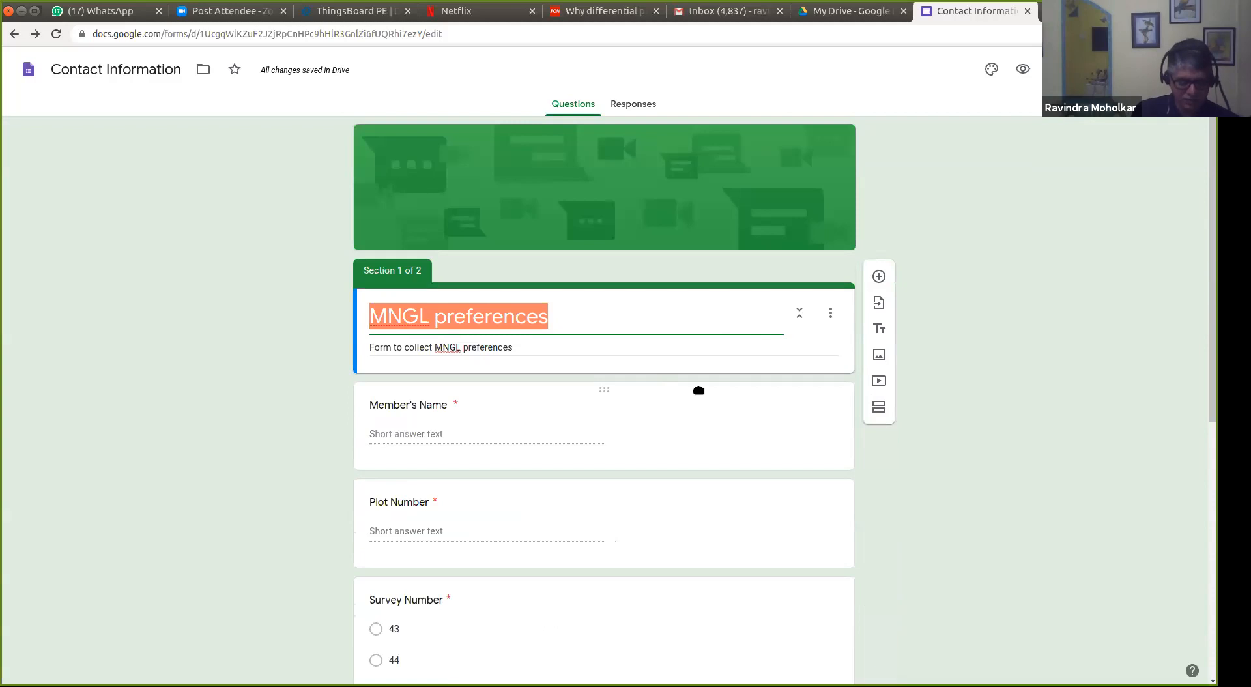
text(Contac)
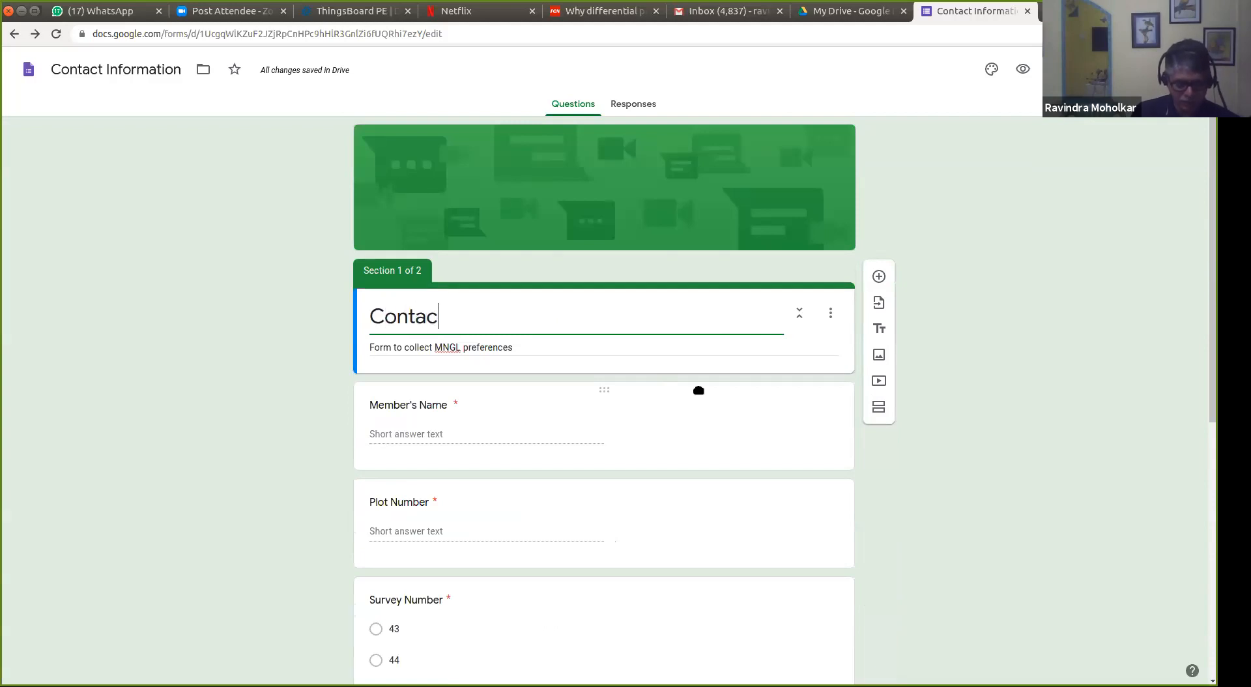
text(t Information)
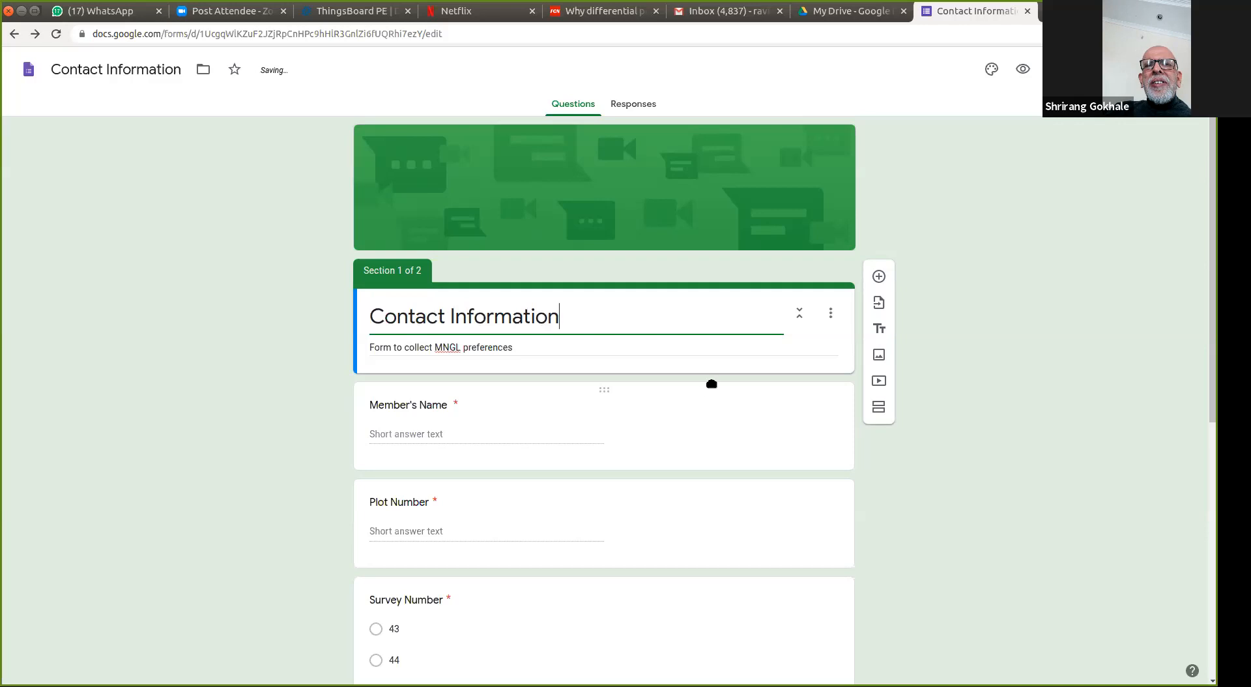
Step: Title the second section "MNGL Preferences" and give it the description "Section to add MNGL preferences"
scroll(703, 384, down, 4)
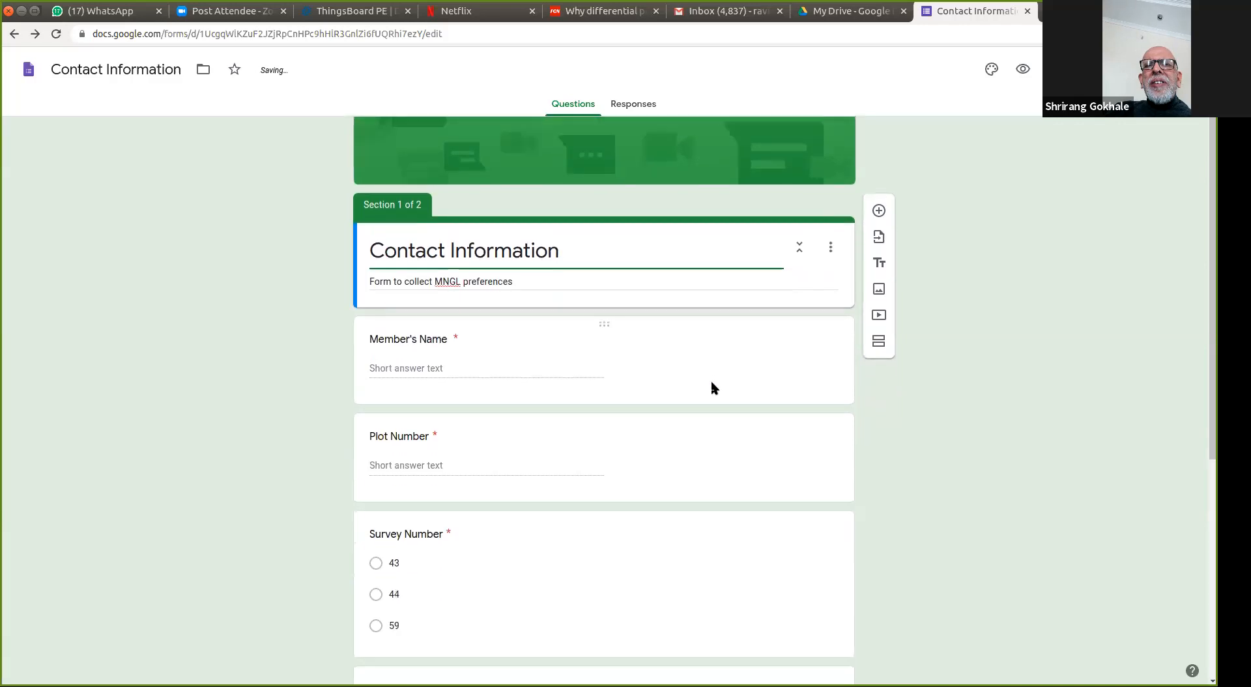
scroll(710, 381, down, 5)
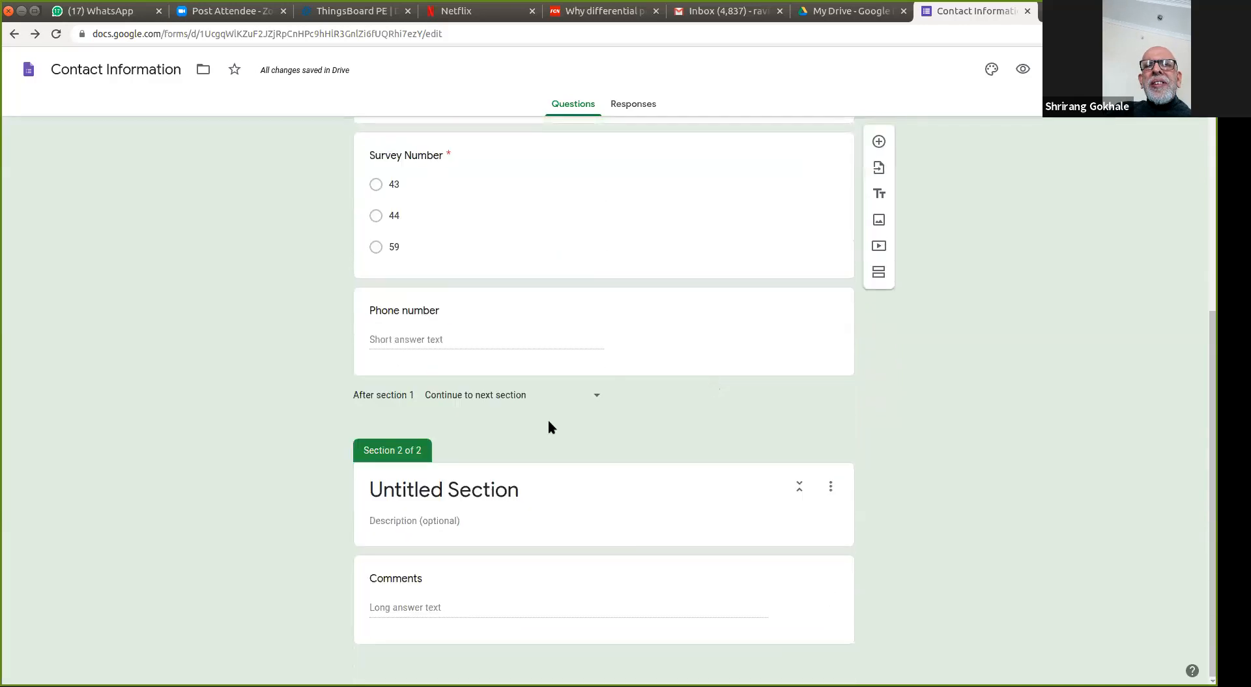
click(469, 493)
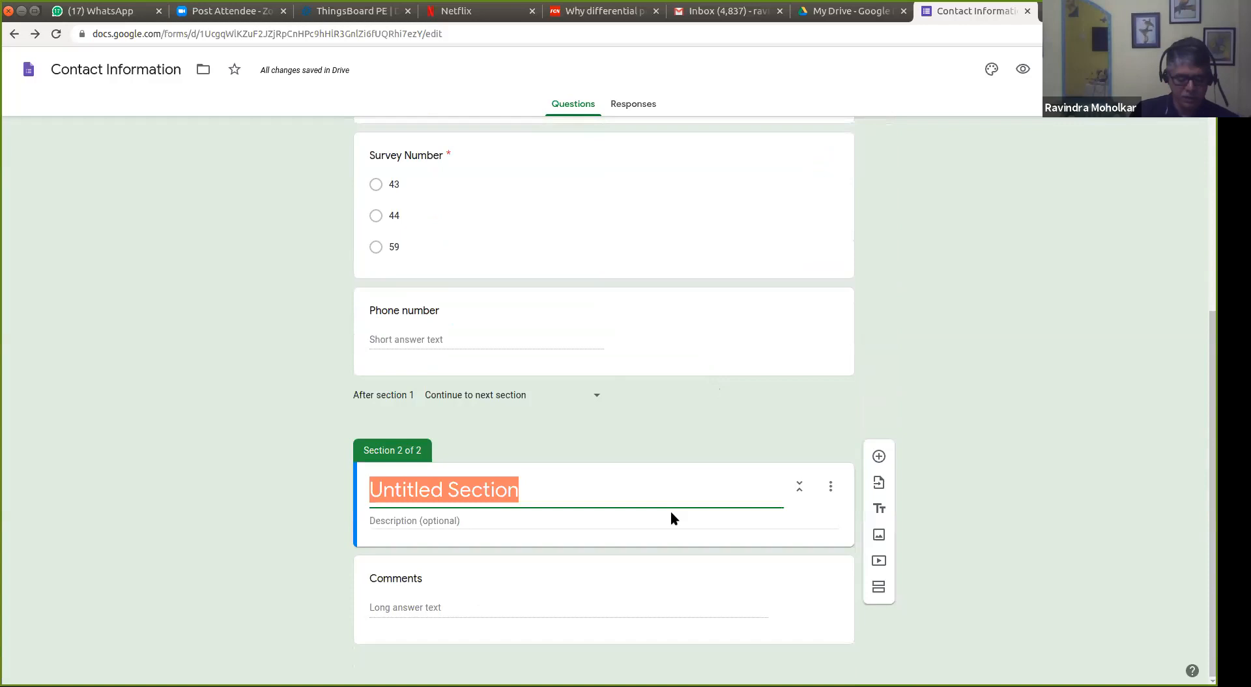
text(MNGL Preferences)
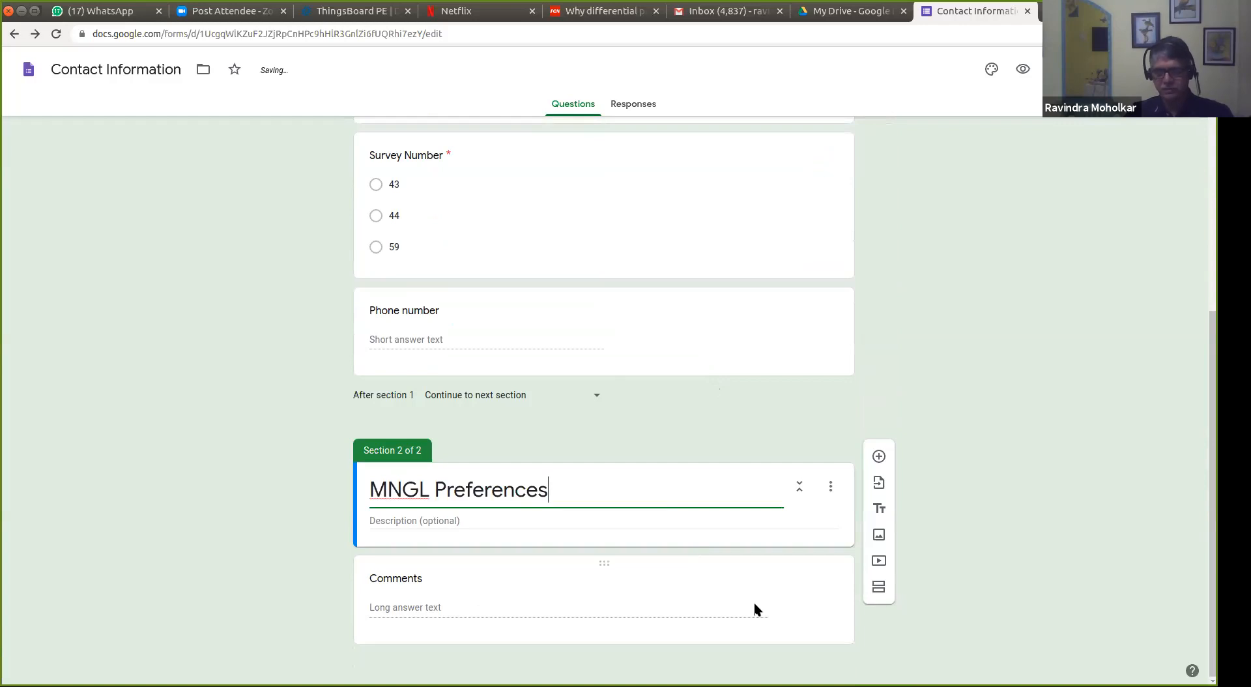
click(484, 522)
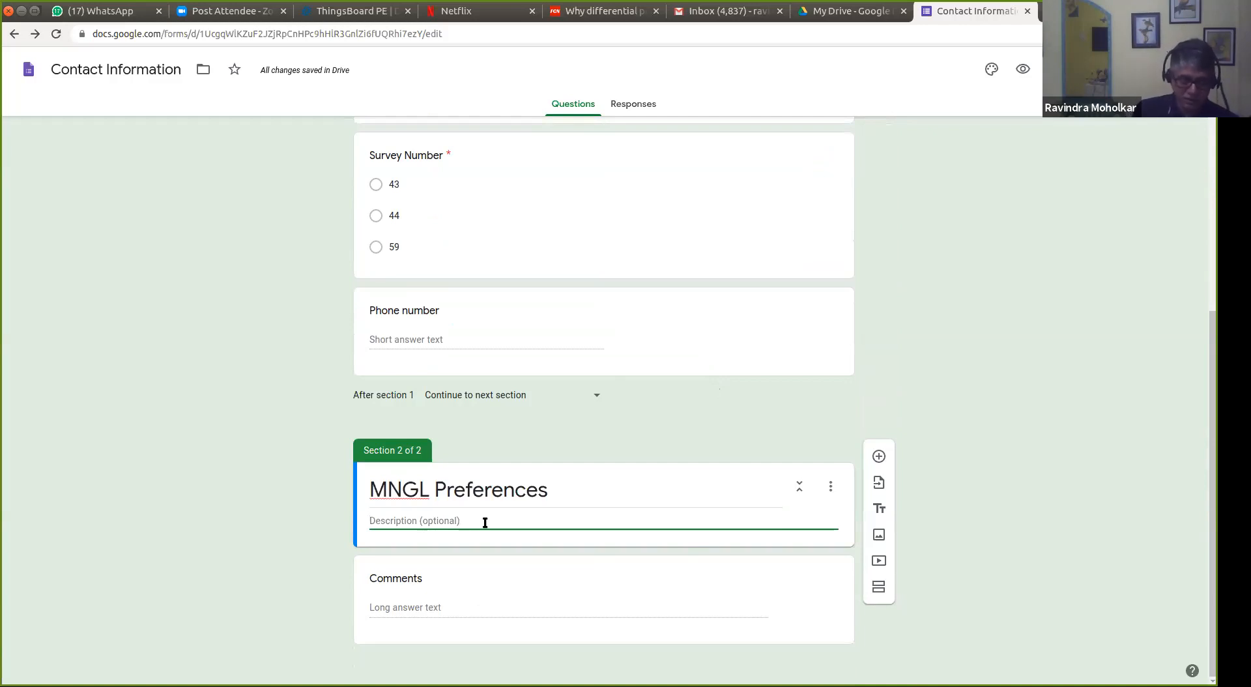
text(MNGL)
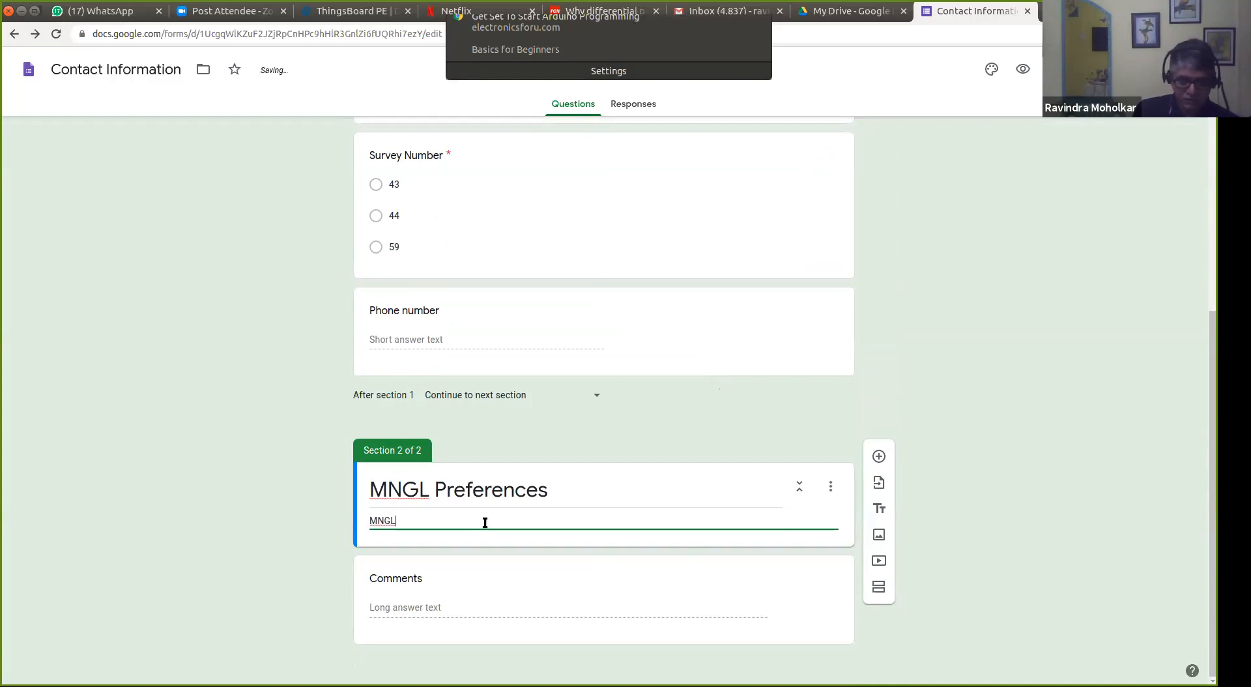
key(ctrl+a)
text(Se)
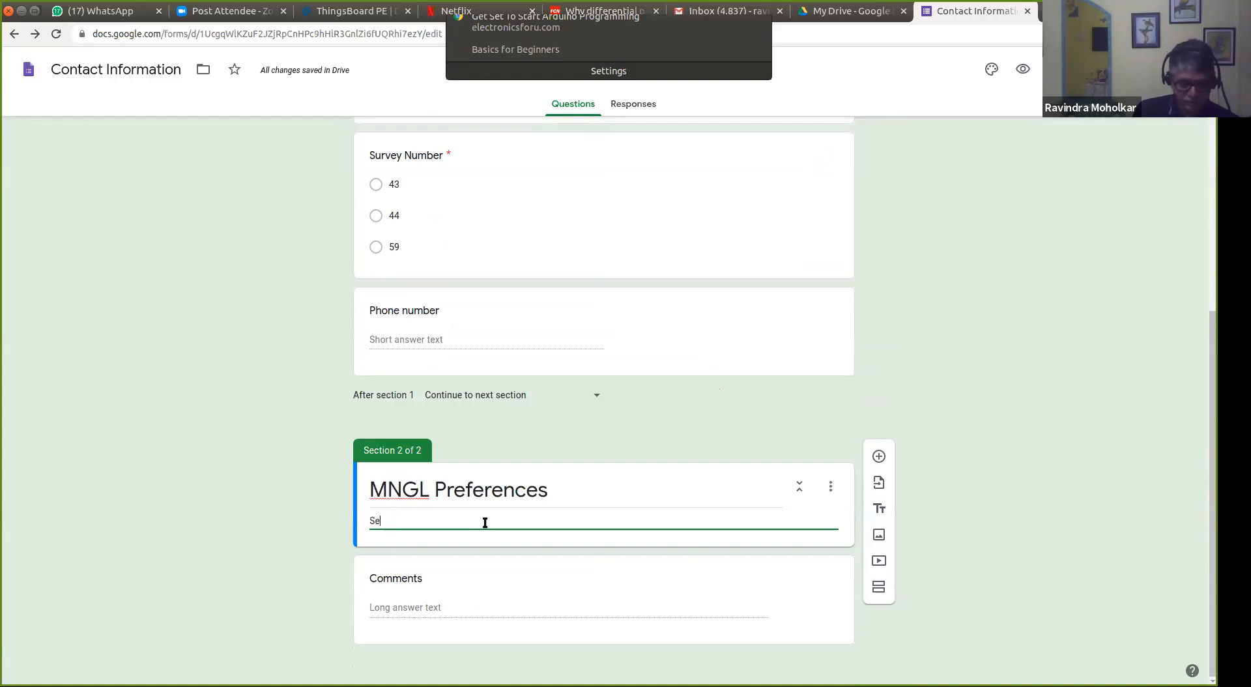
text(ction to ad)
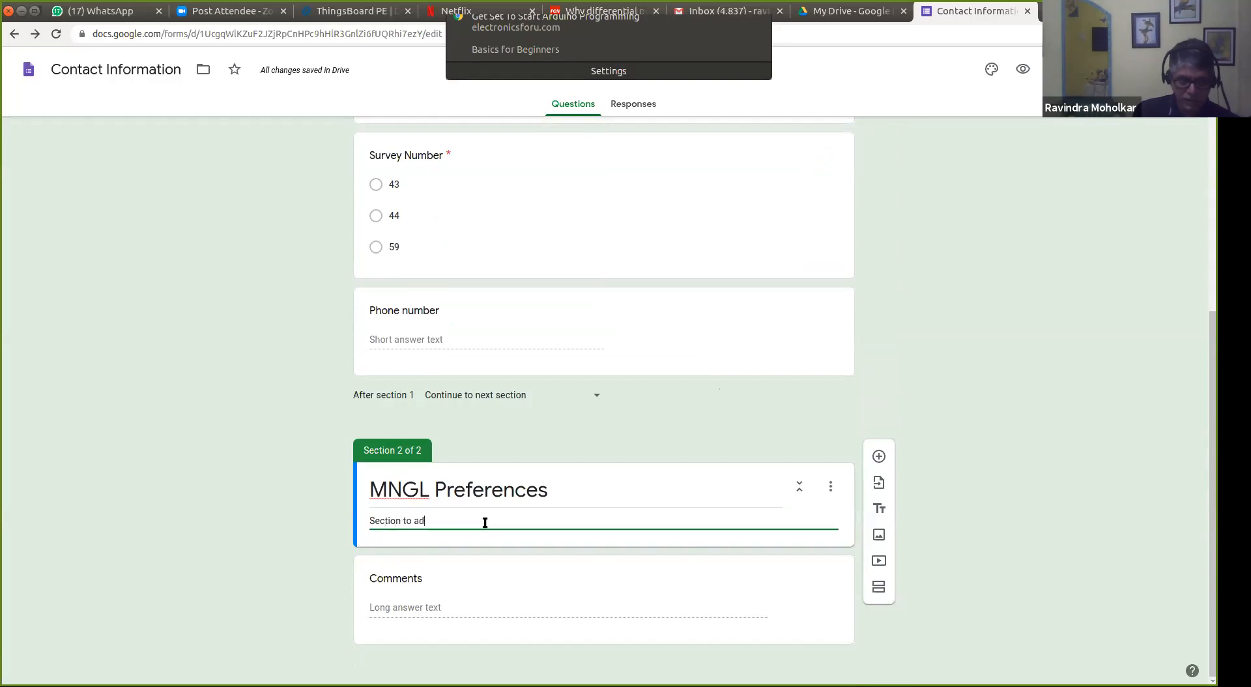
text(d MNGL preferences)
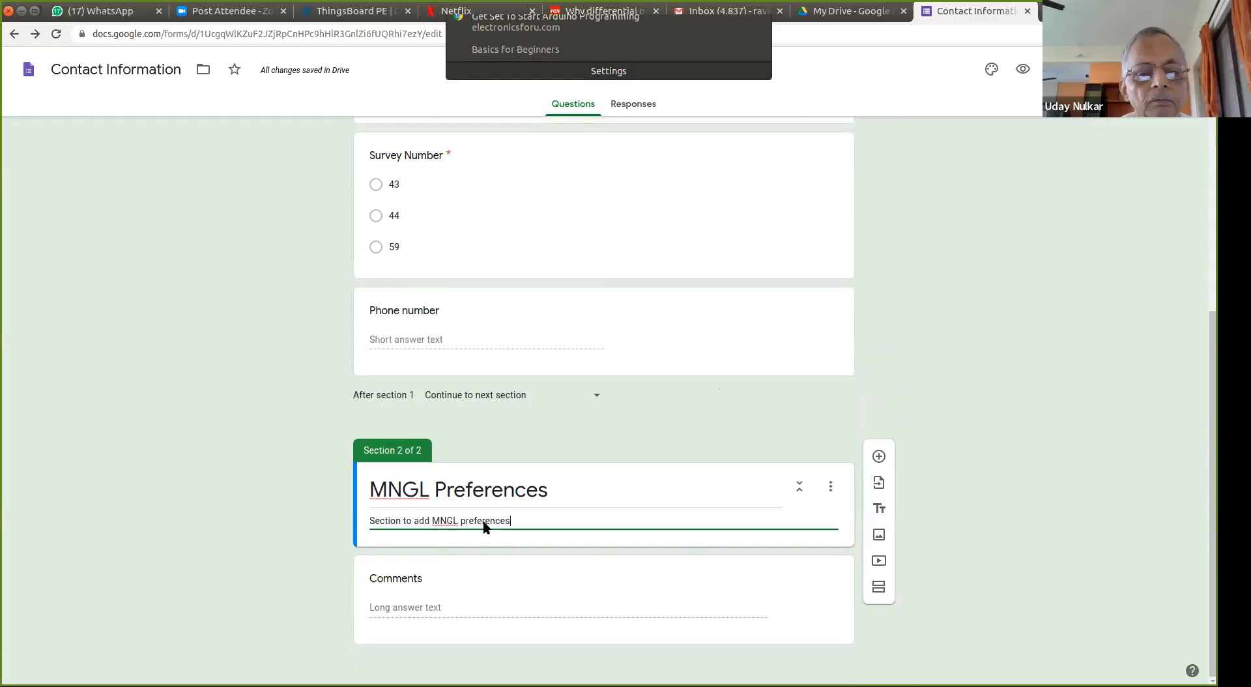
Step: Insert the flameproof switch picture from the computer as an image below the MNGL Preferences section header
click(879, 536)
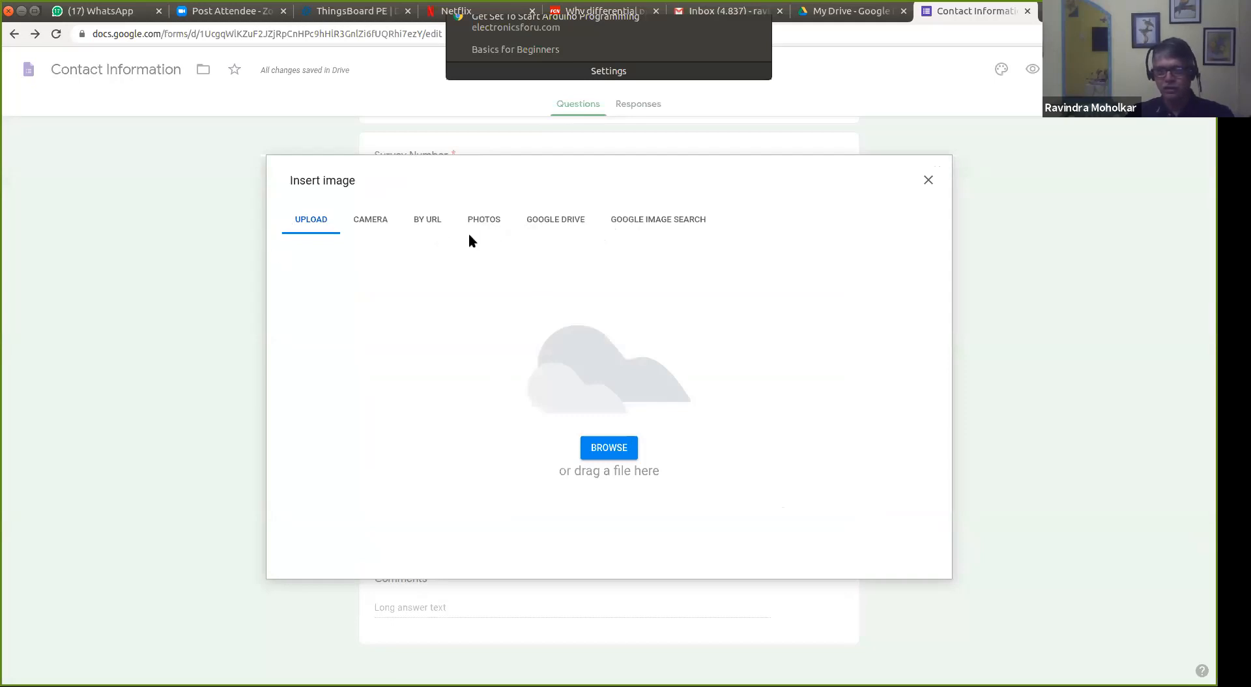
click(610, 448)
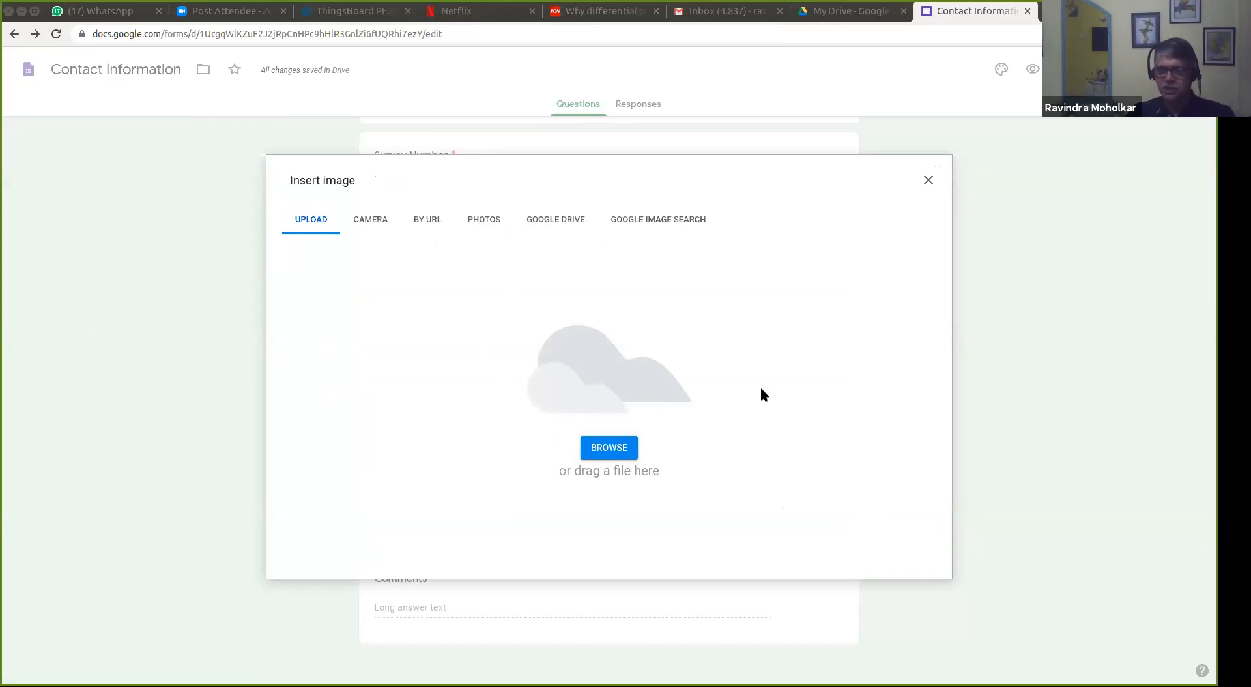
click(981, 48)
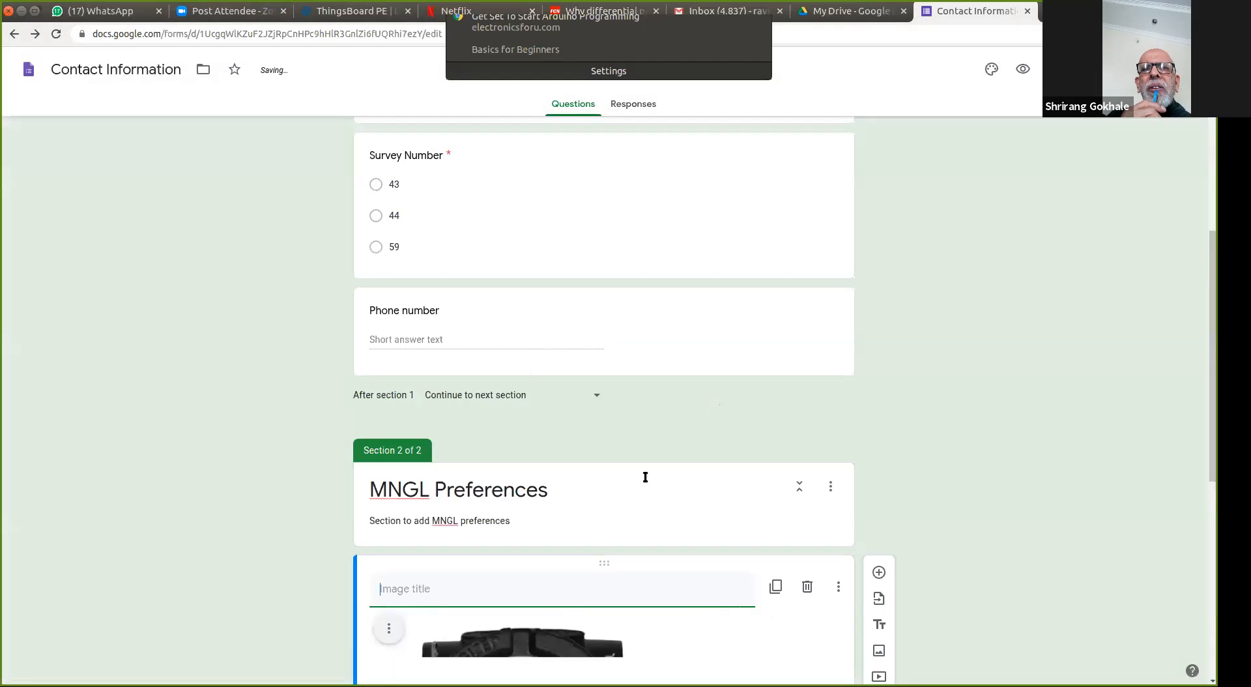
scroll(654, 514, down, 3)
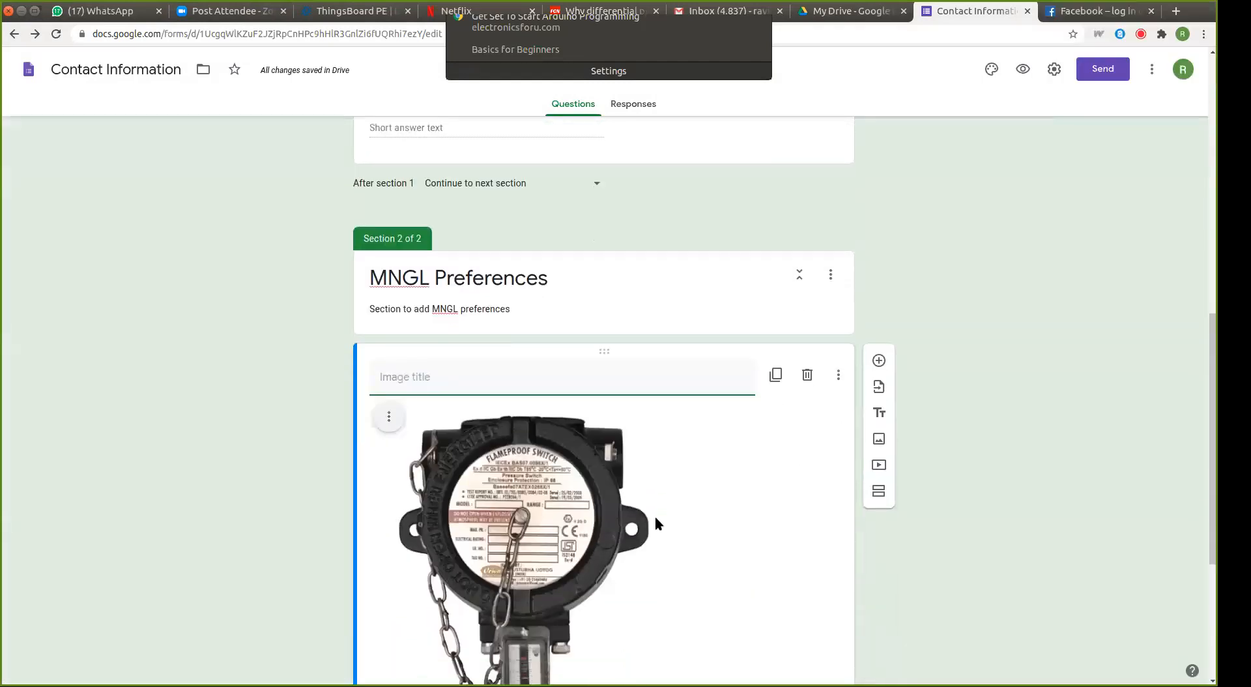
scroll(655, 521, down, 2)
scroll(654, 523, down, 2)
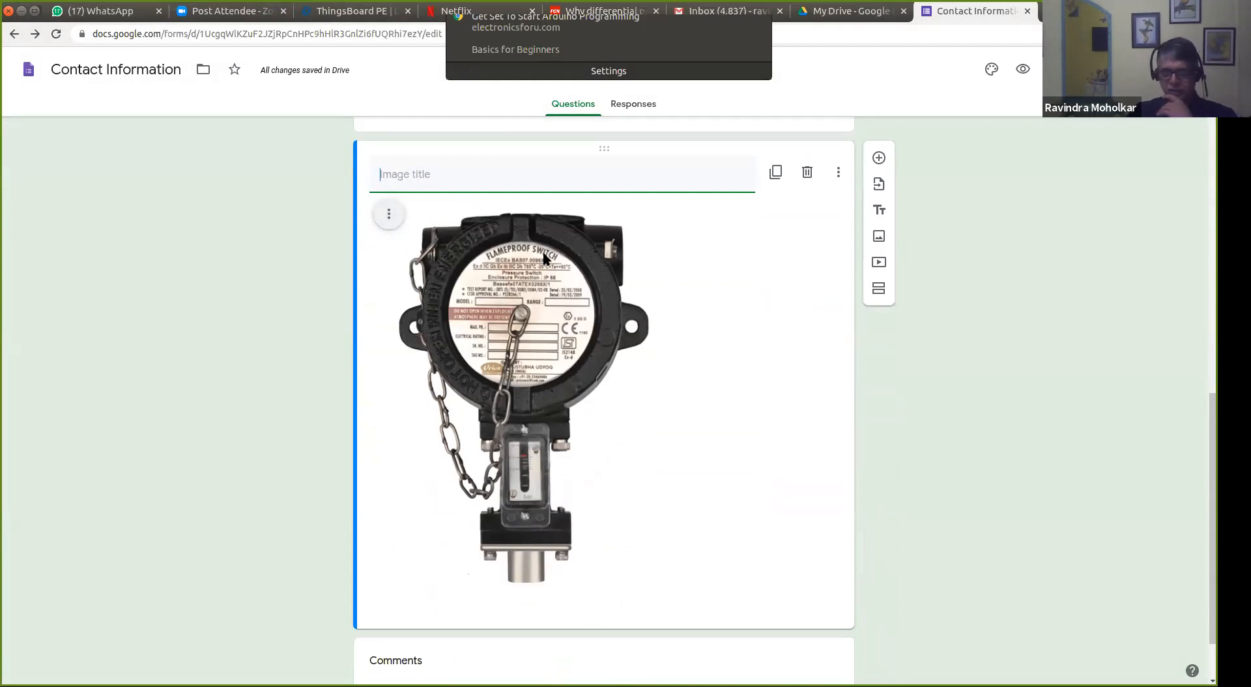
Step: Center-align the flameproof switch image and check which extra display options the image item offers
click(389, 217)
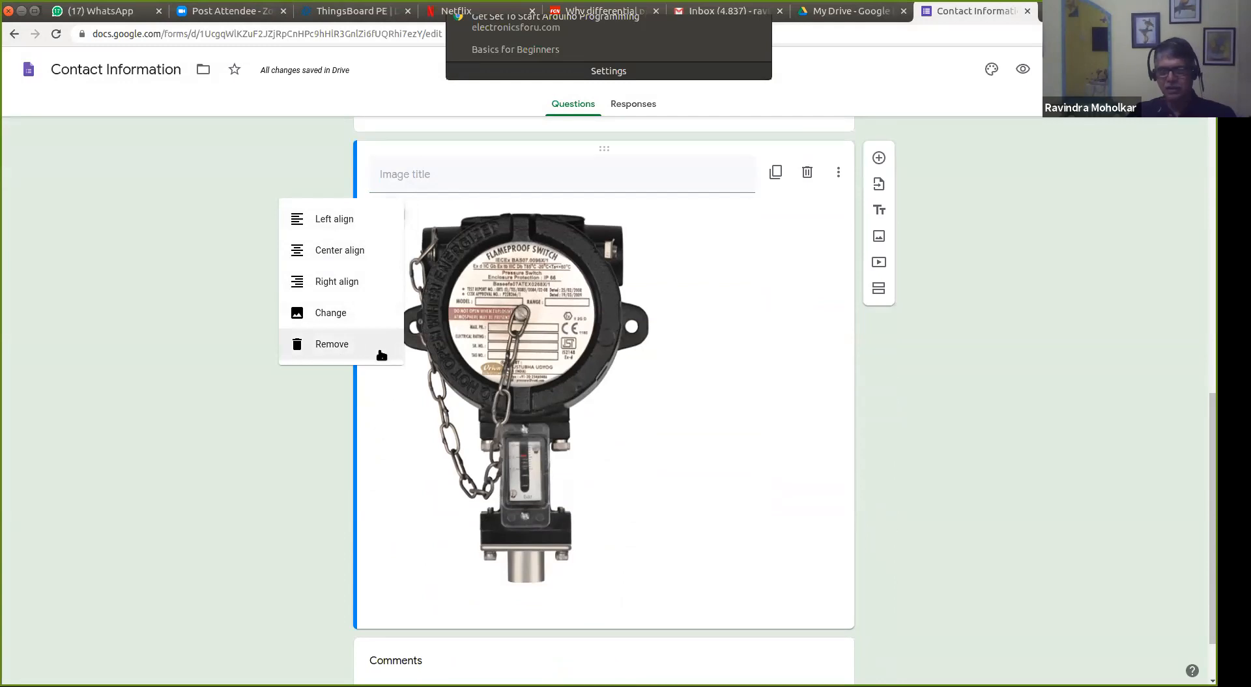
click(335, 252)
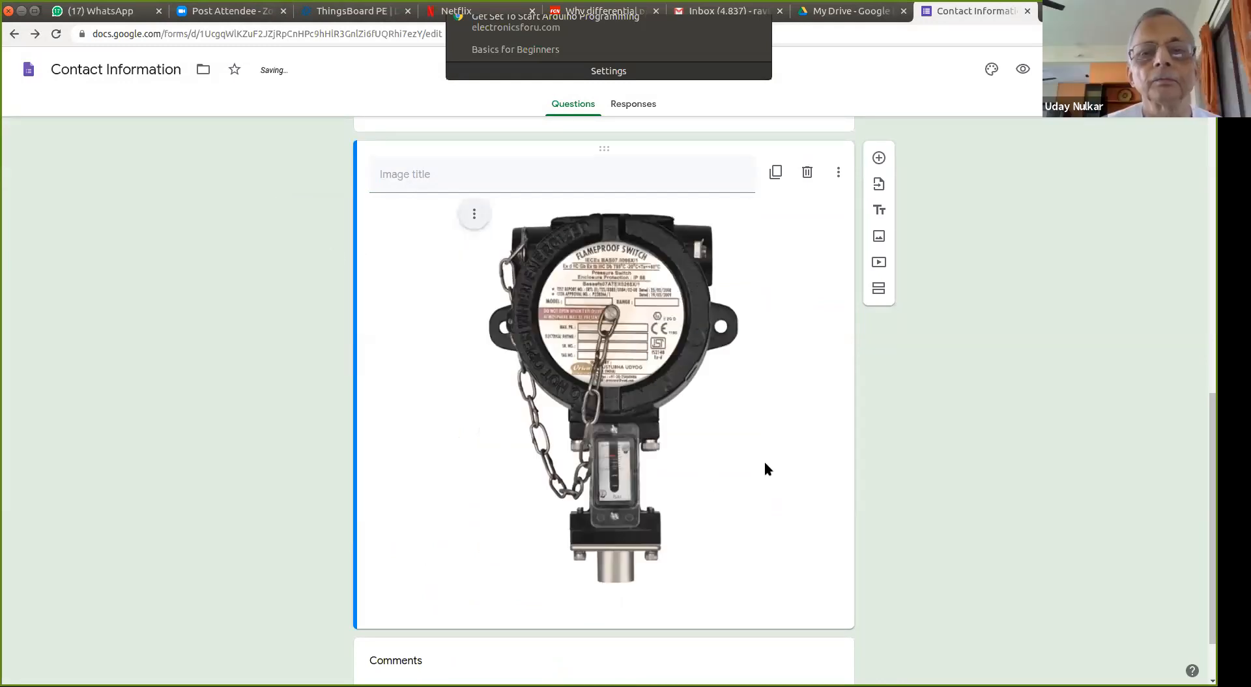
click(837, 173)
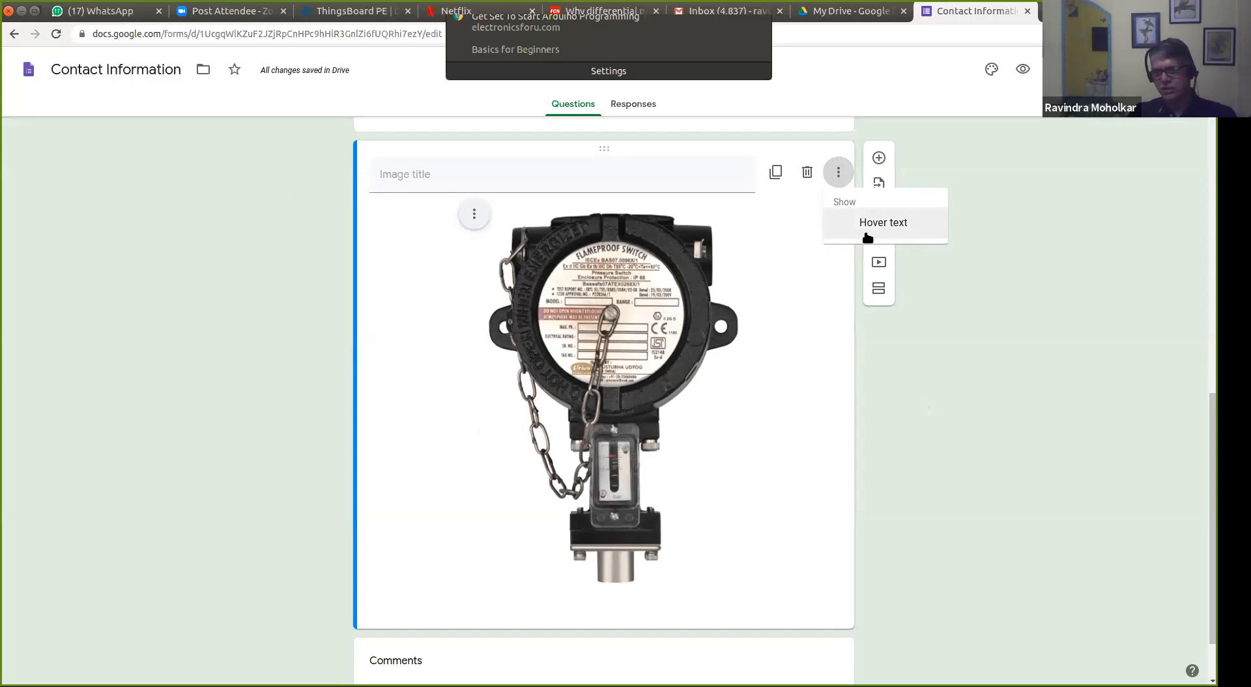
click(900, 389)
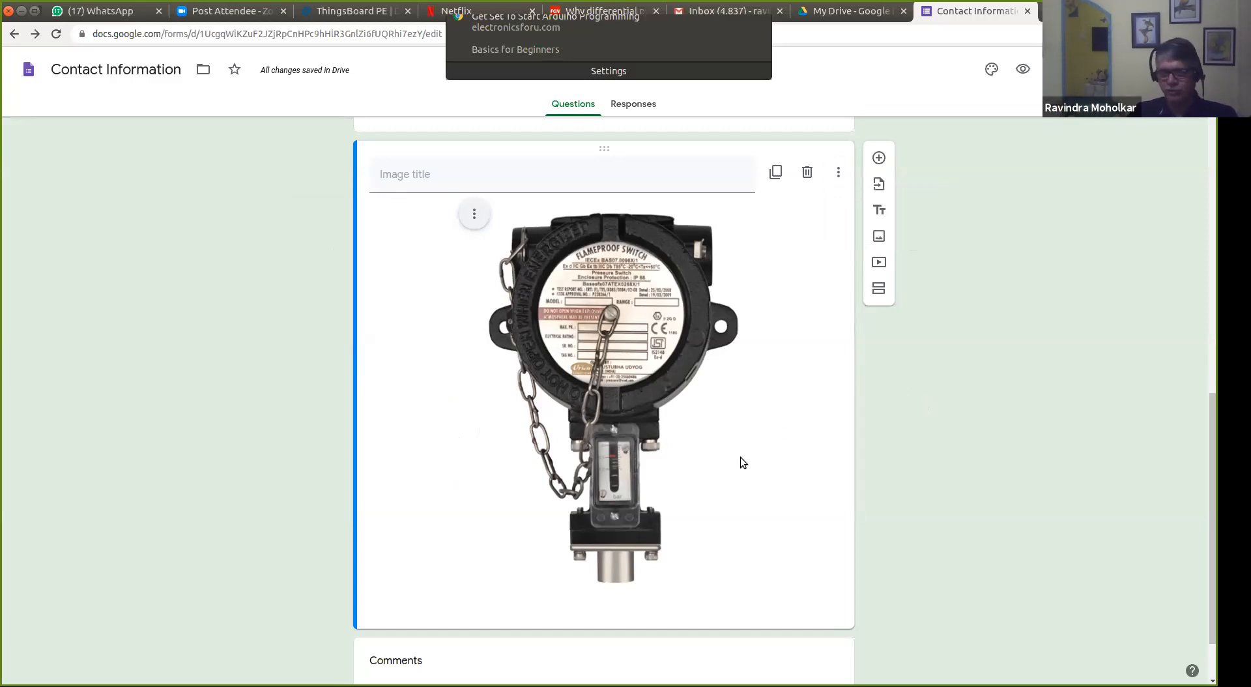
Step: Rename the Comments question as "Choice" and change its answer type to Multiple choice
scroll(740, 457, up, 3)
scroll(740, 456, down, 3)
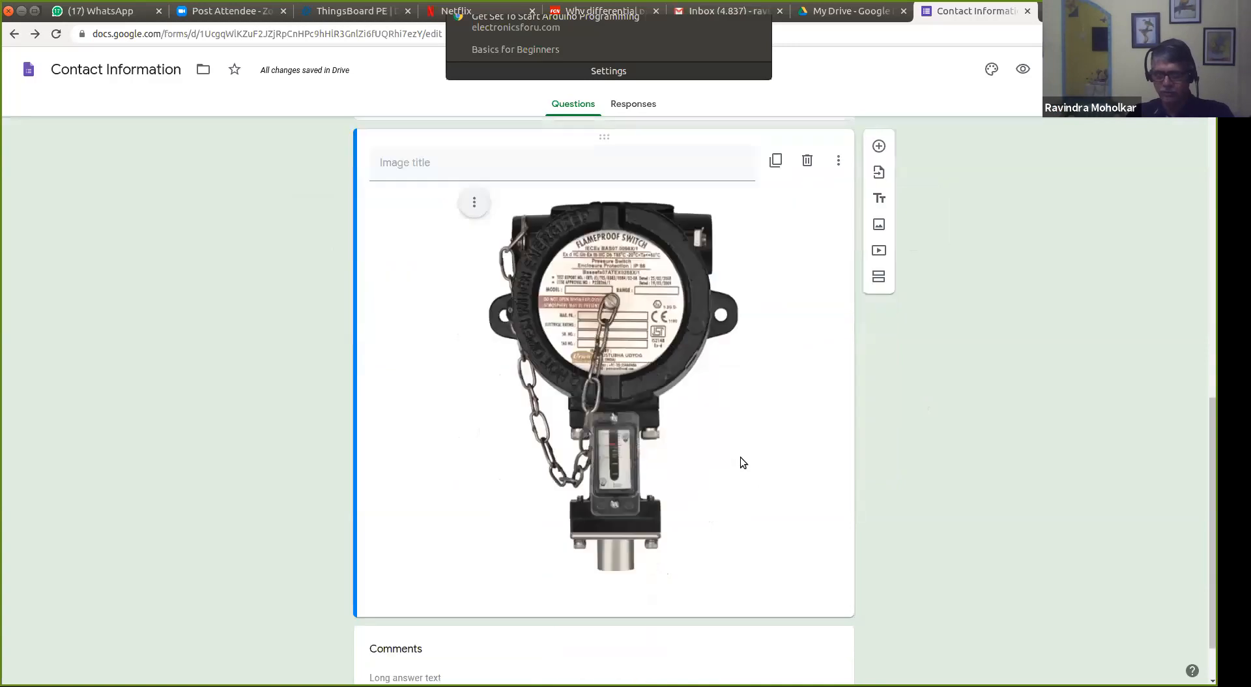
scroll(740, 456, up, 2)
scroll(736, 454, down, 3)
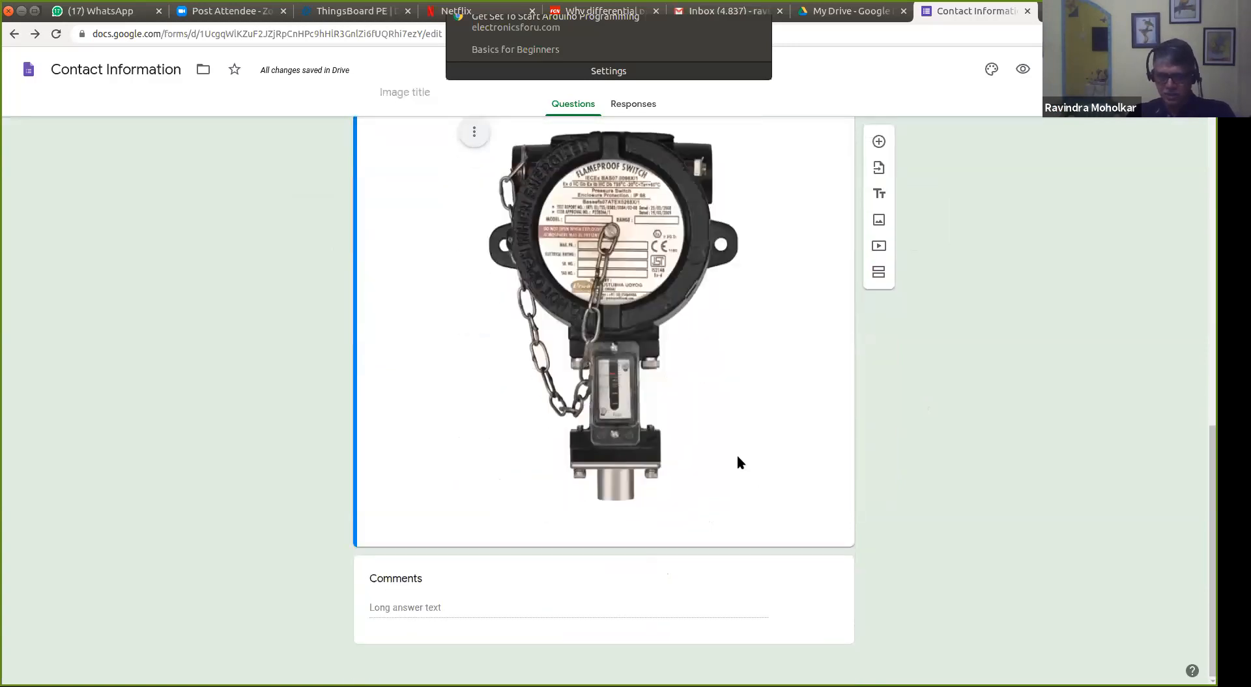
click(436, 600)
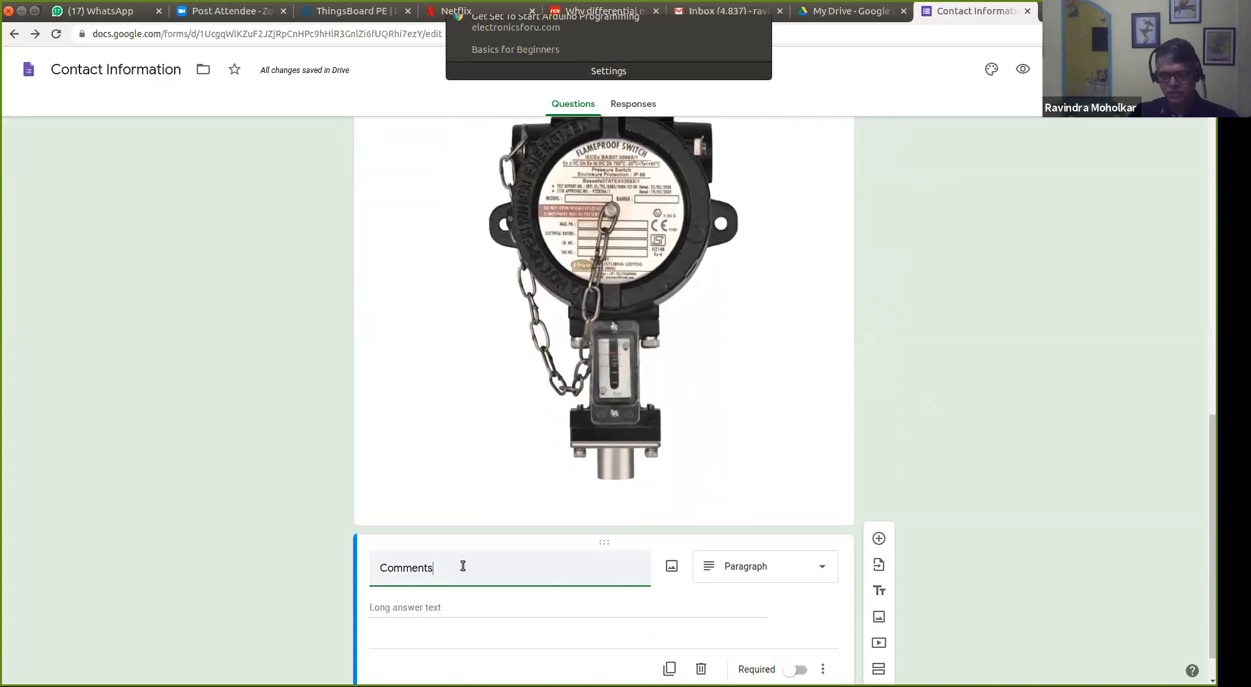
drag(463, 564, 297, 560)
text(Choice)
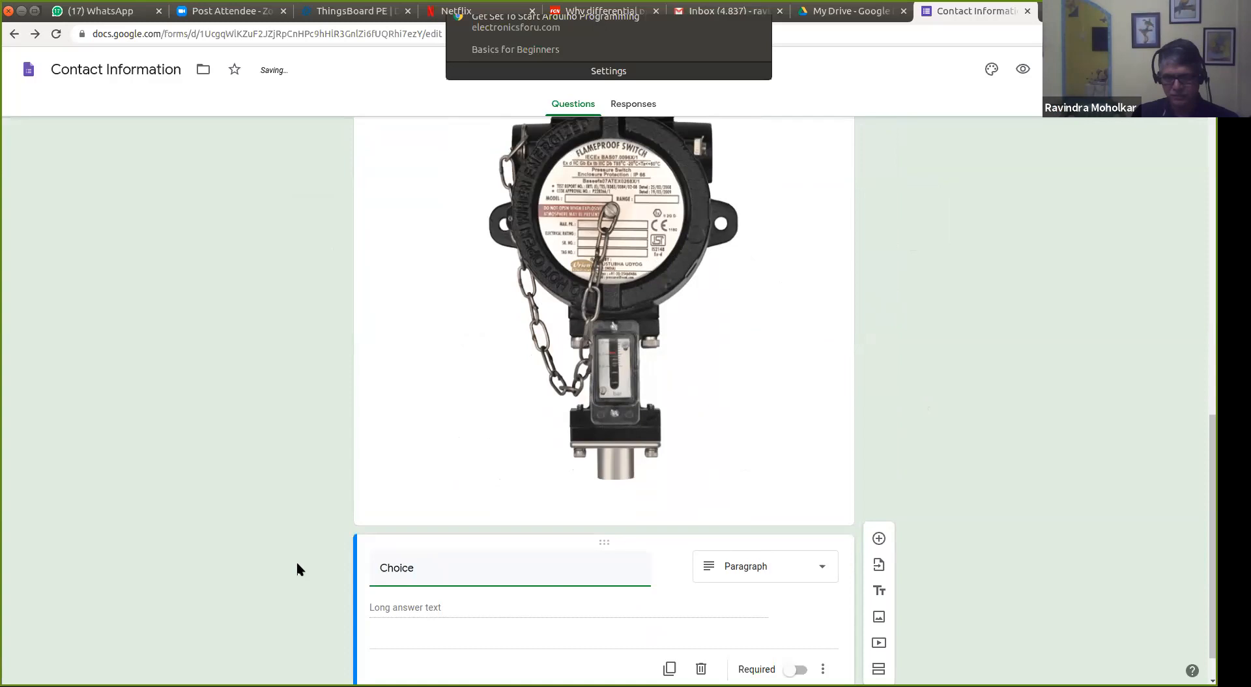
click(824, 568)
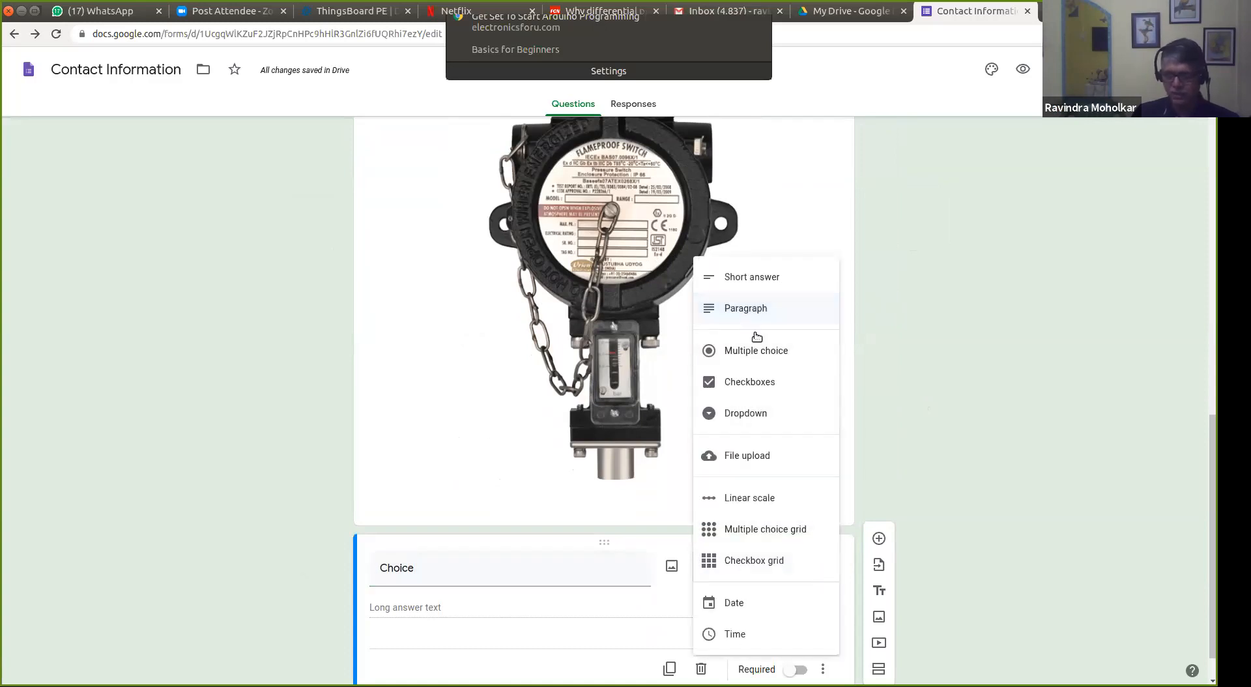
click(766, 352)
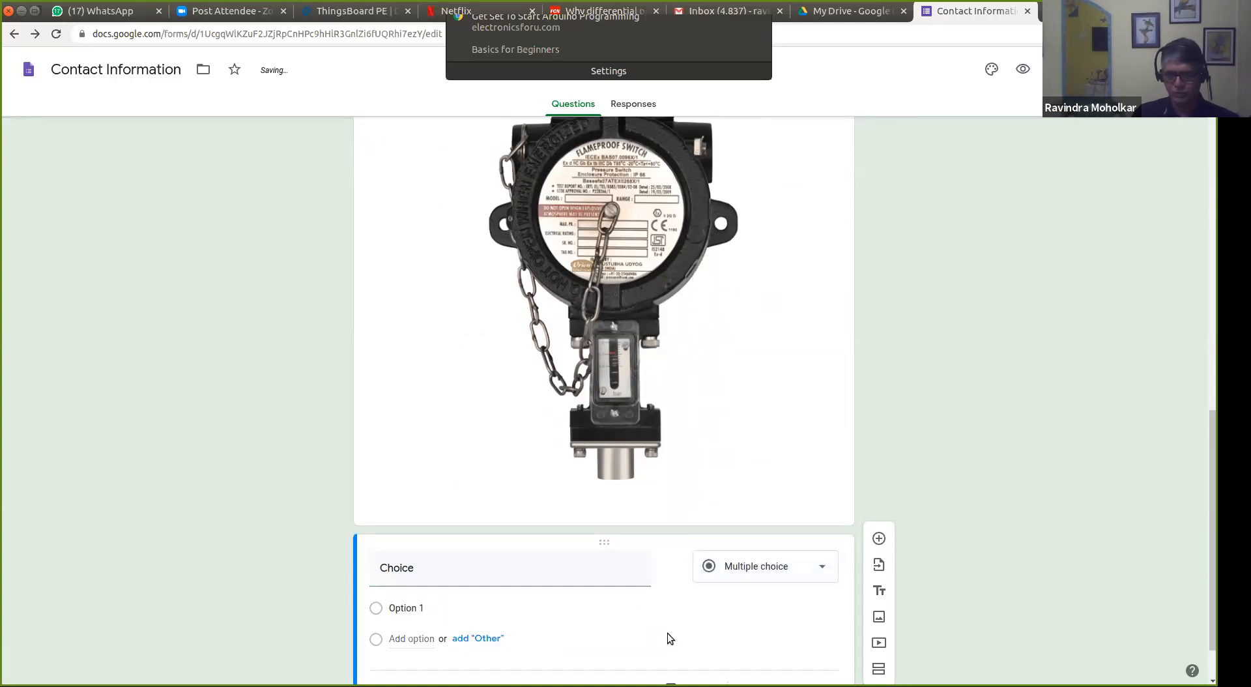
Step: Reword the multiple-choice question below the image as "Do you want MNGL connection?"
double_click(408, 585)
text(Do )
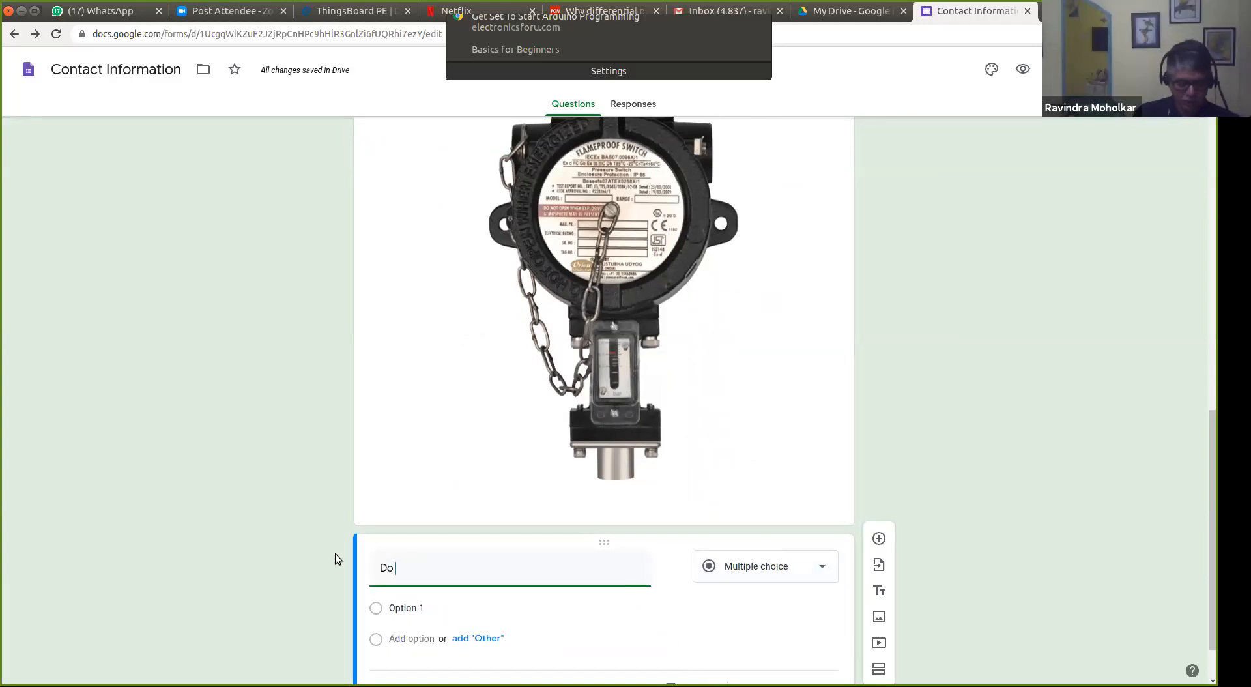
text(you want M)
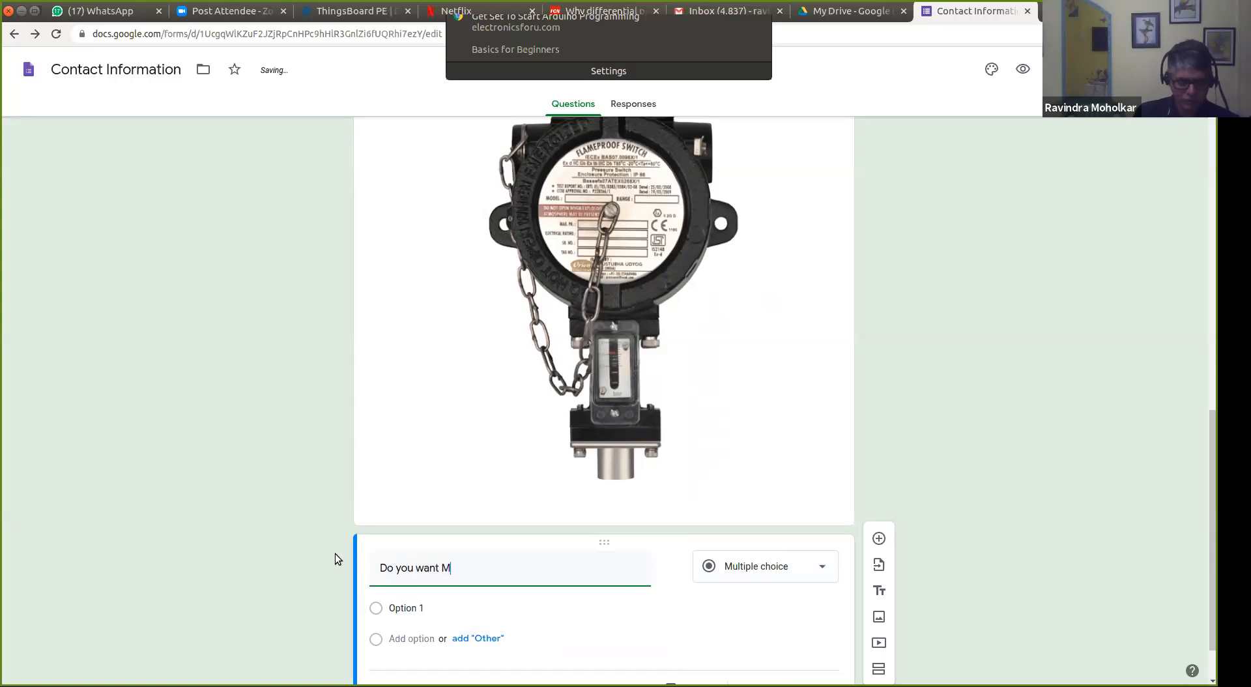
text(NGL connection?)
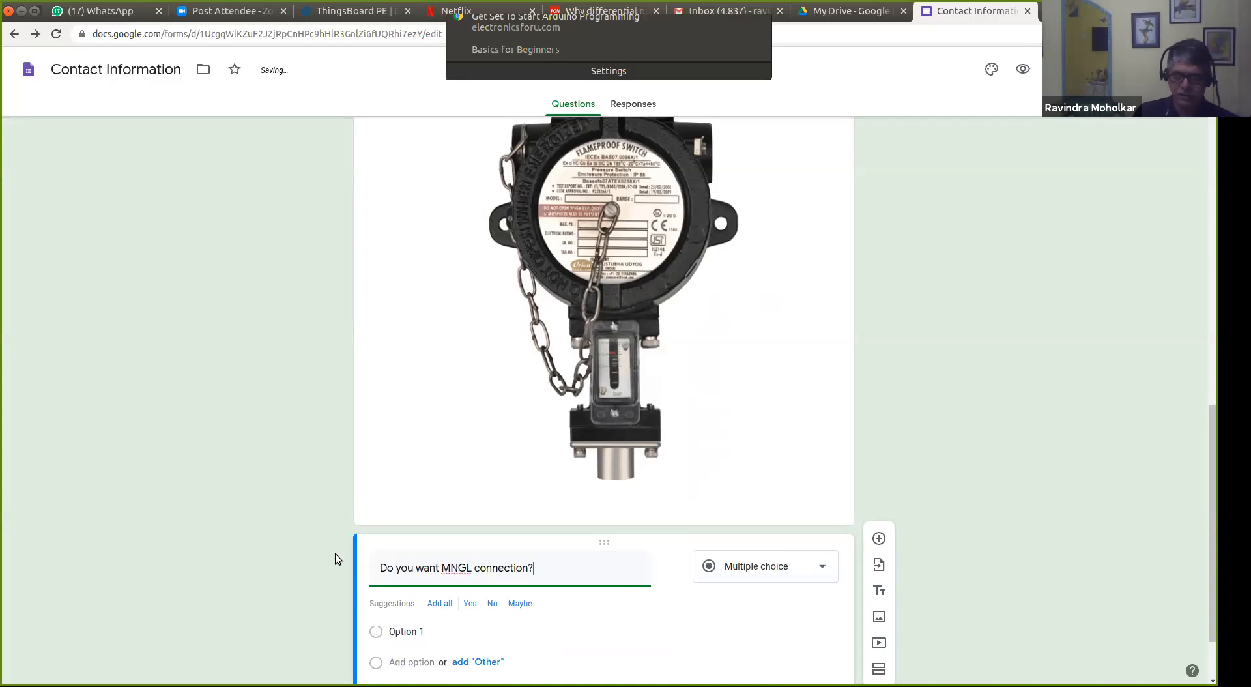
Step: Give the MNGL connection question the answer options Yes and No, and make it required
click(401, 631)
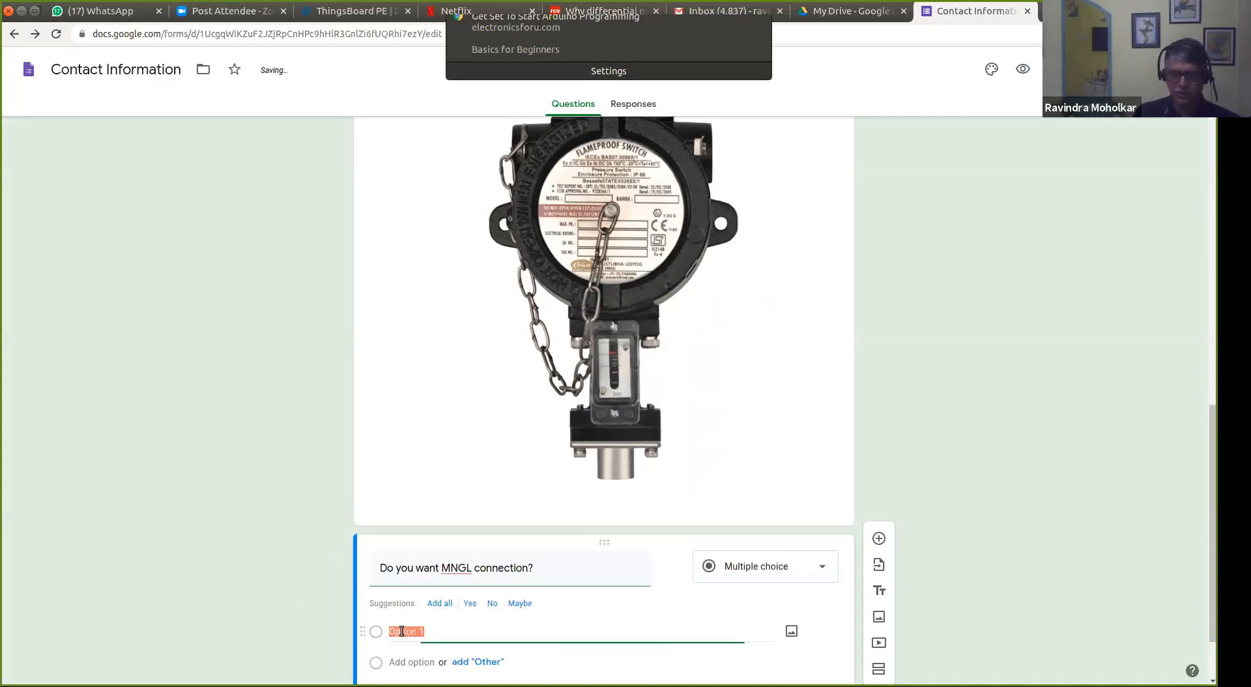
text(Yes)
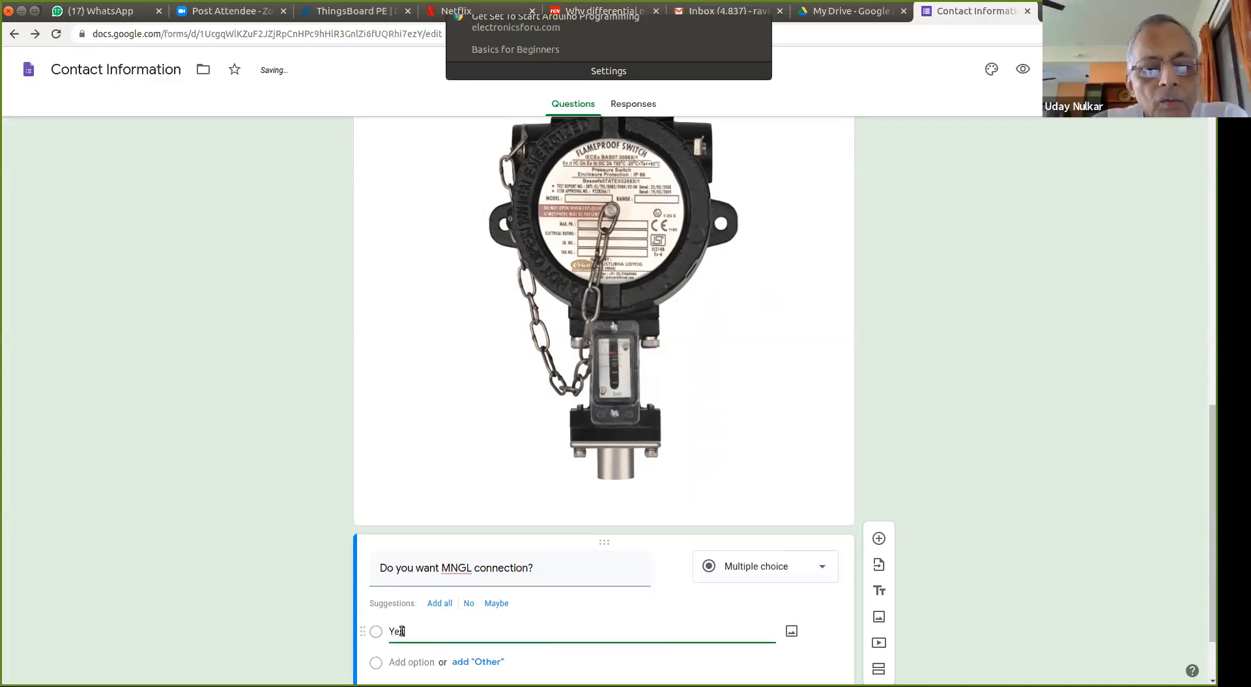
click(408, 593)
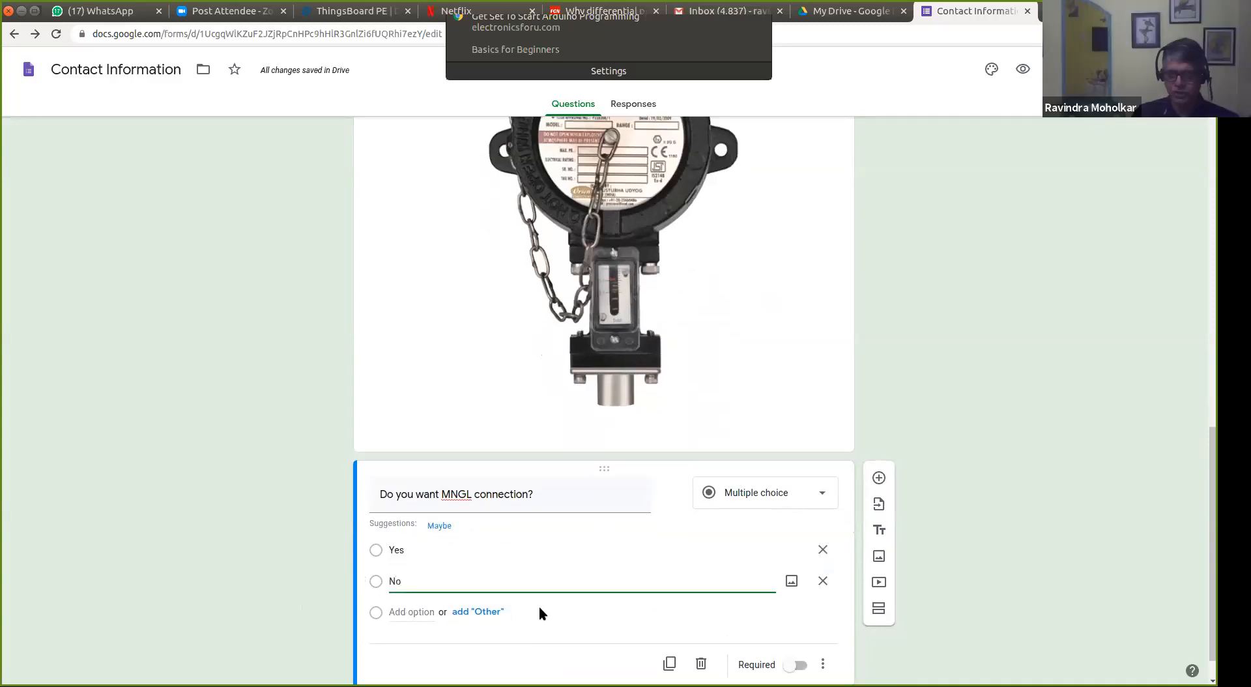
scroll(538, 606, down, 2)
click(801, 624)
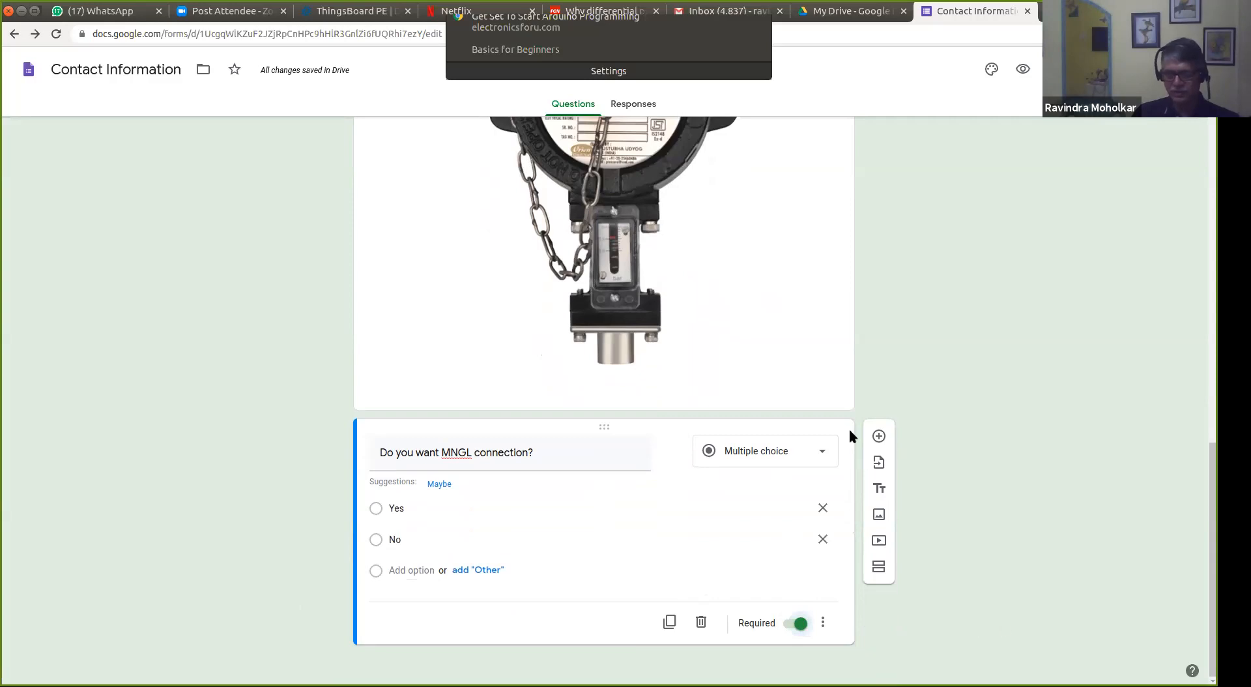
Step: Add a multiple-choice question directly below the flameproof switch image, titled "Where do you want connection from?"
click(775, 302)
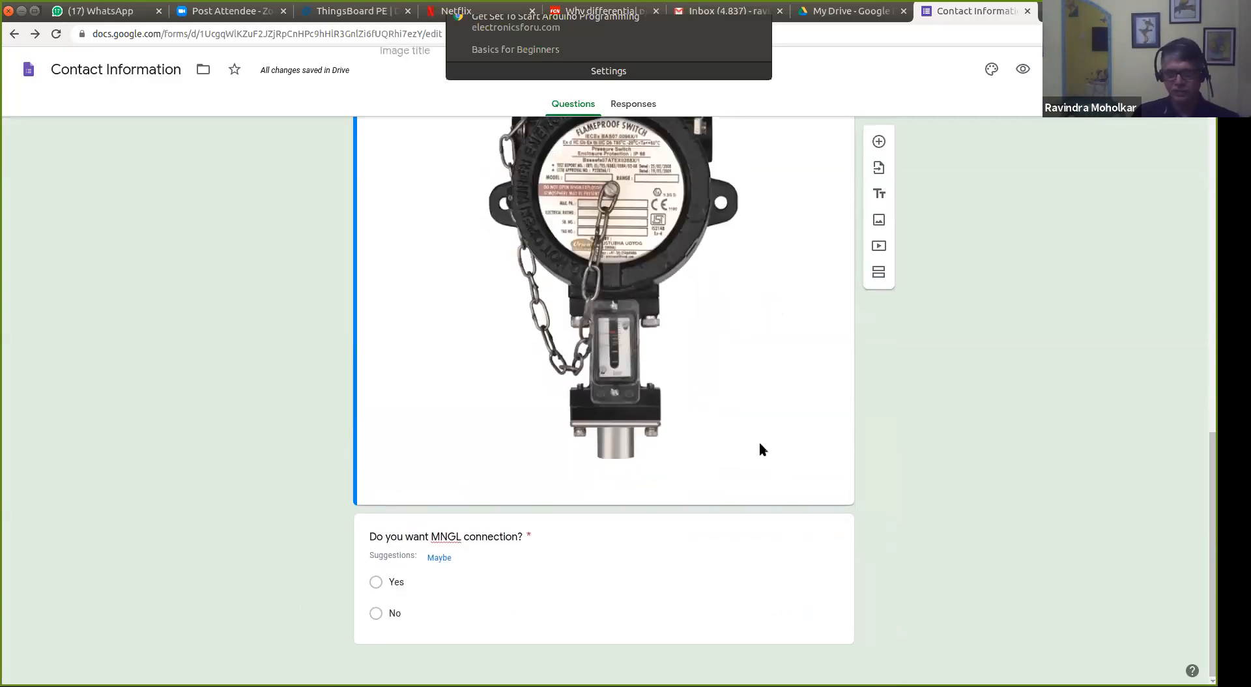
scroll(713, 568, up, 15)
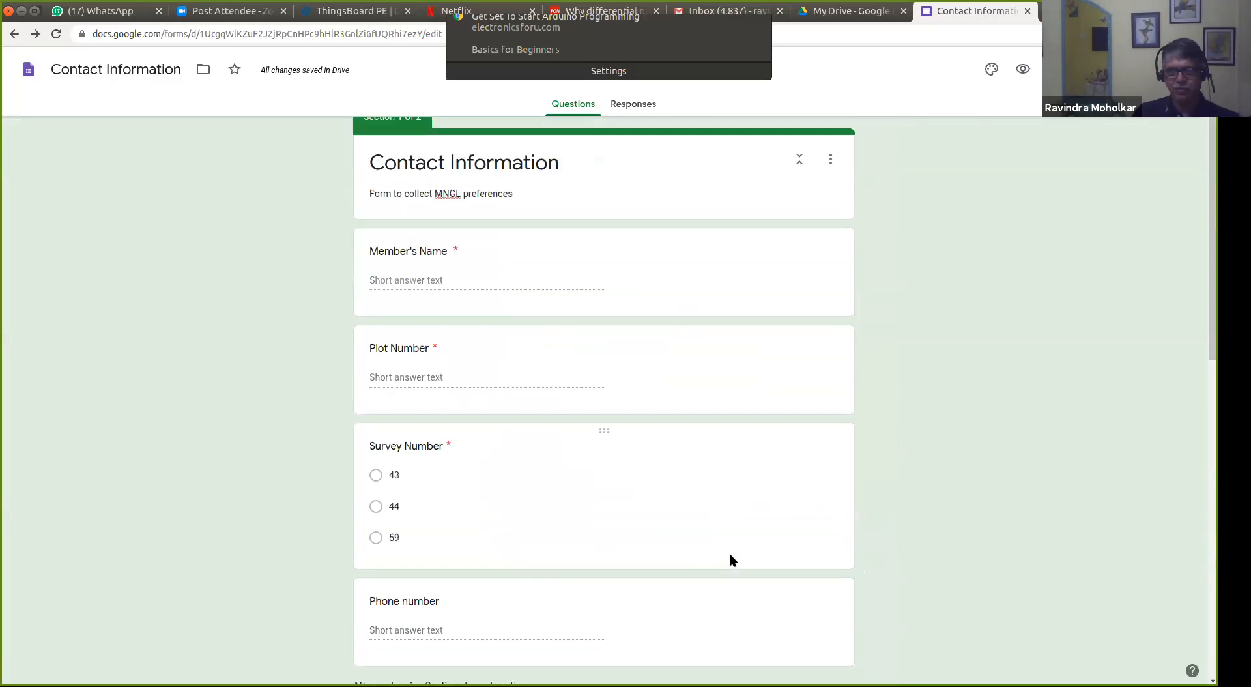
scroll(729, 552, up, 2)
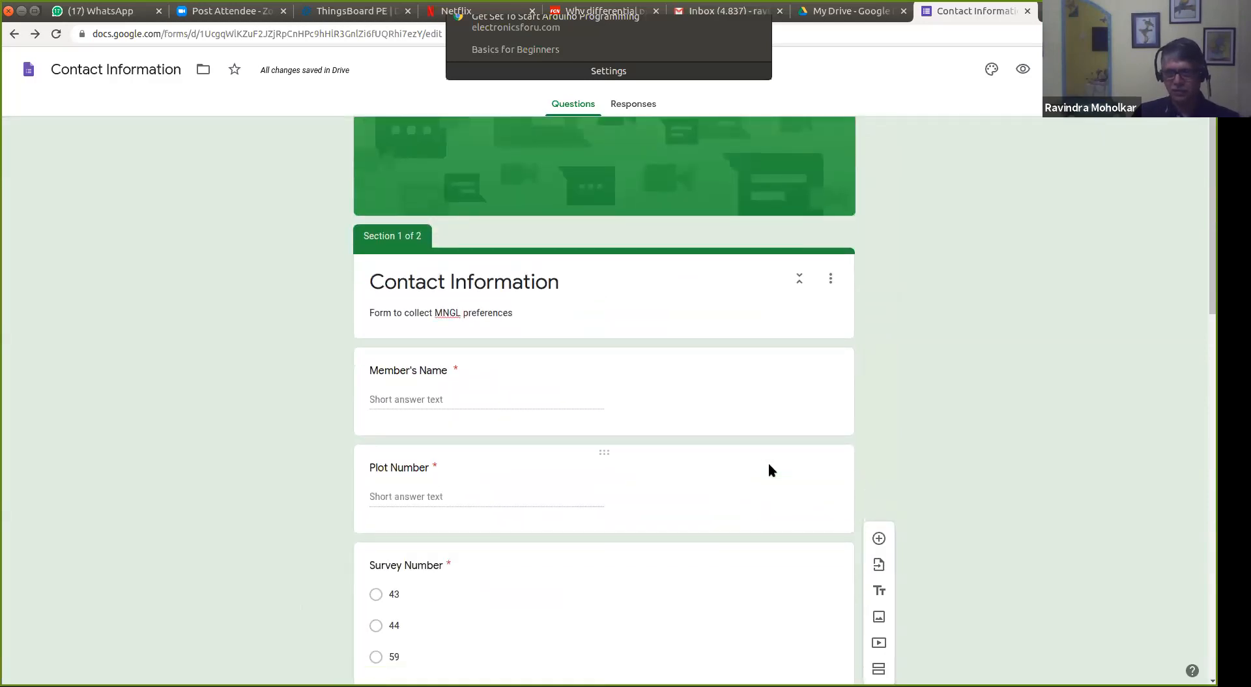
scroll(768, 463, down, 15)
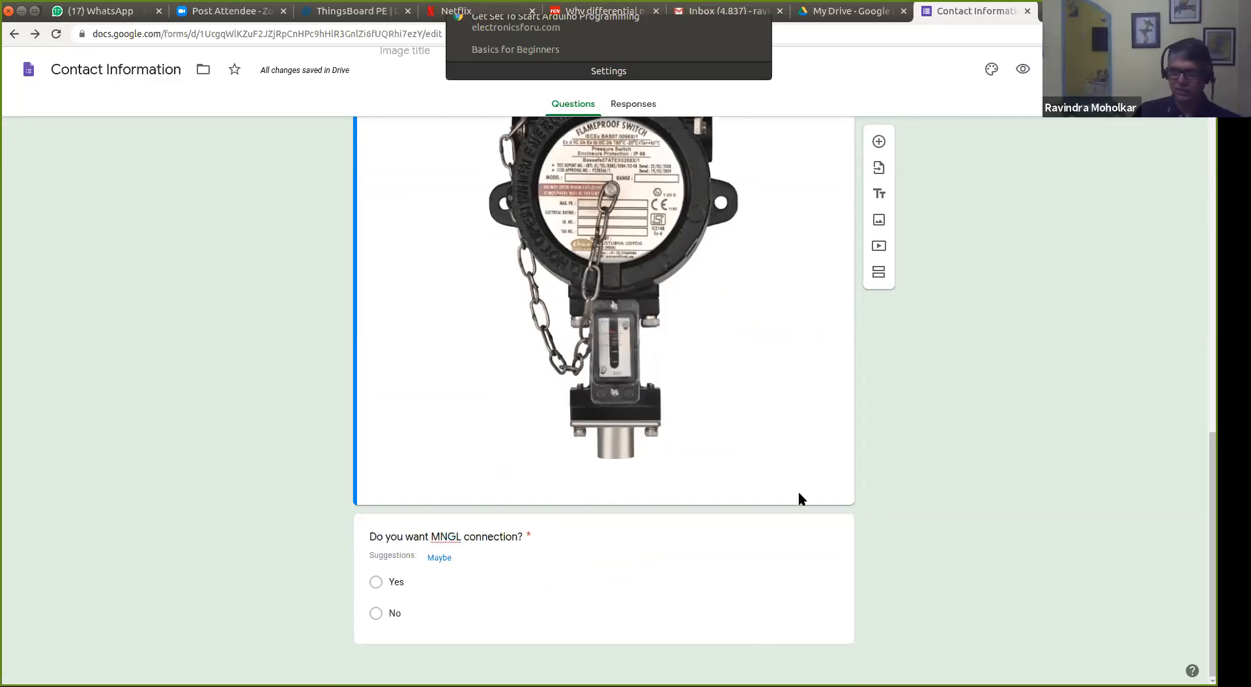
click(879, 141)
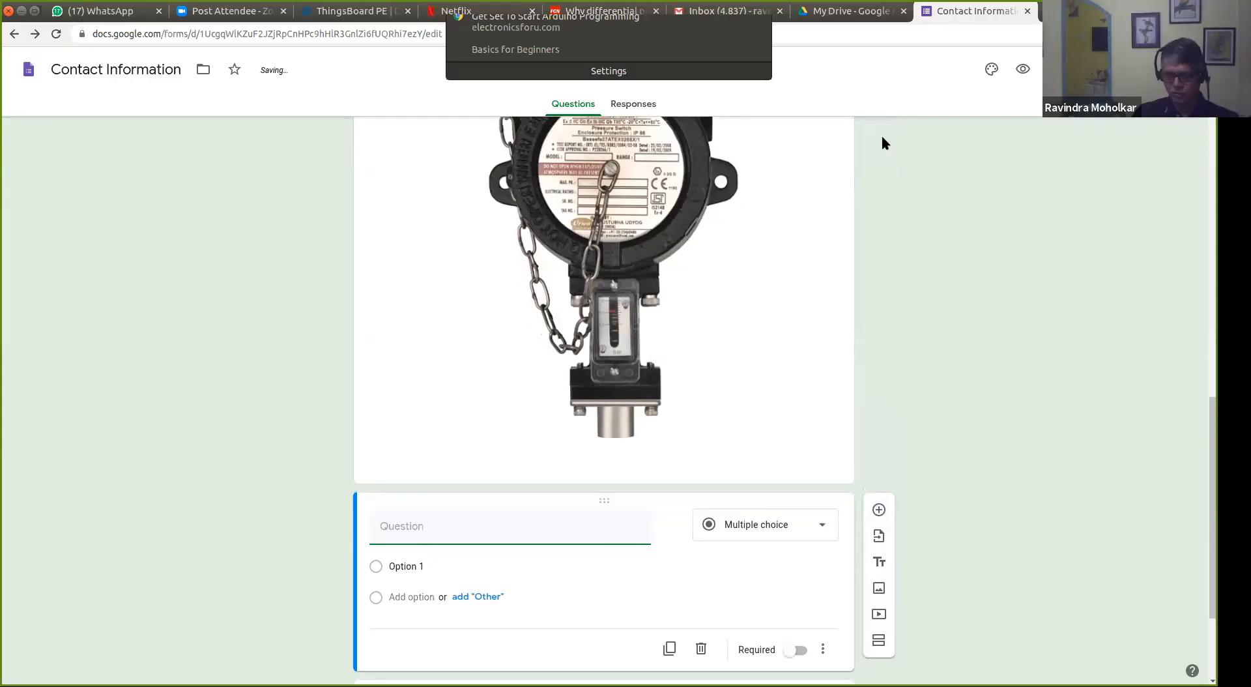
scroll(855, 394, down, 5)
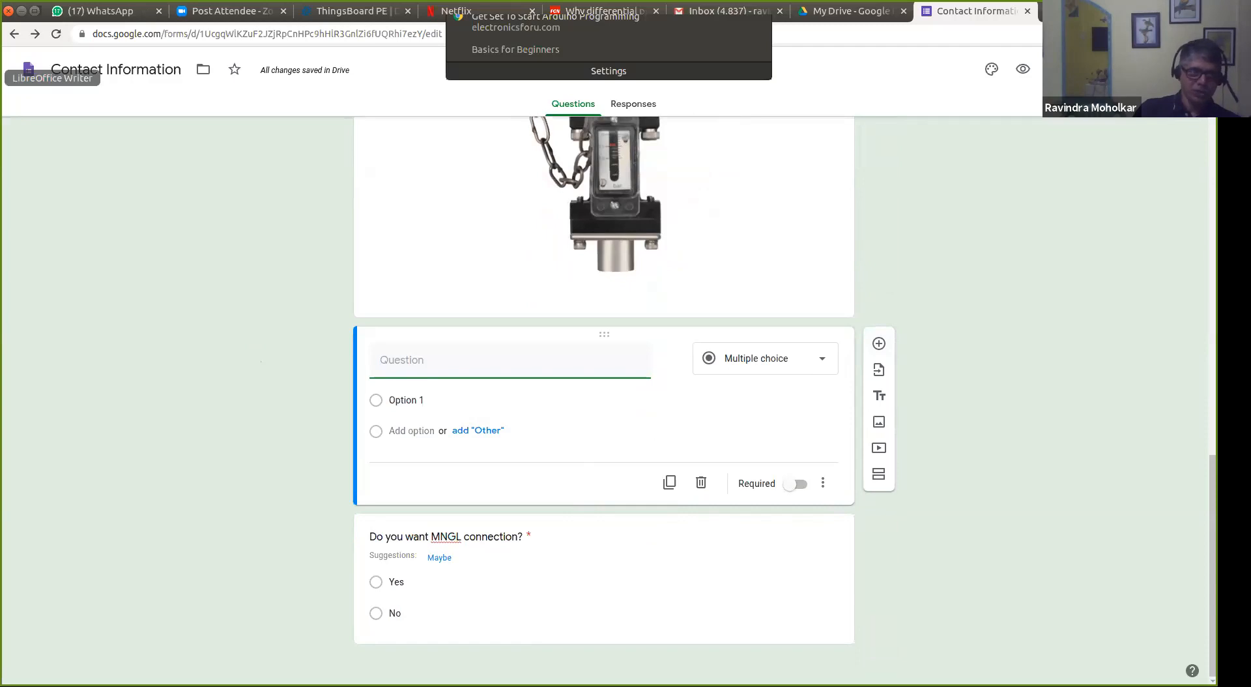
click(2, 77)
click(53, 77)
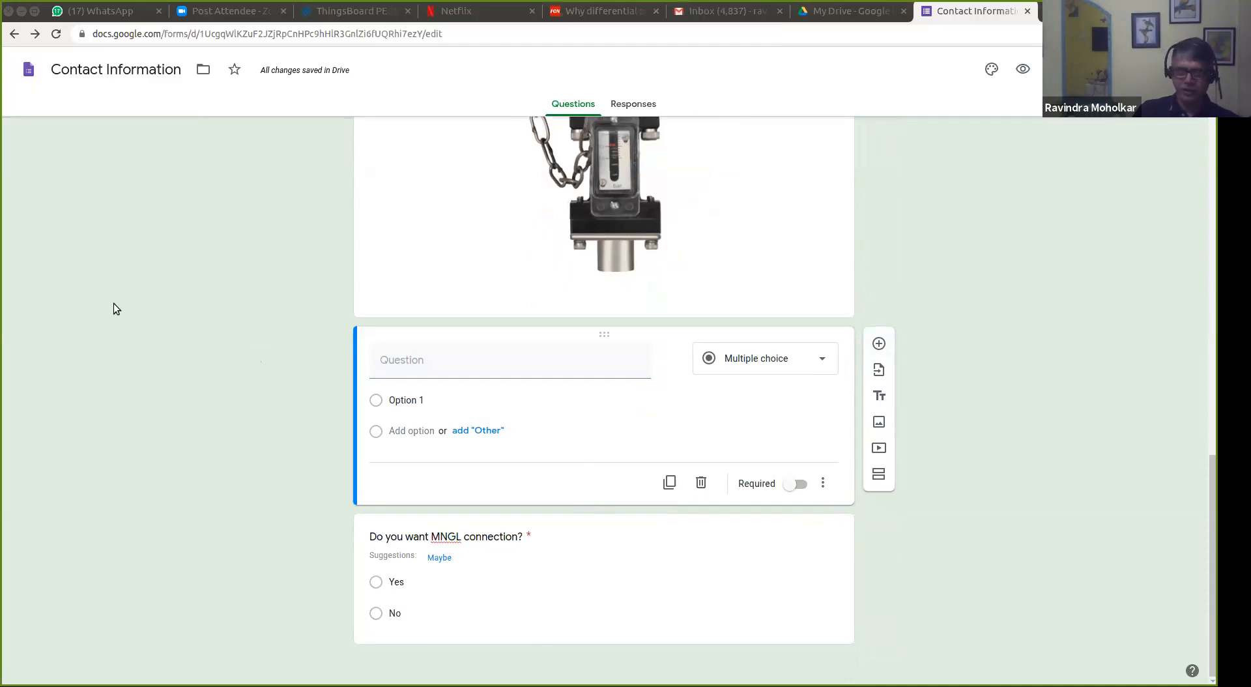
click(2, 235)
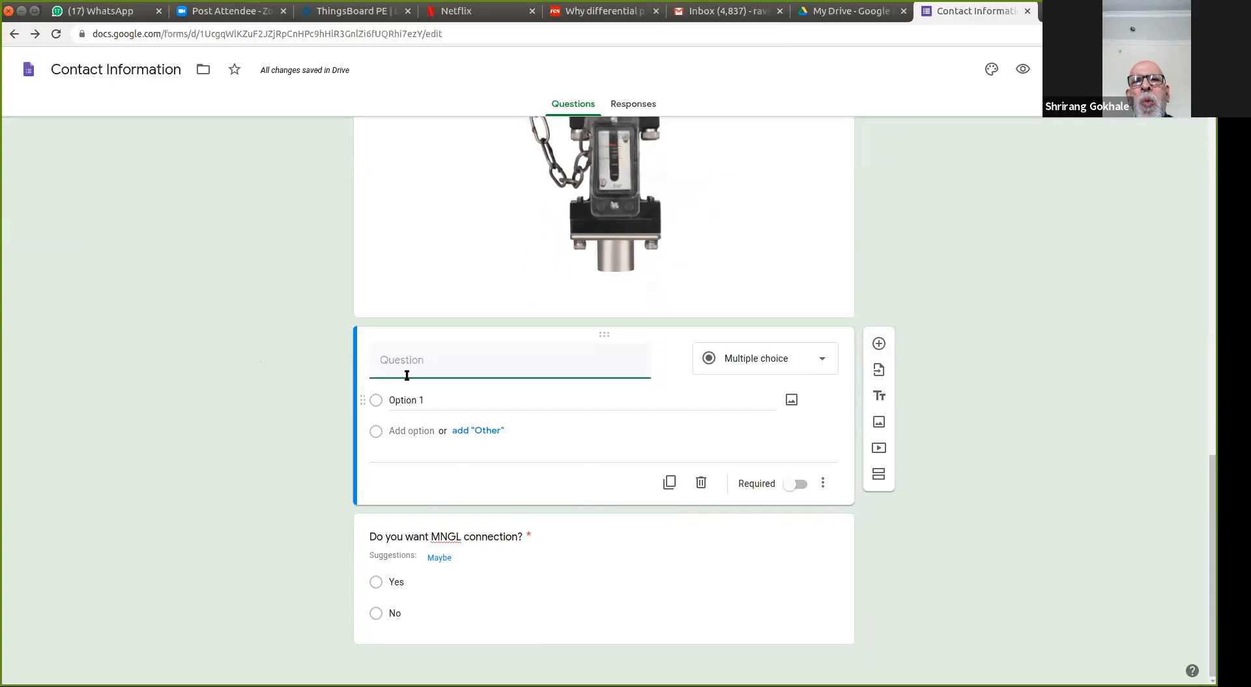
text(Where do you want connection from?)
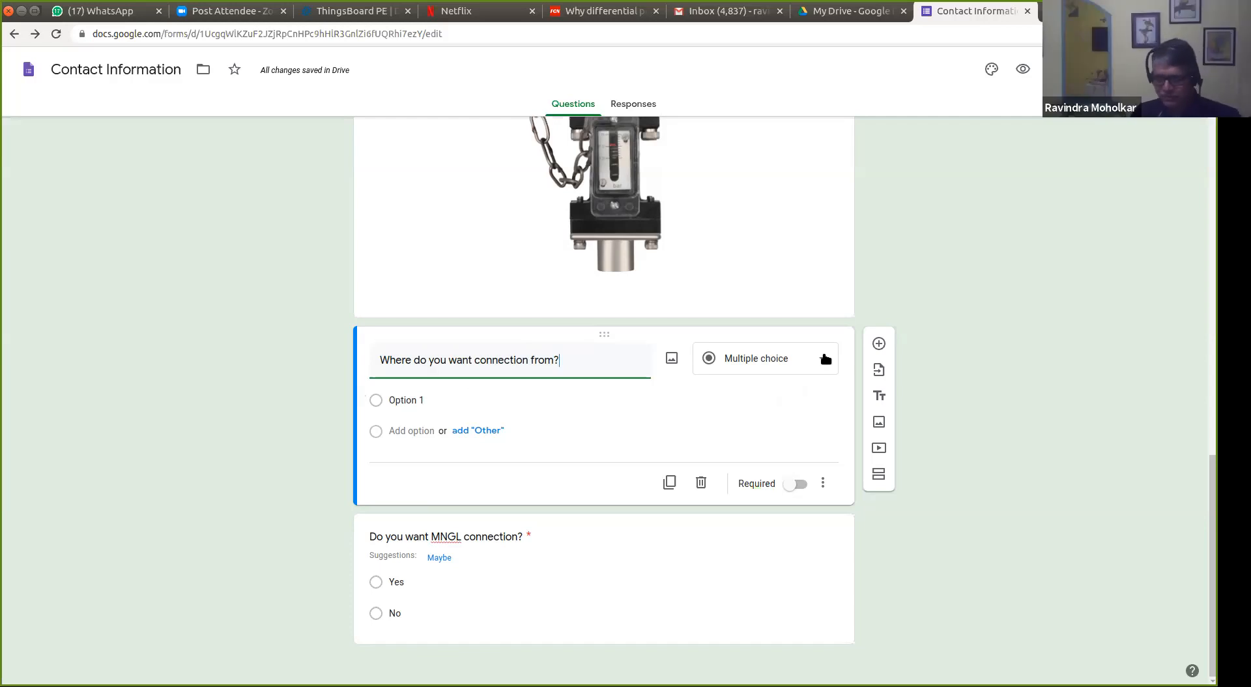
Step: Give the connection source question the options "From roadside", "from inside plot" and "from air", and make it required
click(413, 402)
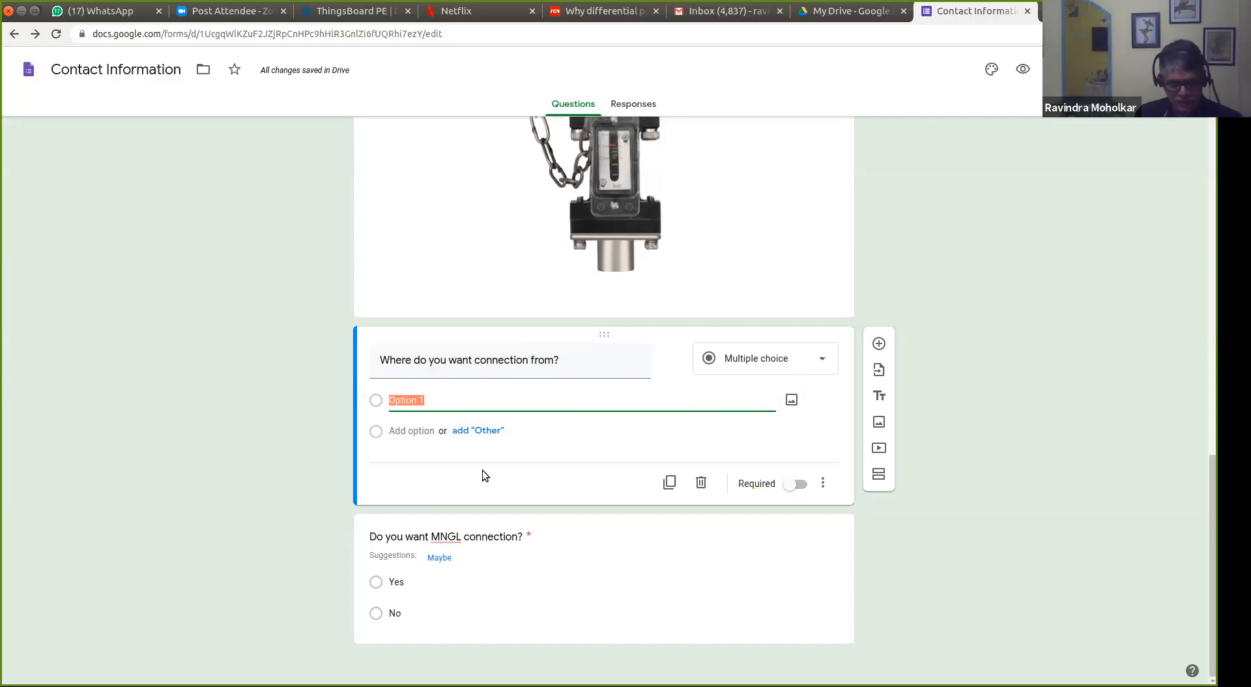
text(From roa)
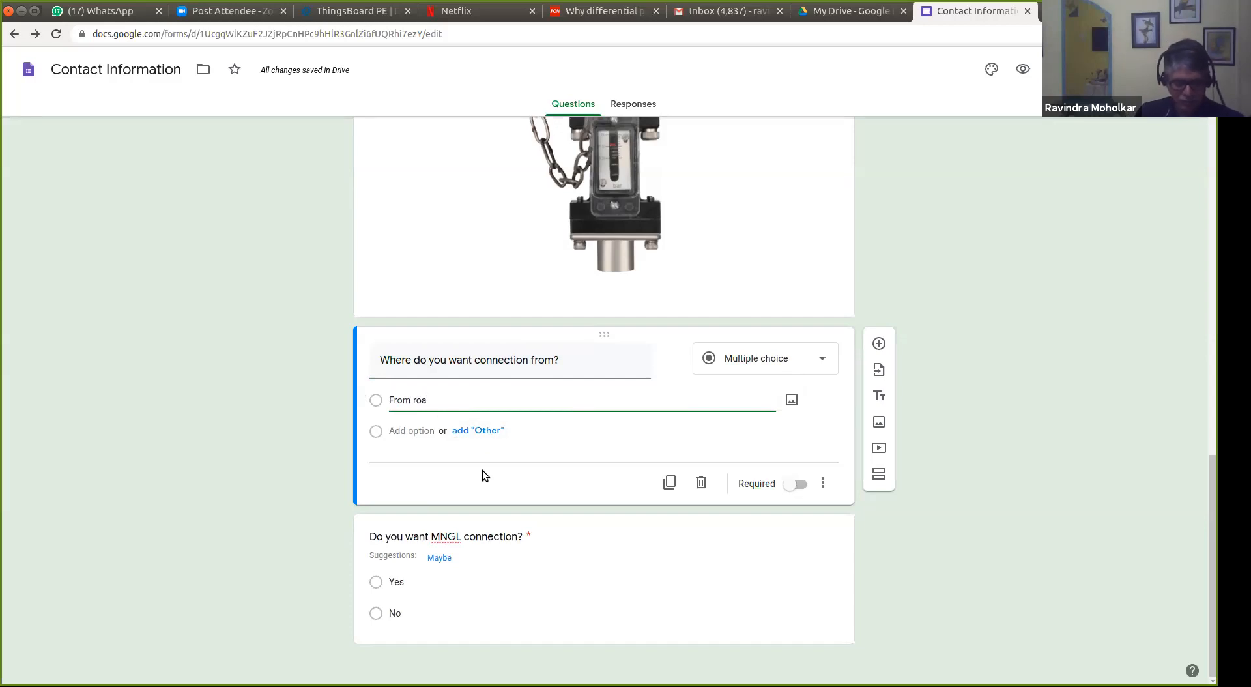
text(dside)
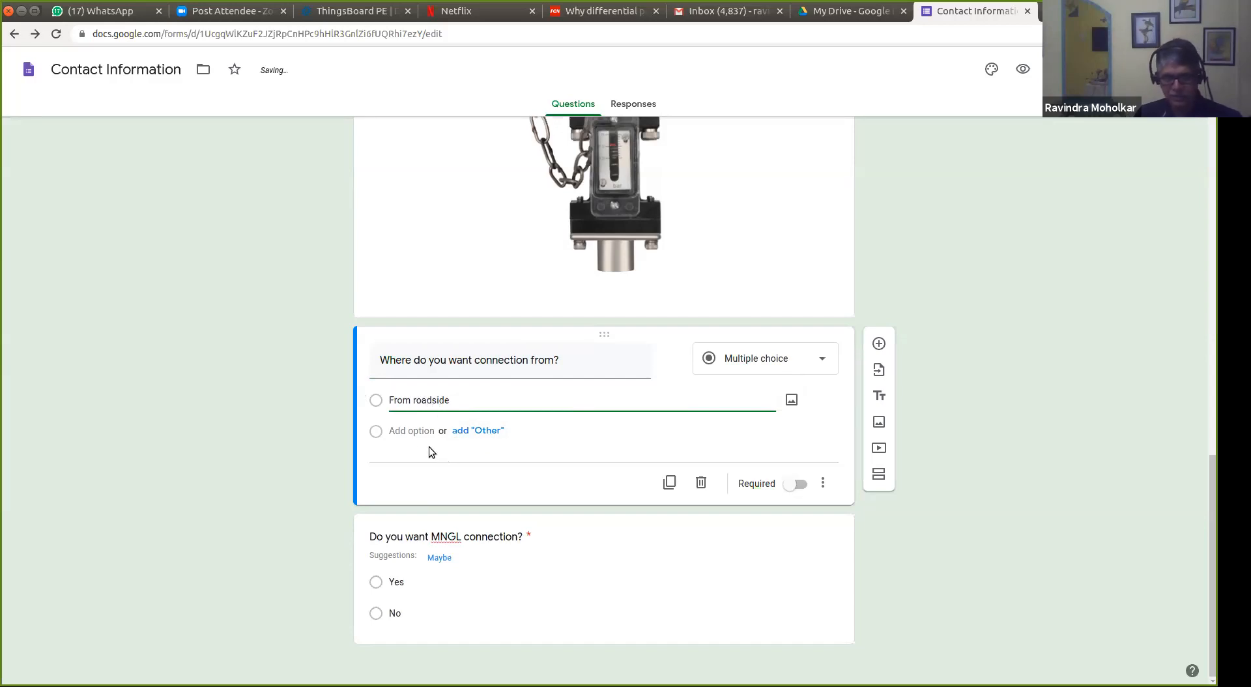
click(408, 433)
text(from inside plot)
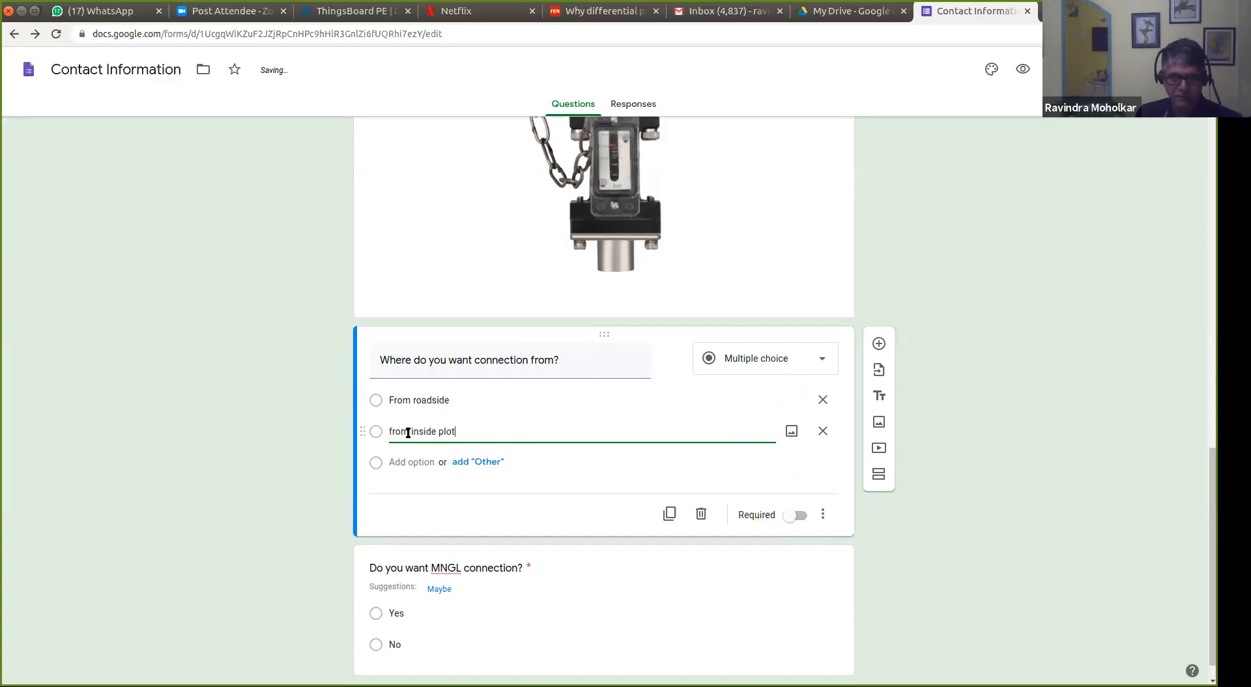
click(407, 462)
text(from air)
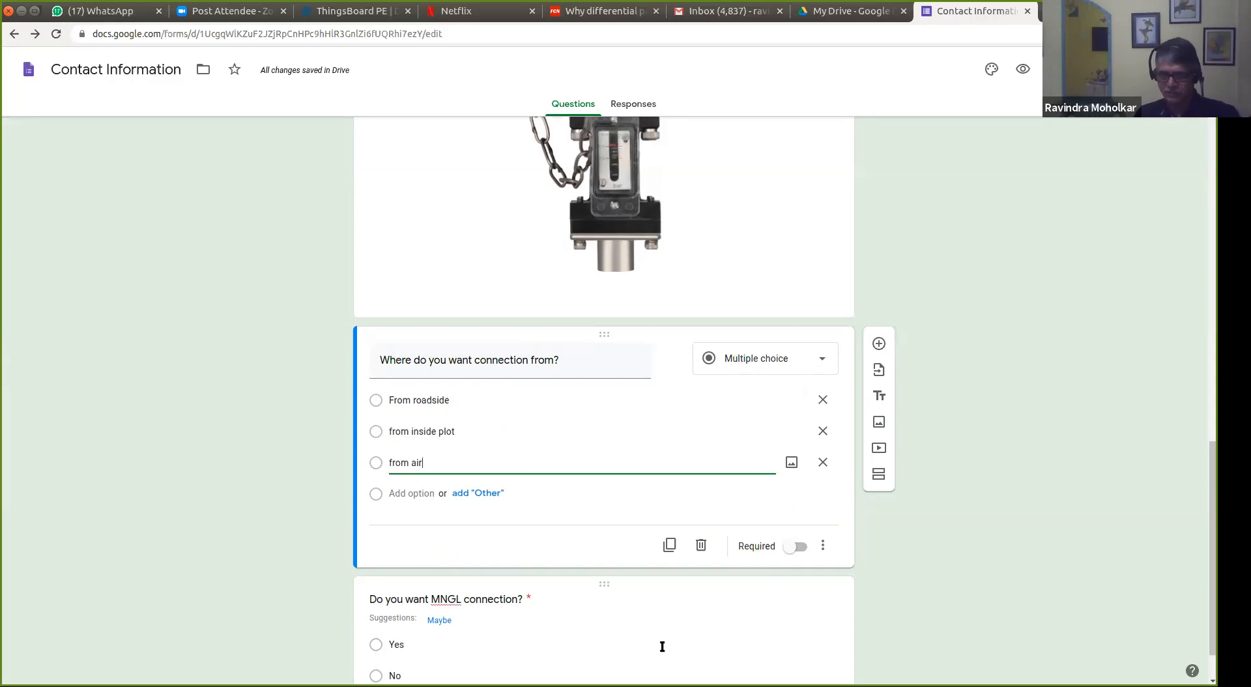
click(798, 549)
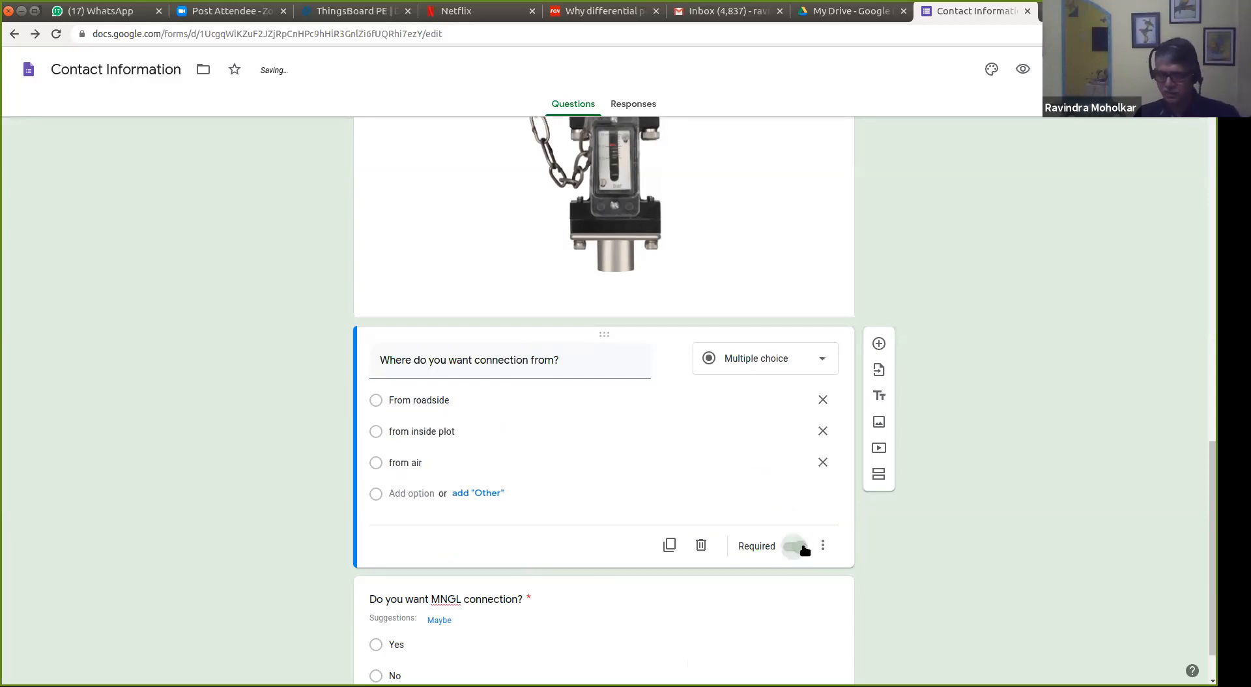
Step: Review the whole form from the Contact Information header through the MNGL Preferences section to its last question
click(619, 630)
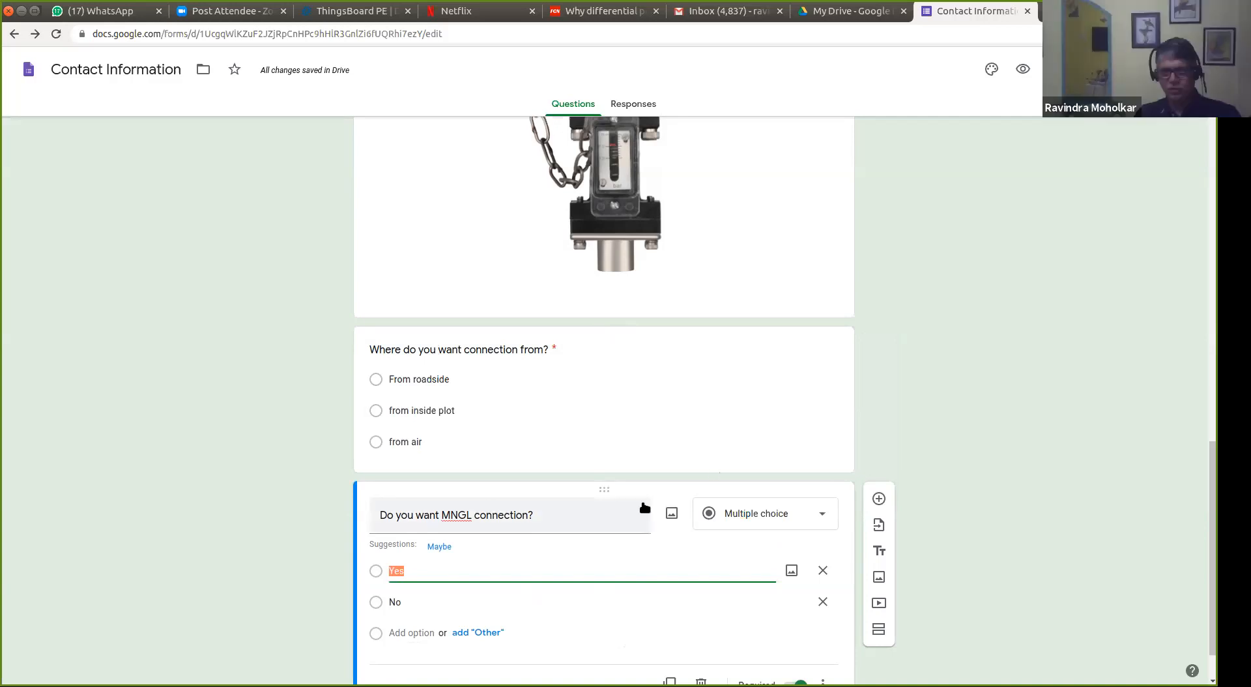
scroll(642, 509, up, 3)
scroll(642, 508, up, 15)
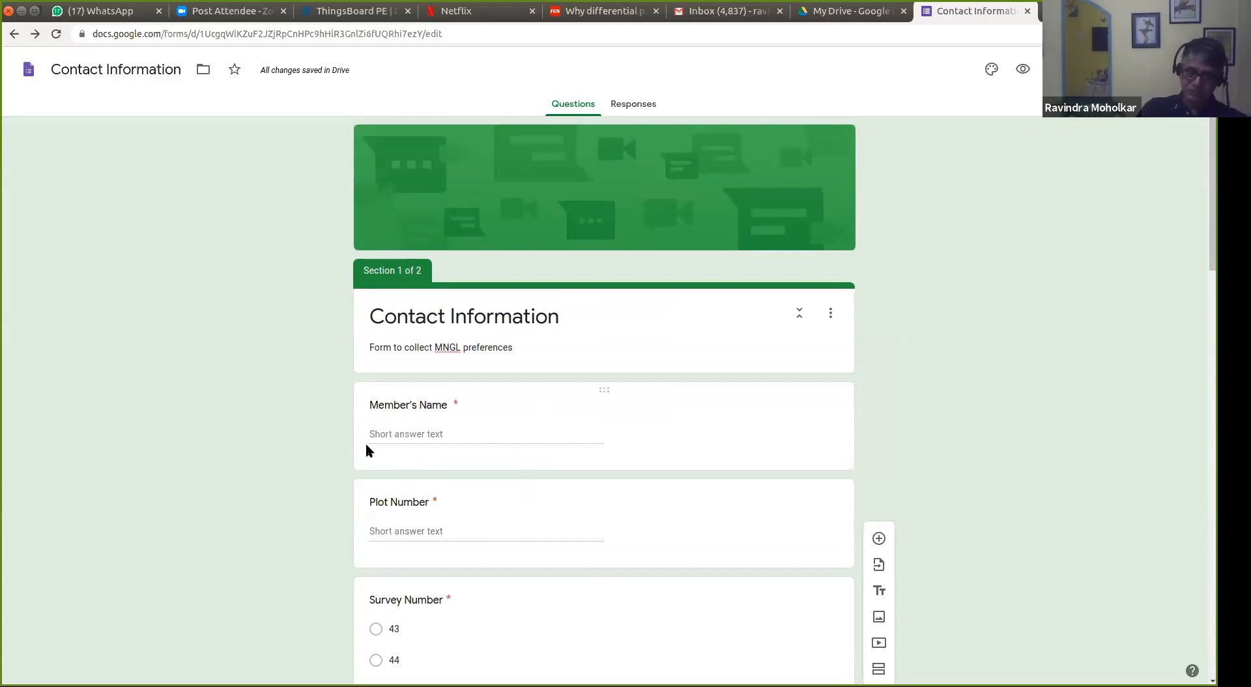
scroll(475, 524, down, 1)
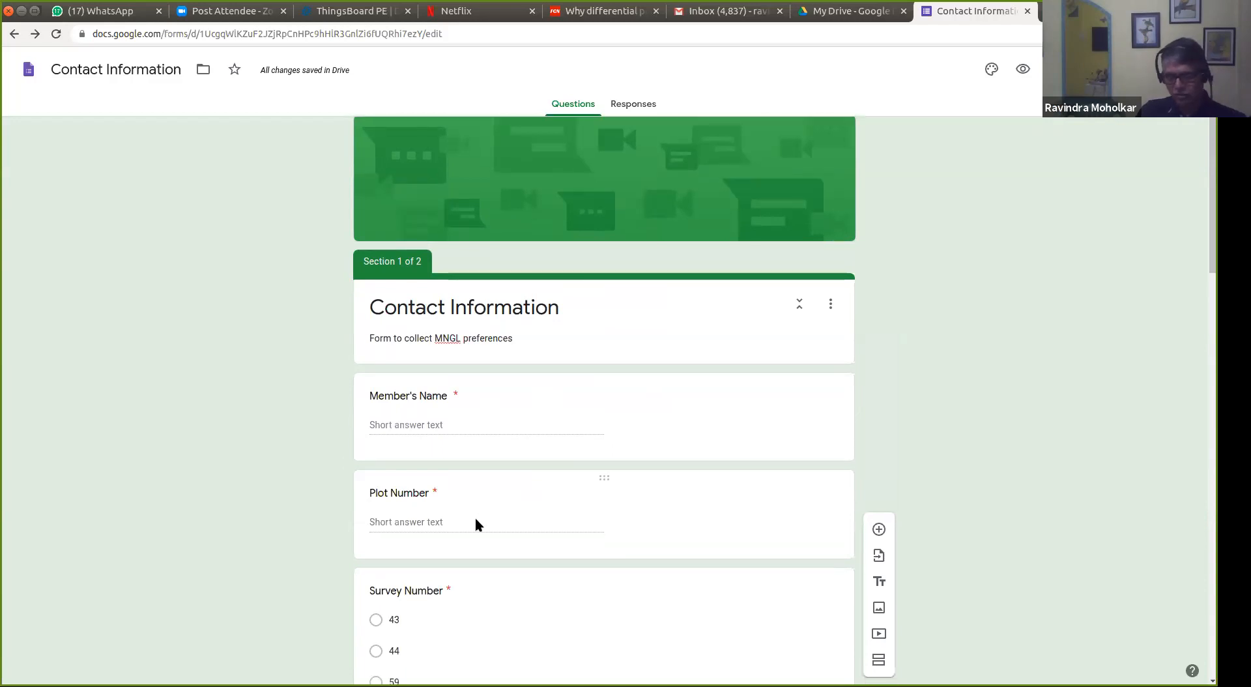
scroll(474, 517, down, 4)
scroll(572, 503, down, 4)
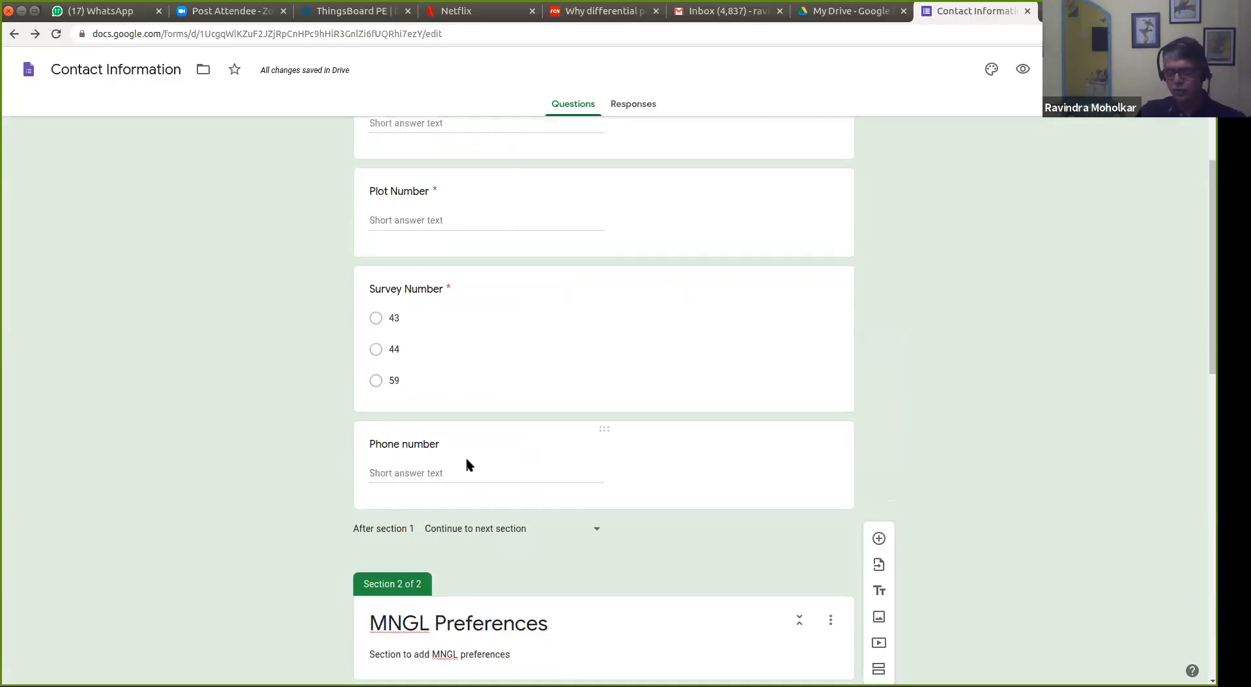
scroll(553, 448, down, 6)
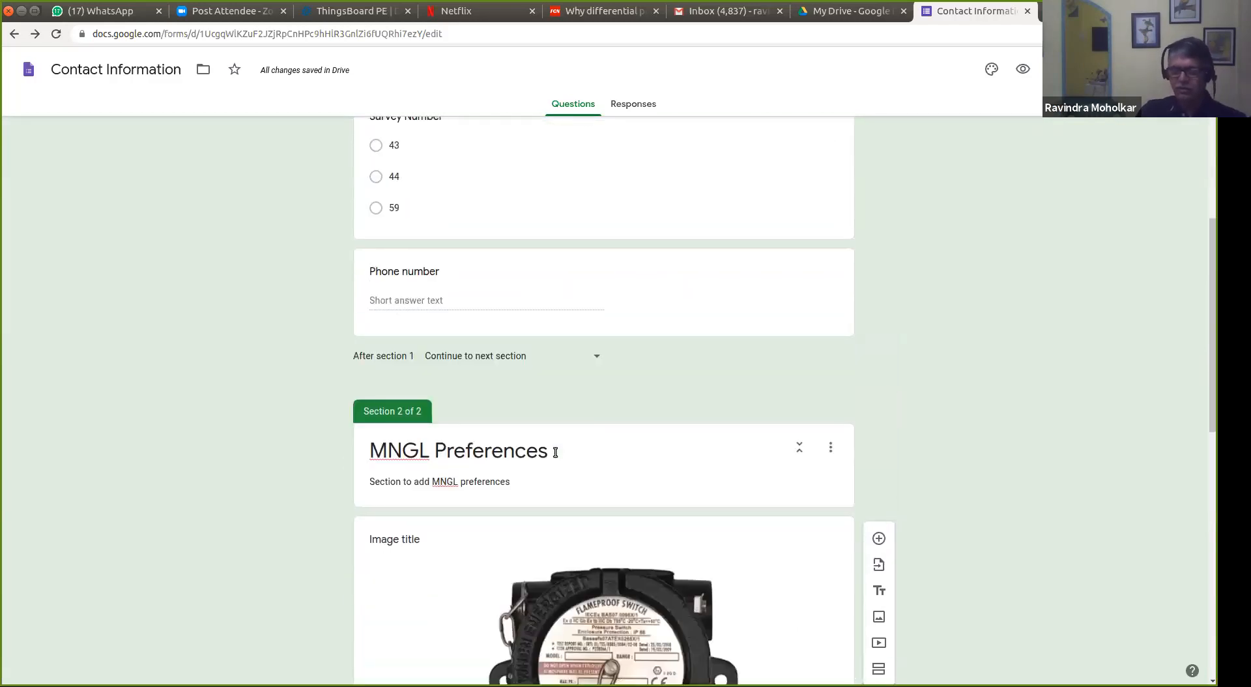
scroll(553, 448, down, 3)
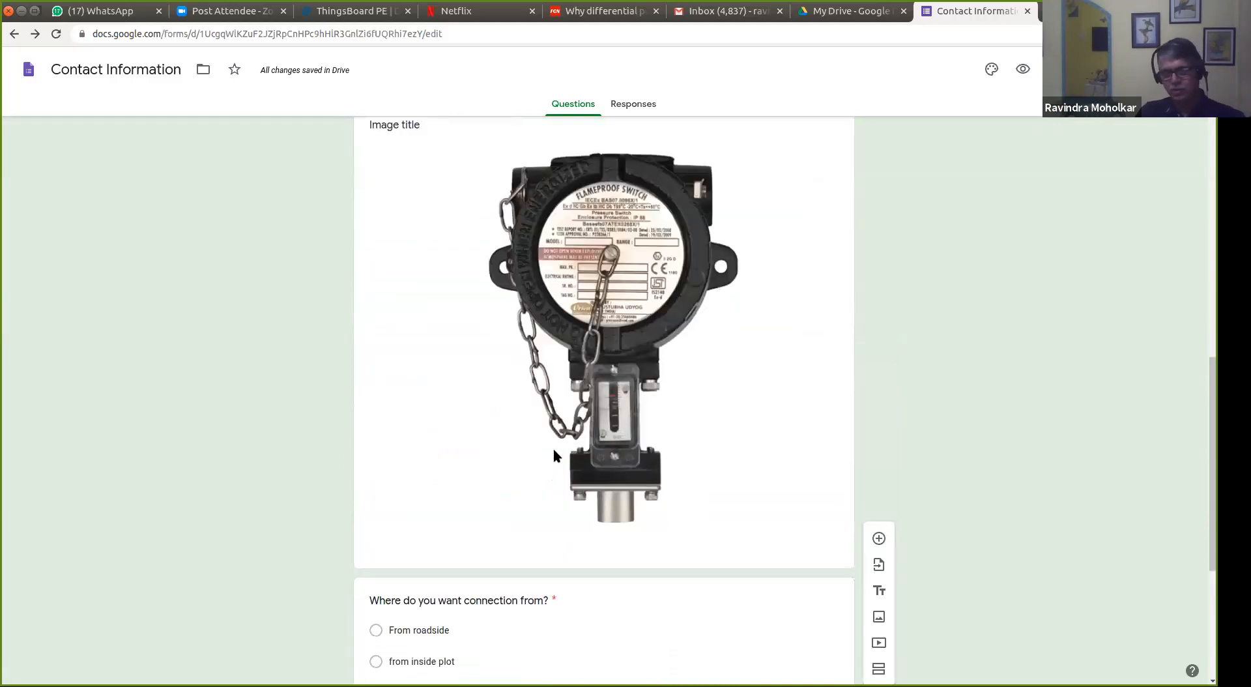
scroll(632, 485, down, 5)
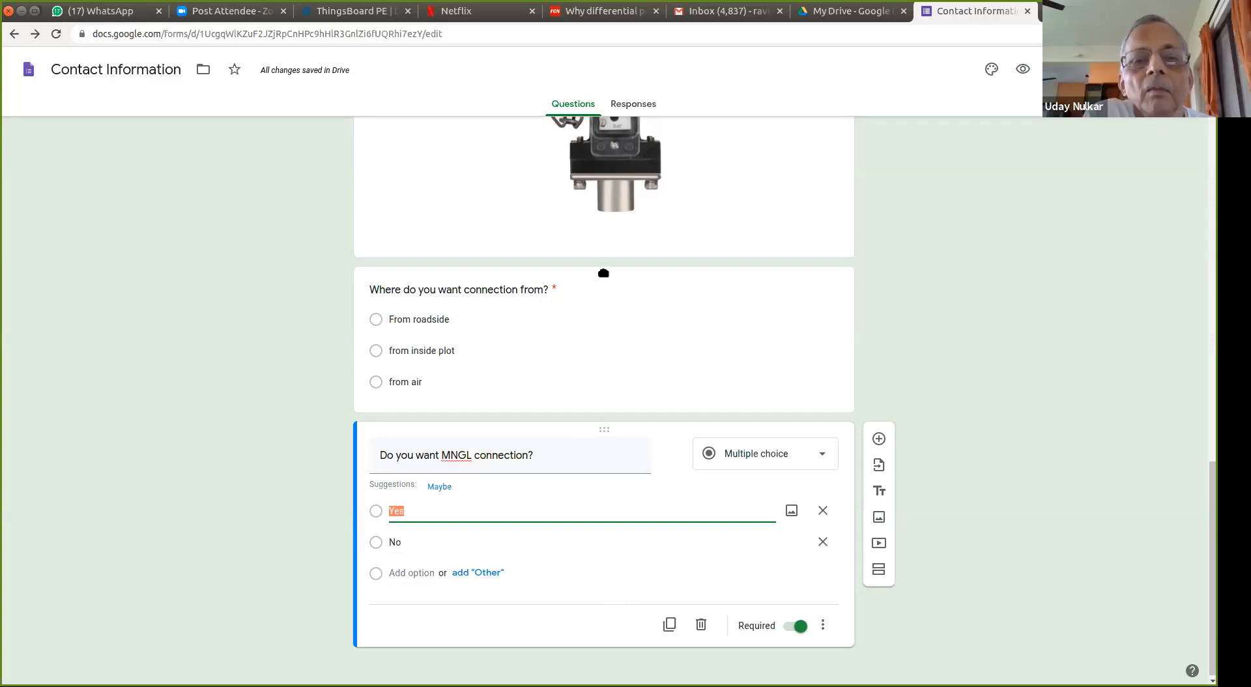
Step: Move the "Where do you want connection from?" question below the "Do you want MNGL connection?" question
drag(603, 273, 620, 534)
drag(624, 599, 624, 595)
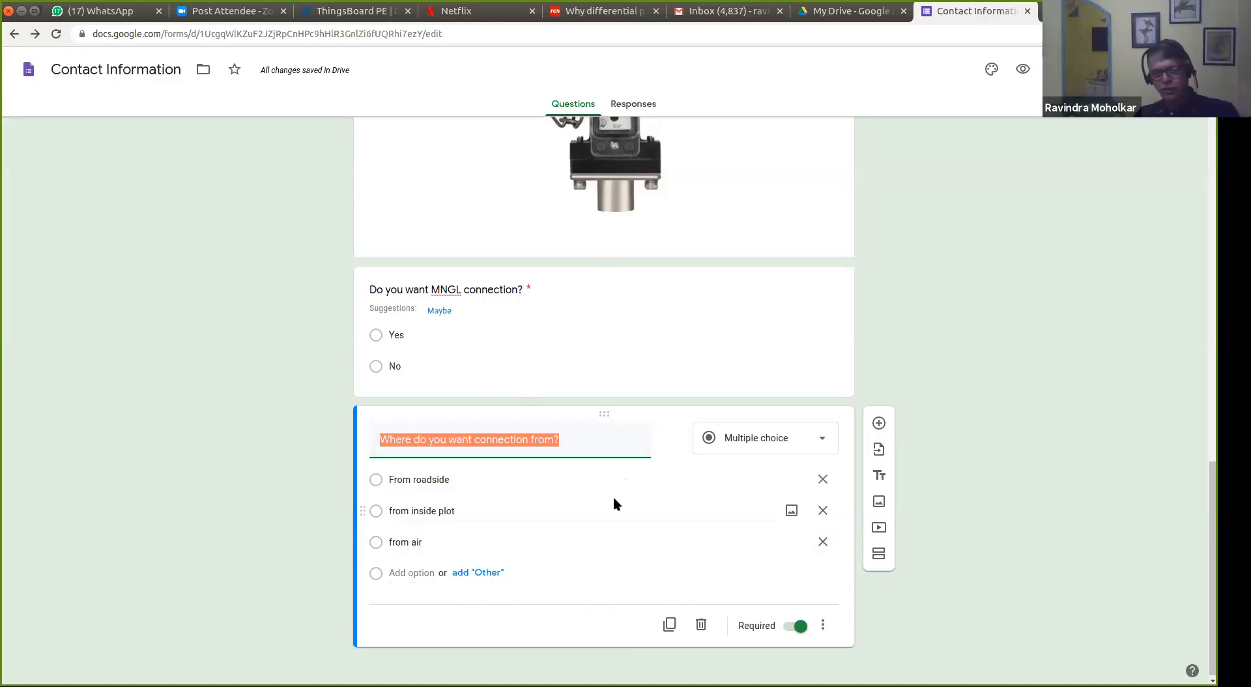
click(600, 328)
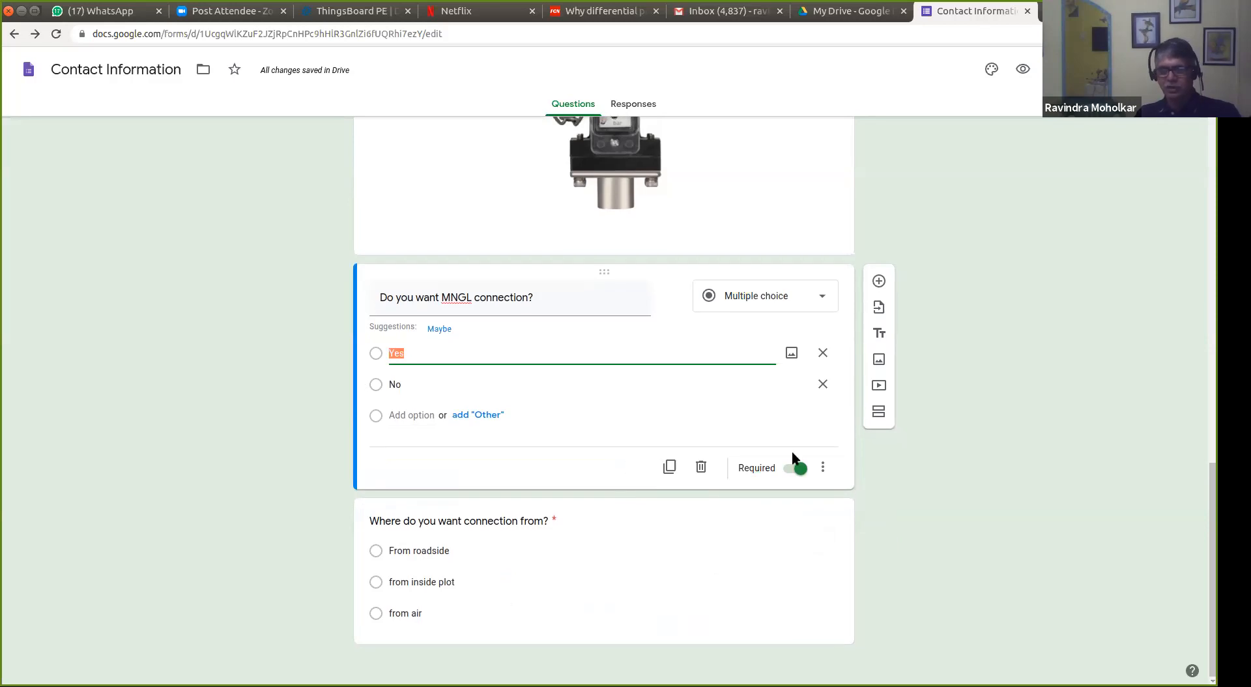
click(743, 561)
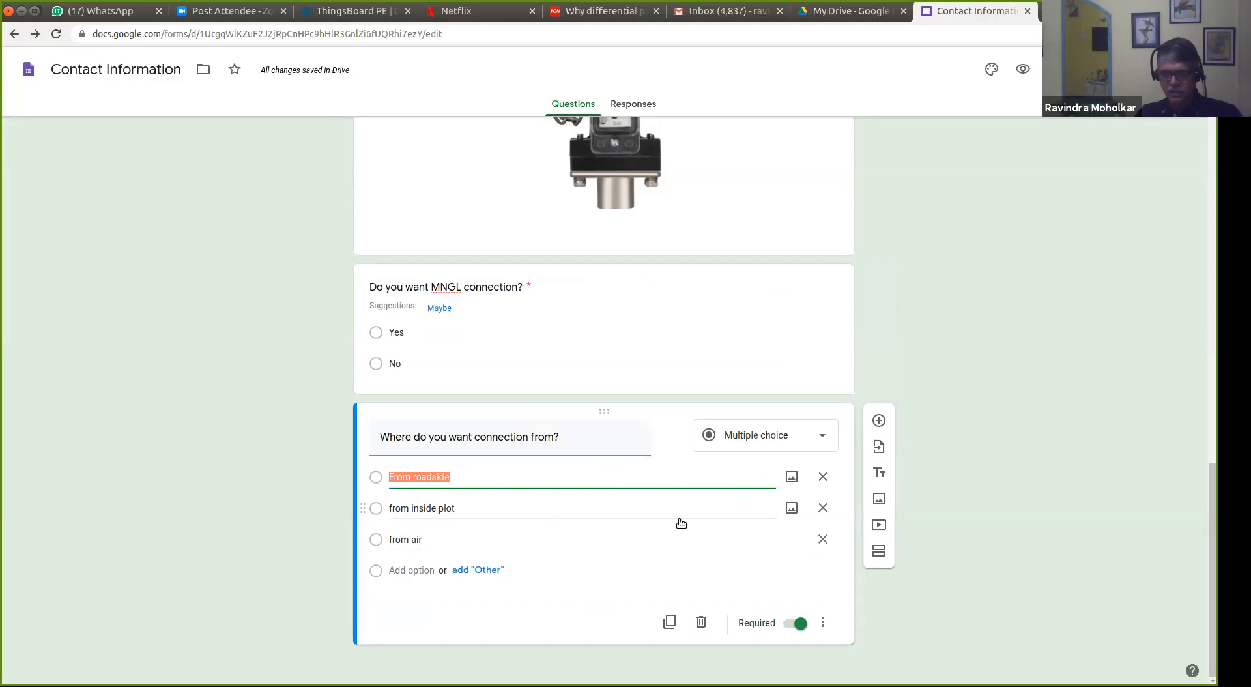
Step: Add a section at the end of the form titled "Thank you" with the description "Thanks for your valuable feedback"
click(878, 552)
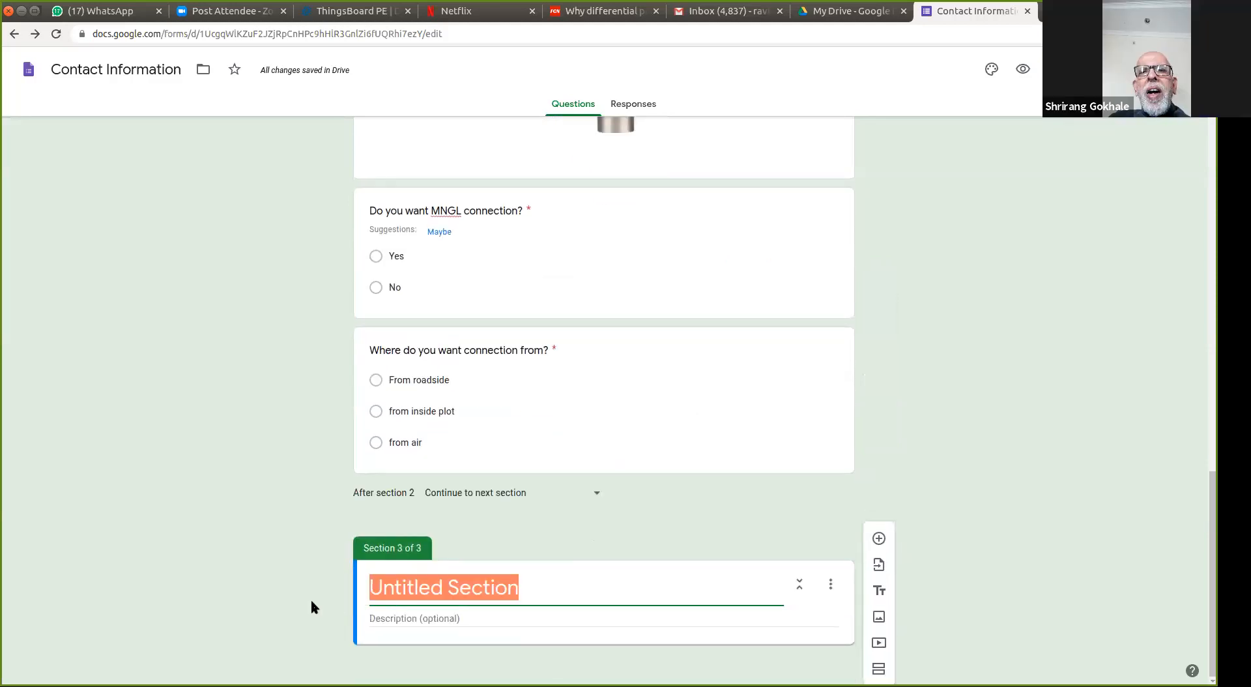
text(Thank you)
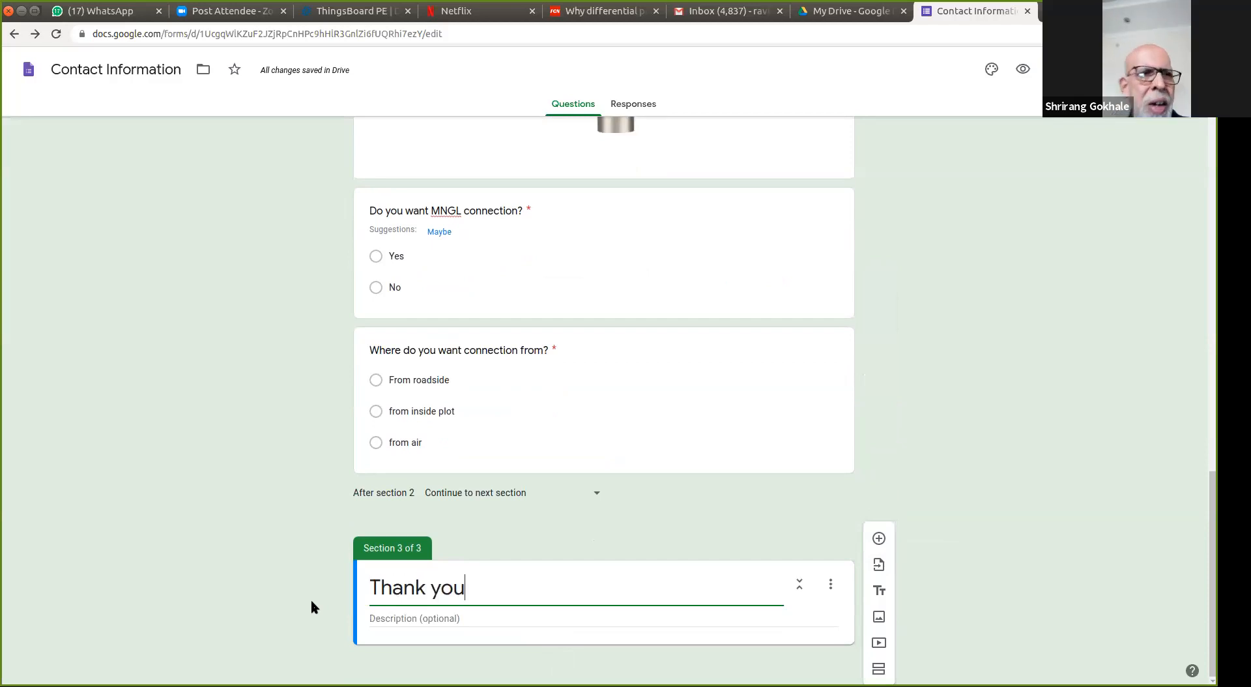
click(440, 616)
text(Than)
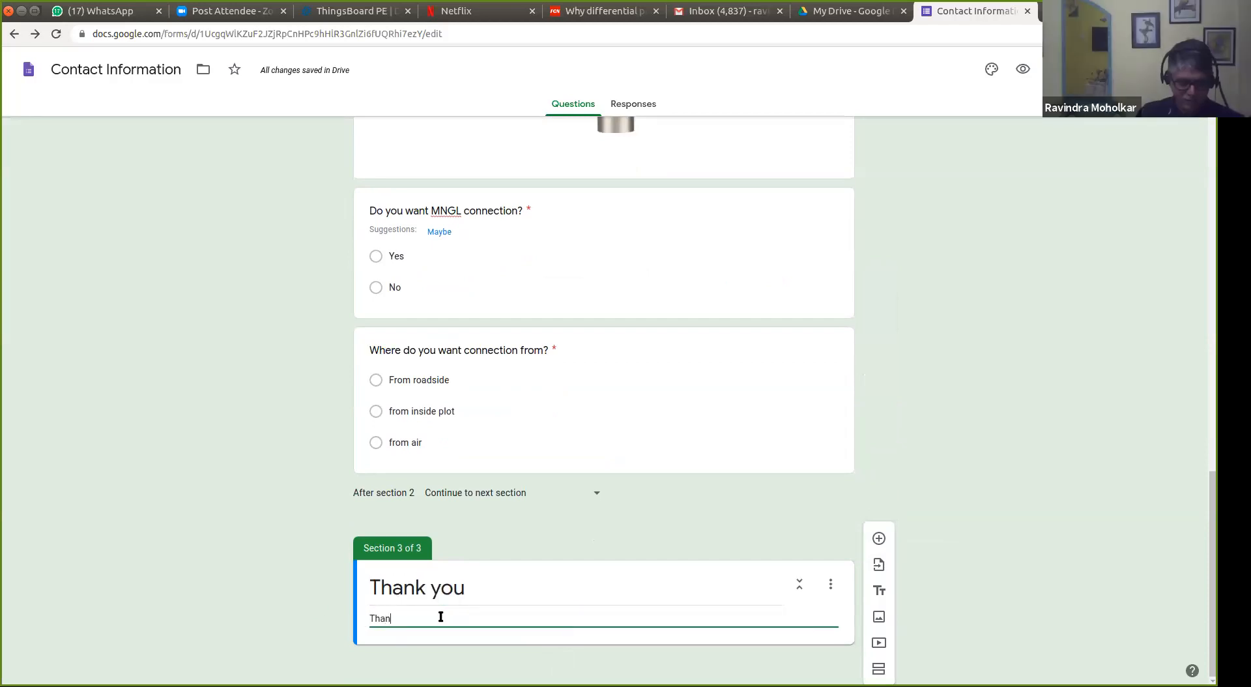
text(ks for your)
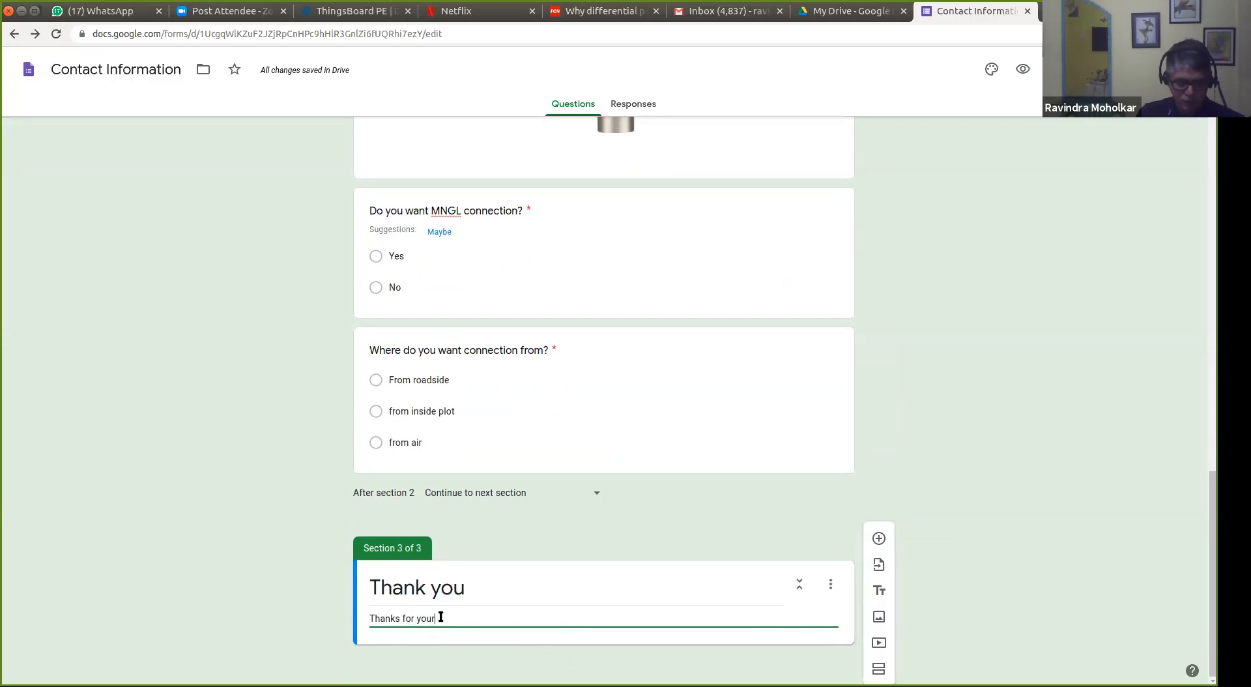
text( valuable feedback)
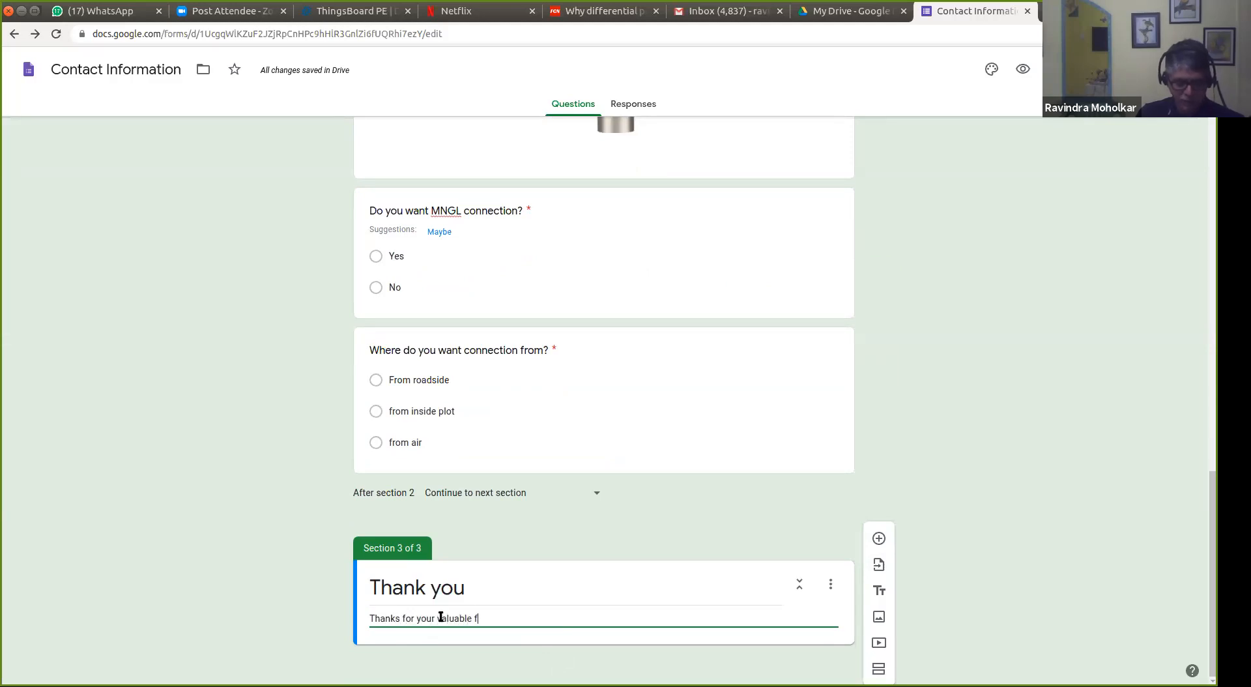
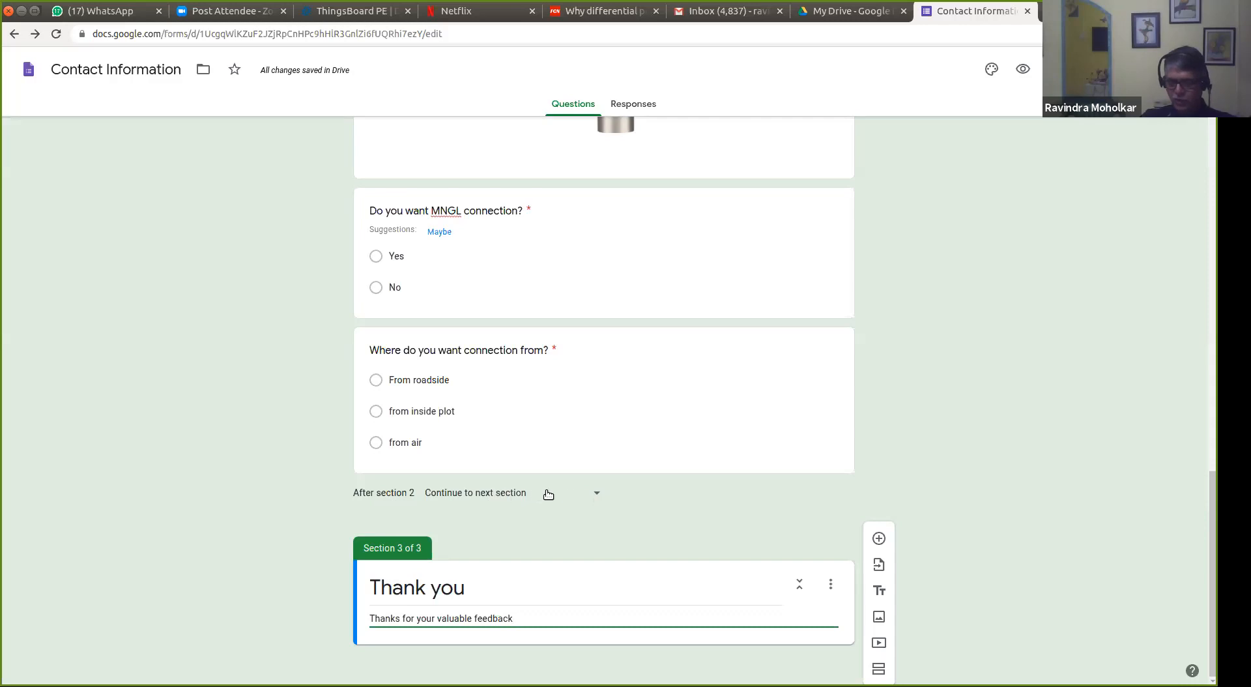
Step: Set the navigation after section 2 to "Go to section 3 (Thank you)"
click(599, 496)
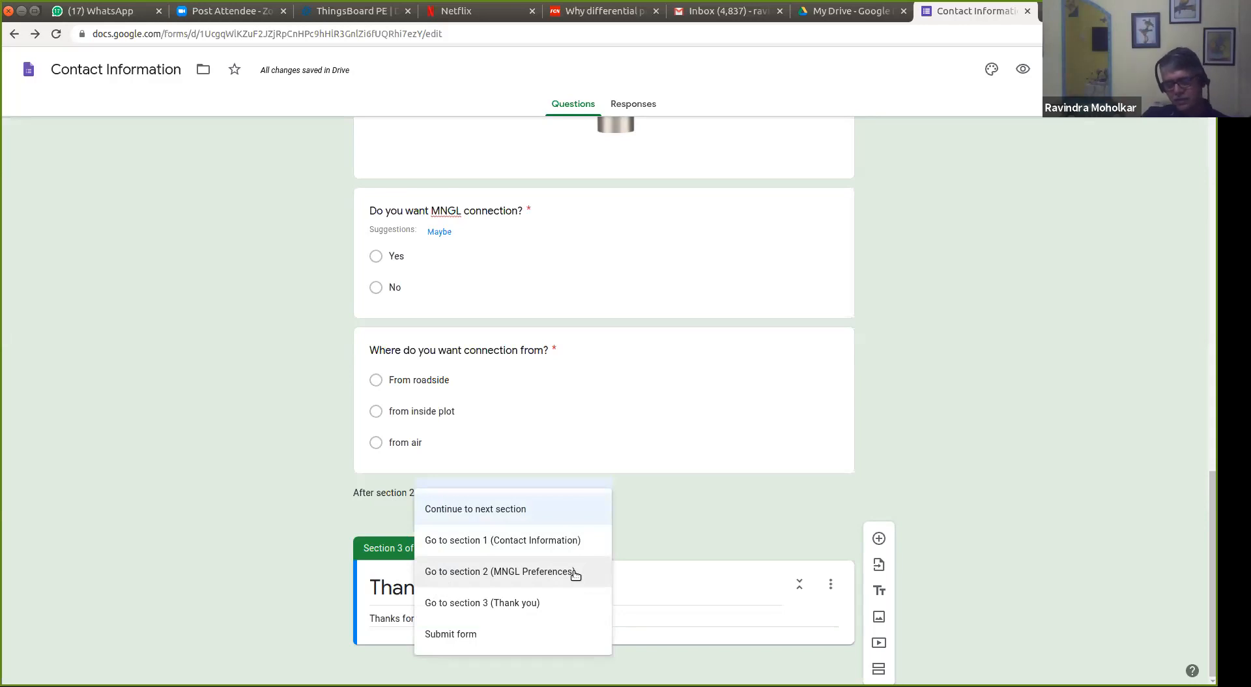
click(554, 604)
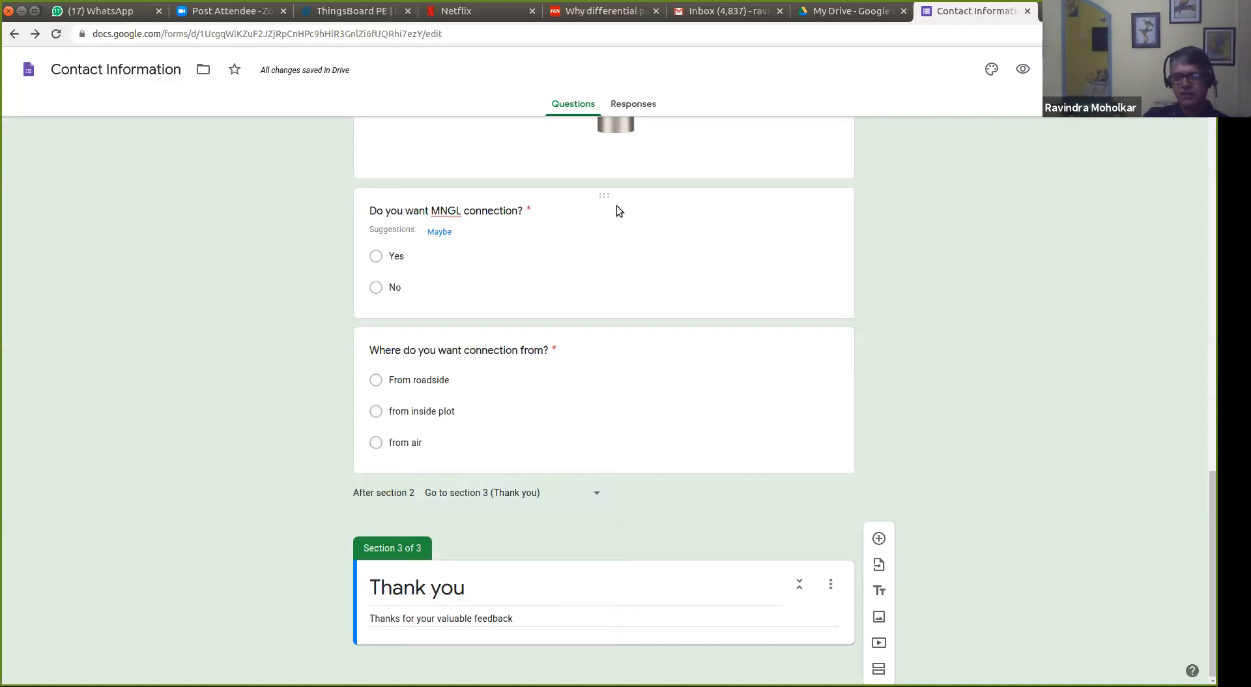
Step: Enable section branching by answer on "Do you want MNGL connection?" and route the "No" option to section 3 (Thank you)
click(595, 241)
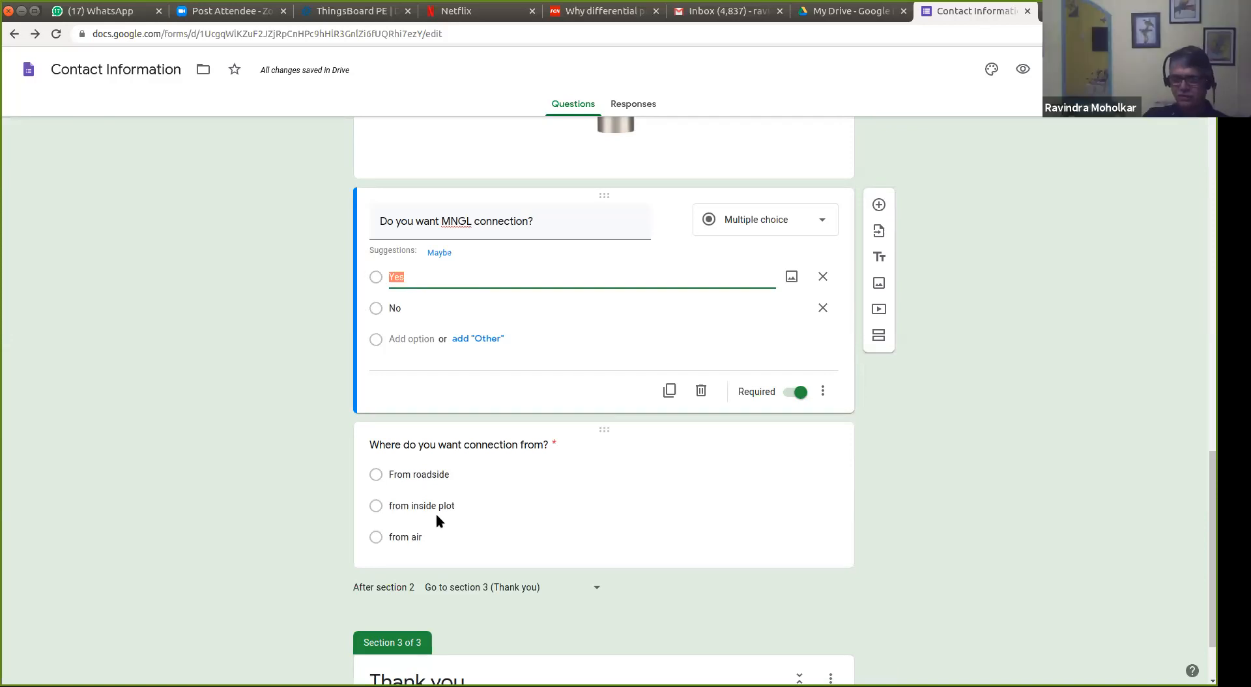
click(824, 391)
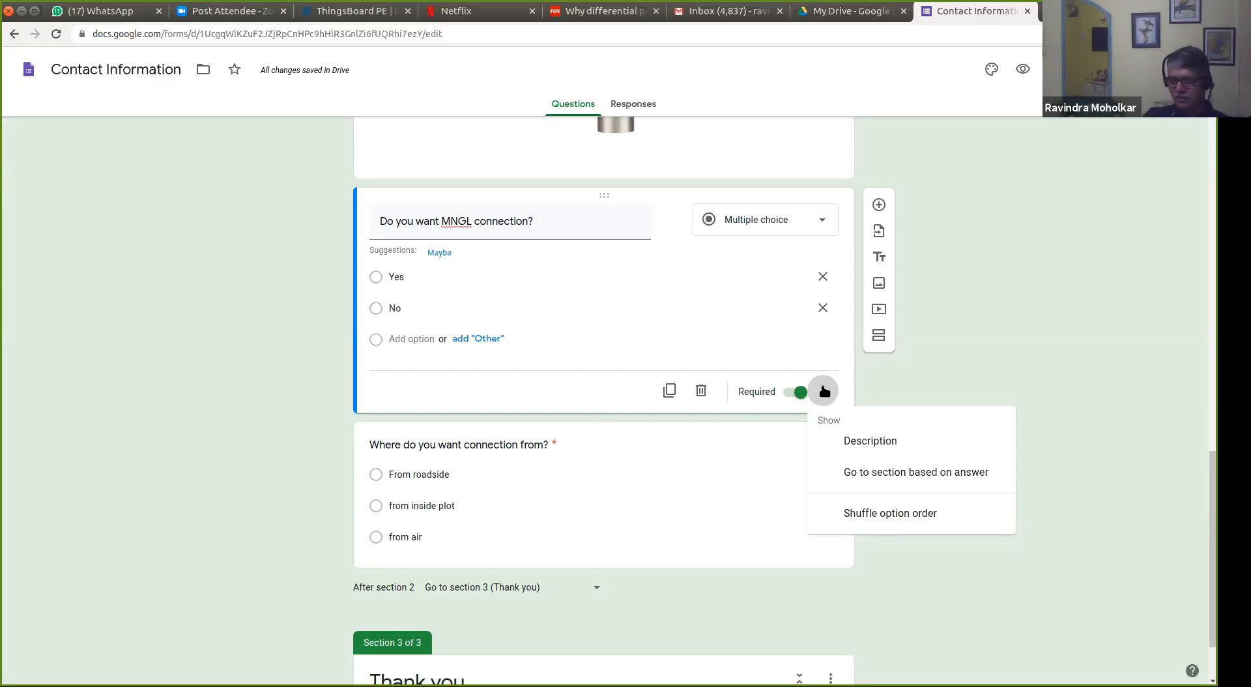
click(865, 473)
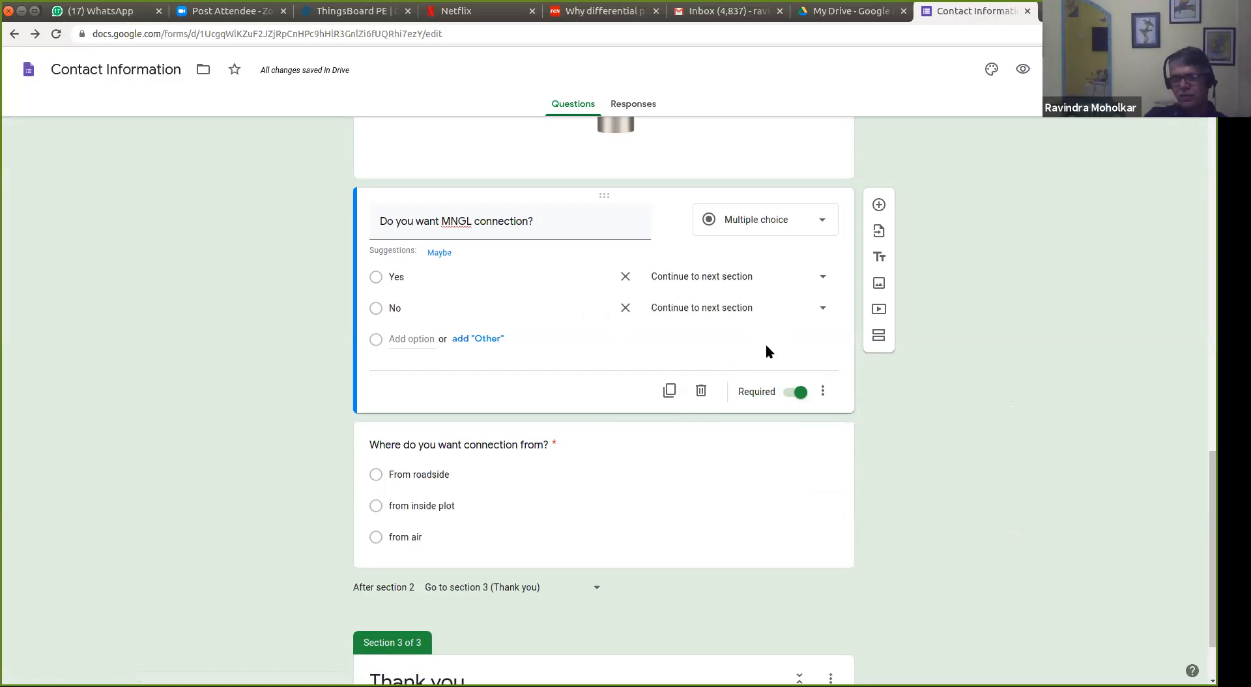
click(822, 278)
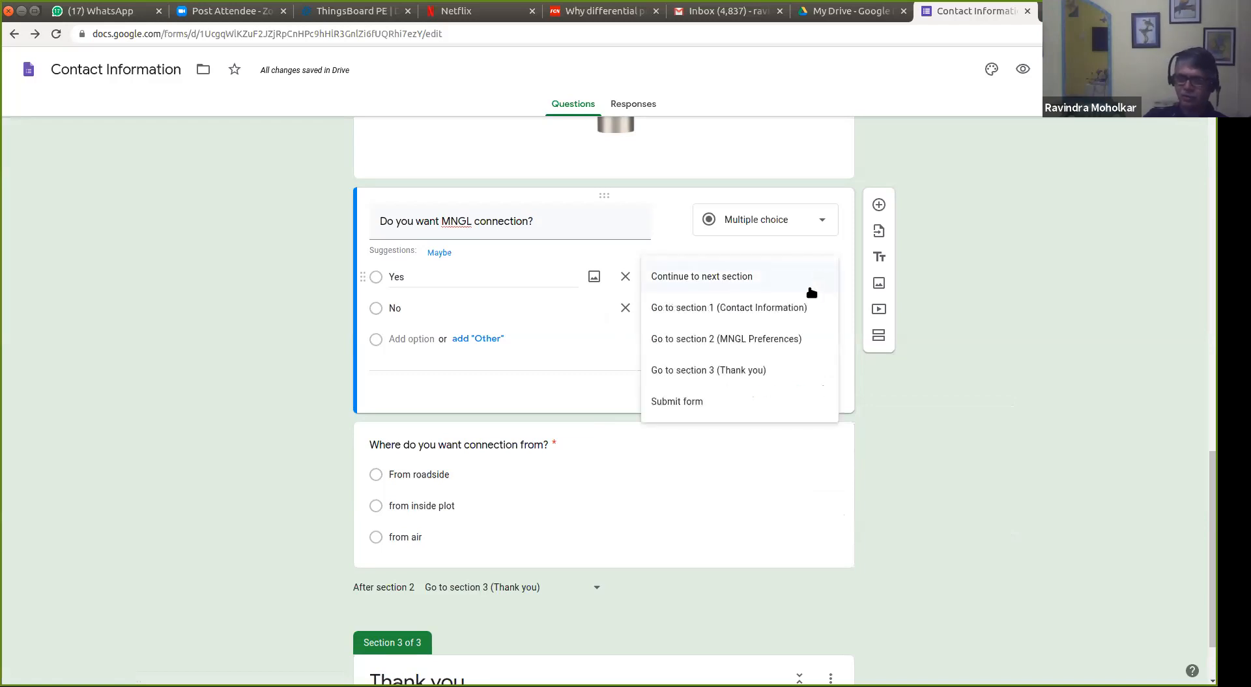
click(934, 437)
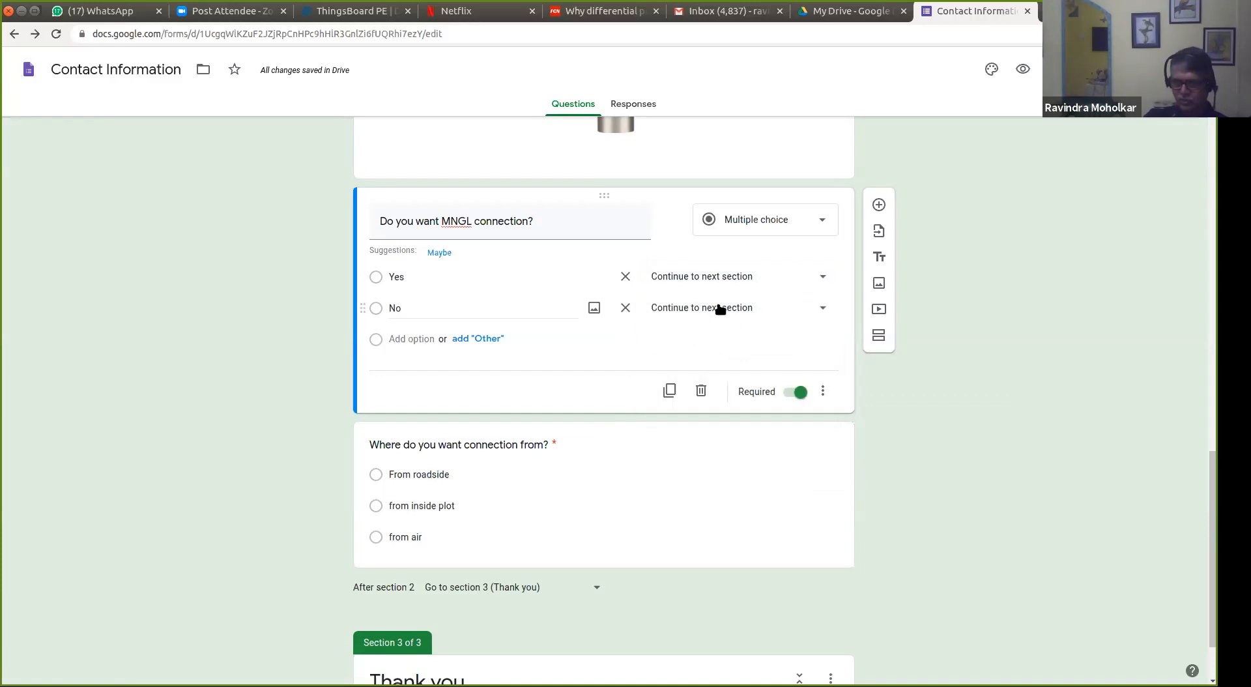
click(824, 310)
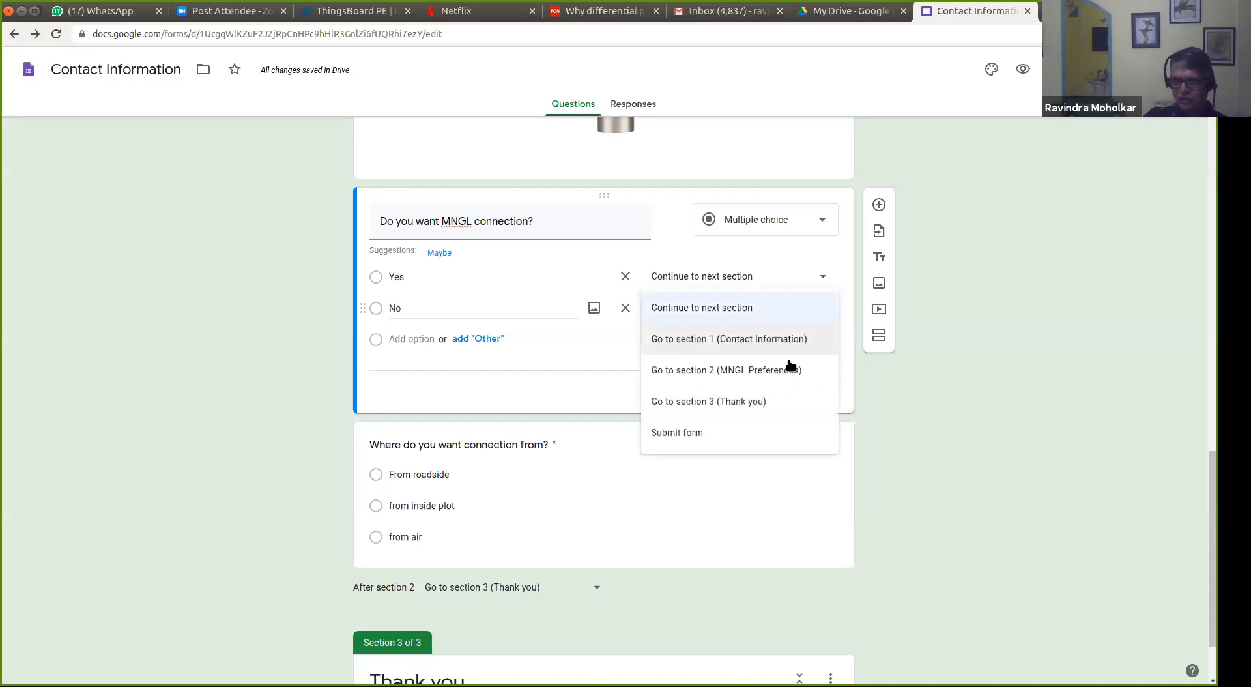
click(763, 400)
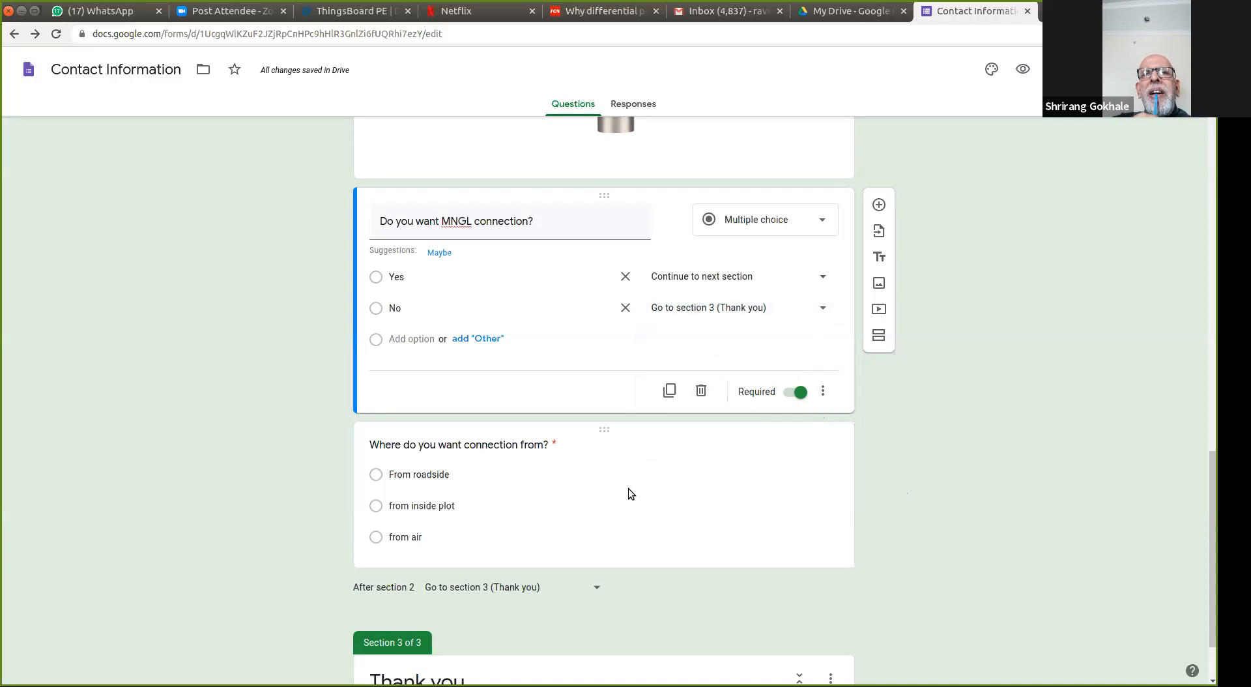
Step: Review the form from the connection source question and Thank you section back to the Member's Name and Plot Number questions
click(705, 499)
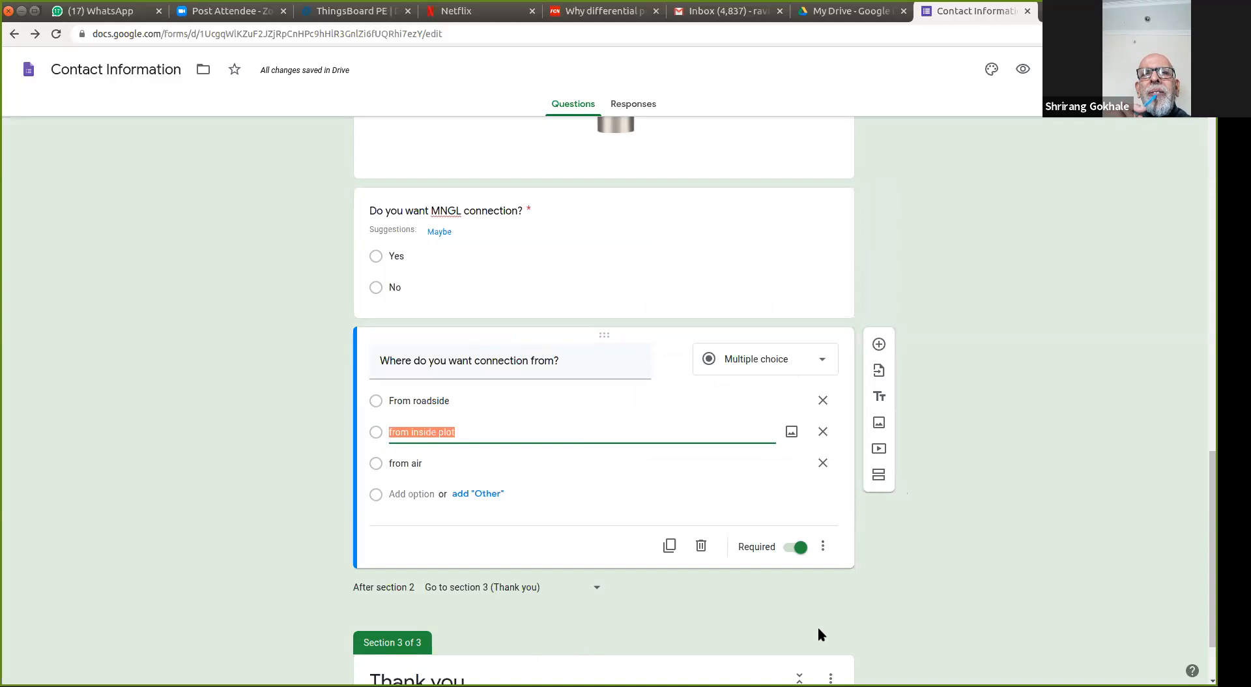
scroll(819, 627, down, 3)
click(613, 596)
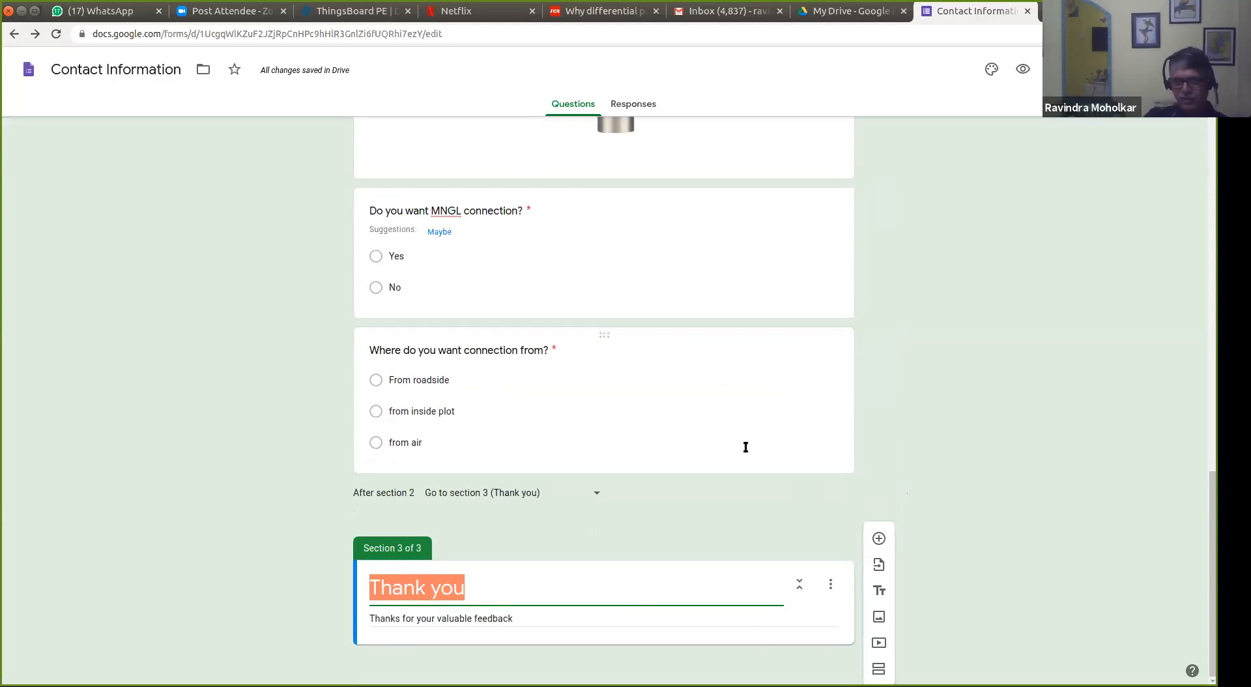
scroll(745, 447, up, 10)
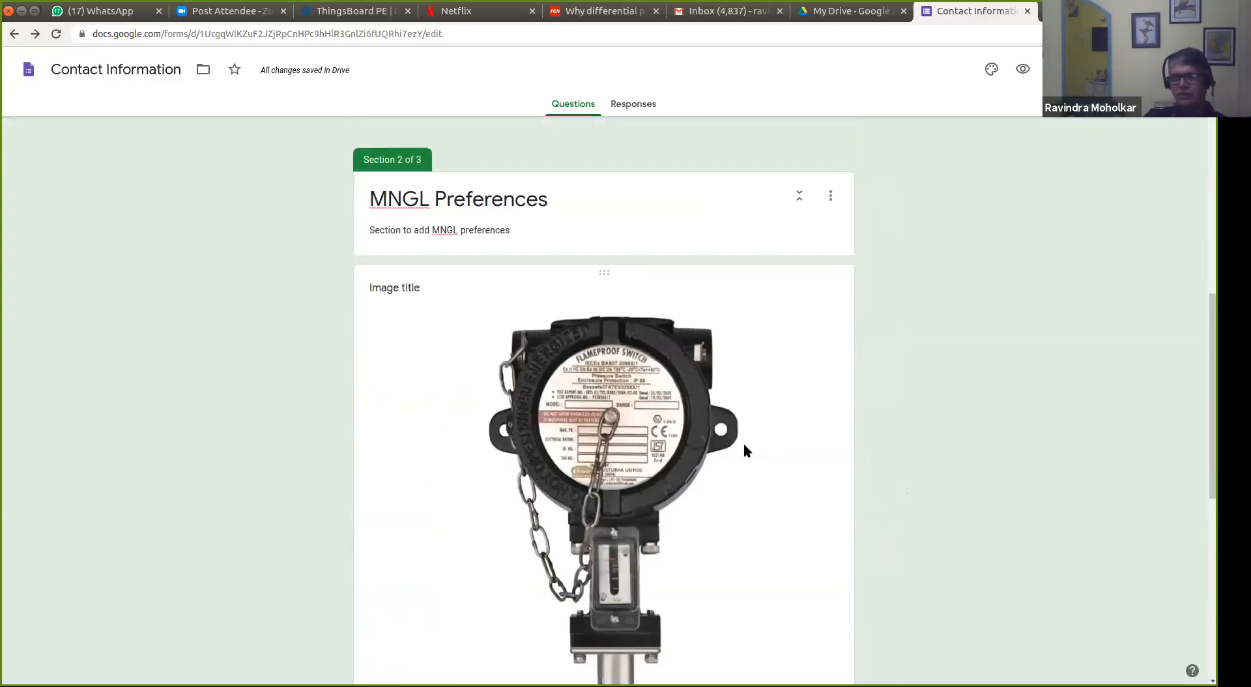
scroll(745, 446, up, 7)
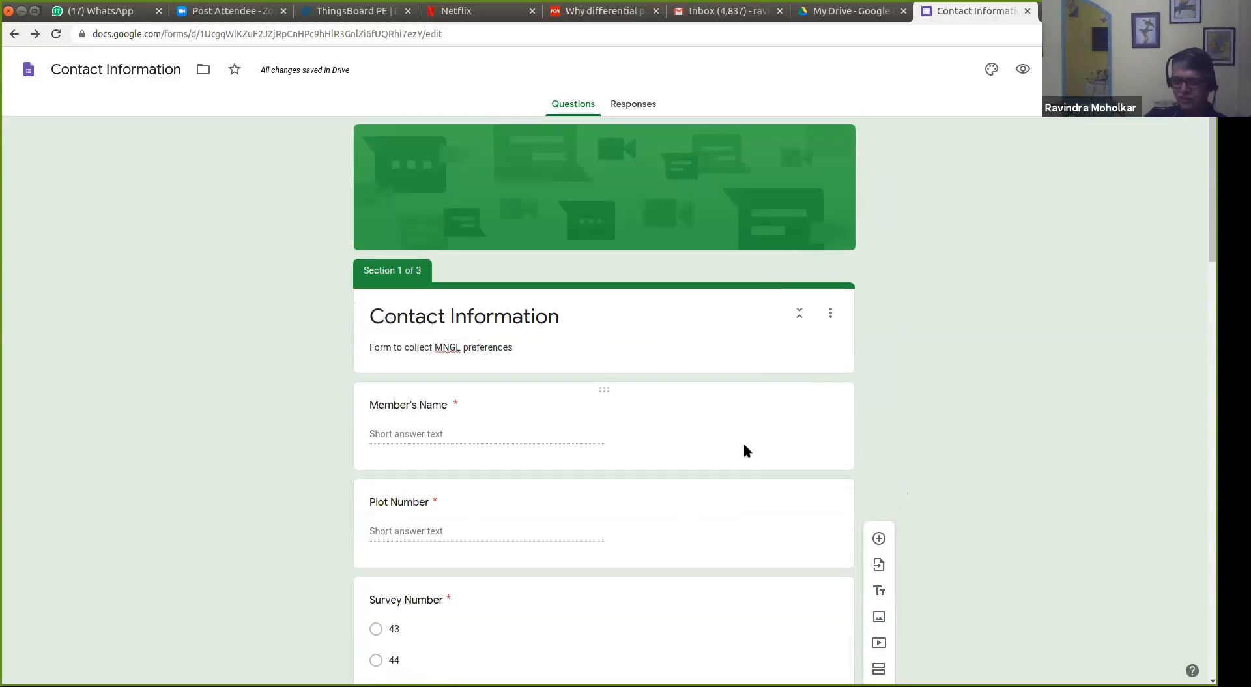
click(681, 410)
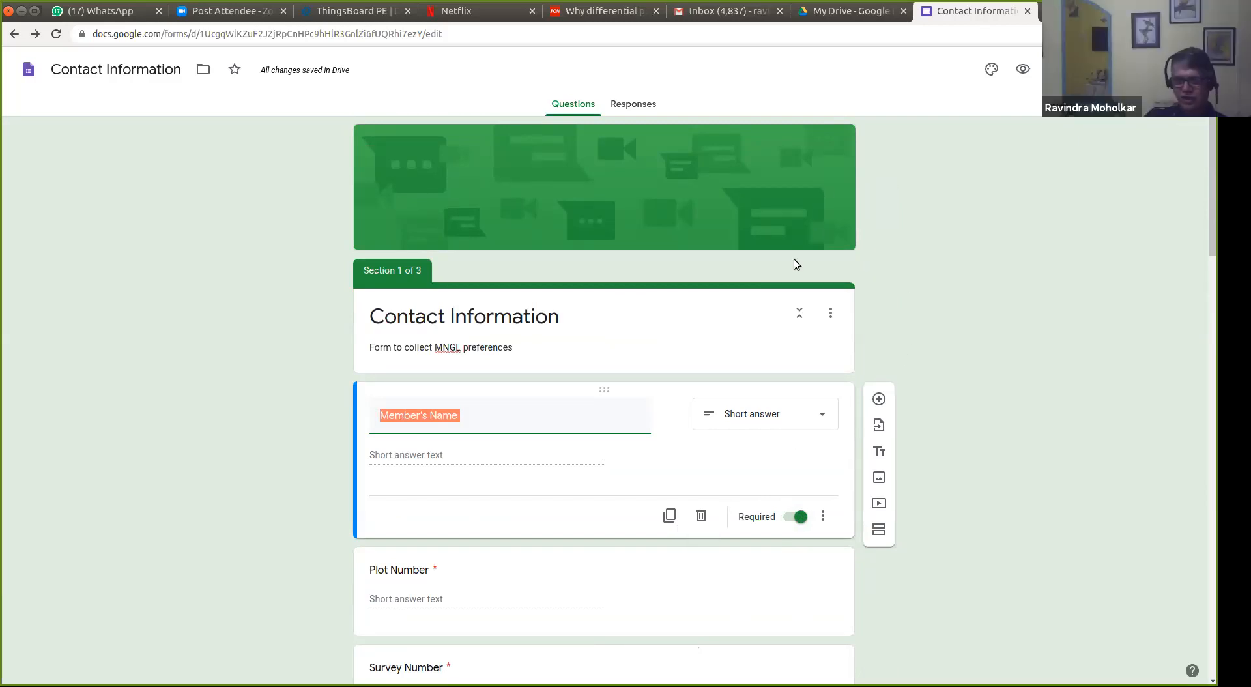
click(755, 579)
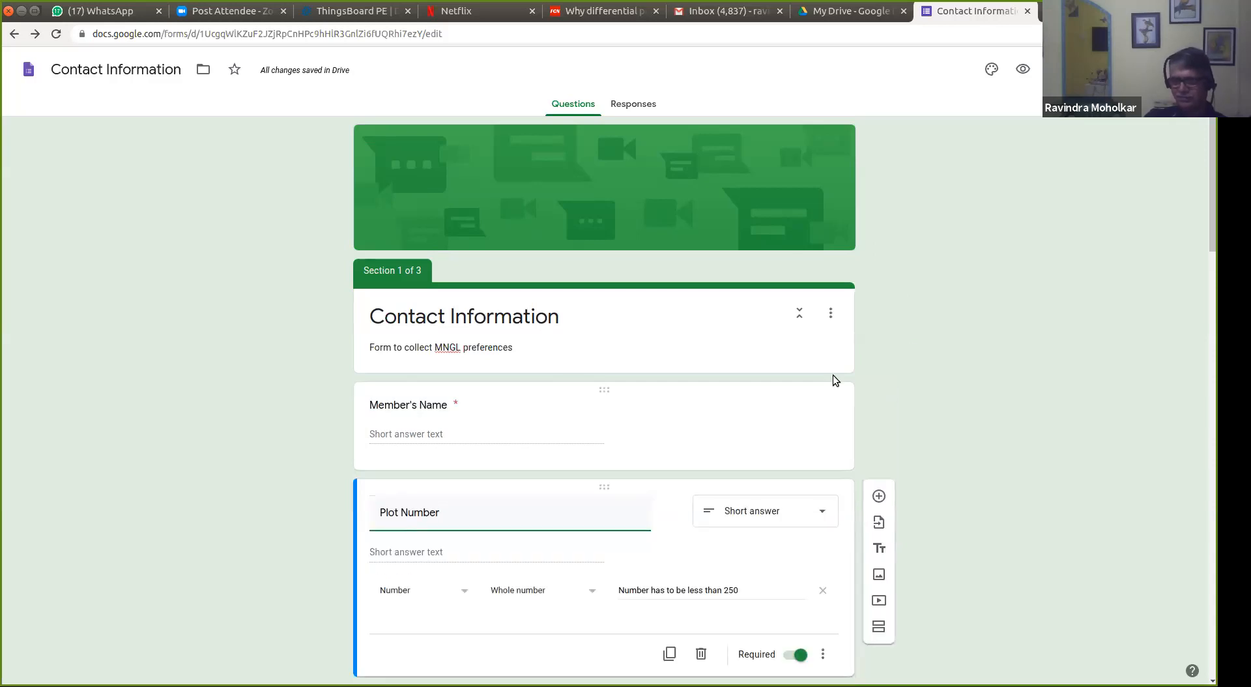
Step: Open the form preview, enter the member's name and plot number, and select survey number 59
click(1023, 70)
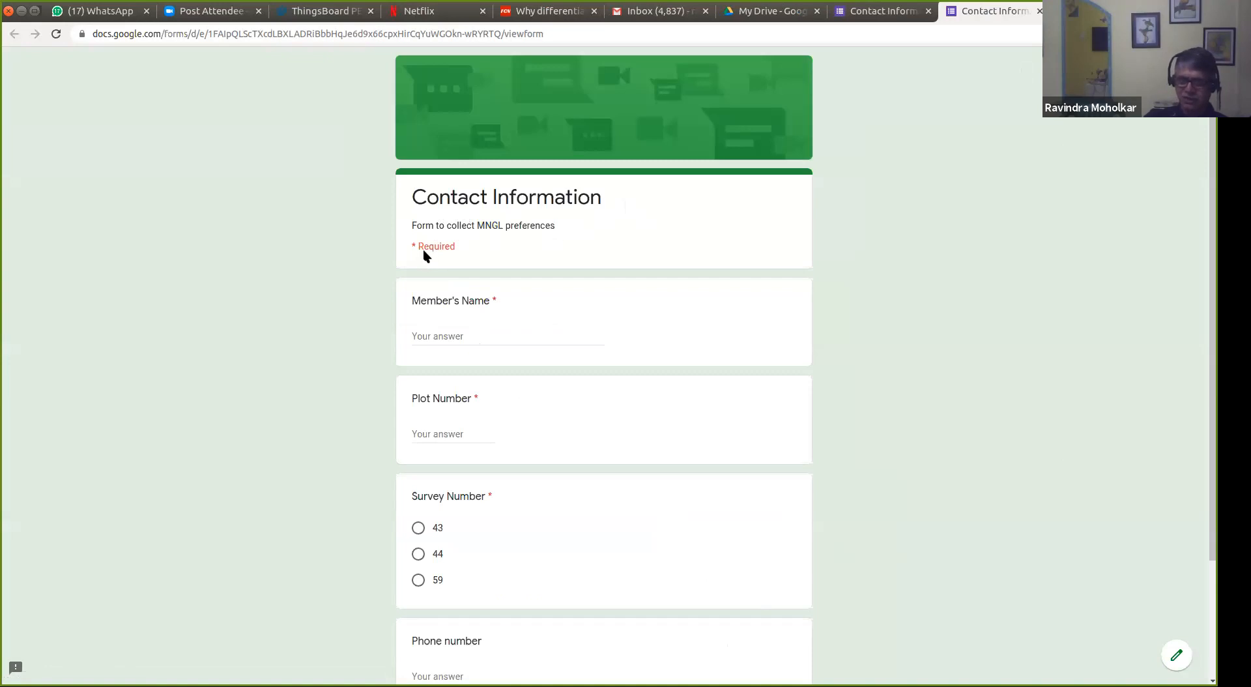
click(444, 336)
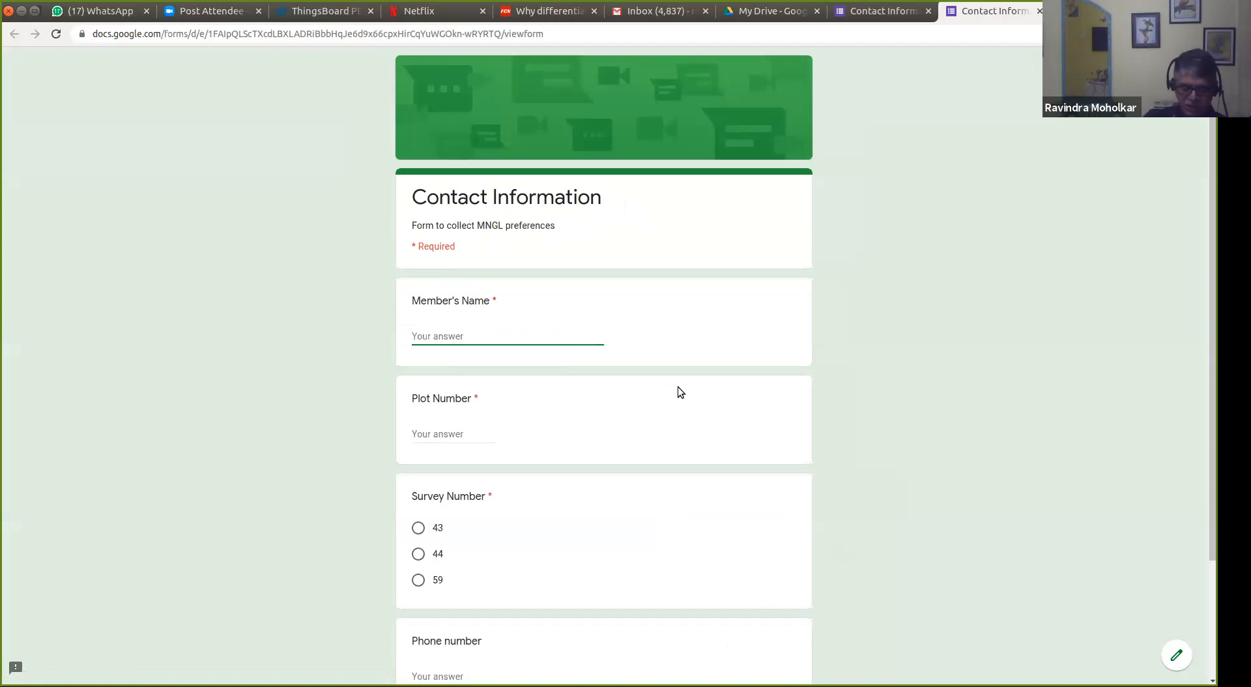
text(Moholkar)
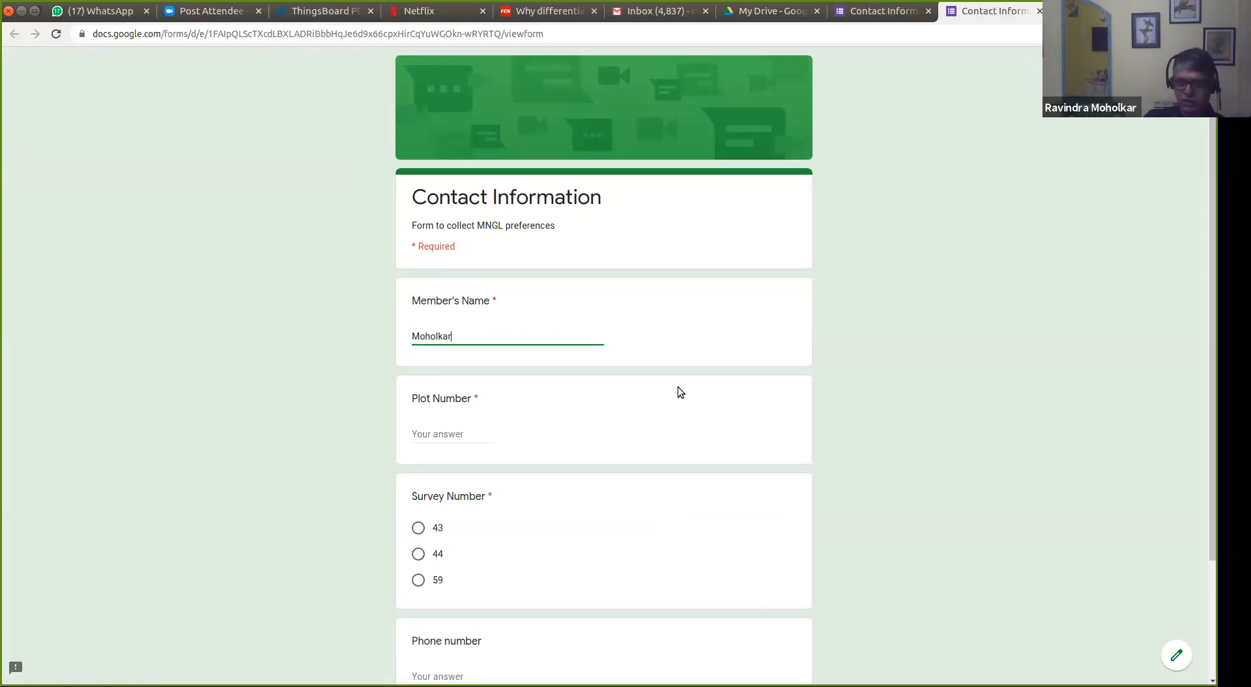
click(452, 433)
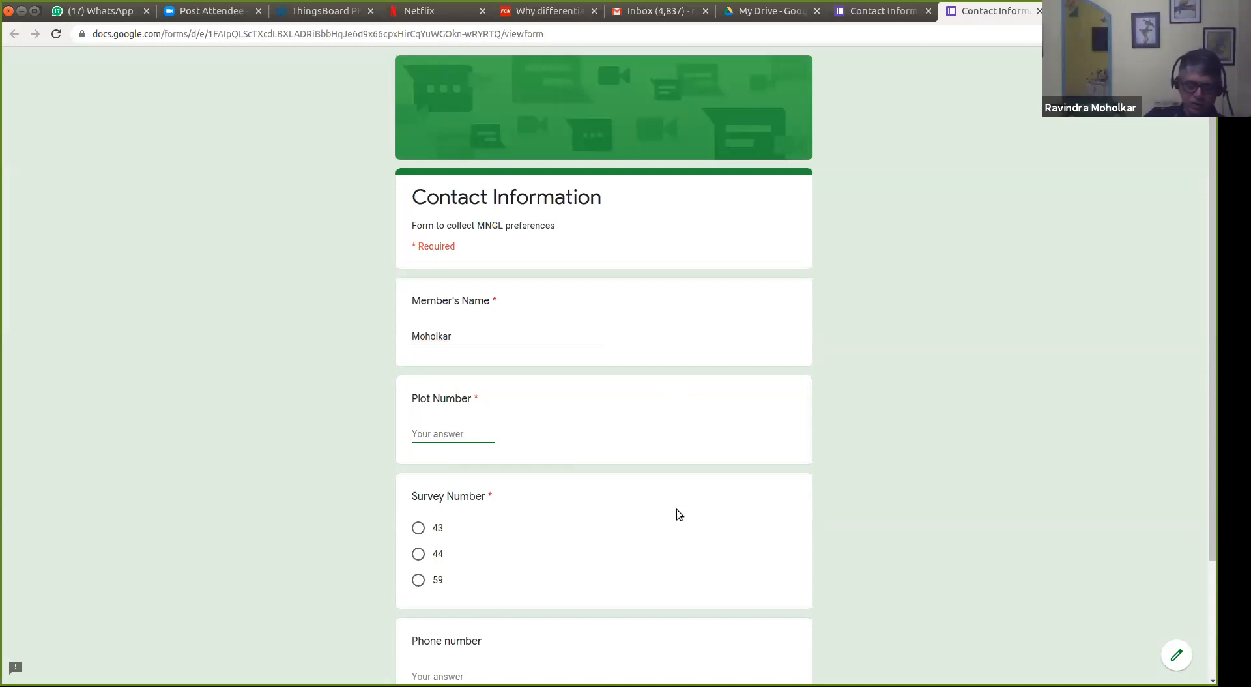
click(542, 523)
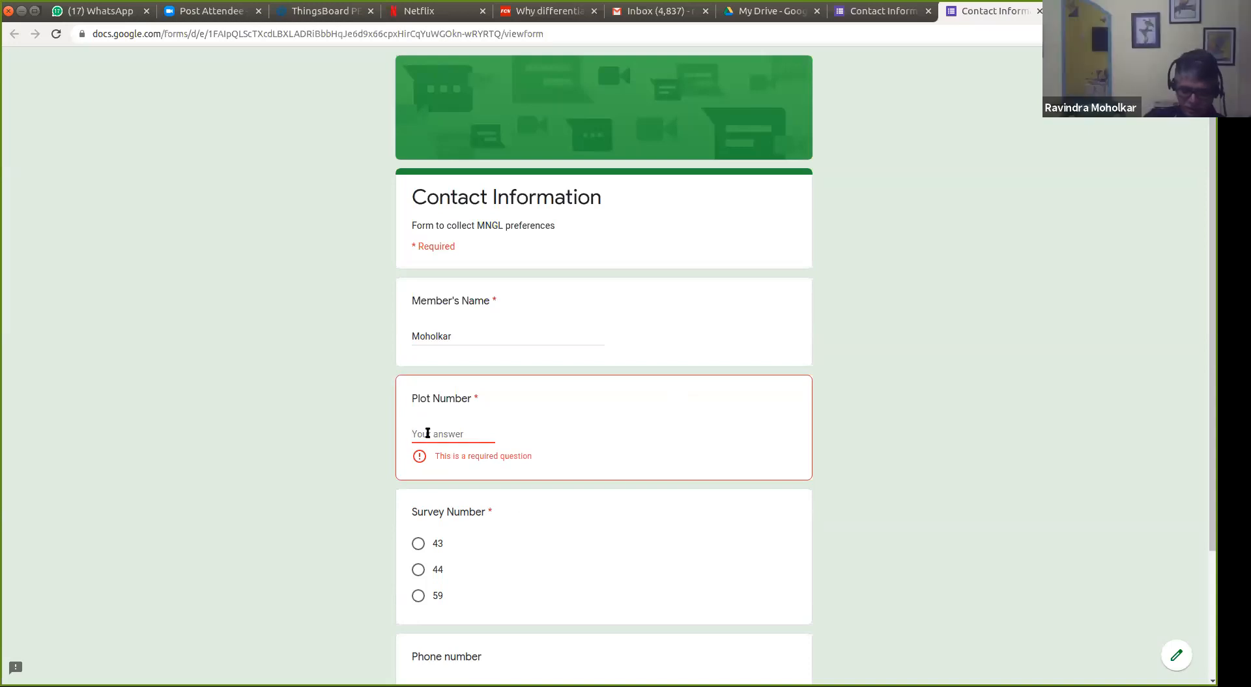
text(9)
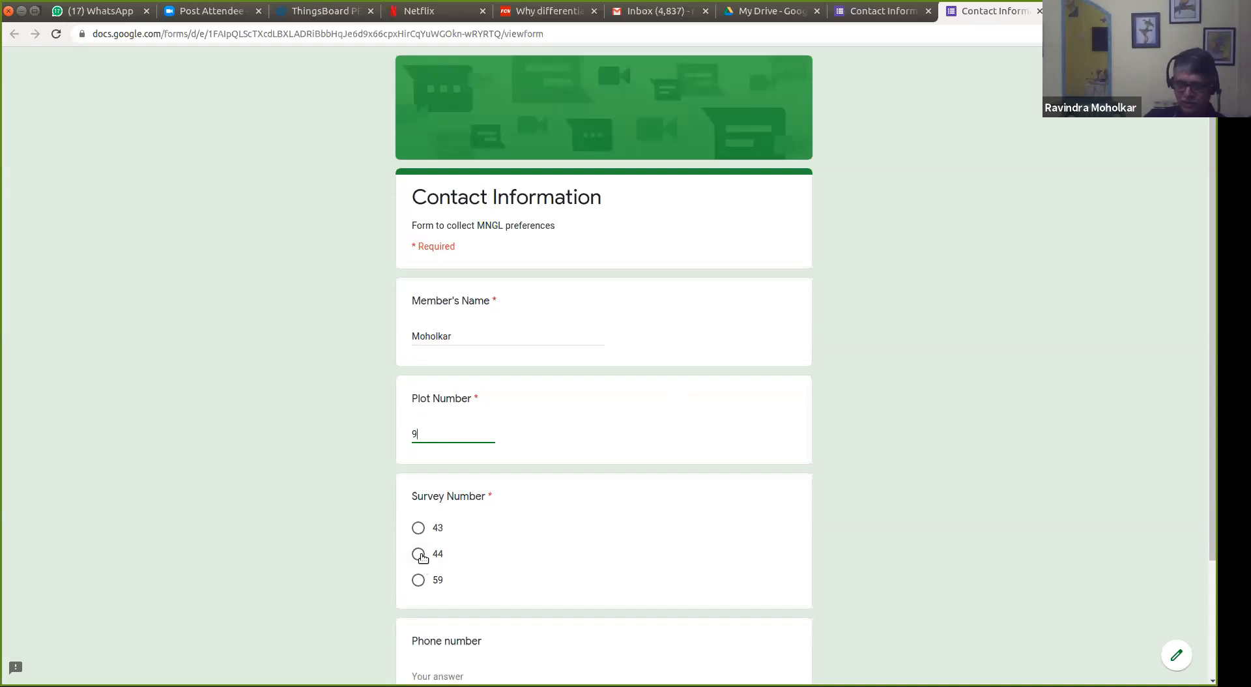
click(417, 581)
scroll(666, 552, down, 3)
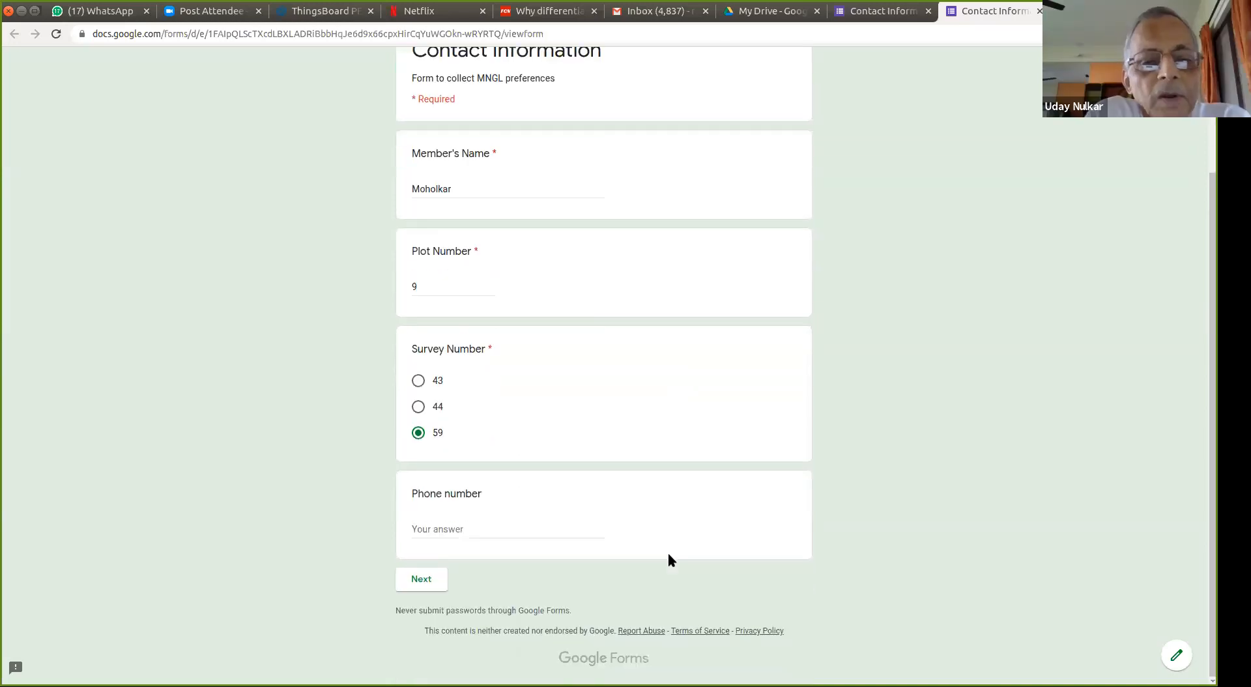
Step: Replace the plot number with 345 in the preview, with 59 selected as the survey number
scroll(667, 552, up, 3)
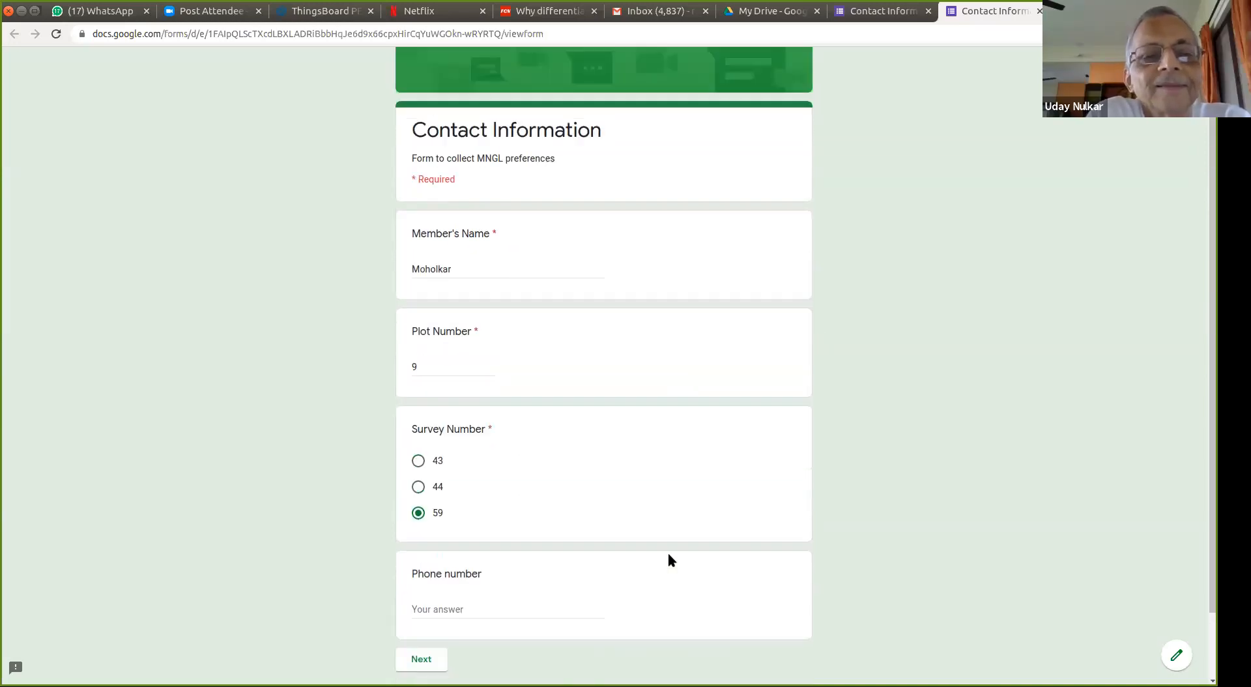
drag(427, 423, 392, 423)
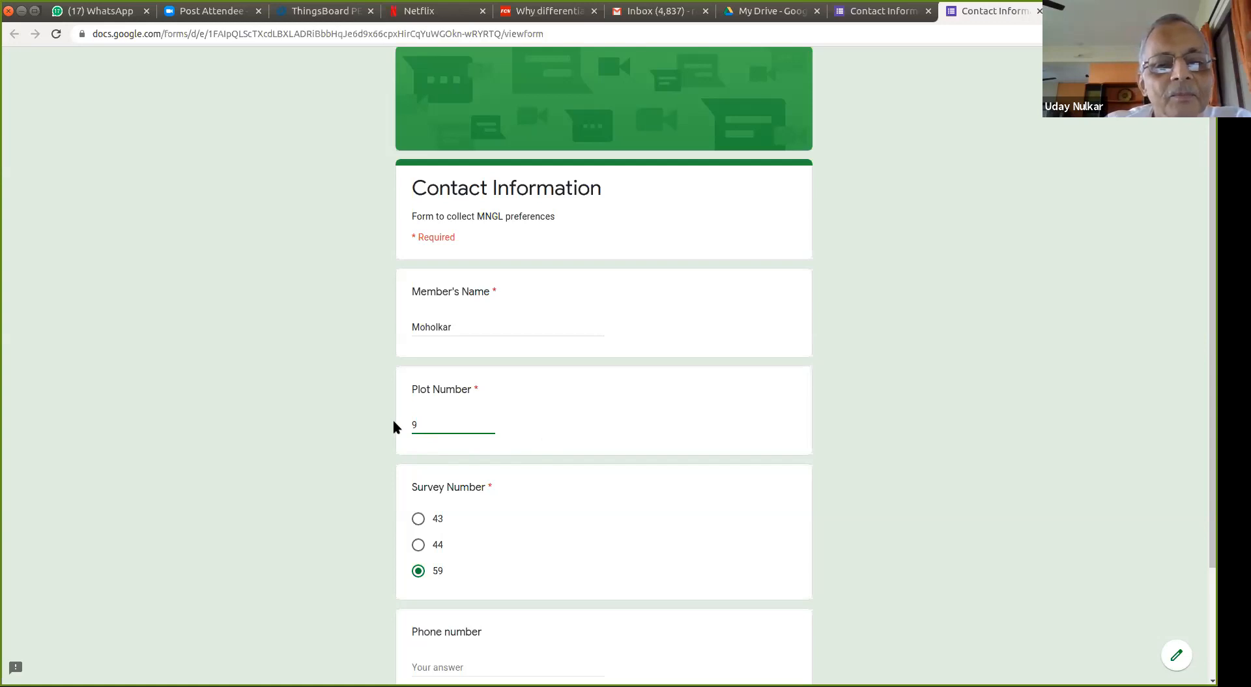
drag(434, 431, 331, 425)
text(345)
click(635, 546)
click(418, 571)
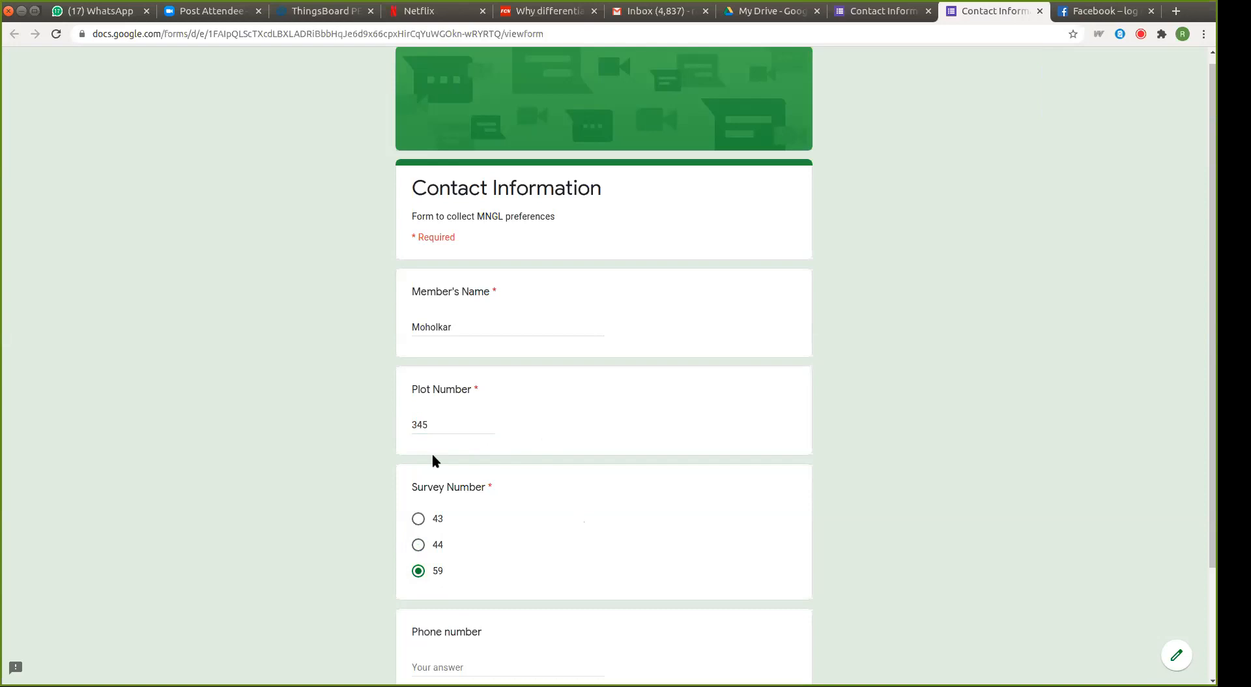
drag(443, 422, 352, 423)
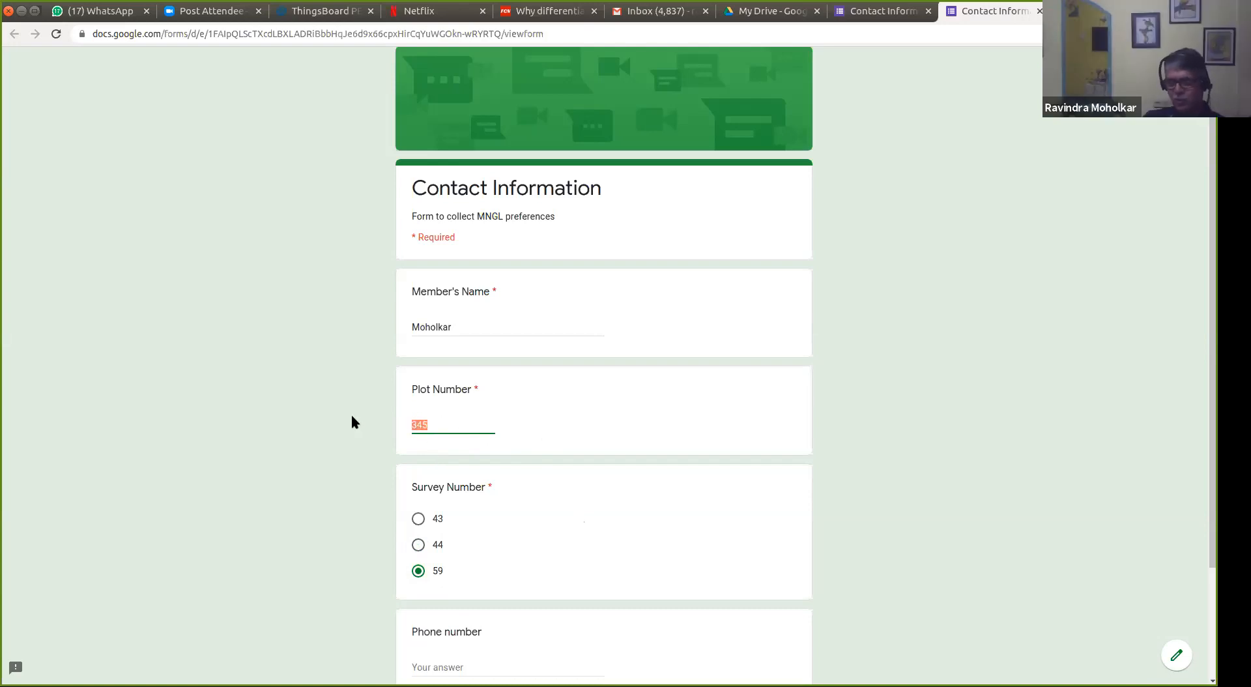
click(561, 538)
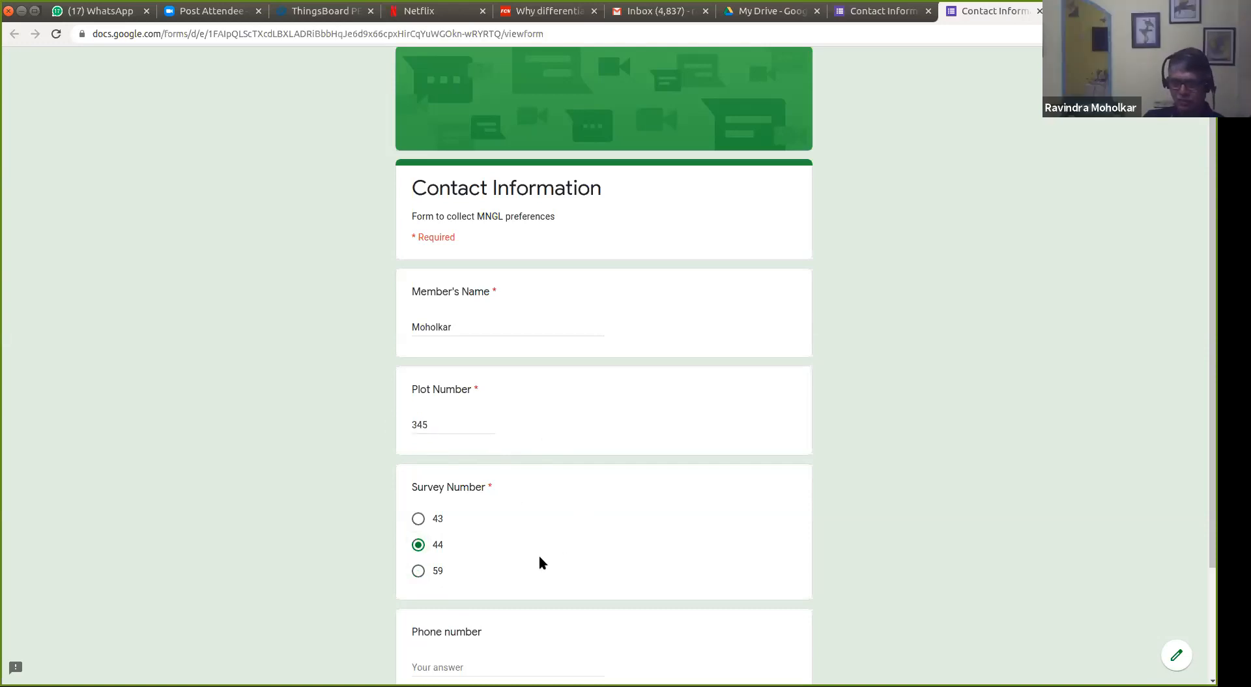
click(419, 571)
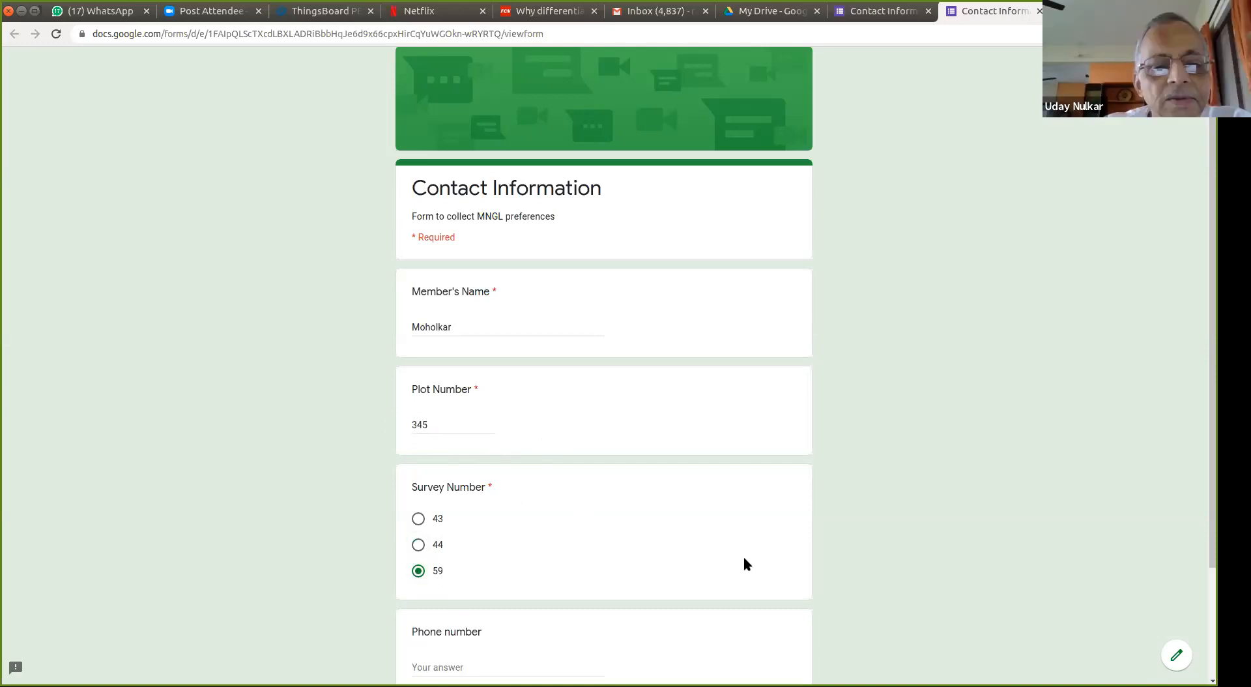
Step: Leave the phone number blank and continue to the MNGL Preferences section
scroll(746, 560, down, 3)
click(433, 526)
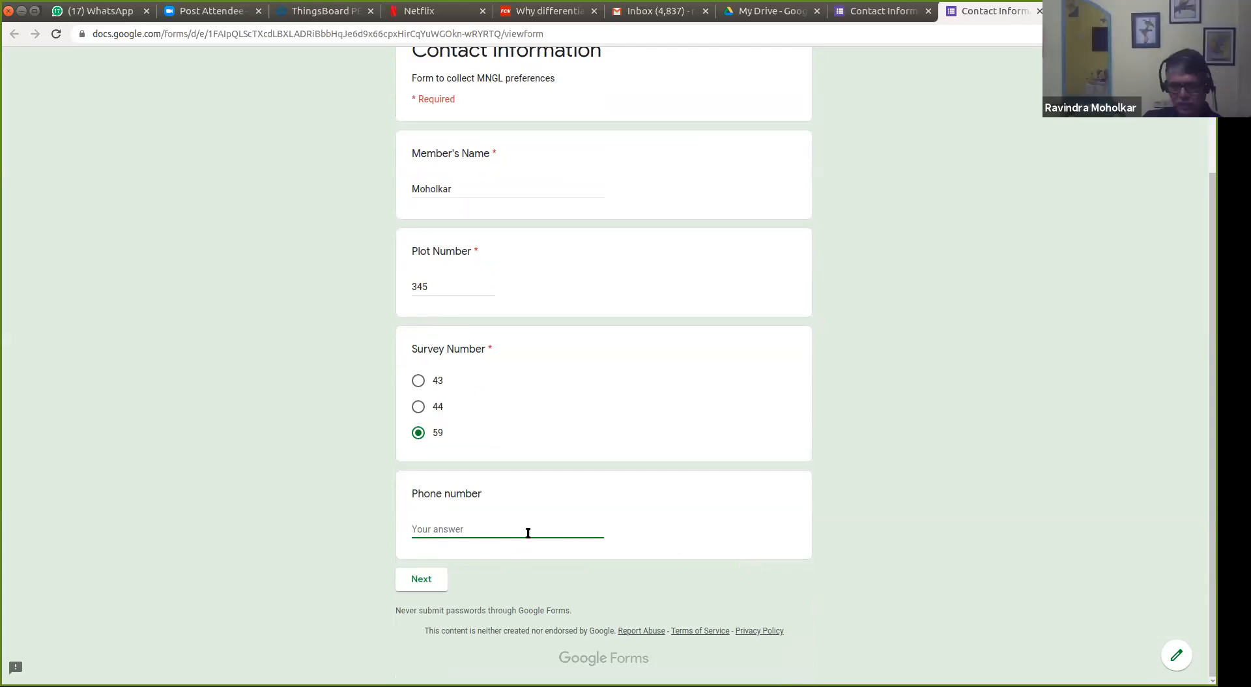
click(427, 582)
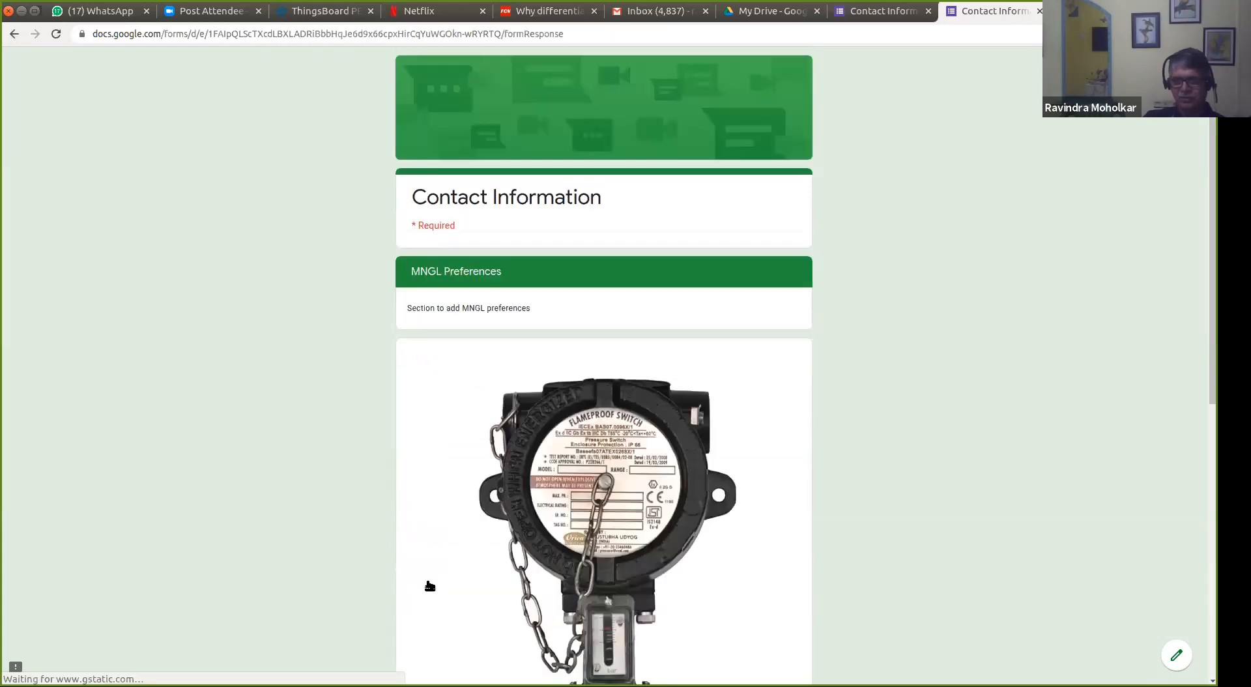
Step: Answer "Yes" to the MNGL connection question, choose "From roadside" as the connection source, and submit the response
scroll(744, 468, down, 8)
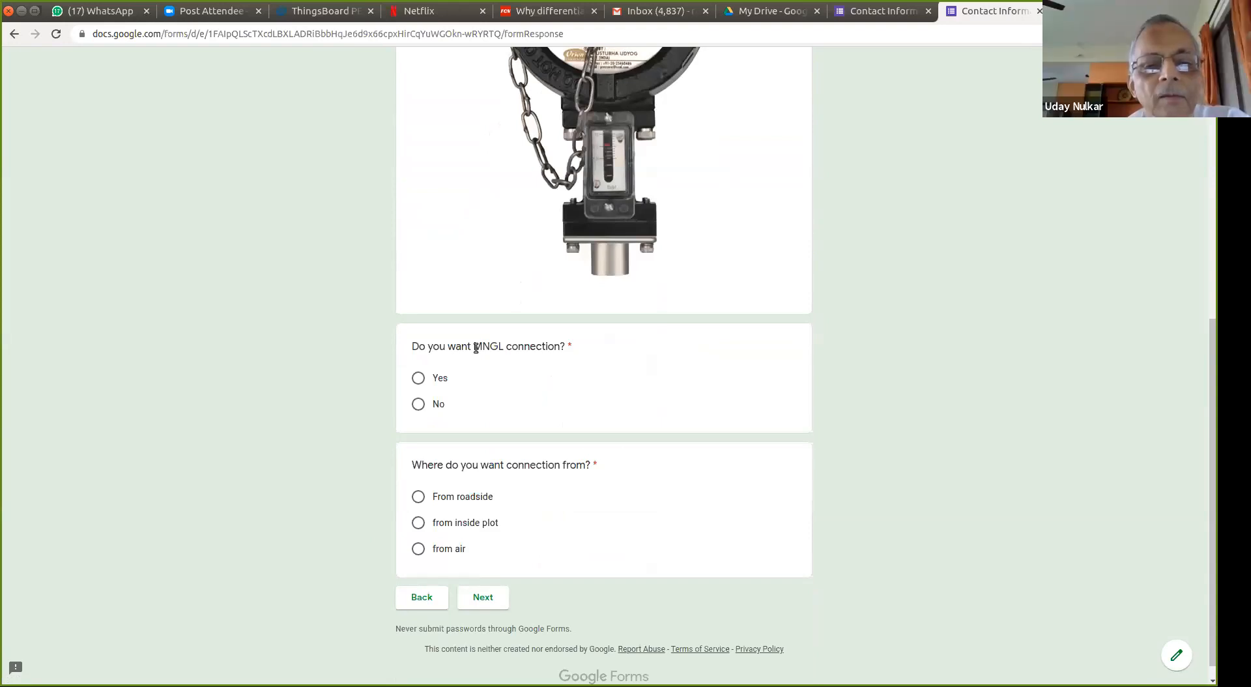
click(418, 378)
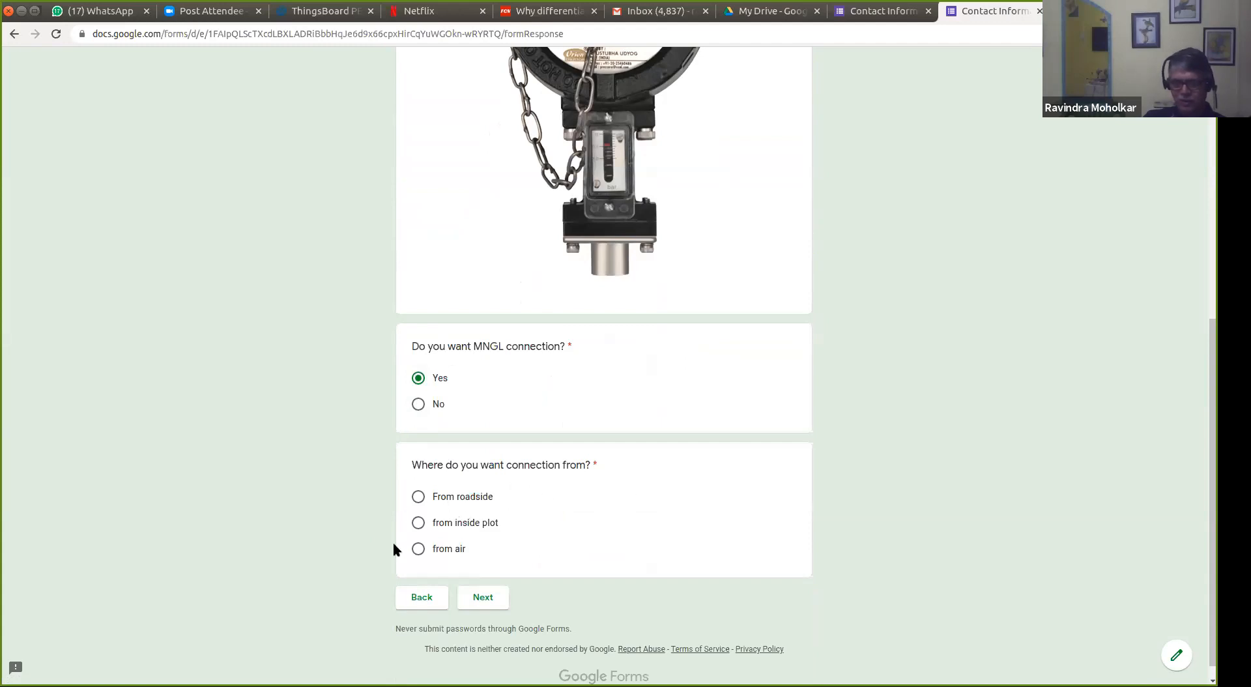
click(419, 497)
click(492, 595)
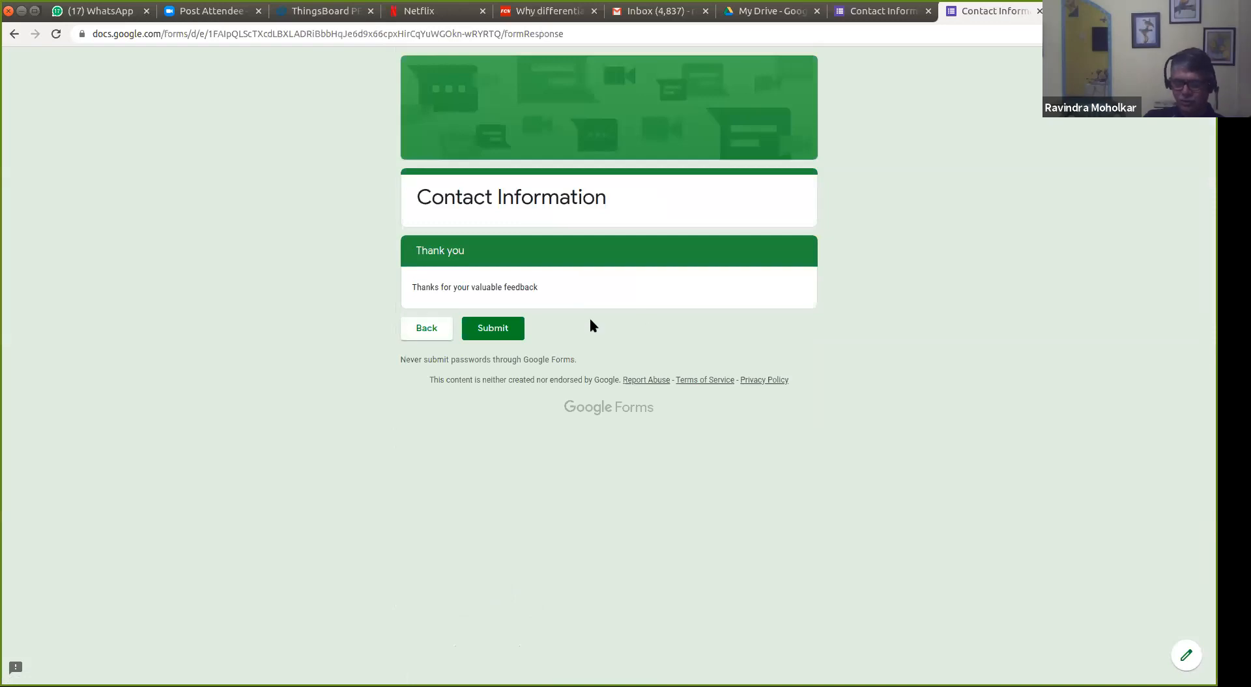
click(512, 328)
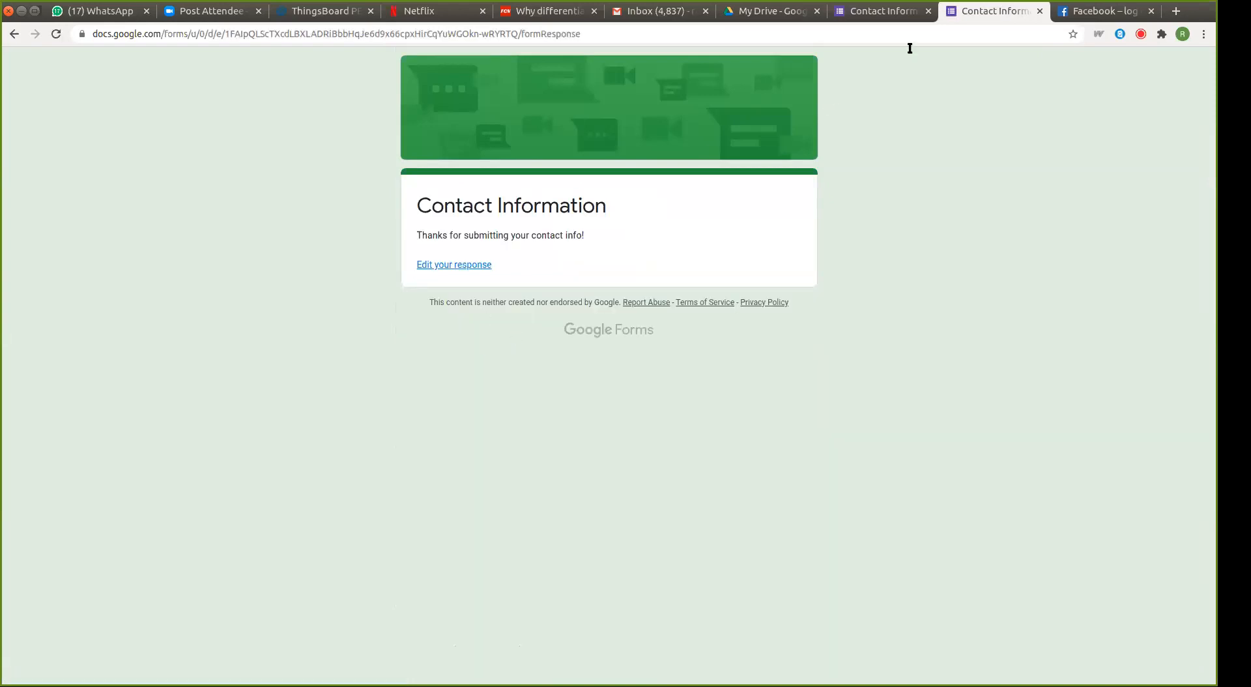
Step: Close the submitted form preview and remove the response validation from the Plot Number question
click(1040, 12)
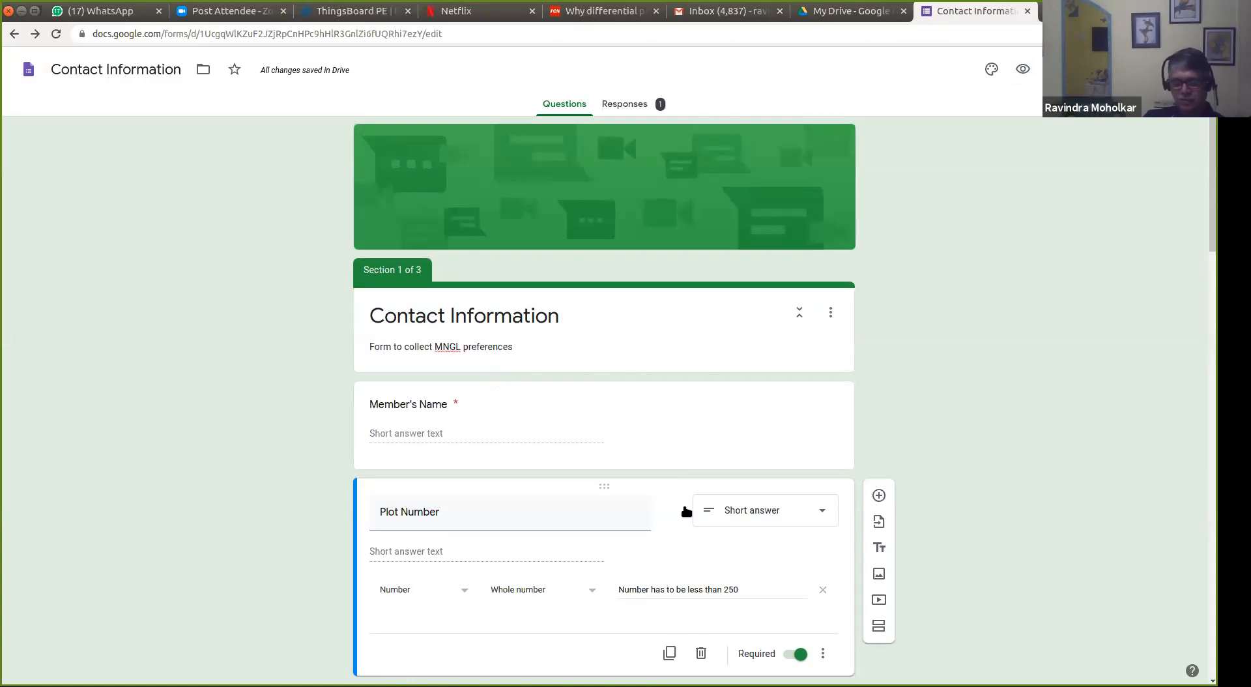
scroll(681, 506, down, 5)
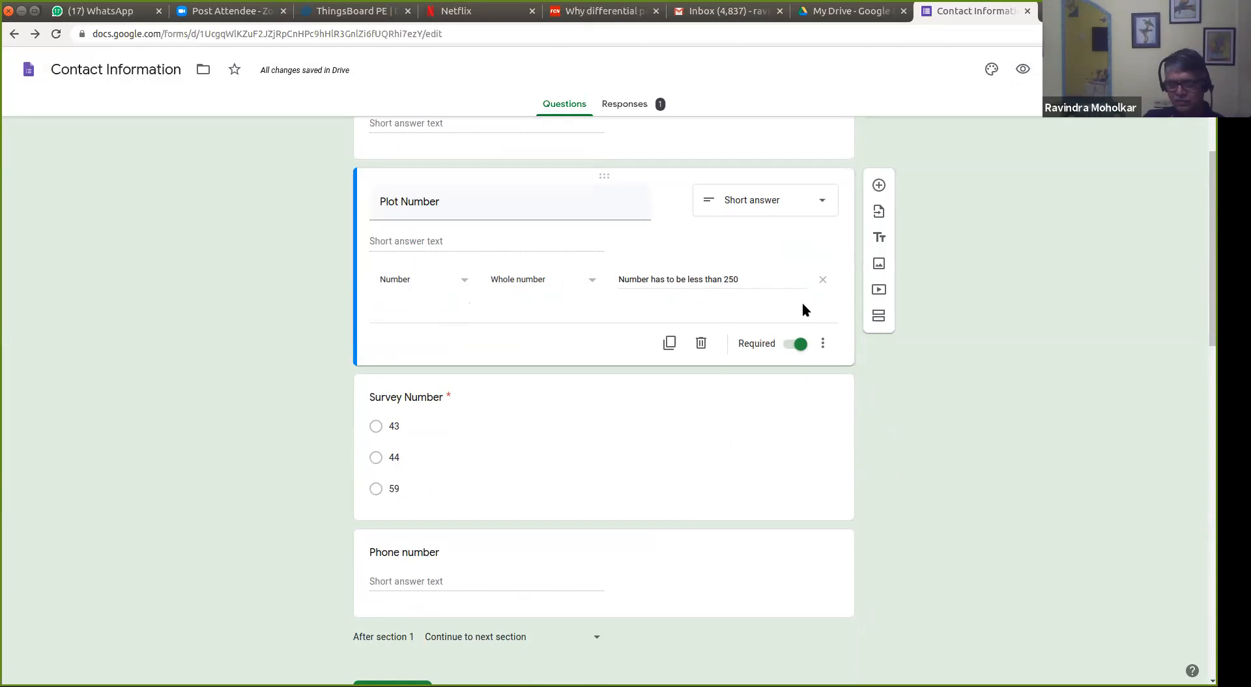
click(823, 345)
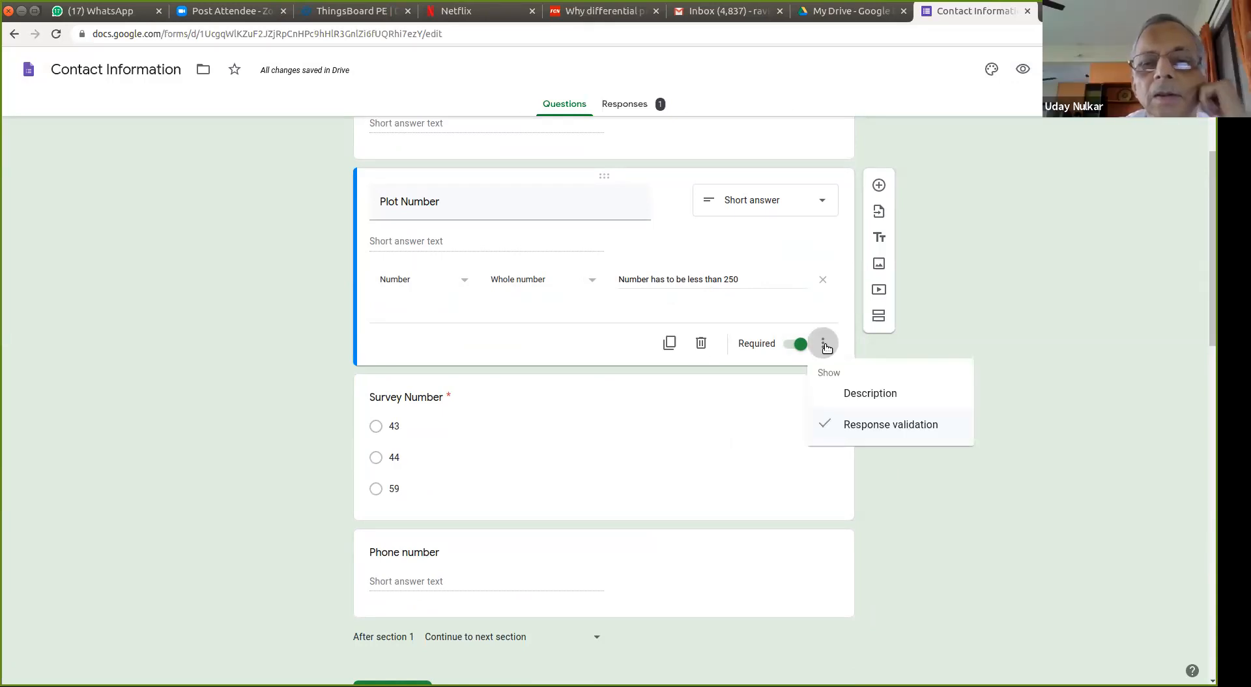
click(859, 424)
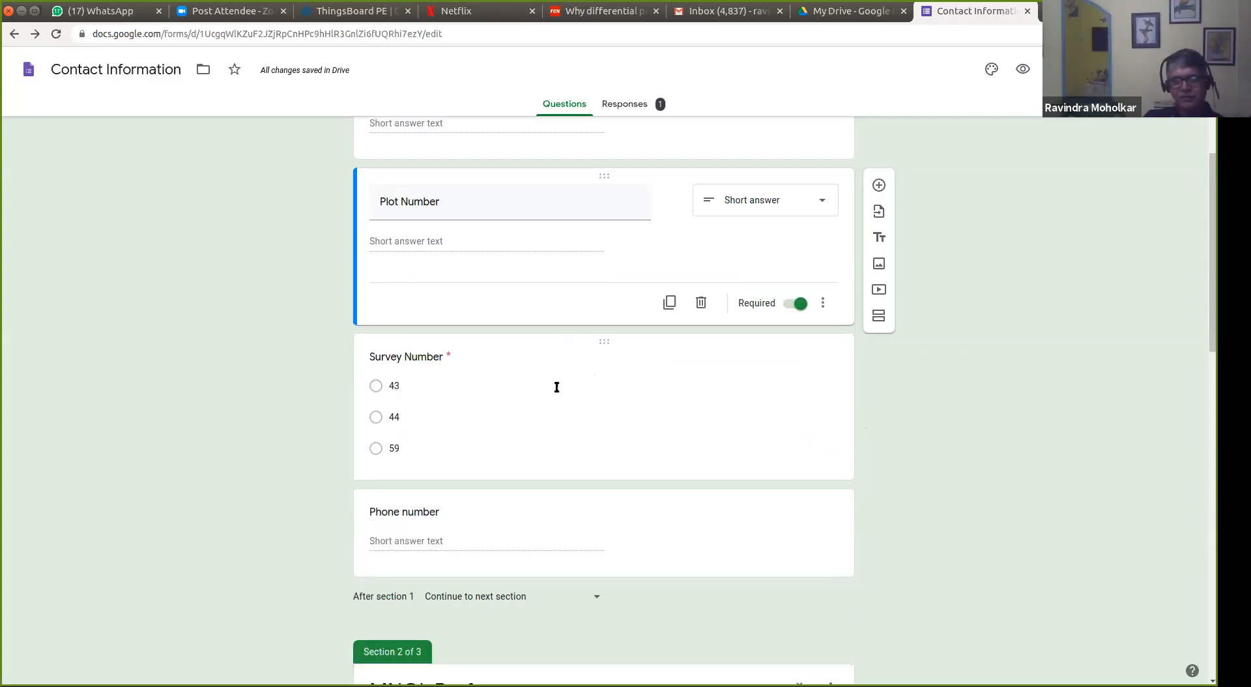
scroll(550, 413, up, 6)
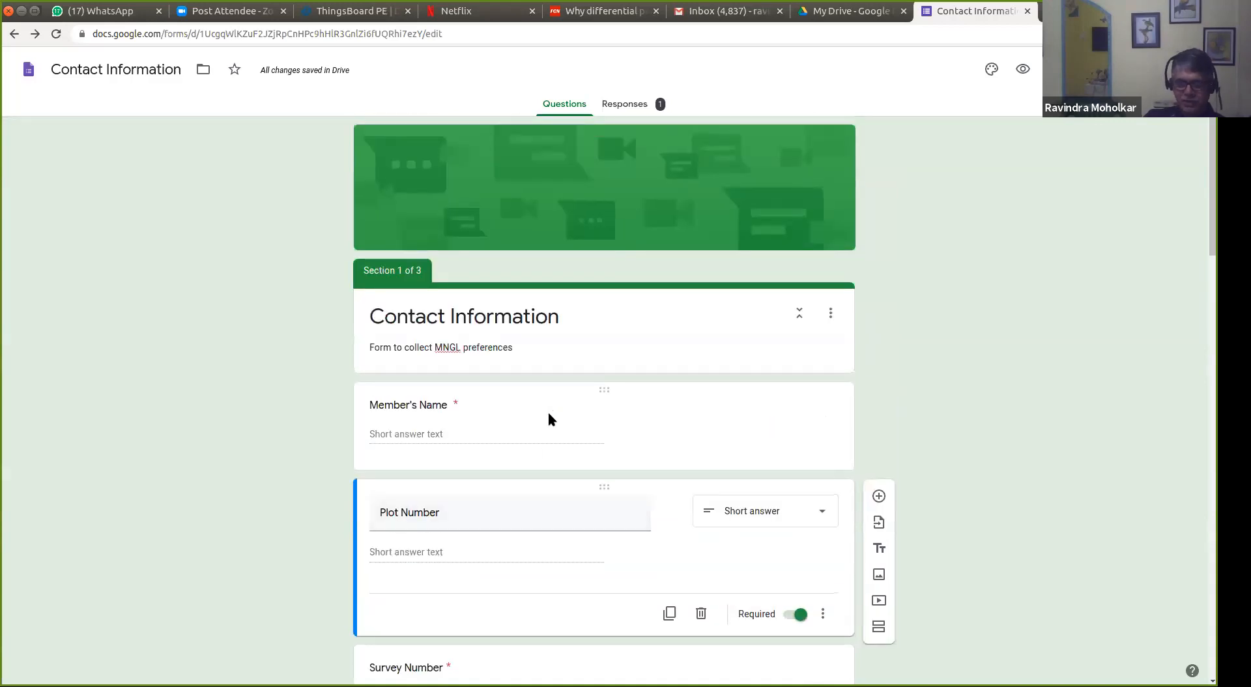
scroll(548, 419, down, 2)
scroll(548, 413, up, 3)
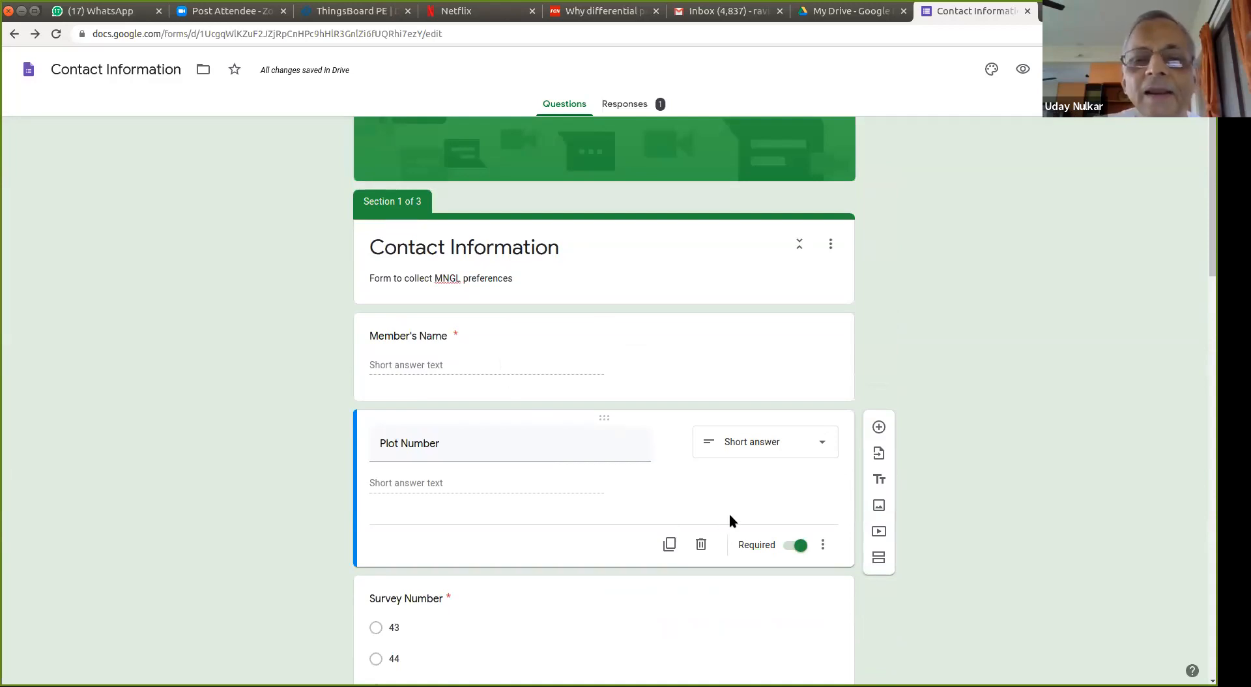
scroll(729, 513, down, 2)
scroll(730, 513, down, 4)
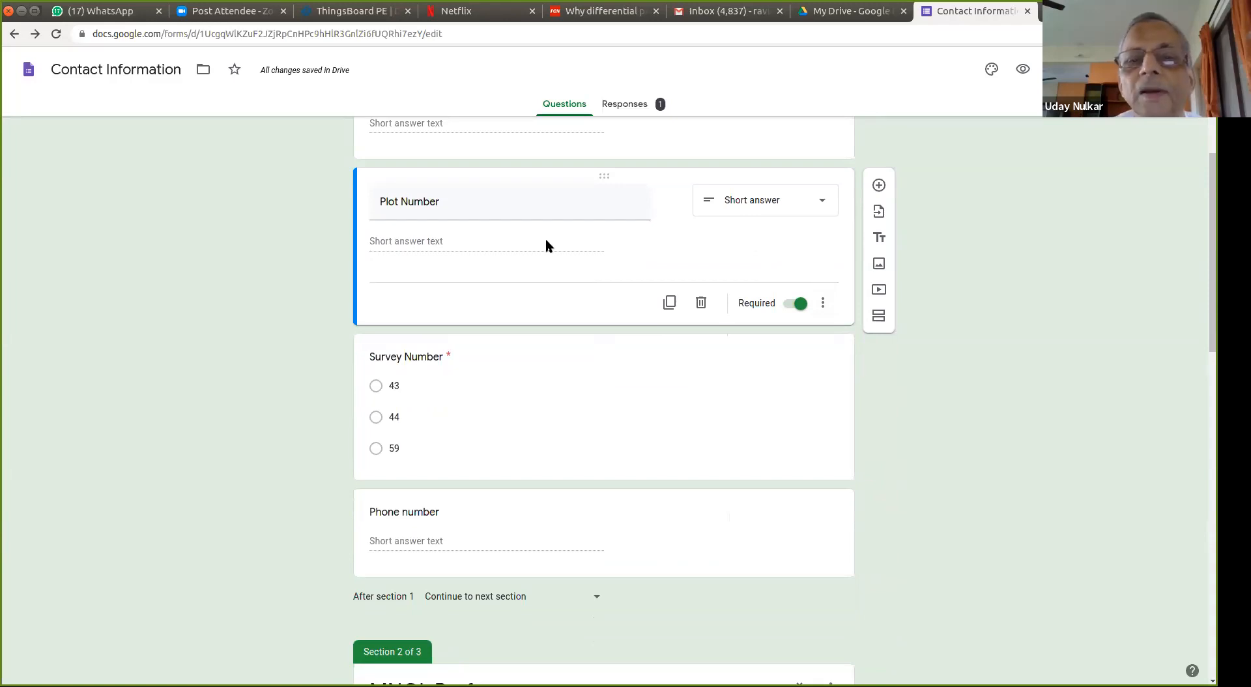
click(823, 304)
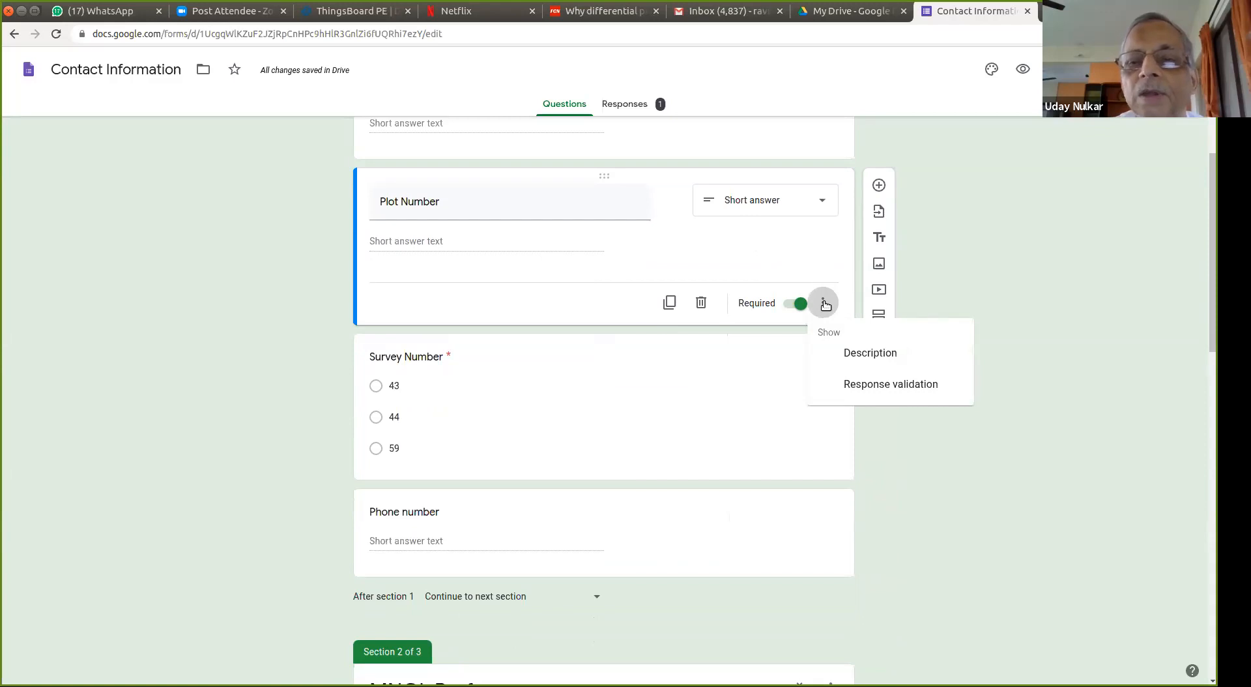
click(419, 241)
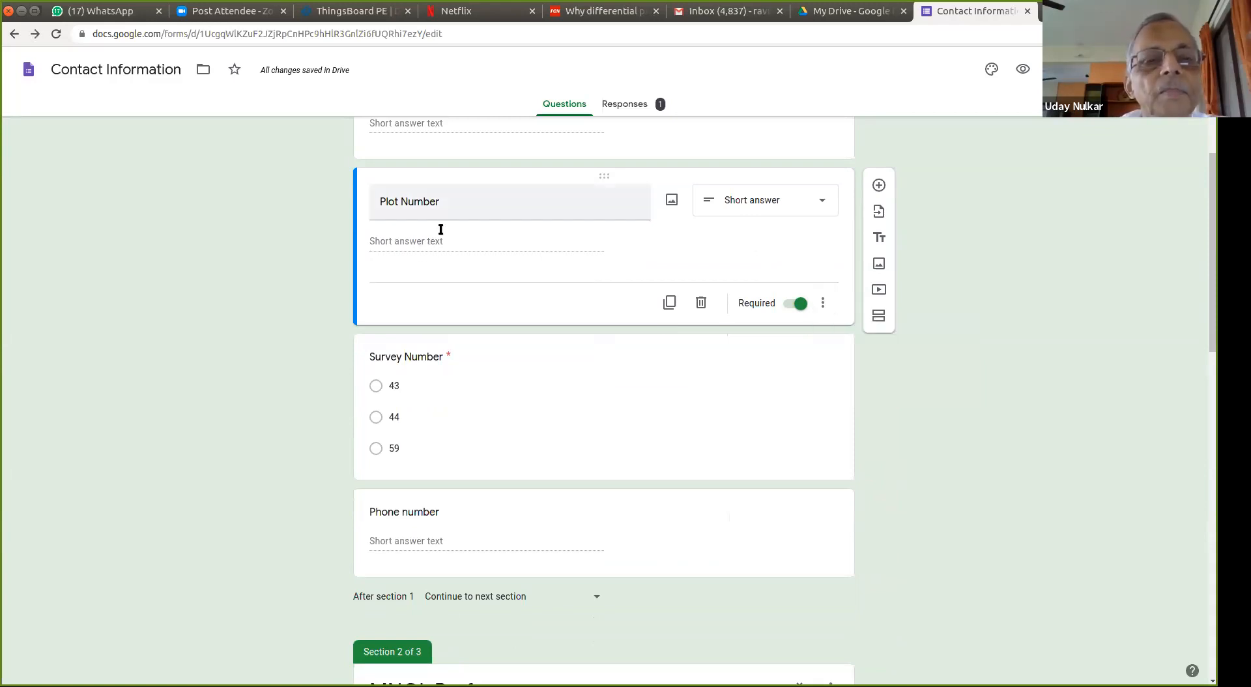
click(559, 403)
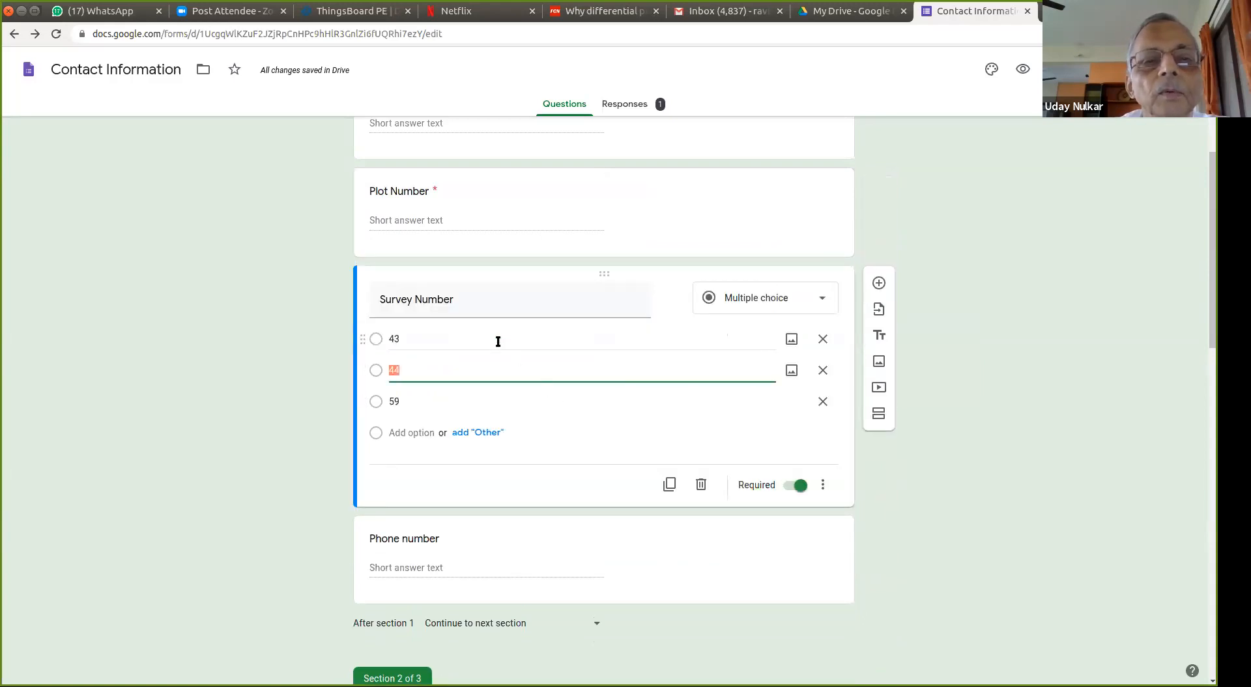
click(495, 200)
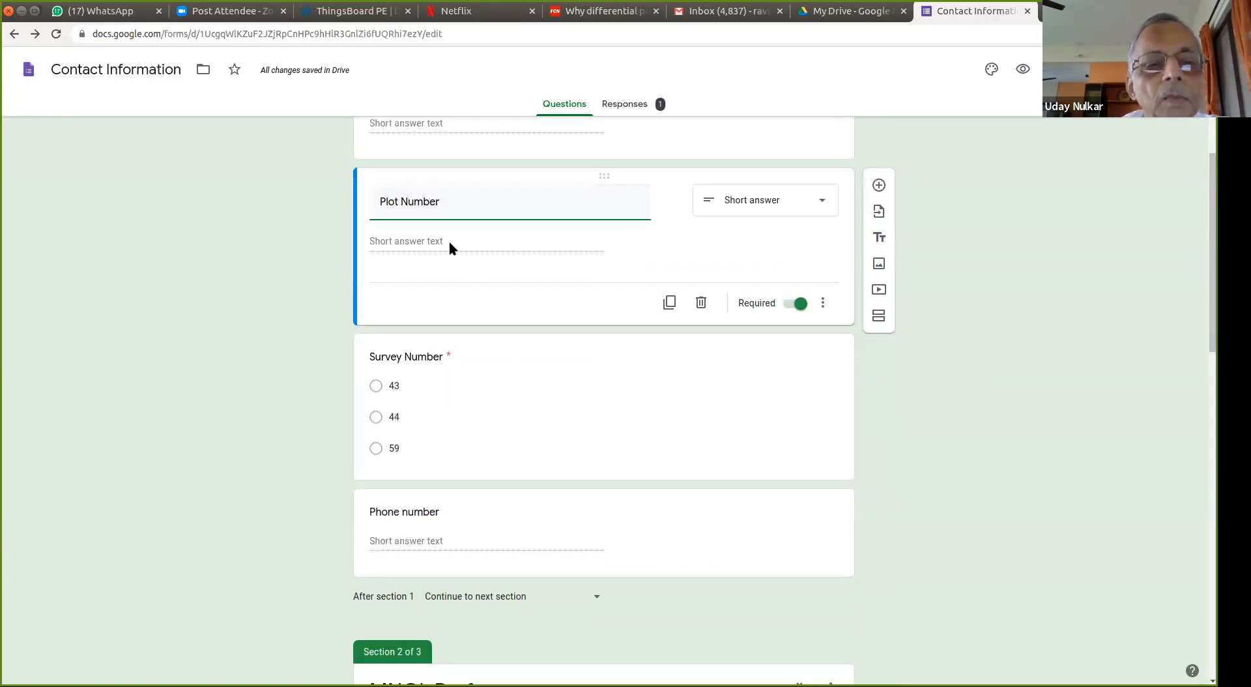
click(448, 241)
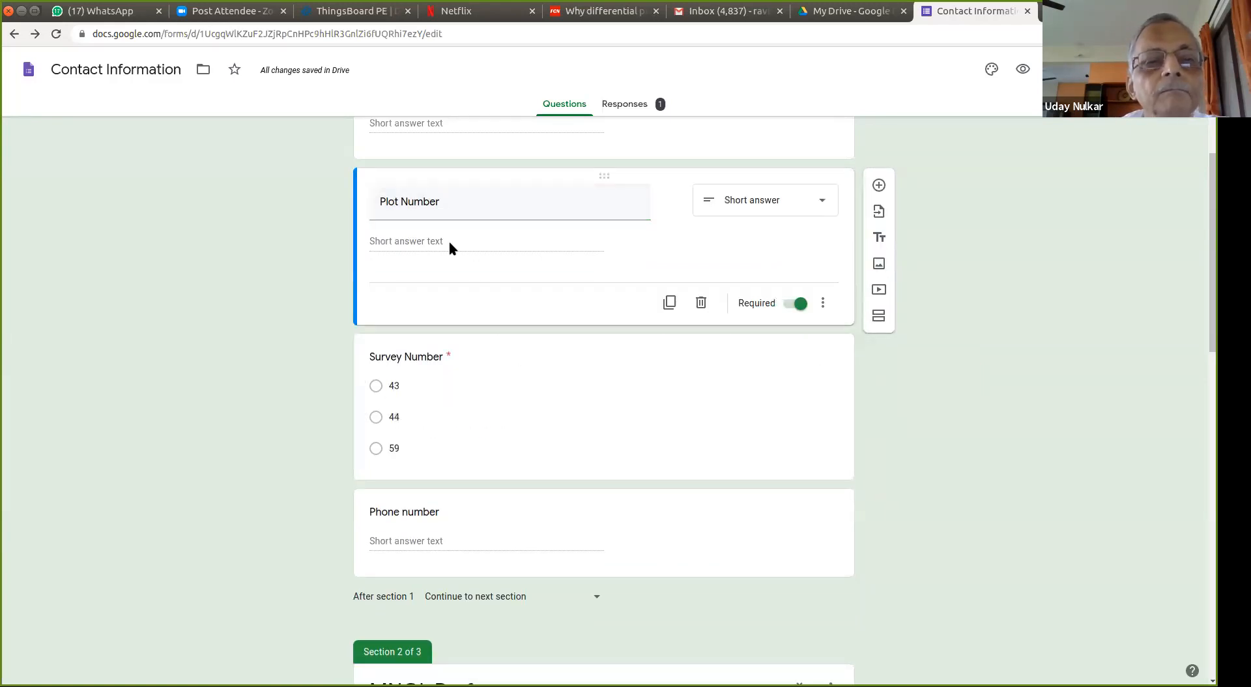
Step: Add response validation to the Plot Number question, using the Number type with the Whole number rule
click(823, 303)
click(848, 385)
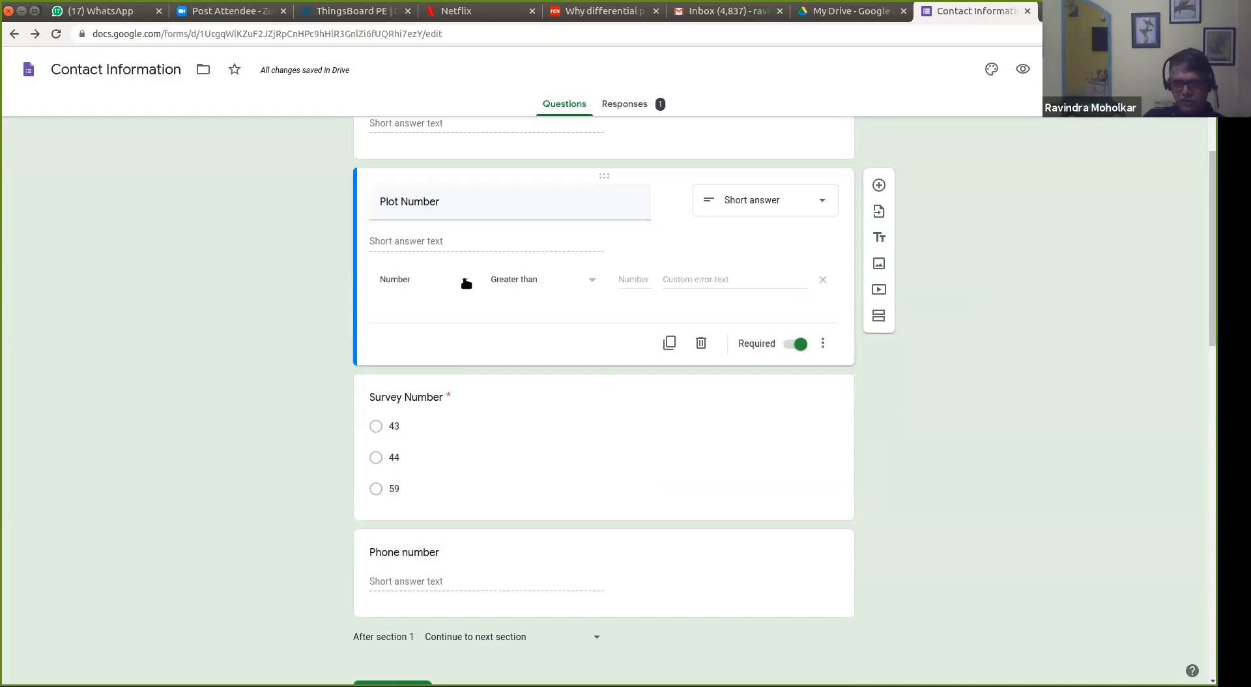
click(593, 284)
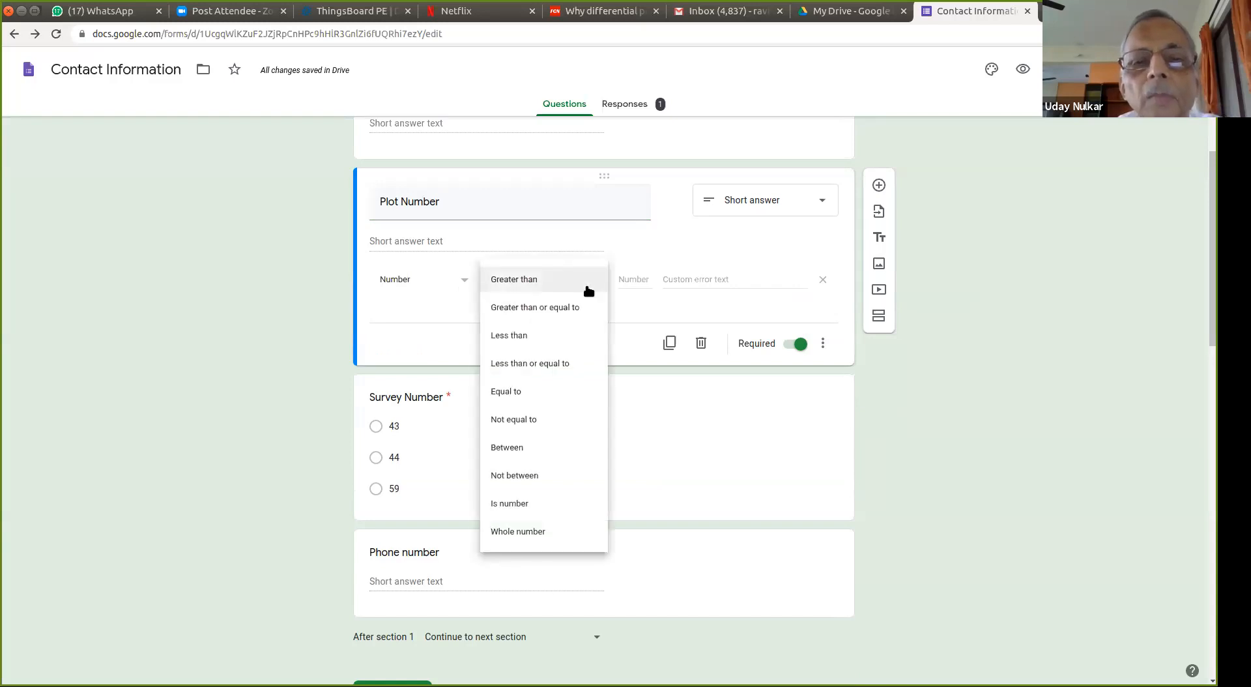
click(541, 532)
click(633, 286)
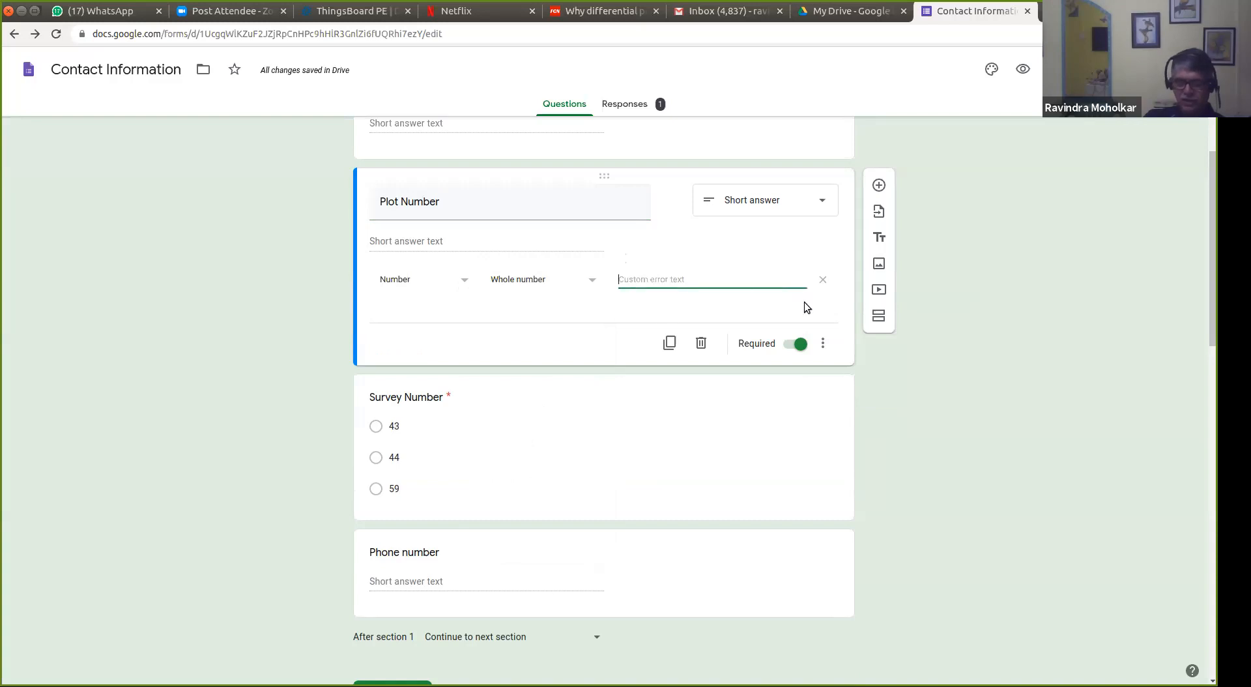
Step: Set the Plot Number validation to less than or equal to 250, with the error text "Number has to be less than 250"
click(594, 283)
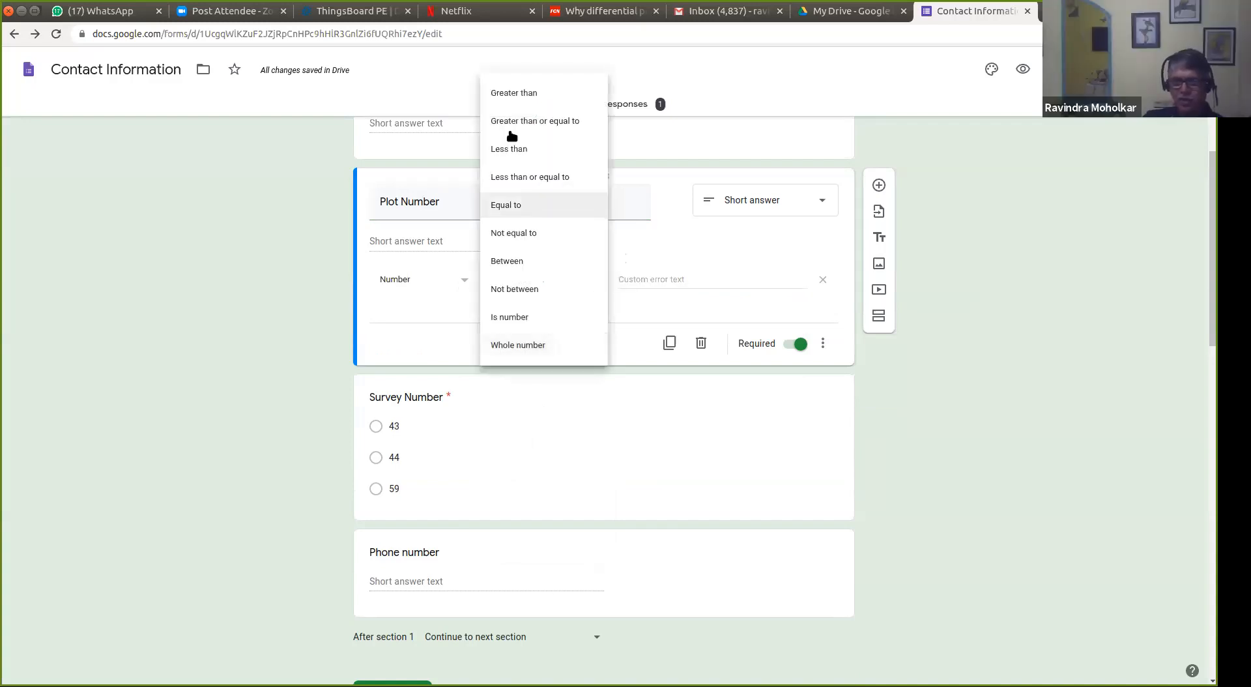
click(536, 177)
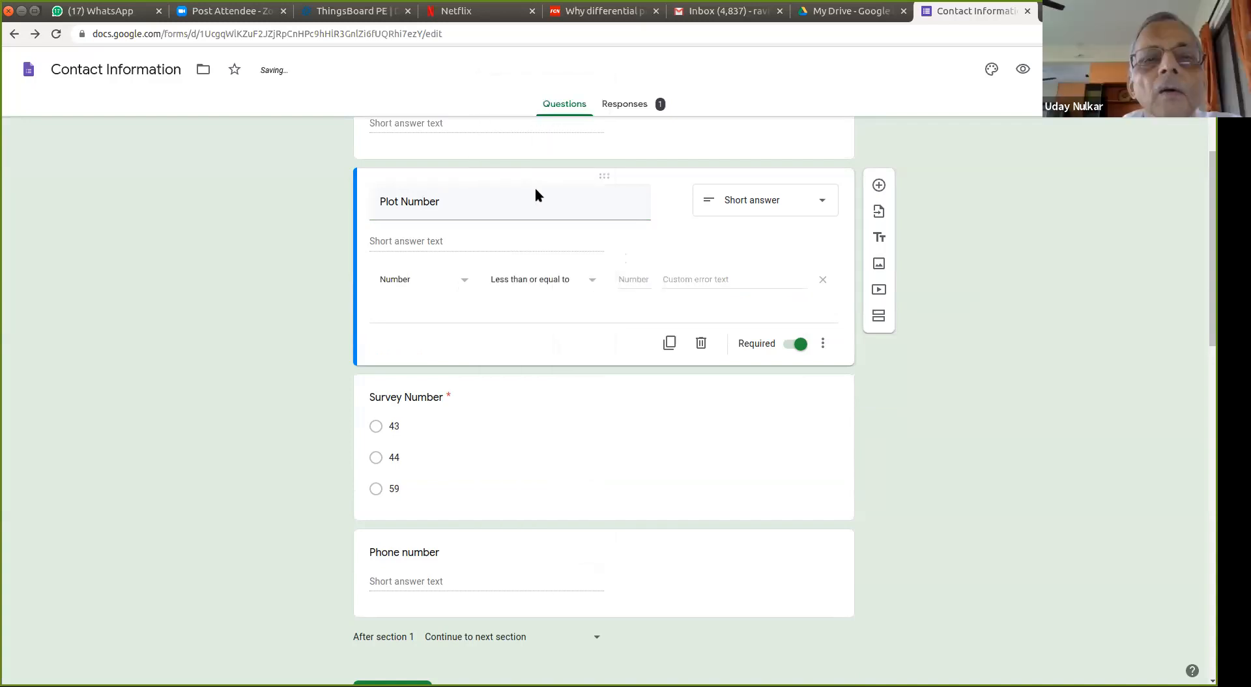
click(633, 282)
text(250)
click(703, 281)
text(Nu)
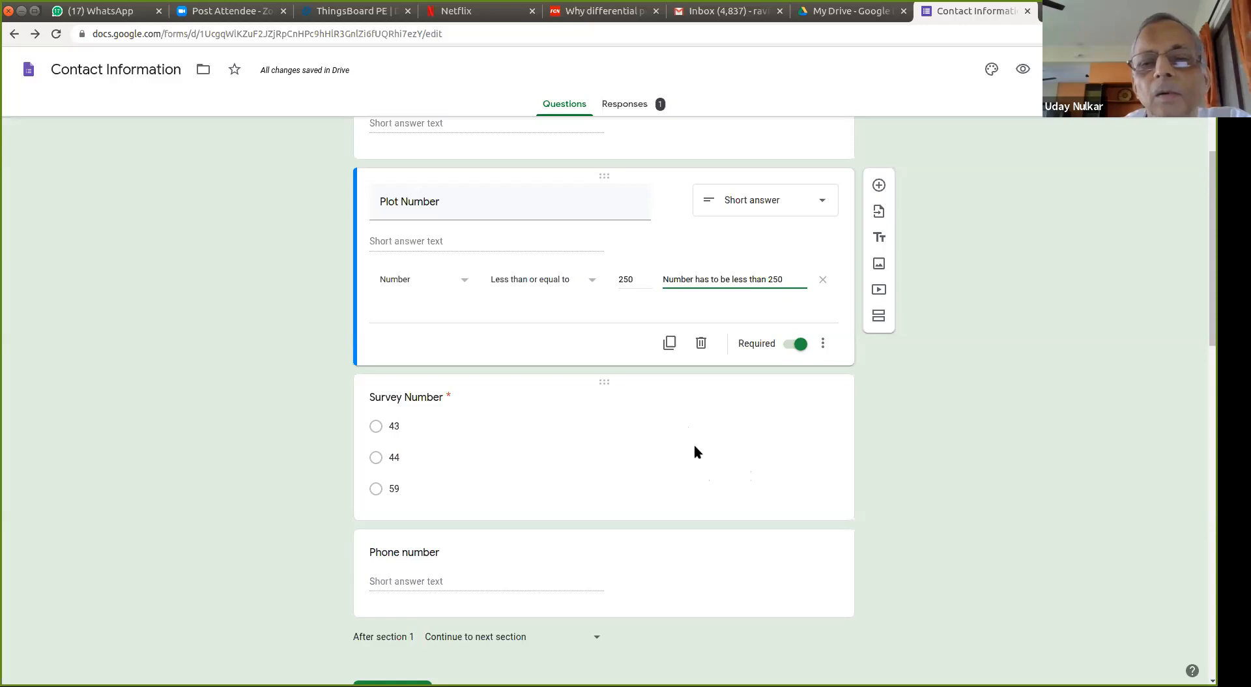
Step: Make the Plot Number and Member's Name questions optional
click(796, 344)
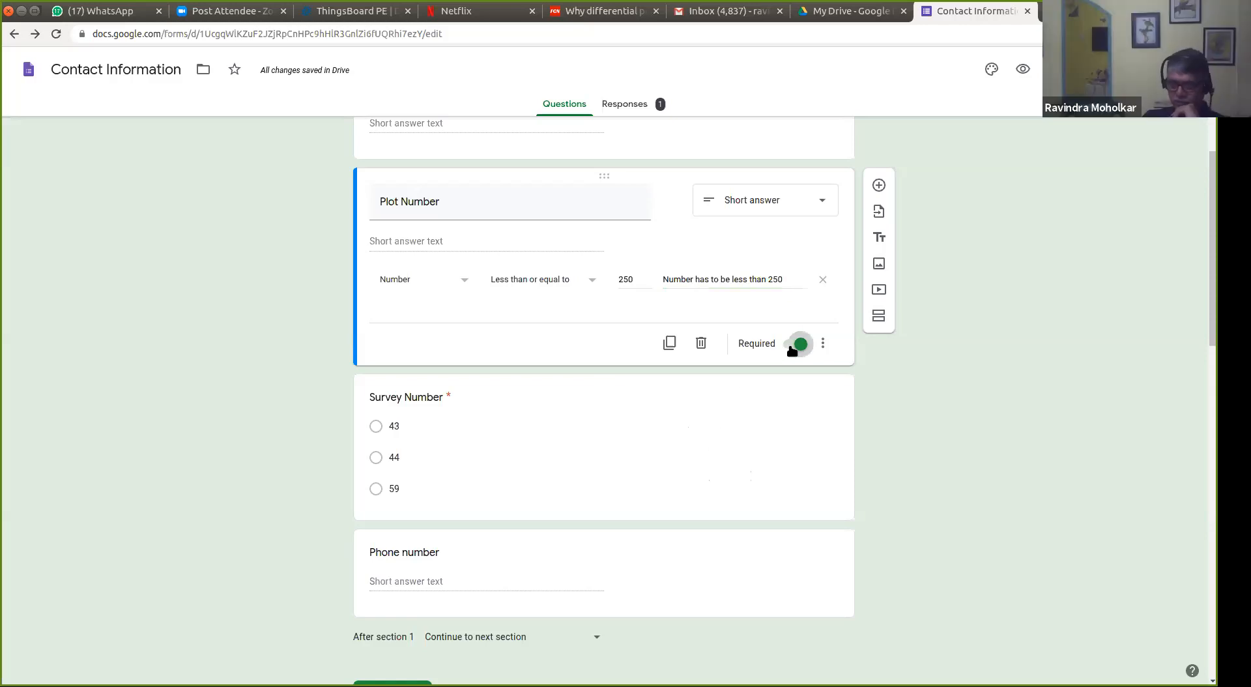
scroll(779, 371, up, 3)
scroll(716, 401, up, 2)
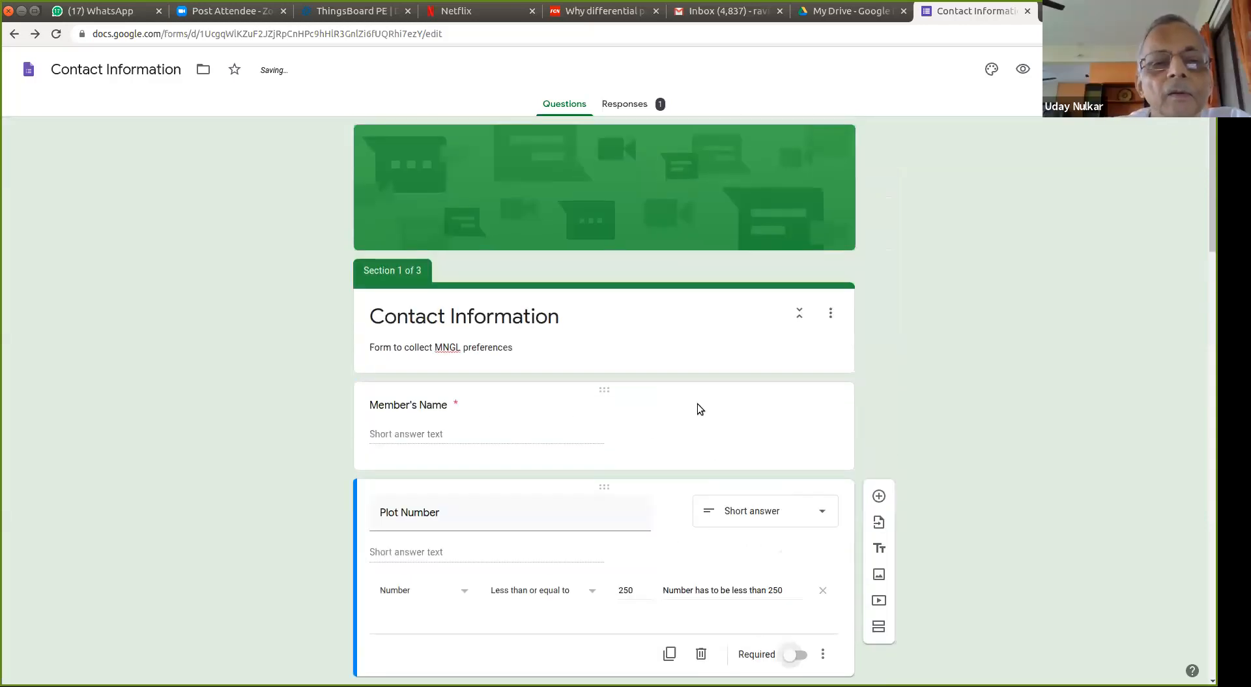
click(693, 408)
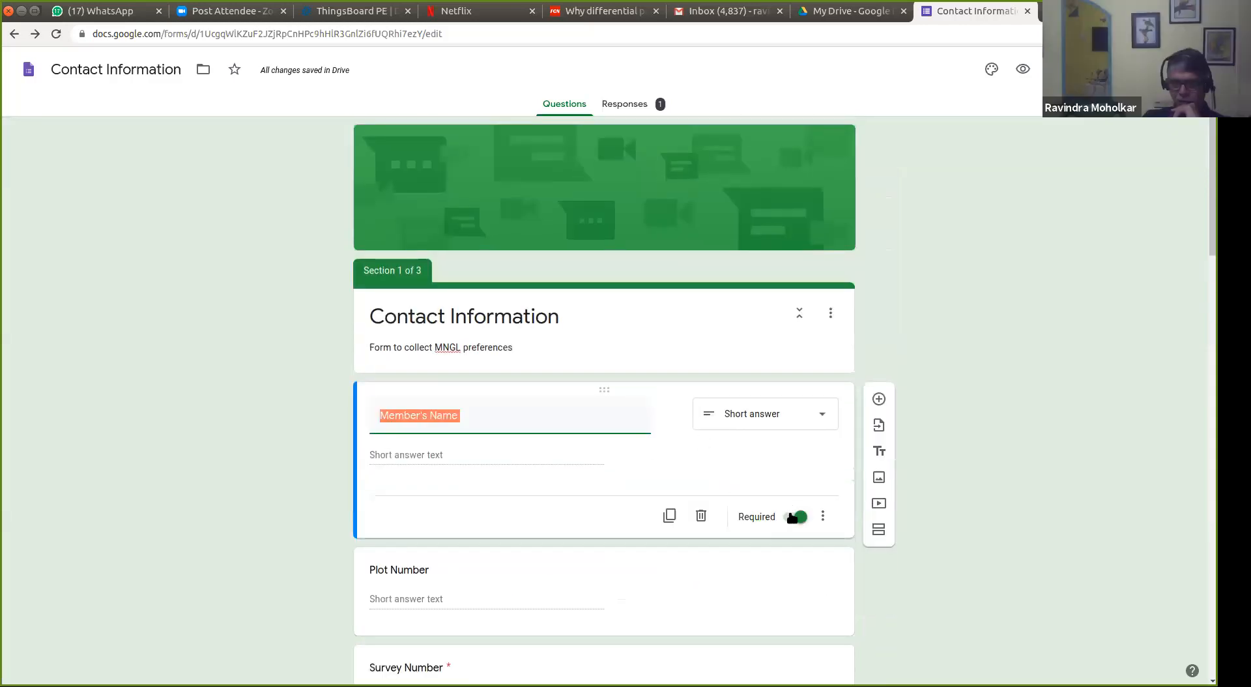
click(794, 516)
Step: Make the Survey Number question in section 1 optional
scroll(645, 494, down, 3)
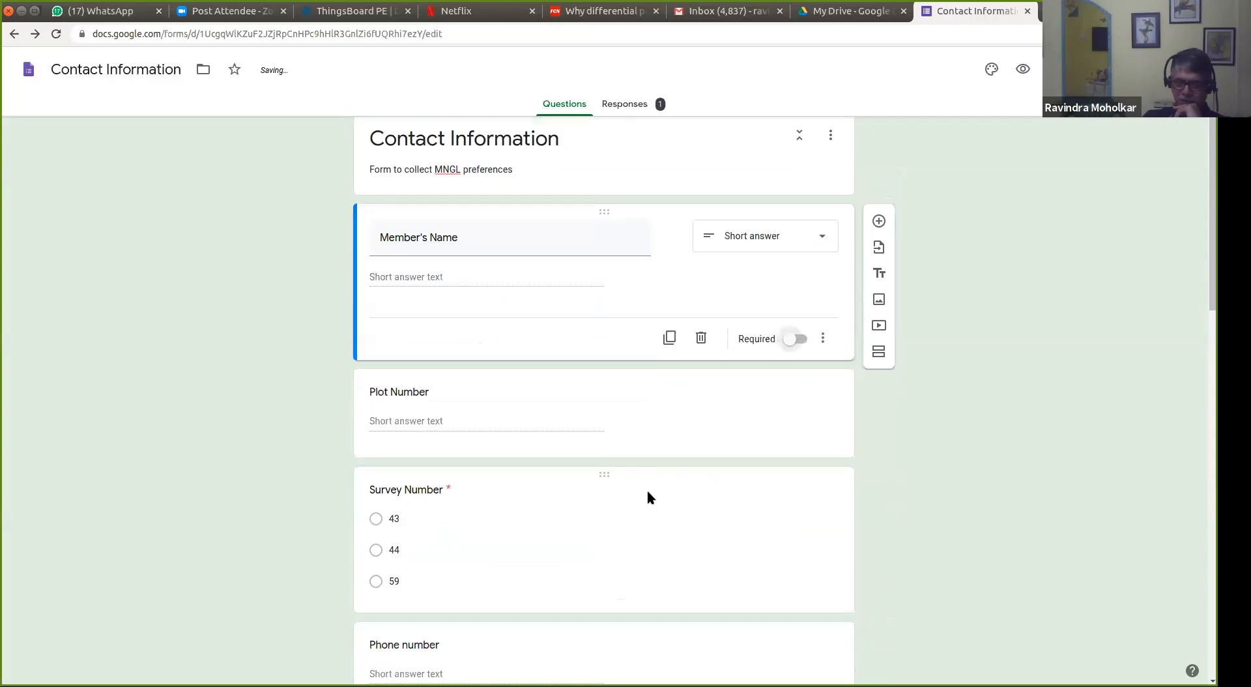
scroll(647, 492, down, 3)
click(682, 373)
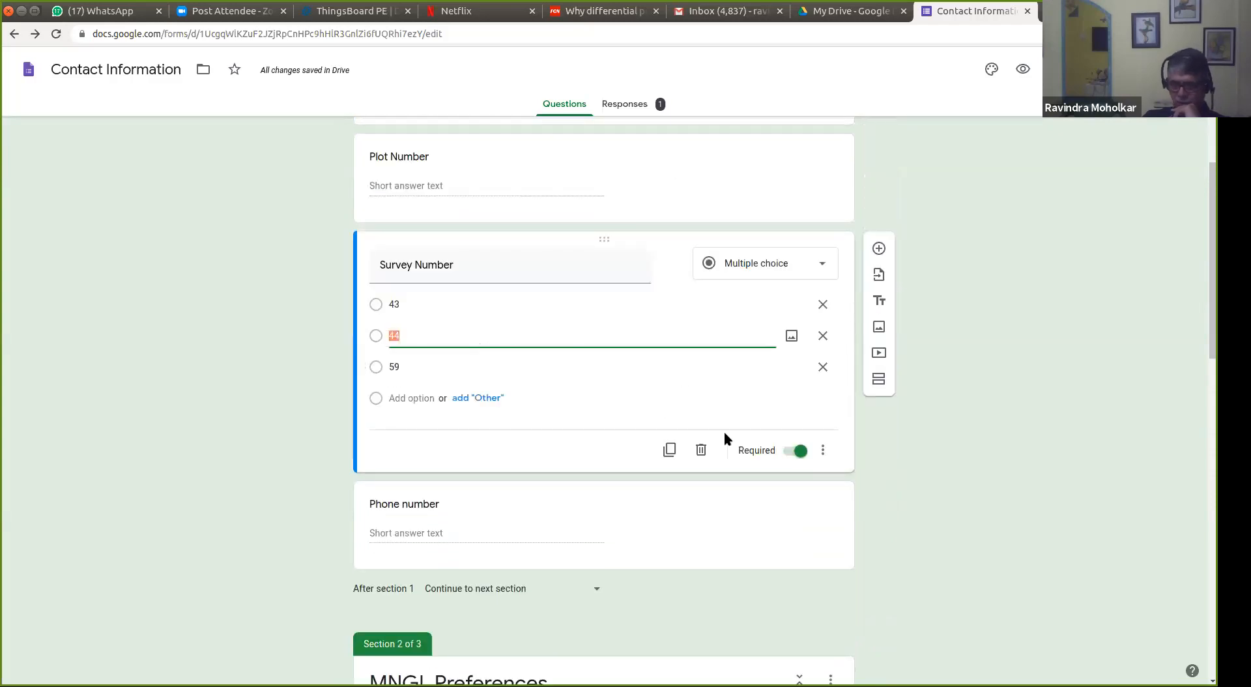
click(786, 455)
scroll(742, 500, down, 4)
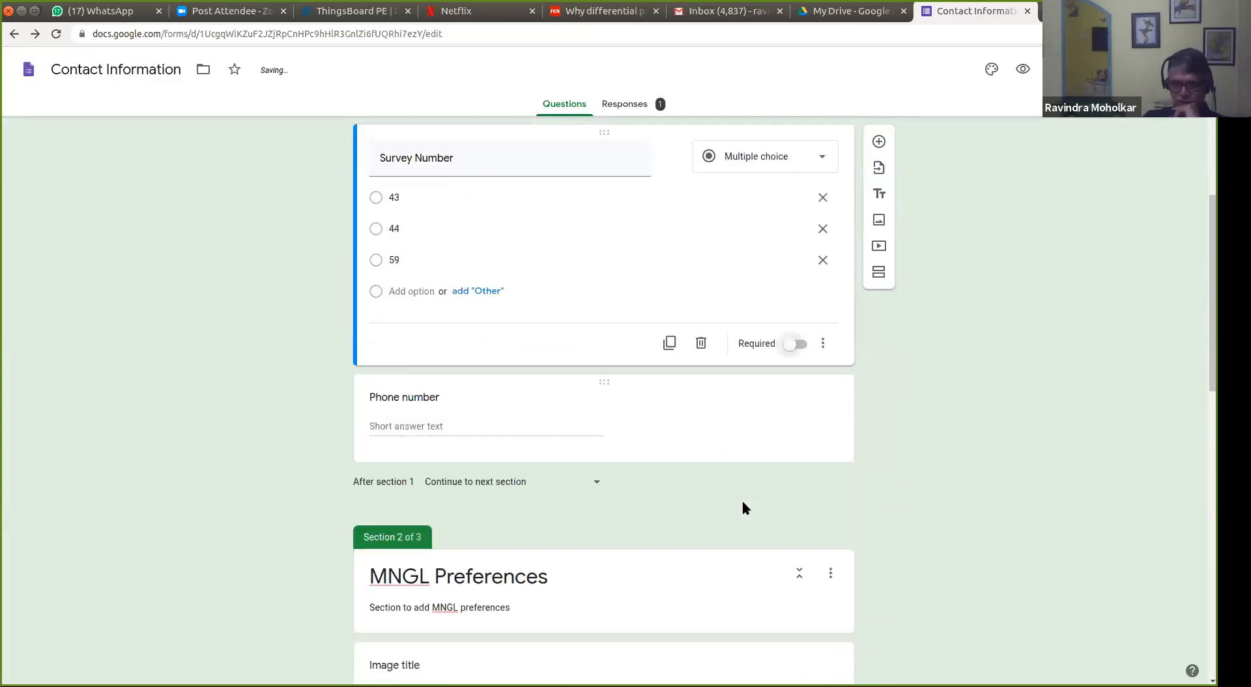
Step: Make the "Do you want MNGL connection?" and "Where do you want connection from?" questions optional
scroll(743, 500, down, 10)
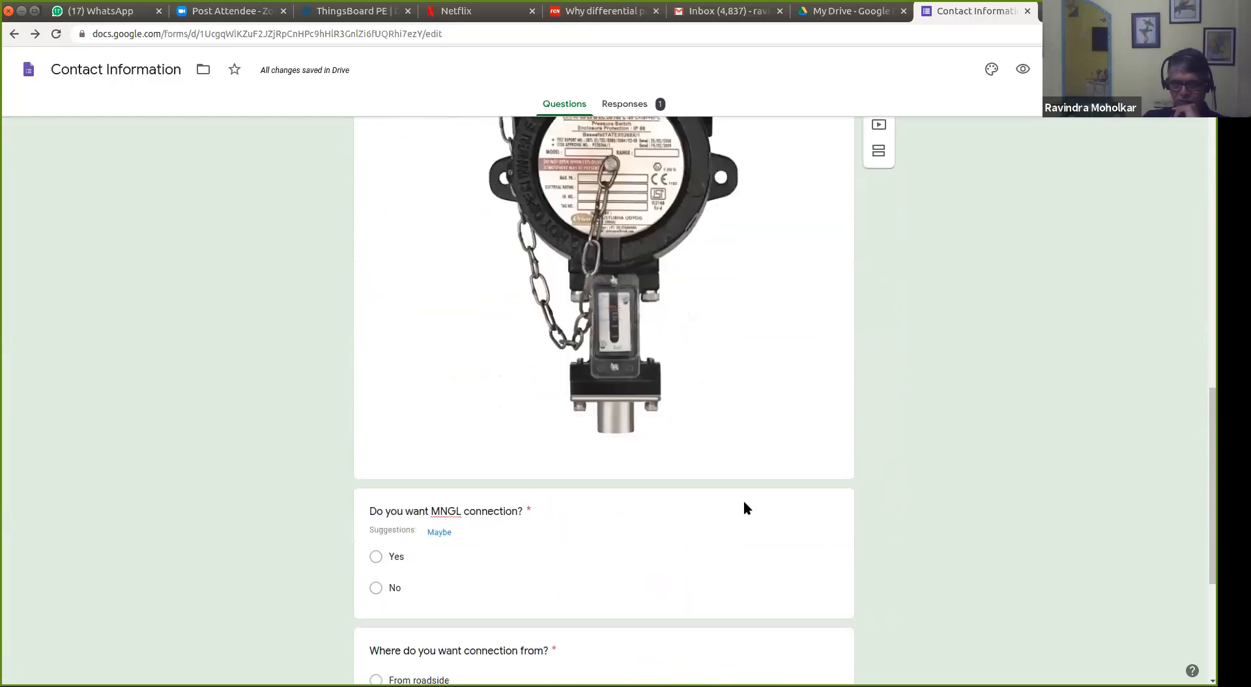
click(747, 466)
click(791, 504)
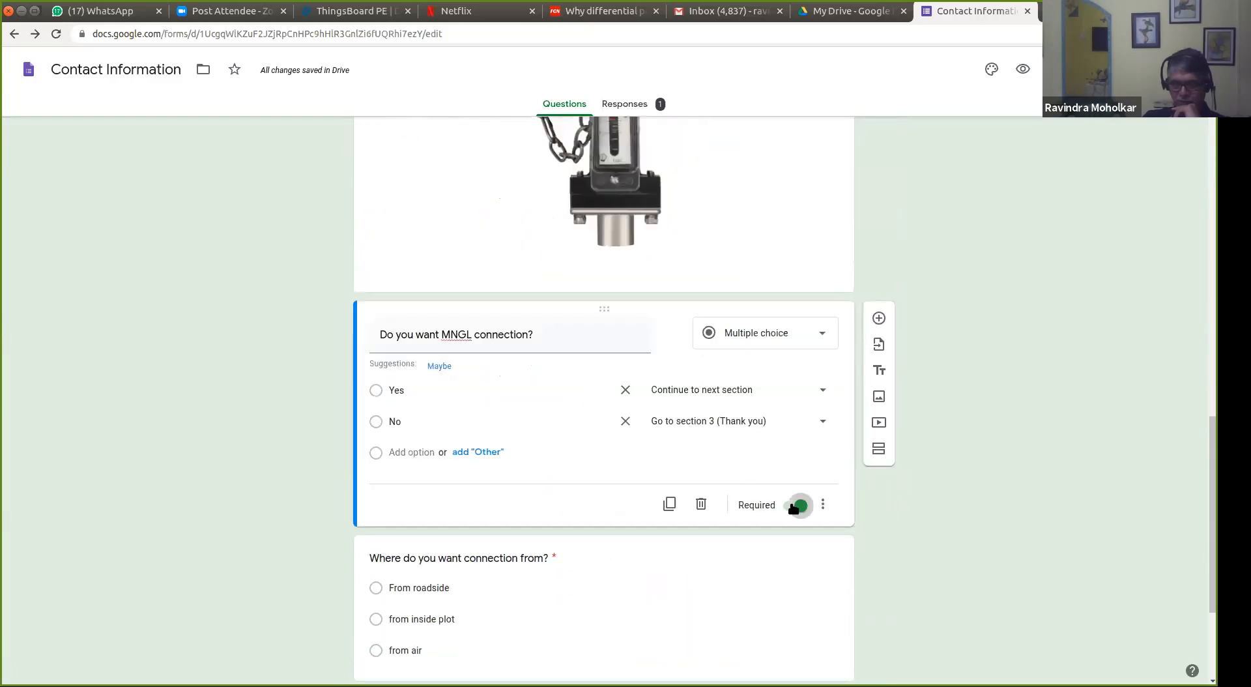
scroll(756, 529, down, 5)
click(742, 420)
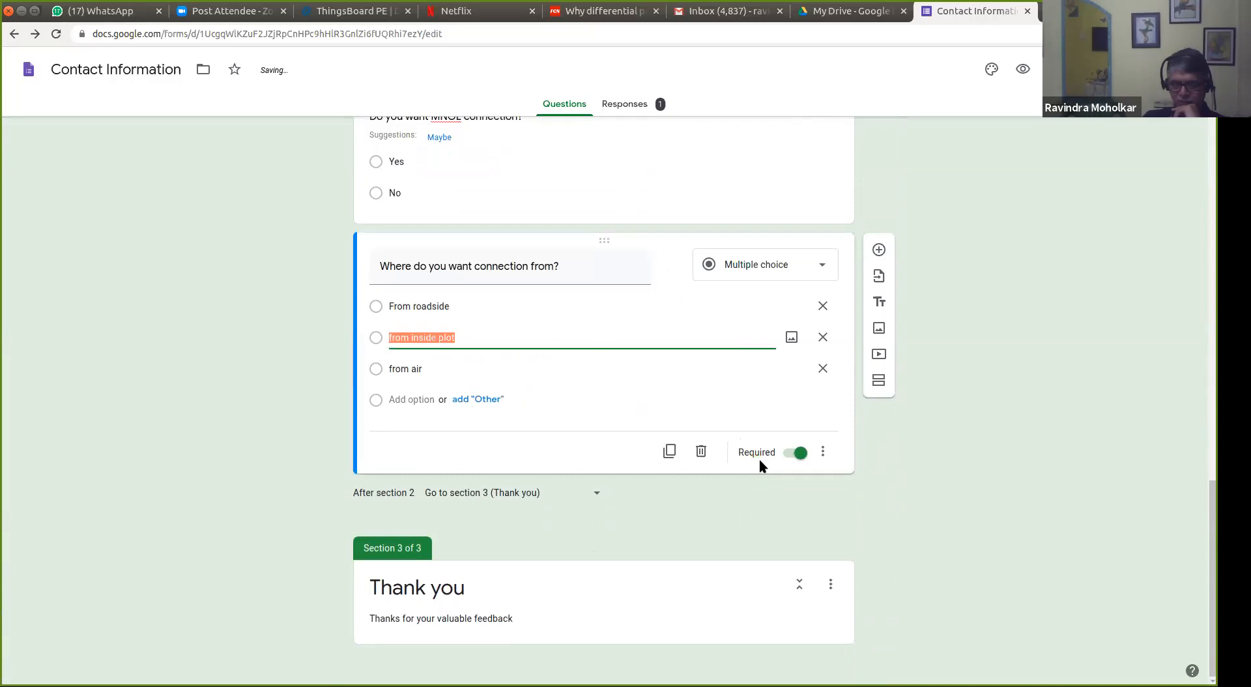
click(791, 456)
scroll(697, 547, up, 10)
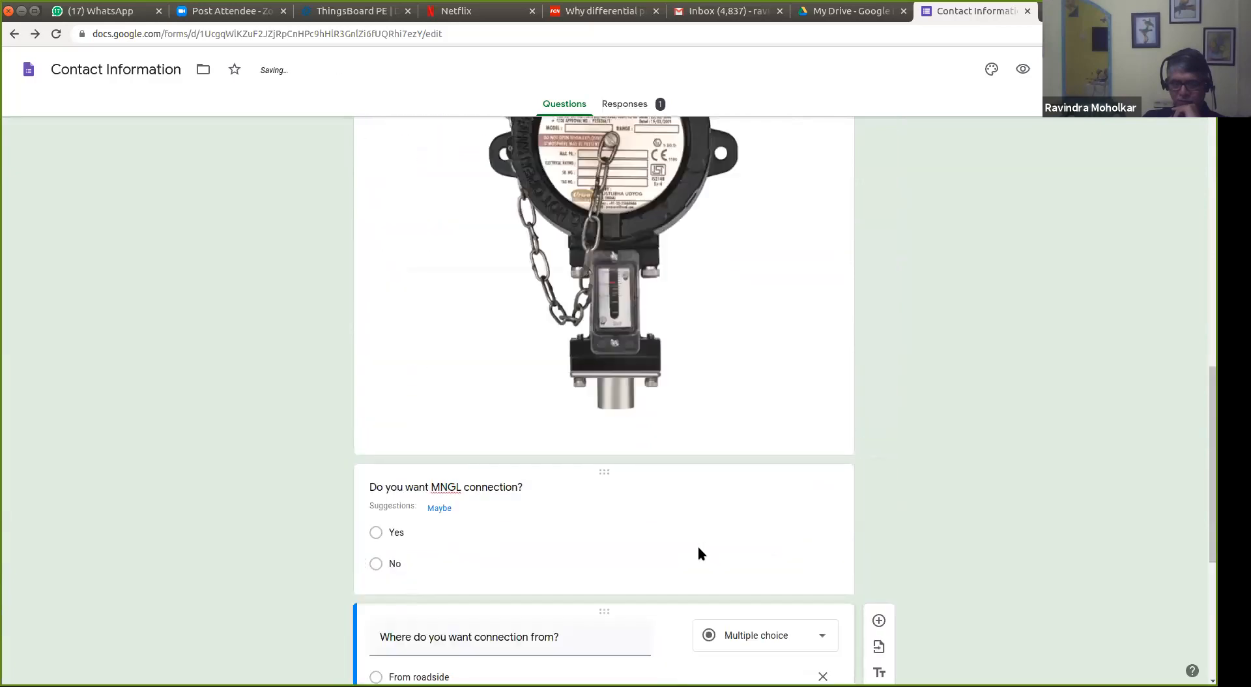
Step: Preview the form, open the previously submitted response for editing, and close the preview
scroll(698, 546, up, 10)
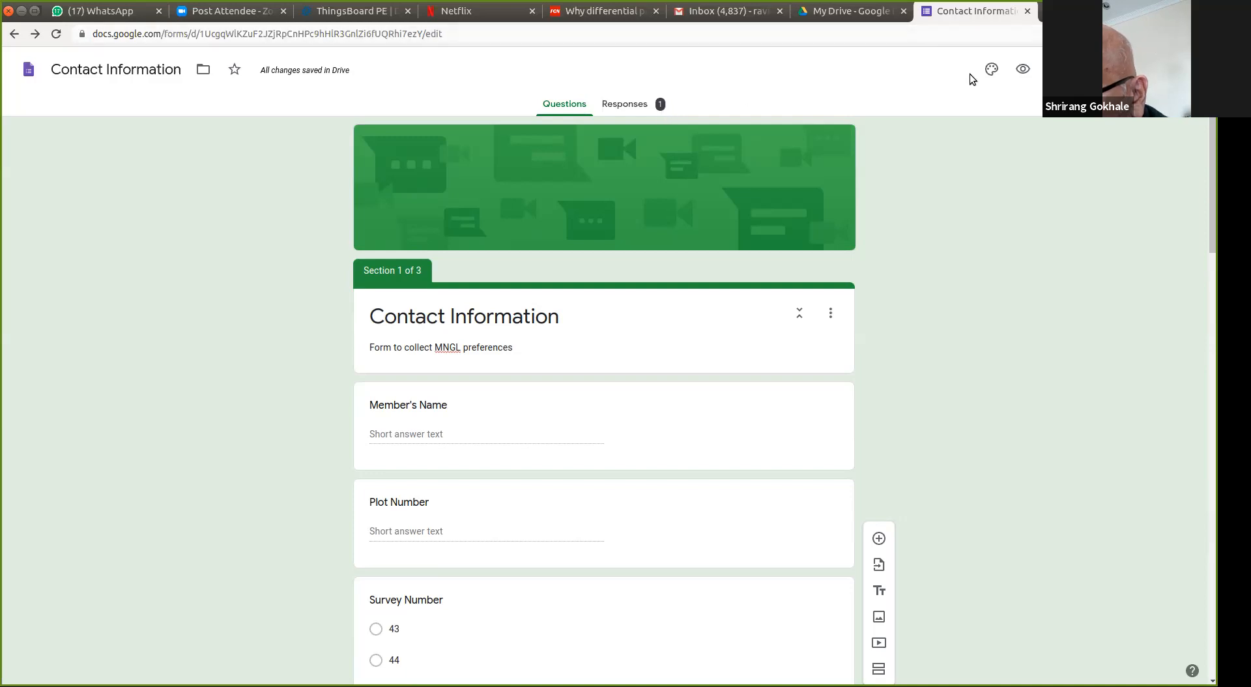
click(1020, 72)
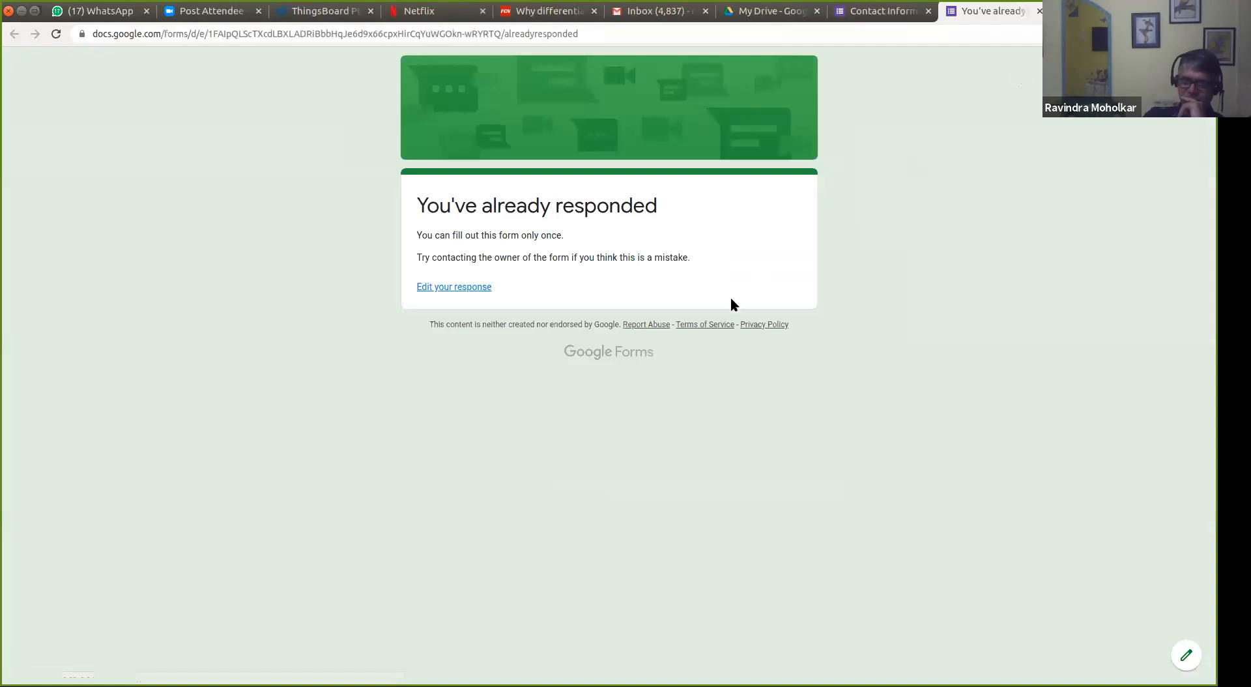
click(467, 285)
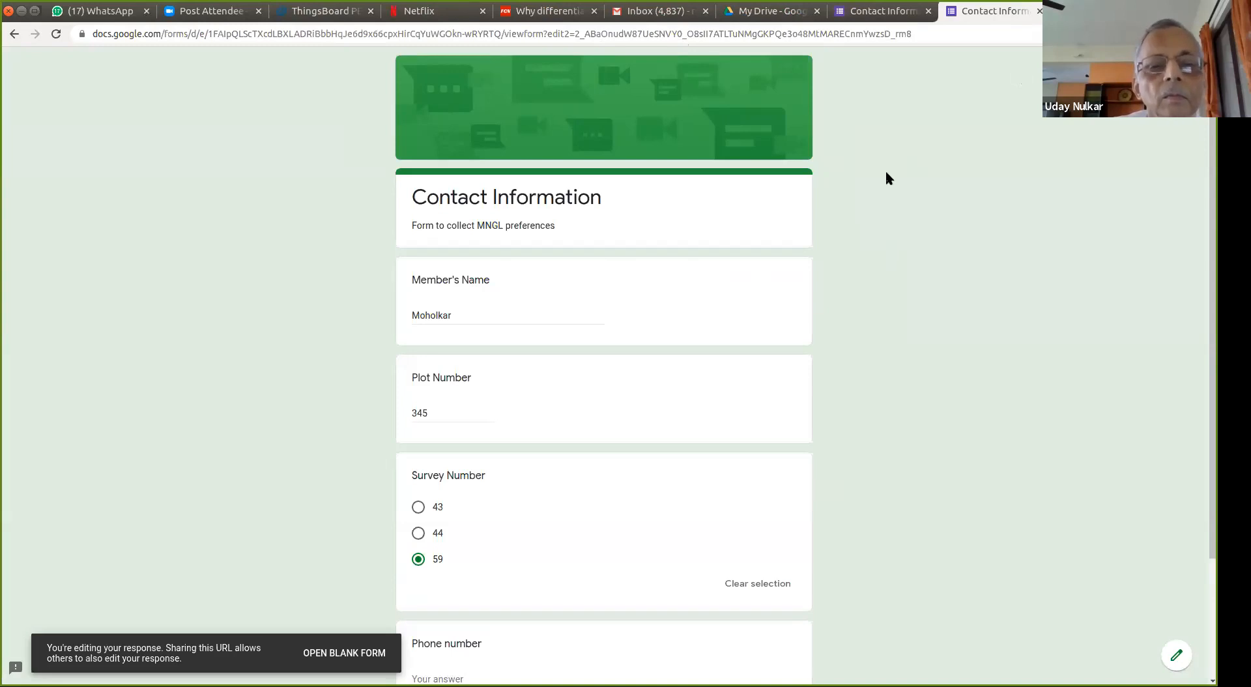
click(1039, 11)
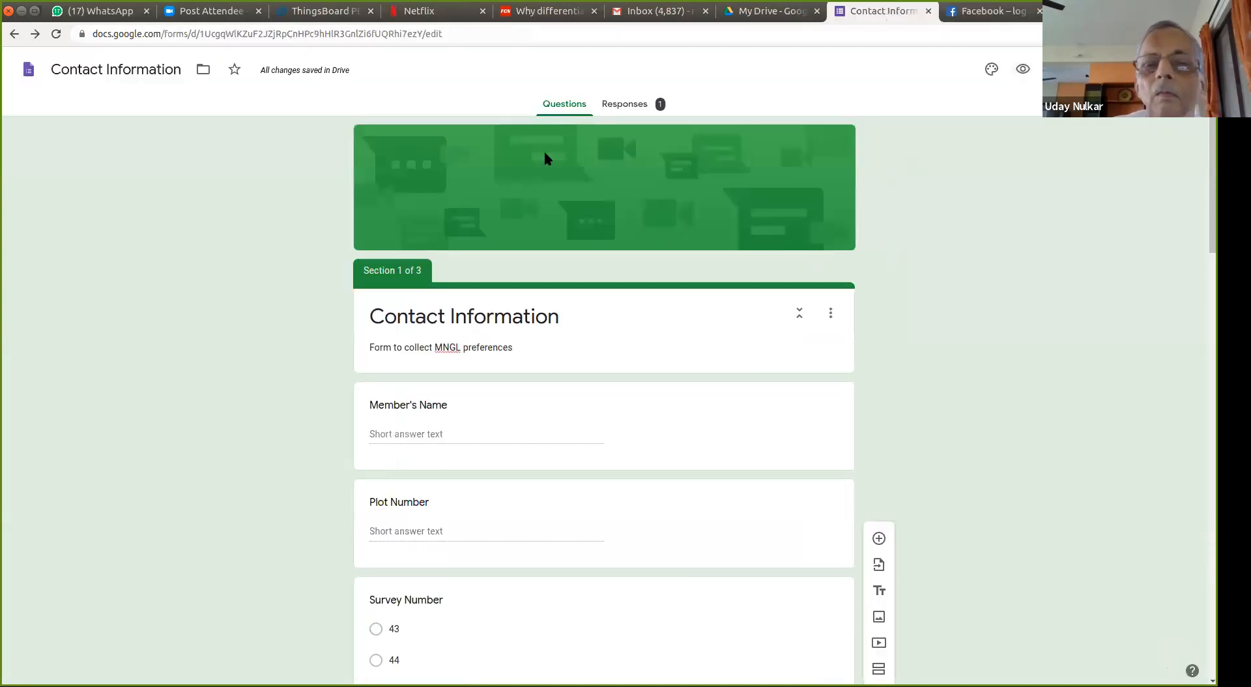
Step: Review the response summary and delete all responses collected by the form
click(637, 105)
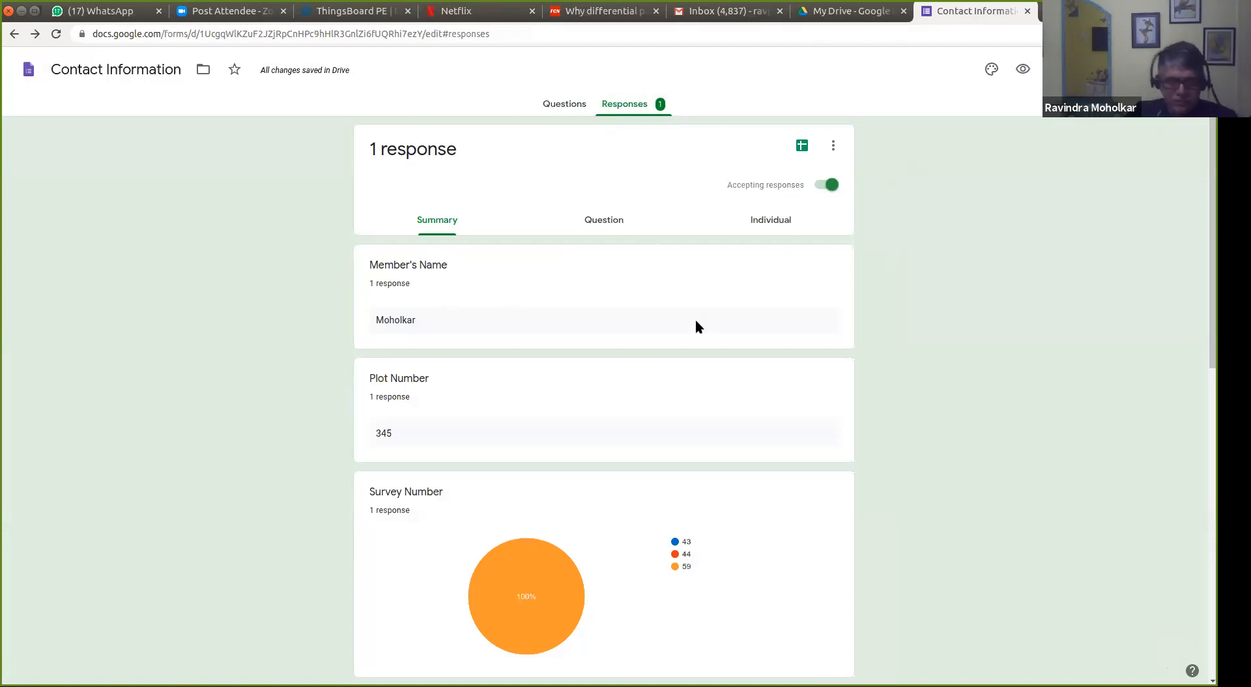
scroll(697, 294, down, 6)
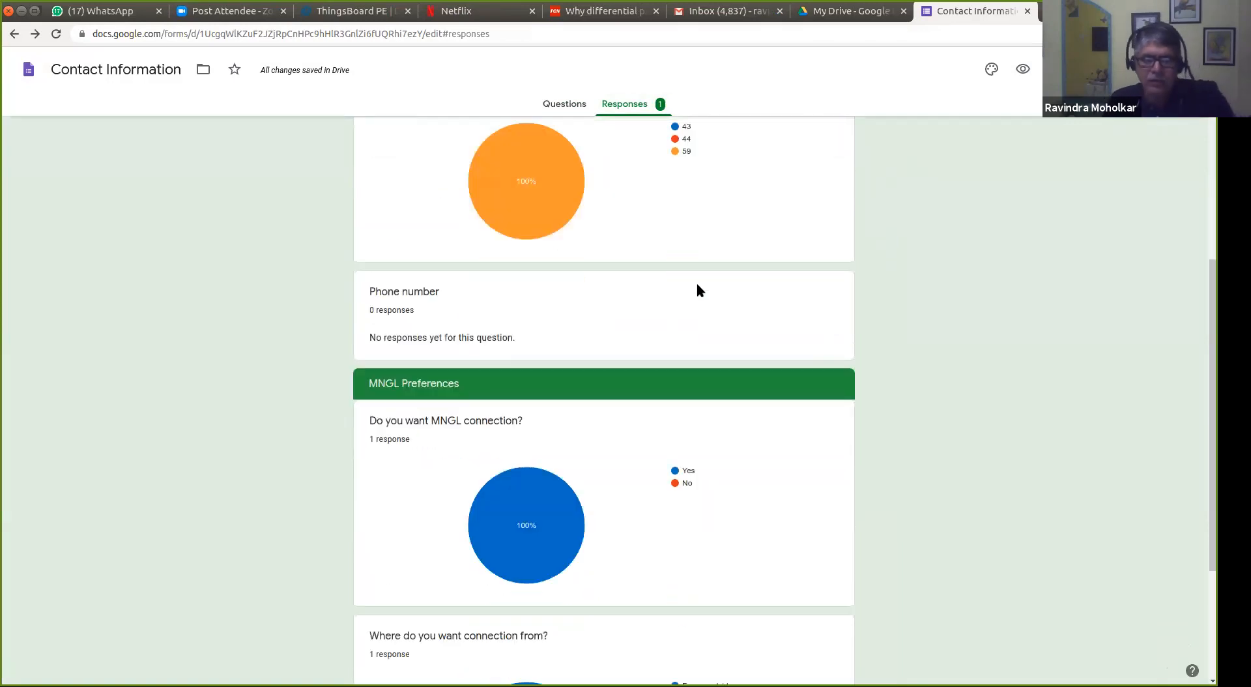
scroll(699, 290, down, 3)
scroll(699, 290, up, 9)
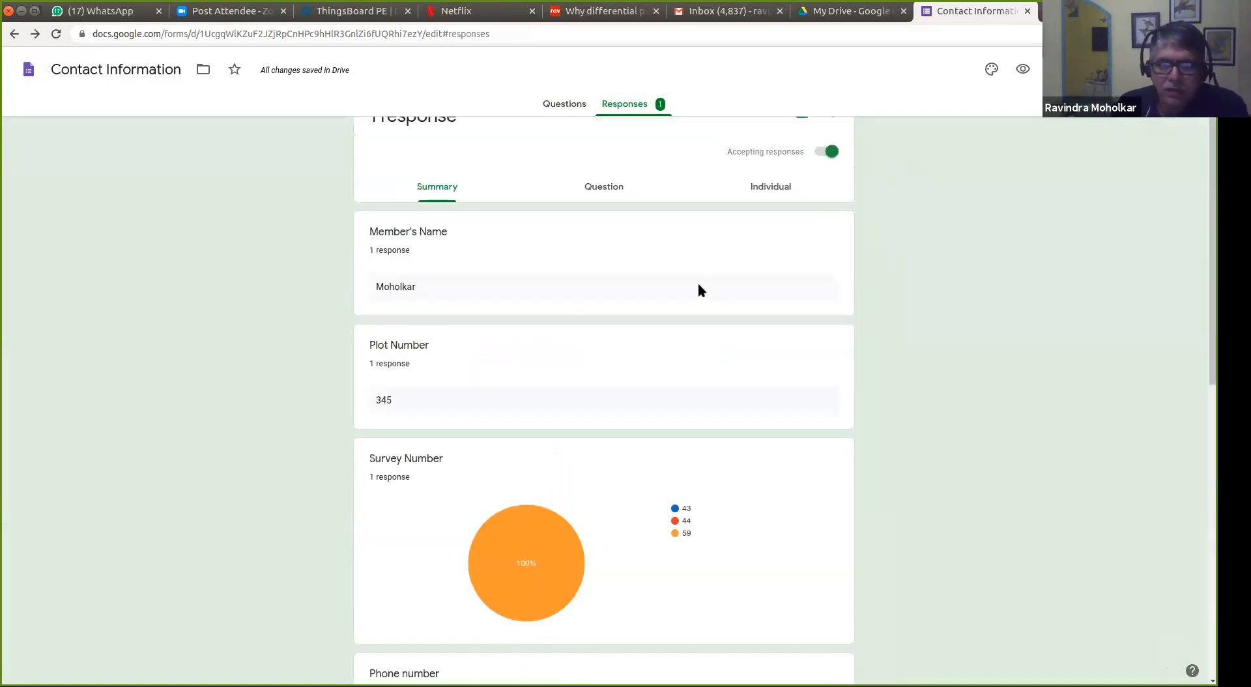
scroll(698, 286, up, 1)
click(831, 149)
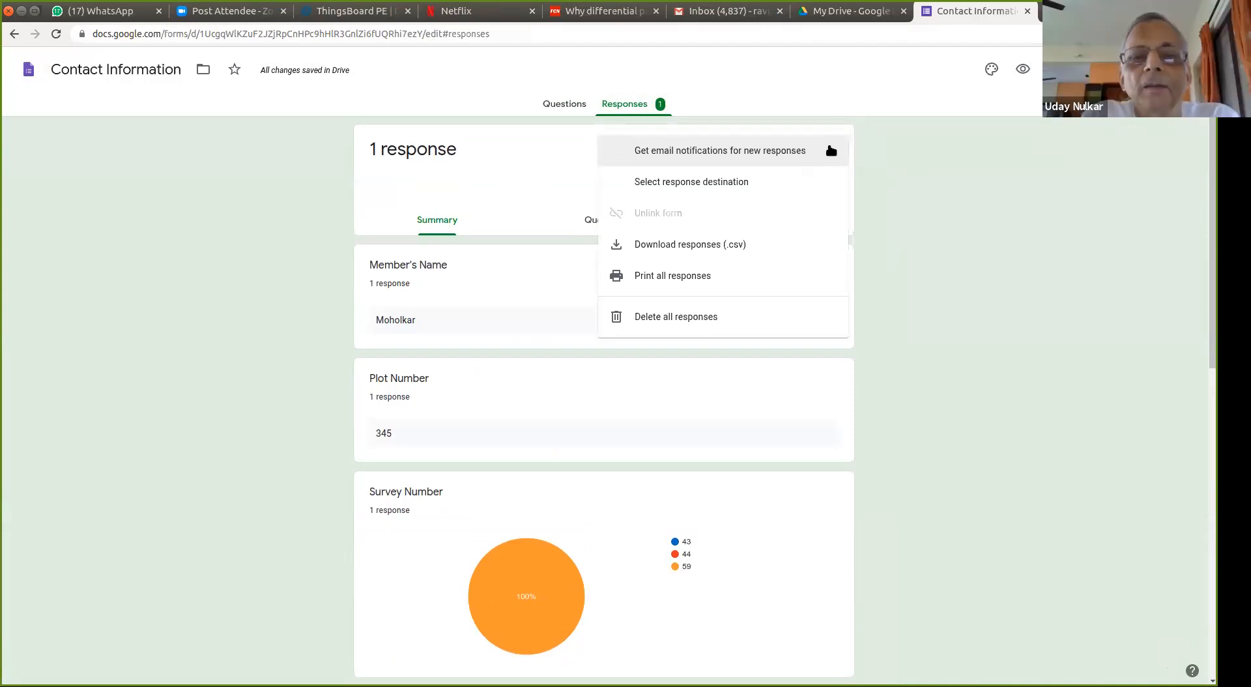
click(701, 314)
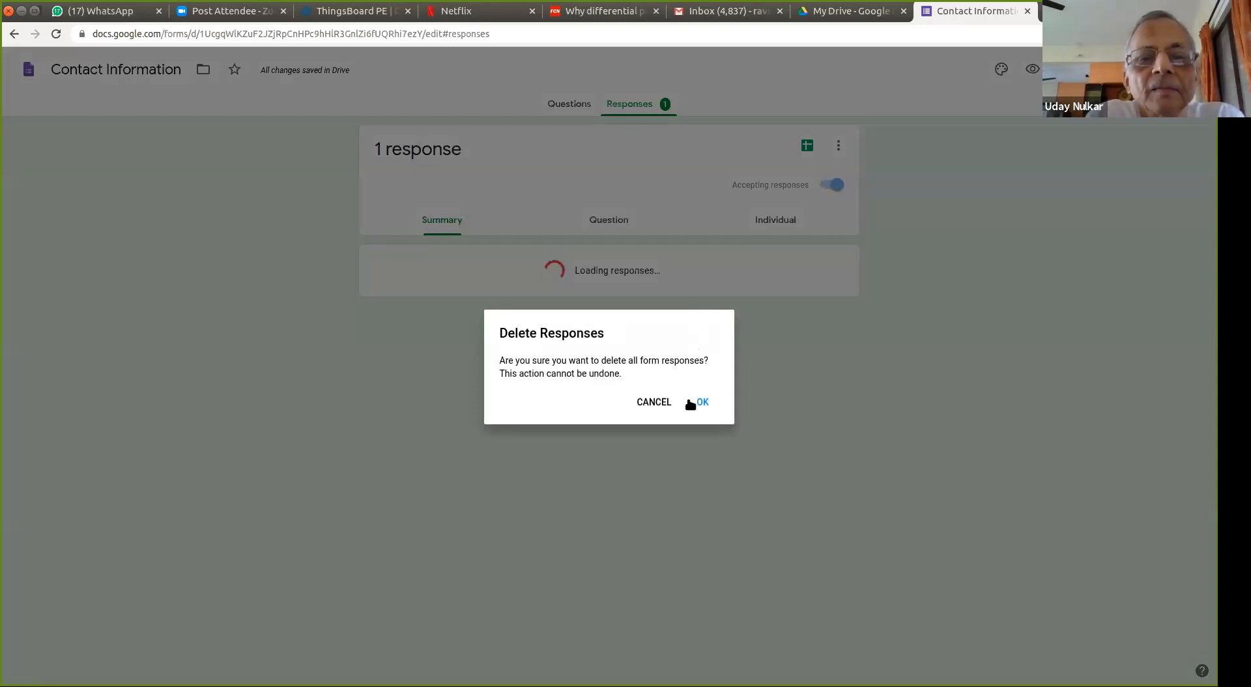
click(701, 403)
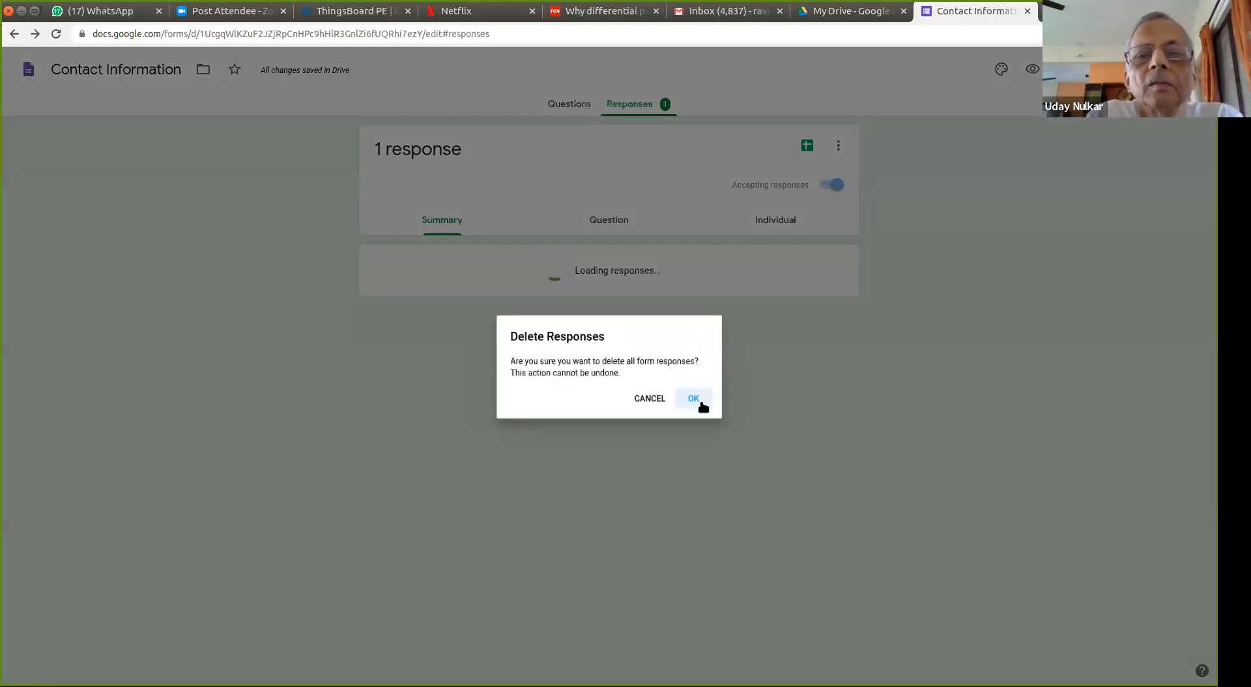
Step: Return to the form's questions, open the preview, and test 450 as the plot number
click(573, 105)
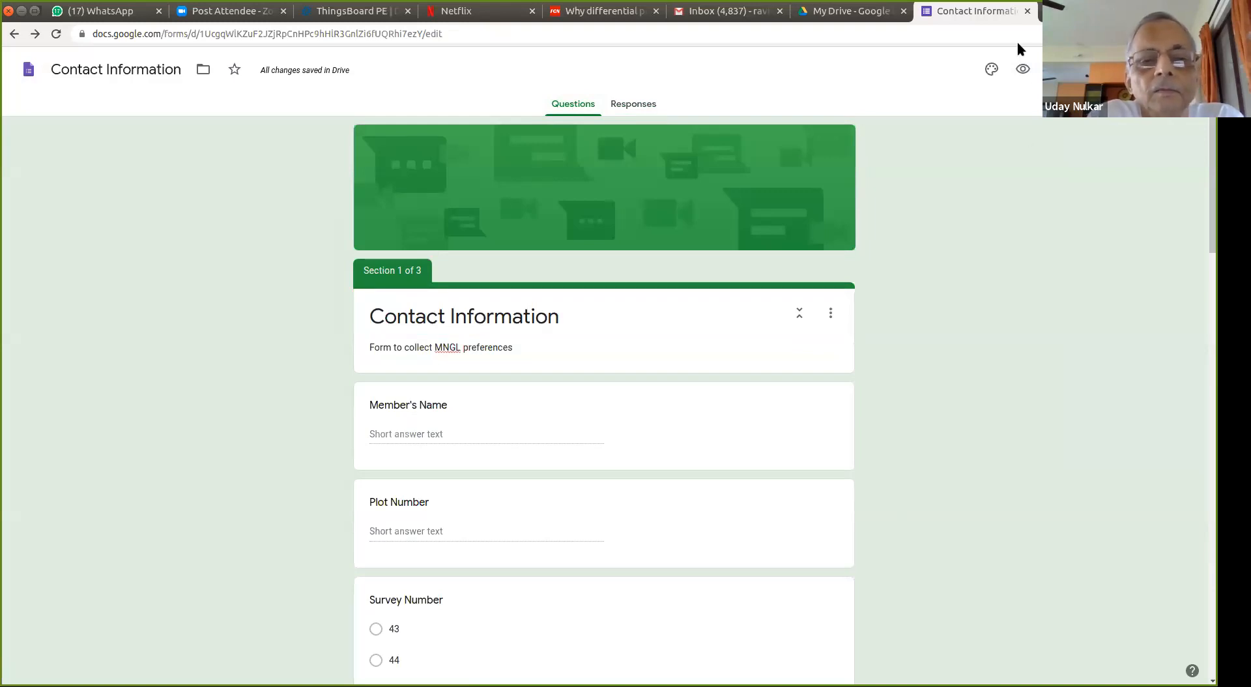
click(1022, 68)
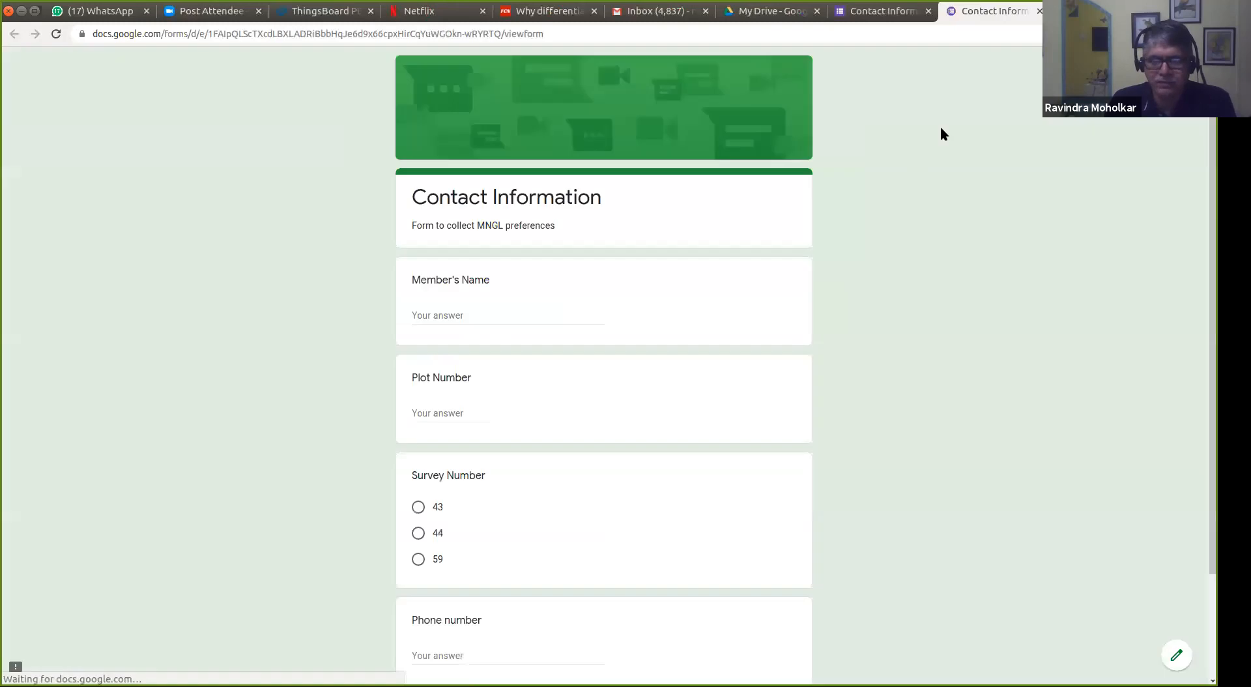
click(529, 319)
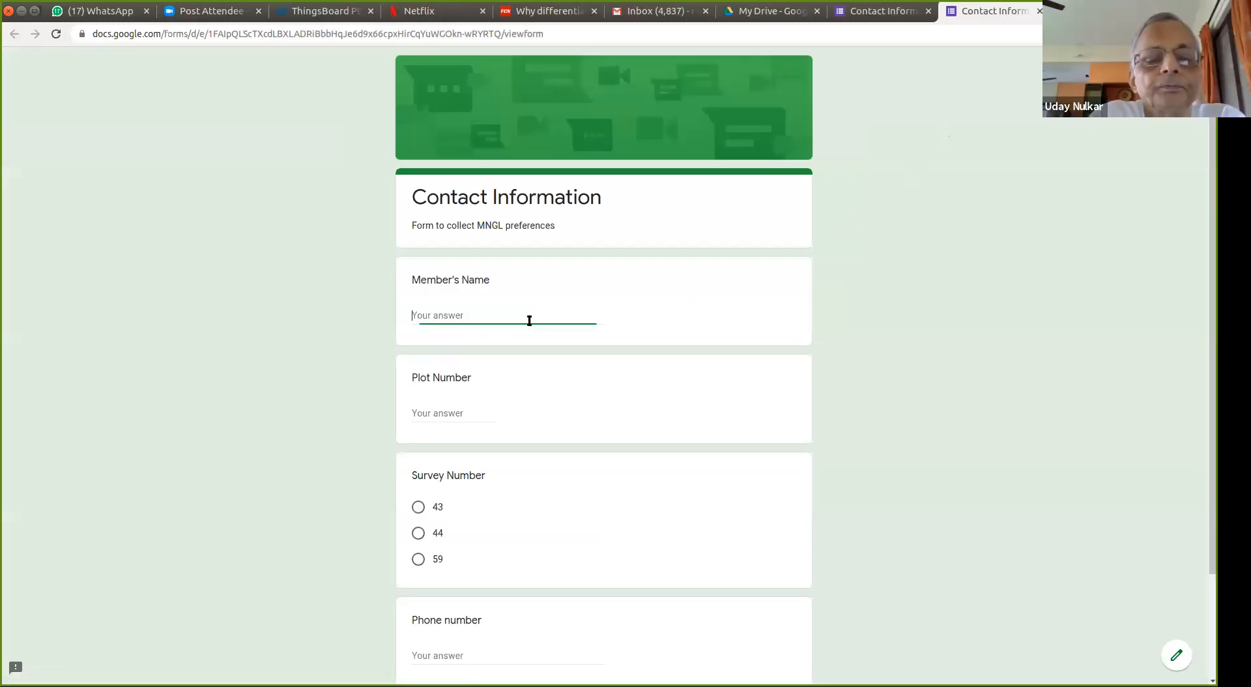
click(444, 415)
text(450)
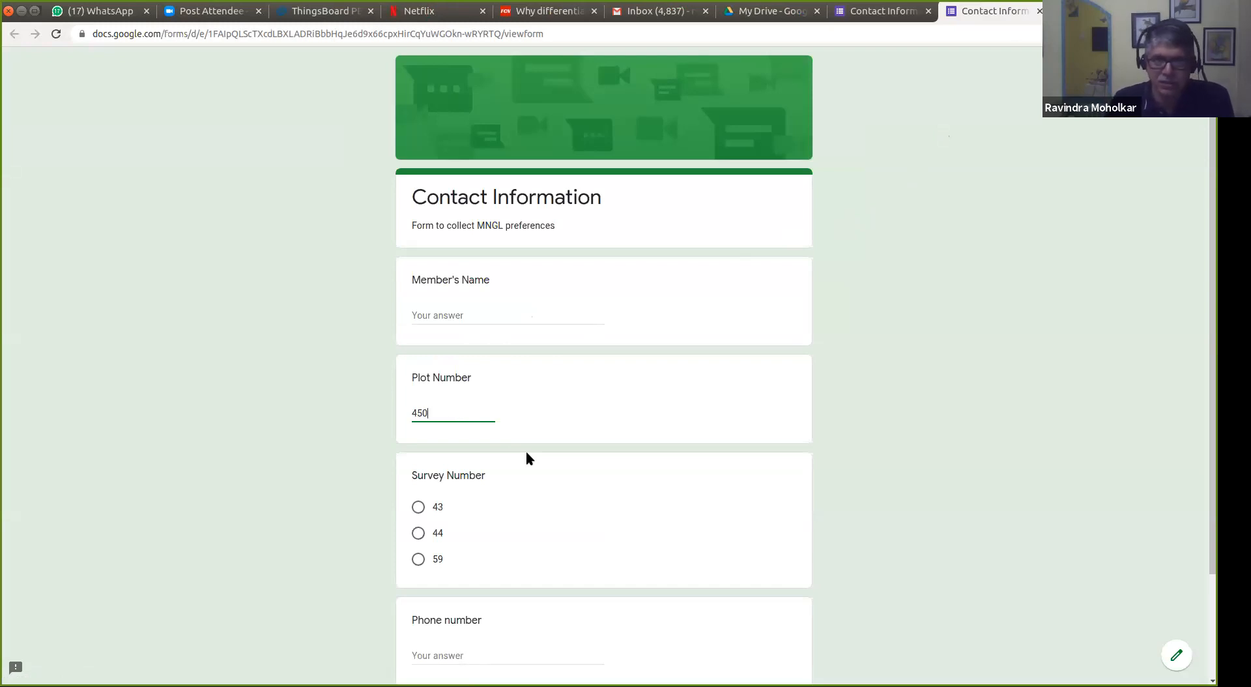
click(418, 558)
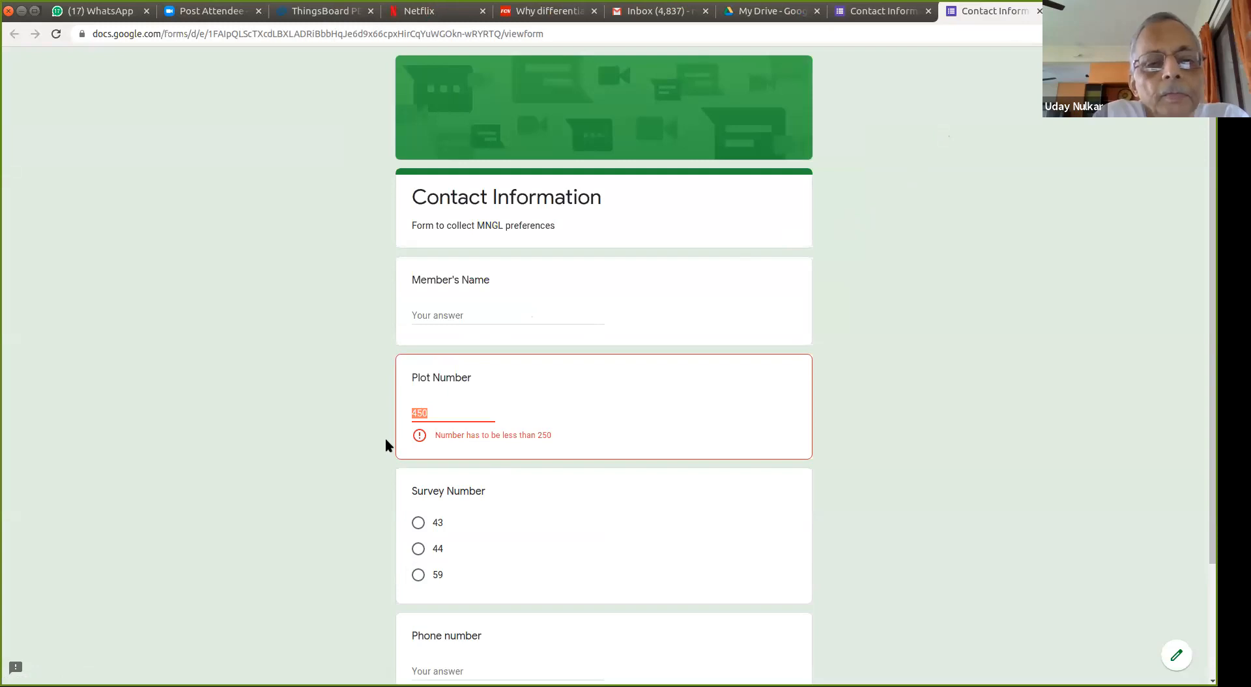
Step: Replace the plot number with 9, choose survey number 59, and continue to the MNGL Preferences section
text(9)
click(417, 559)
scroll(691, 521, down, 3)
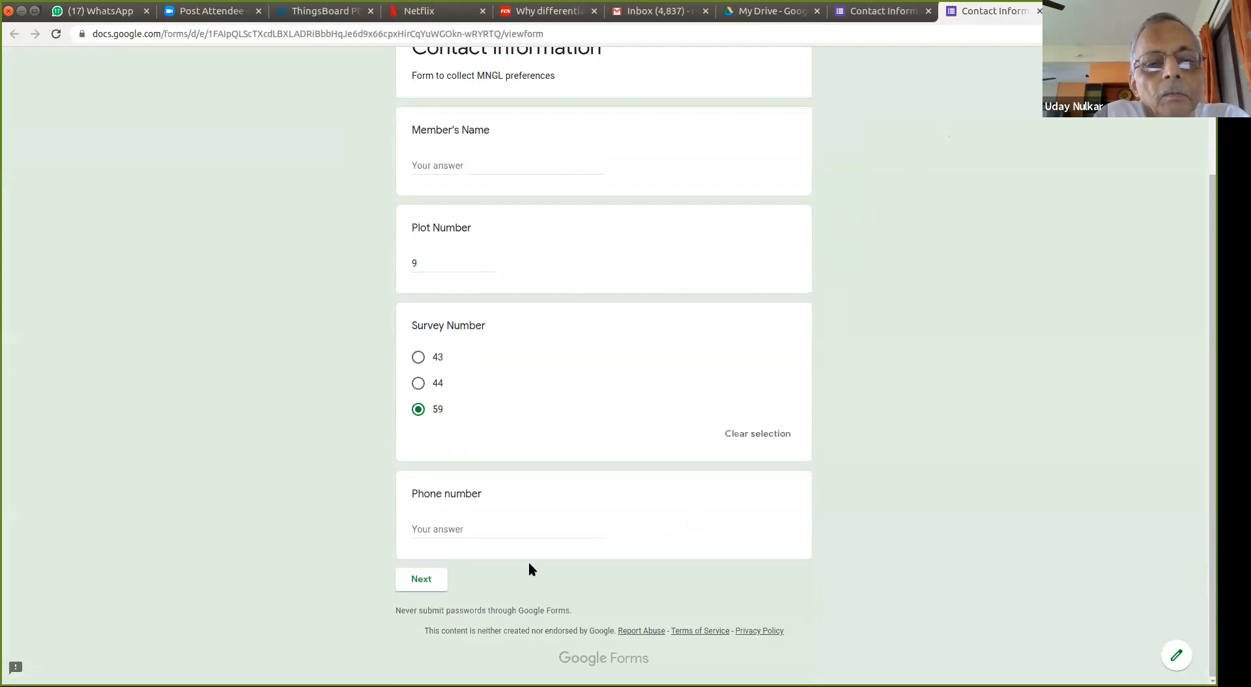
click(434, 580)
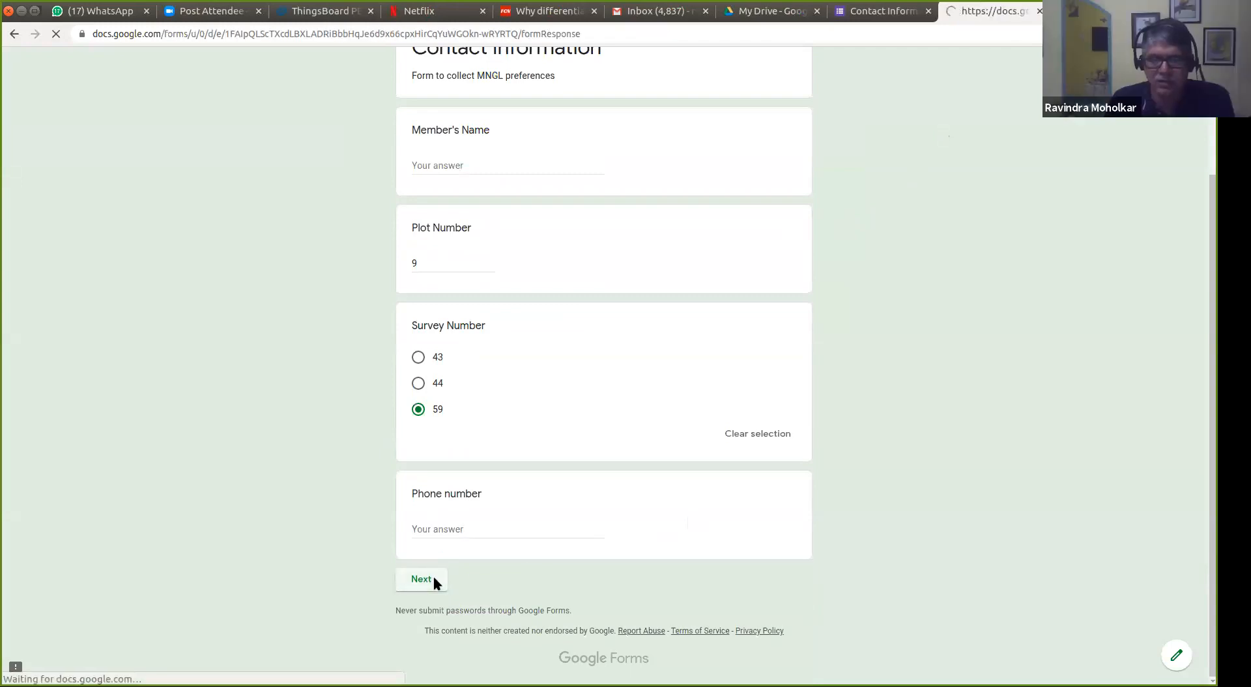
Step: Answer No to "Do you want MNGL connection?" and continue to the Thank you section
scroll(728, 468, down, 6)
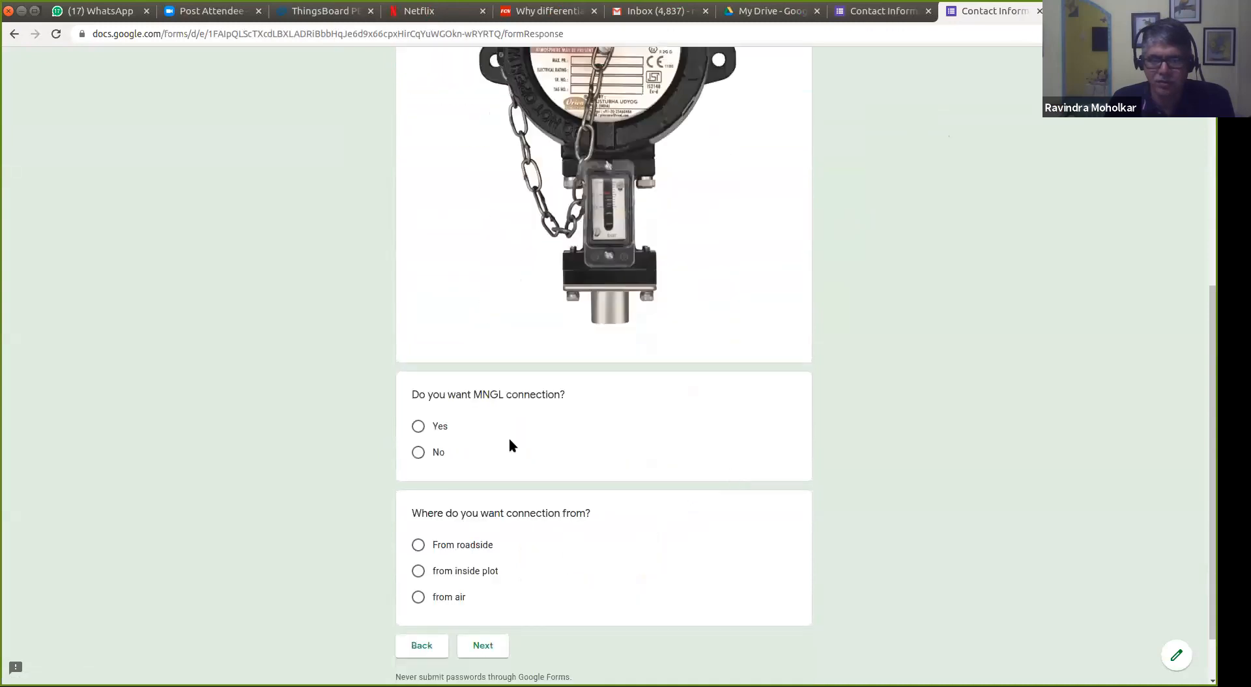
click(419, 453)
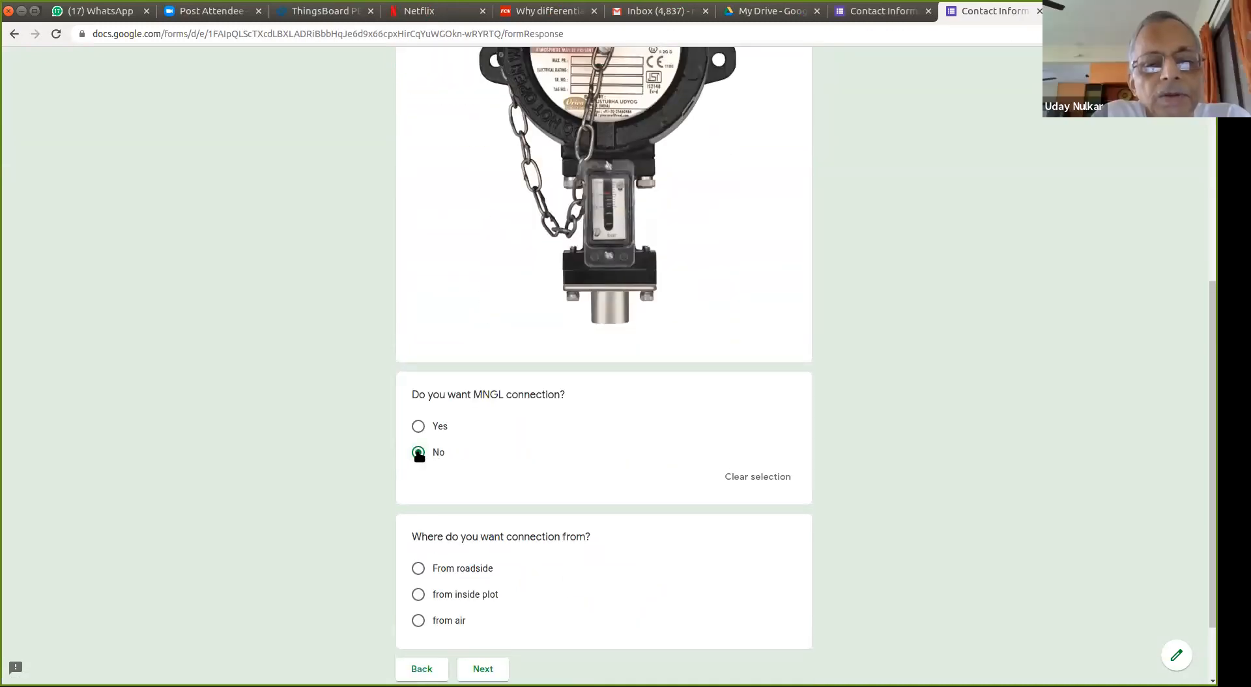
scroll(418, 454, down, 2)
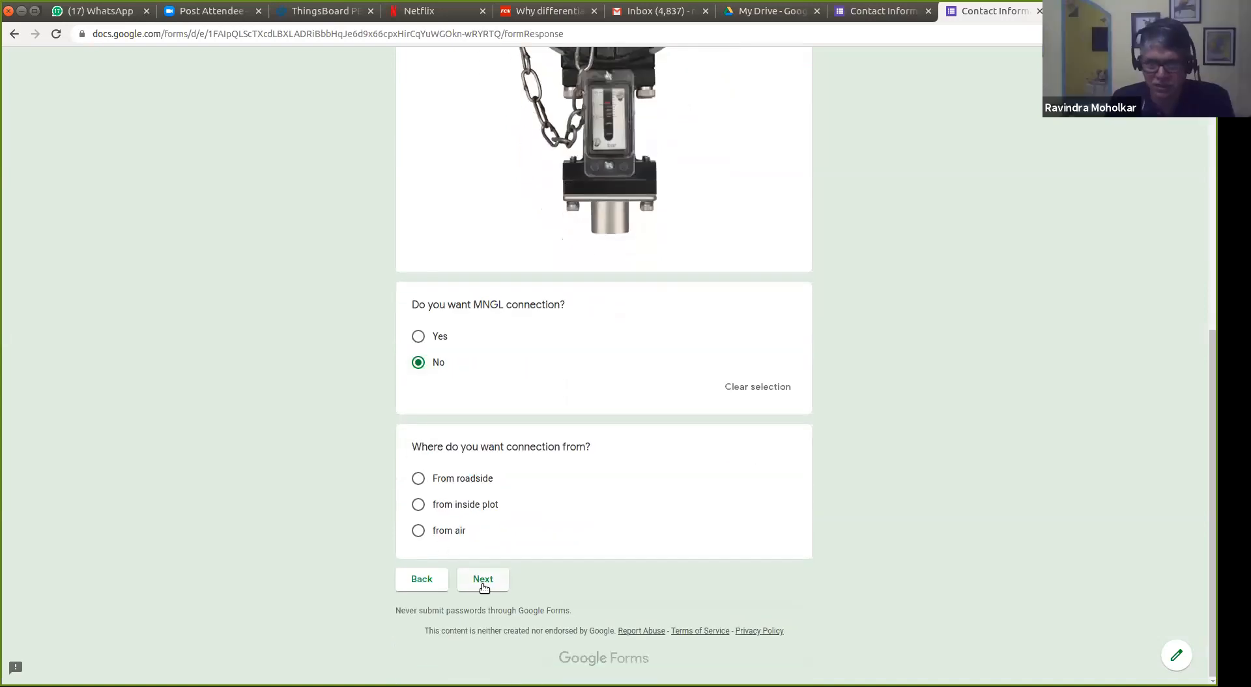
click(489, 580)
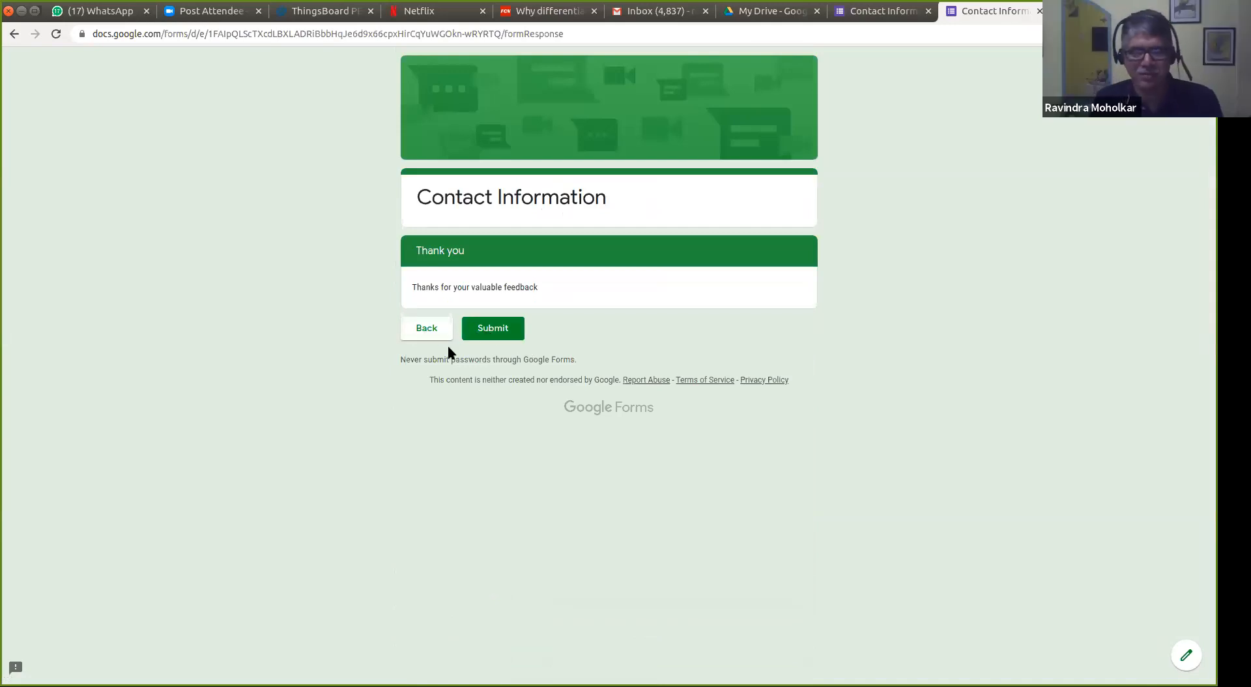
Step: Go back to the MNGL Preferences section to check its questions, and close the preview without submitting
click(435, 329)
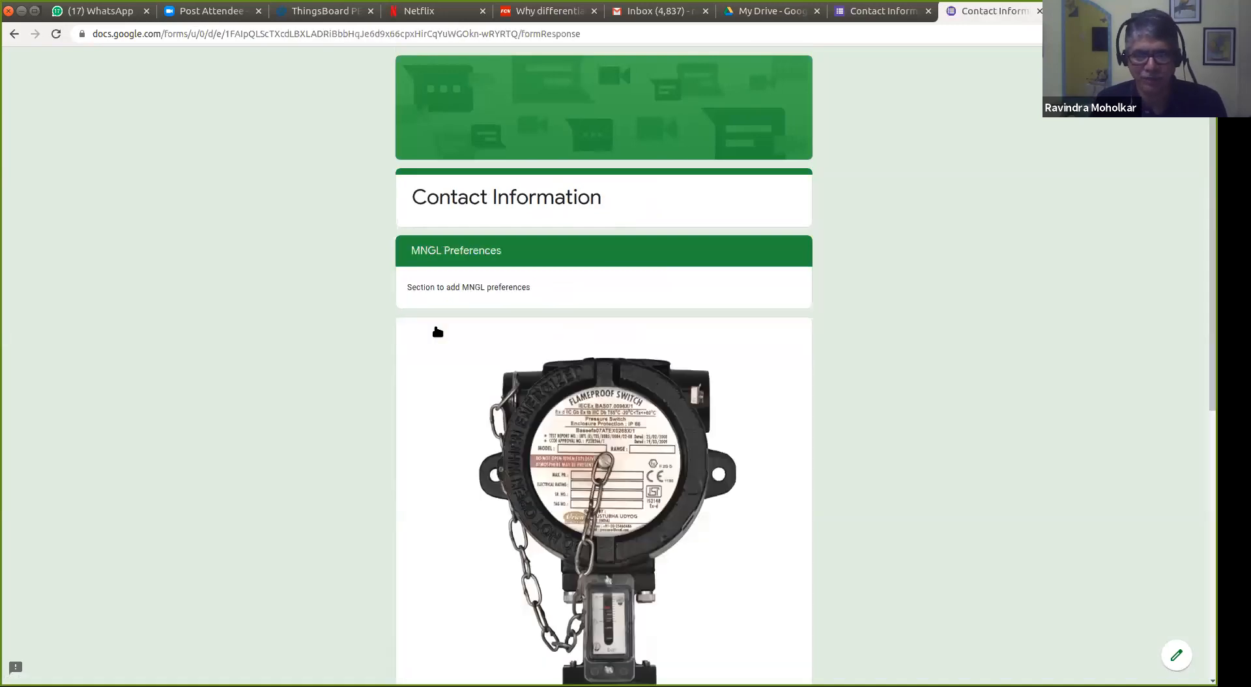
scroll(784, 407, down, 8)
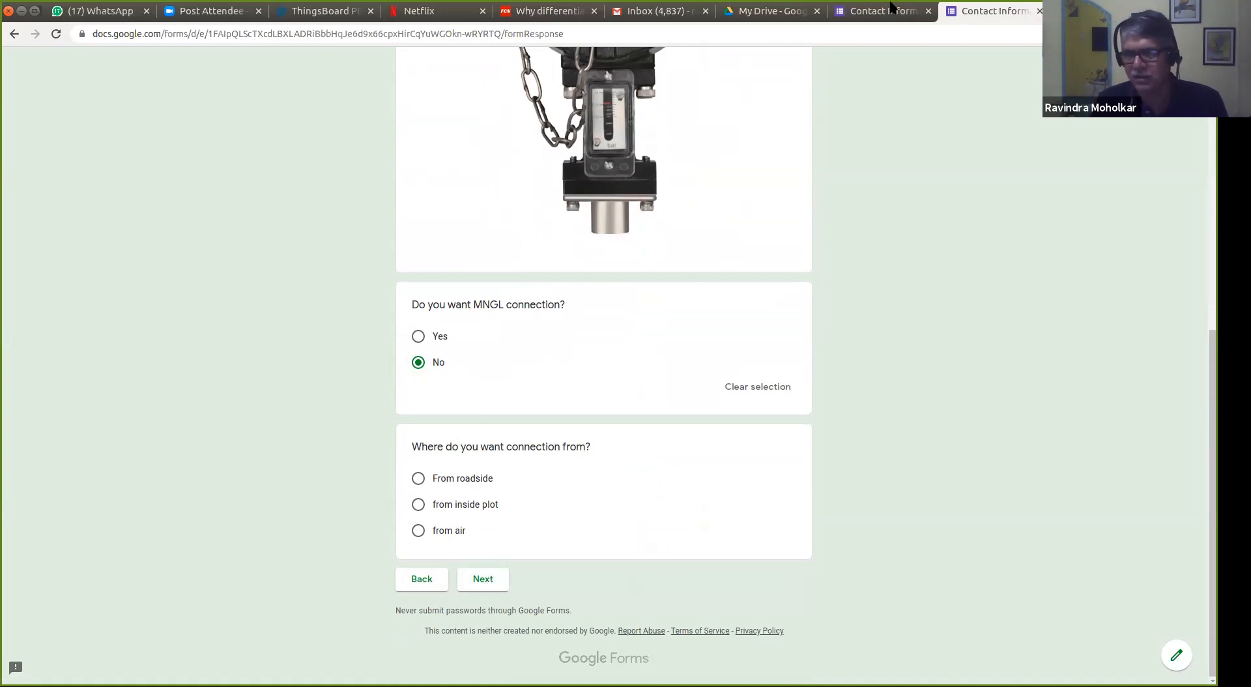
click(1038, 14)
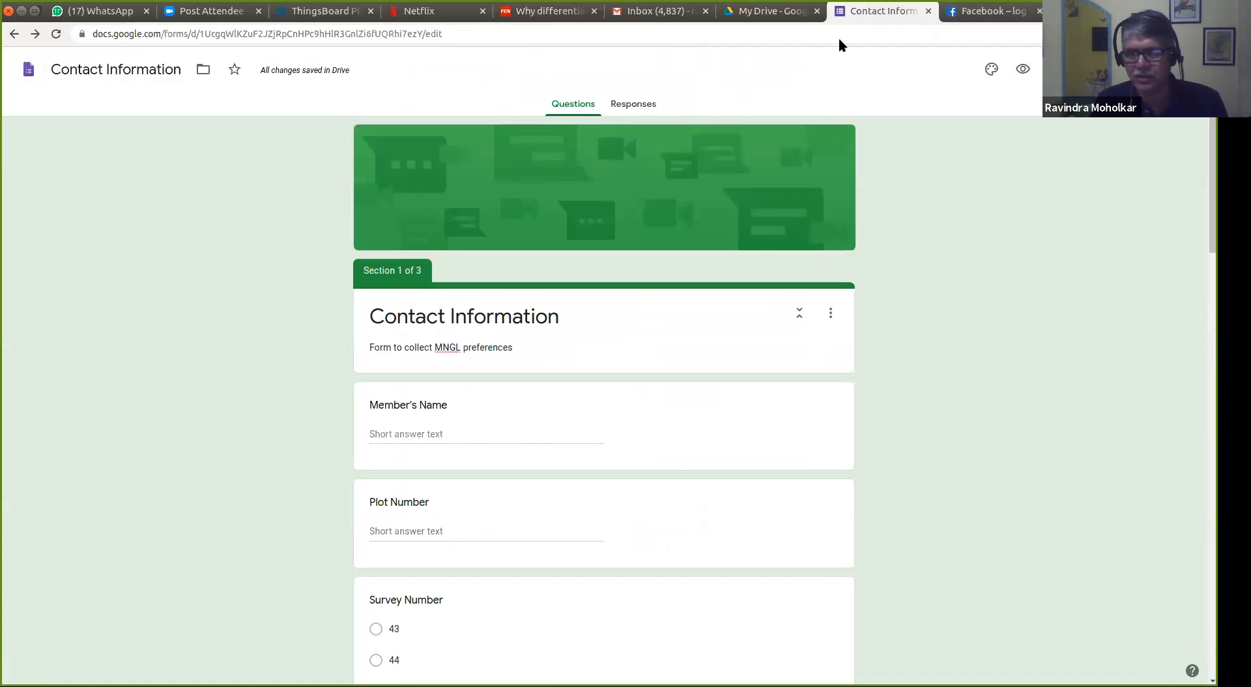
Step: Make the "Where do you want connection from?" and "Do you want MNGL connection?" questions required
scroll(704, 365, down, 15)
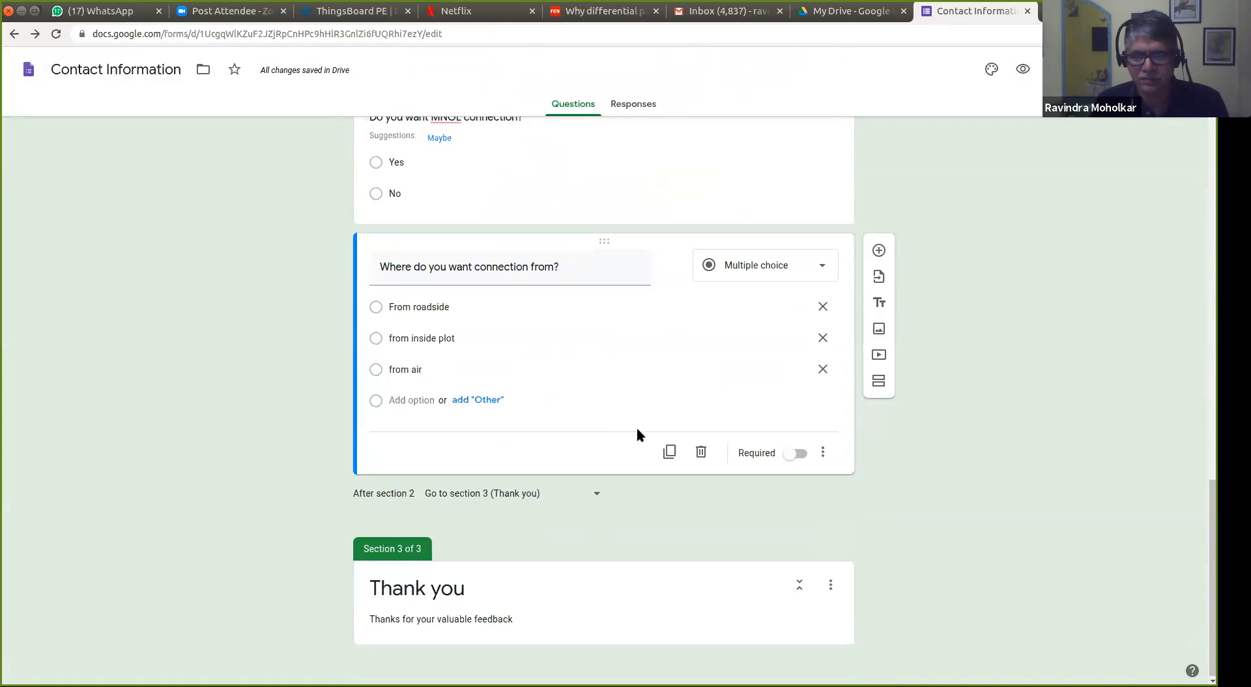
click(800, 453)
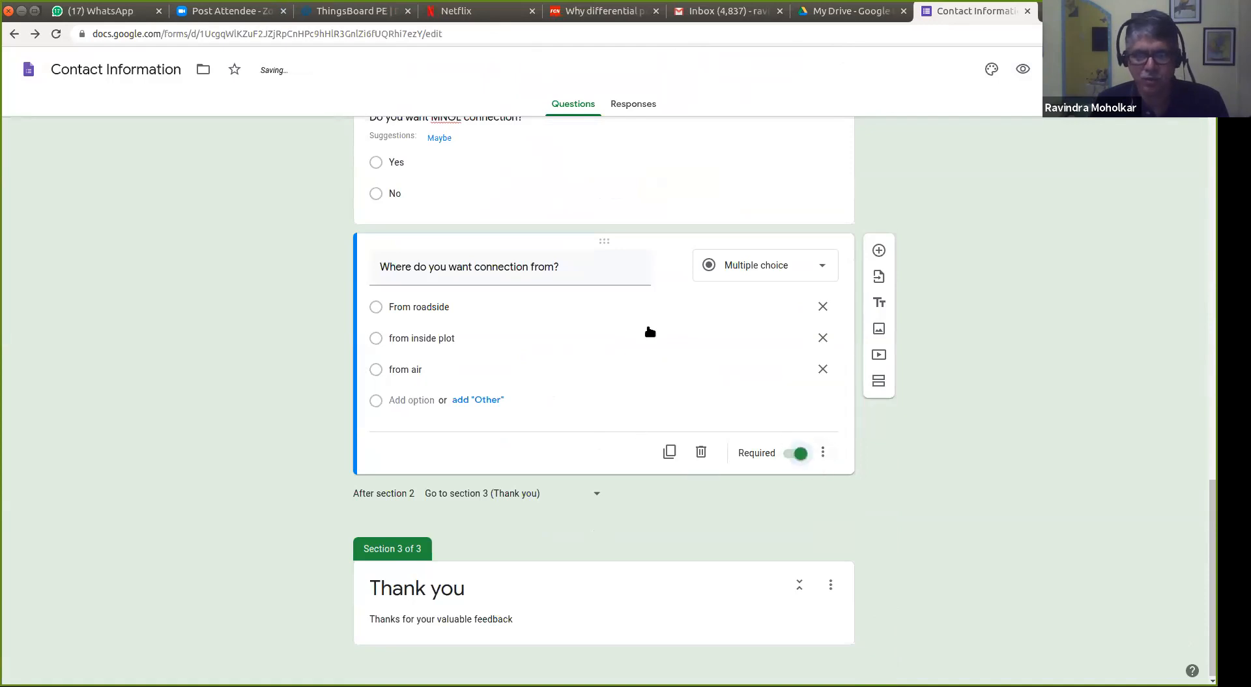
scroll(648, 332, up, 2)
click(598, 309)
click(798, 436)
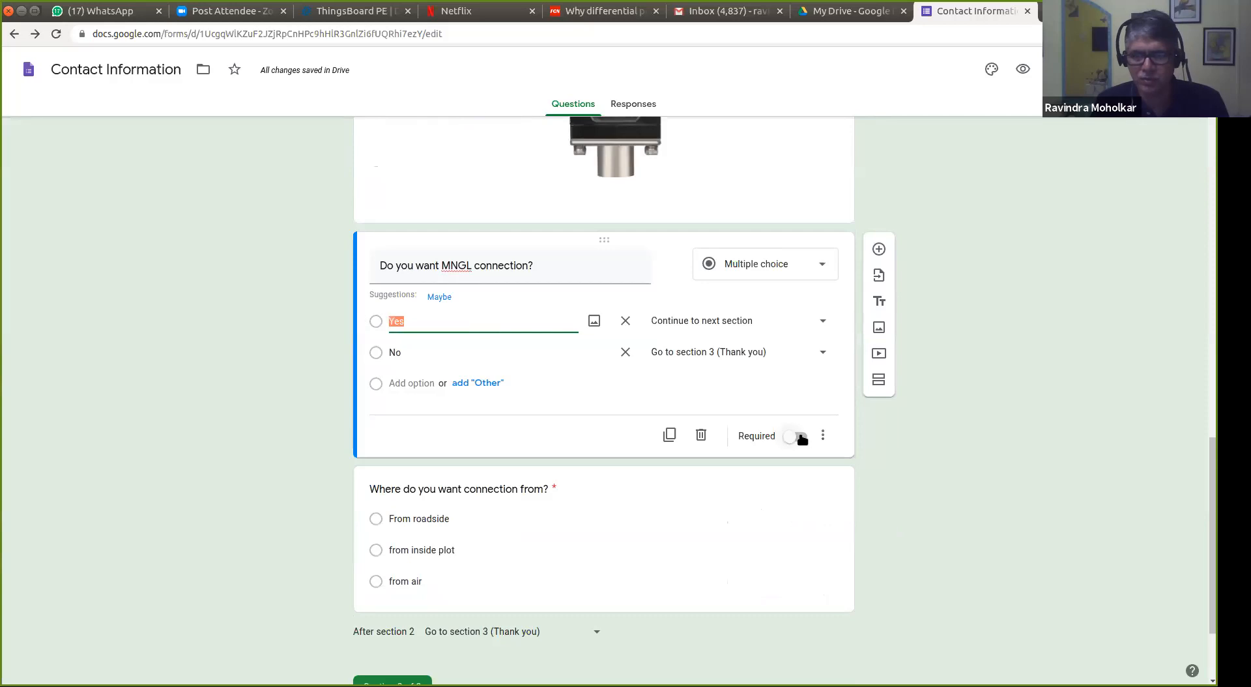
Step: Preview the form again and advance with the first section blank to the MNGL Preferences questions
click(1021, 68)
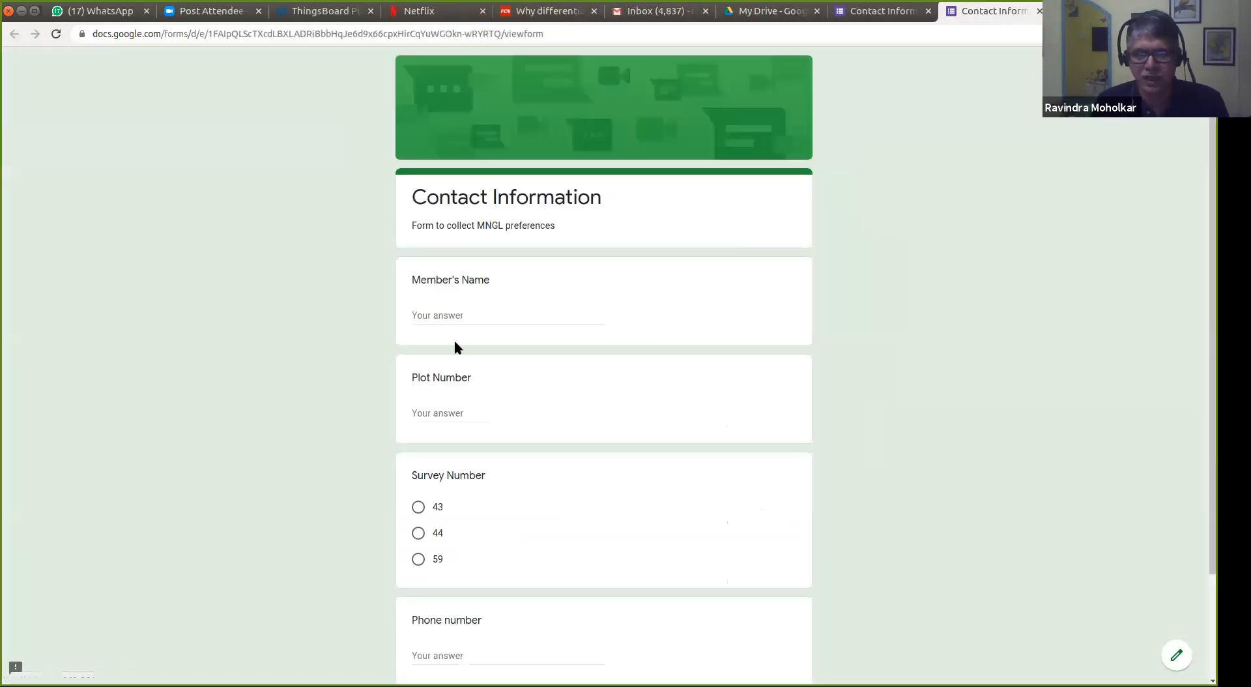
scroll(491, 315, down, 4)
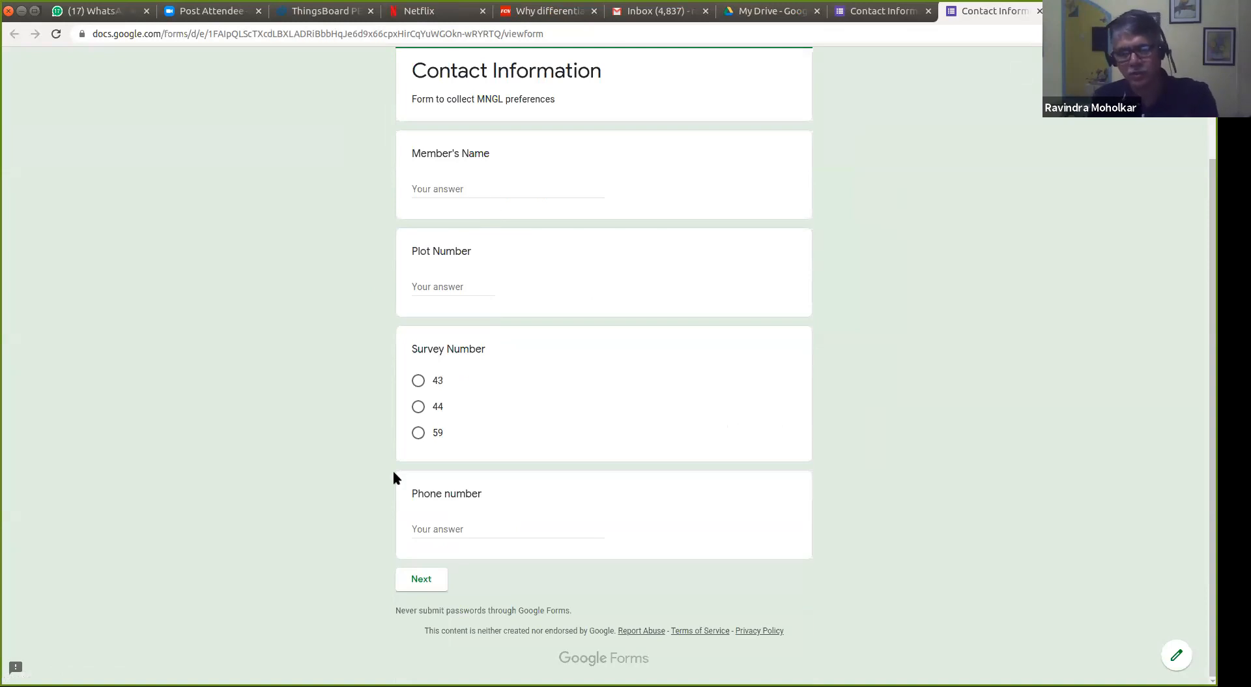
click(423, 579)
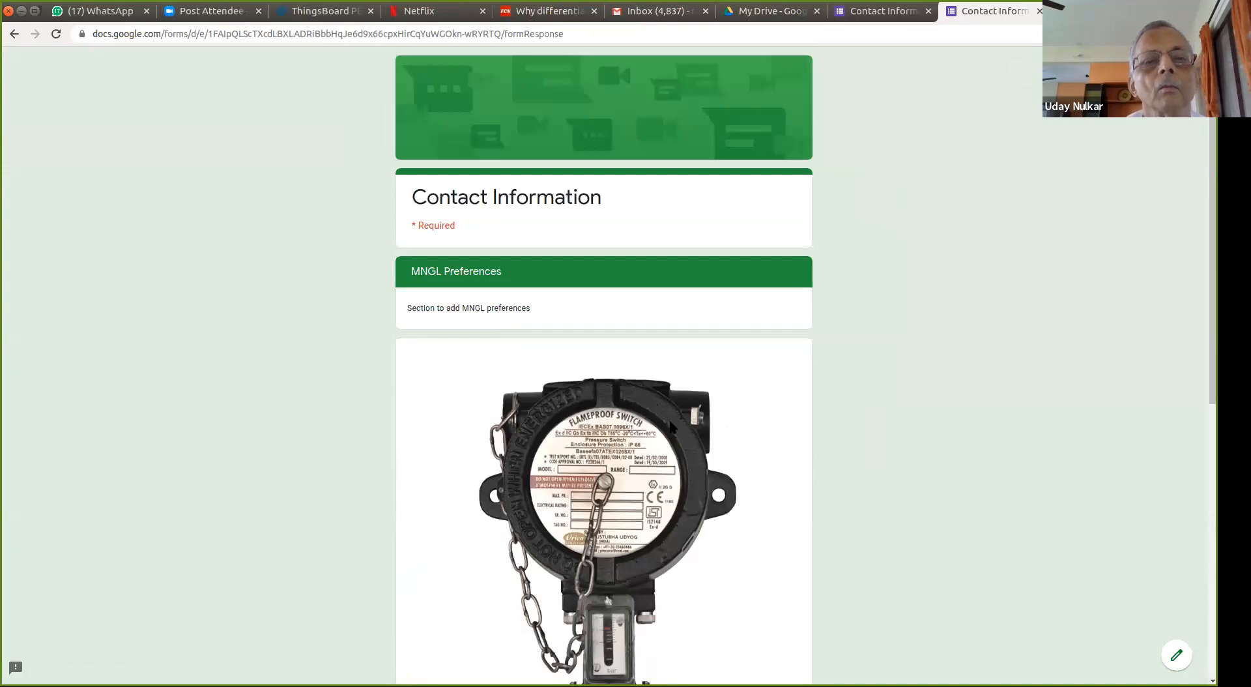
scroll(670, 424, down, 10)
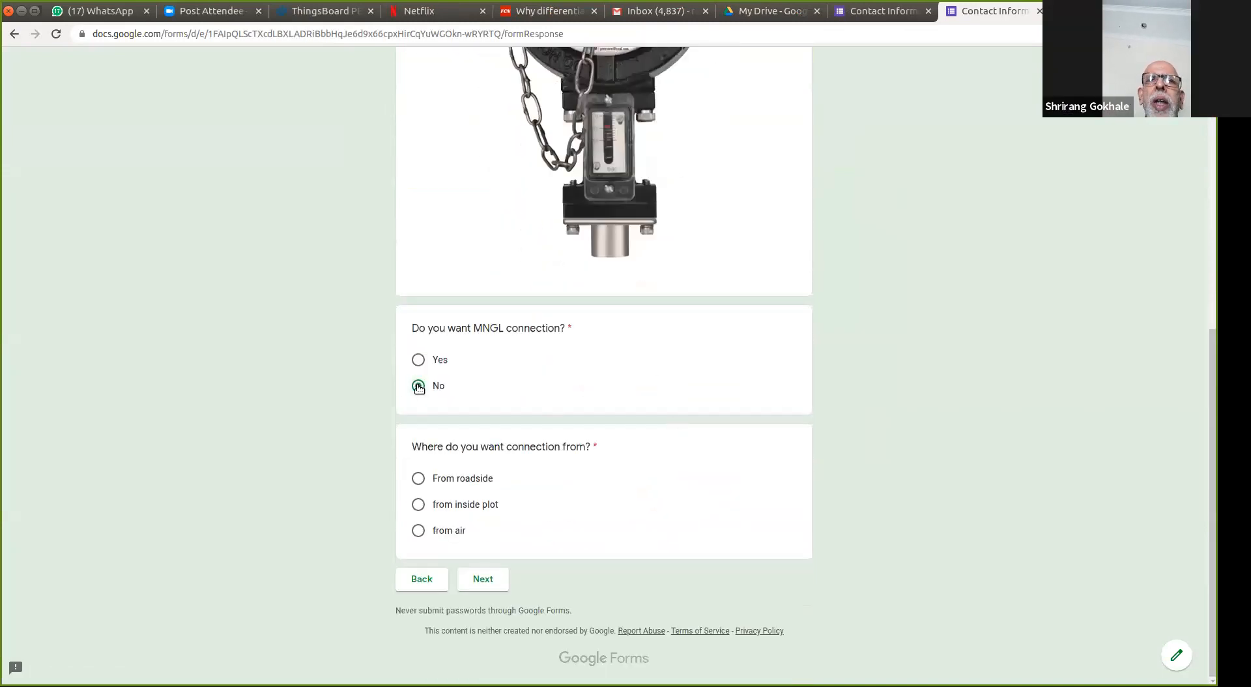
Step: Try to continue with "Where do you want connection from?" unanswered, go back to the Contact Information section, and close the preview
click(476, 581)
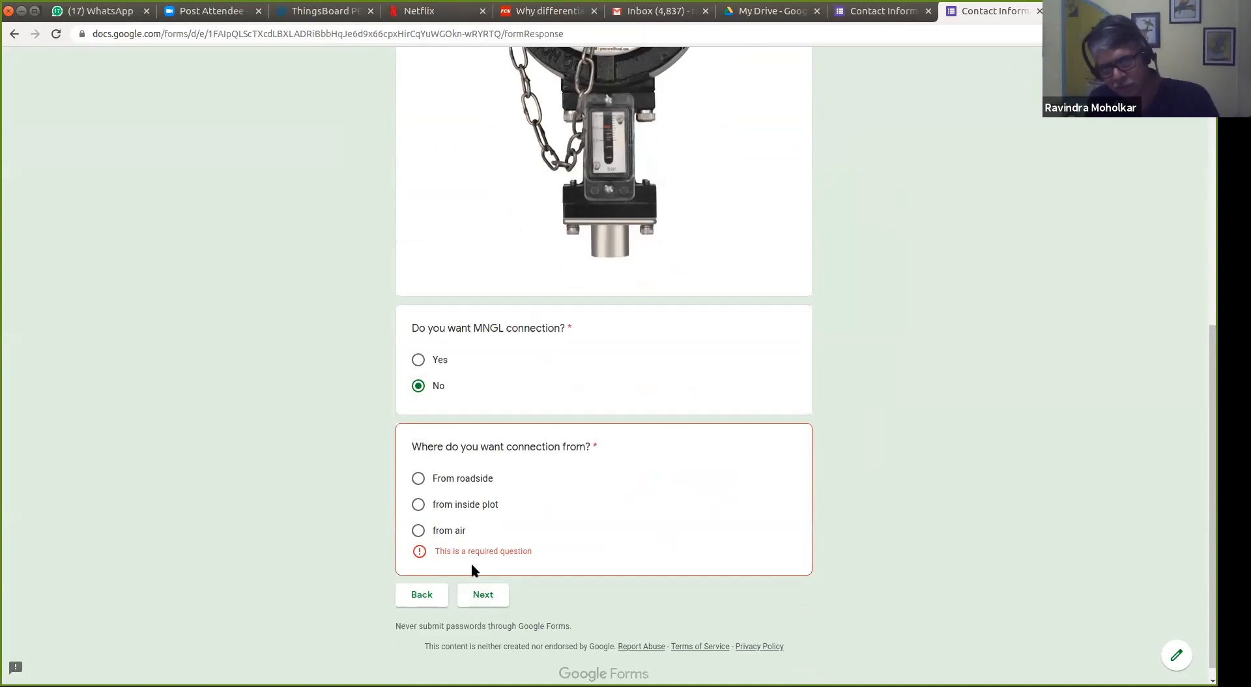
click(422, 596)
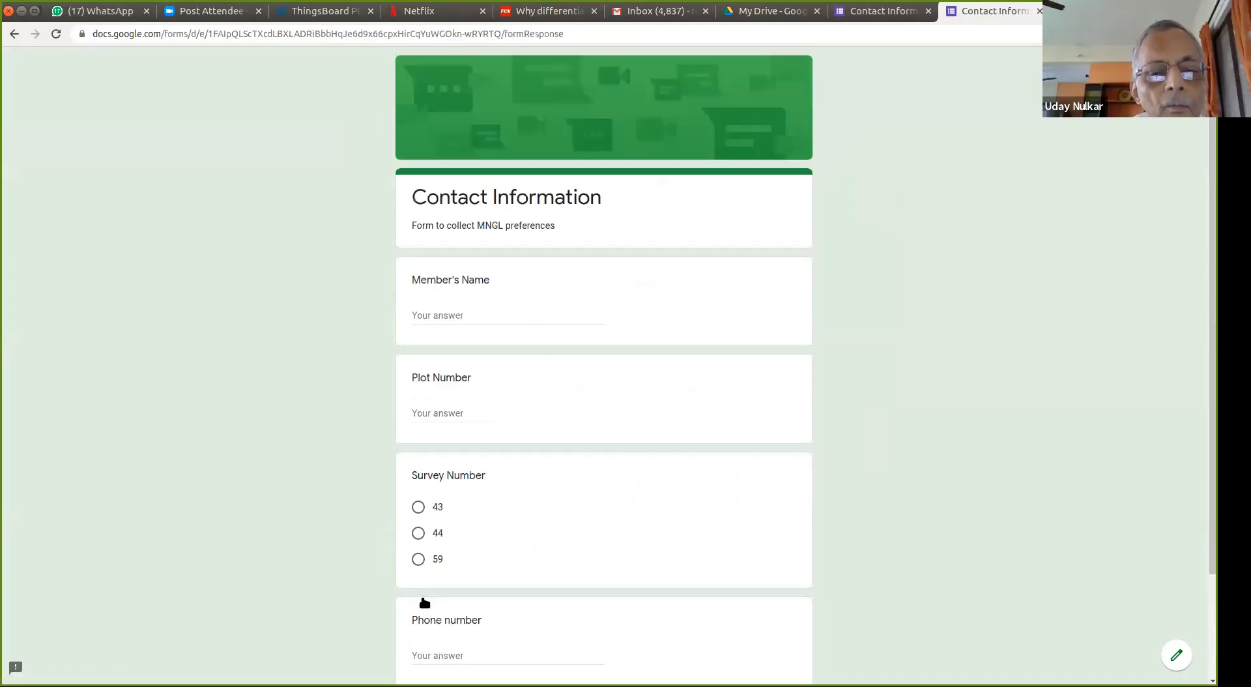
scroll(576, 485, down, 2)
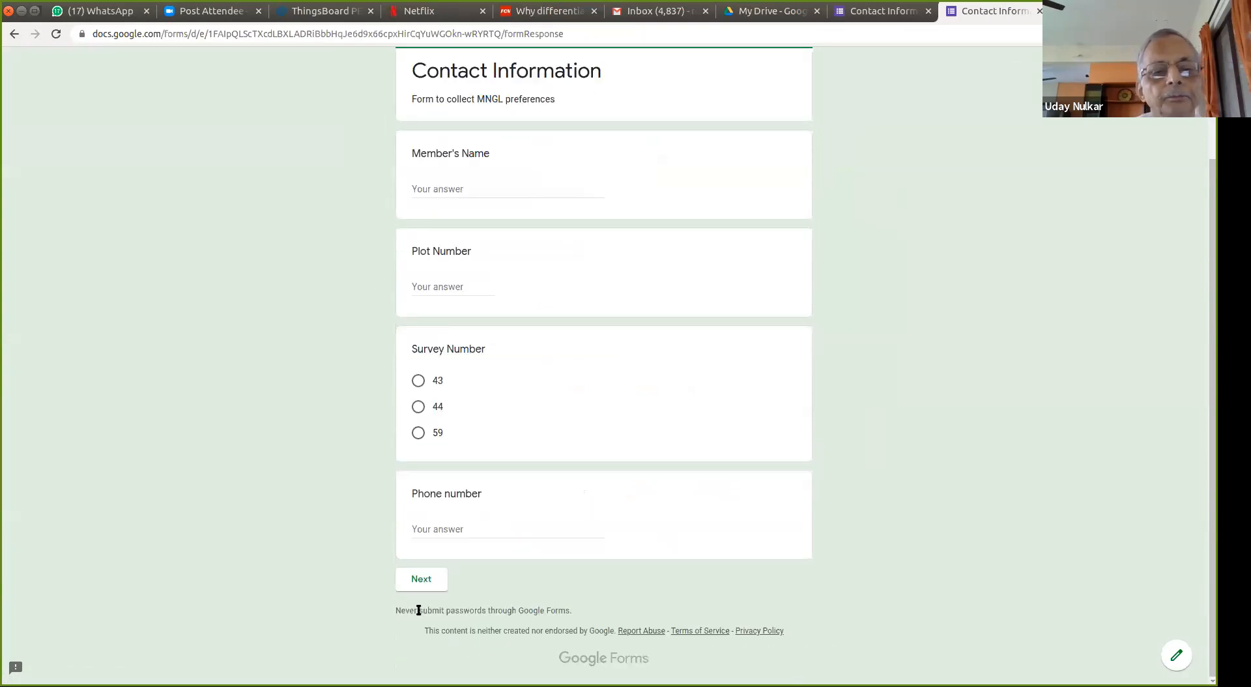
click(1038, 11)
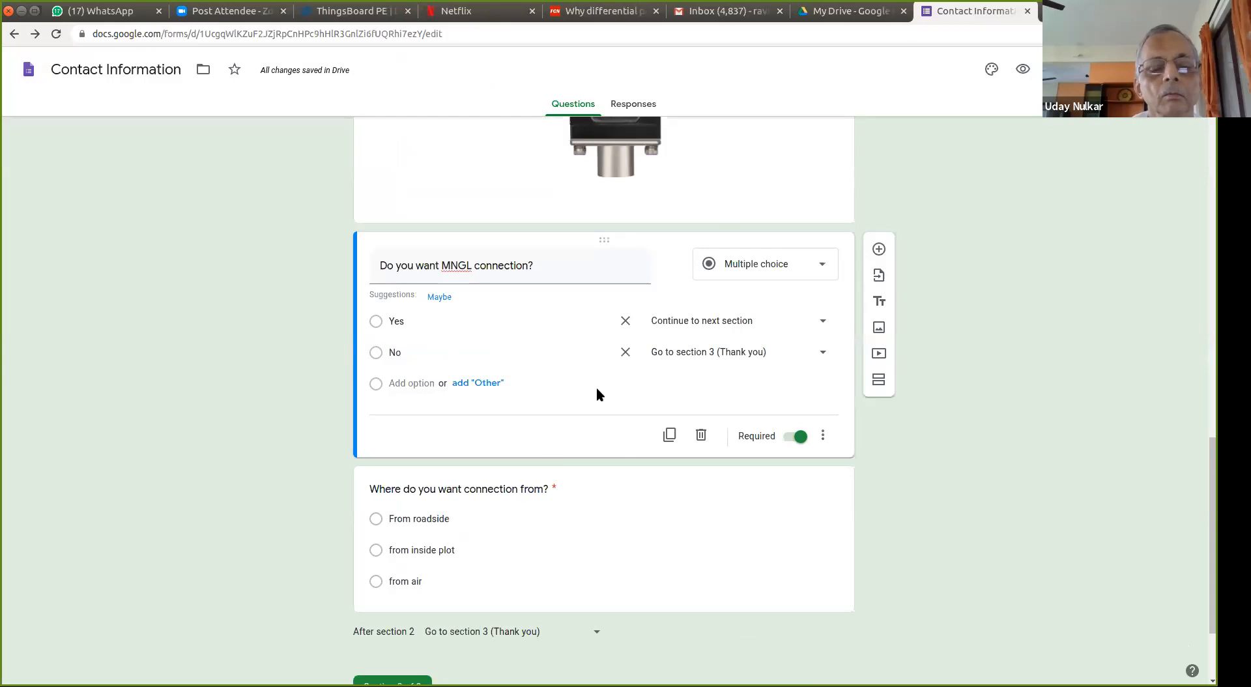
Step: Remove the Yes option from "Do you want MNGL connection?" and add it again below No
click(646, 533)
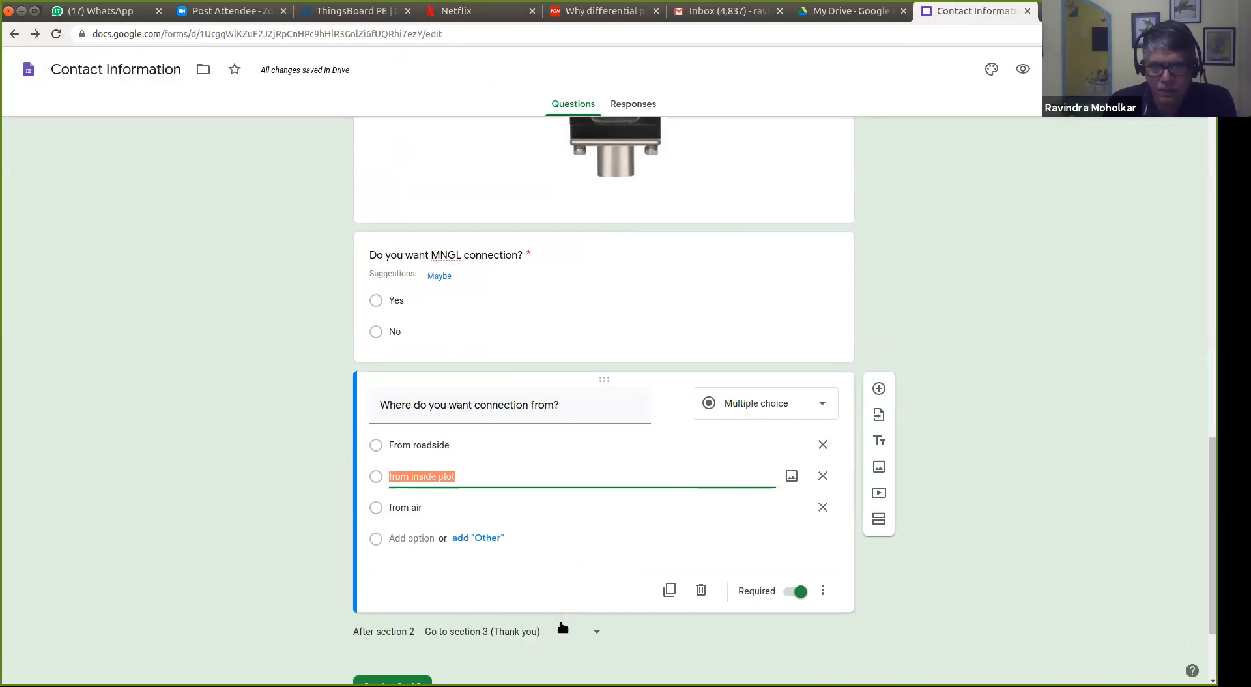
click(611, 298)
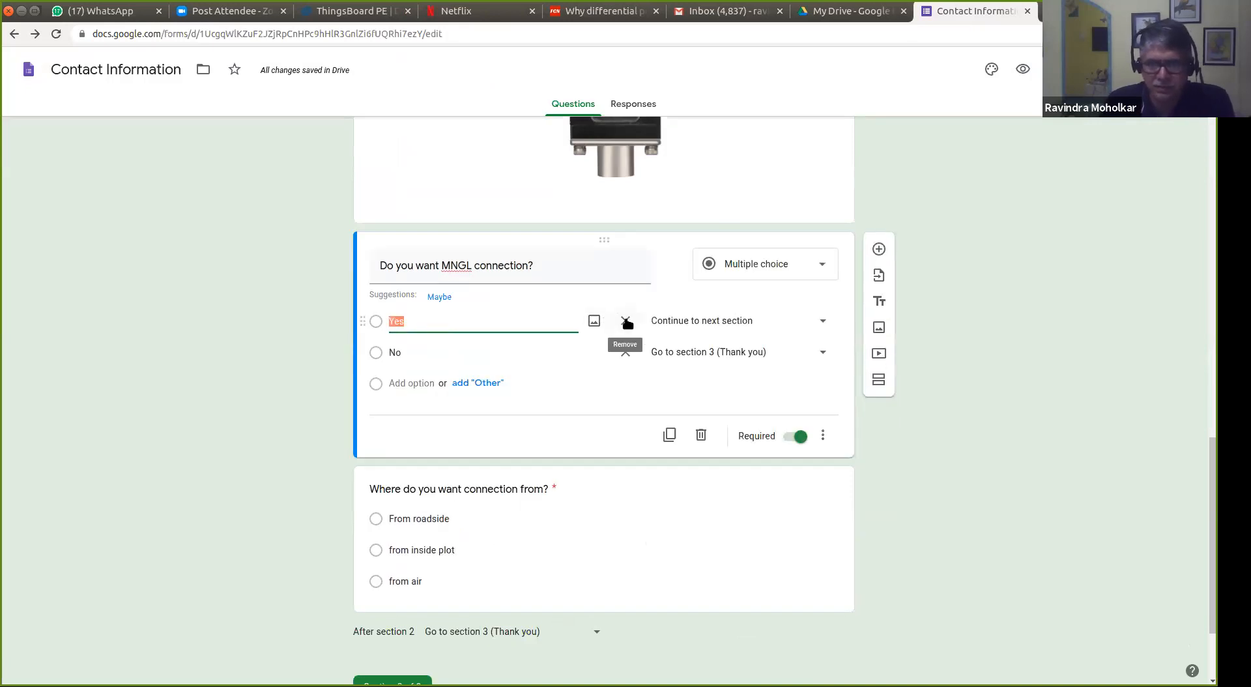
click(626, 322)
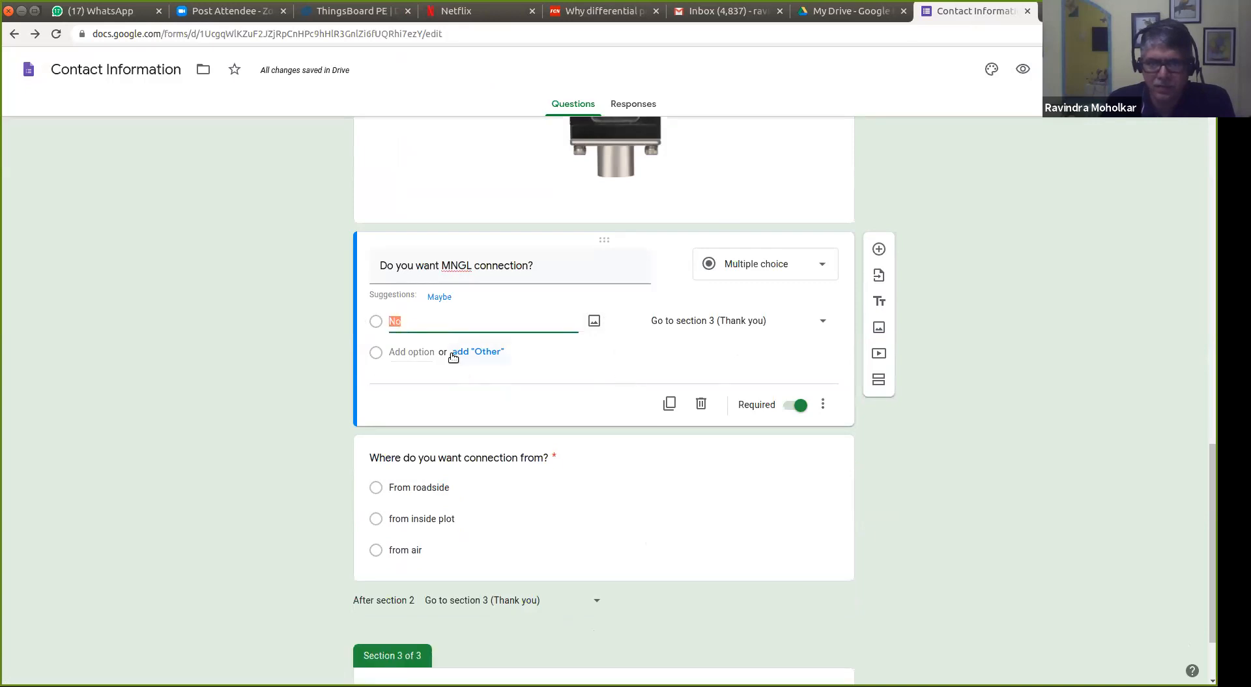
click(397, 355)
text(Yes)
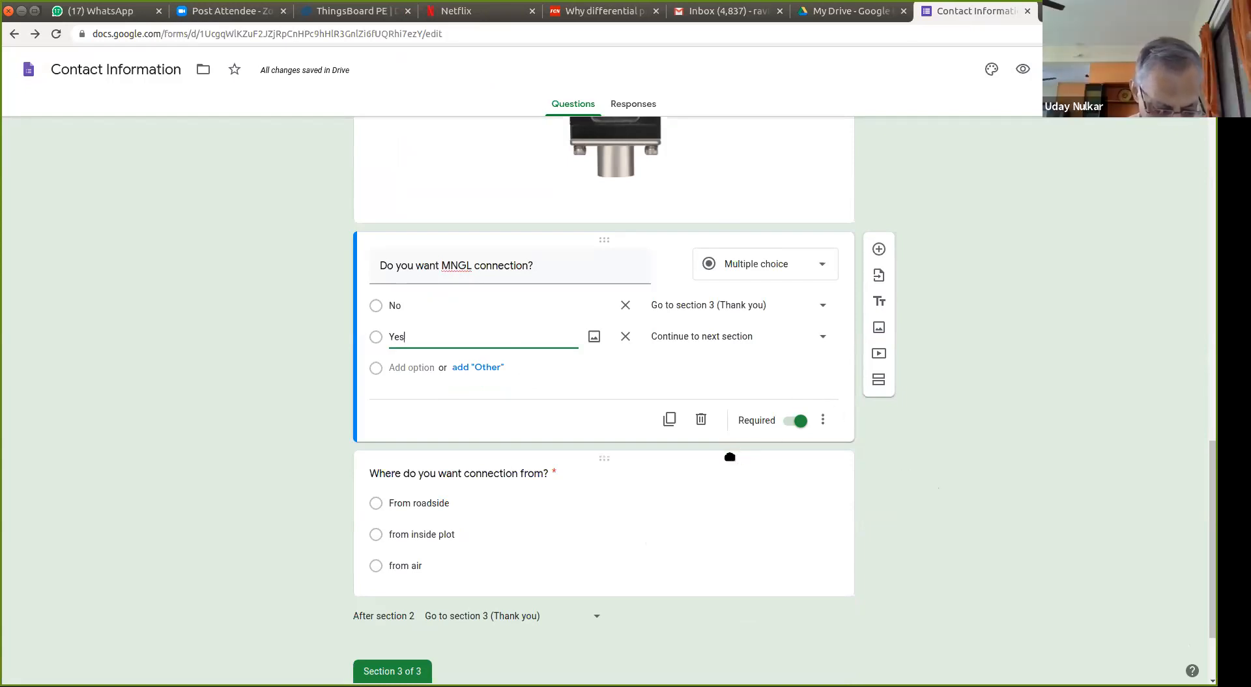
Step: Turn on shuffled option order for "Do you want MNGL connection?" and move the Yes option above No
click(822, 420)
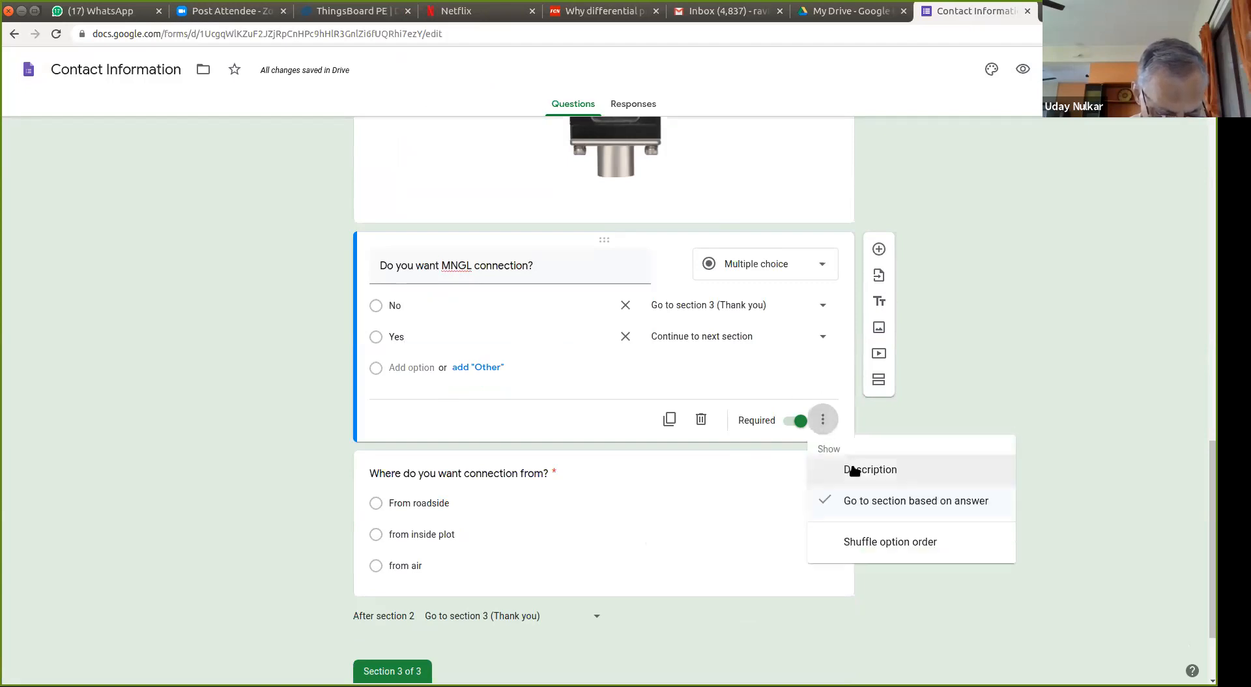
click(870, 541)
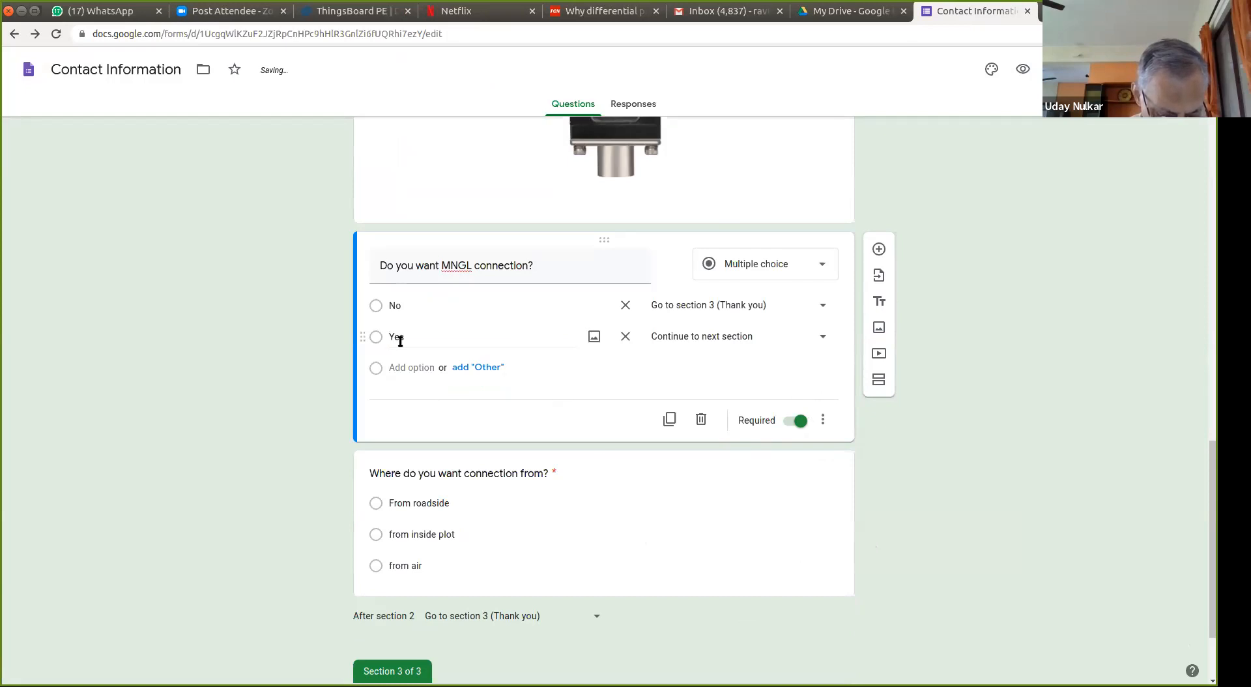
drag(371, 338, 365, 303)
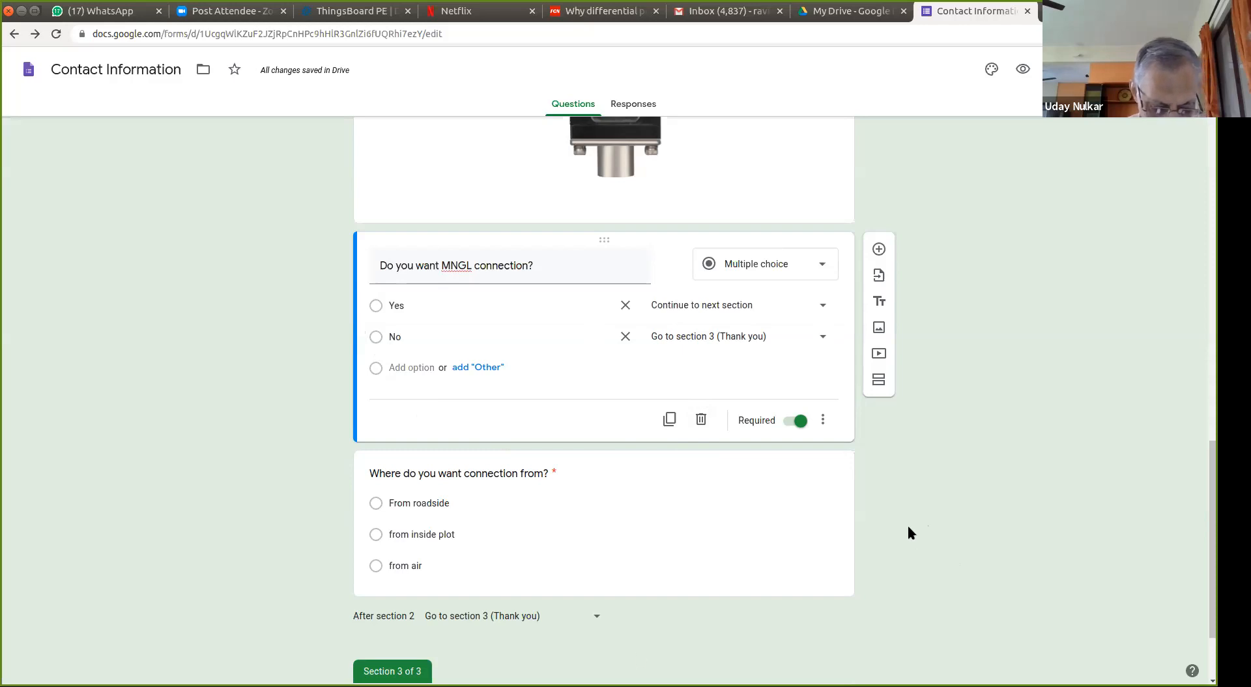
Step: Preview the form, advance to MNGL Preferences, answer No to "Do you want MNGL connection?", and try to continue without a connection source
scroll(515, 629, down, 3)
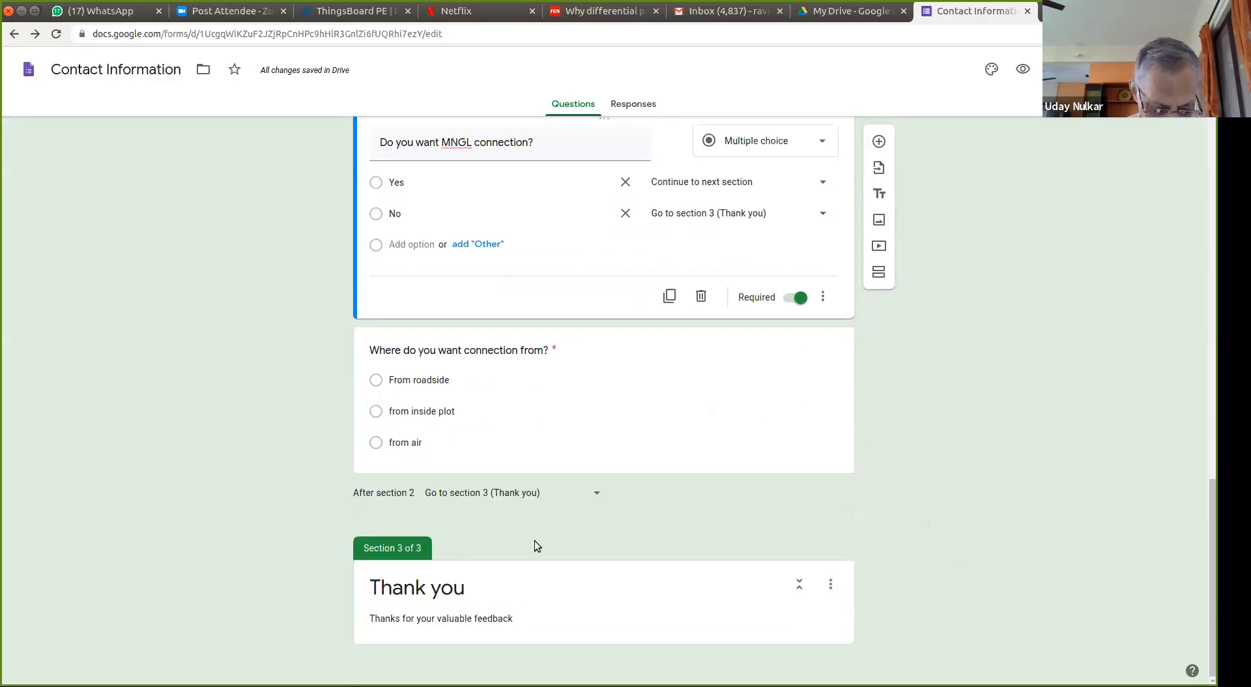
click(611, 384)
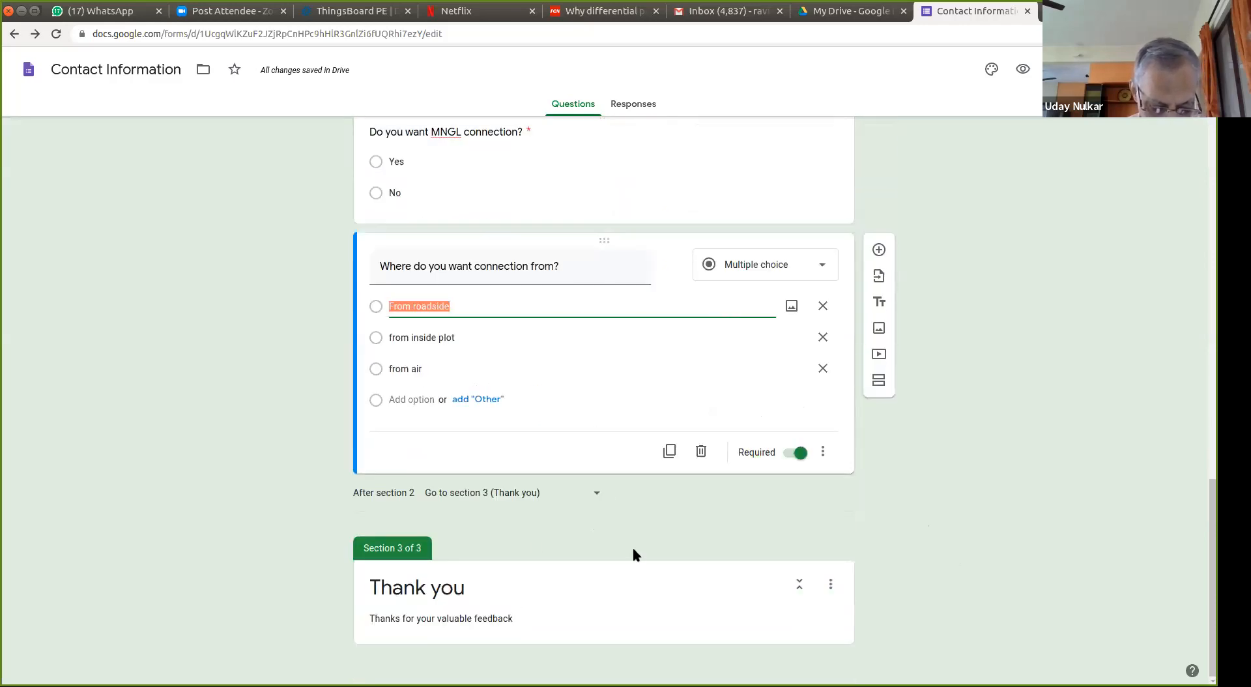
click(1022, 69)
scroll(680, 531, down, 3)
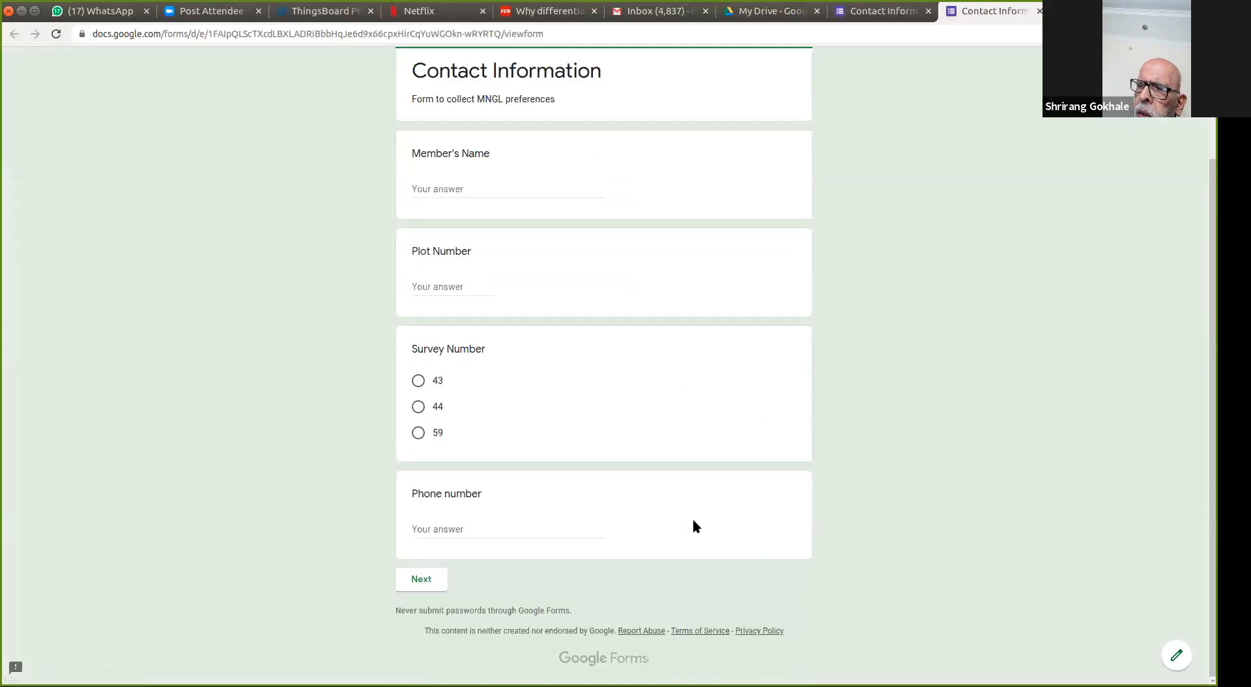
click(420, 578)
scroll(619, 473, down, 9)
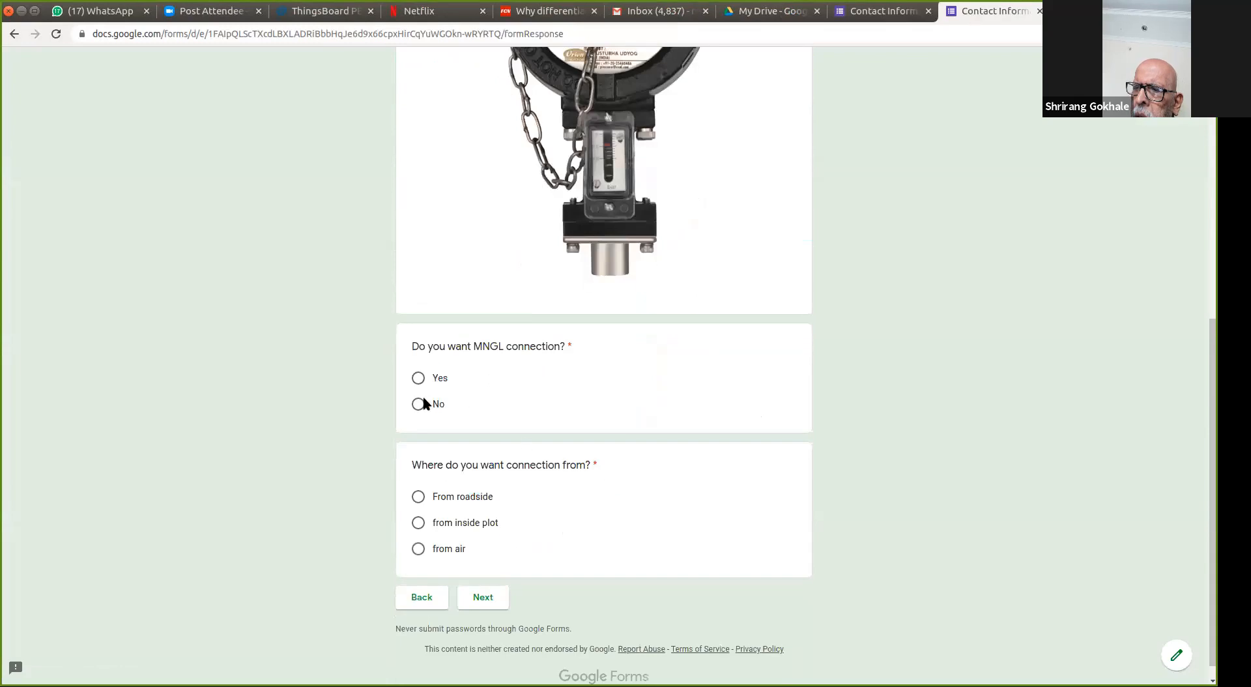
click(477, 598)
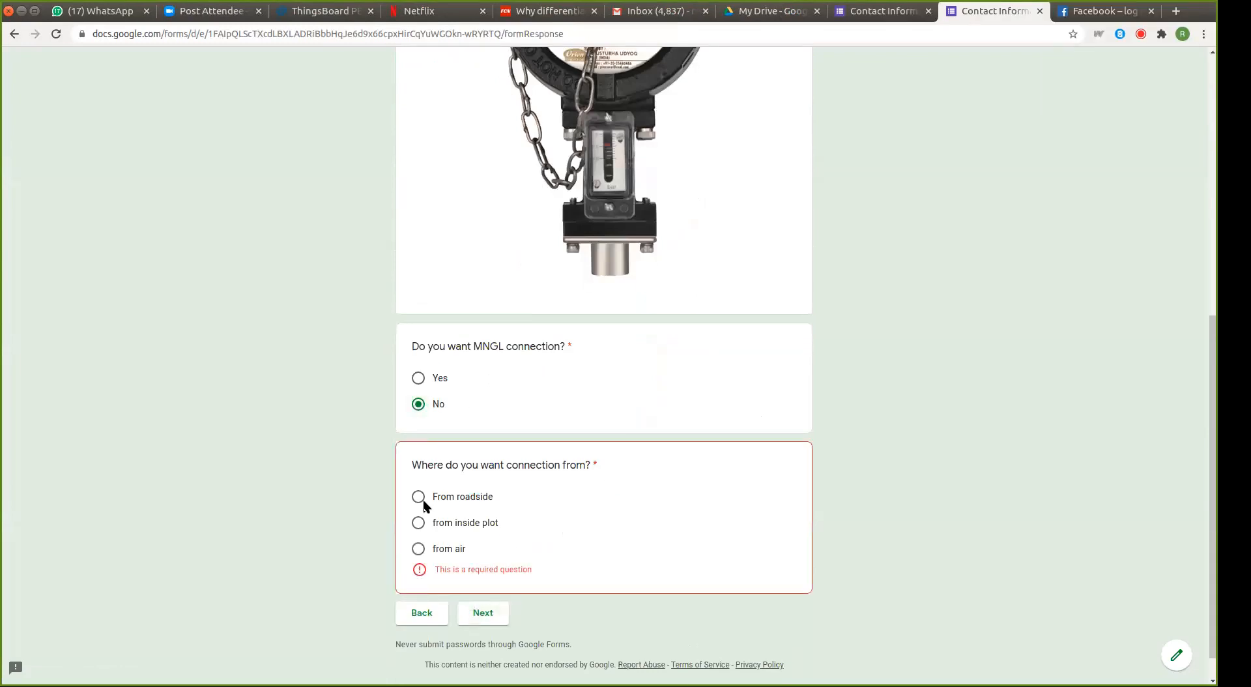
Step: Choose "from inside plot" as the connection source and close the preview, discarding the answers
click(418, 522)
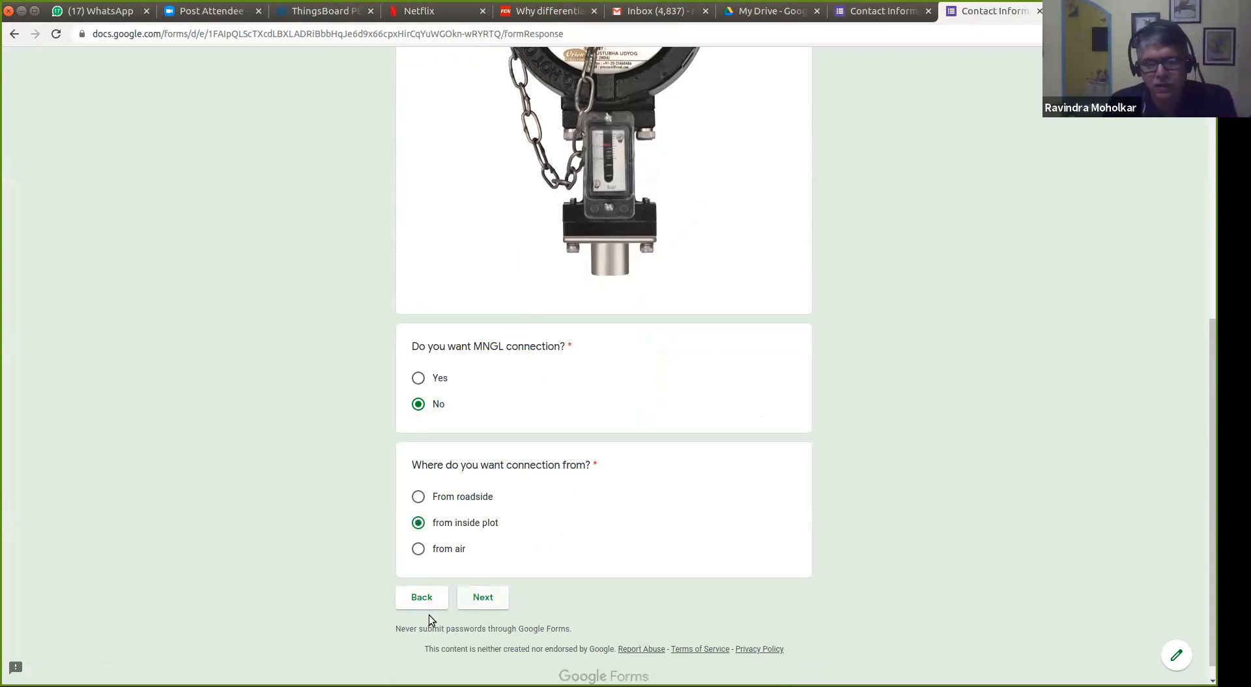
scroll(837, 296, up, 10)
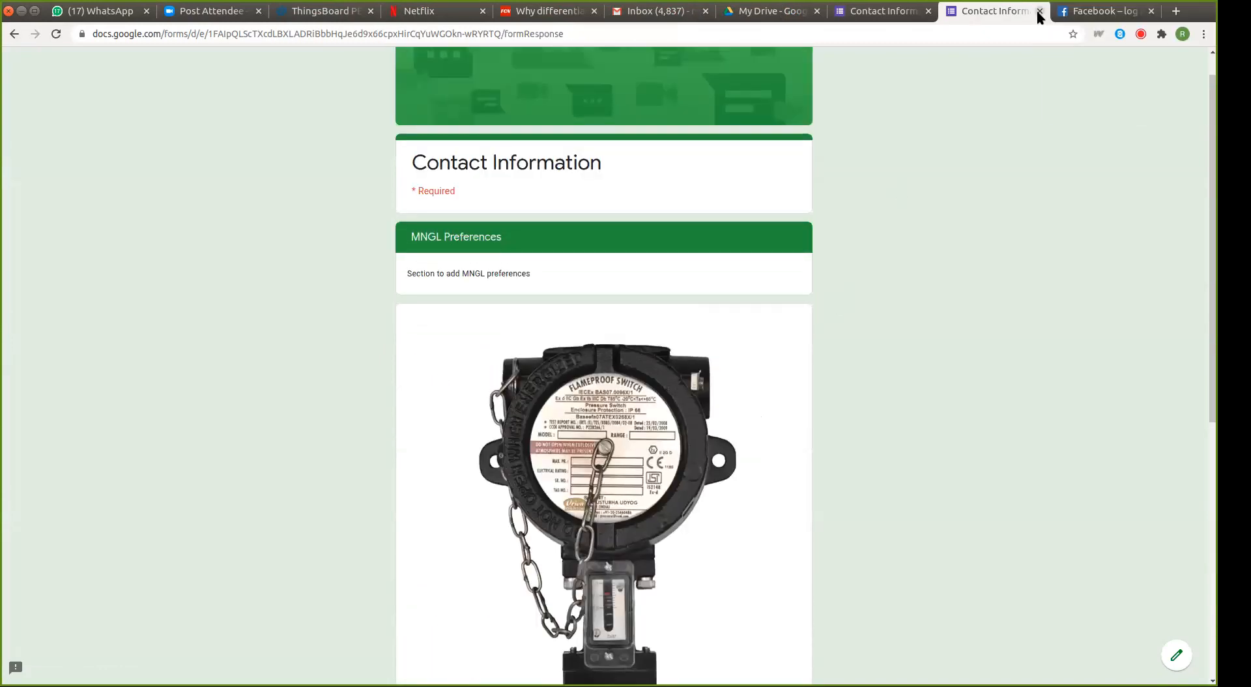
click(1038, 12)
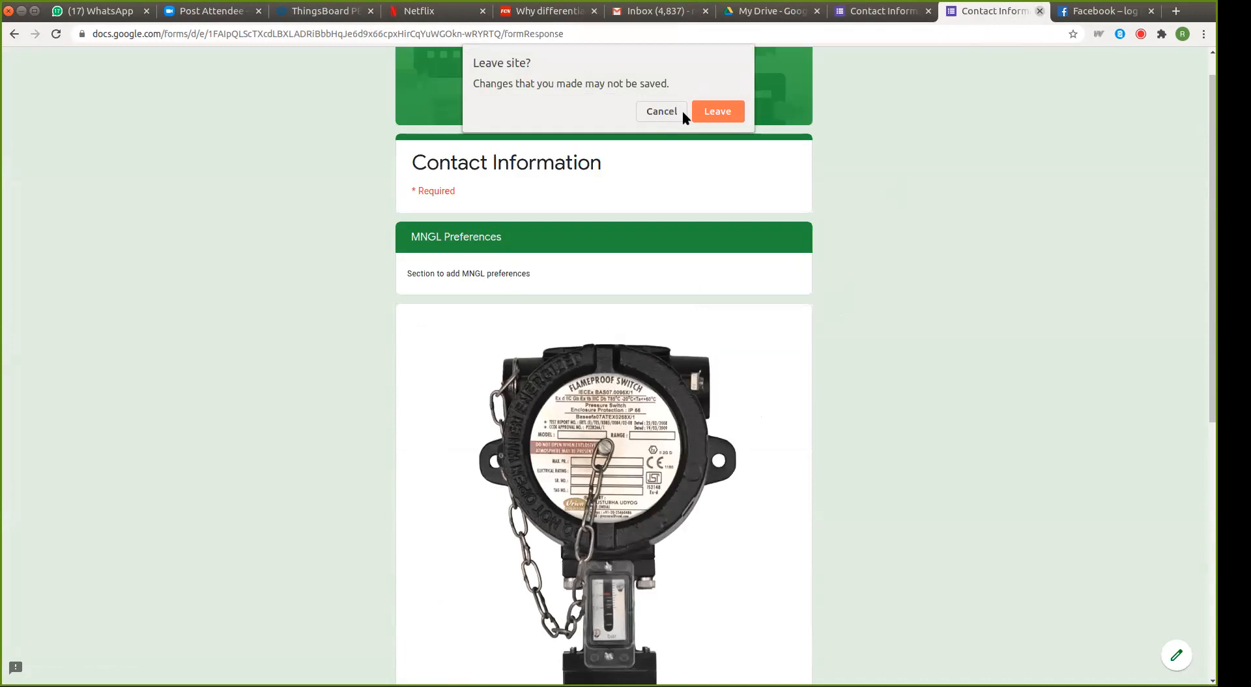
click(659, 109)
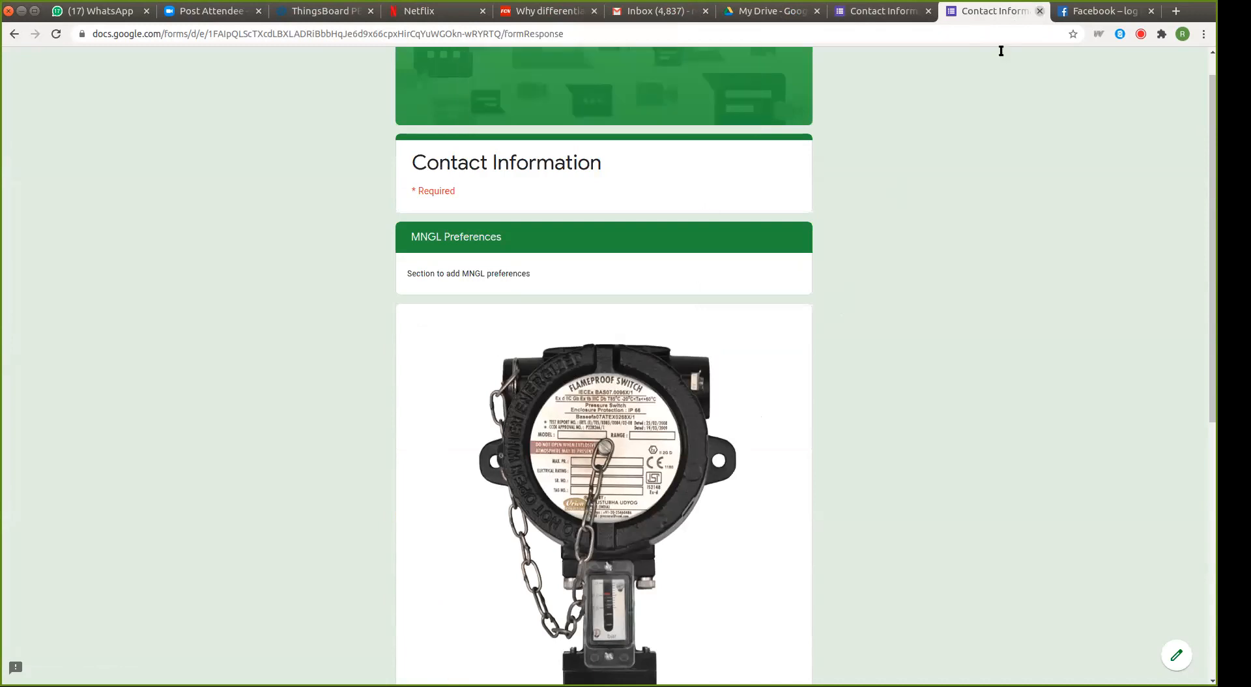
click(1038, 11)
click(717, 134)
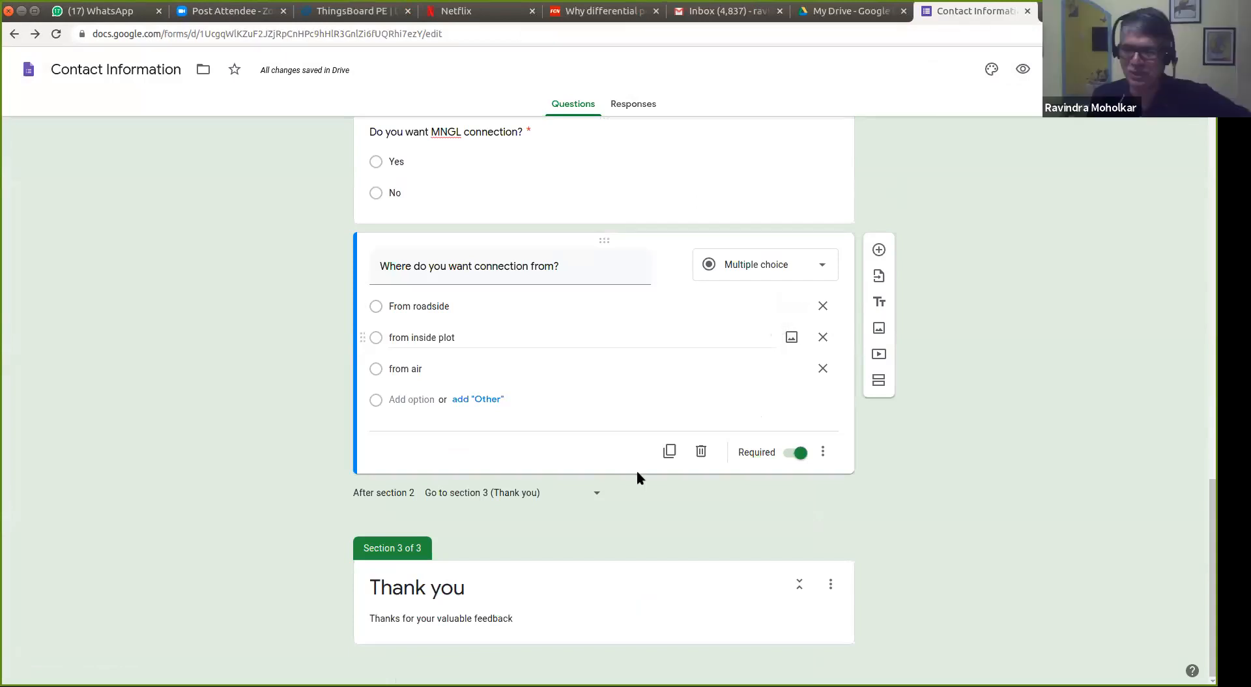
Step: Make the Member's Name question in the Contact Information section required
scroll(636, 471, up, 6)
scroll(636, 470, up, 15)
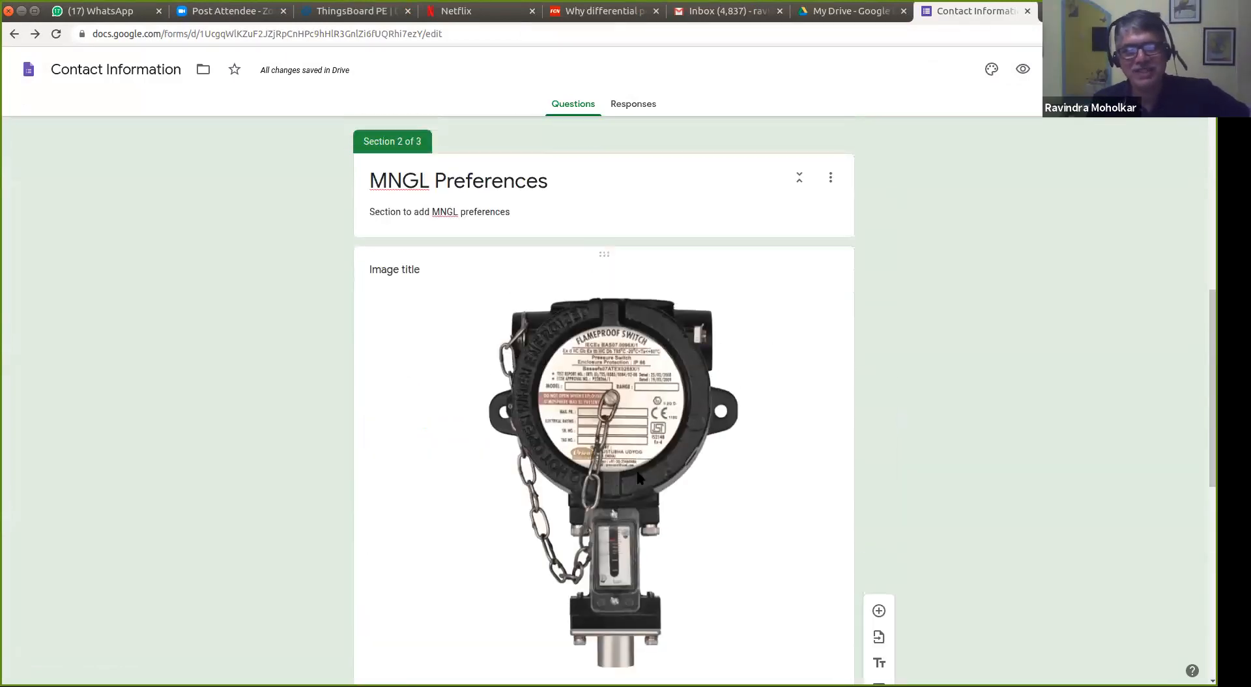
scroll(636, 472, down, 3)
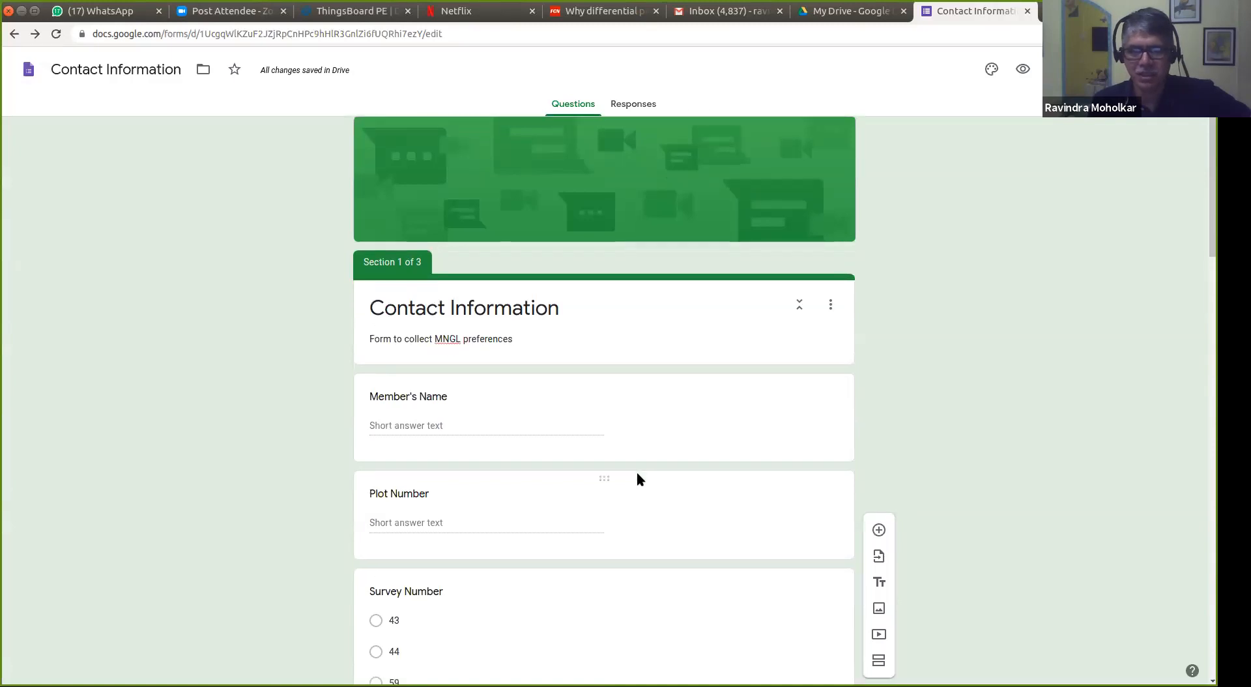
scroll(642, 457, up, 3)
click(664, 417)
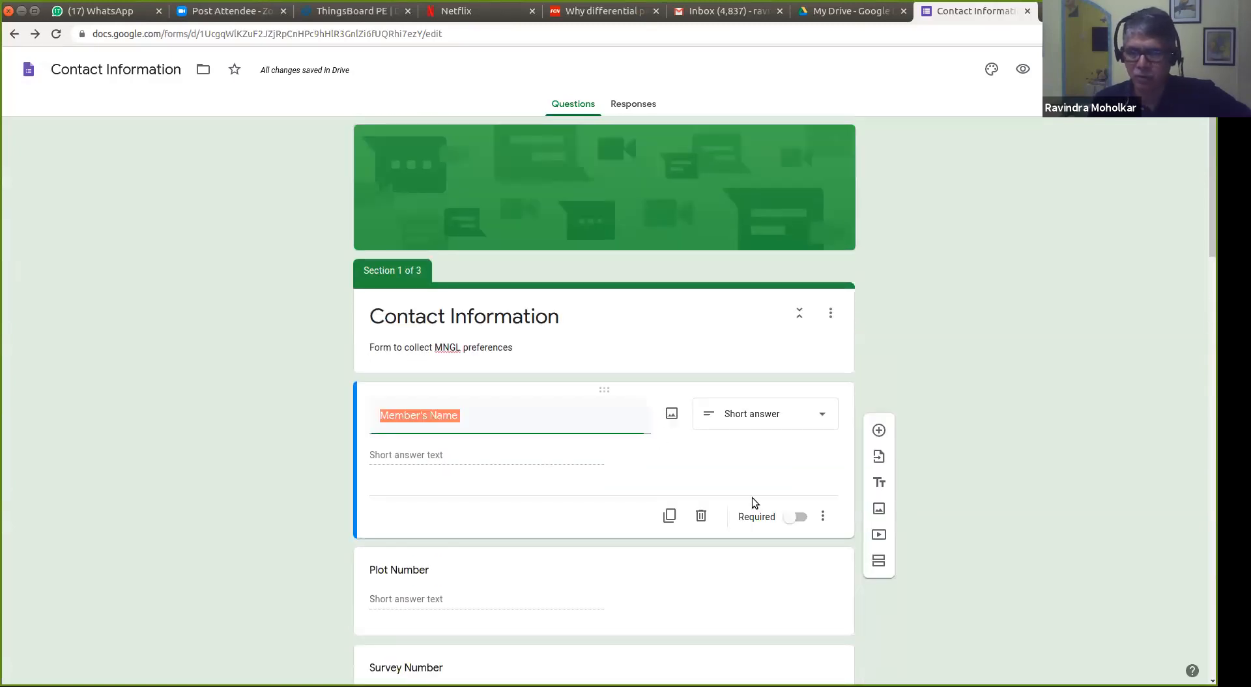
click(797, 517)
Step: Make the Plot Number and Survey Number questions required
scroll(756, 499, down, 3)
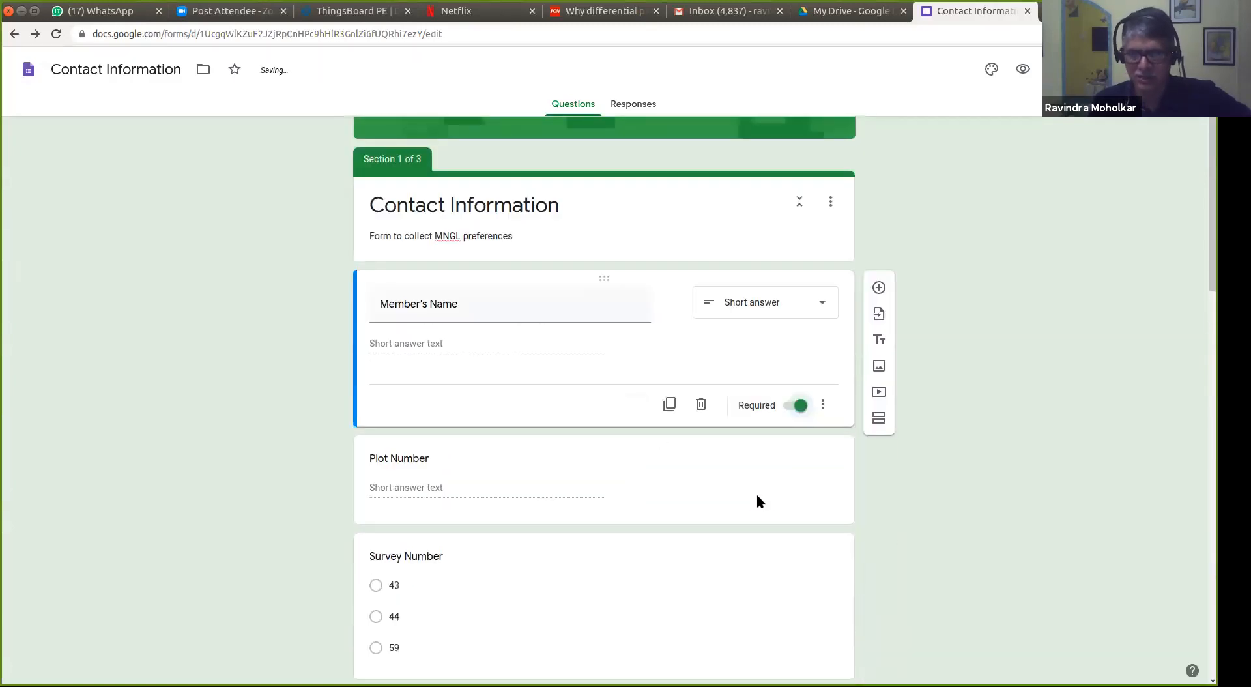
click(732, 387)
click(799, 447)
scroll(748, 512, down, 3)
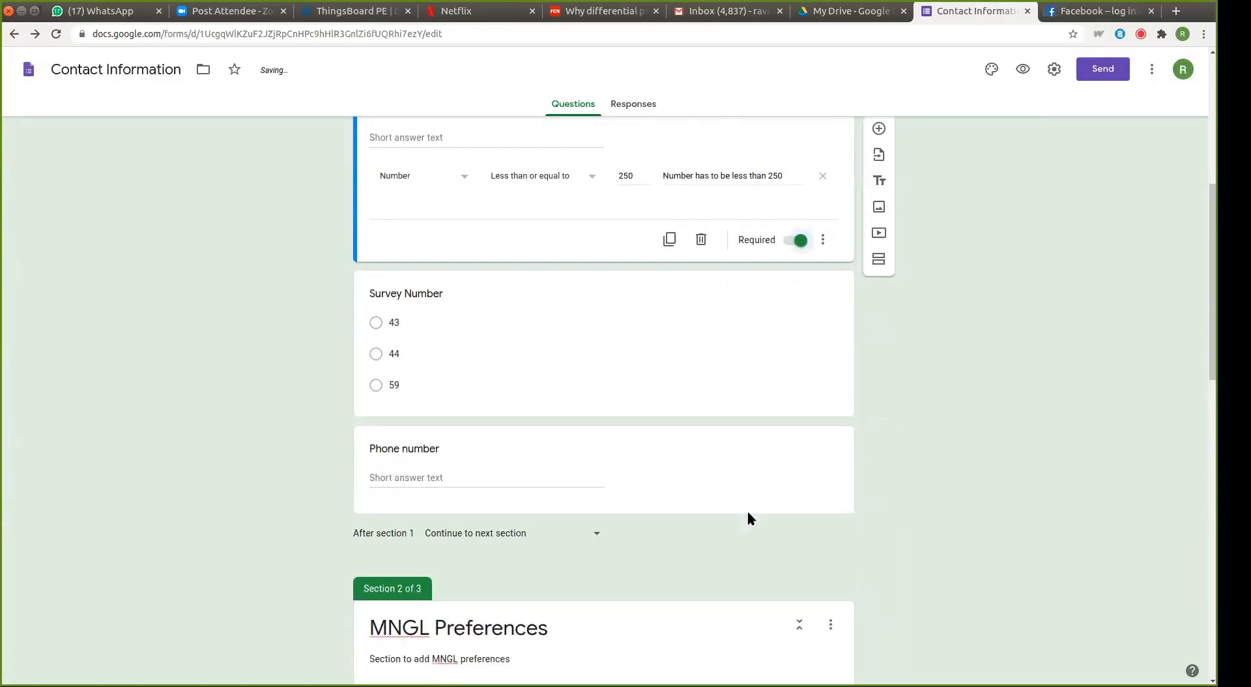
click(636, 355)
click(798, 383)
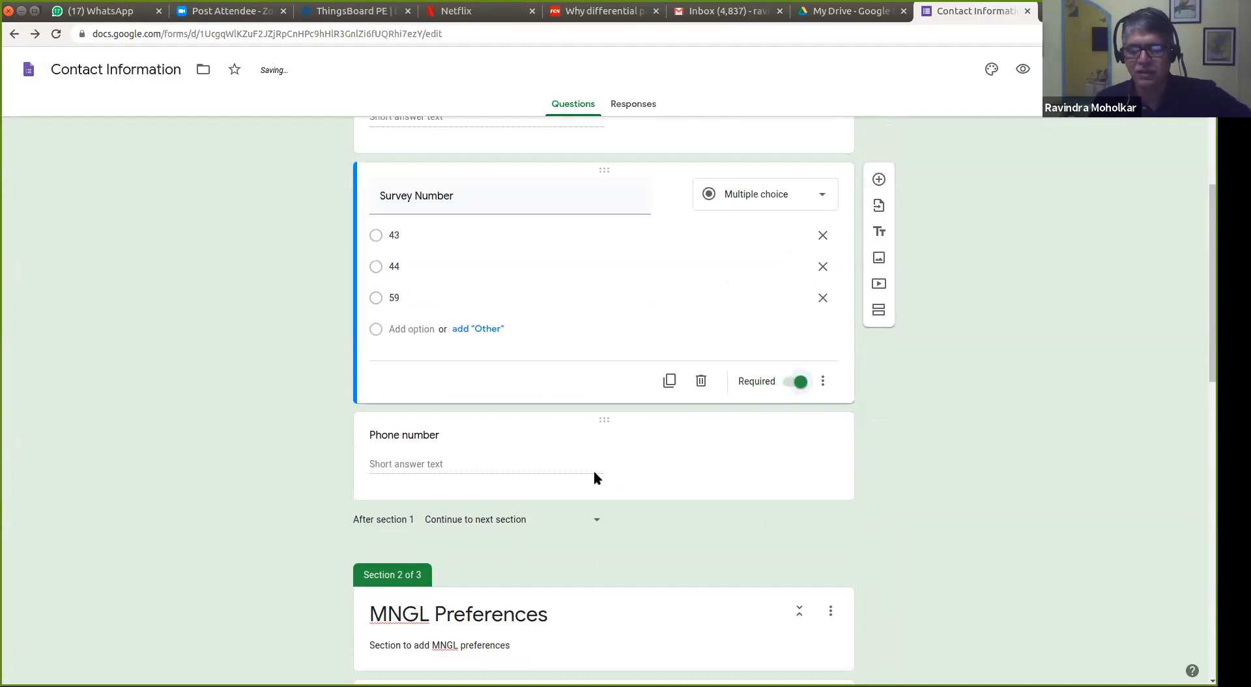
Step: Delete the flameproof switch image from the MNGL Preferences section
scroll(616, 449, down, 3)
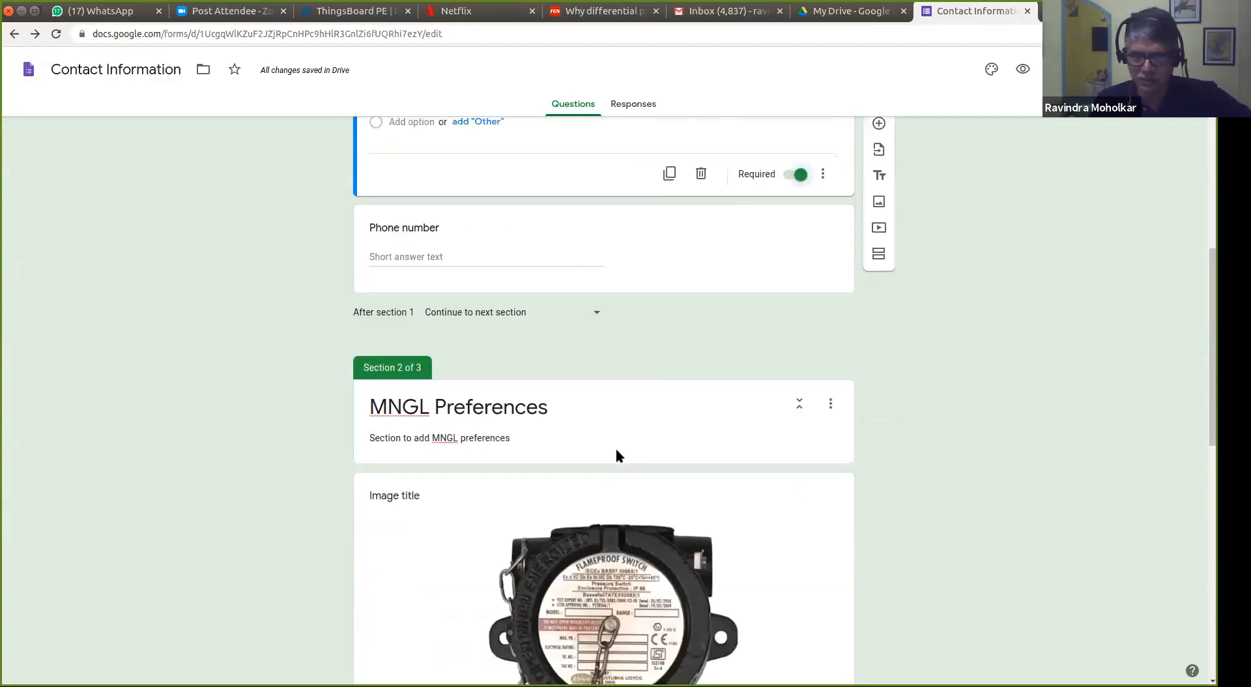
scroll(753, 467, down, 3)
scroll(754, 468, down, 6)
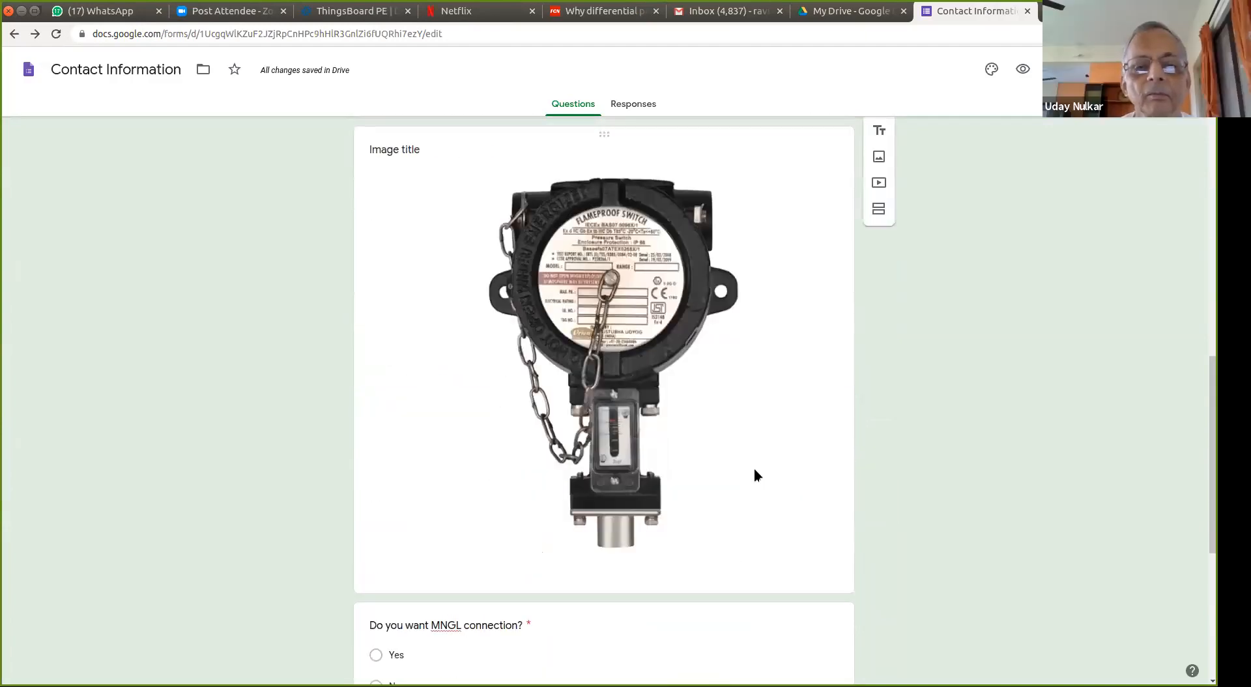
scroll(753, 468, up, 6)
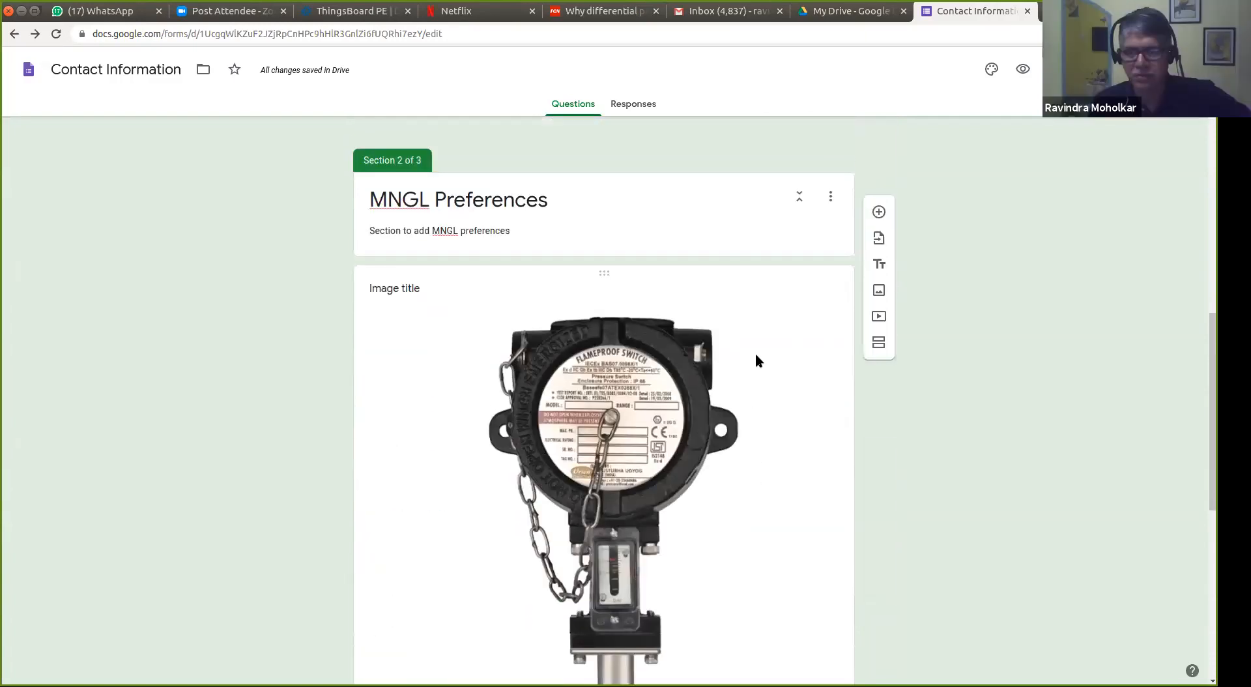
click(759, 281)
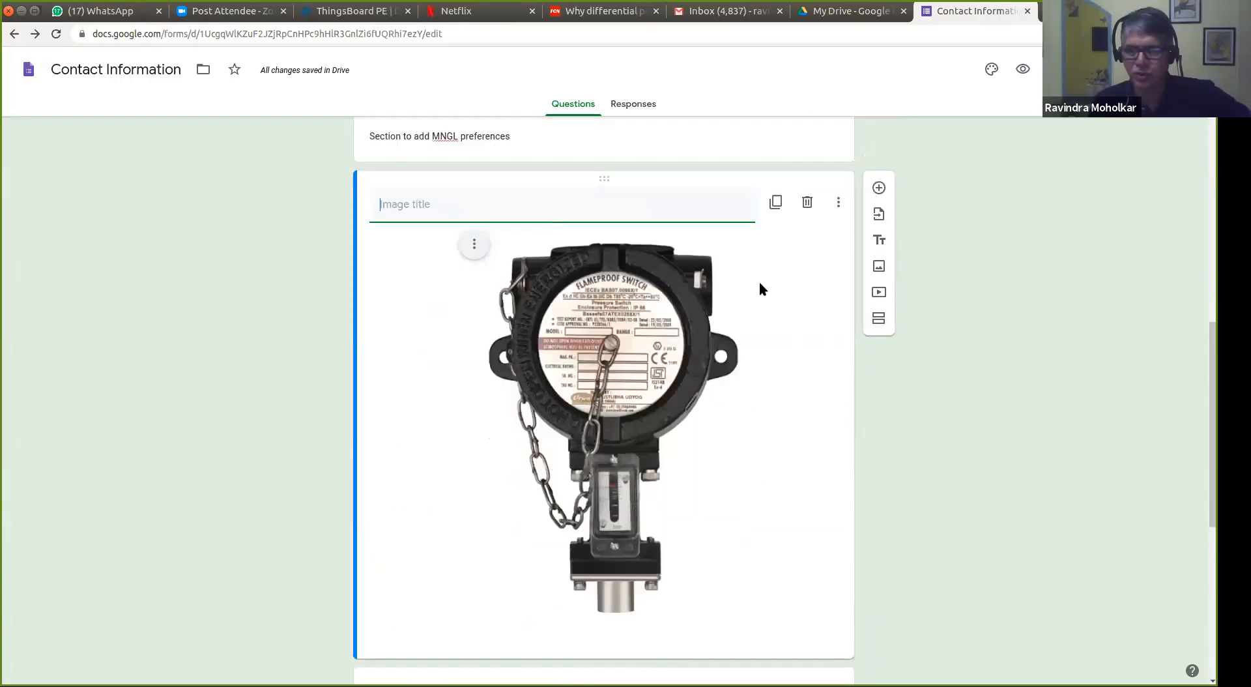
click(808, 203)
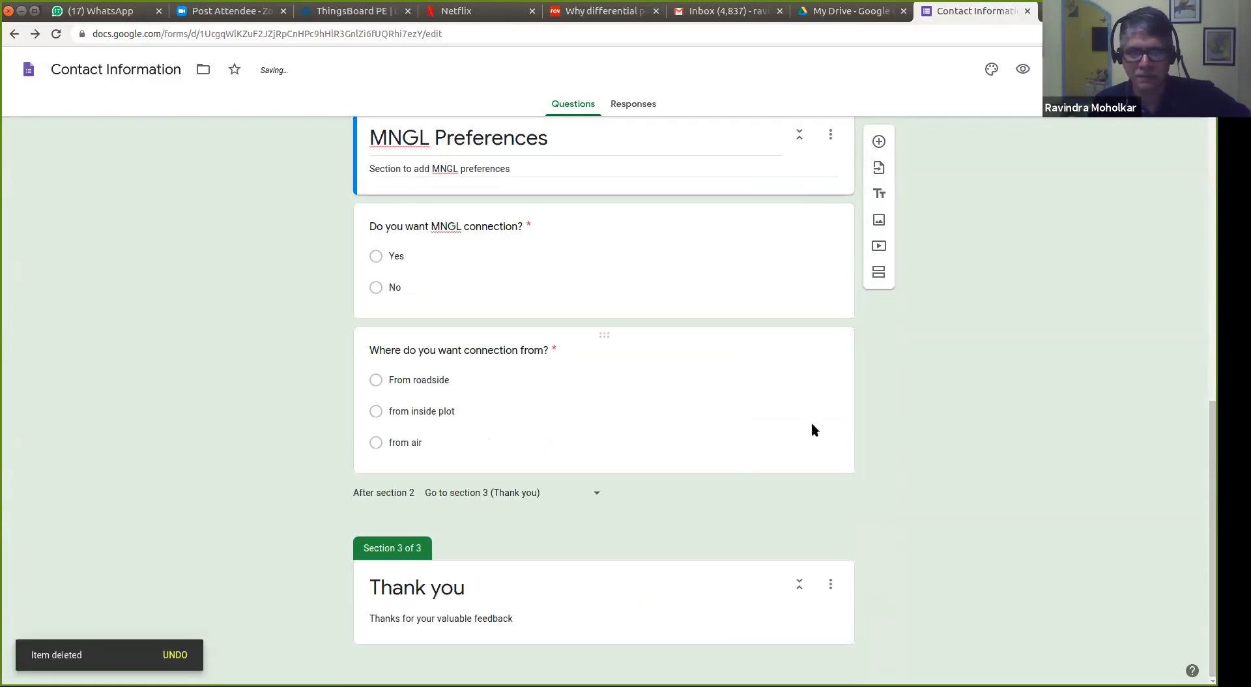
Step: Rename the form from its title at the page header to "MNGL Form"
scroll(812, 422, up, 10)
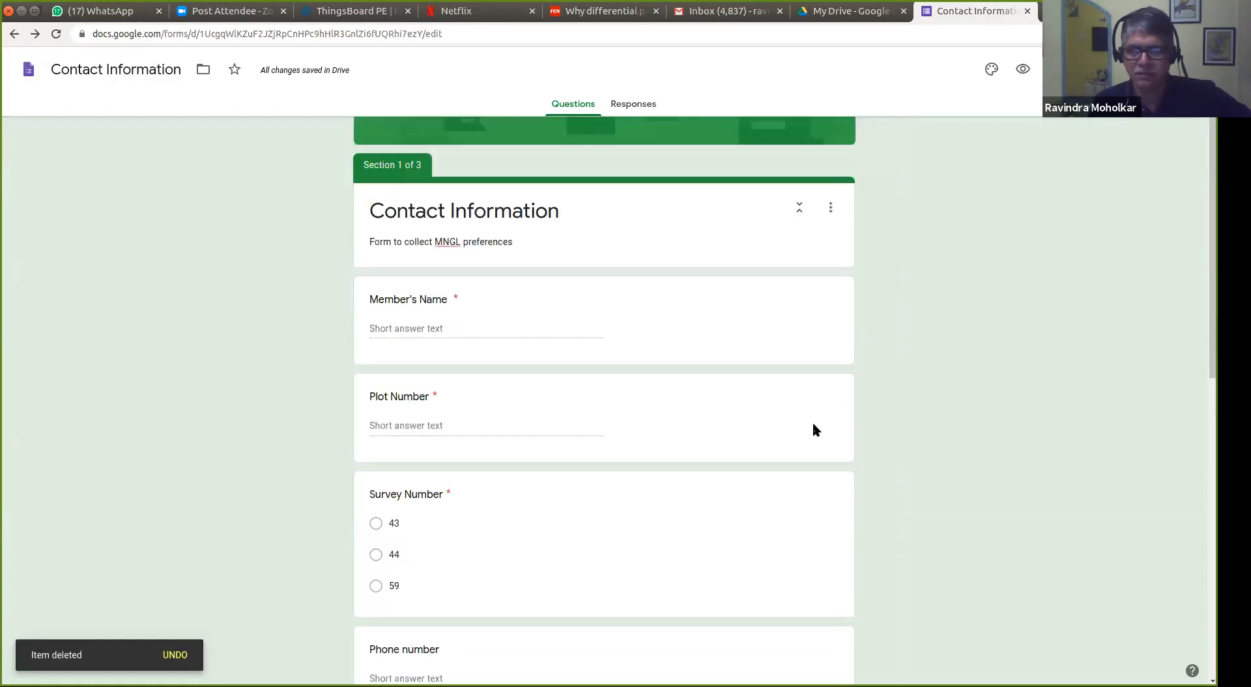
scroll(813, 430, up, 2)
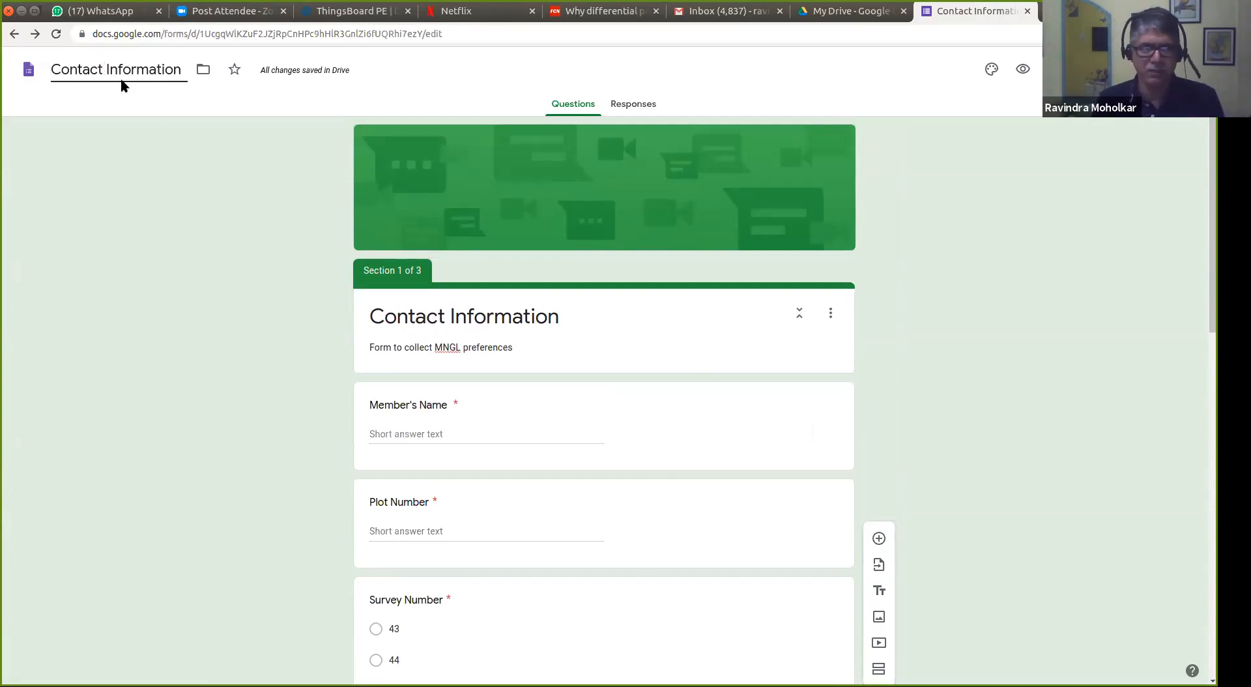
key(Left)
key(Left)
key(shift+Right)
key(shift+Right)
key(shift+Right)
key(shift+Right)
key(shift+Right)
key(shift+Right)
key(shift+Right)
key(shift+Right)
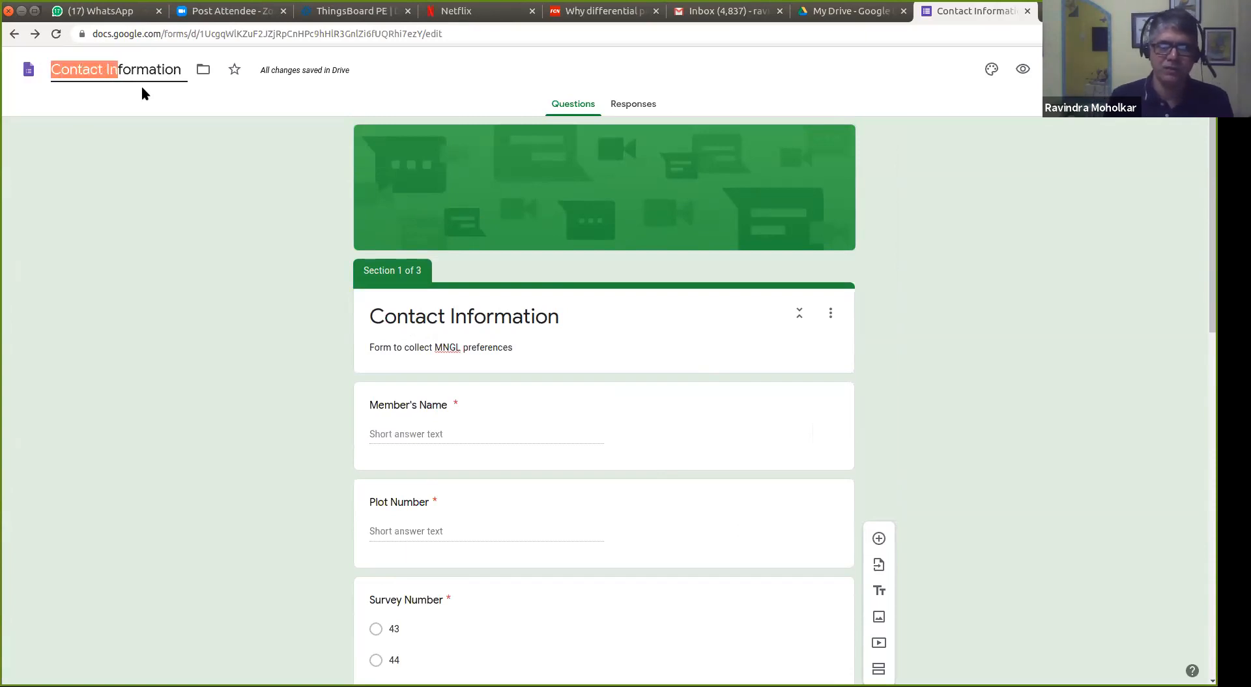
key(shift+Right)
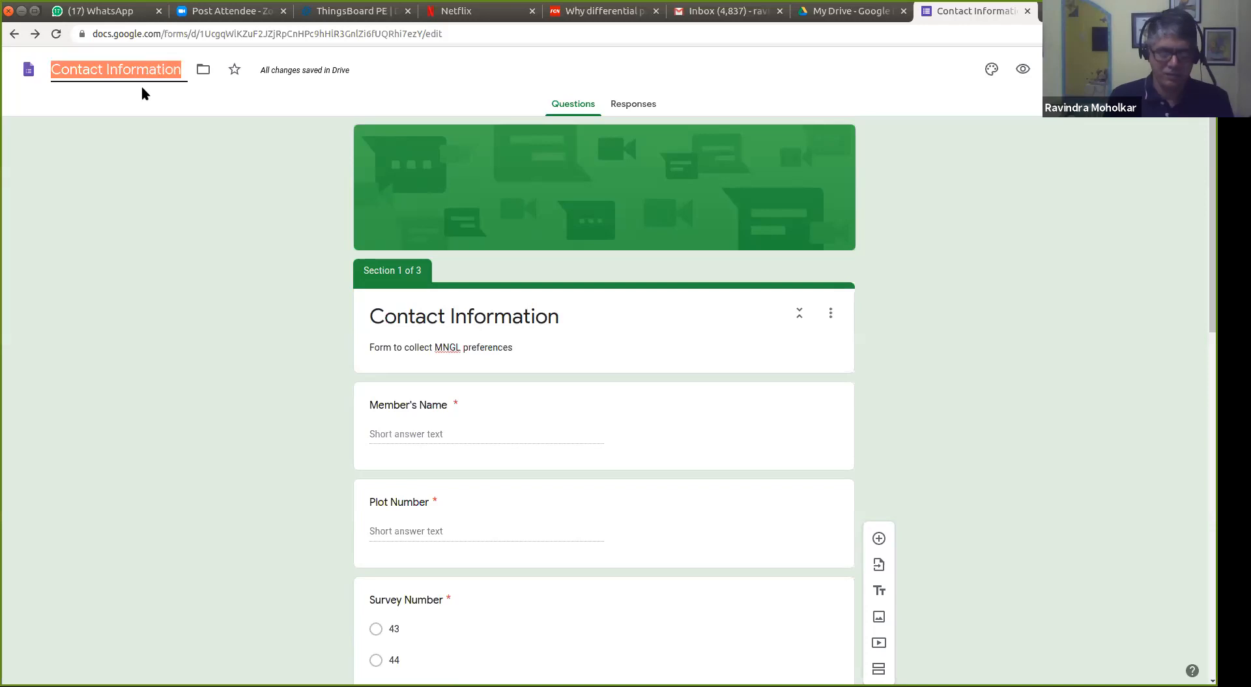
text(MNGL Form)
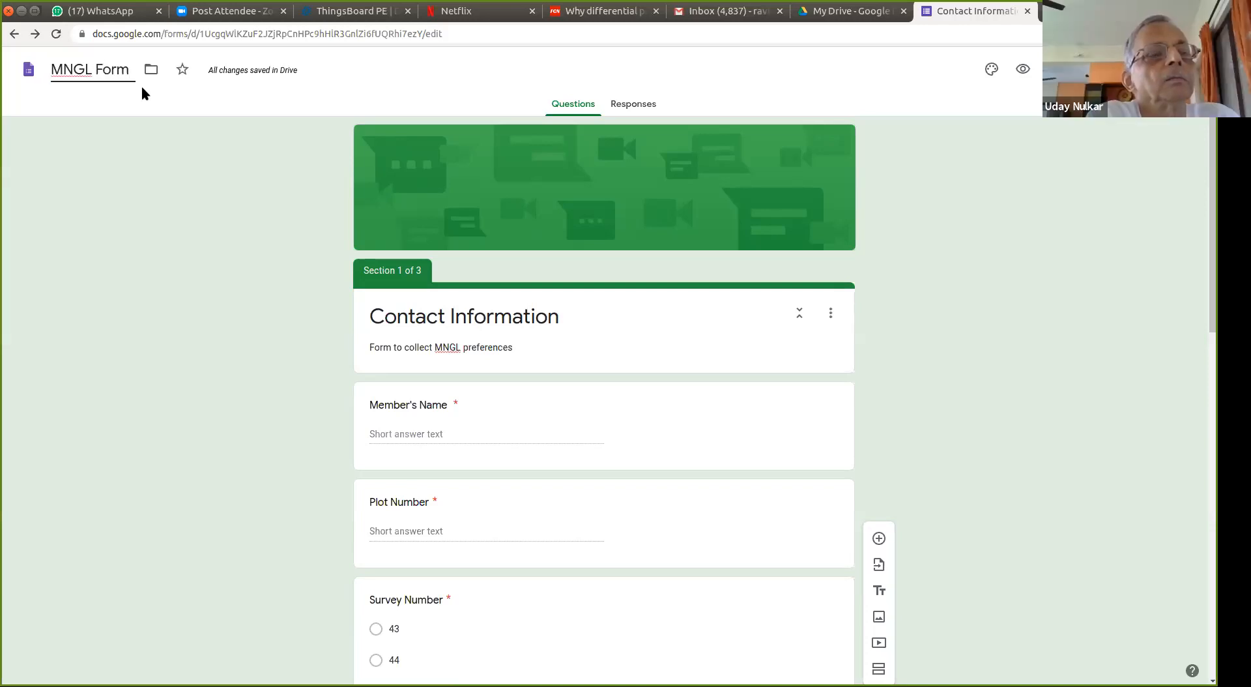
click(628, 169)
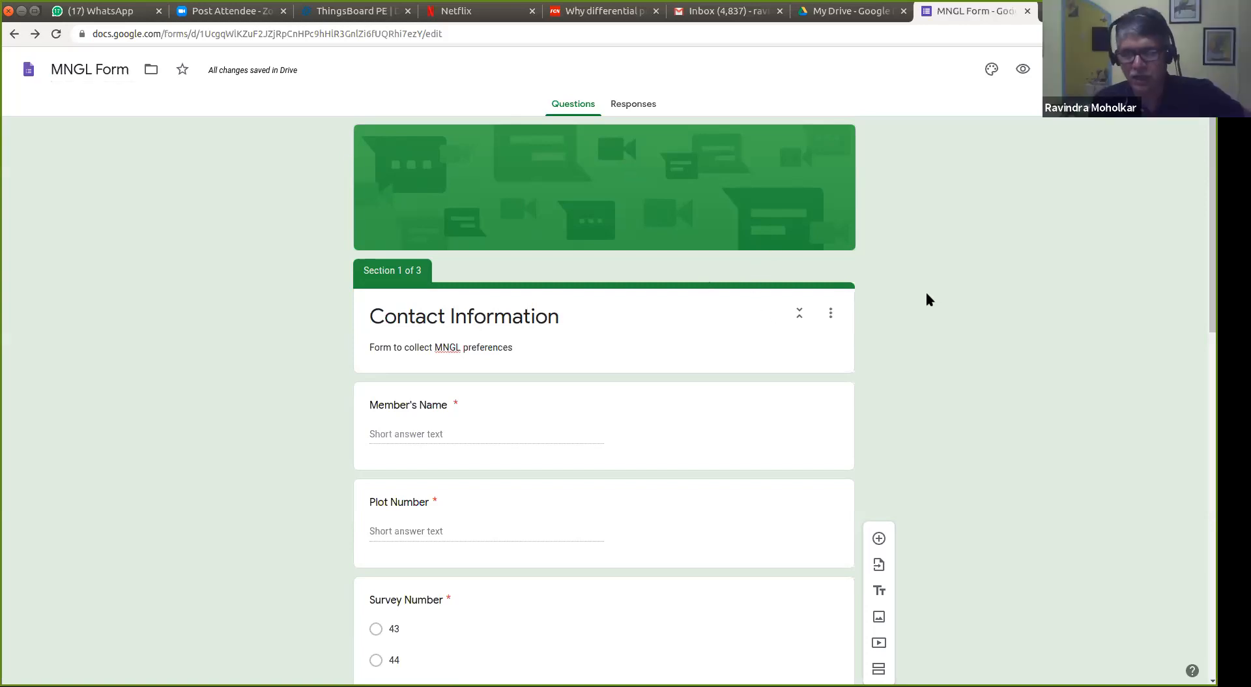
Step: Try the purple and cyan theme colors on the form, with the light grey background for cyan
click(992, 69)
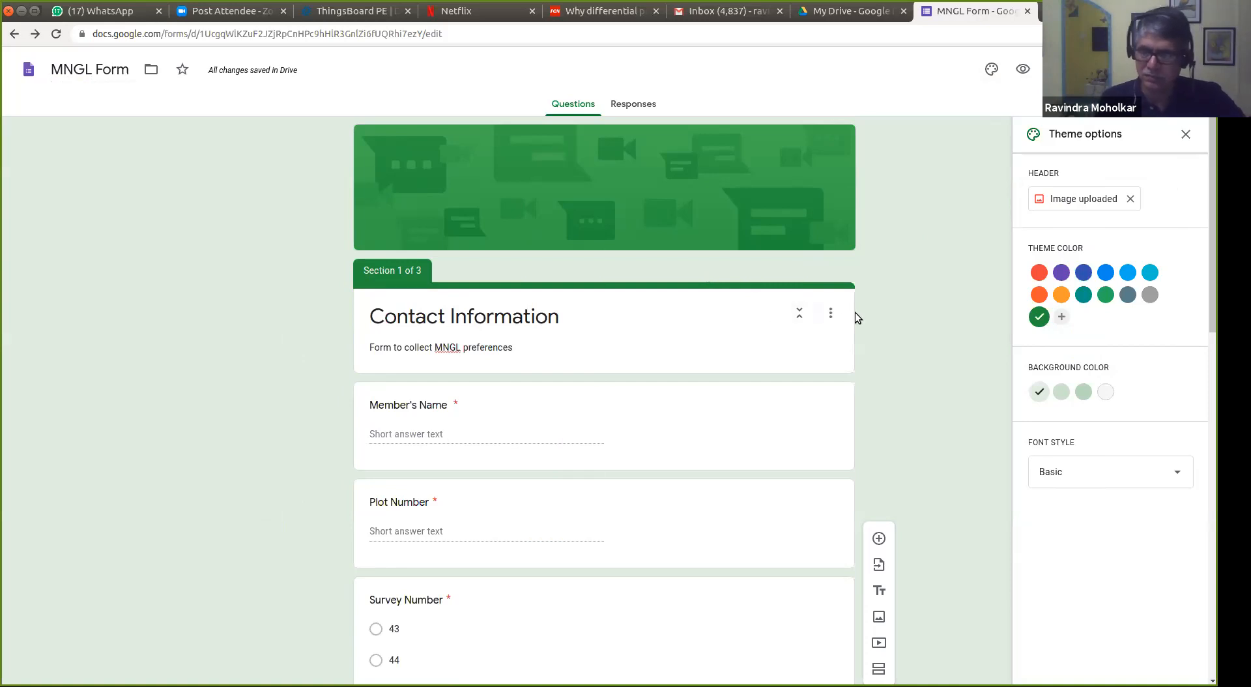
click(1061, 273)
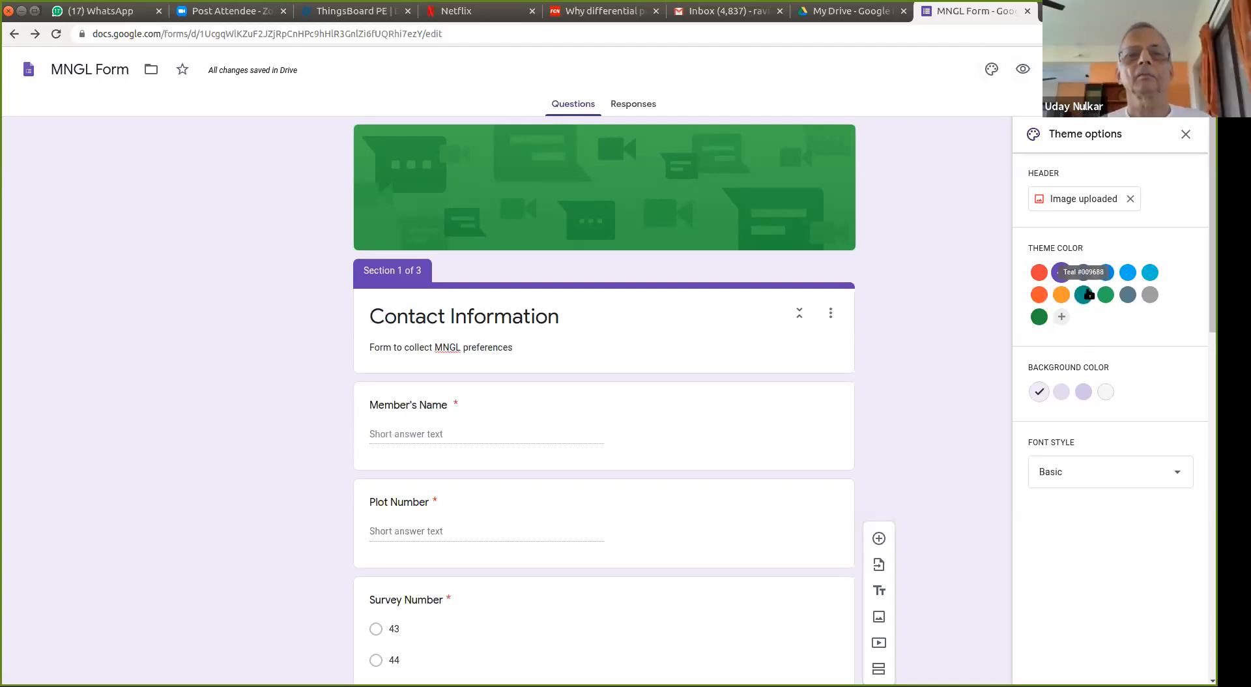
click(1149, 274)
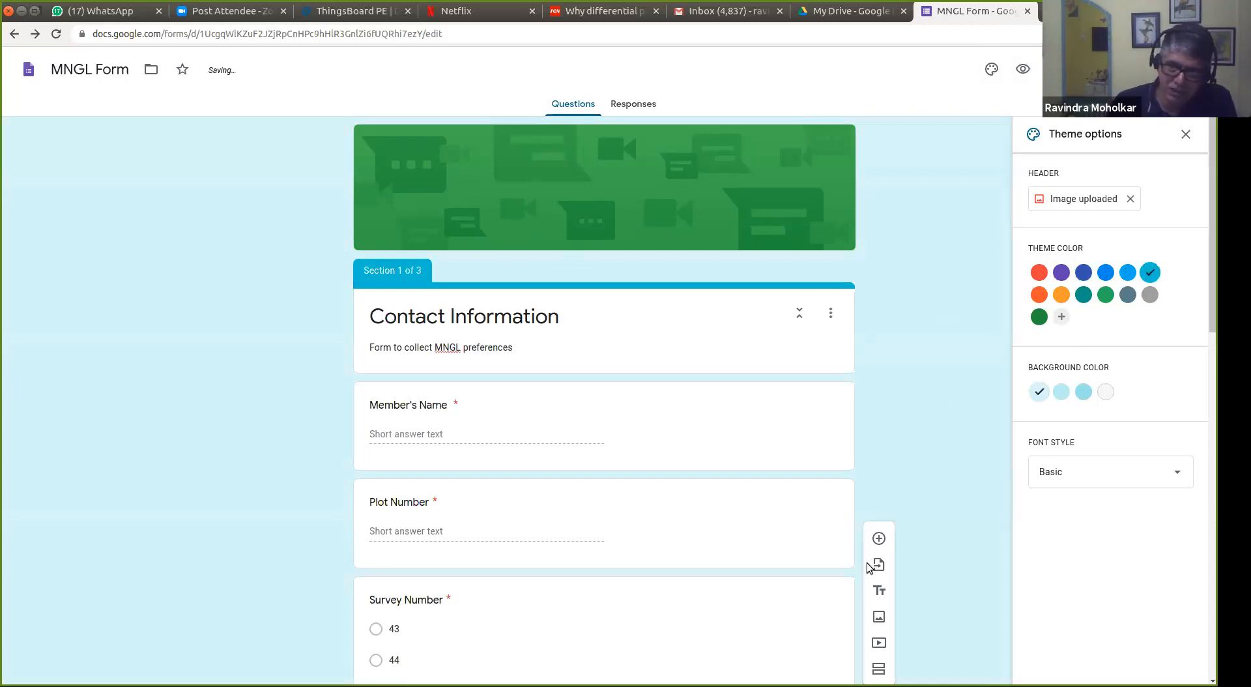
click(1105, 392)
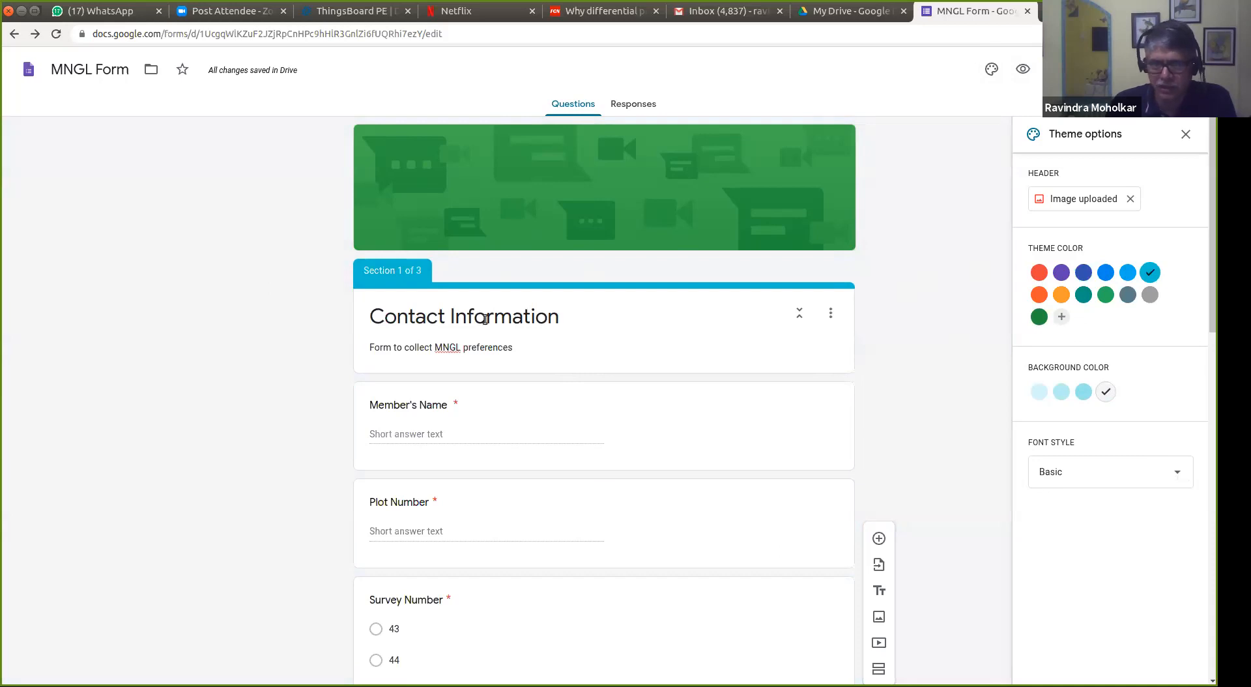
Step: Try the Decorative, Formal and Playful font styles on the form and set the font back to Basic
click(1180, 474)
click(1120, 503)
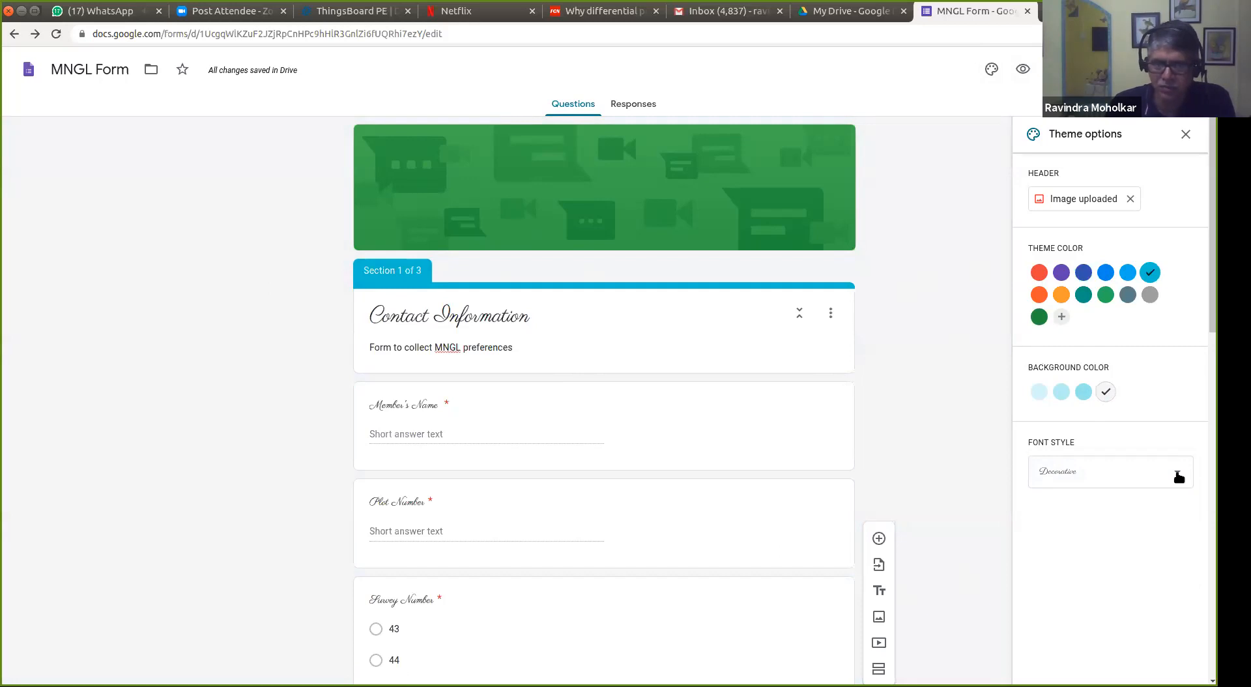
click(1178, 476)
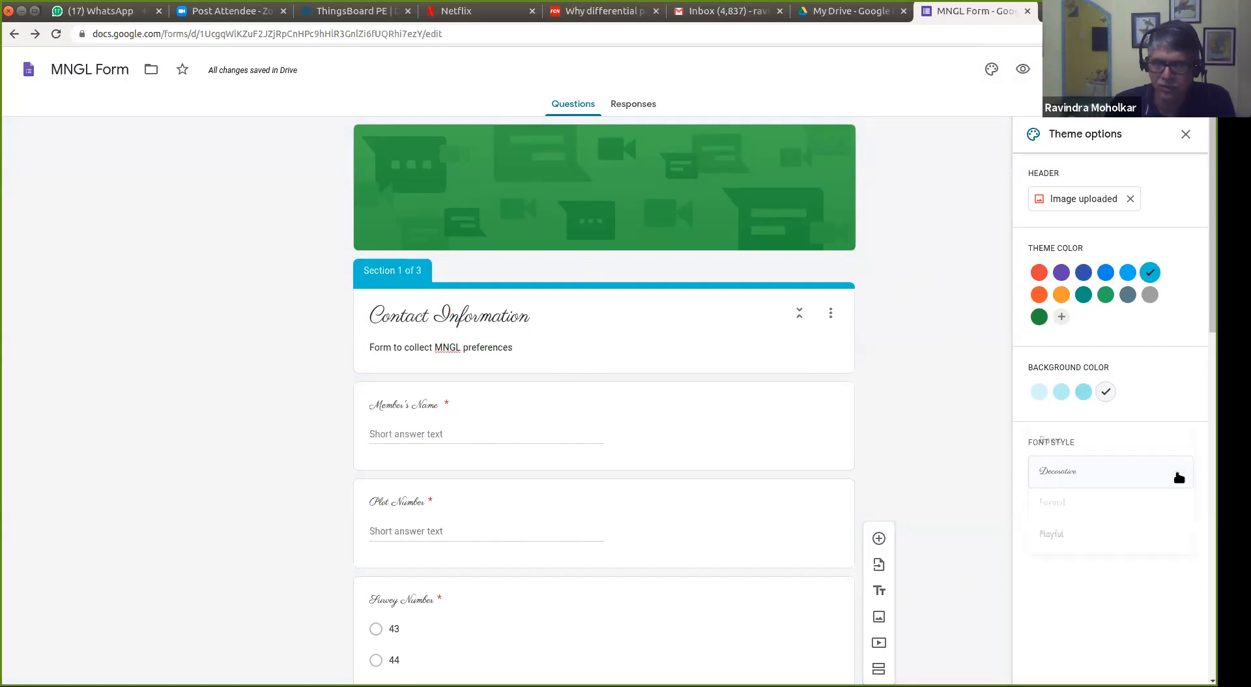
click(1117, 501)
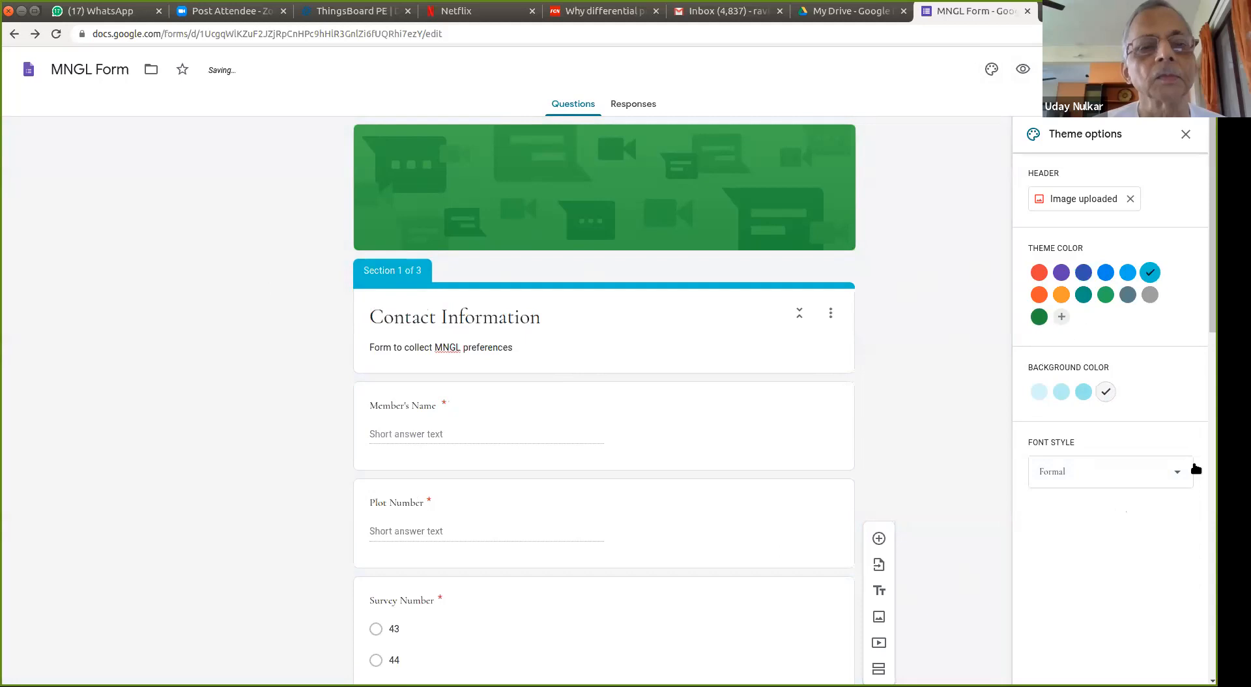
click(1178, 471)
click(1112, 518)
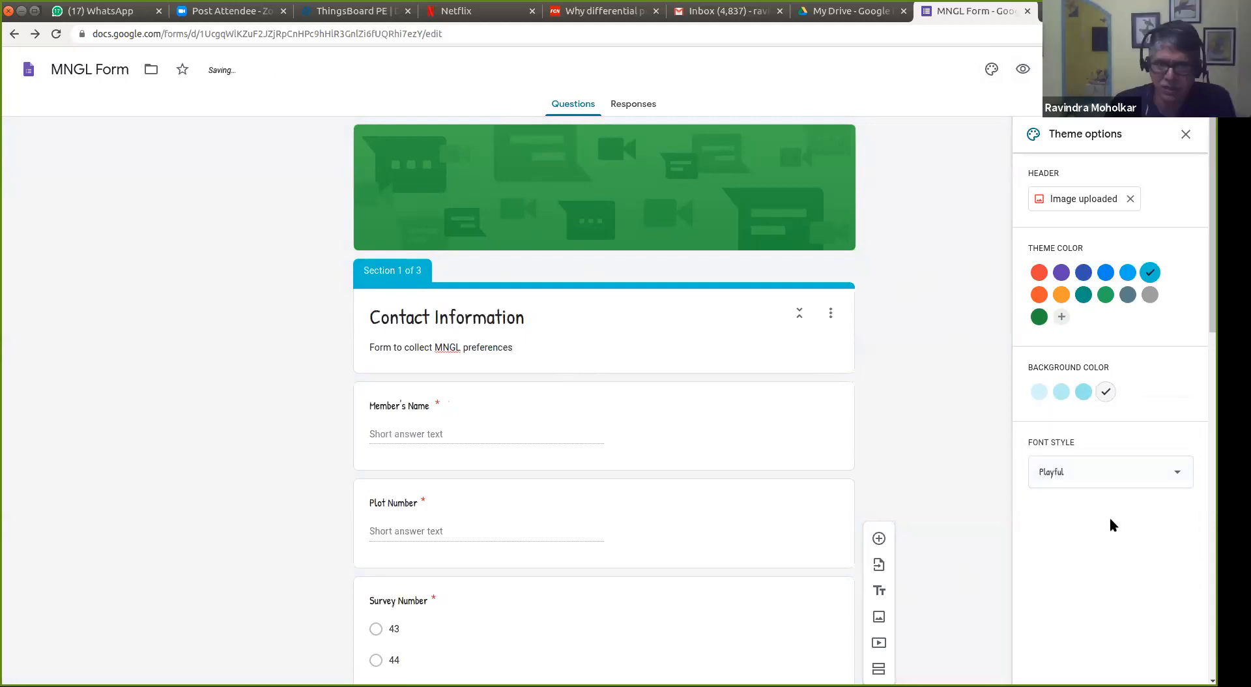
click(1175, 472)
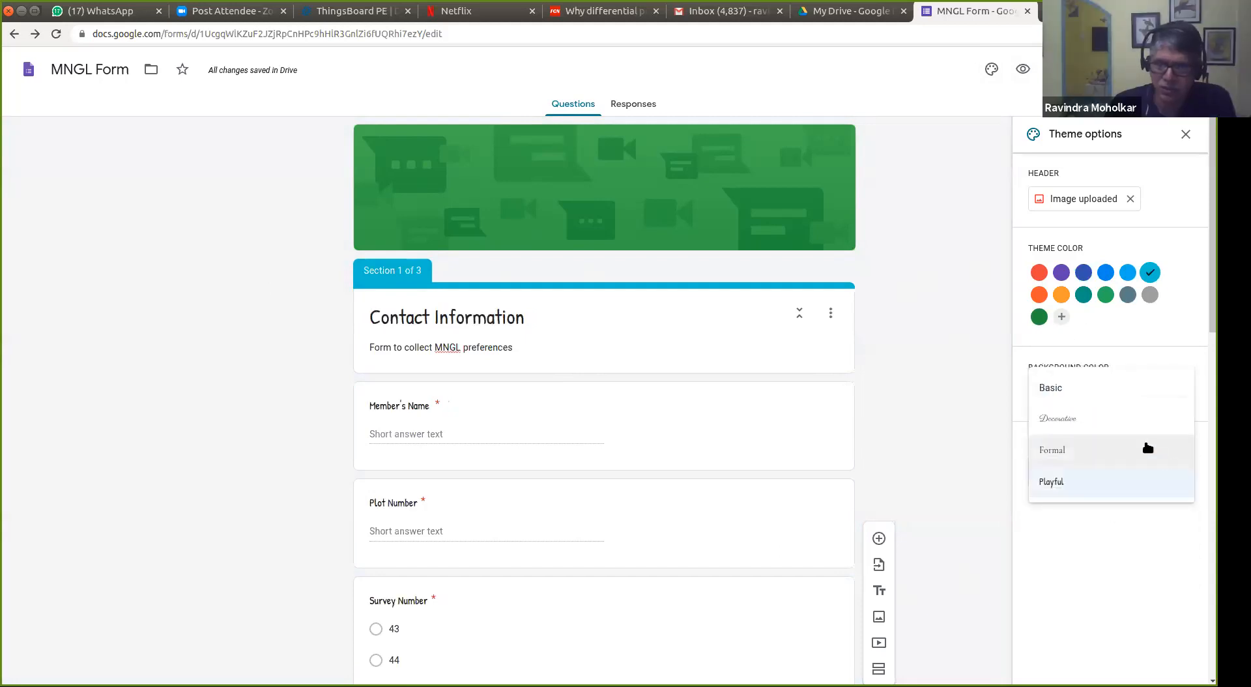
click(1061, 389)
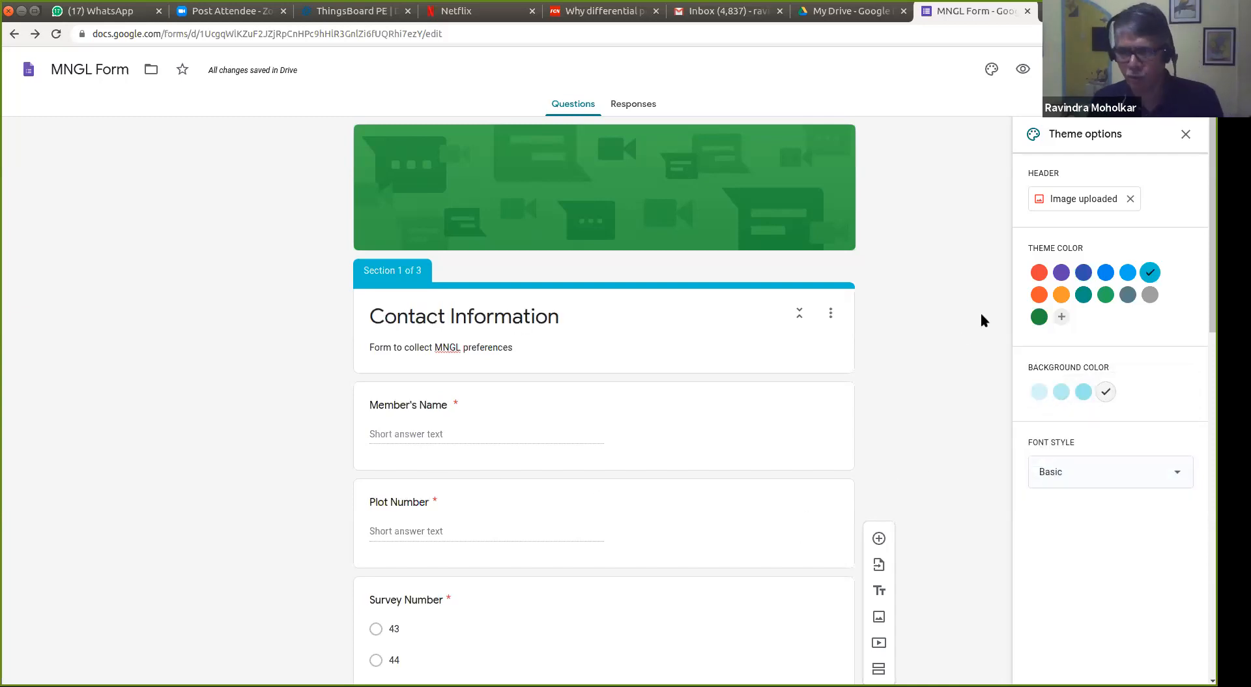
Step: Restore the dark green theme color and replace the header image with the open-book picture from the Work and School themes
click(1039, 318)
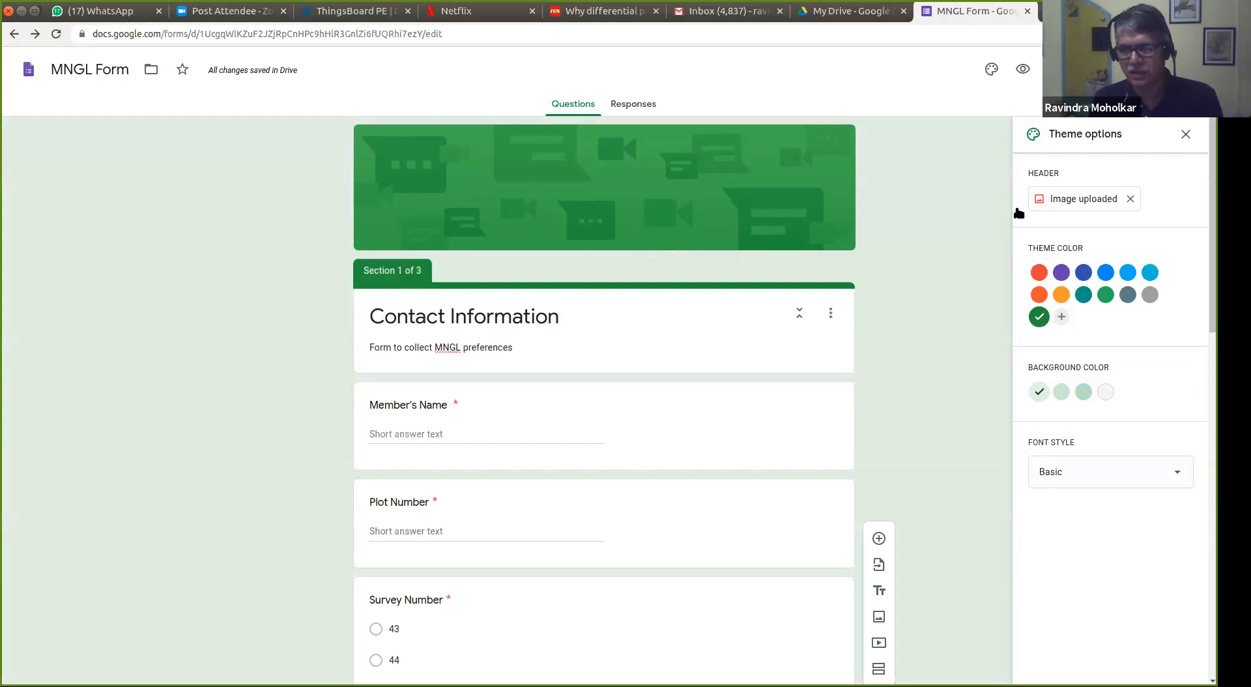
click(1131, 199)
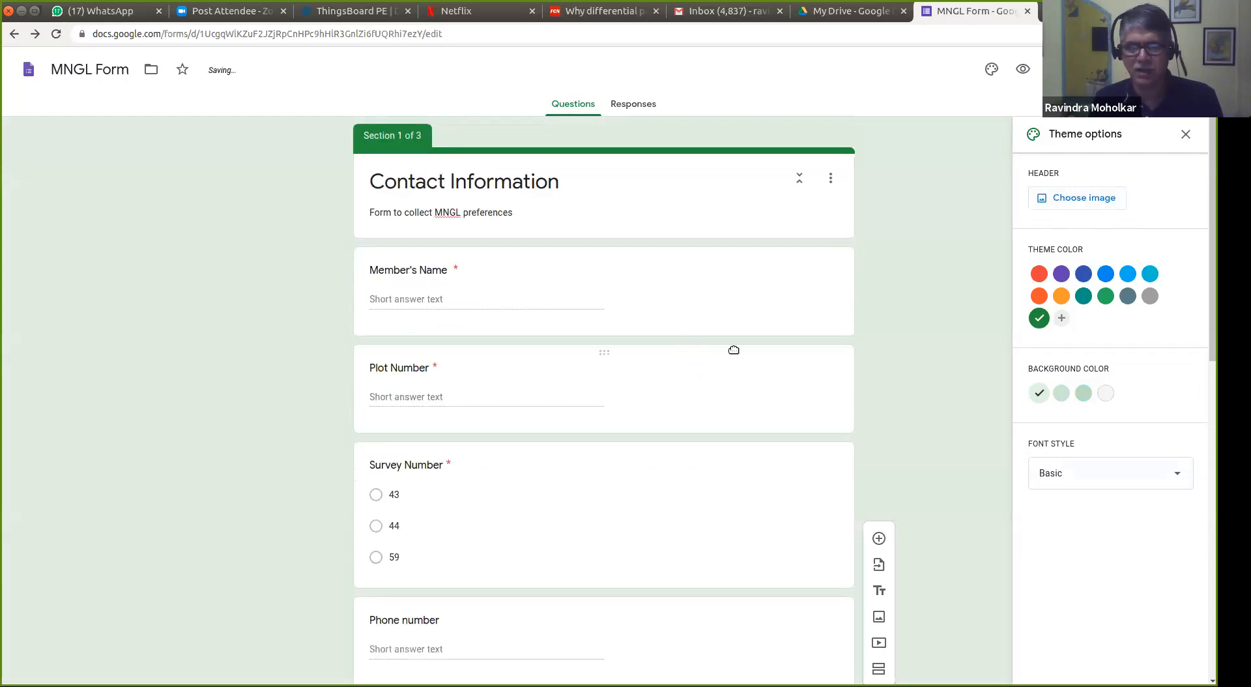
click(1096, 196)
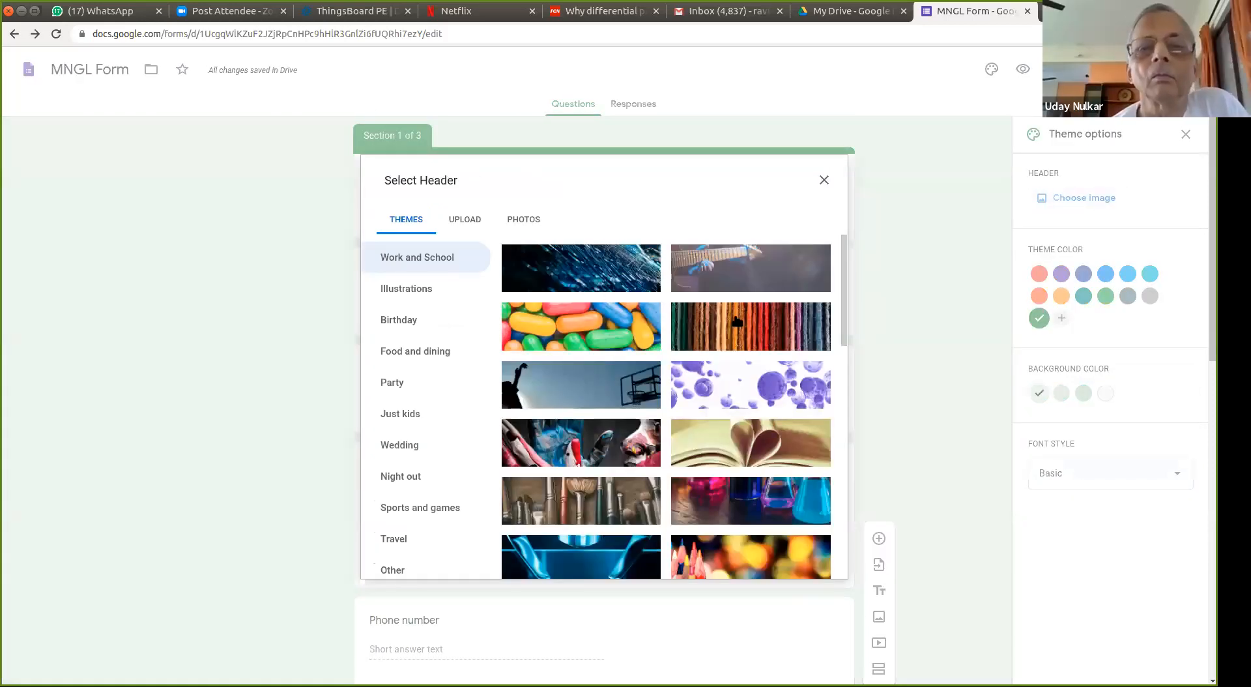
click(737, 449)
click(814, 562)
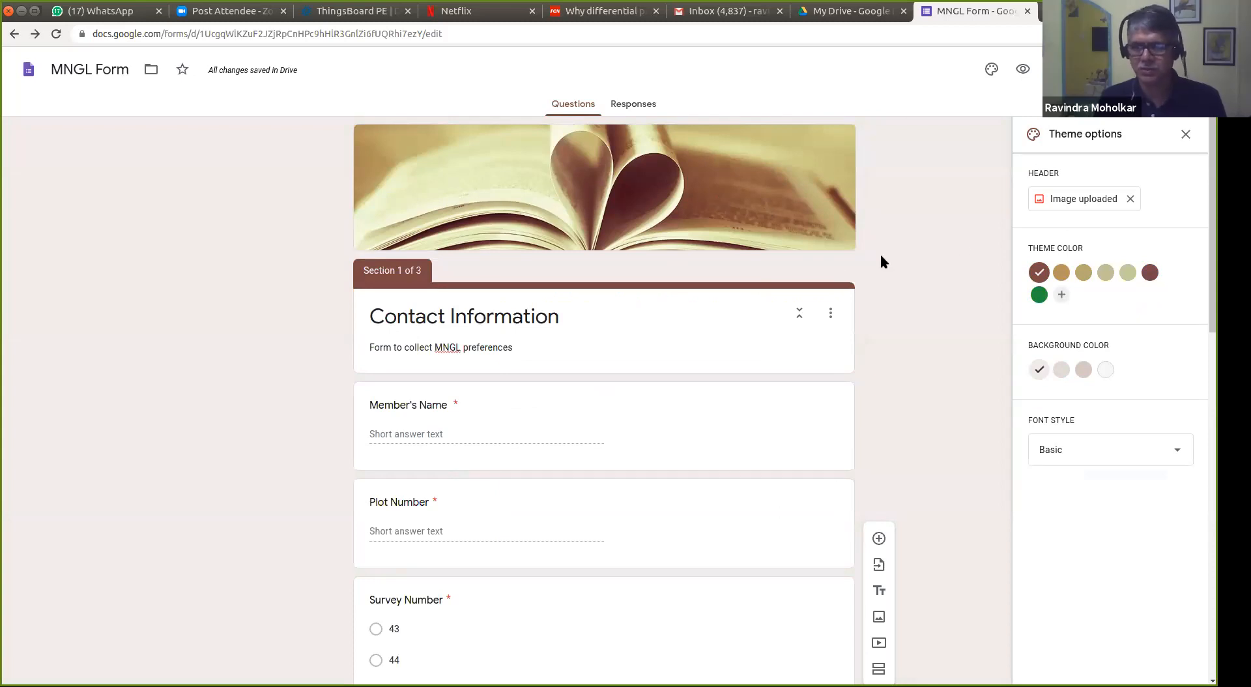
Step: Remove the open-book header image and look through the upload and personal photo sources for a replacement
click(1129, 200)
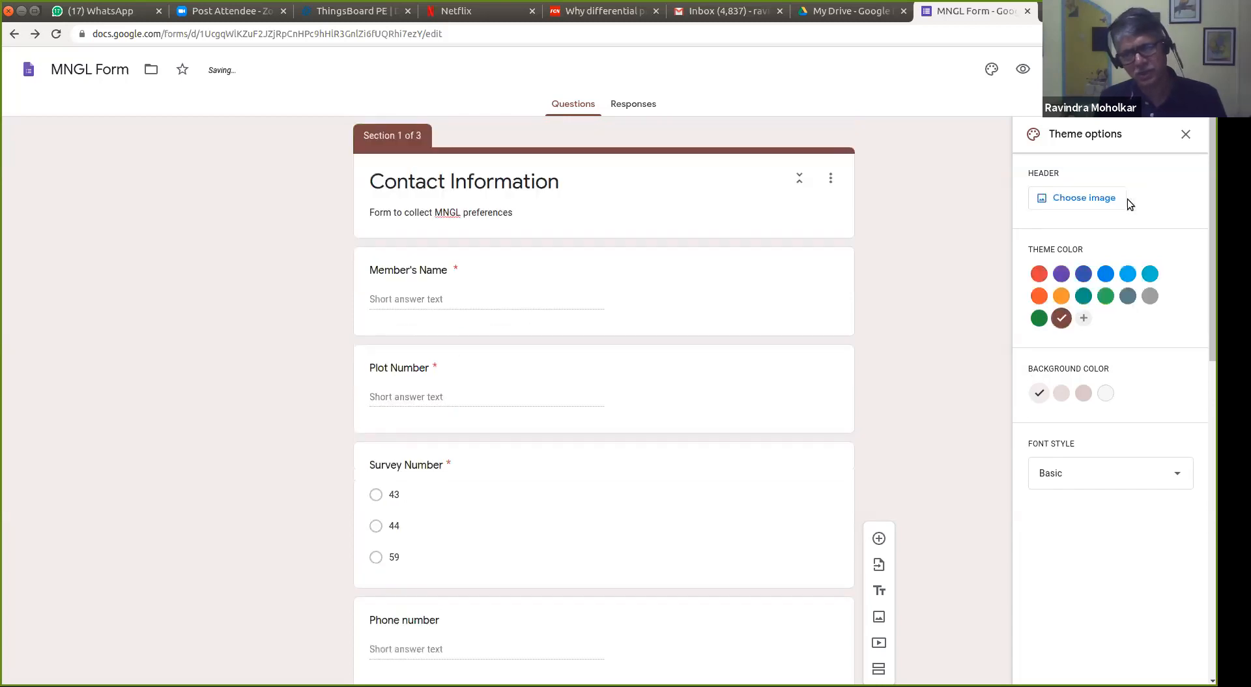
click(1098, 198)
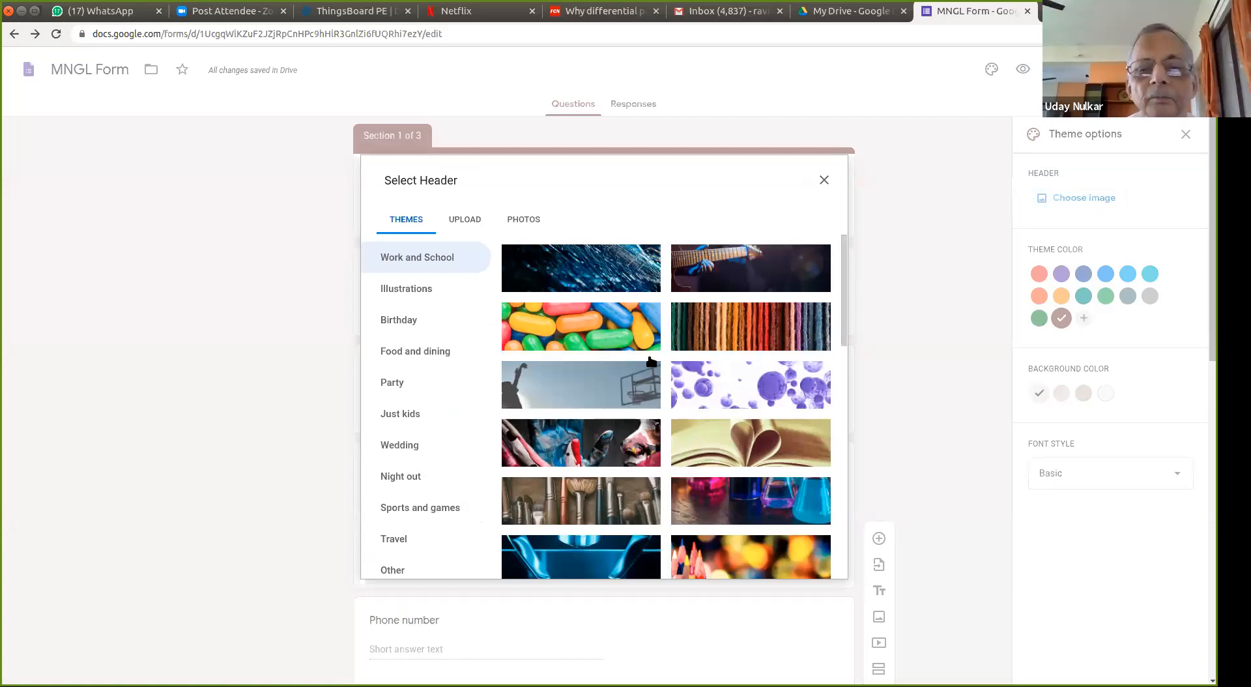
click(468, 222)
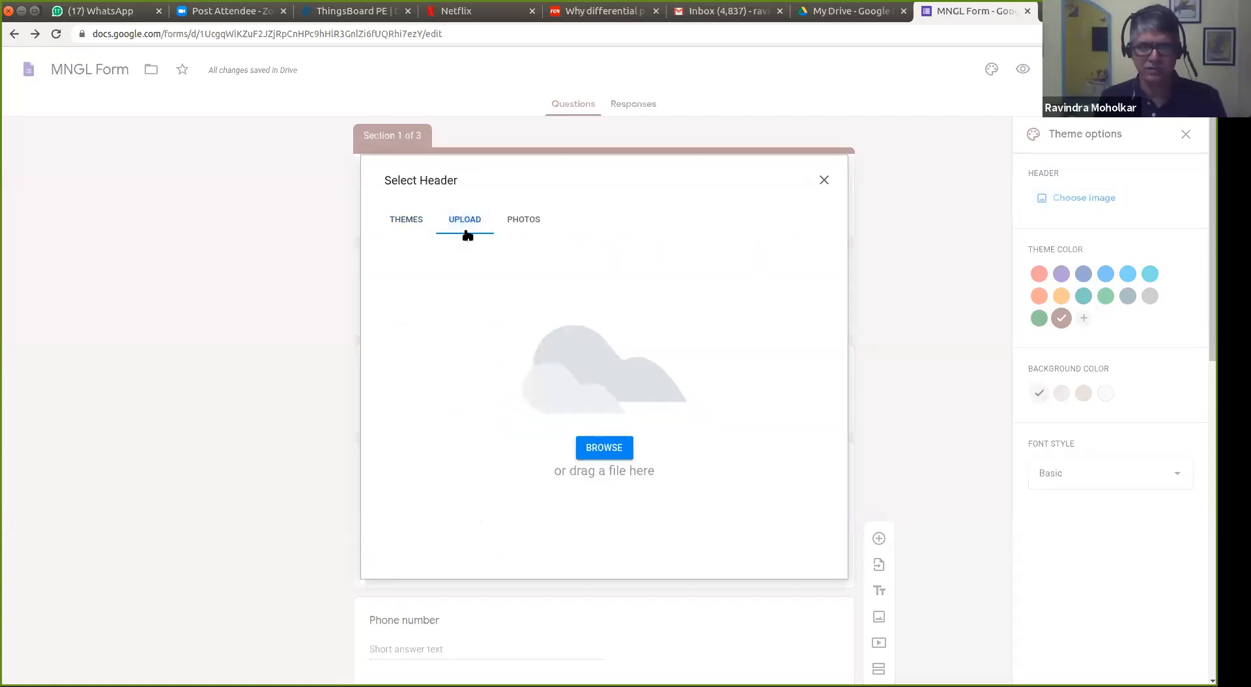
click(611, 446)
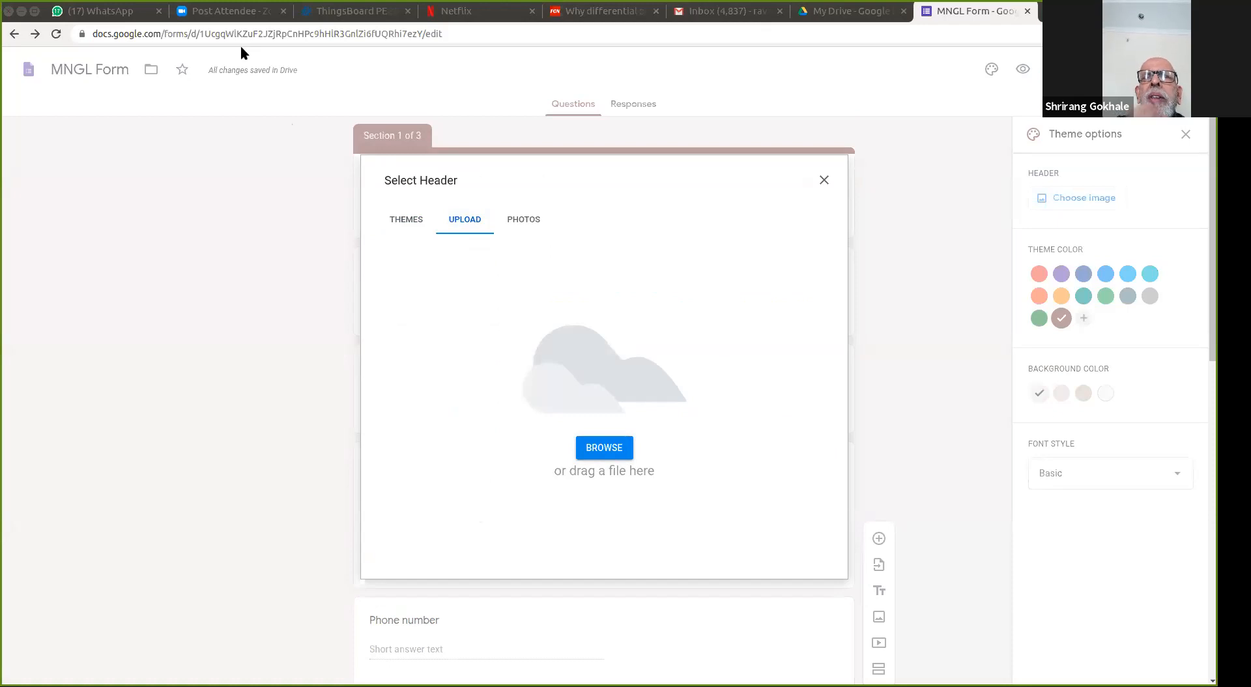
double_click(646, 339)
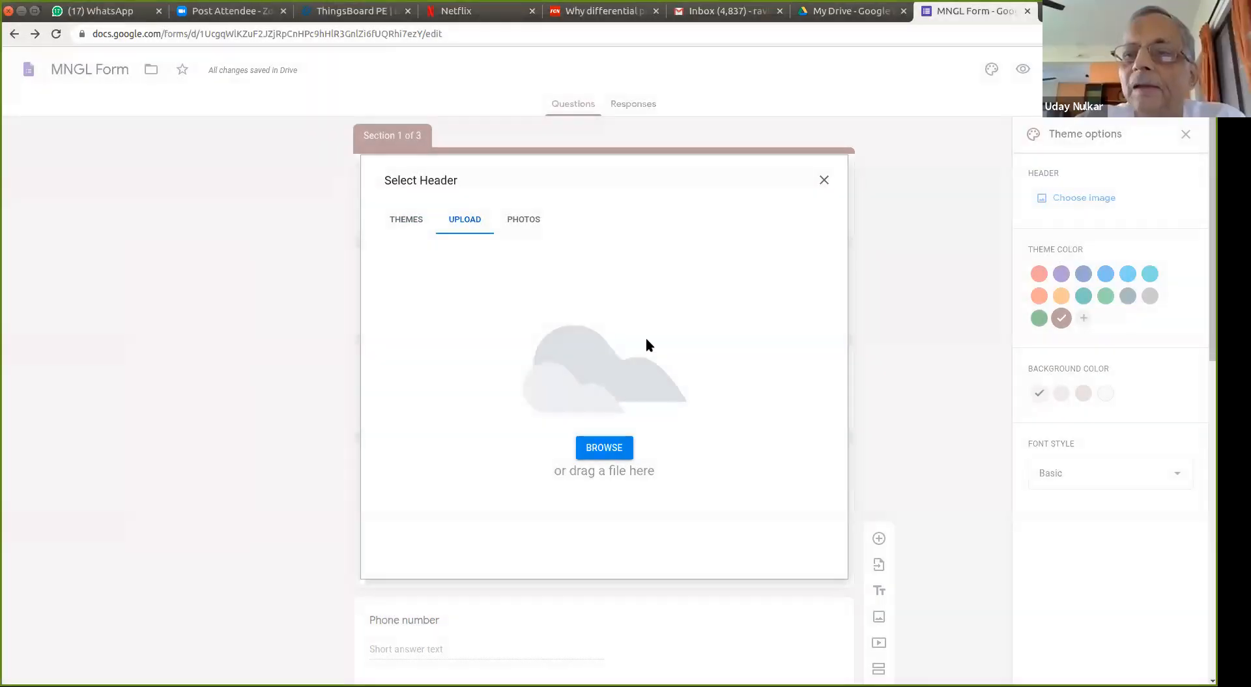
click(536, 221)
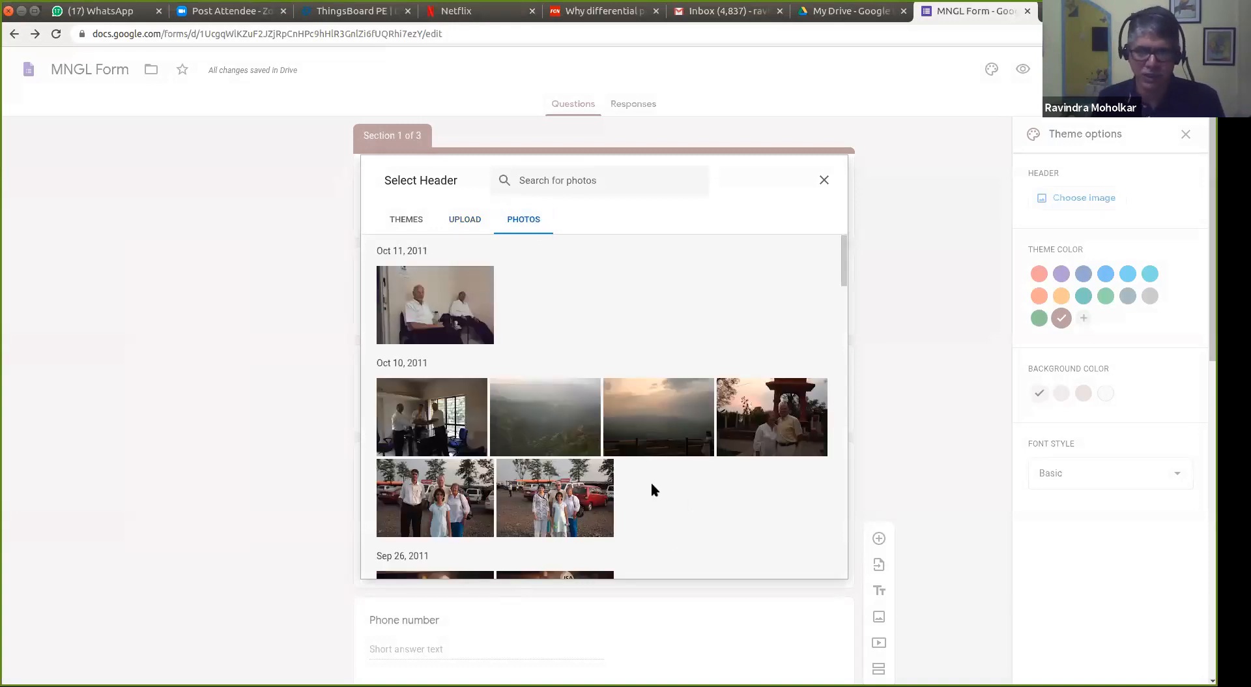
scroll(651, 482, down, 2)
scroll(650, 483, down, 3)
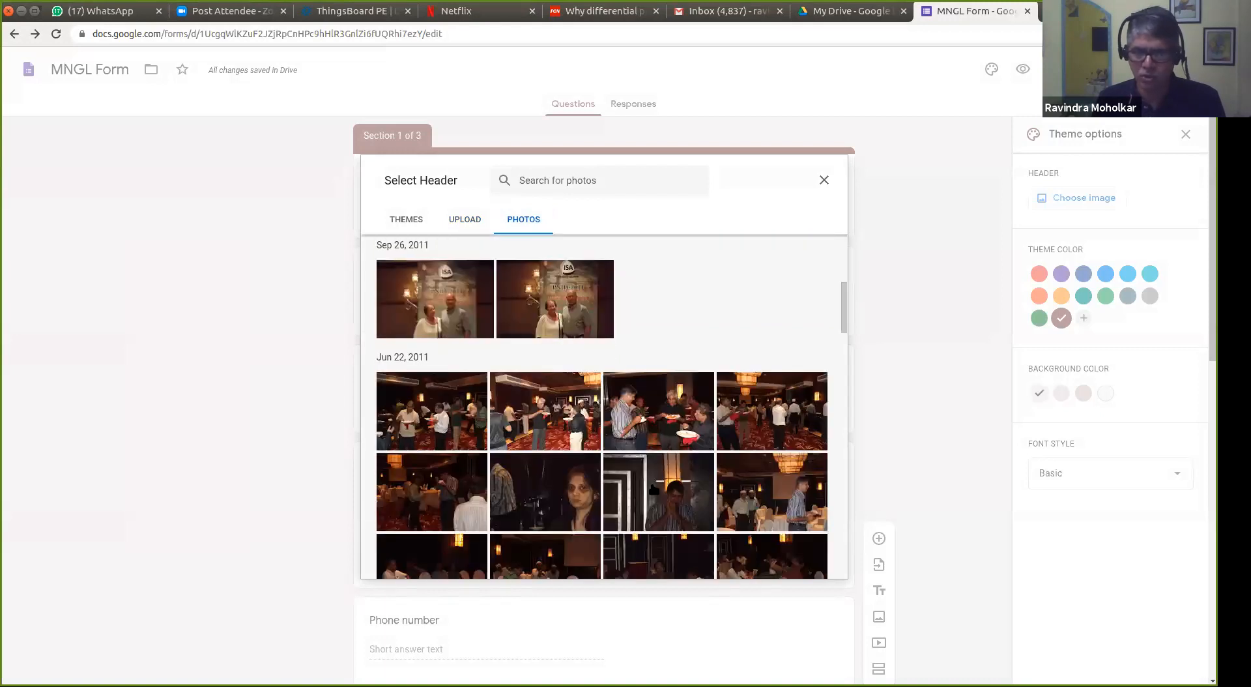
scroll(654, 489, up, 5)
Step: Insert the open-book picture with heart-shaped pages from the Work and School themes as the form's header
click(402, 222)
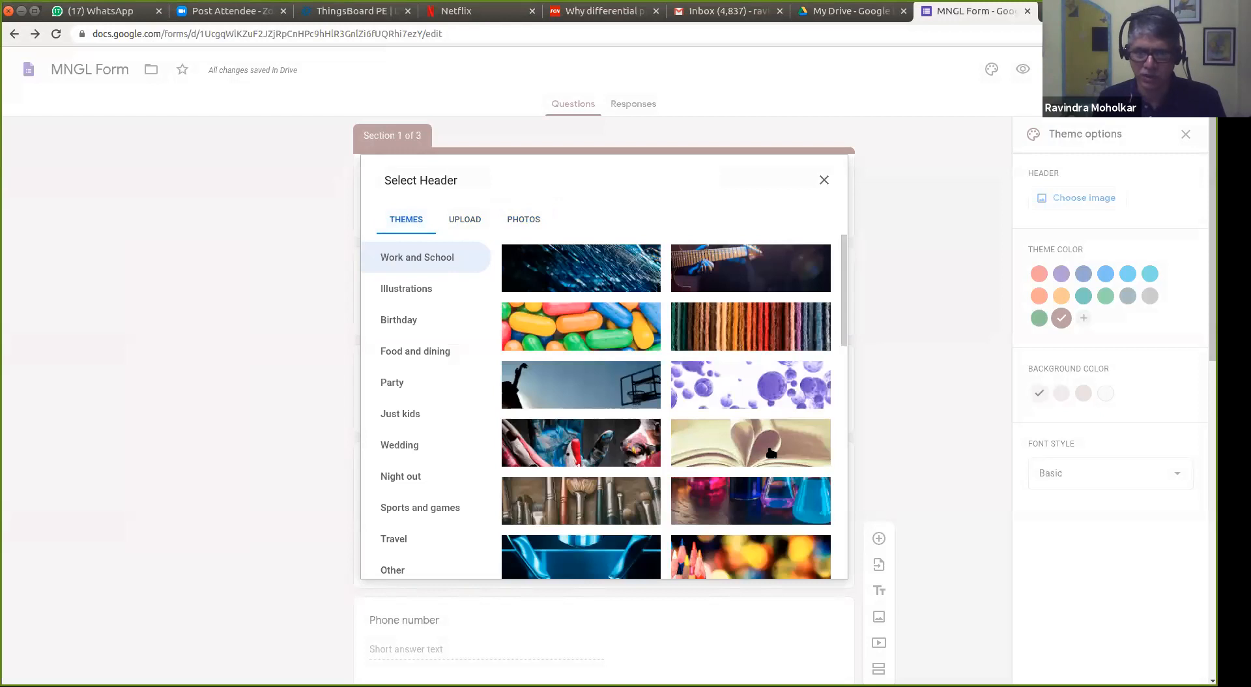
click(771, 452)
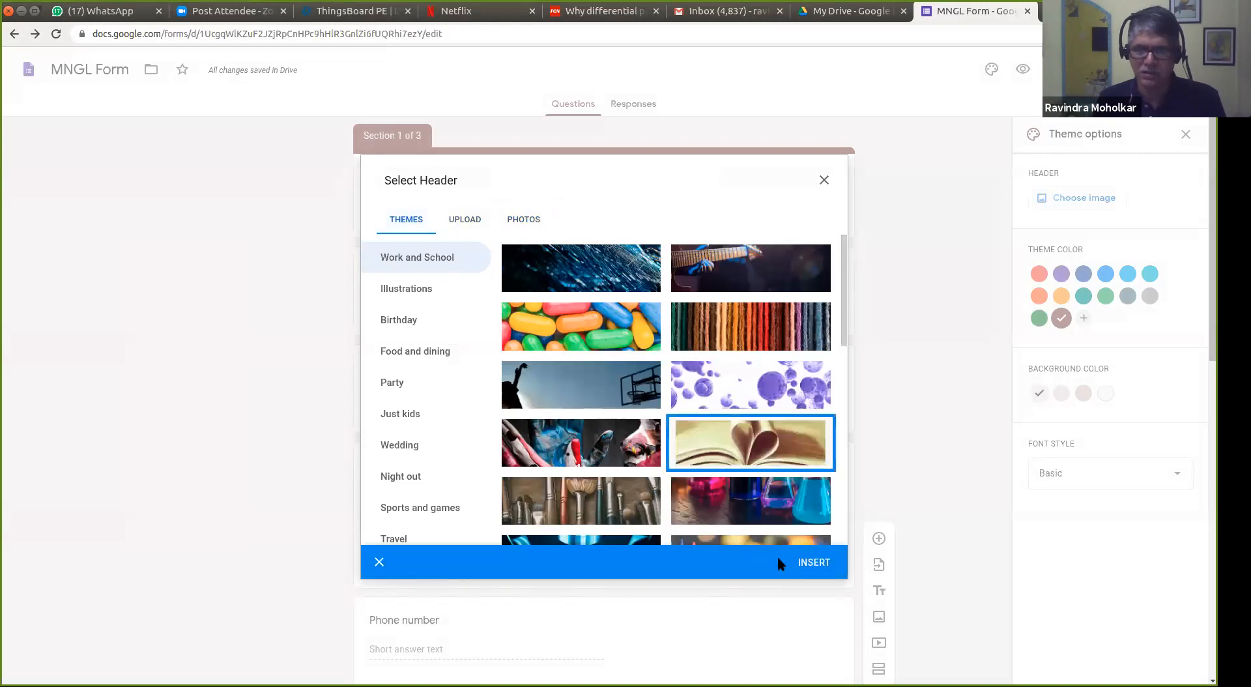
click(810, 563)
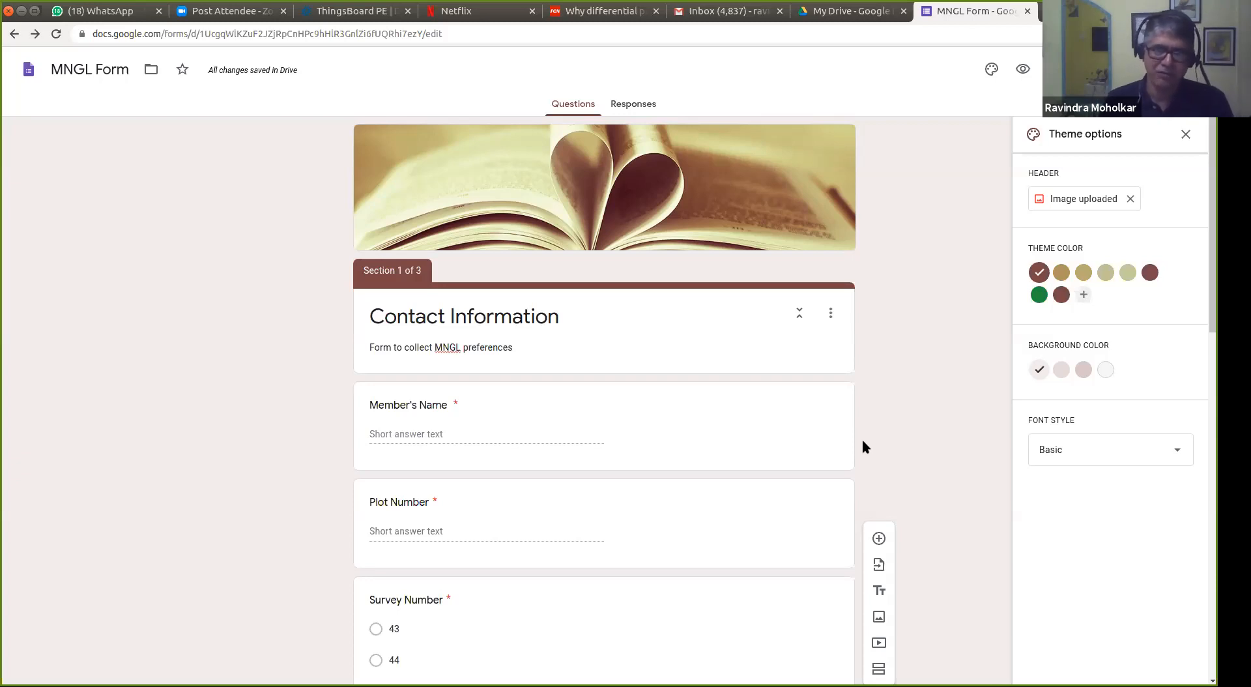
Step: Check the form's responses and review its questions down through the MNGL Preferences section
click(633, 106)
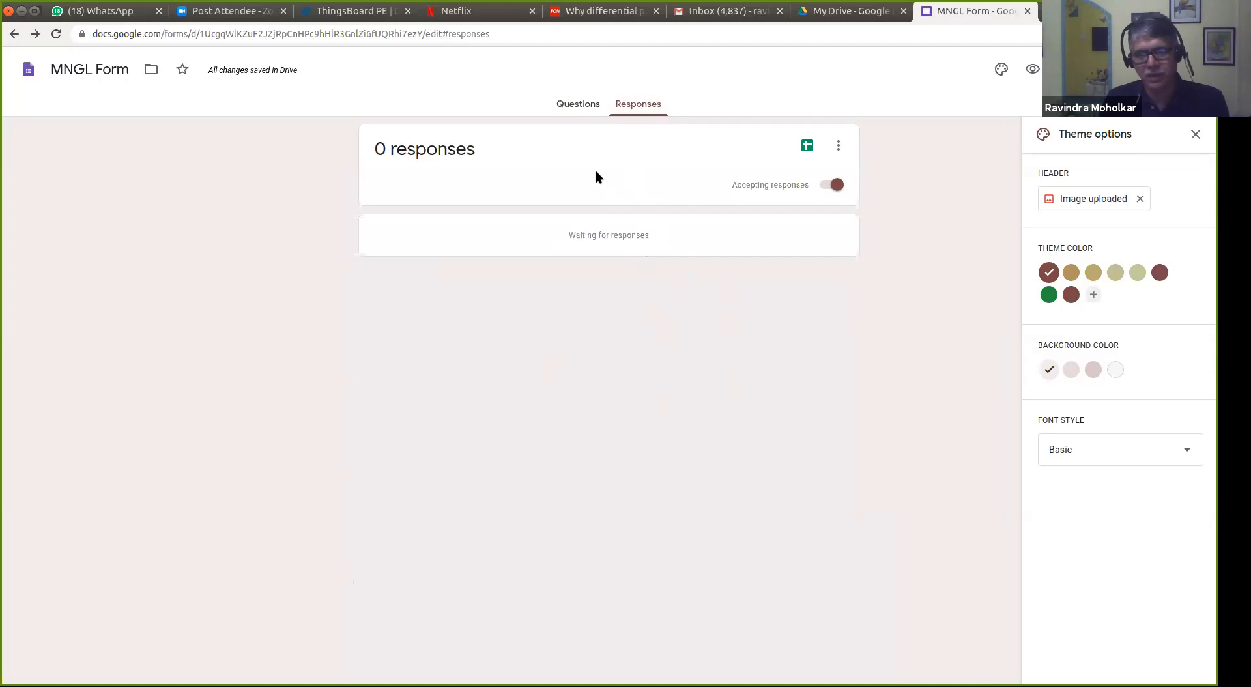
click(574, 107)
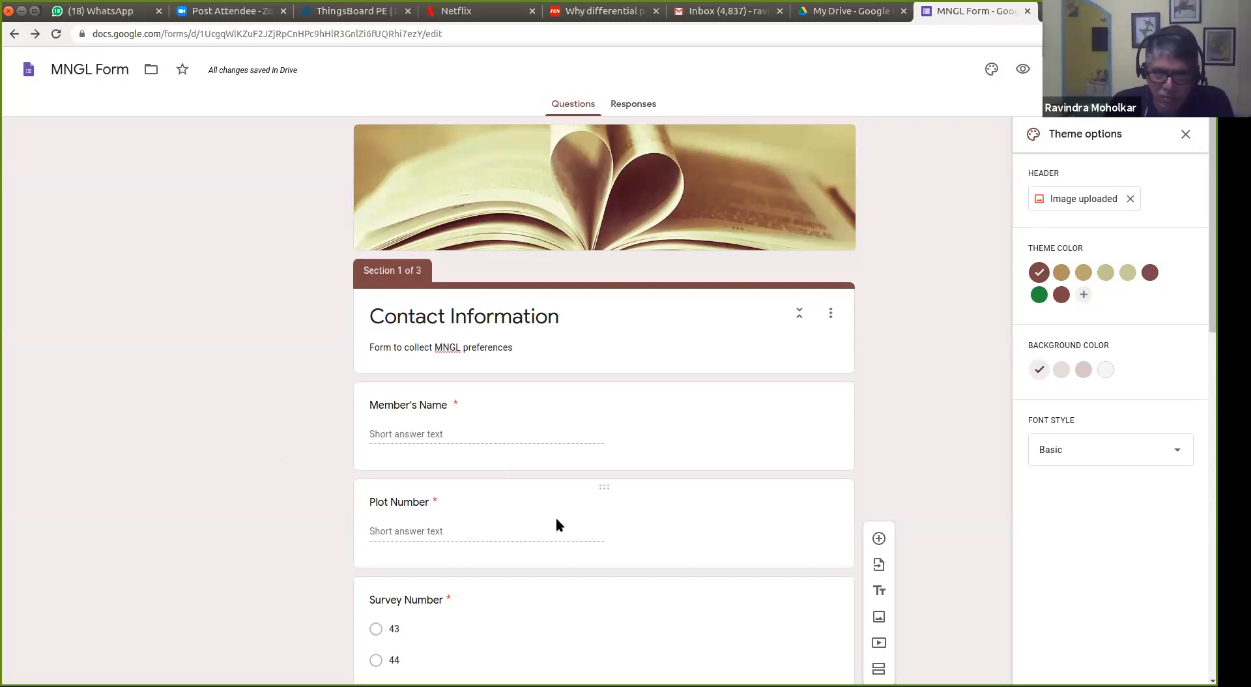
scroll(557, 524, down, 3)
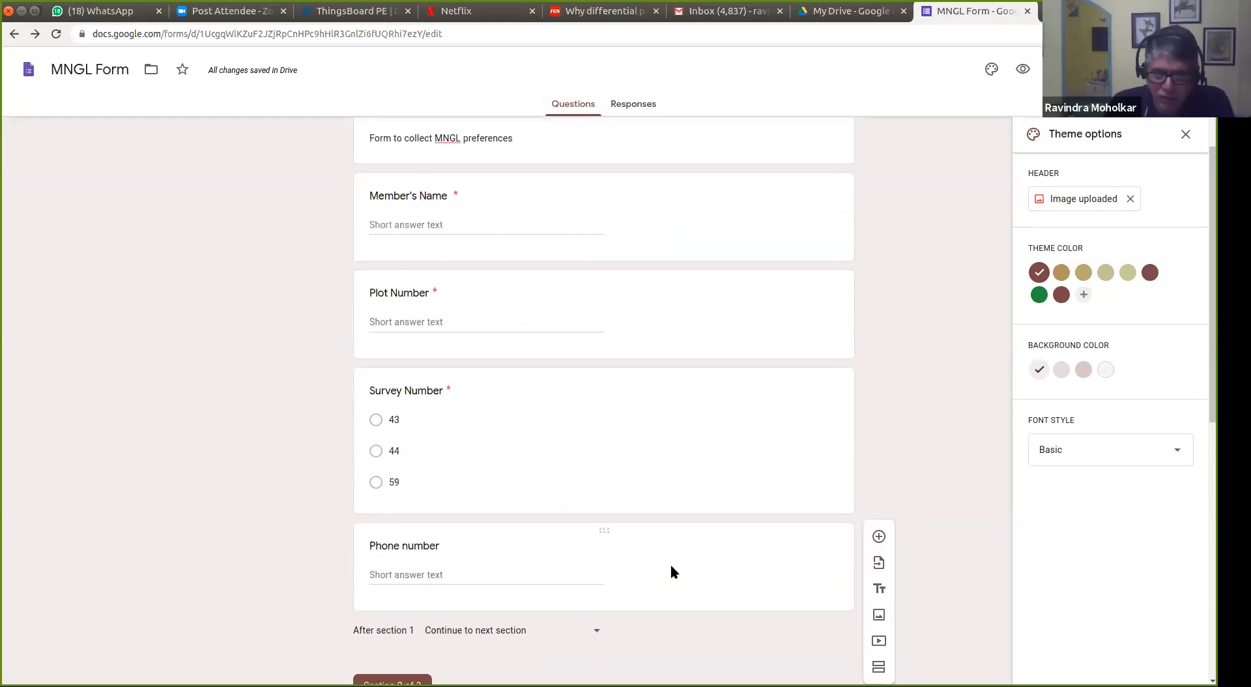
scroll(672, 565, down, 3)
scroll(518, 577, down, 1)
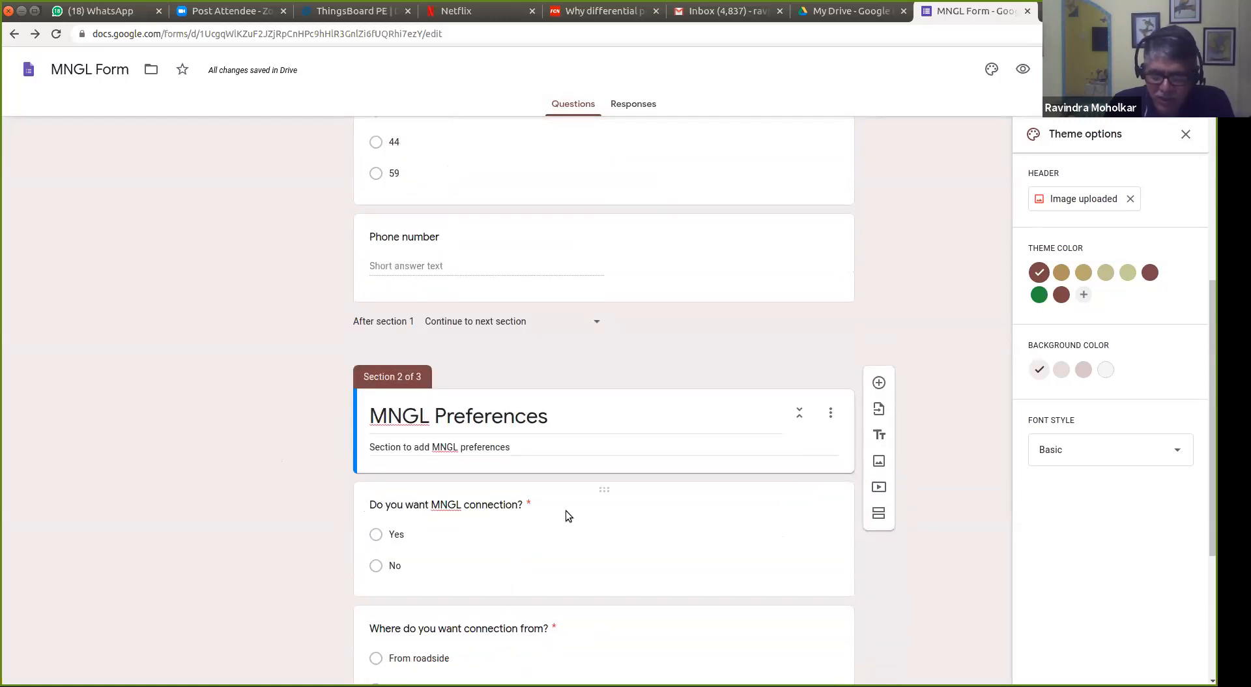
scroll(565, 514, down, 2)
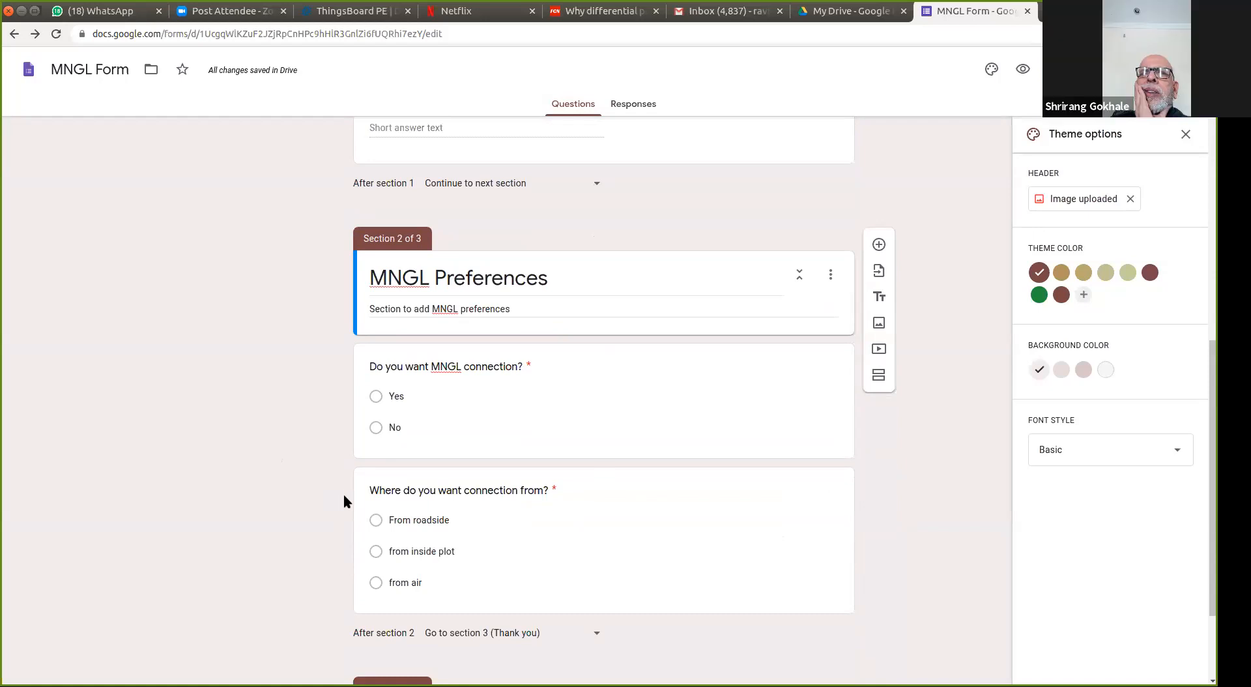
Step: Link the form's responses to a new spreadsheet named MNGL Form (Responses)
scroll(562, 501, down, 2)
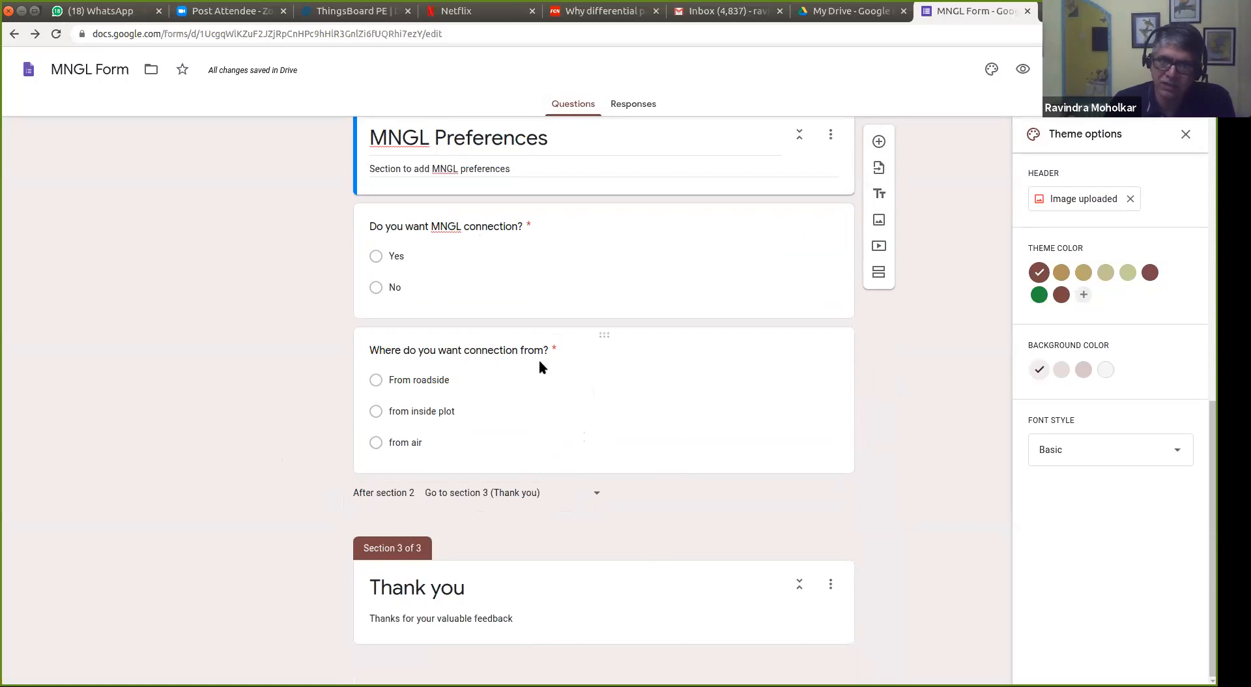
scroll(540, 367, up, 4)
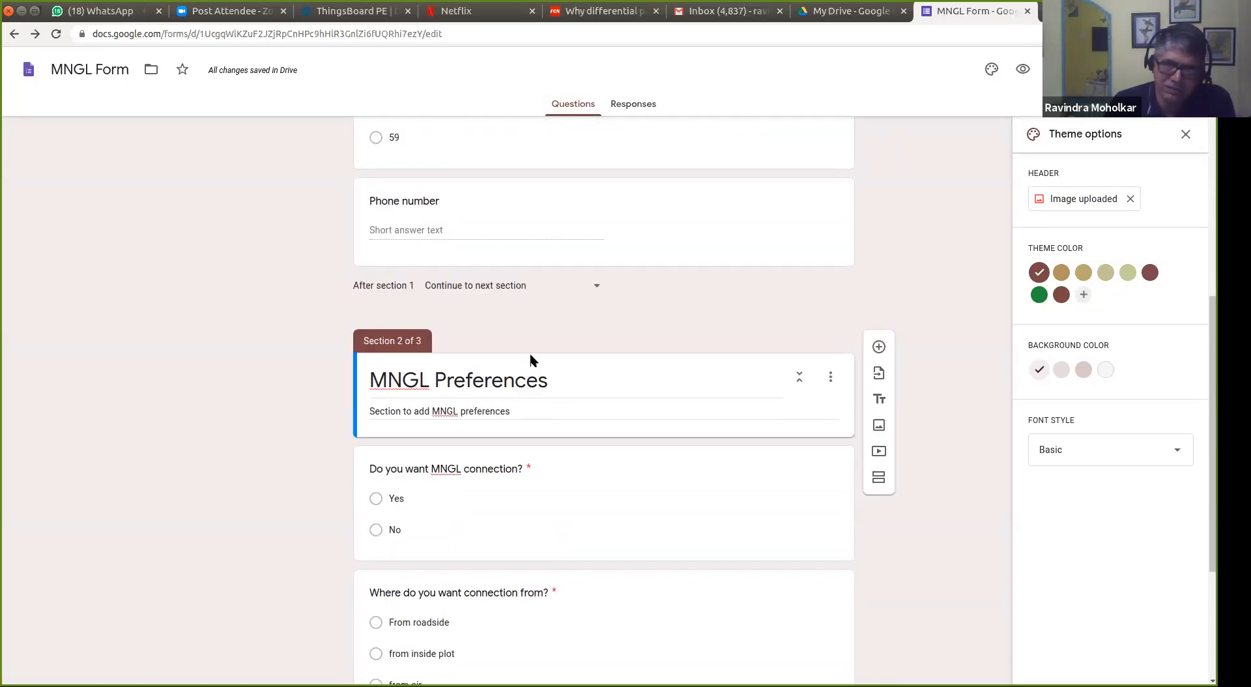
scroll(530, 353, up, 7)
scroll(530, 353, up, 2)
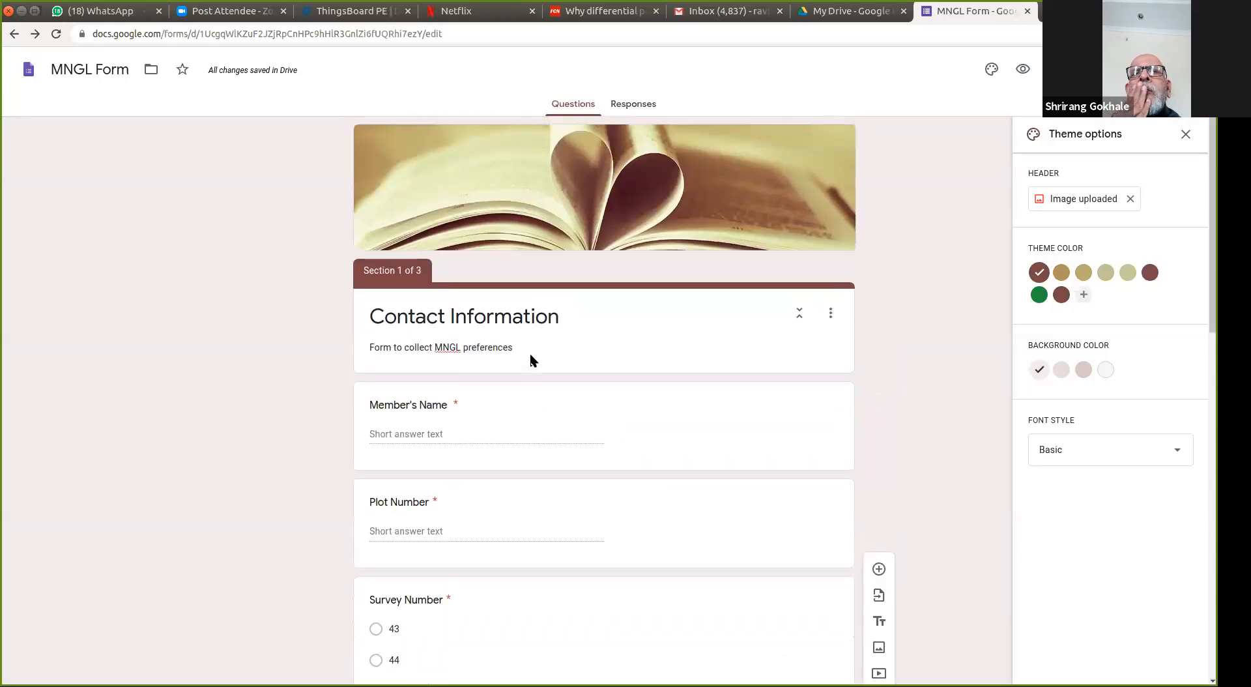
click(631, 103)
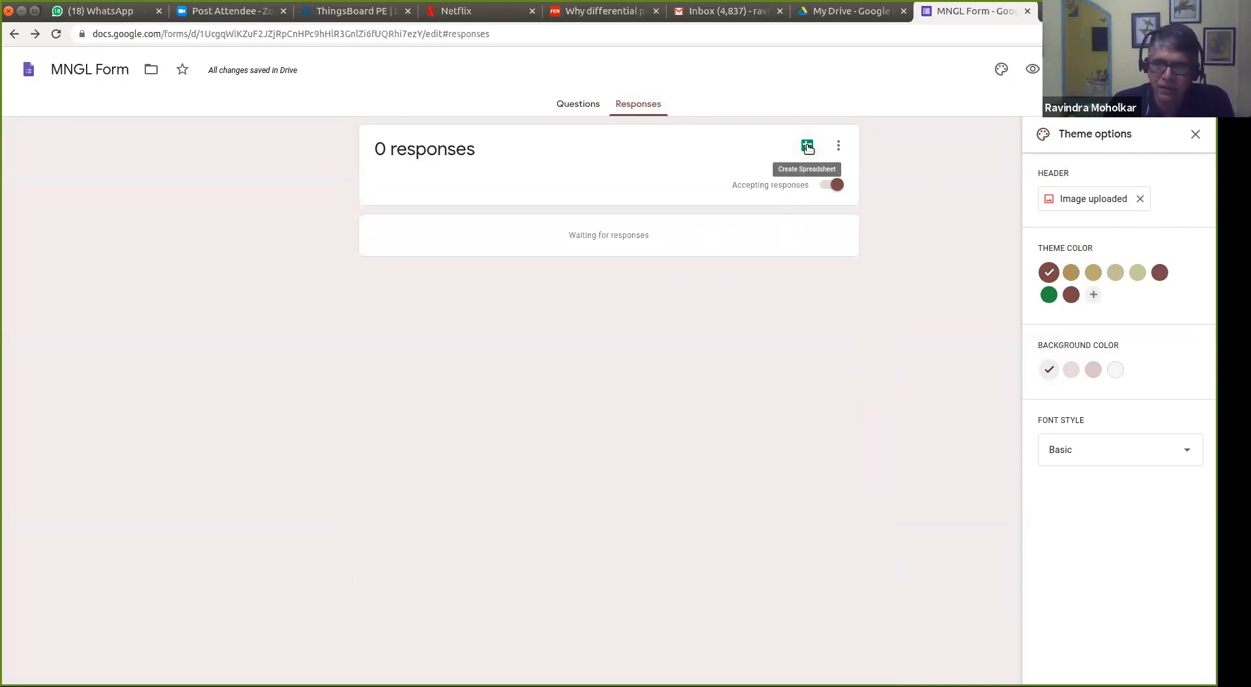
click(808, 148)
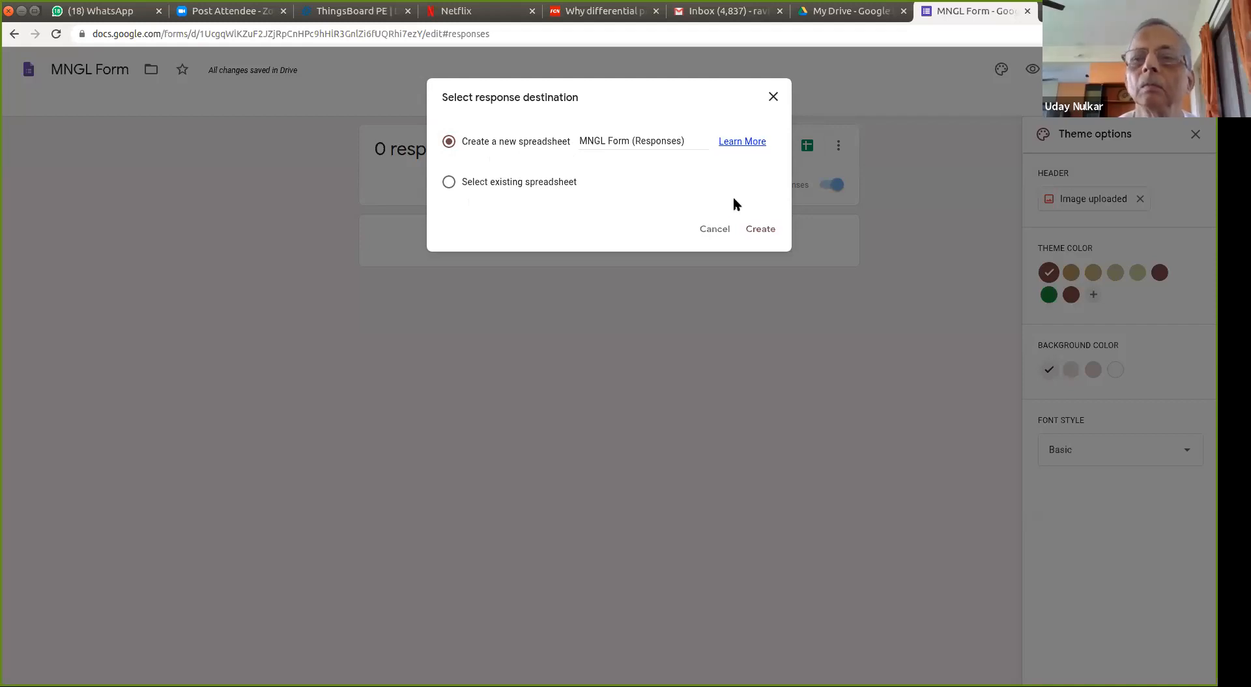
click(765, 229)
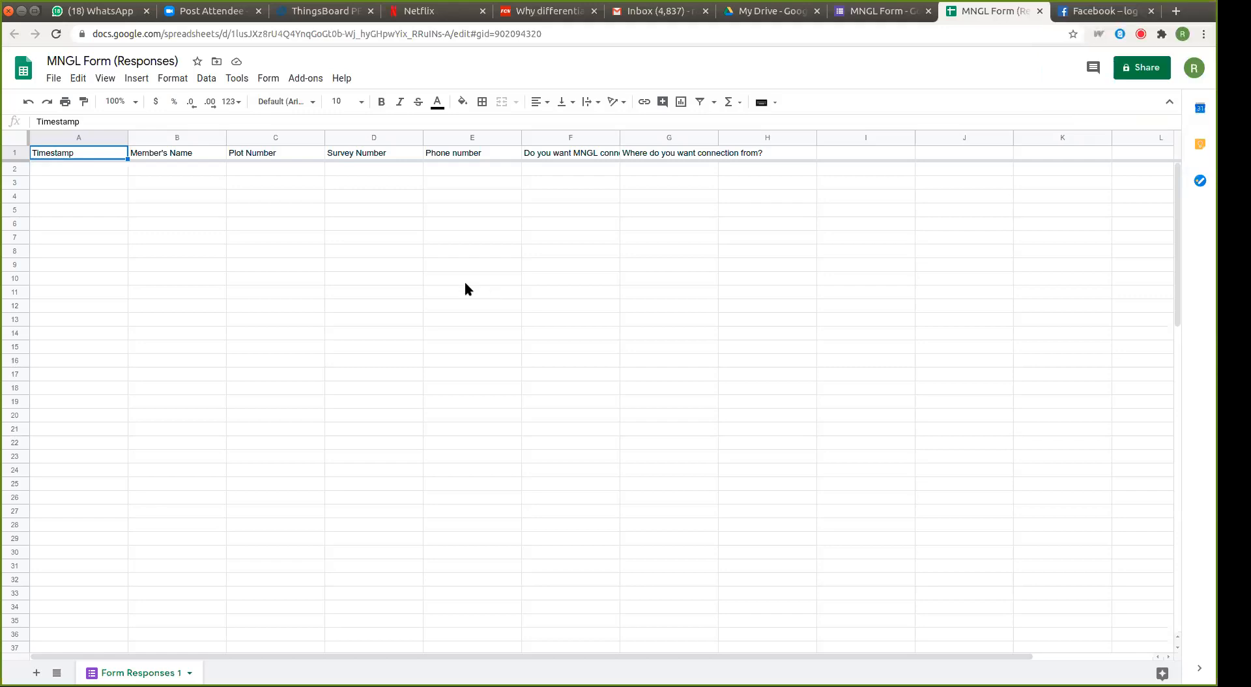
Step: Return to the form's questions and dismiss the theme options and the send dialog
click(890, 11)
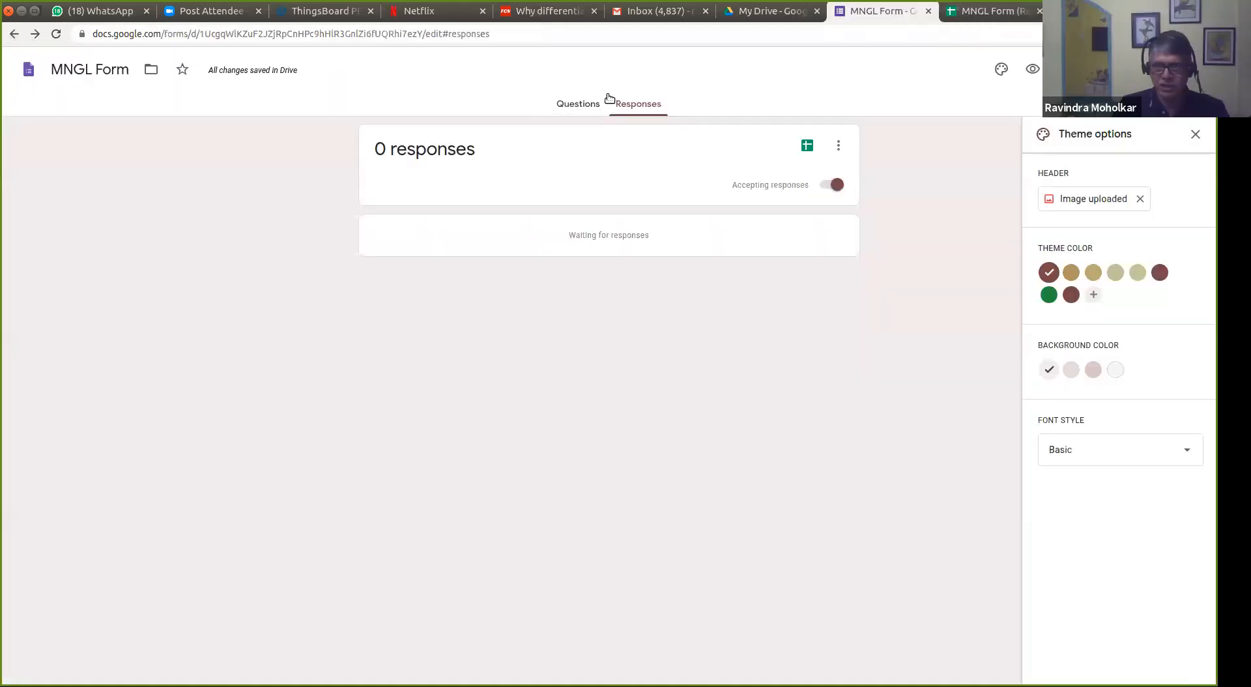
click(583, 106)
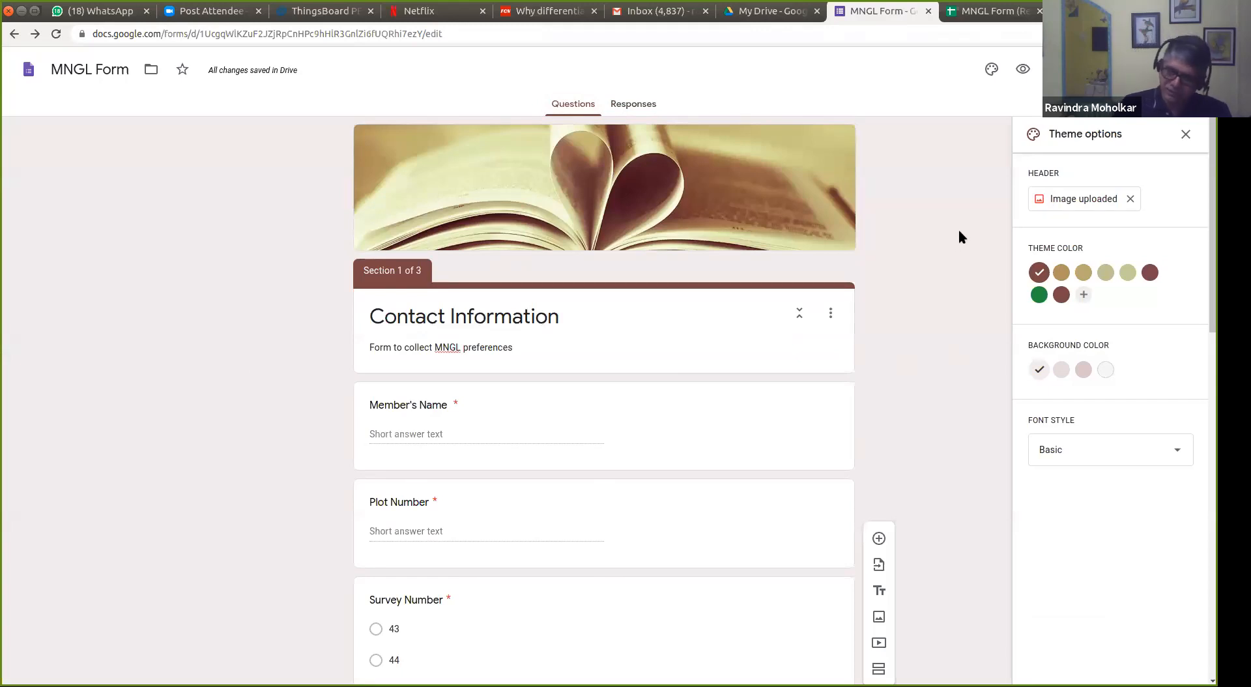
click(1185, 133)
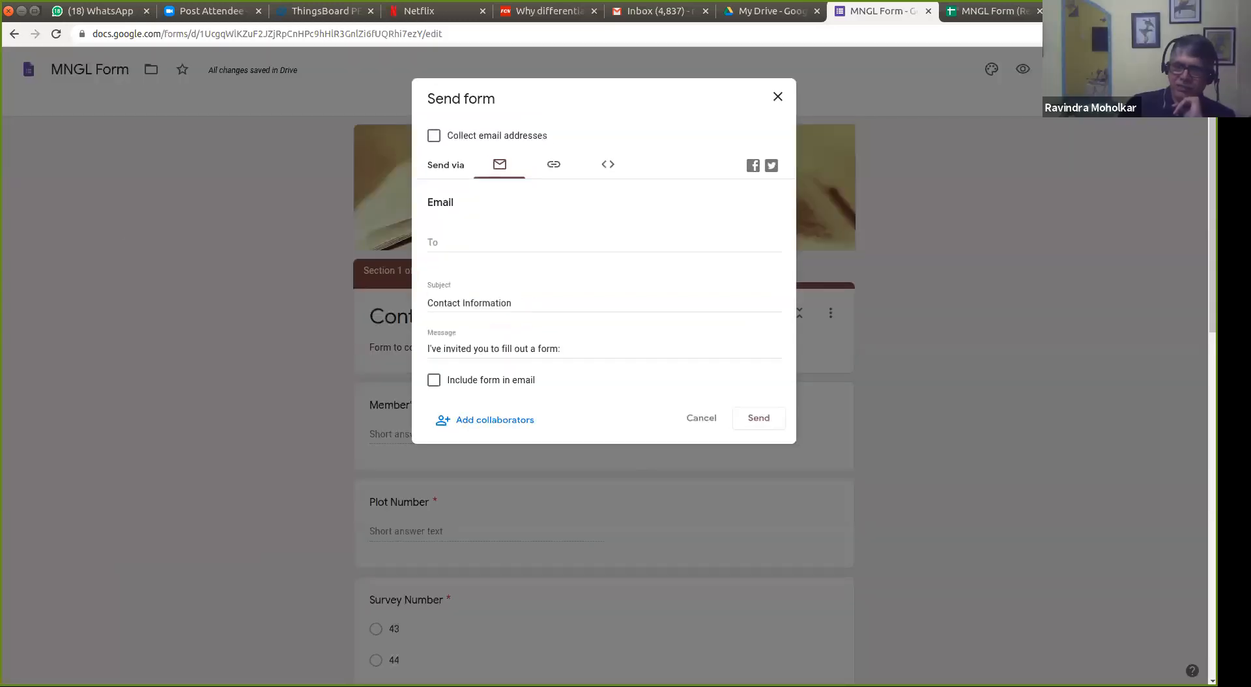
click(777, 97)
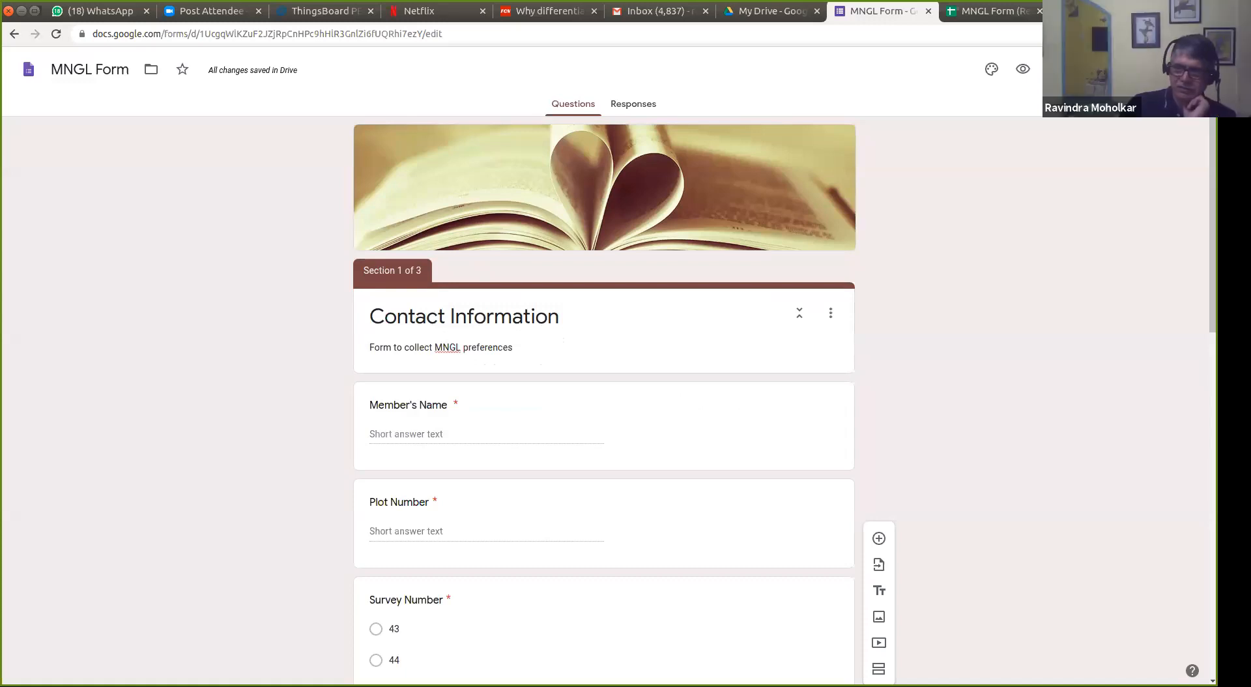
Step: Open the form's sending options, shorten its share link and copy the link
click(1104, 69)
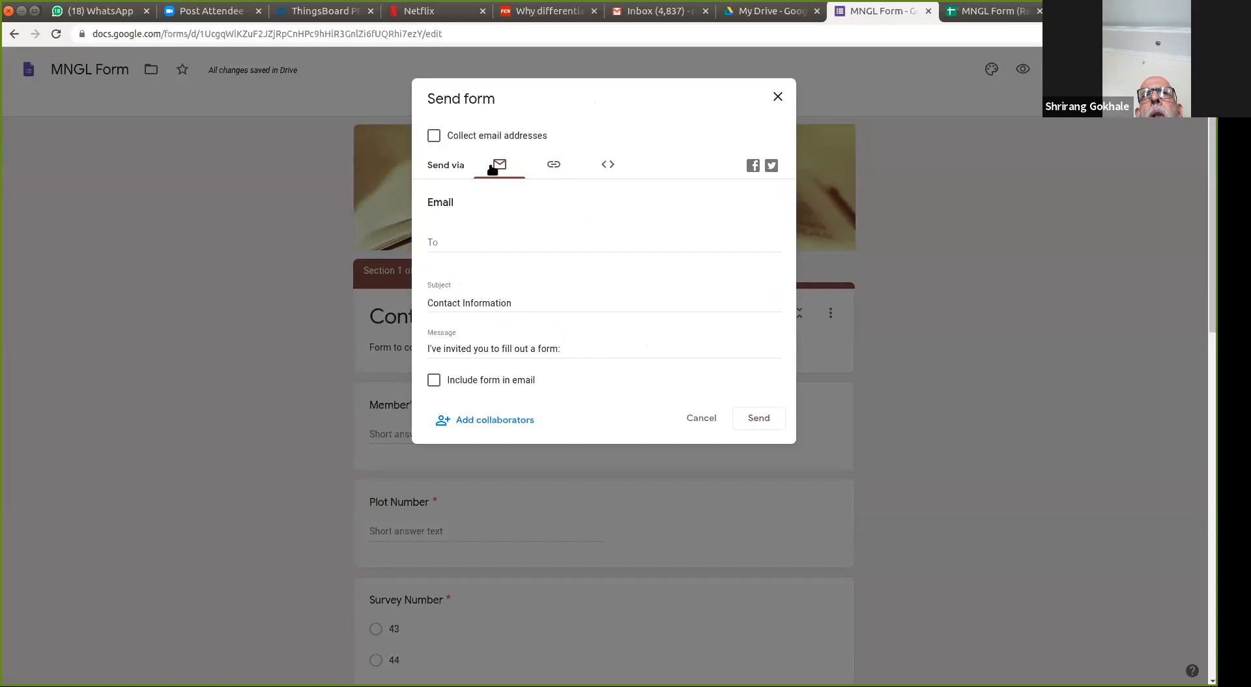
click(444, 239)
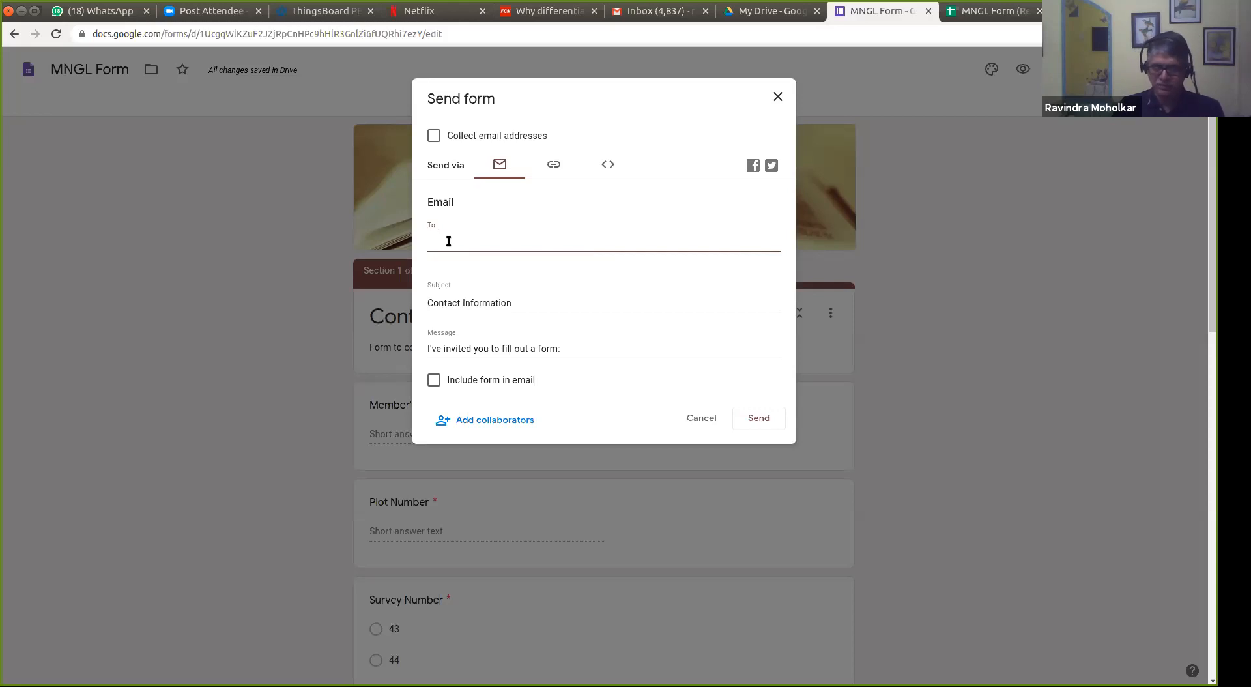
click(555, 168)
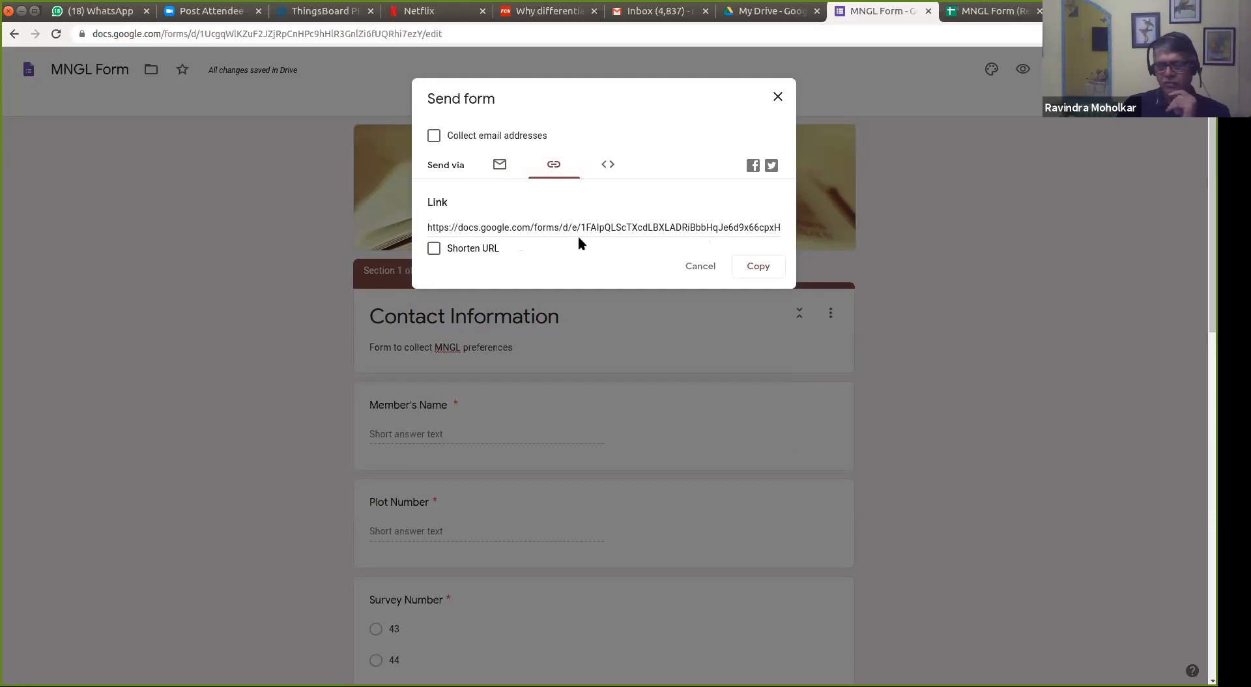
click(433, 249)
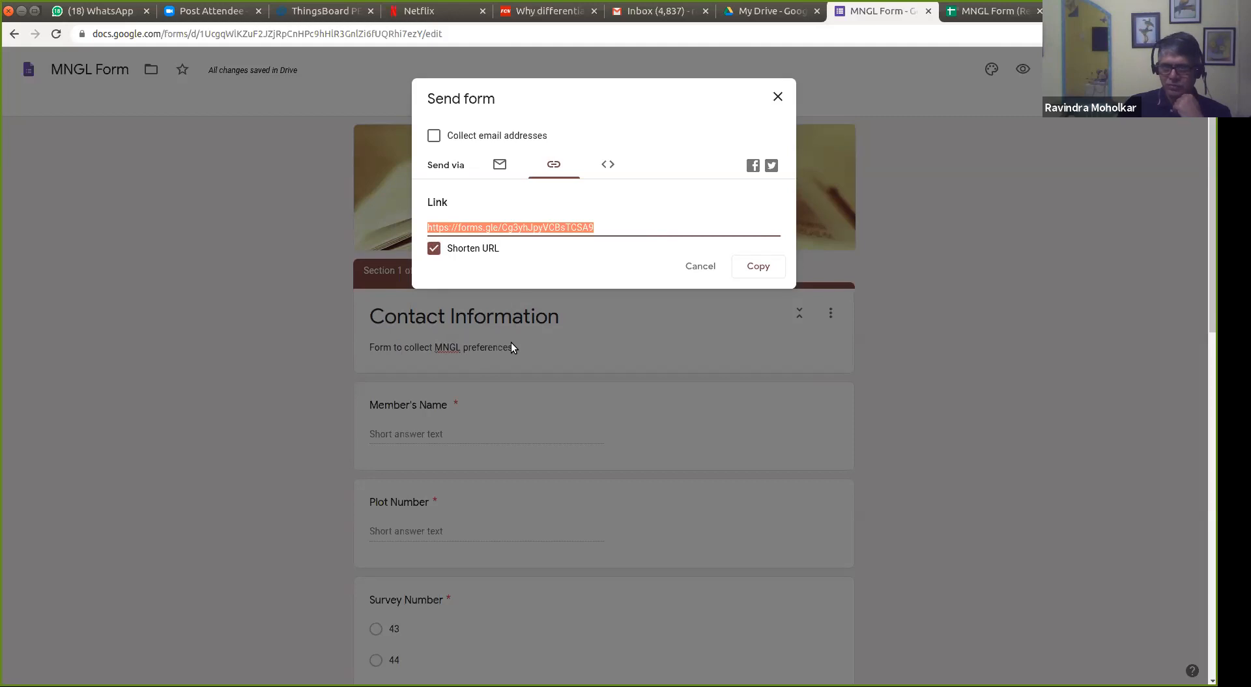
right_click(563, 226)
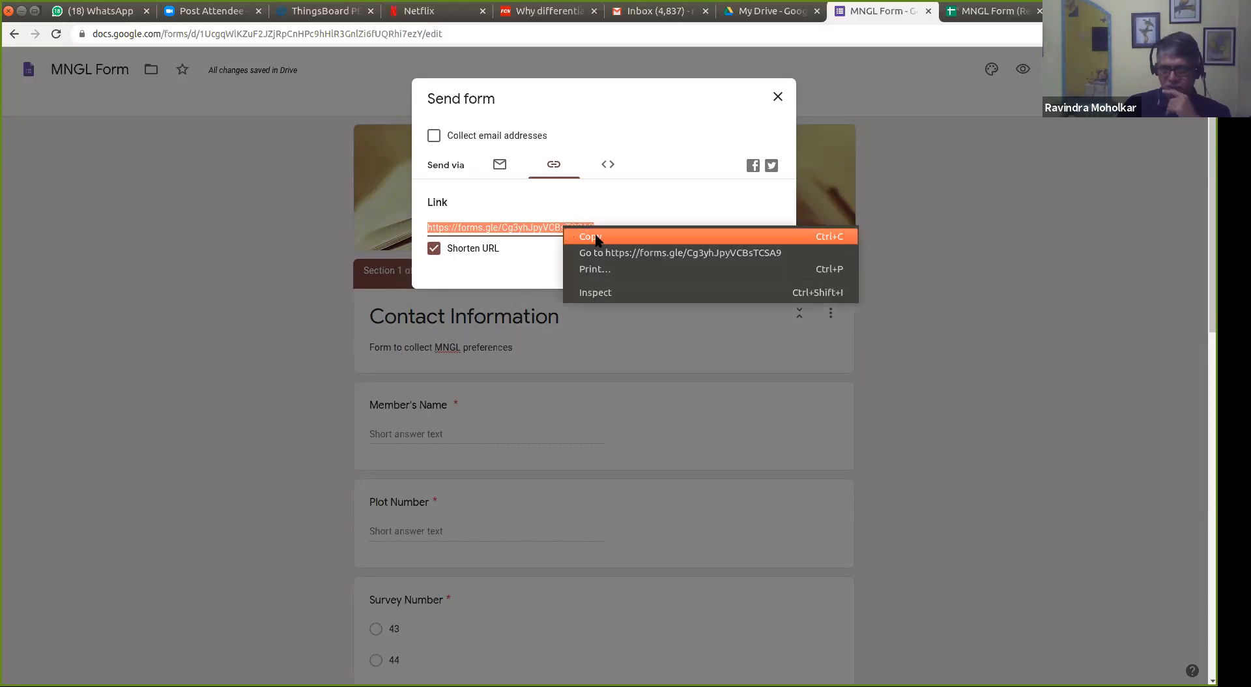
click(527, 260)
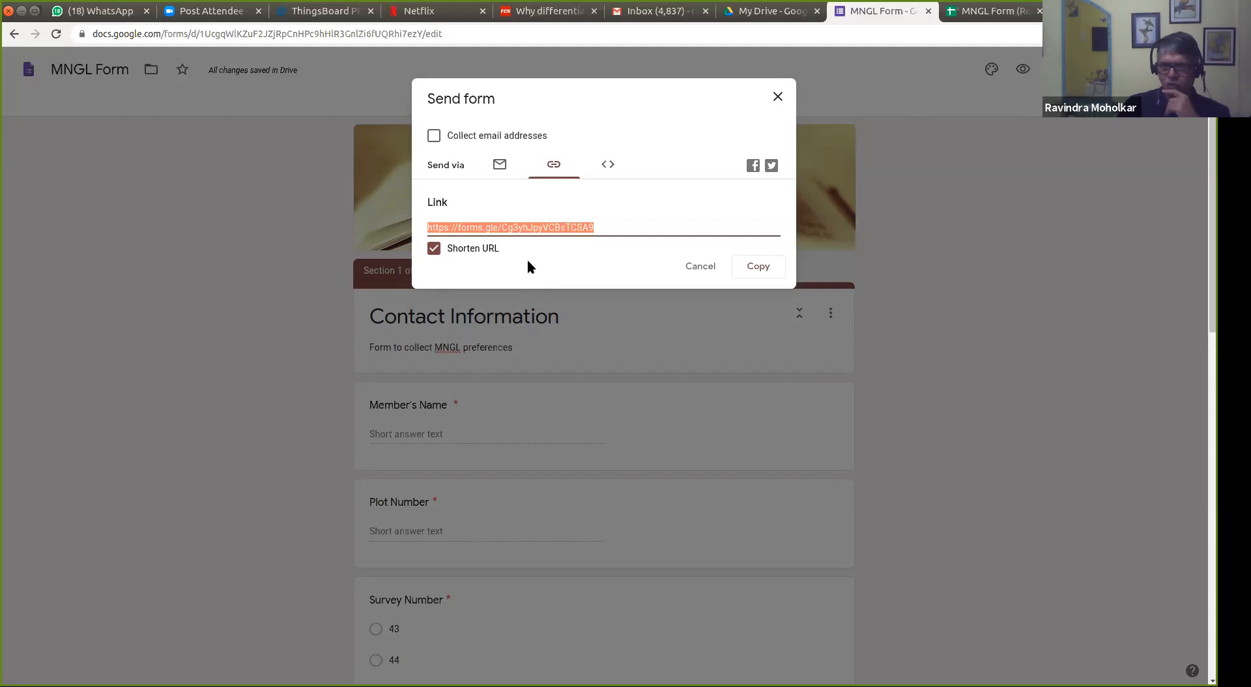
click(767, 268)
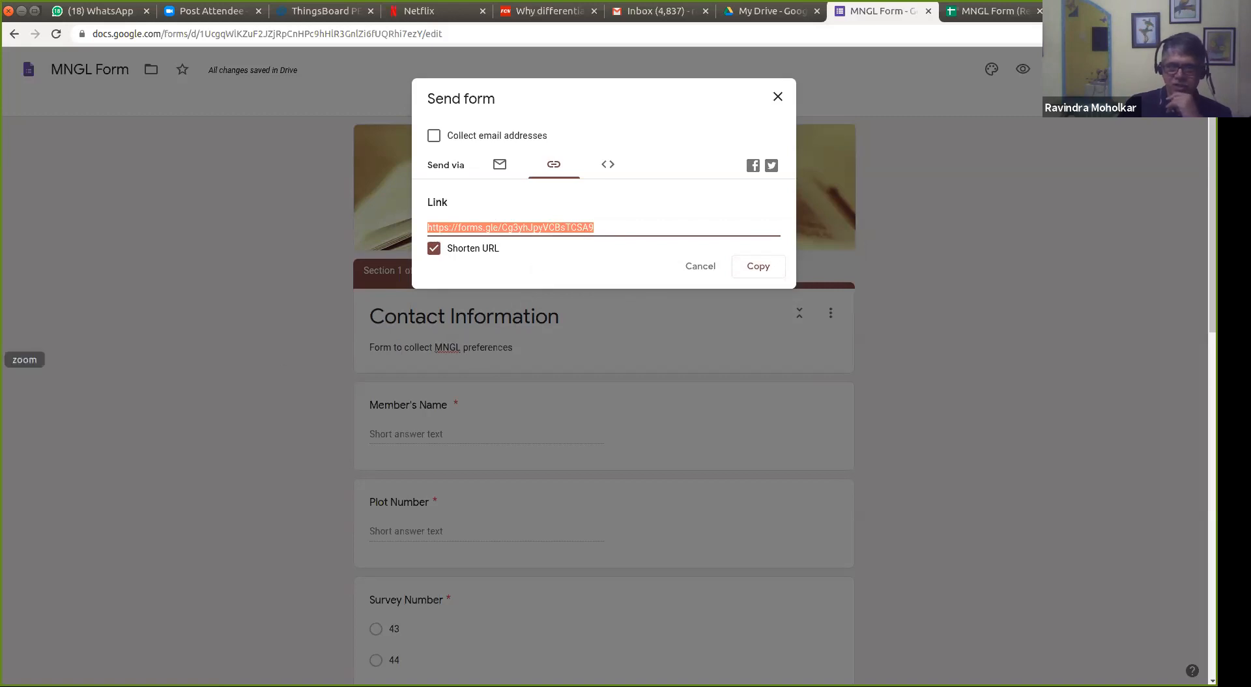
Step: Bring up the Zoom participants window and examine the form's HTML embed and link sending options
click(3, 359)
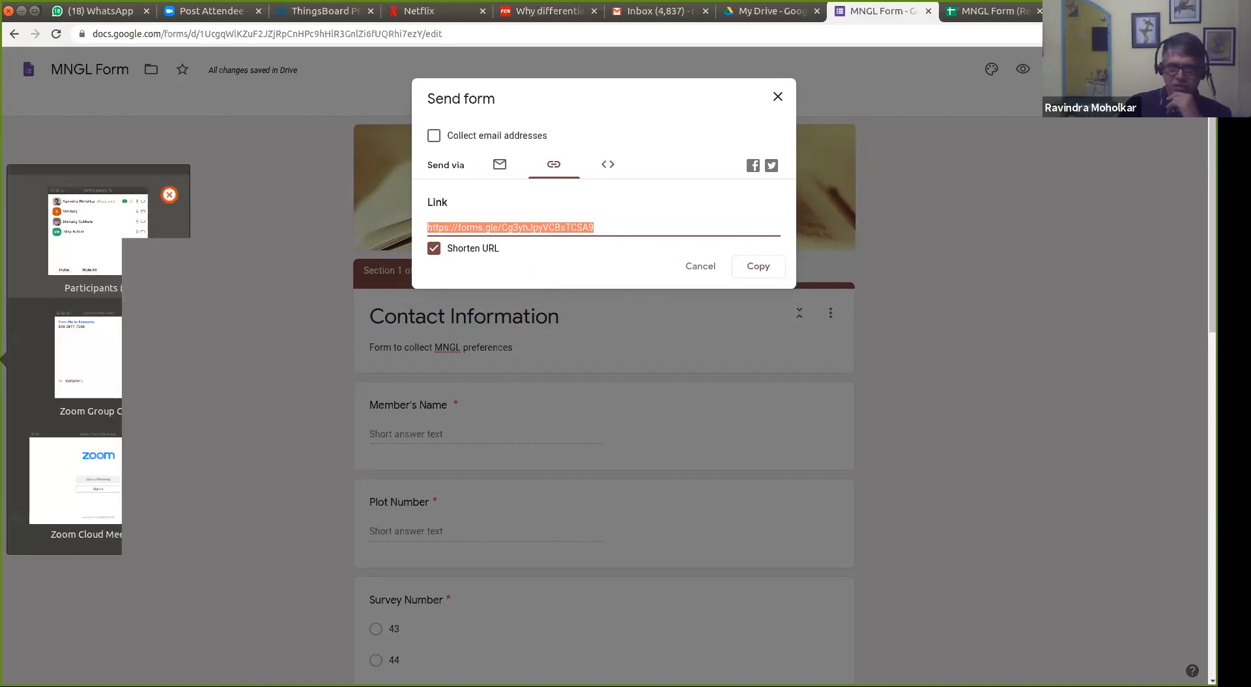
click(92, 245)
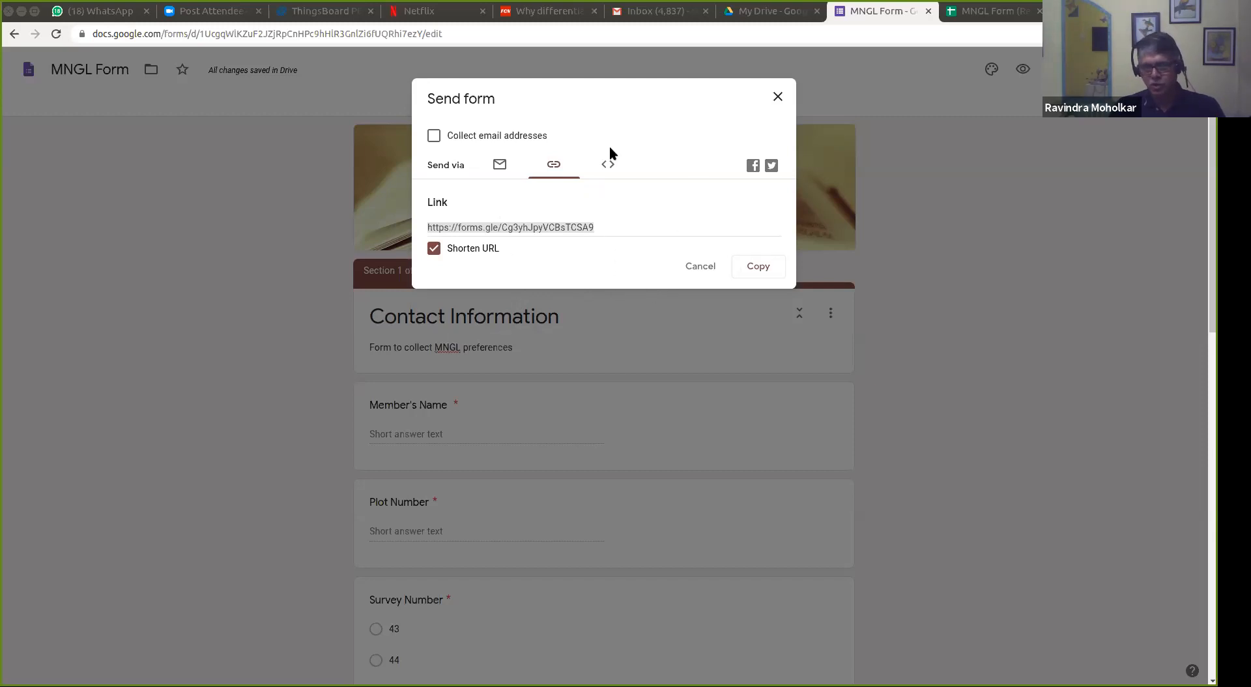
click(608, 167)
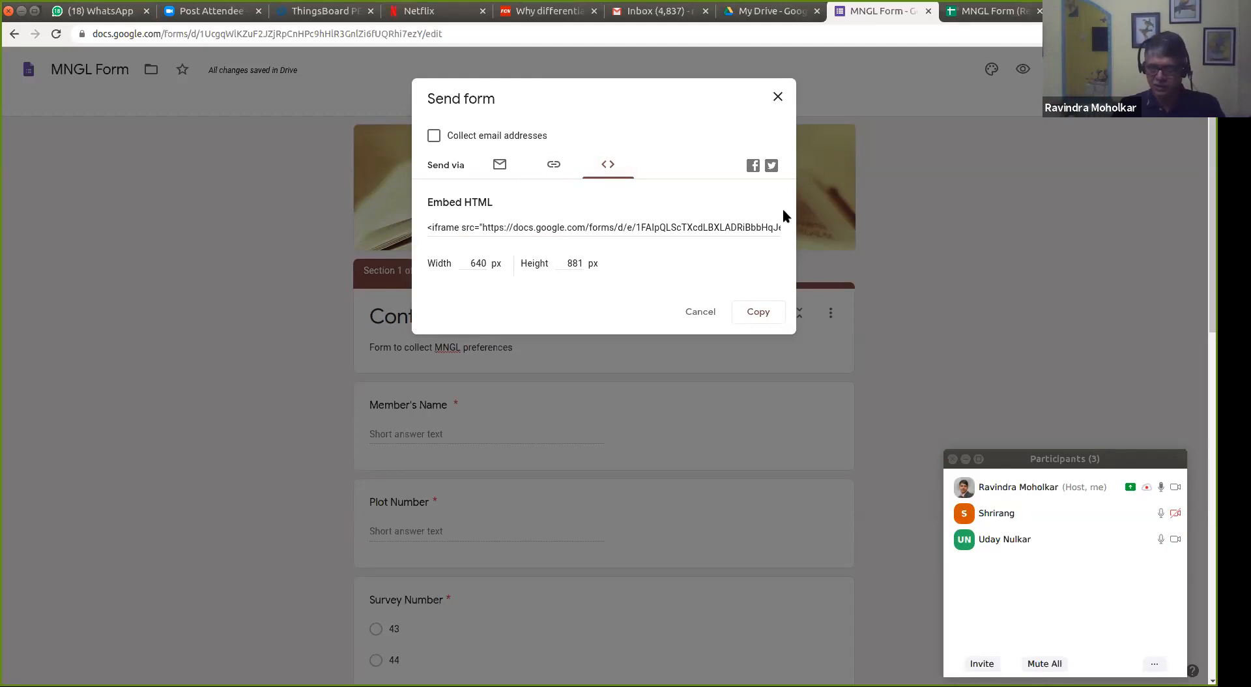
click(554, 166)
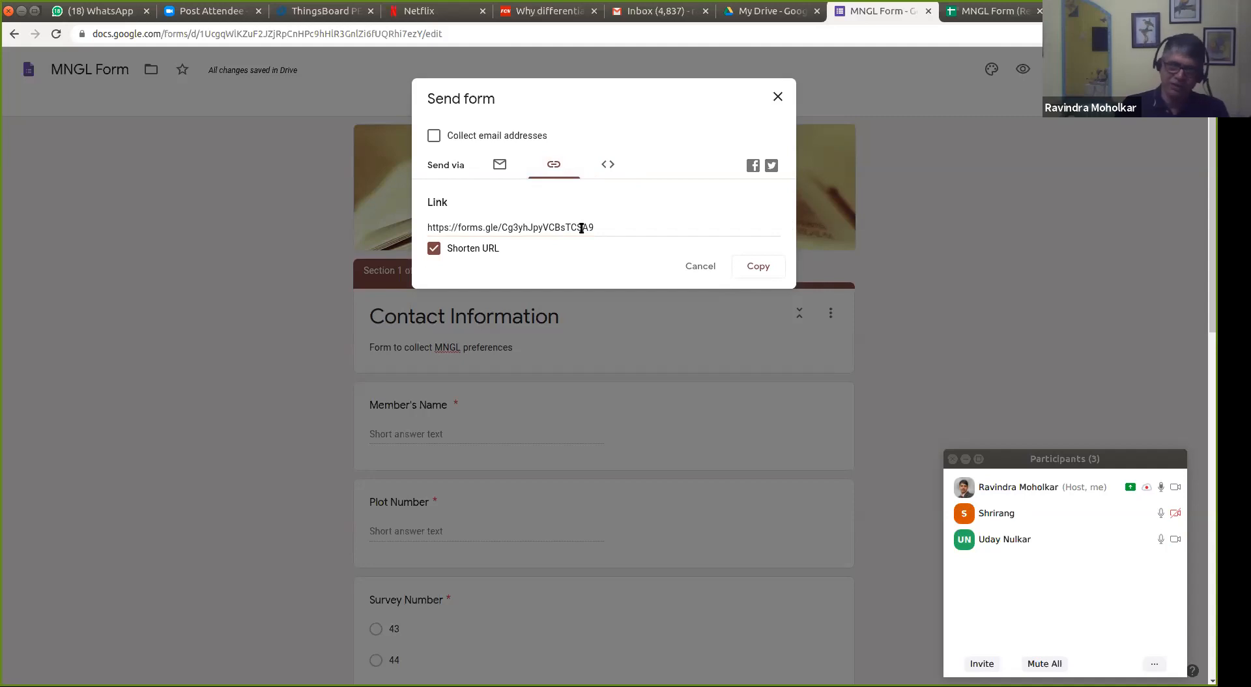
Step: Address the form's email invitation to two saved contacts and include the form in the email
click(499, 164)
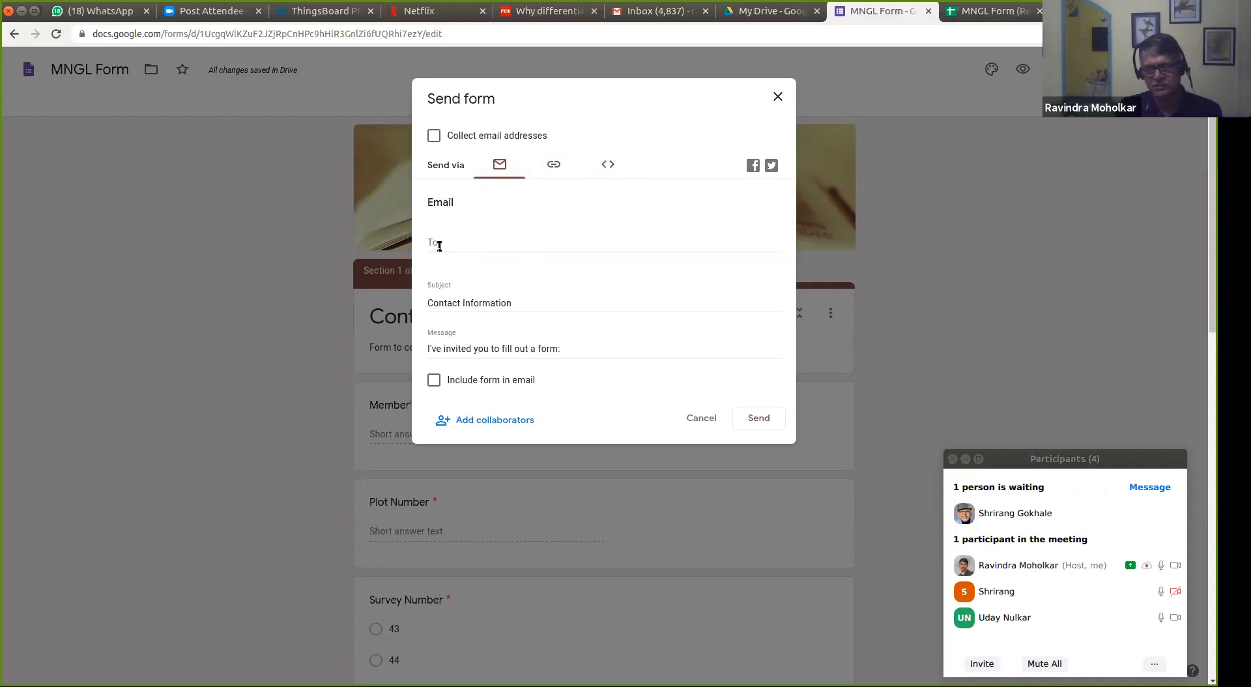
click(439, 245)
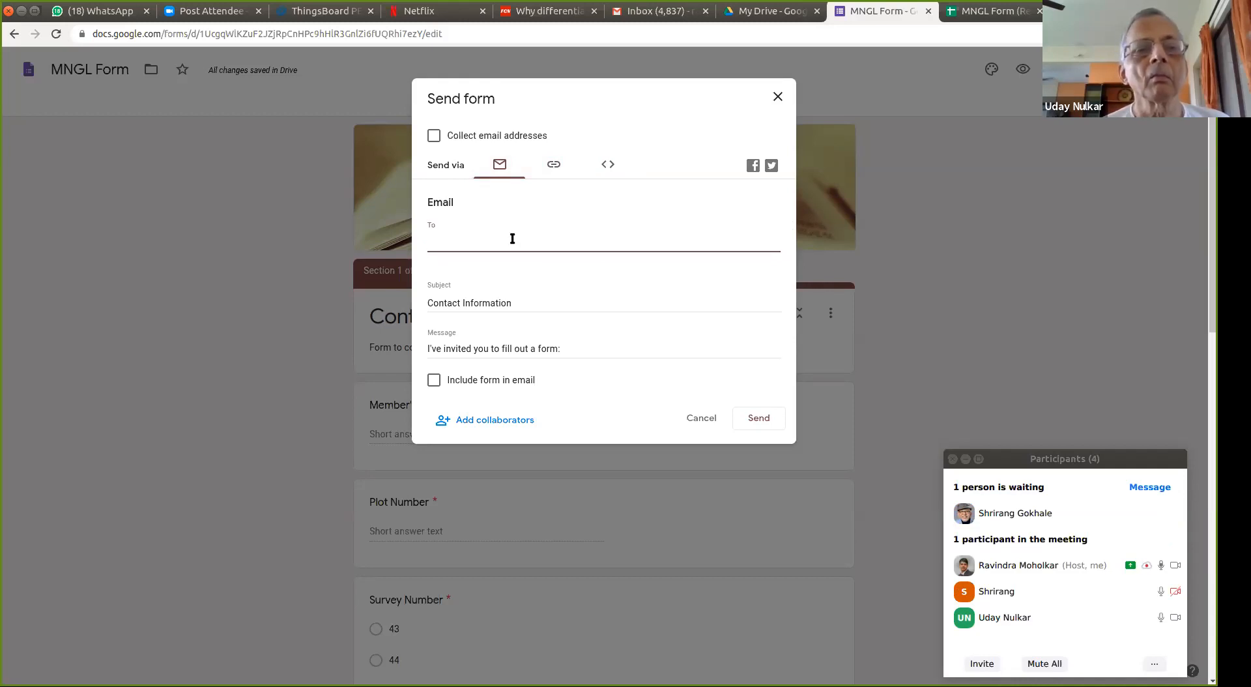
text(shri)
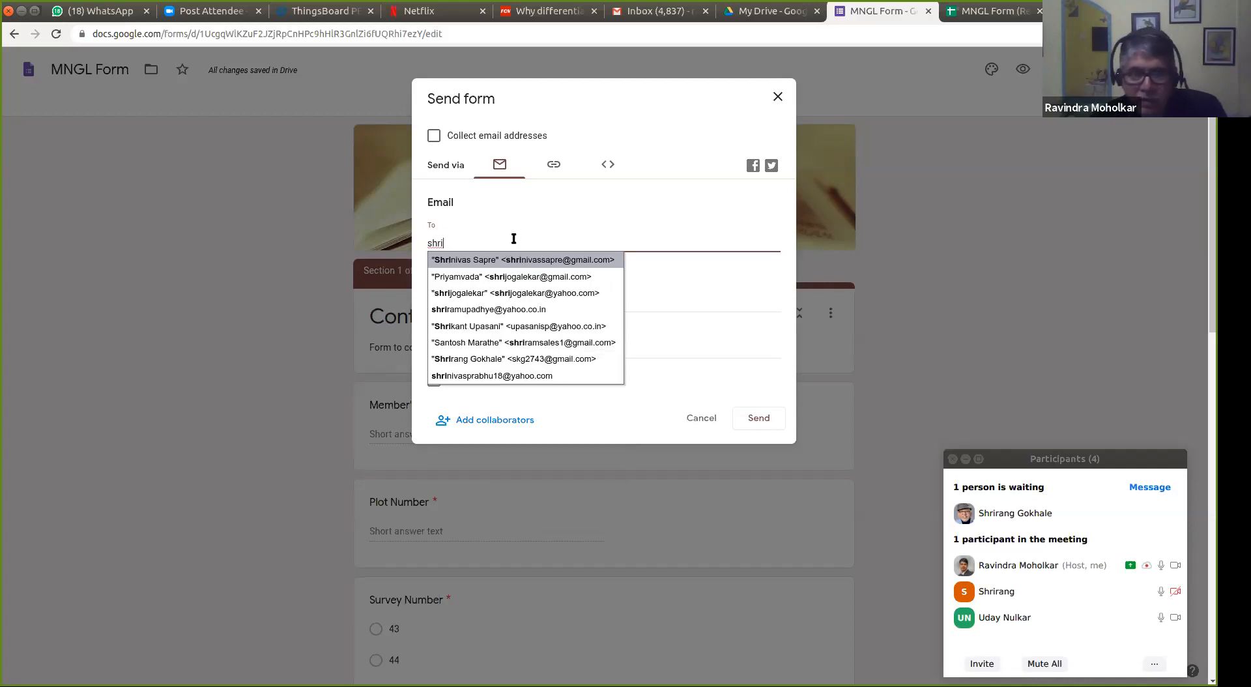
click(556, 362)
text(jaya)
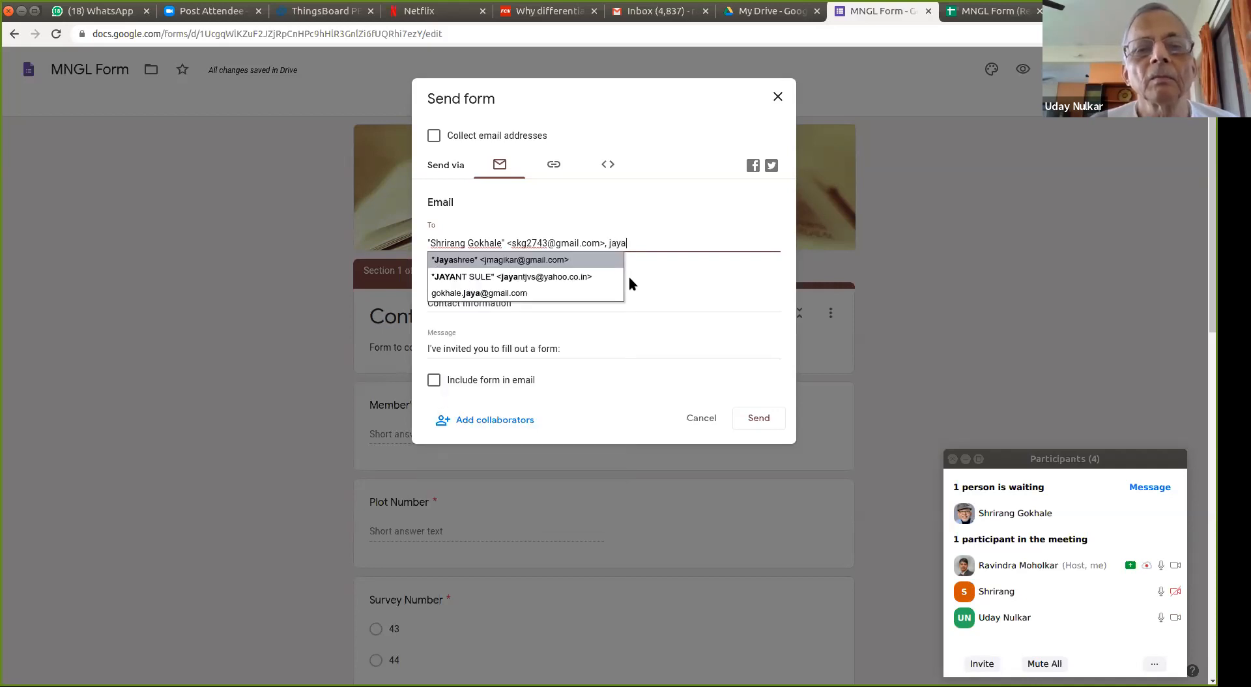
click(492, 294)
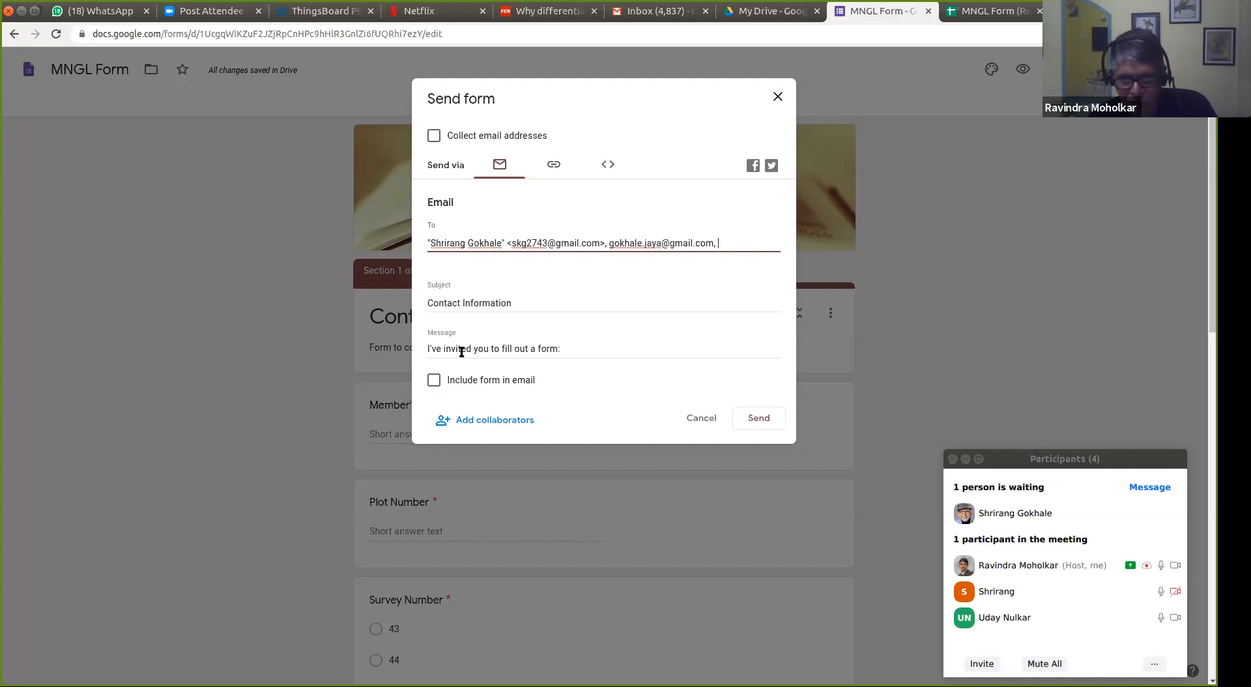
click(434, 383)
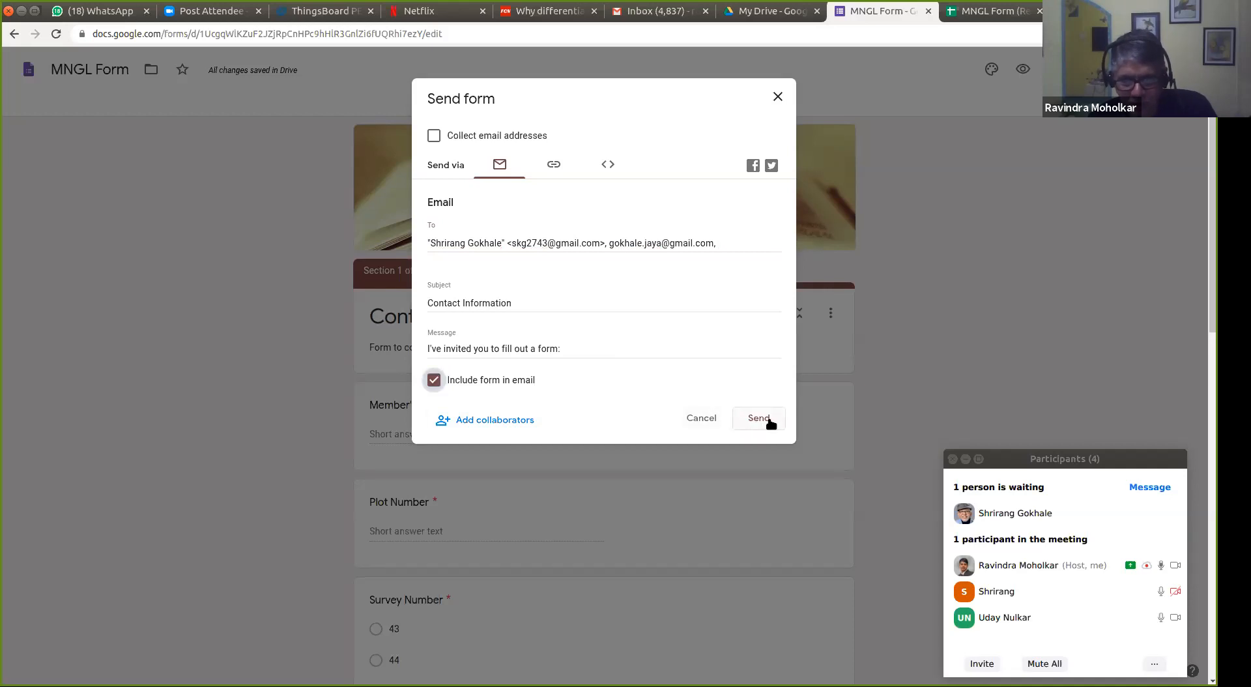
Step: Admit the waiting participant to the Zoom meeting and send the form's email invitation
mouse_move(1100, 518)
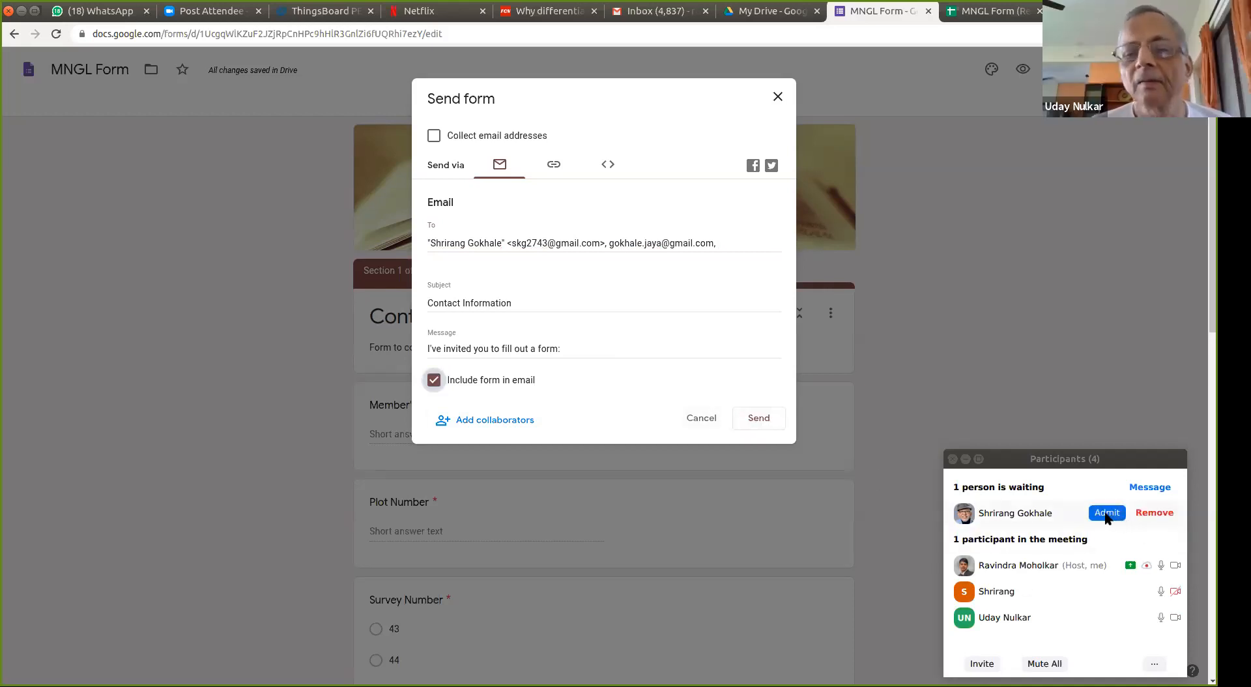
click(1104, 512)
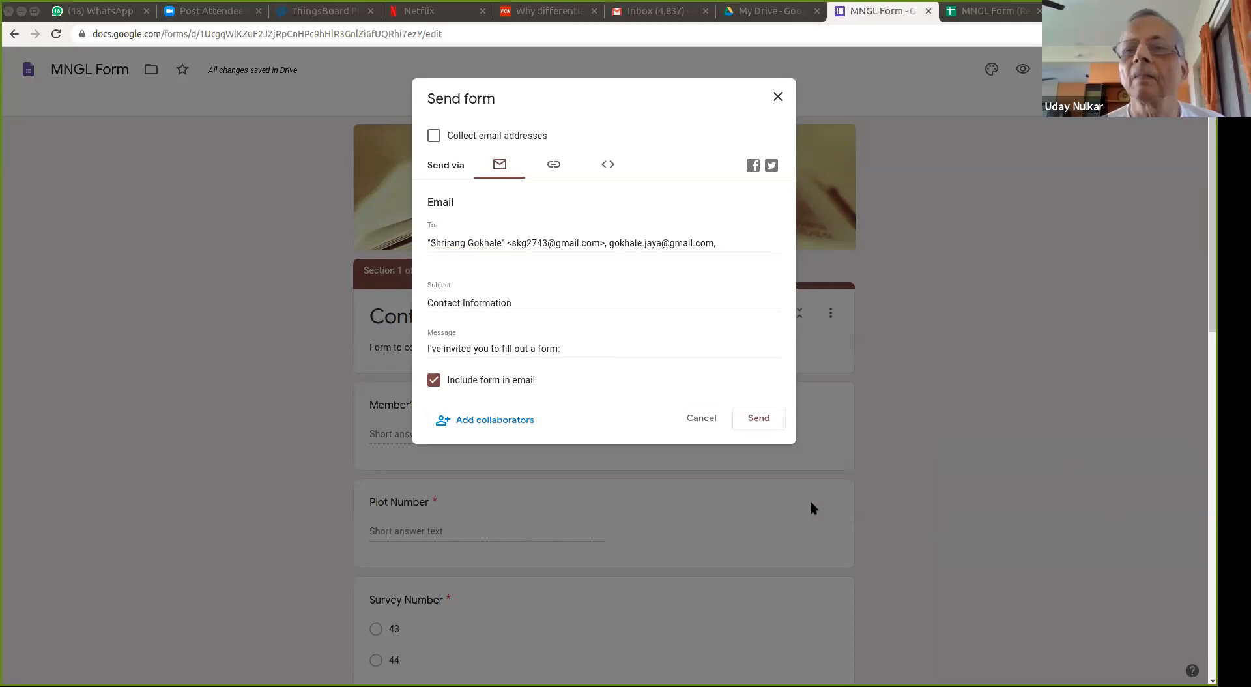
click(758, 418)
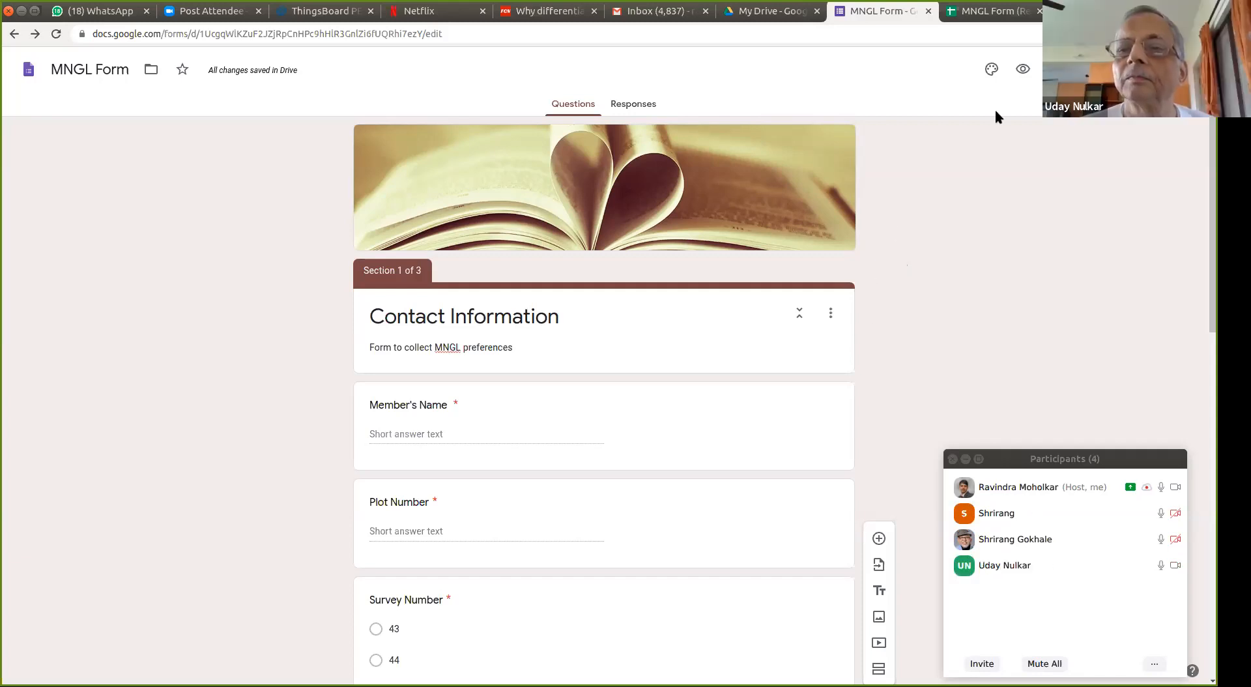
Step: Preview the form and complete its contact page with the member's name, plot number, survey number 59 and the placeholder phone entry "kjhkjh"
click(1023, 71)
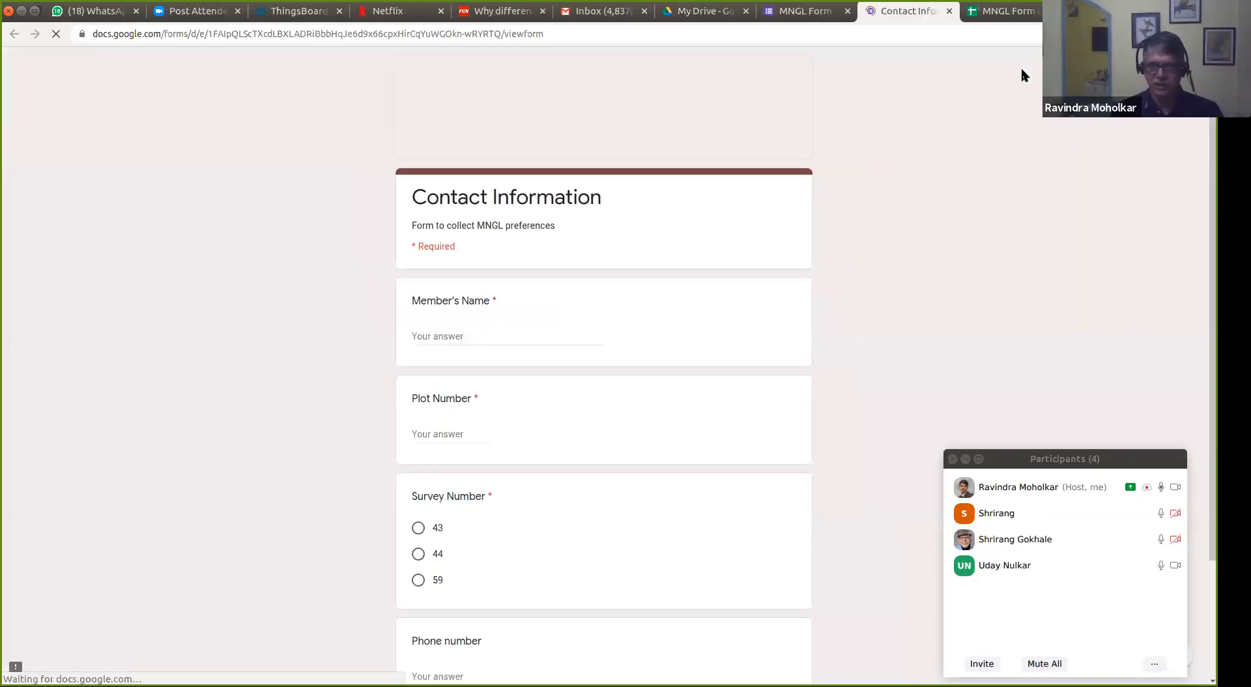
click(483, 336)
text(Moholkar)
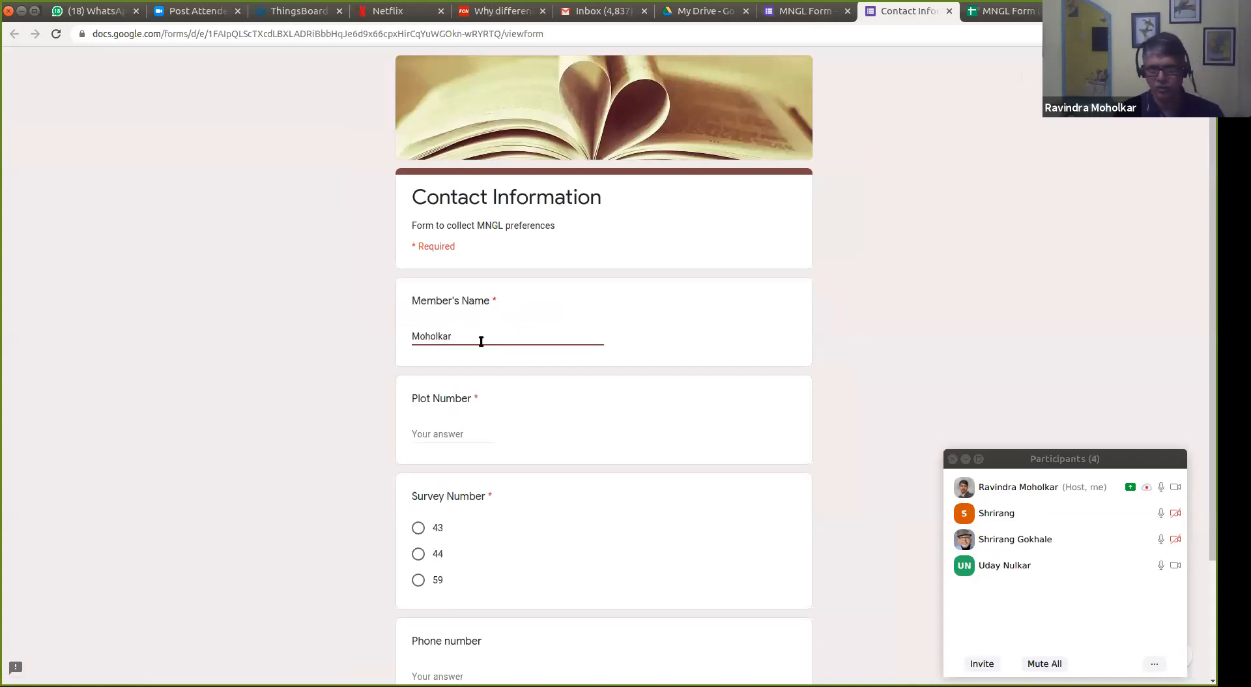
click(452, 434)
text(9)
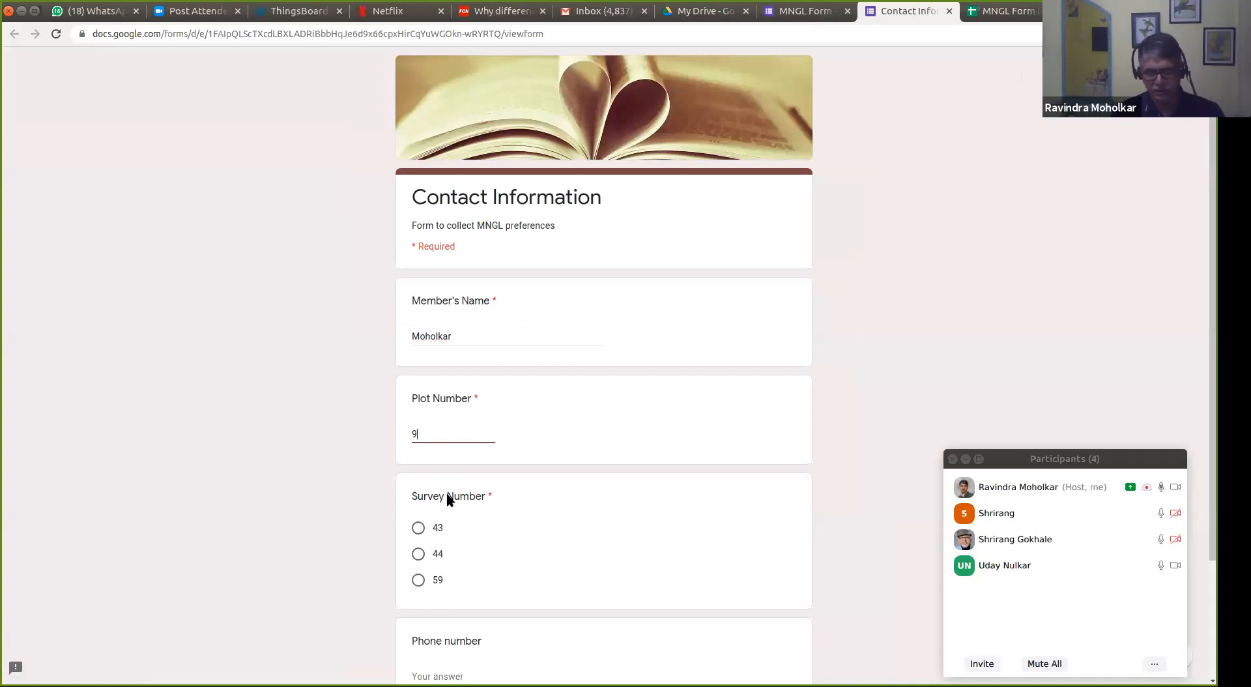
click(418, 579)
scroll(575, 510, down, 3)
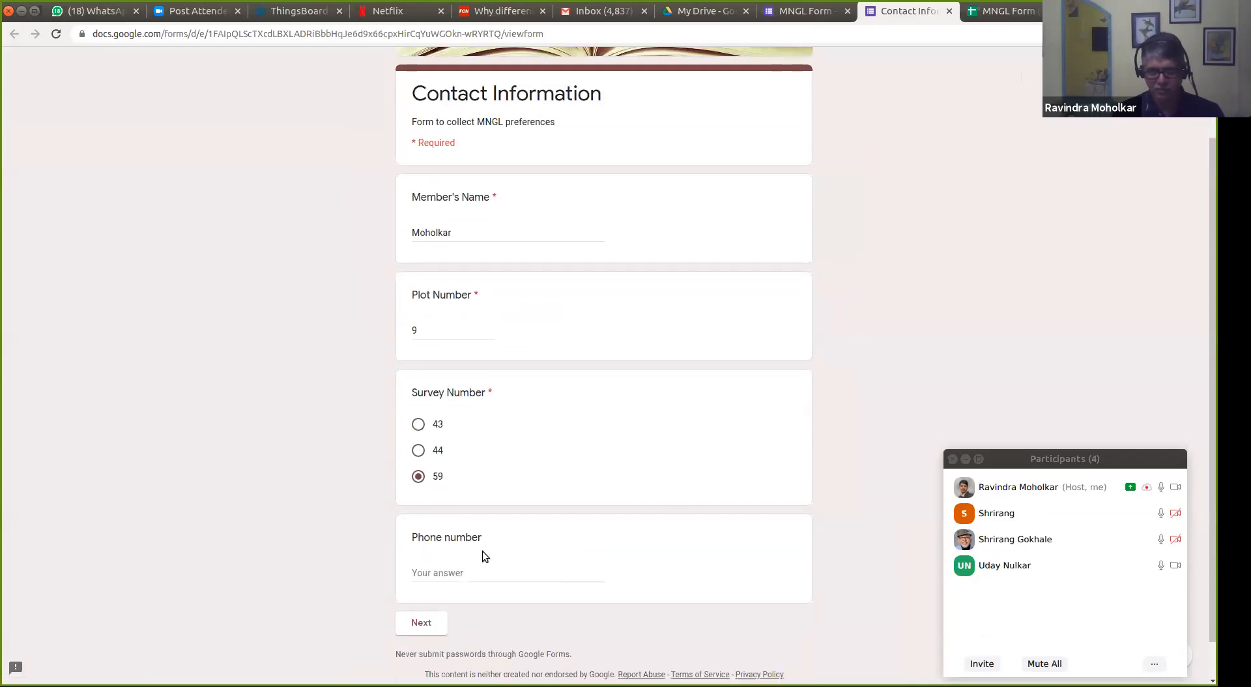
click(488, 572)
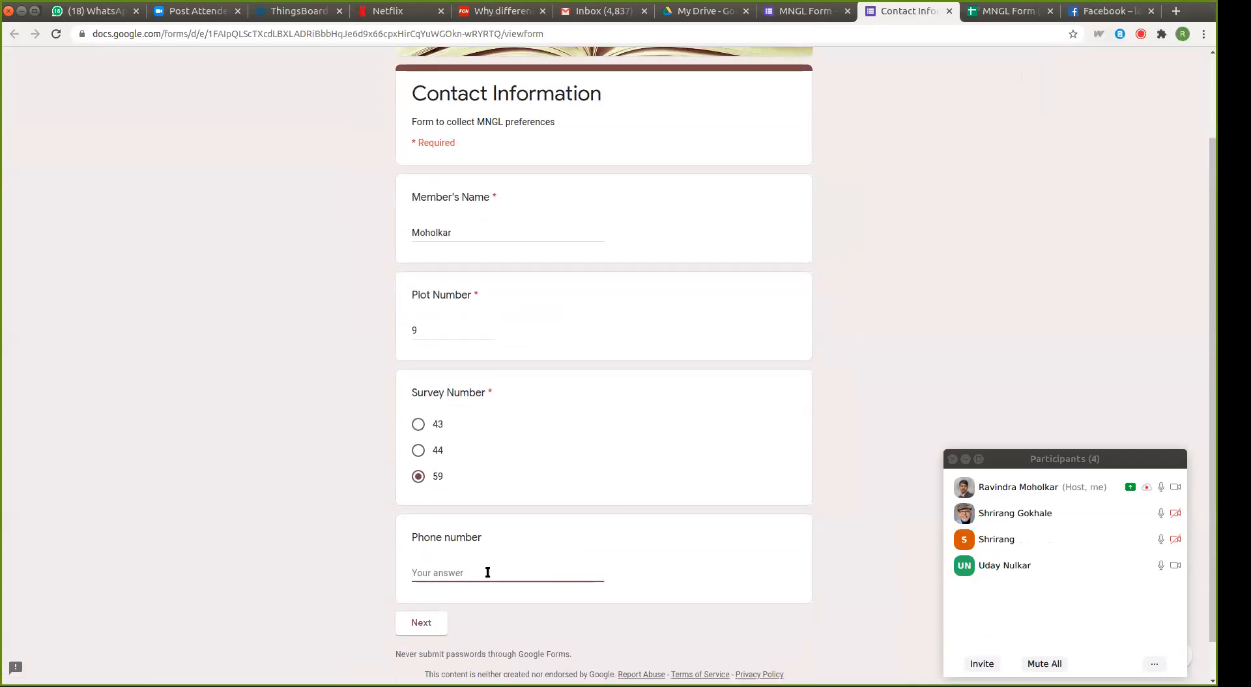
text(kjhkjh)
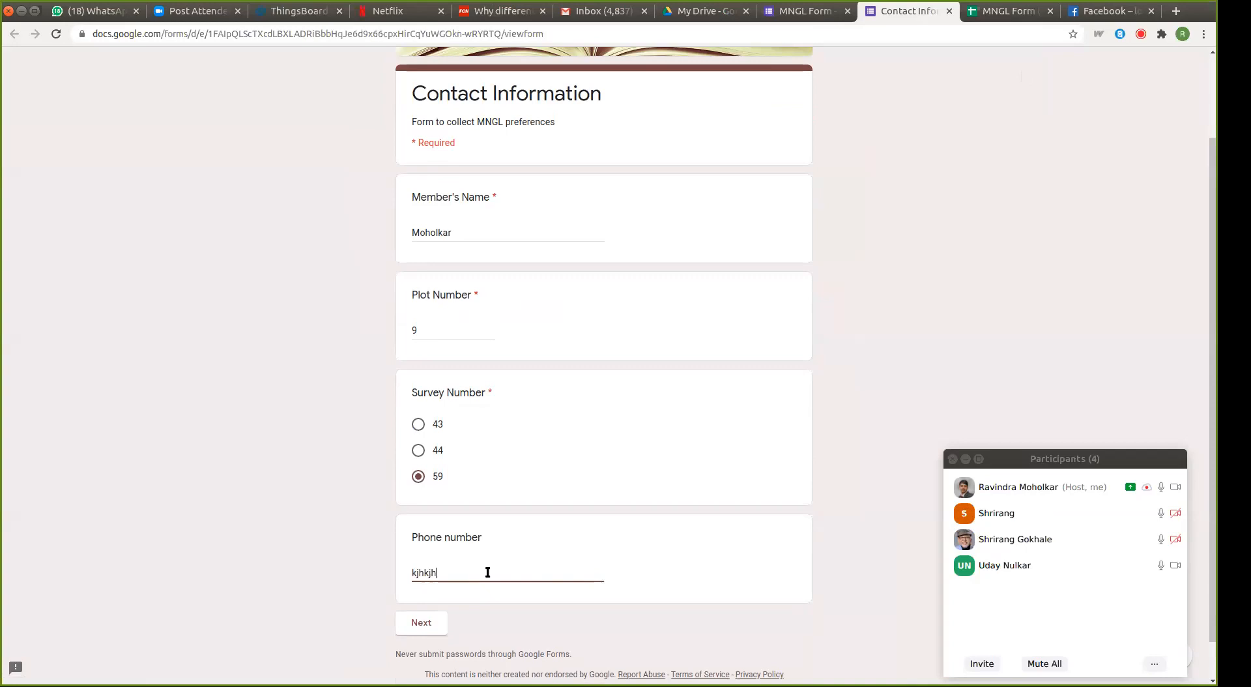
click(427, 624)
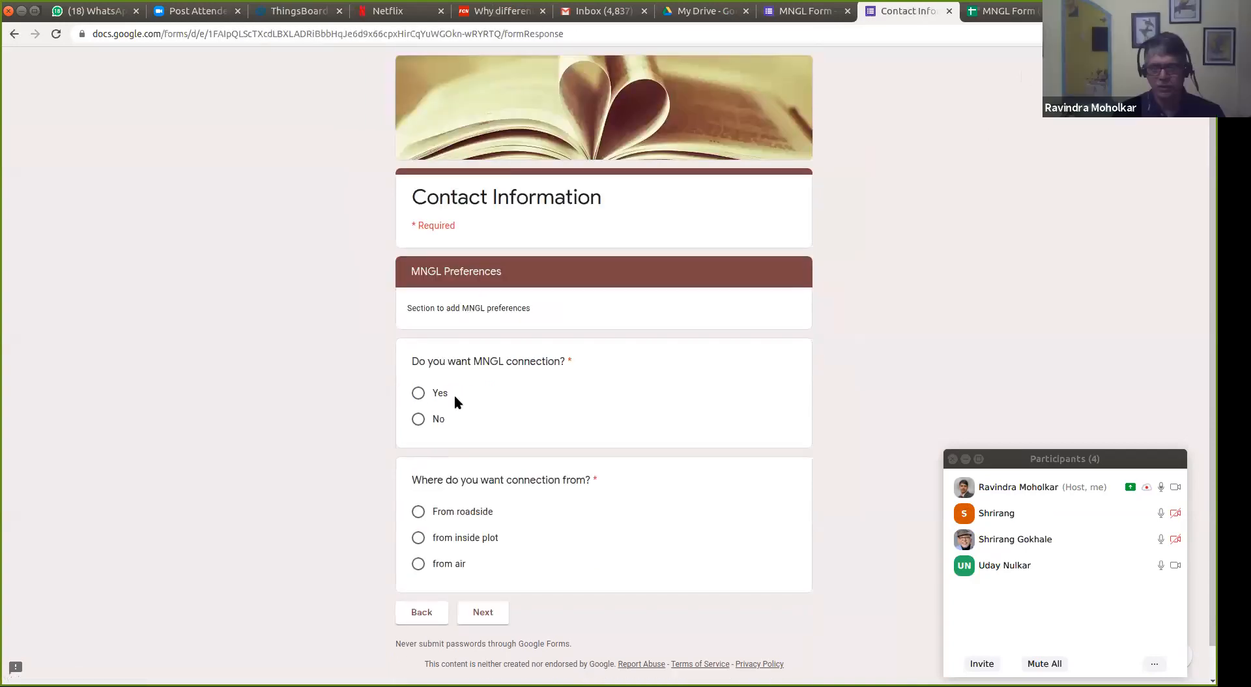
Step: Answer Yes to the MNGL connection and "from inside plot" for its location, submit the response and close the preview
click(420, 395)
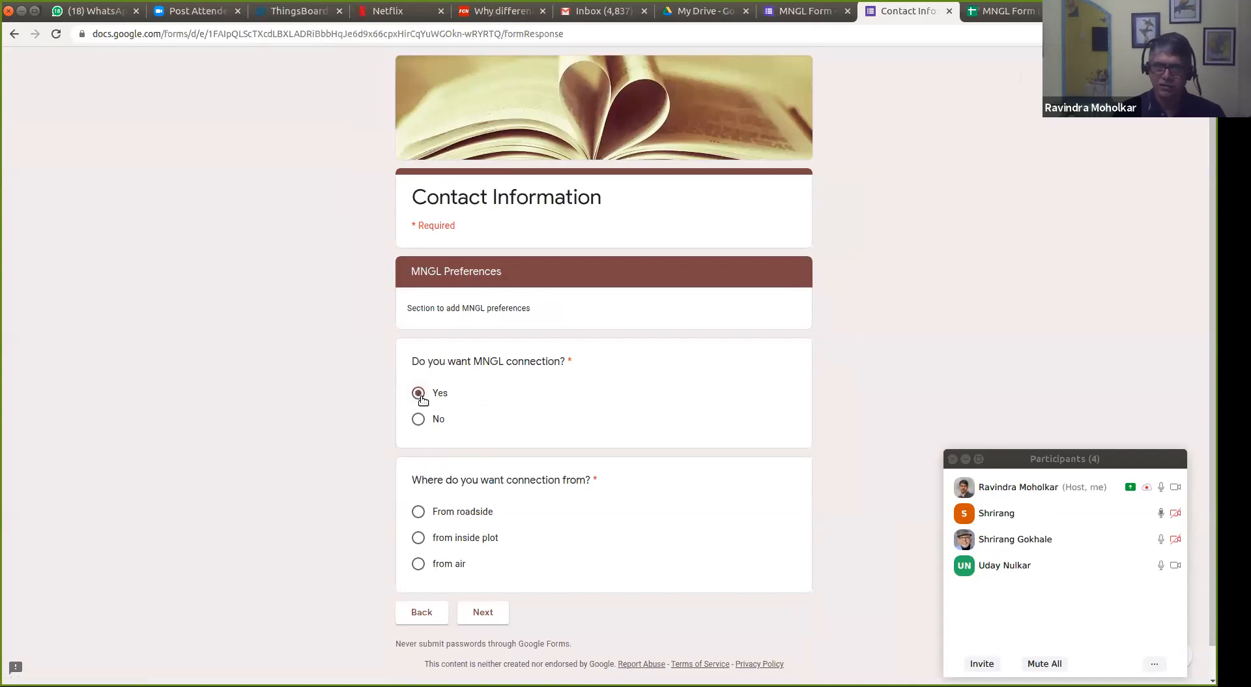
click(419, 540)
click(478, 608)
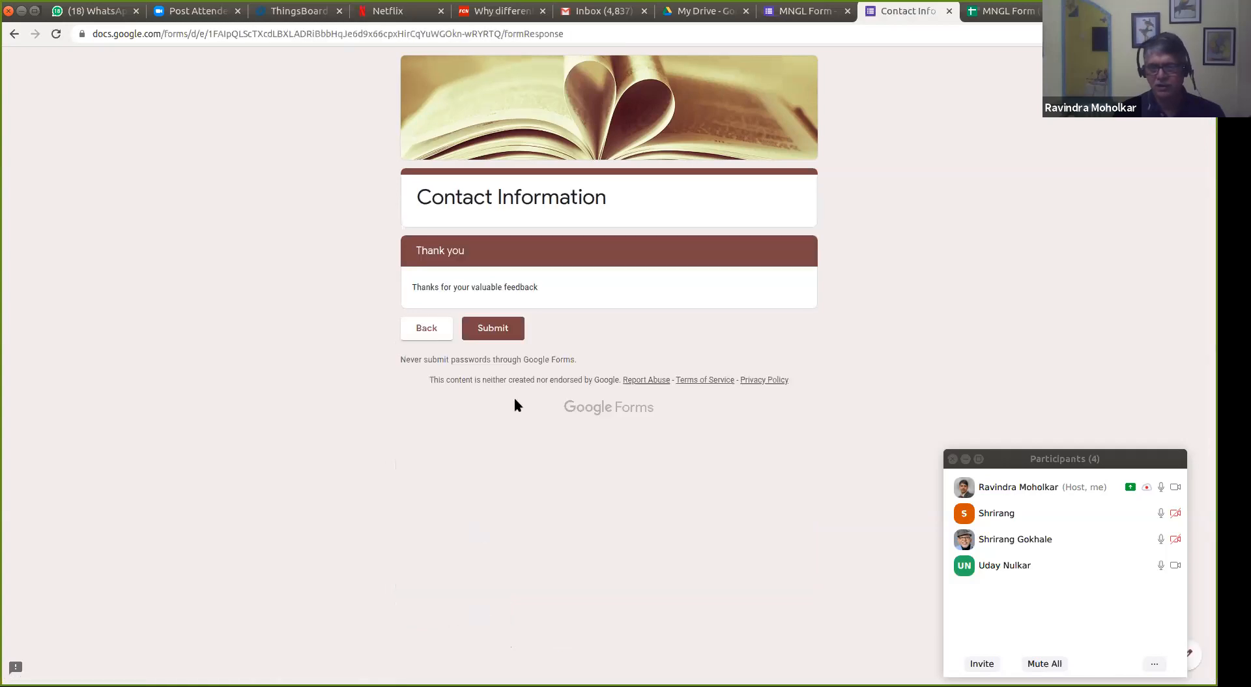
click(500, 331)
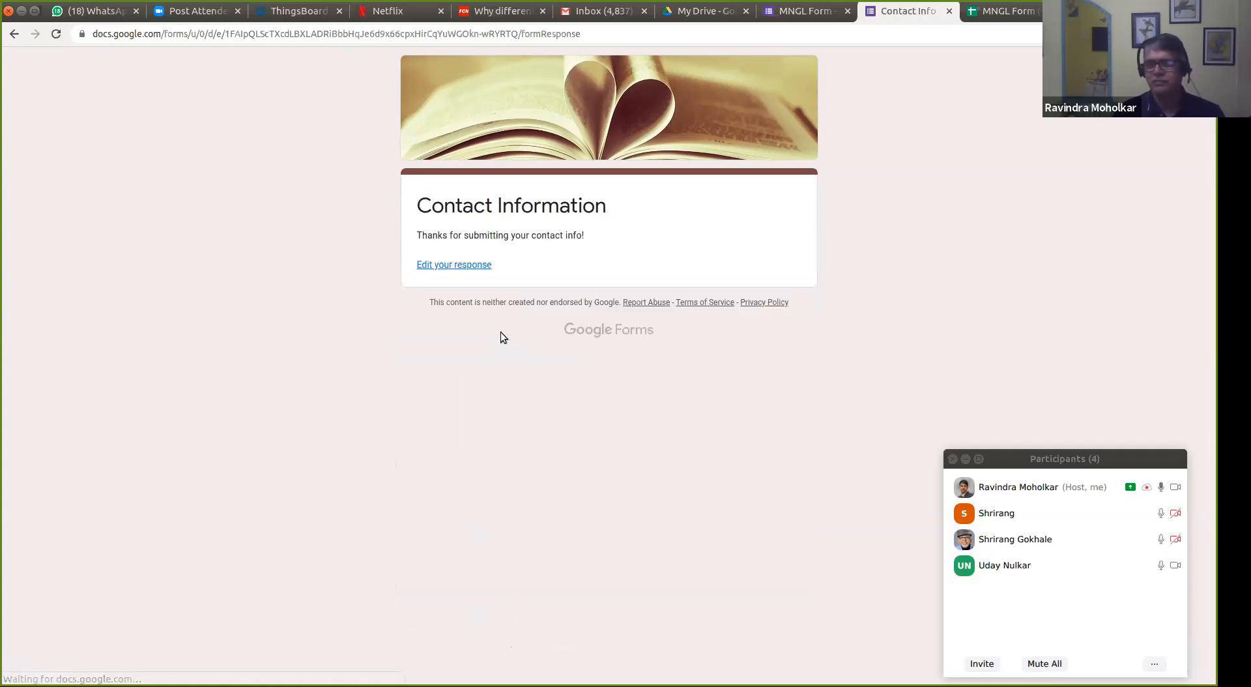
click(948, 12)
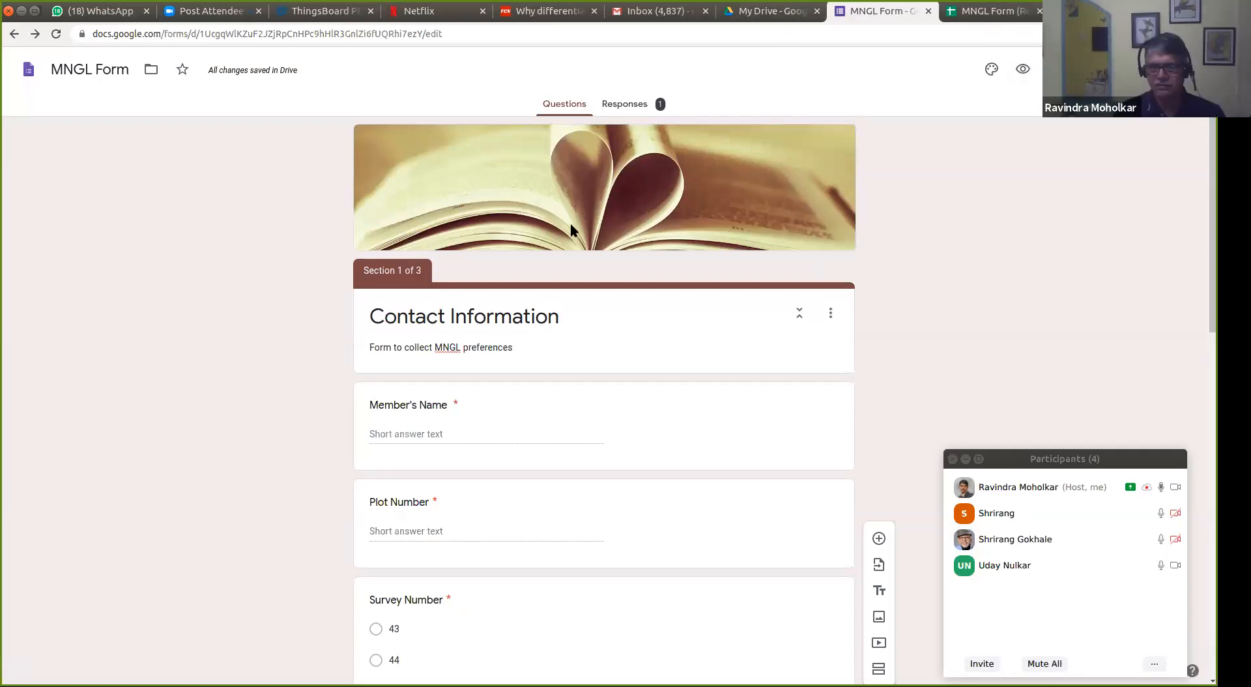
Step: Examine the summary of the form's responses, from the member's name to the connection location charts
click(642, 104)
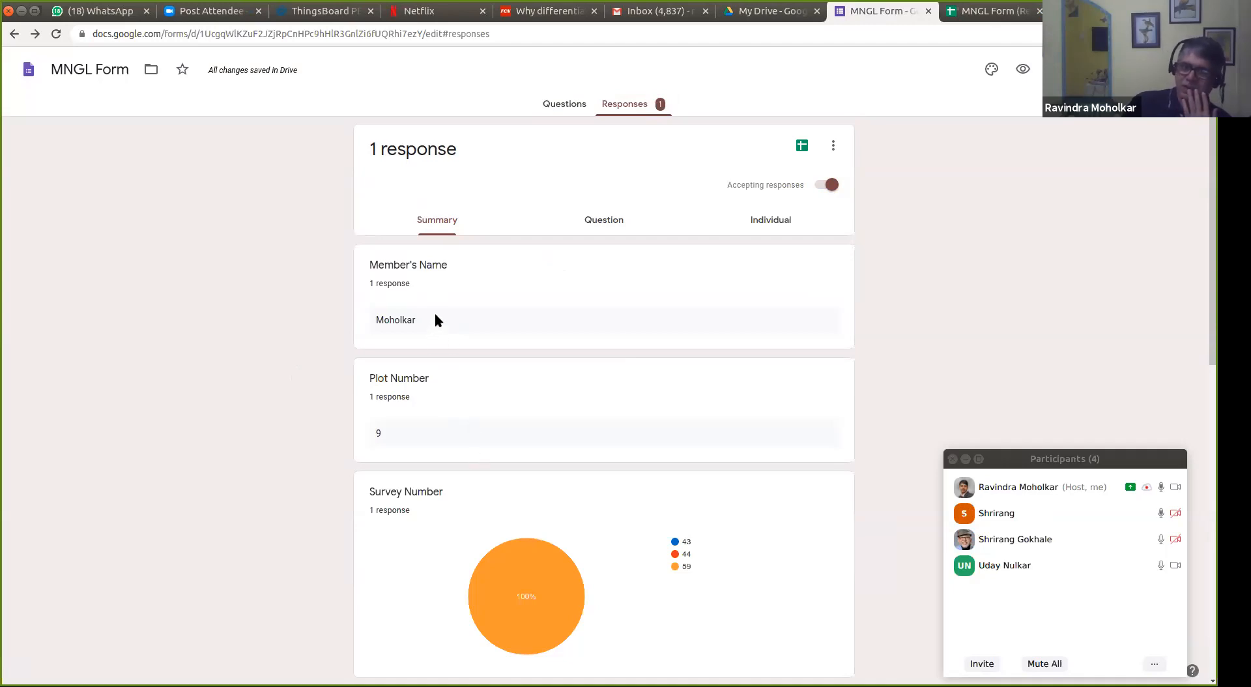
scroll(533, 413, down, 5)
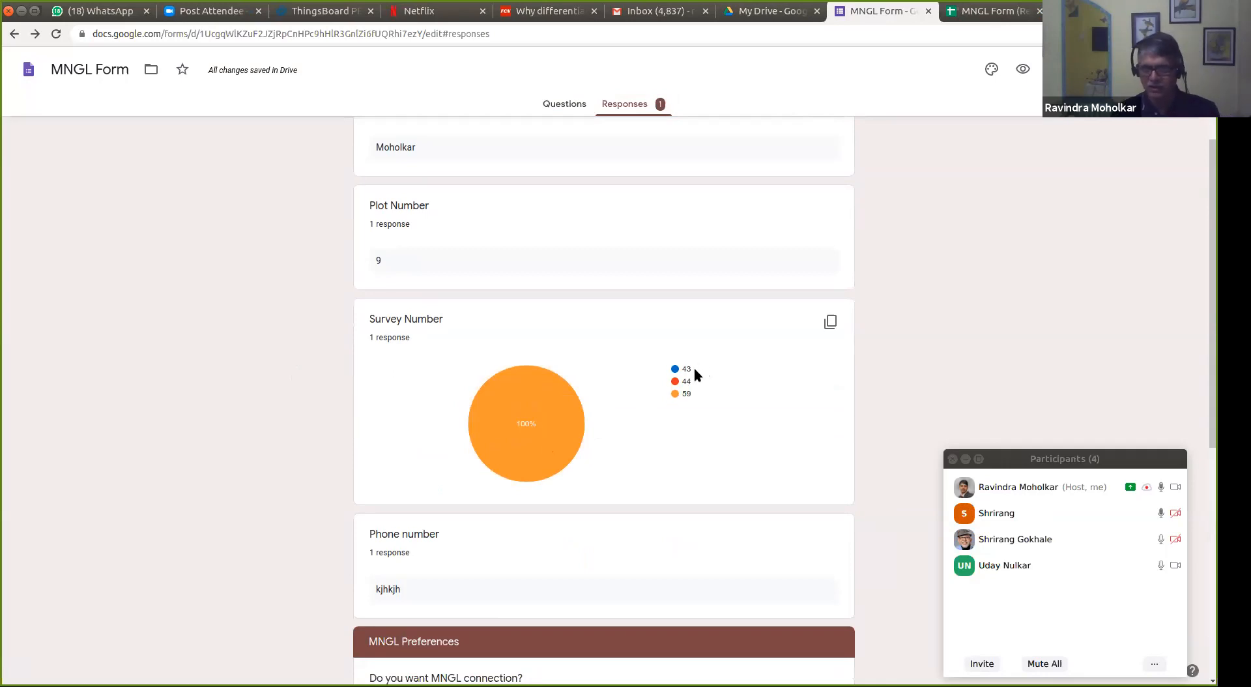
scroll(643, 466, down, 2)
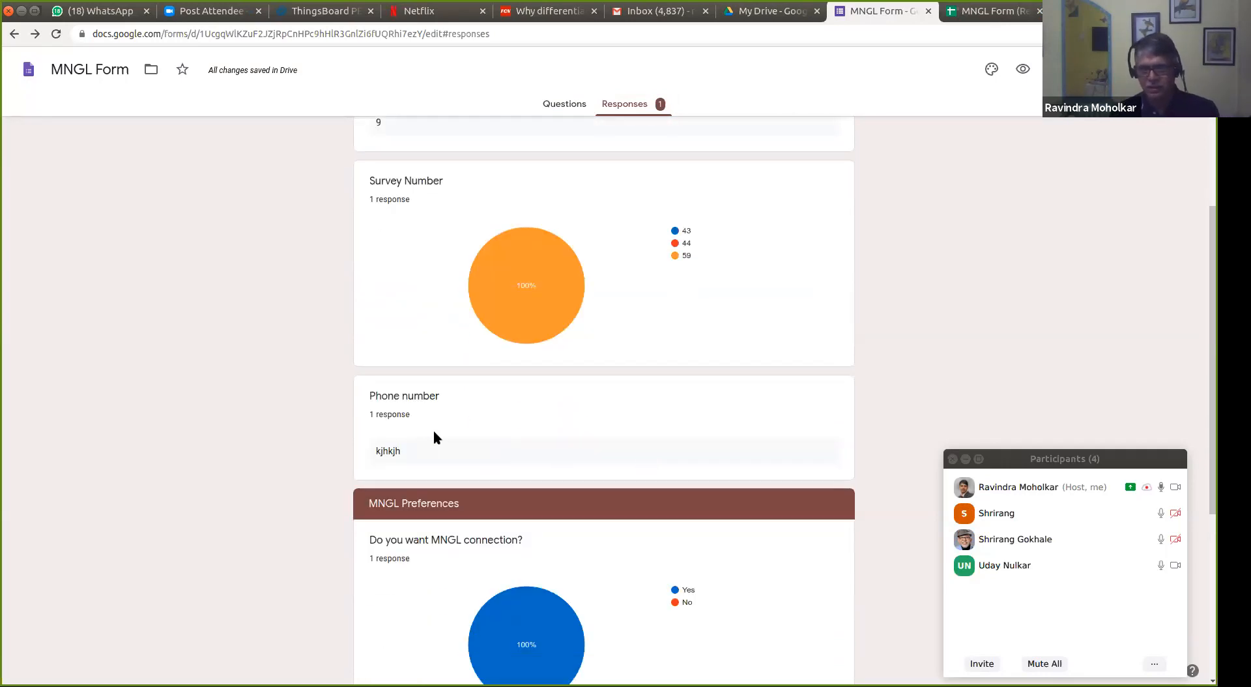
scroll(597, 573, down, 3)
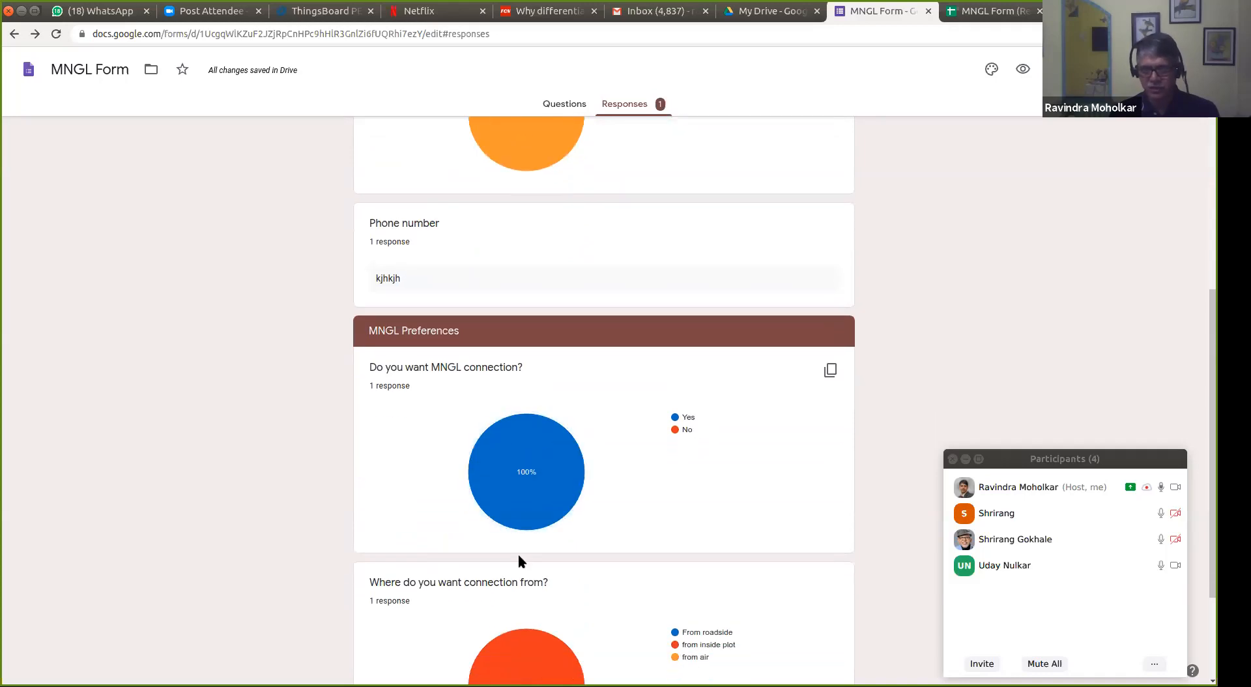
scroll(722, 471, down, 3)
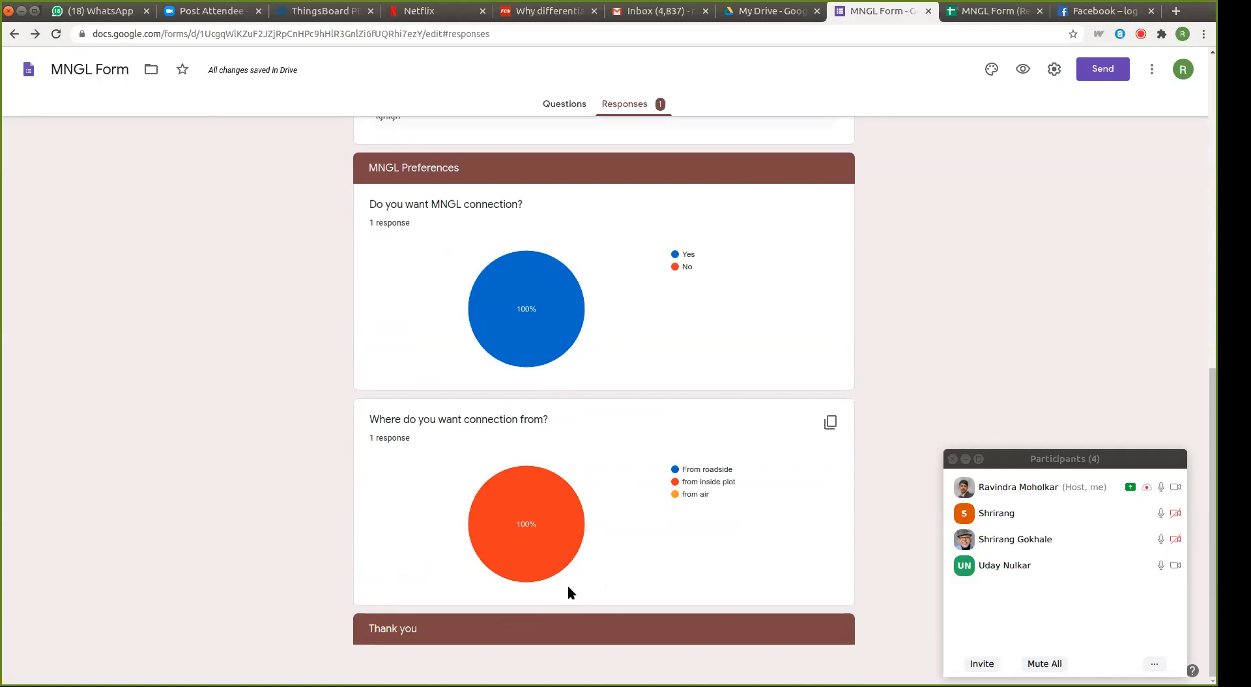
scroll(568, 586, up, 6)
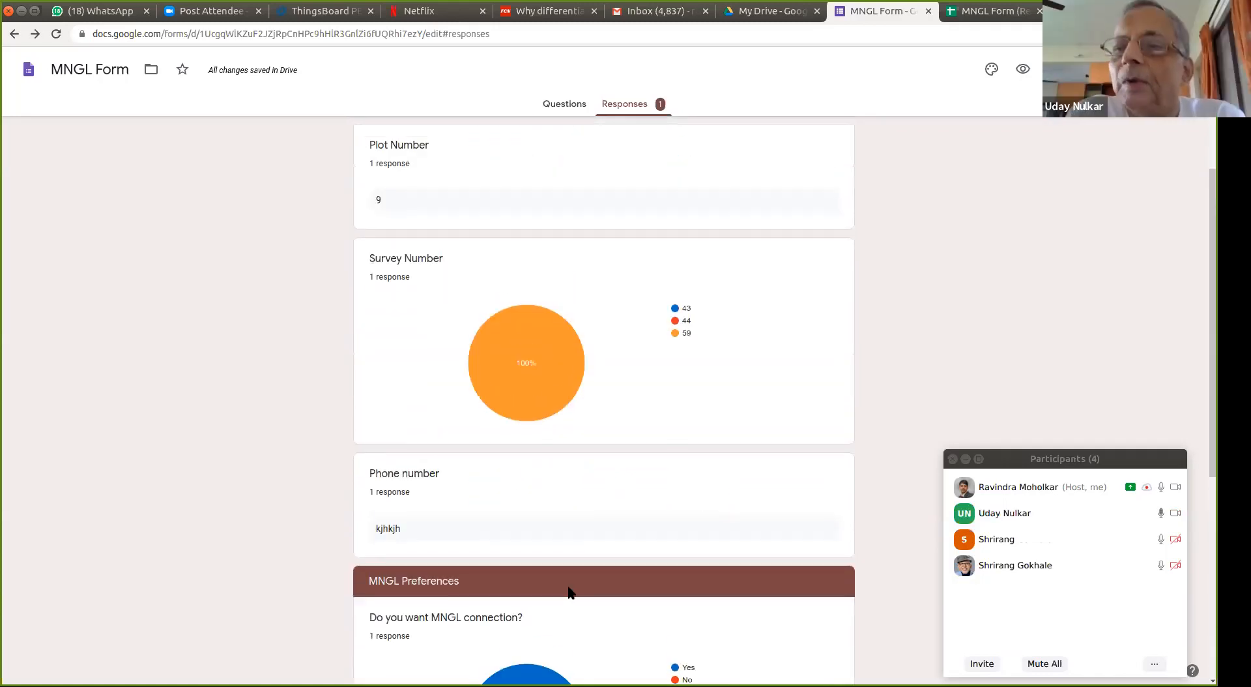
scroll(568, 586, up, 3)
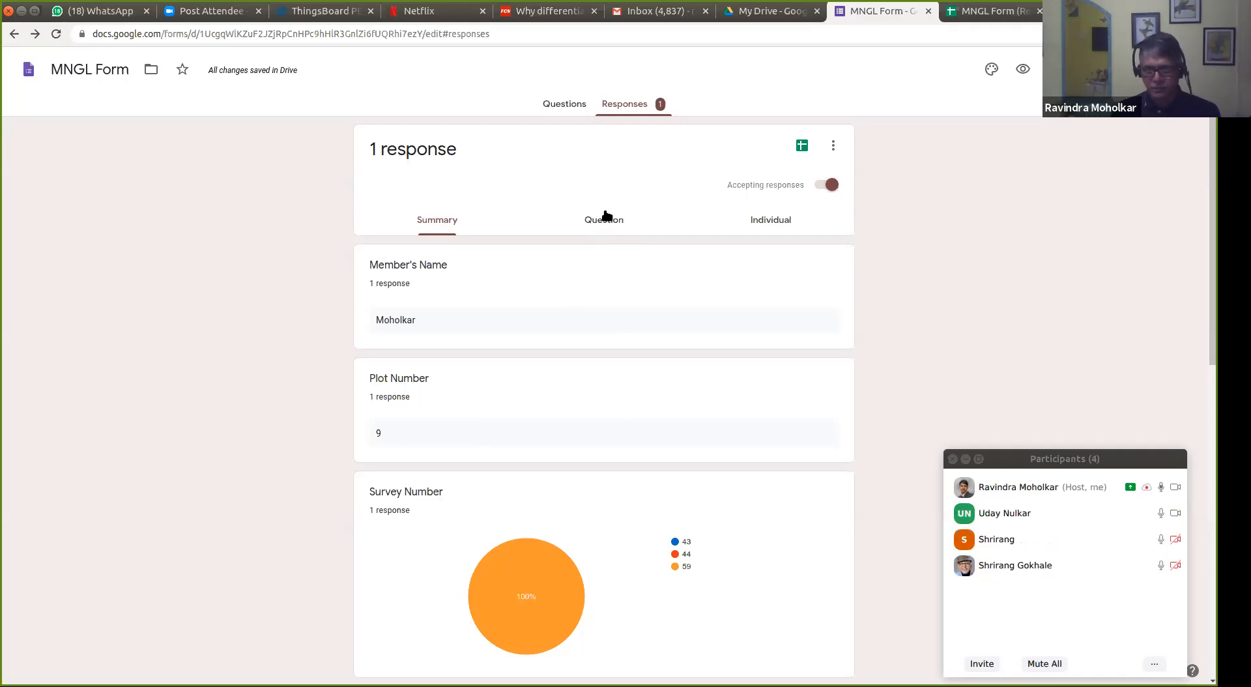
Step: Review the responses question by question, from Member's Name through "Where do you want connection from?"
click(605, 218)
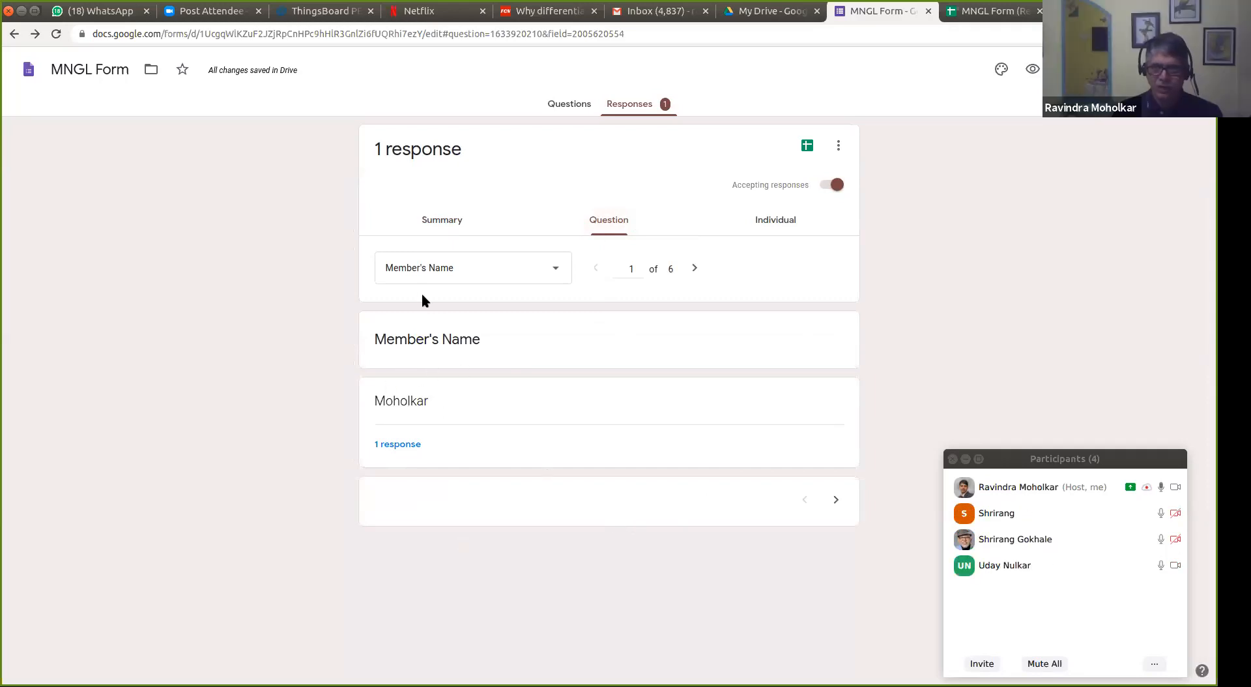
click(694, 267)
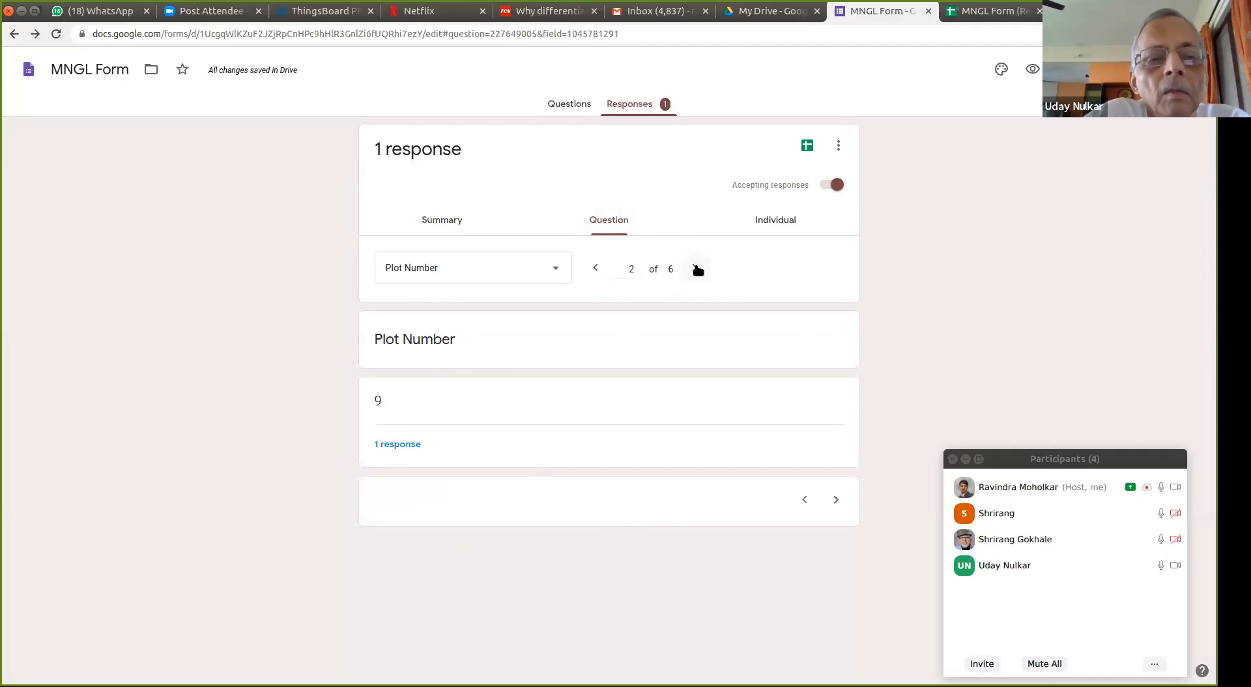
click(695, 268)
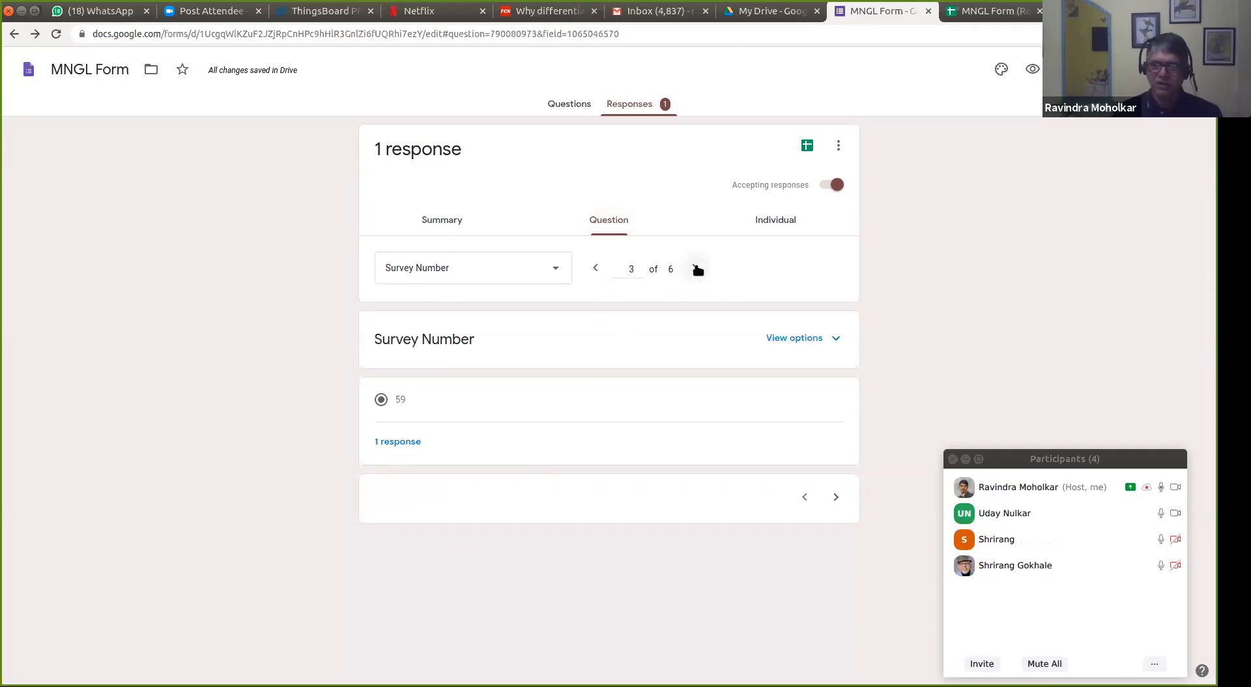
click(695, 268)
click(695, 268)
click(695, 269)
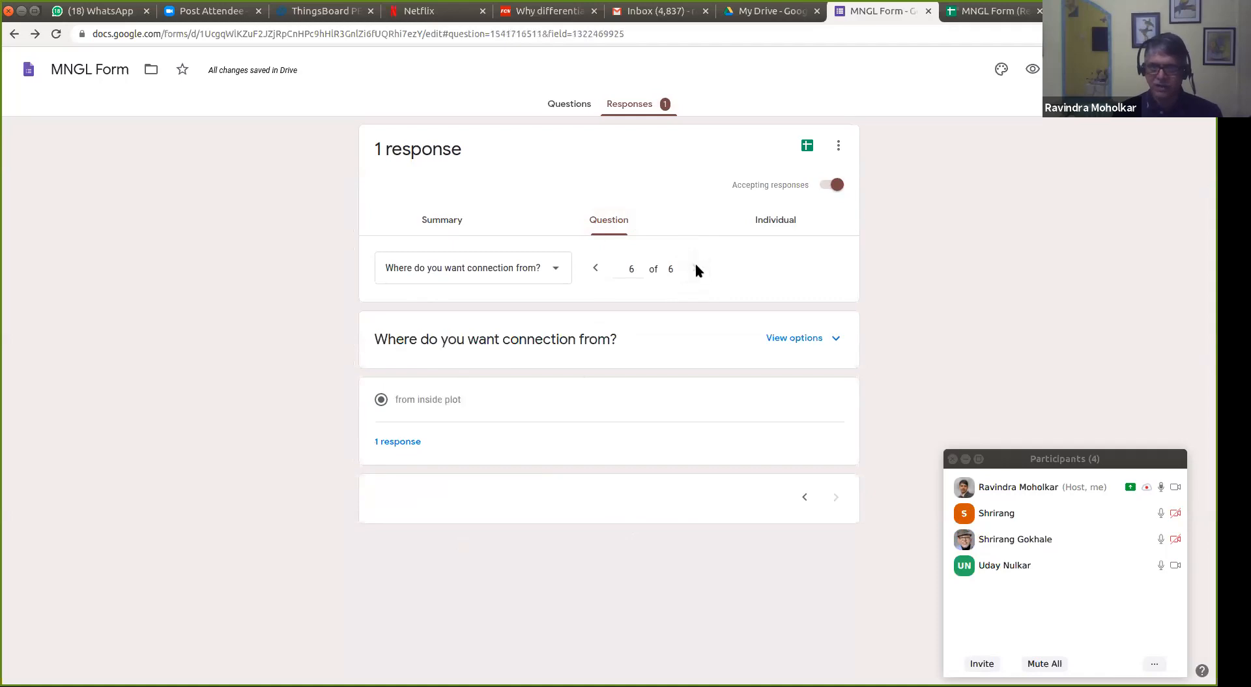
Step: Examine the individual response in full, from the contact information to the Thank you section
click(785, 220)
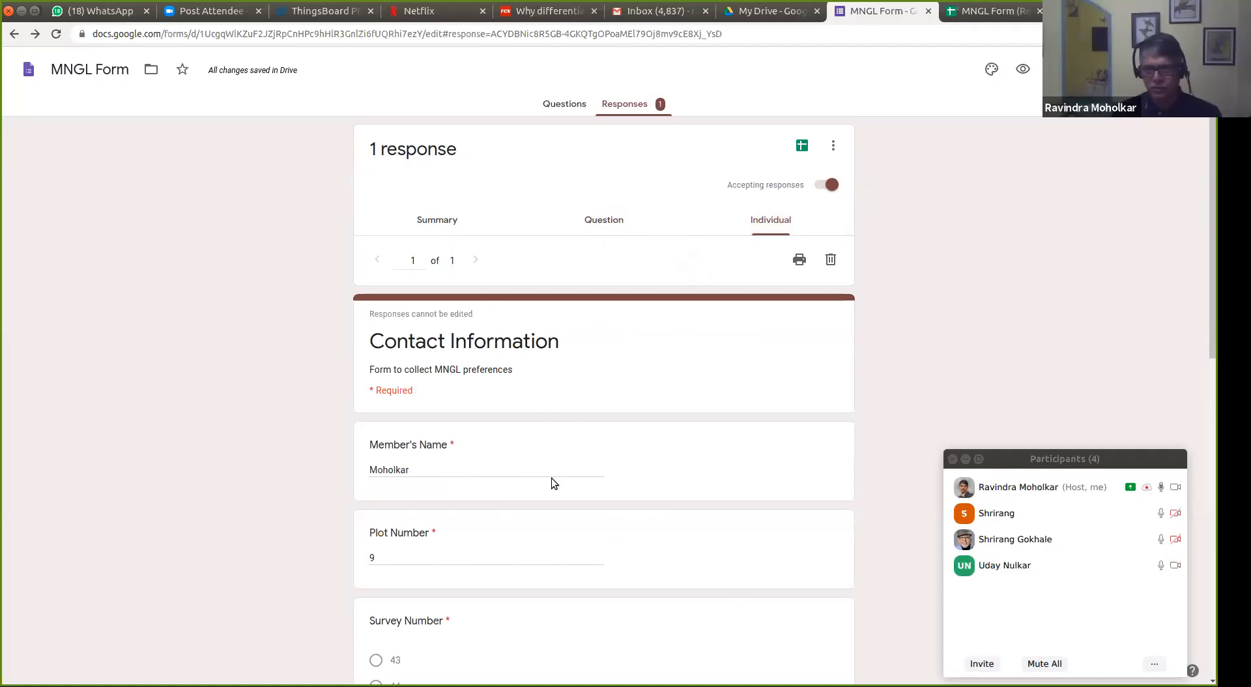
scroll(551, 484, down, 1)
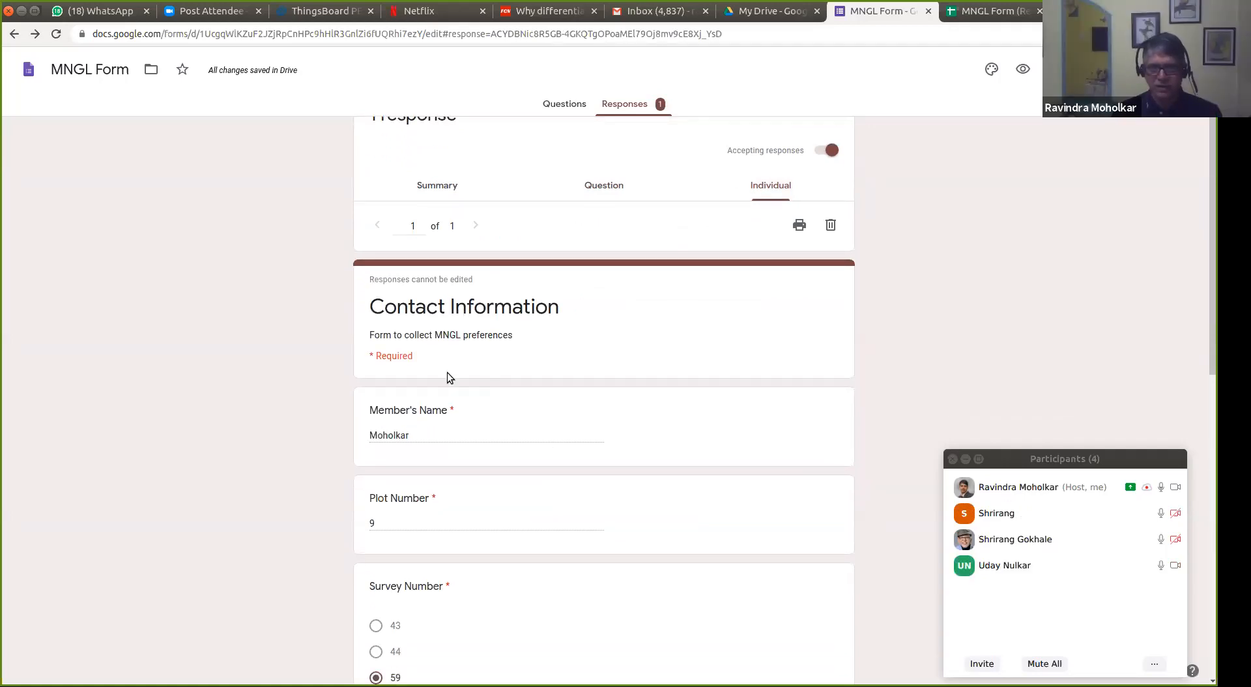
scroll(451, 406, down, 3)
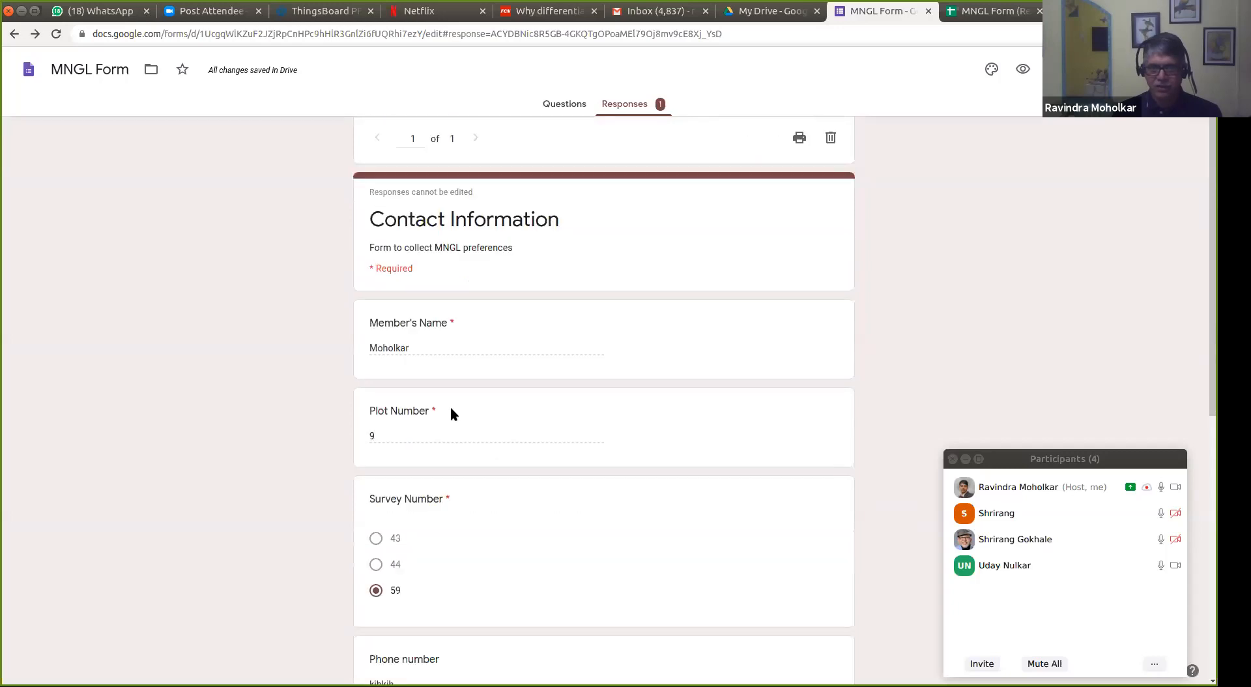
scroll(489, 572, down, 5)
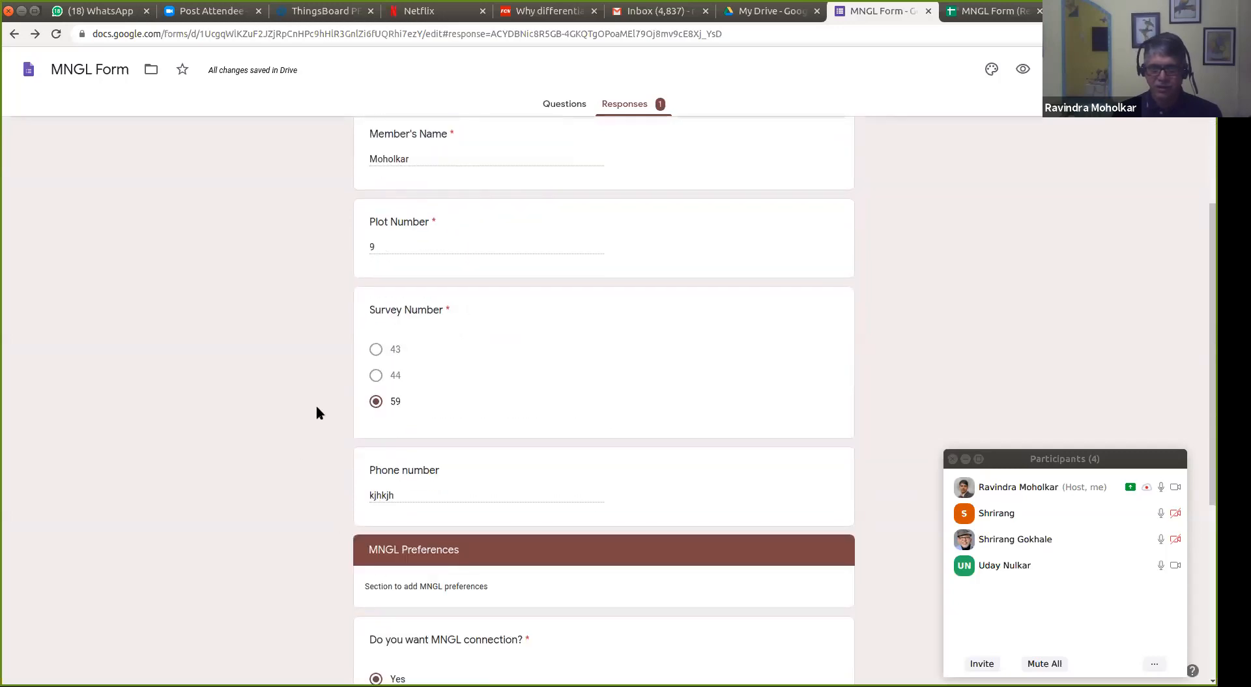
scroll(497, 624, down, 5)
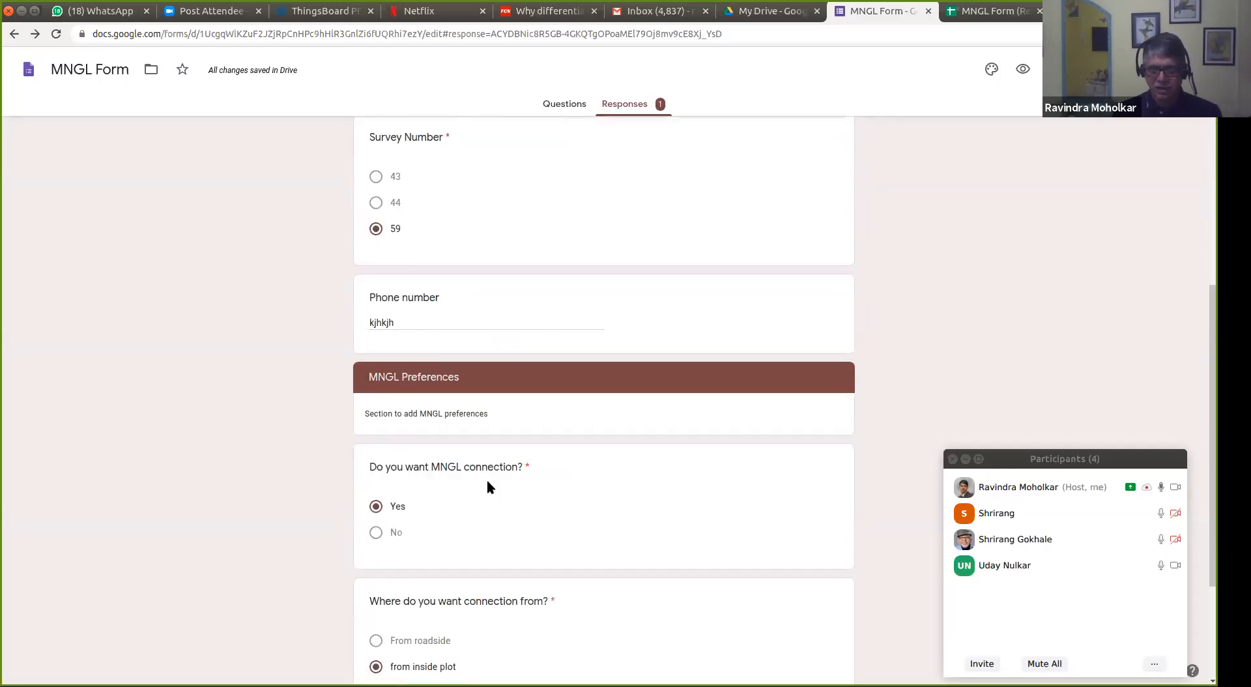
scroll(488, 486, down, 5)
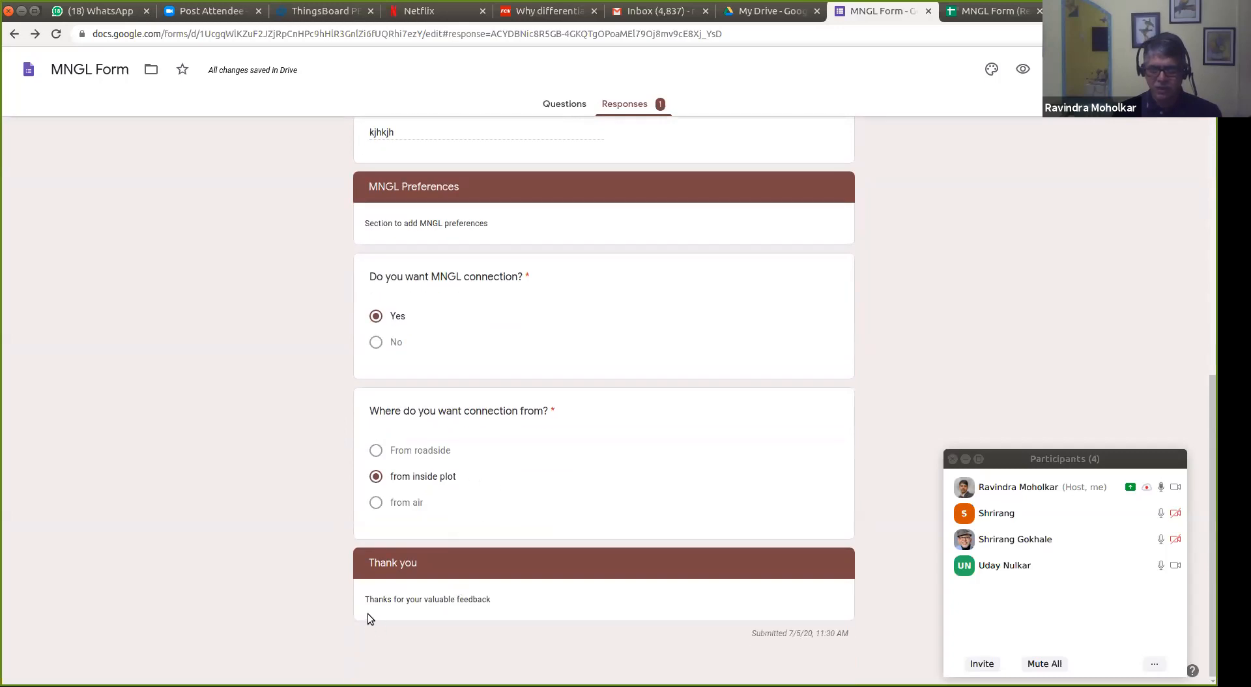
scroll(576, 456, up, 15)
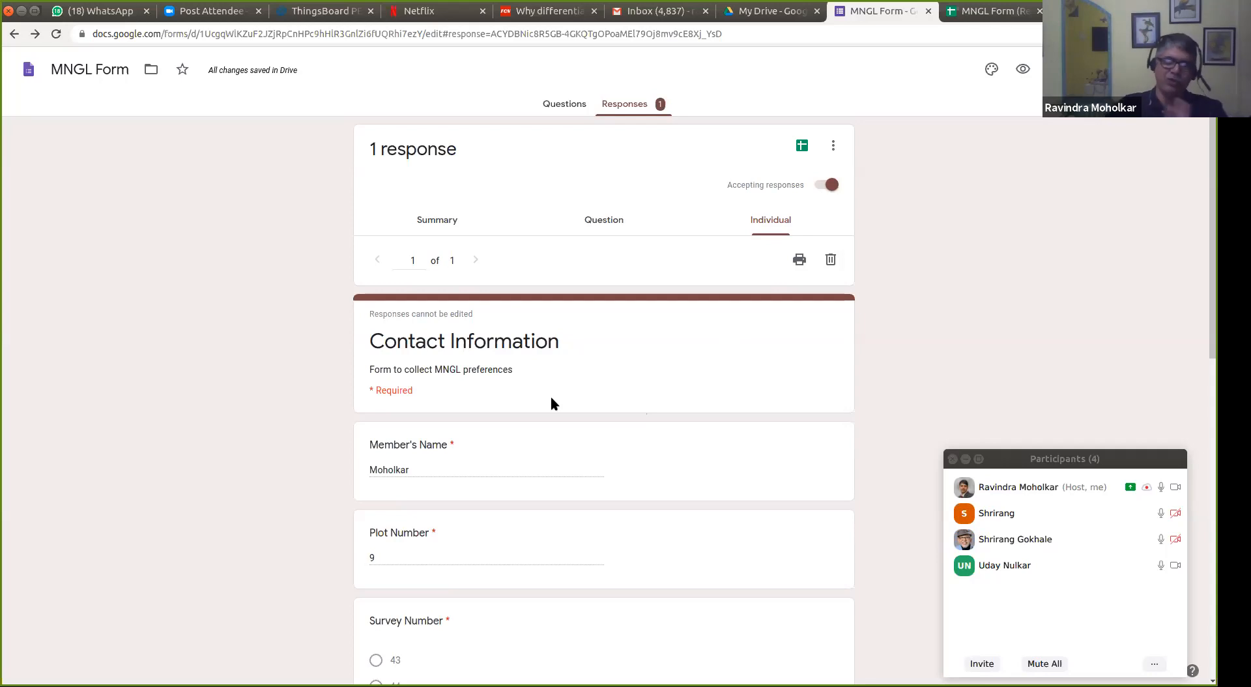
Step: Stop accepting responses with the respondent message "We are overloaded with orders. Please check after August 1, 2020." and reopen the form to responses
click(818, 186)
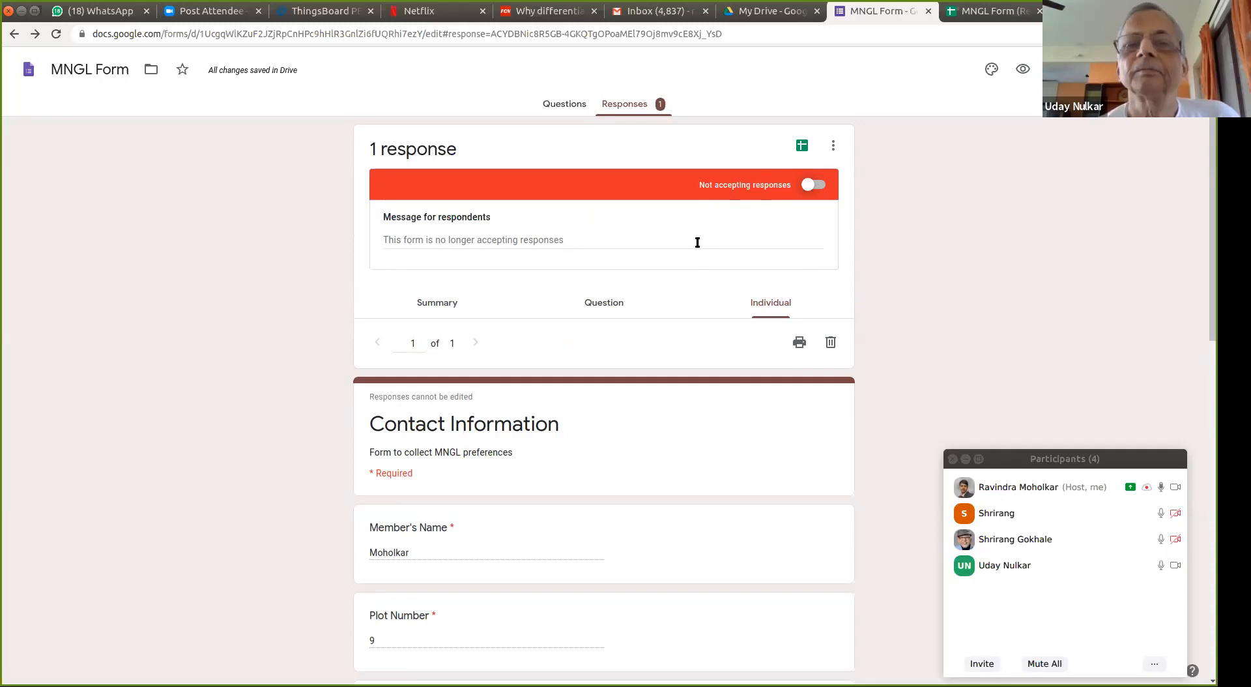
click(490, 237)
text(We are over)
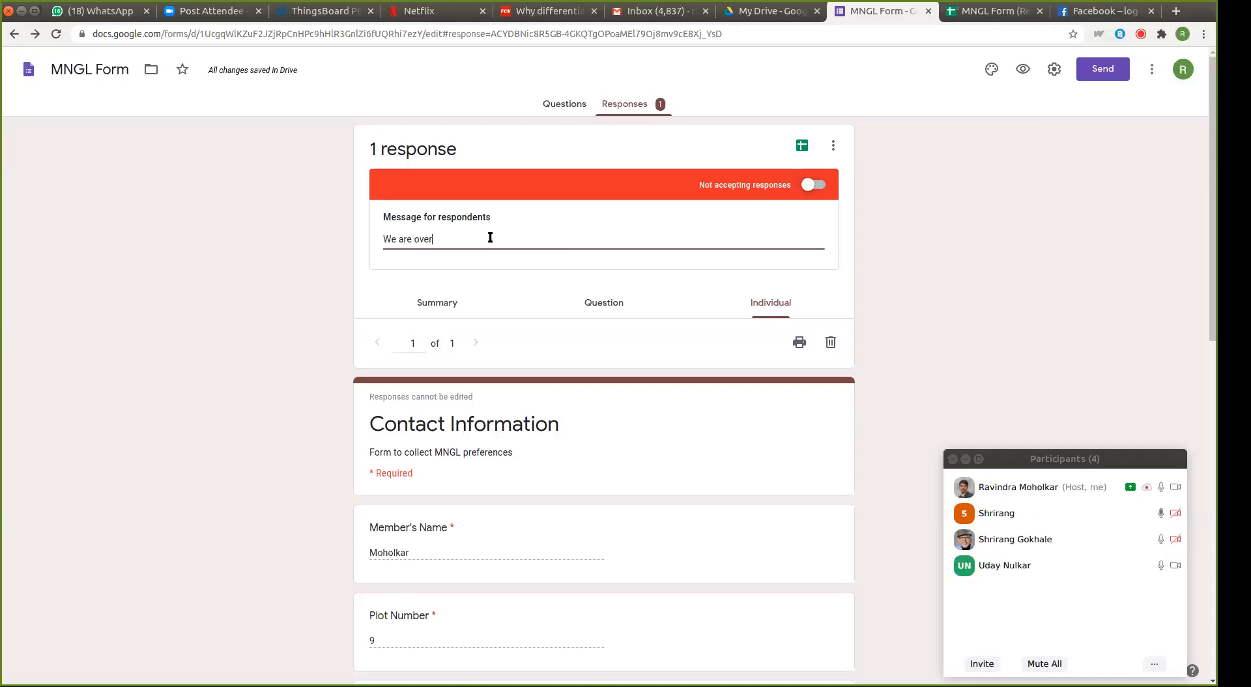
text(loaded)
text(with orders)
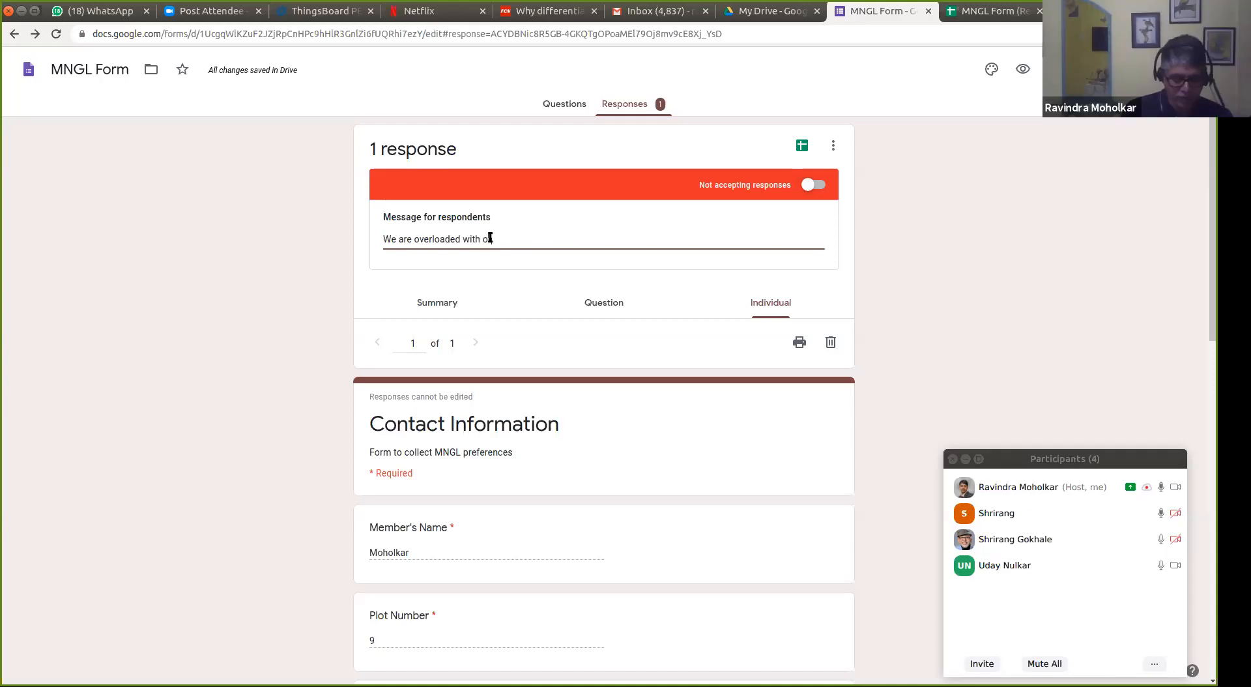
text(. Pl)
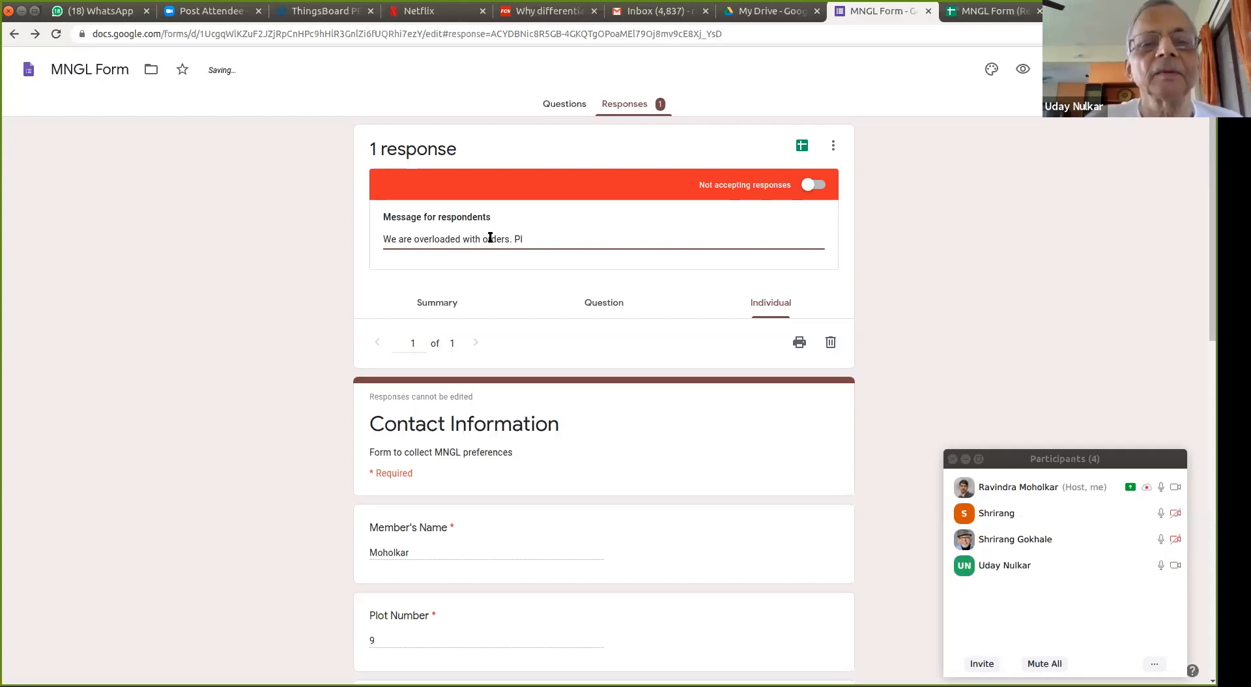
text(ease c)
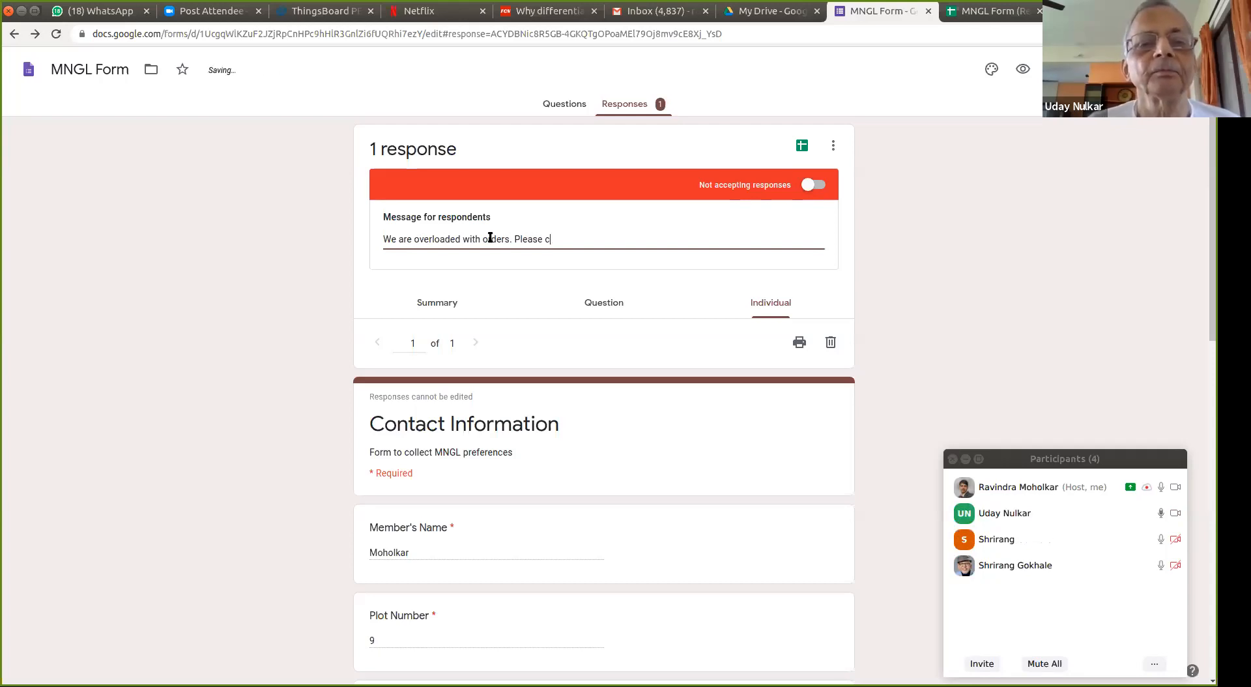
text(heck after)
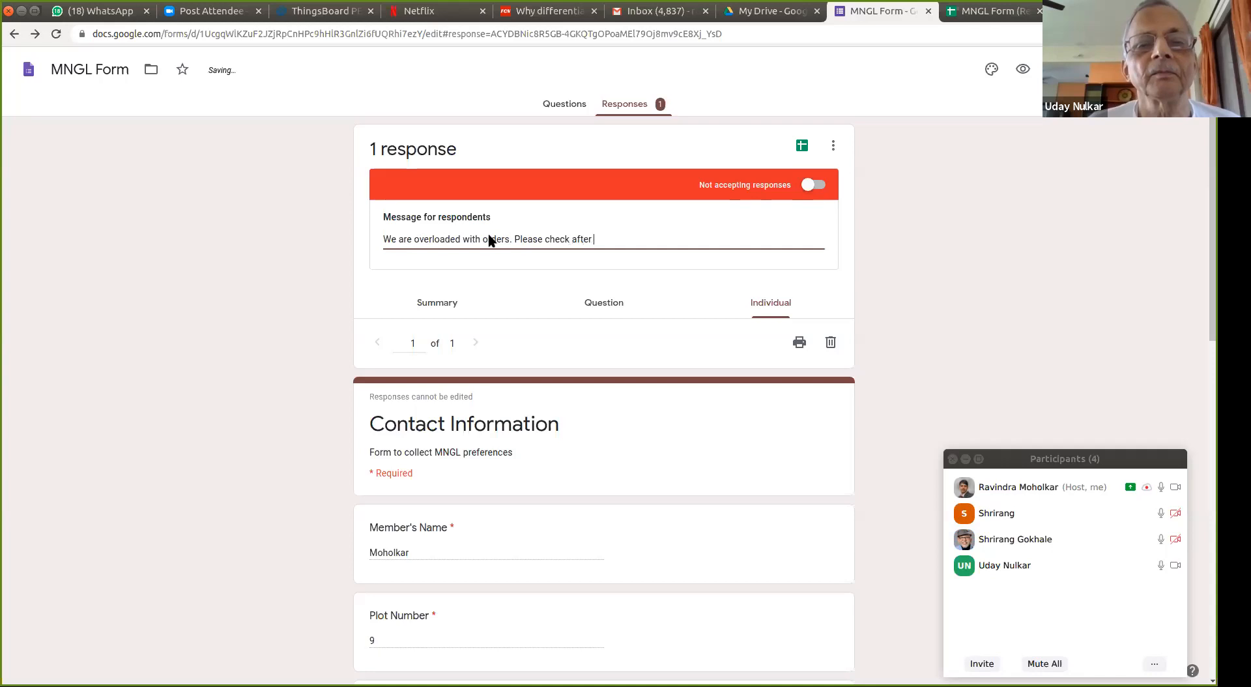
text( Aug)
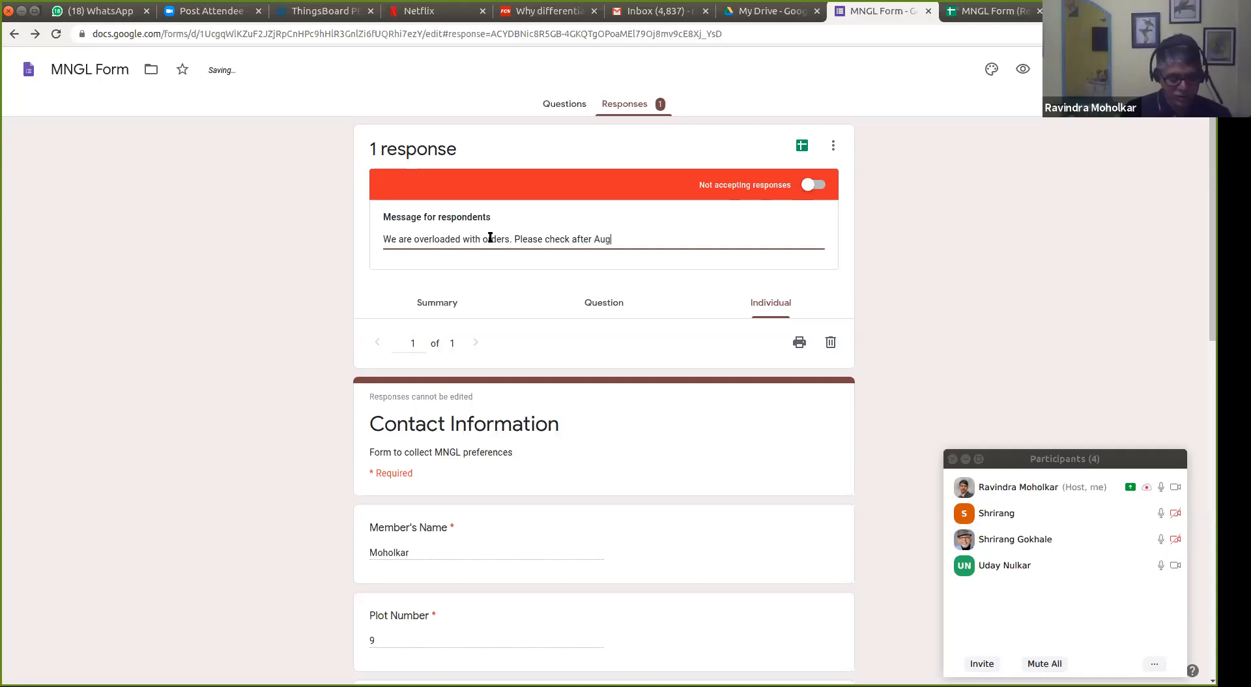
text(ust 1, 2020.)
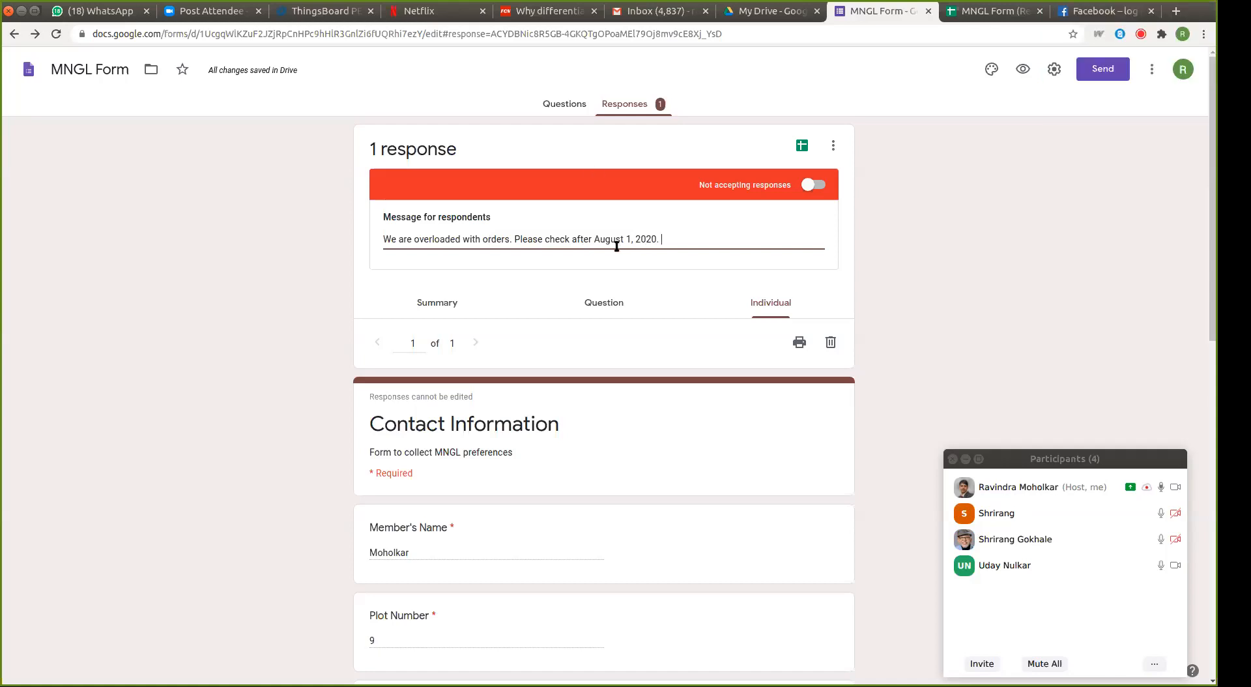
click(821, 185)
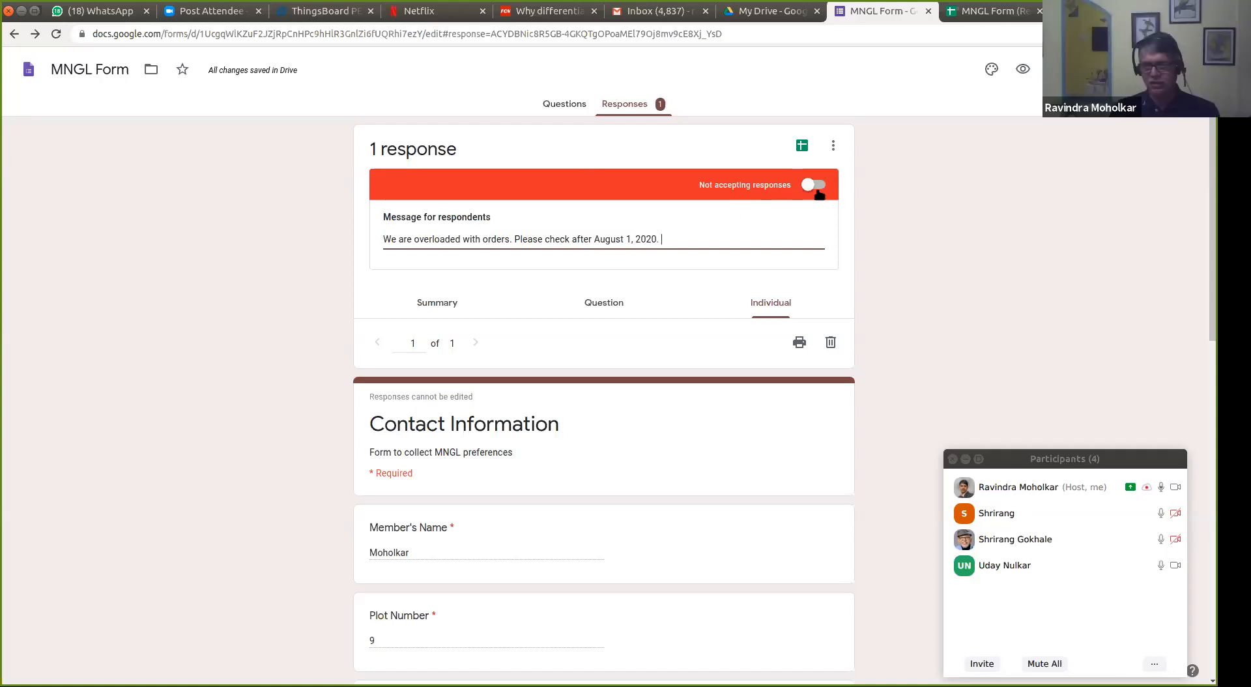
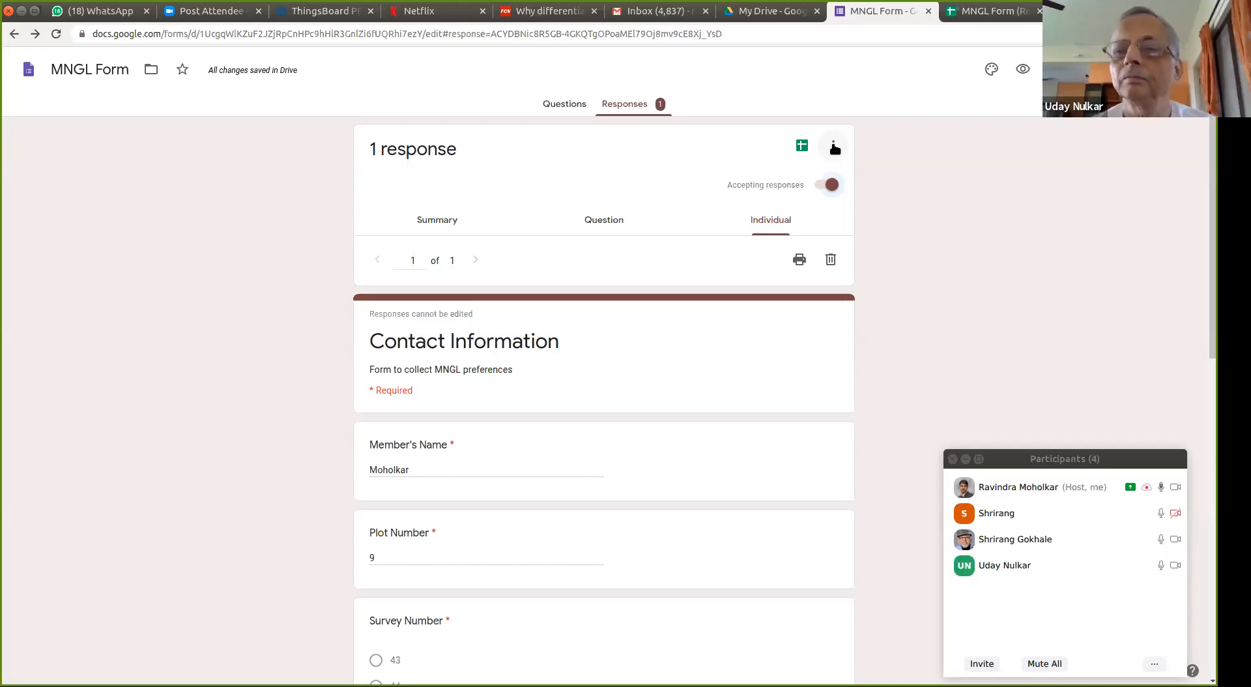
Step: Examine the form's options for managing all responses and the download formats of the linked responses spreadsheet, and close the spreadsheet
click(834, 148)
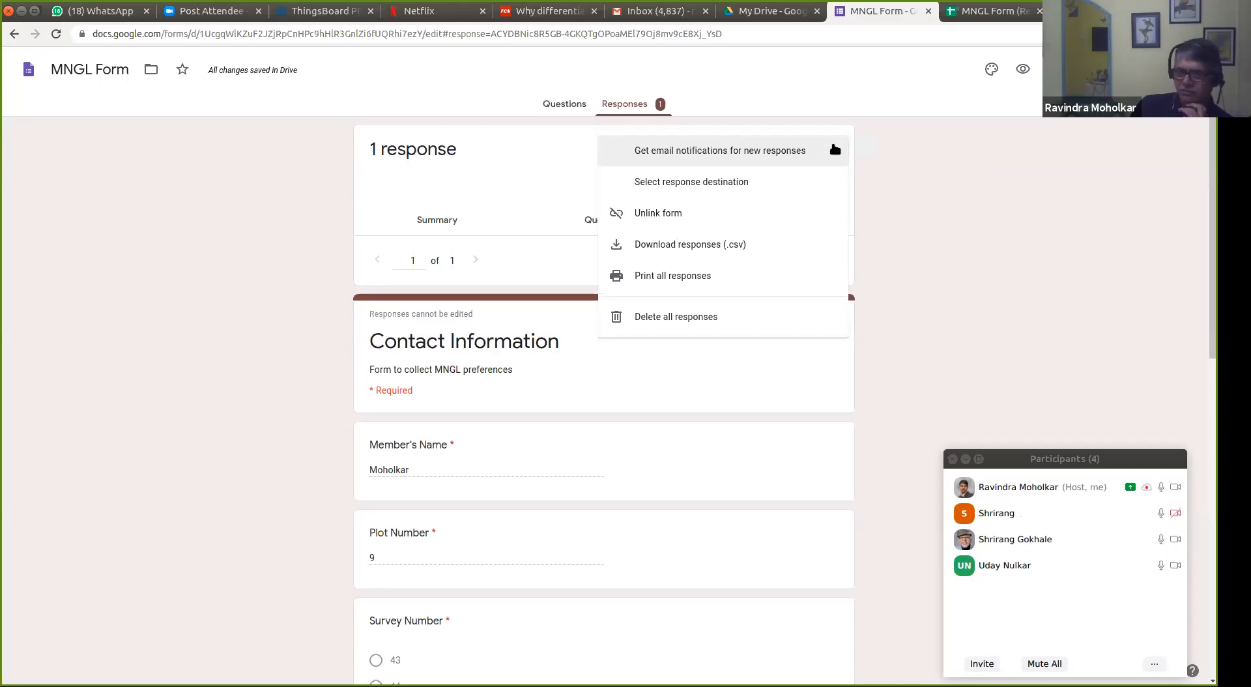
click(889, 183)
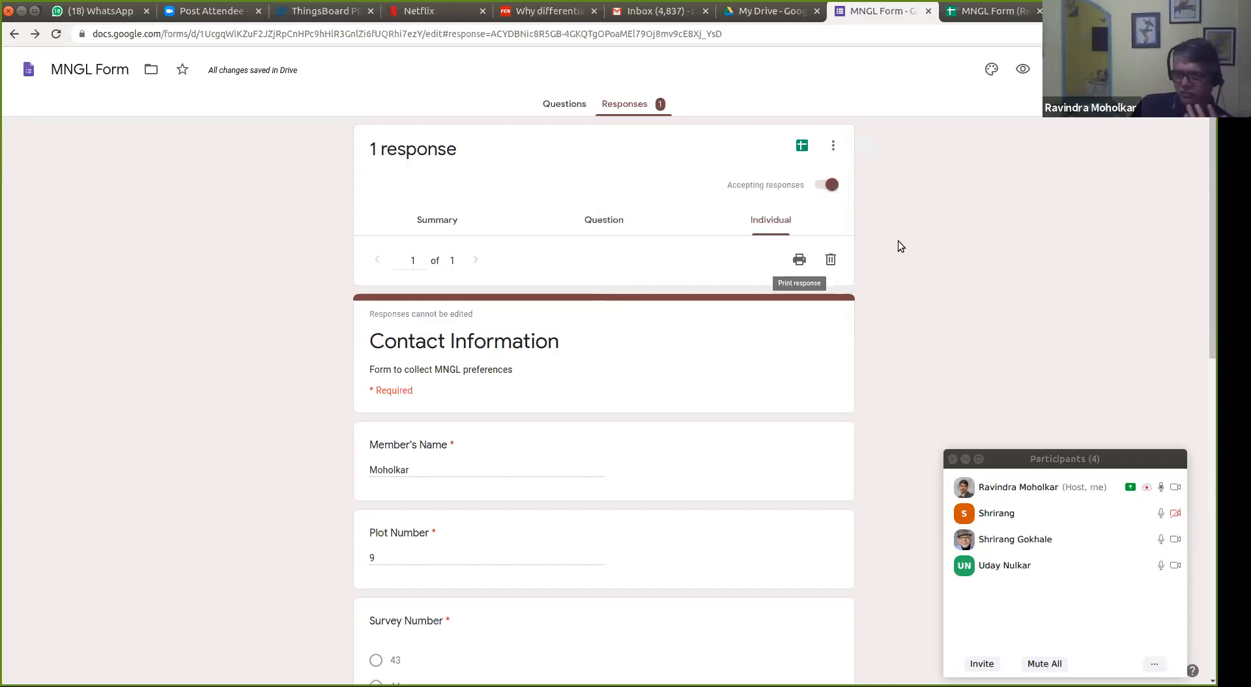
click(834, 145)
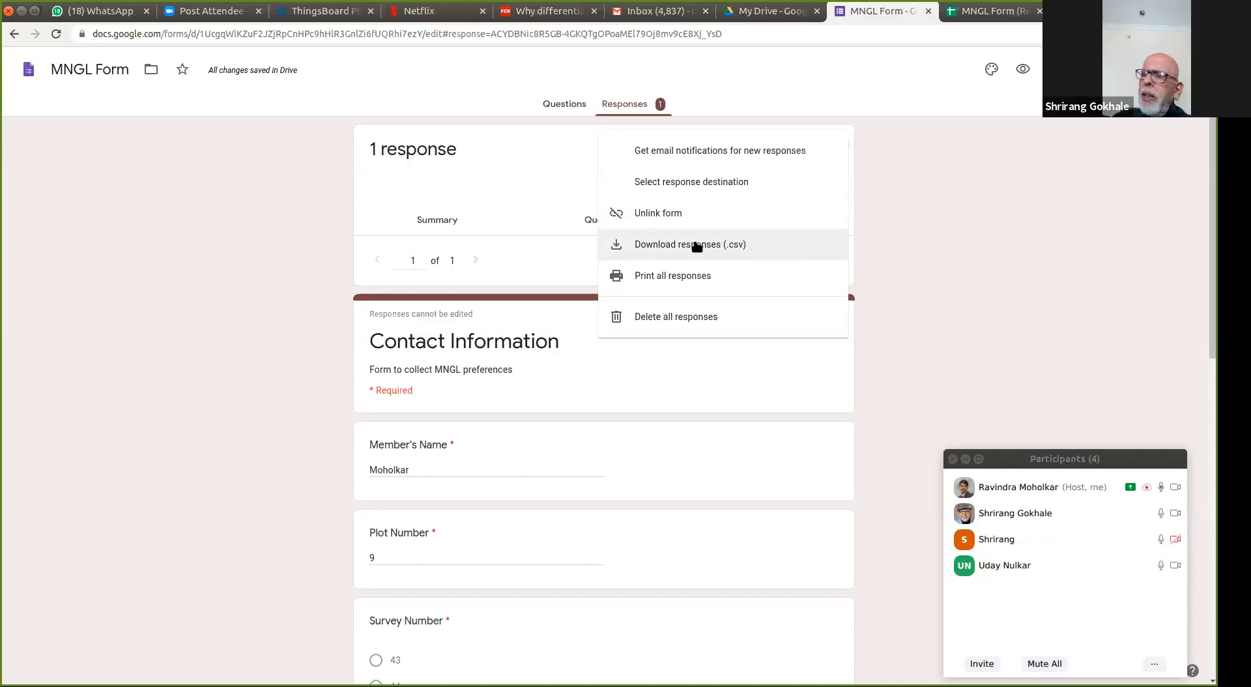
click(1003, 241)
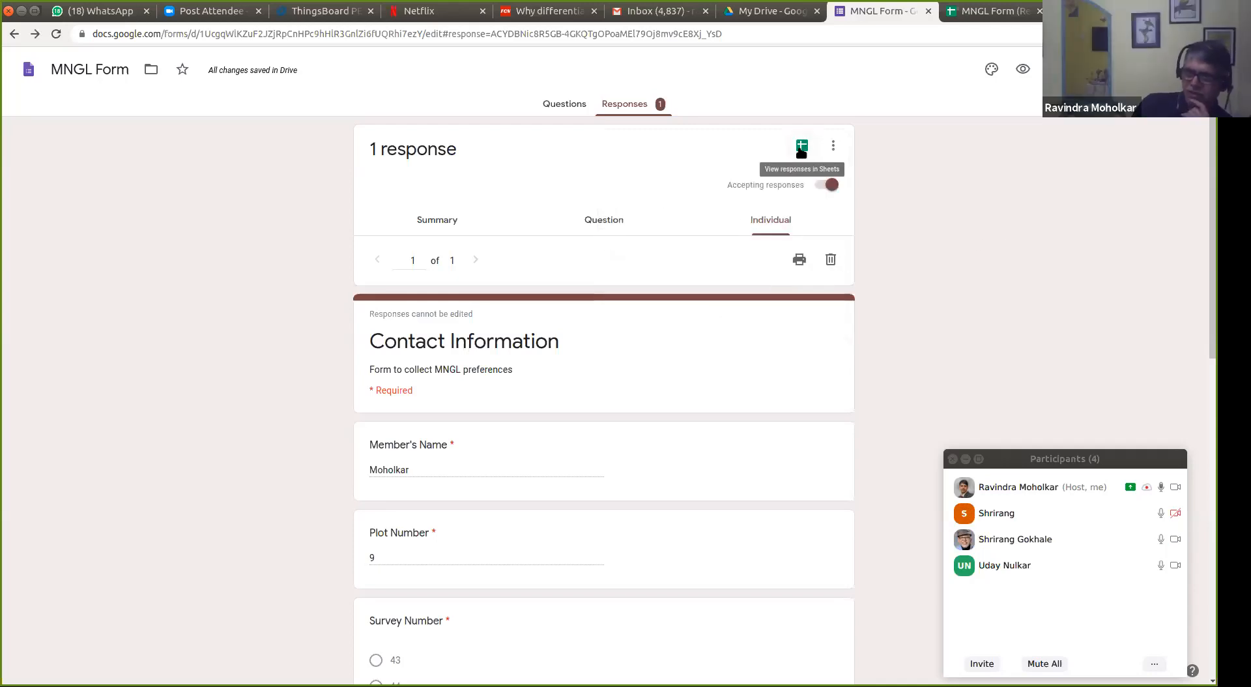
click(996, 11)
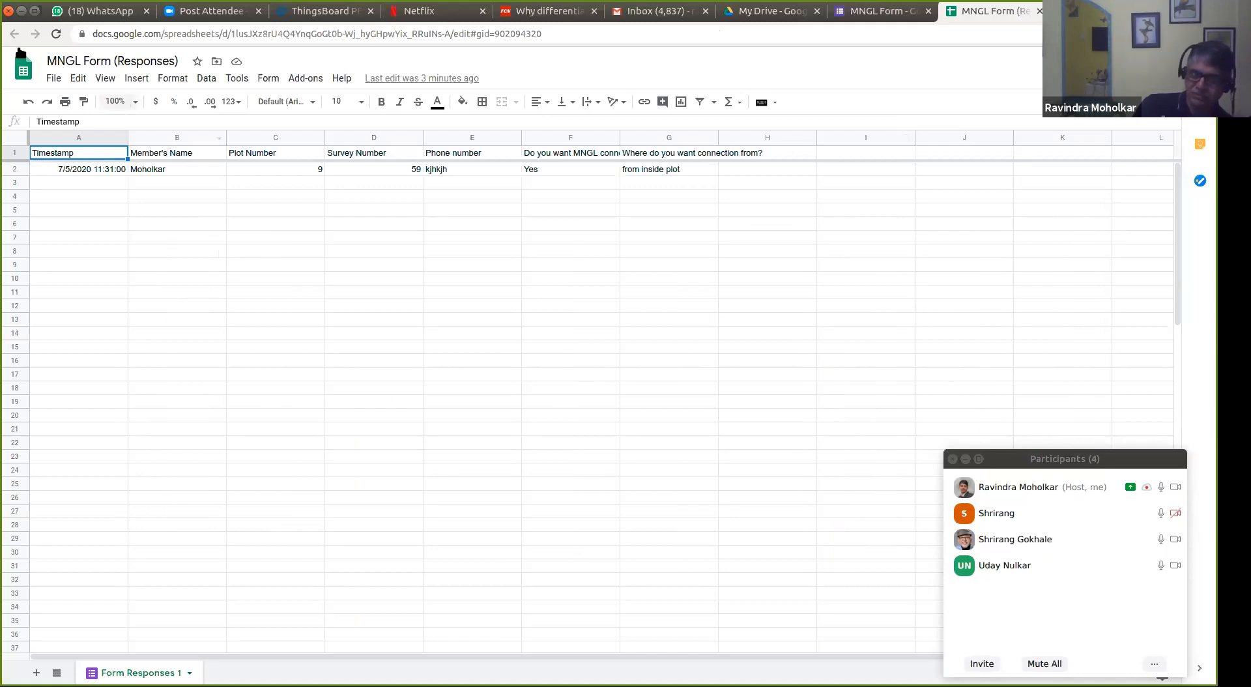
click(52, 80)
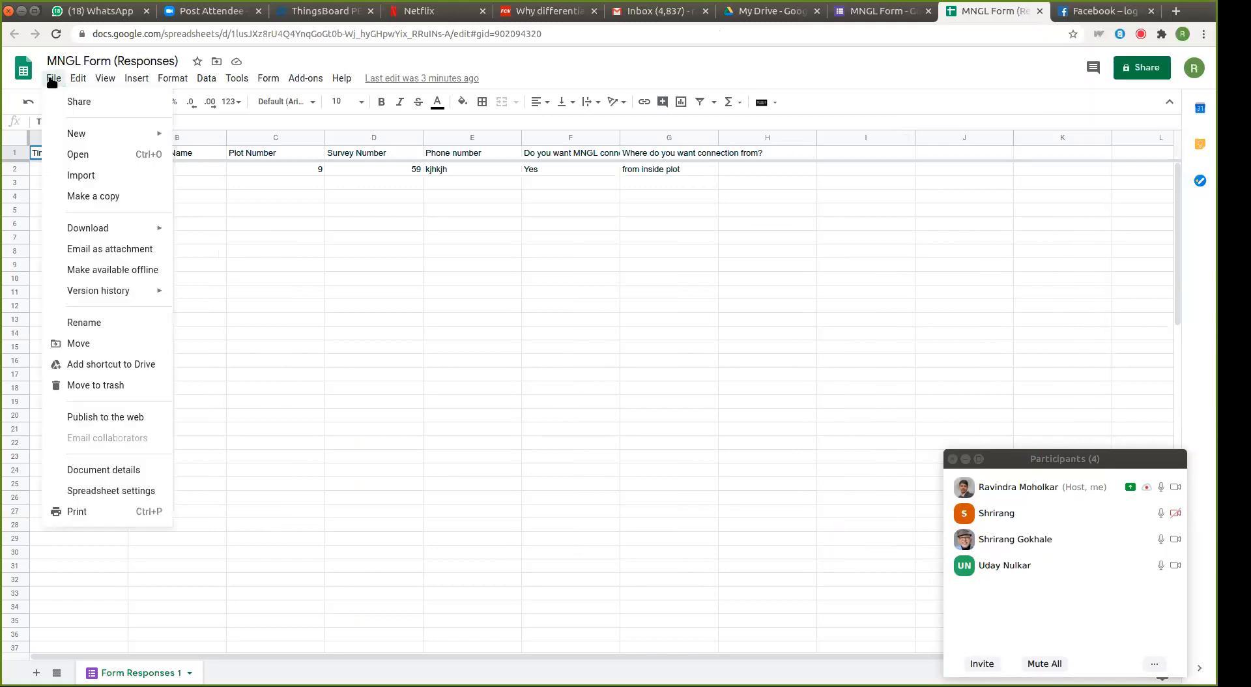
mouse_move(114, 229)
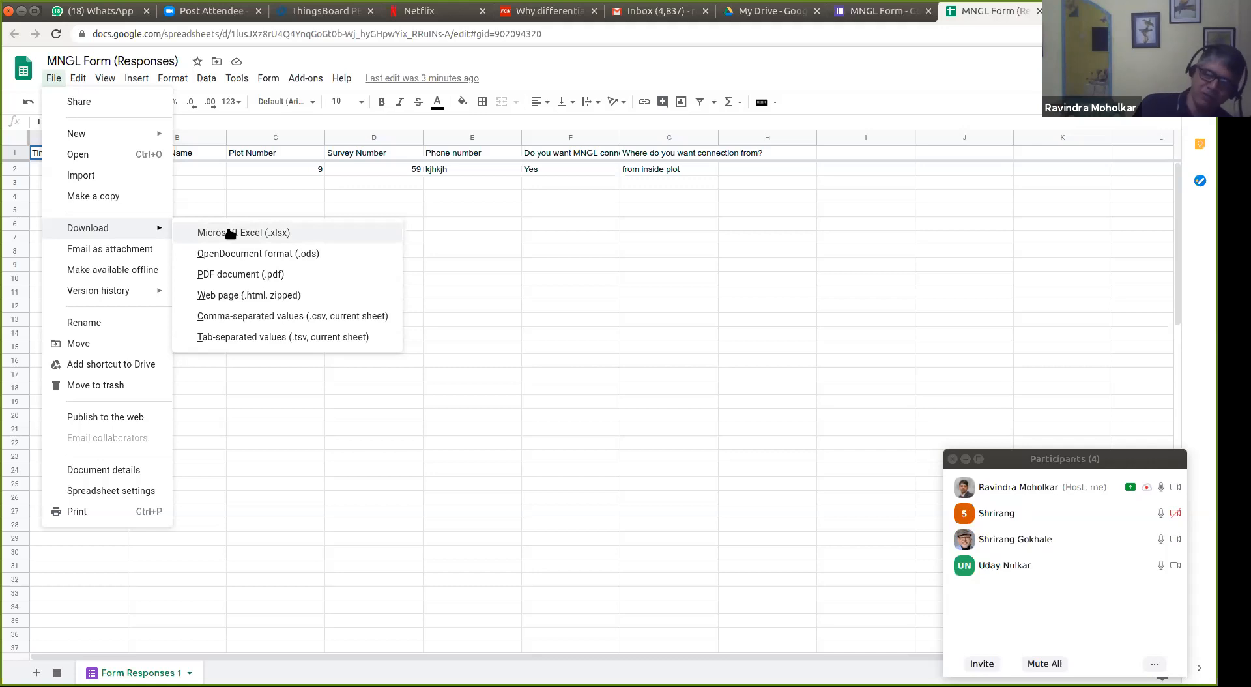
click(729, 71)
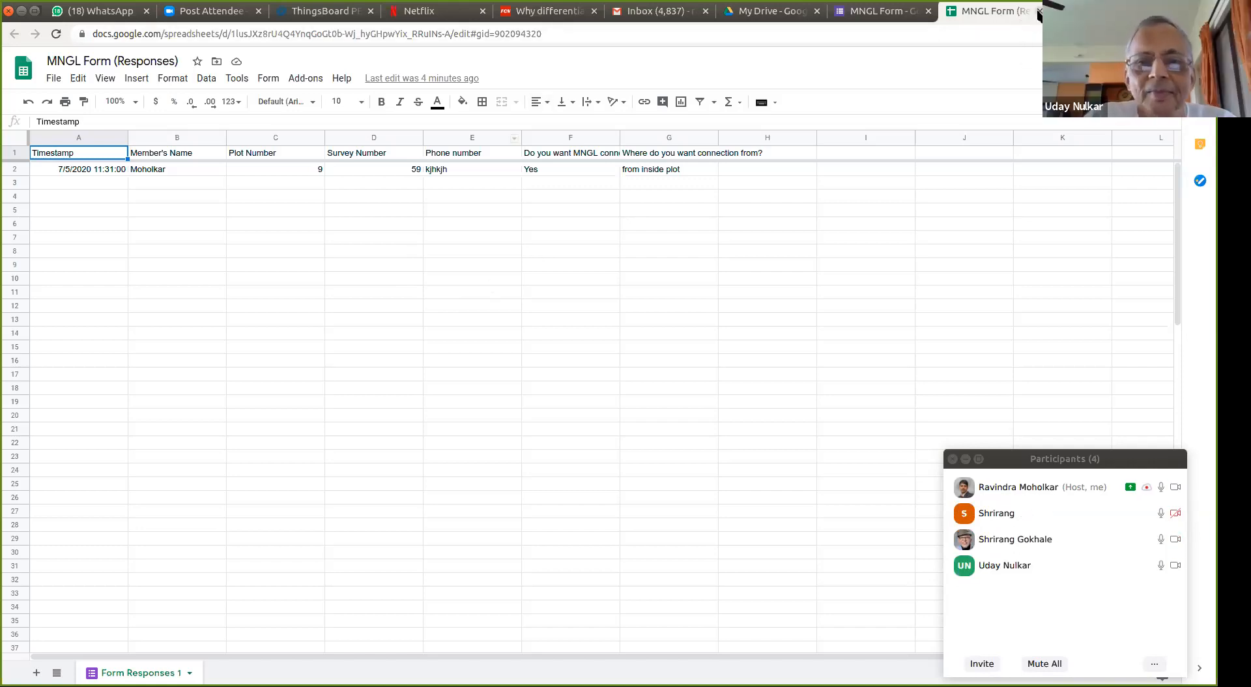
click(1039, 11)
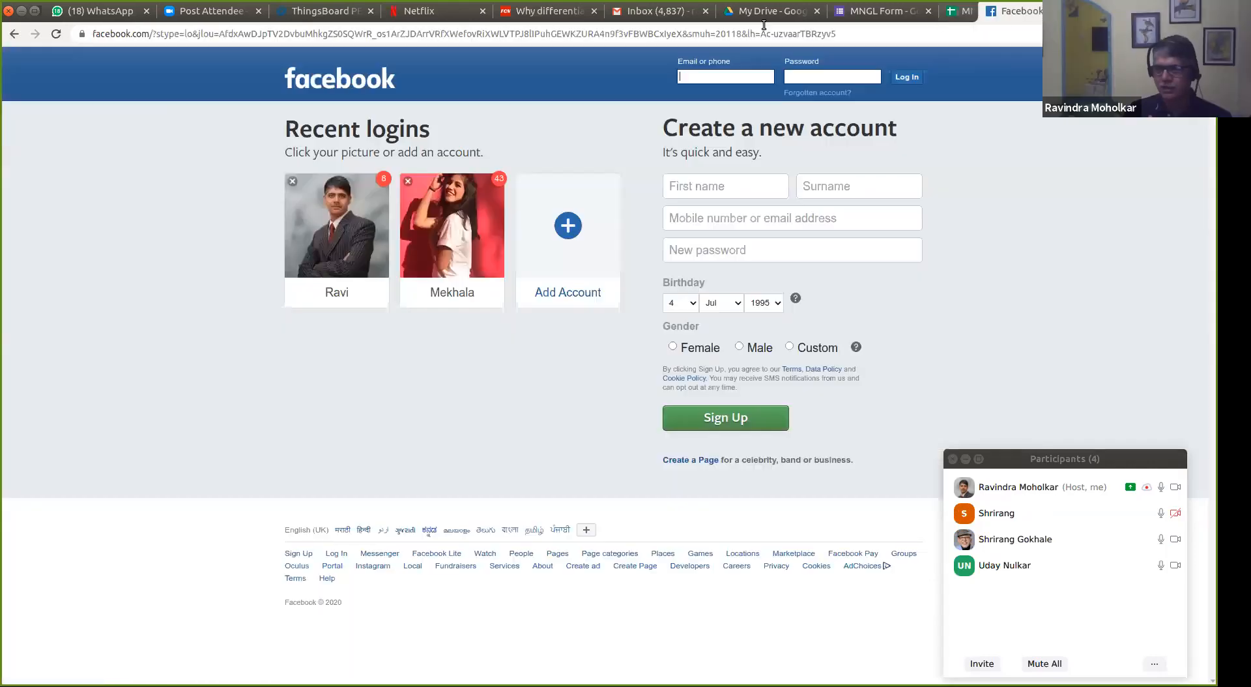
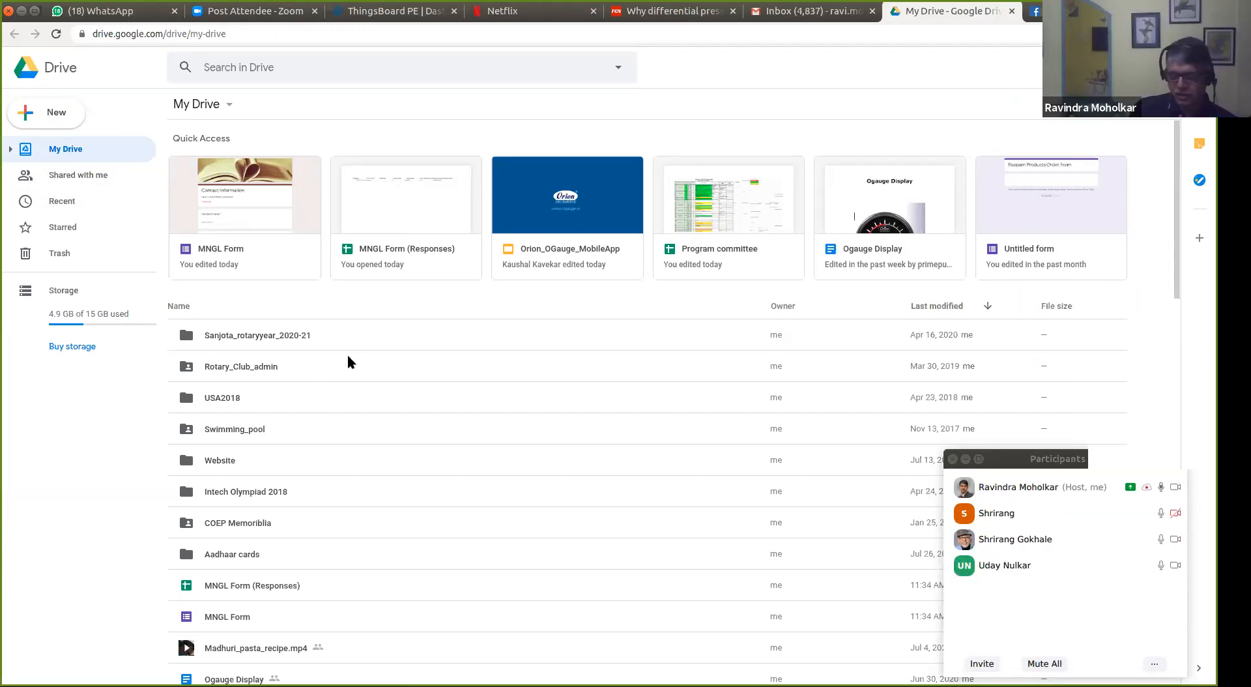
Step: Find the RCPP Club Climate Survey form among the files in My Drive and open it for editing
scroll(348, 361, down, 3)
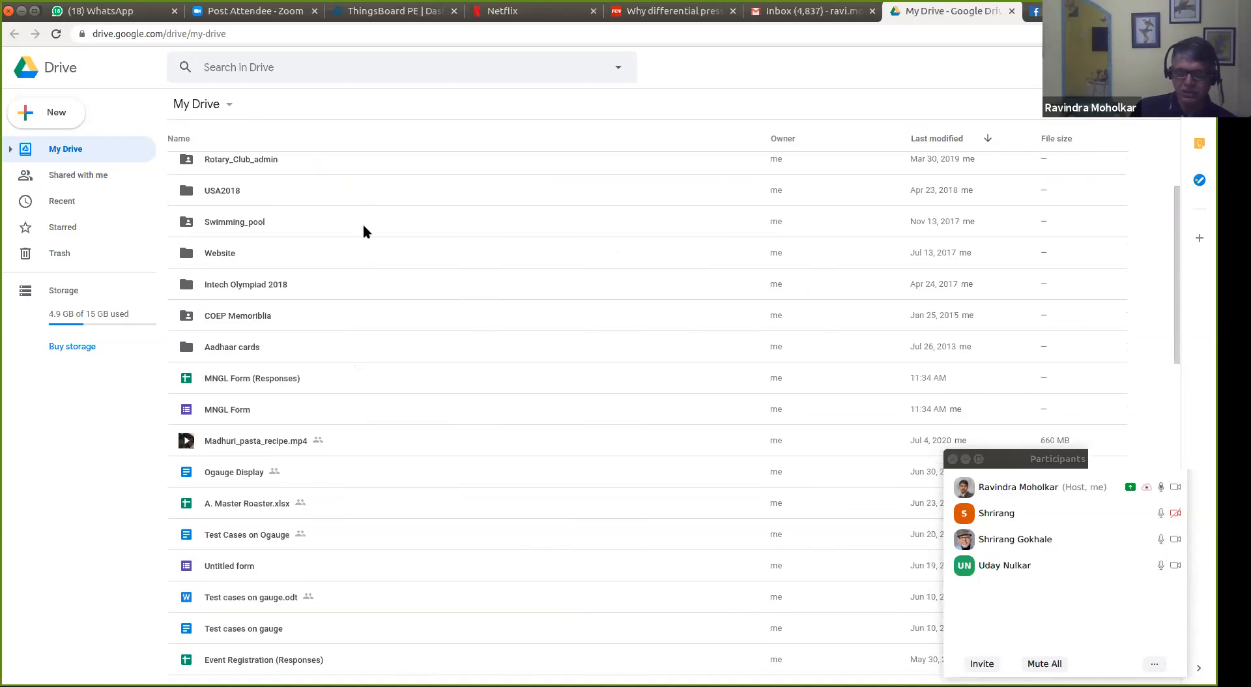
scroll(362, 224, up, 3)
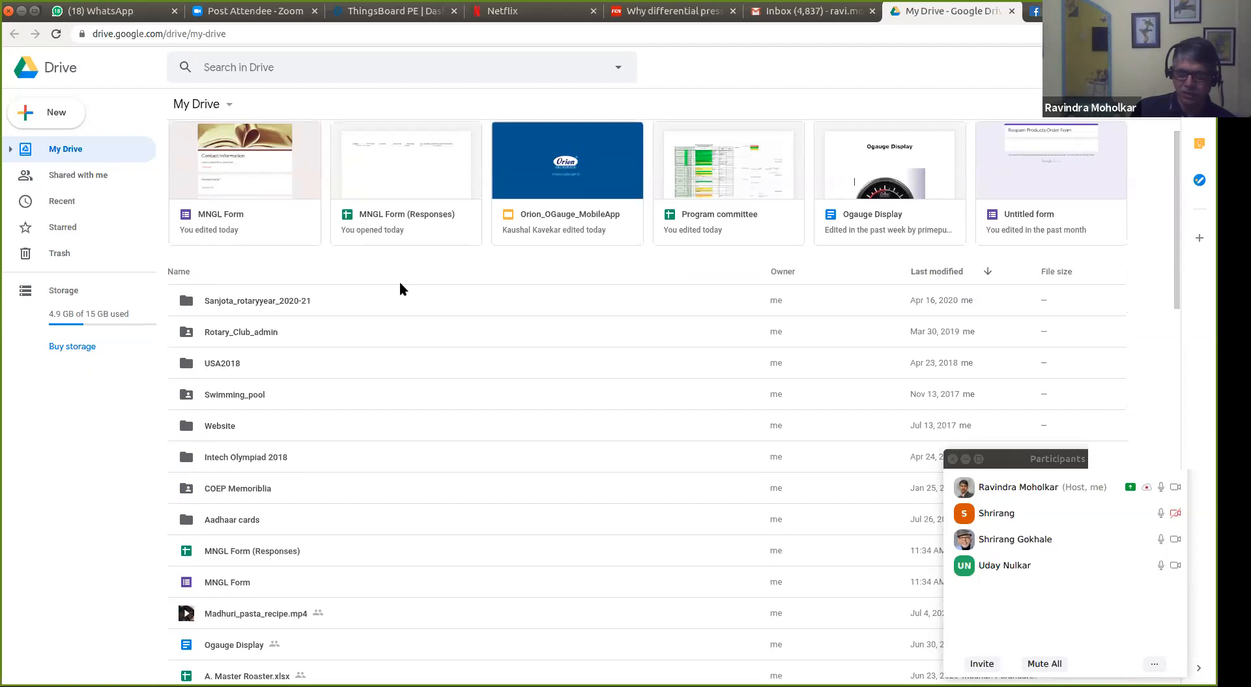
scroll(404, 545, down, 3)
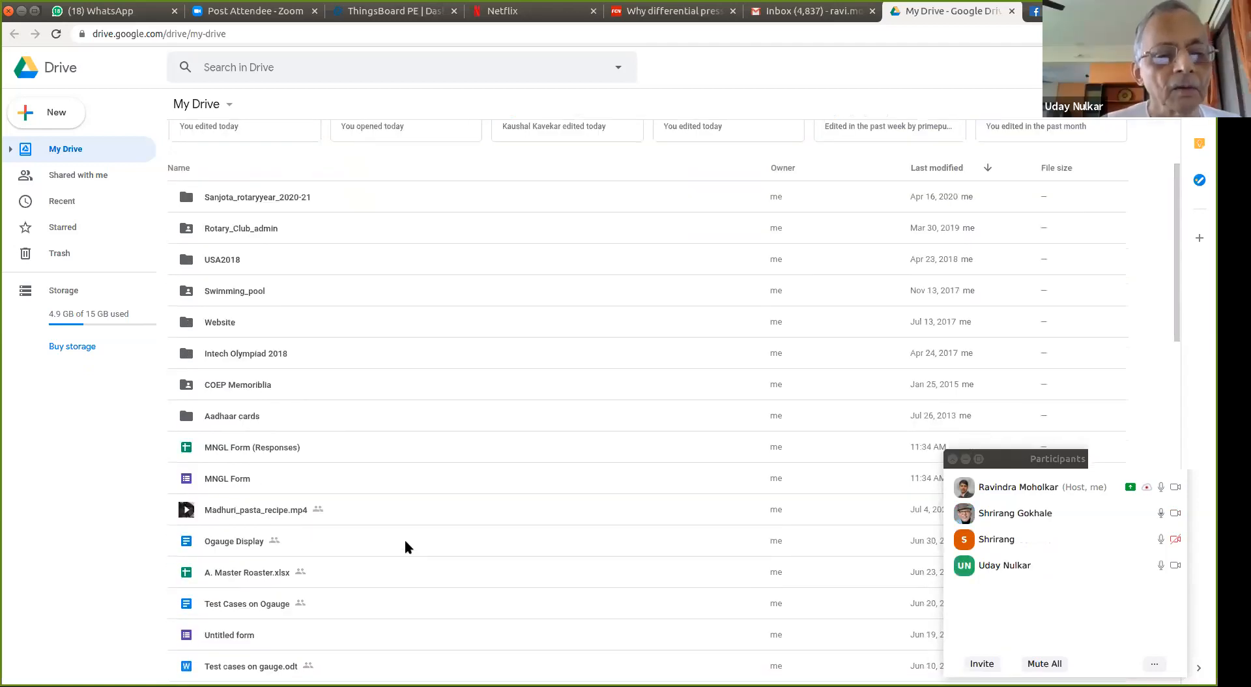
scroll(404, 542, down, 1)
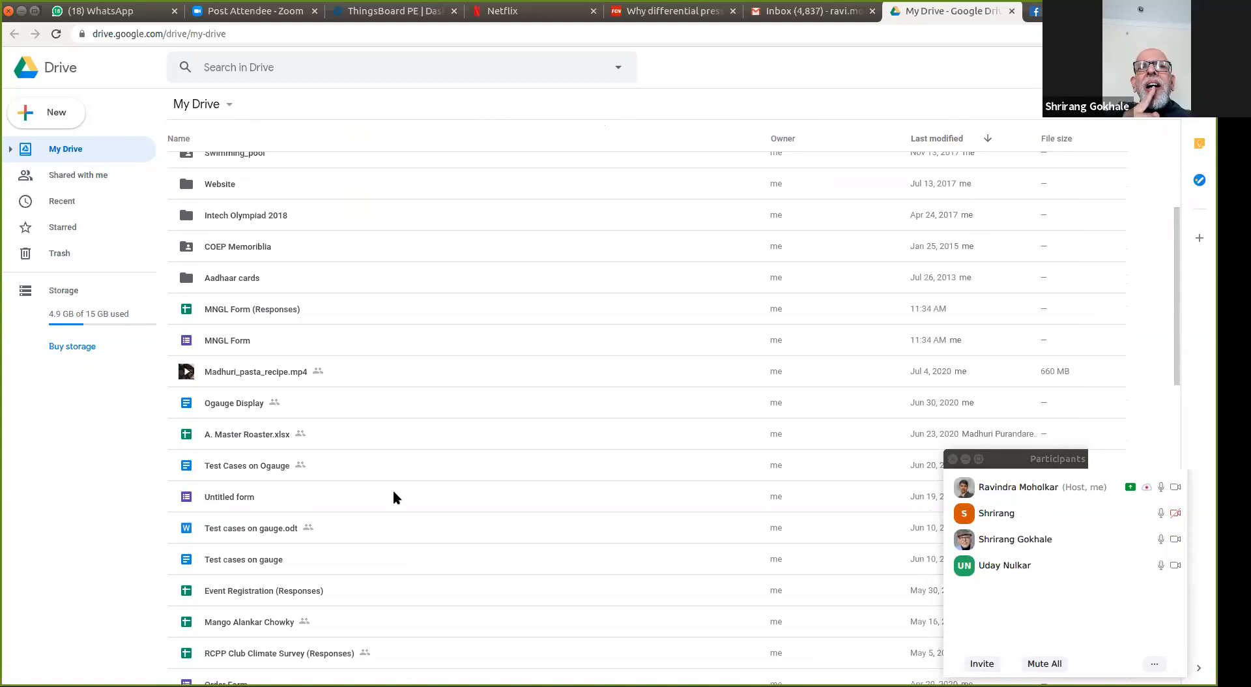
scroll(376, 447, down, 3)
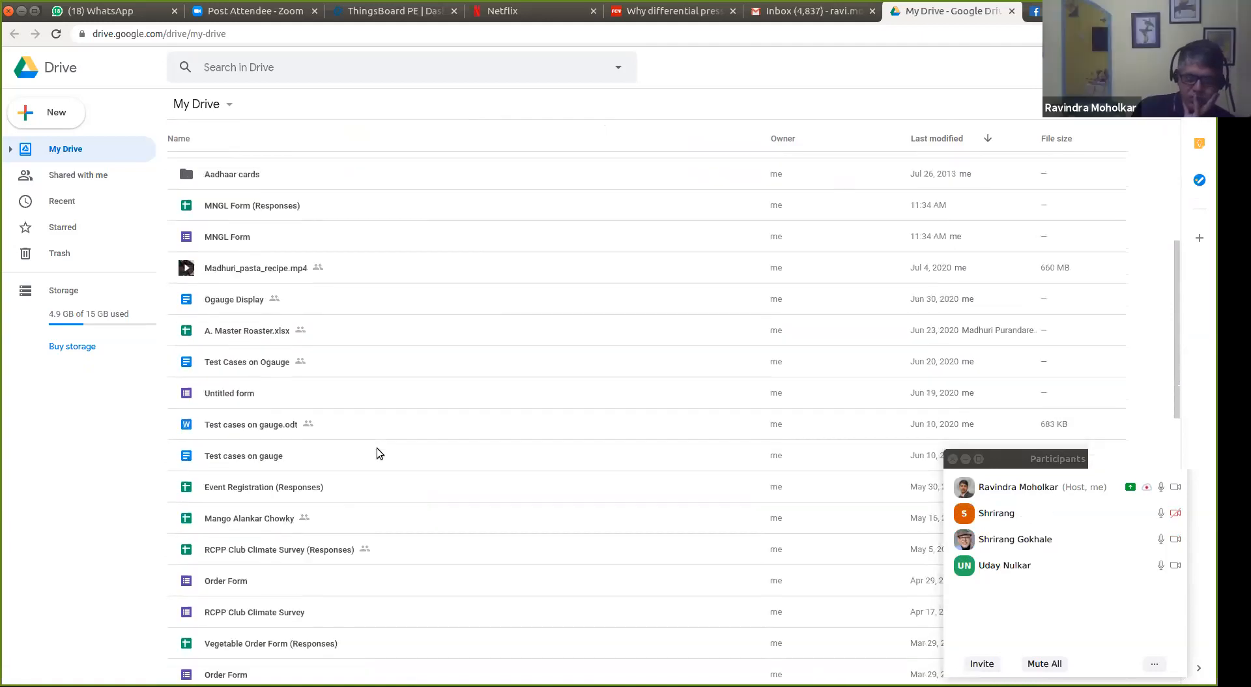
scroll(375, 451, down, 3)
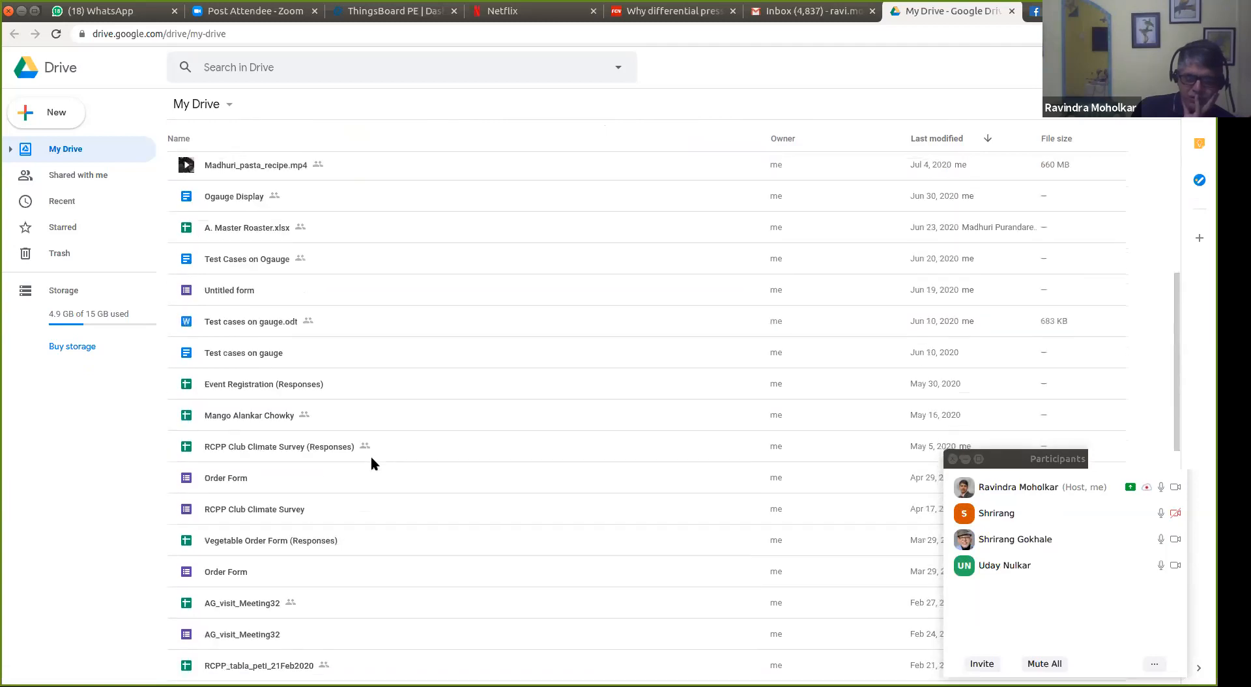
double_click(237, 503)
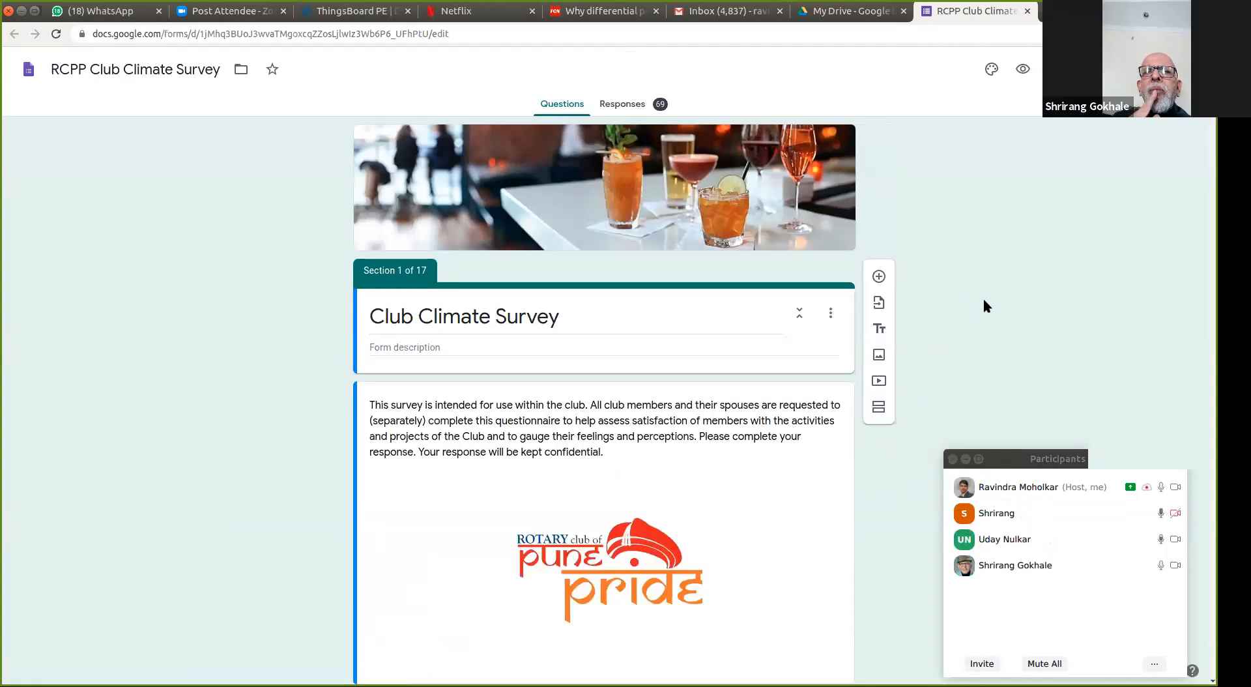
Step: Examine the survey's introduction, Your details and Club feel sections, including the follow-up question for members who don't feel welcome
drag(1011, 459, 1065, 455)
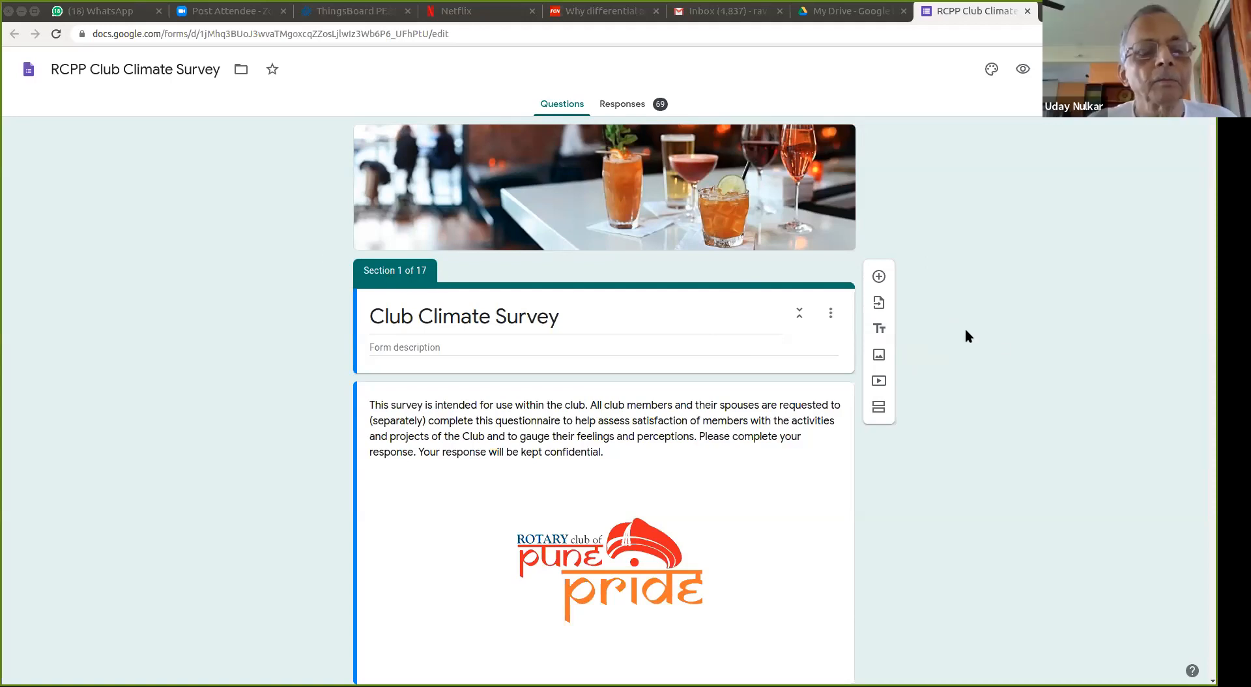
scroll(965, 331, down, 1)
scroll(963, 331, down, 2)
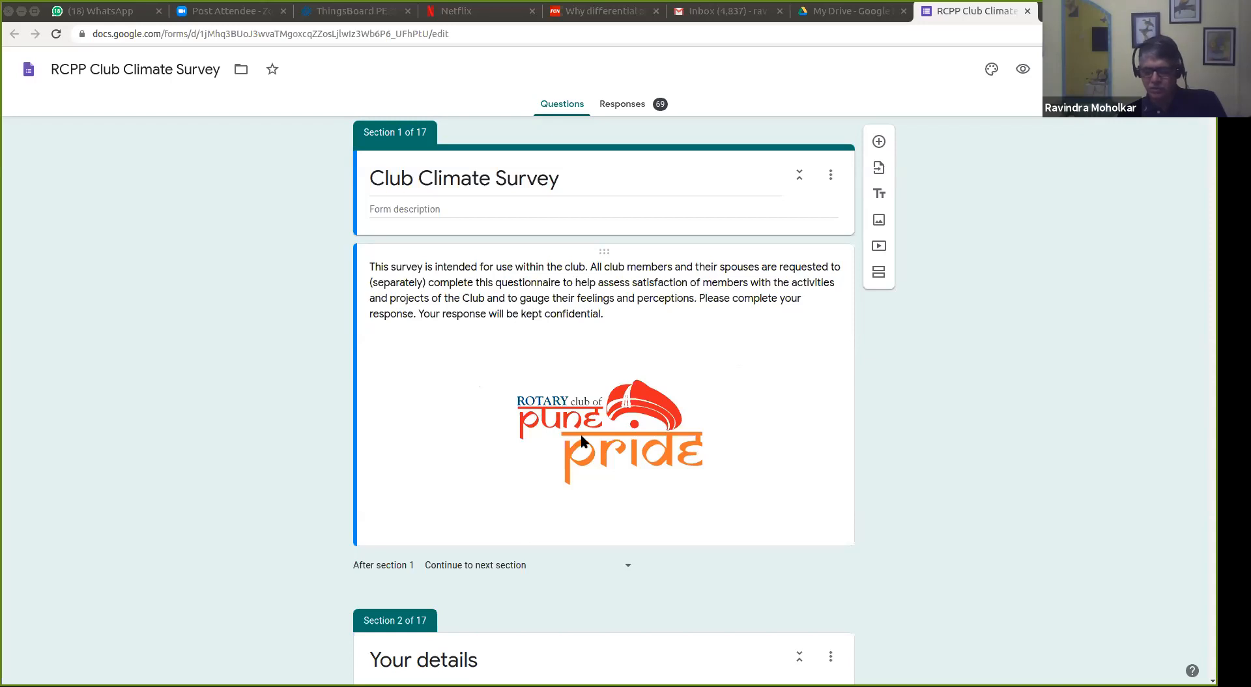
scroll(723, 439, down, 5)
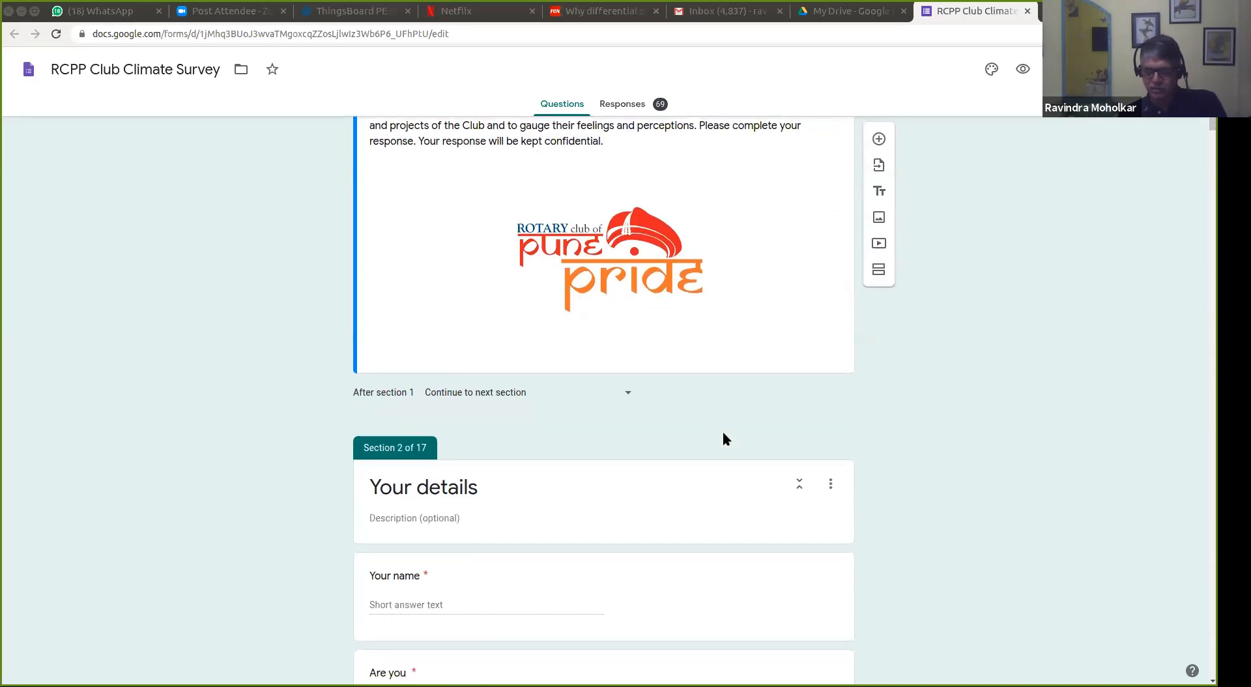
scroll(721, 431, down, 2)
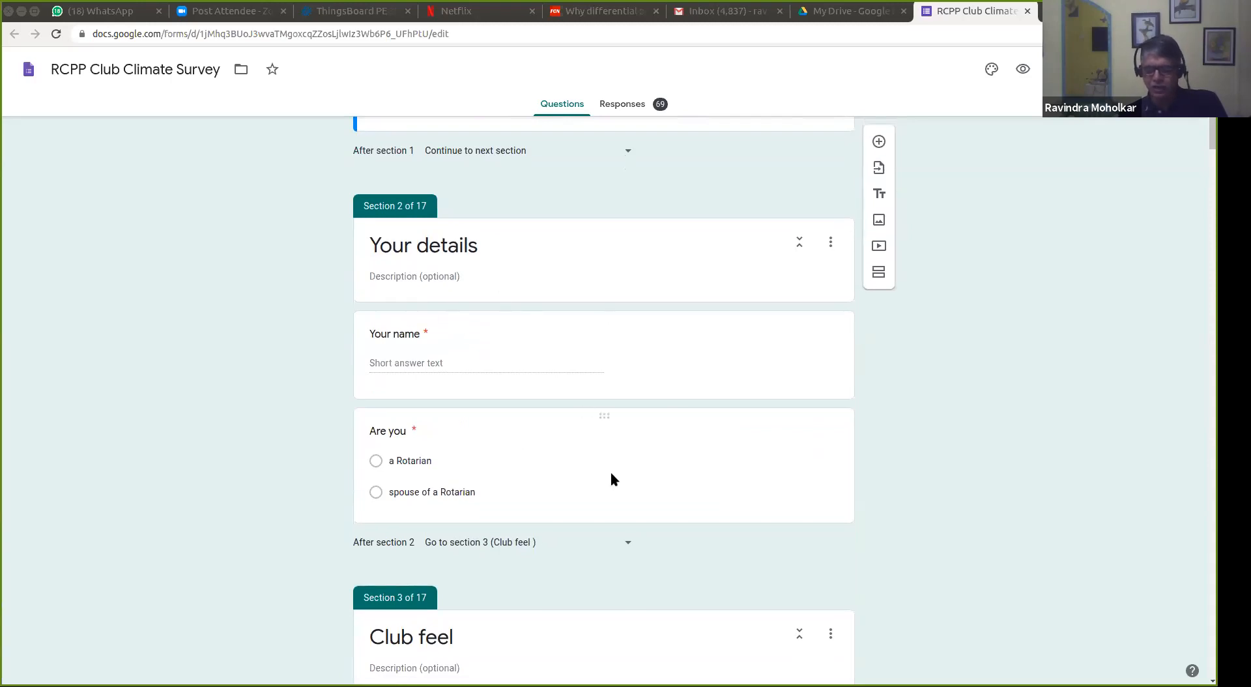
scroll(609, 471, down, 1)
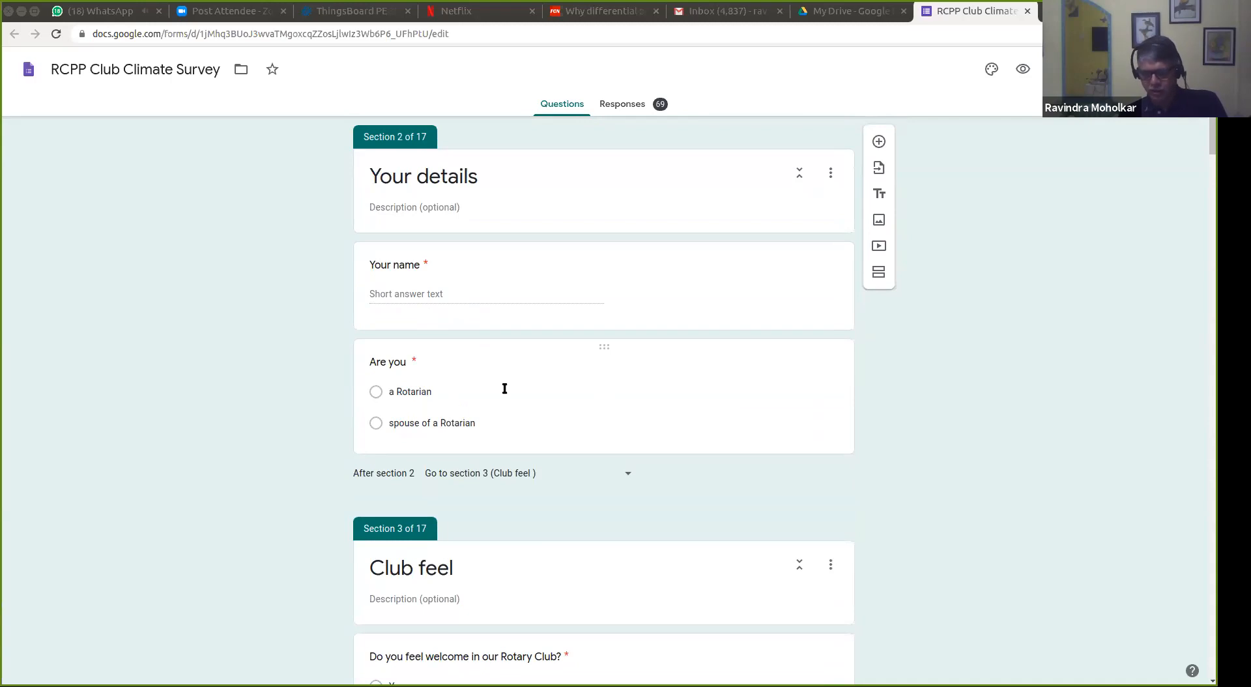
scroll(504, 388, down, 5)
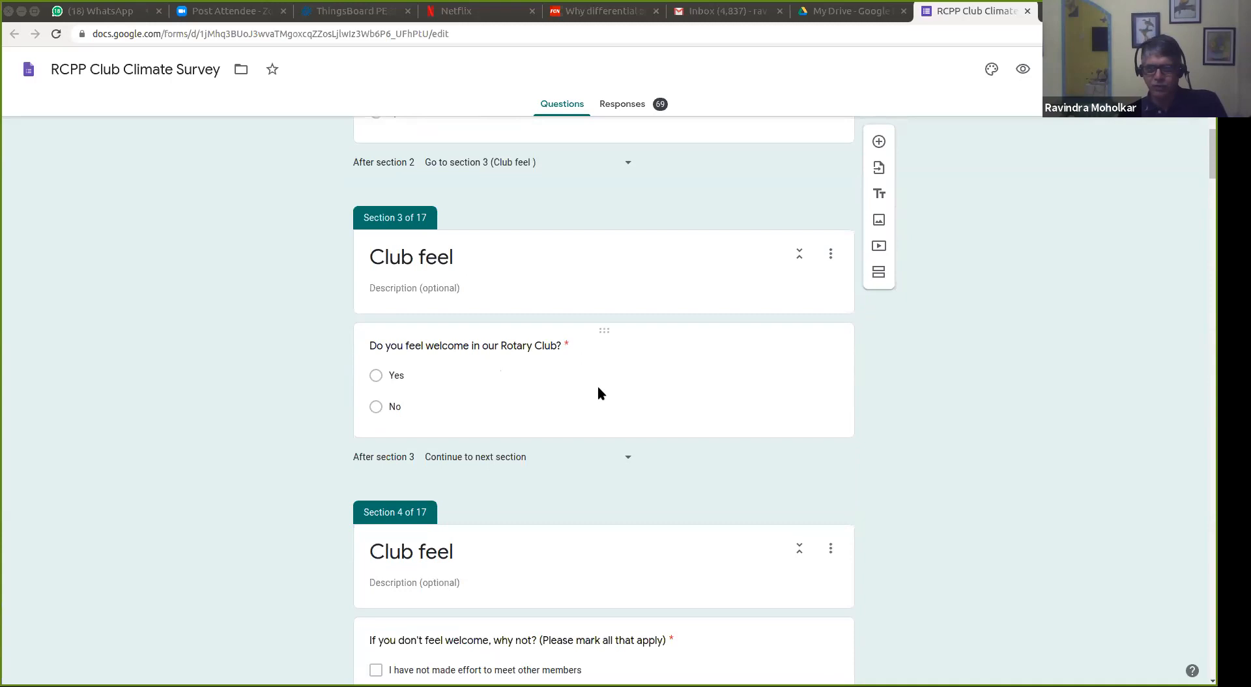
scroll(598, 391, down, 4)
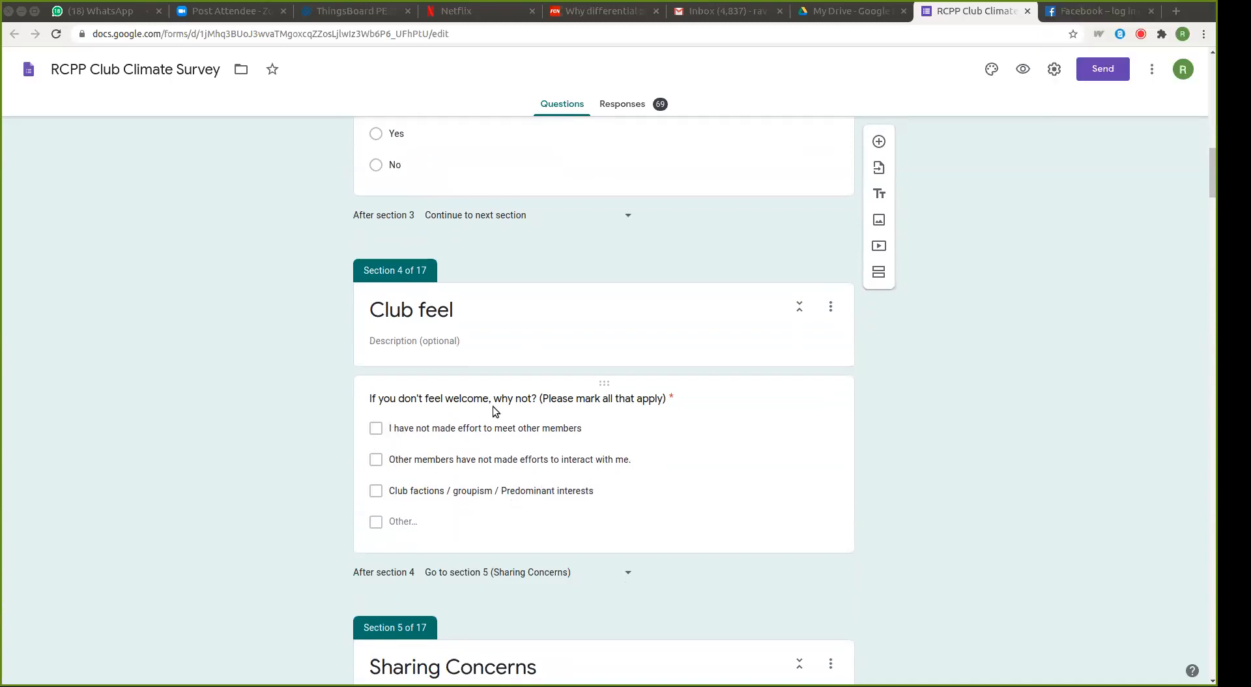
scroll(546, 365, up, 3)
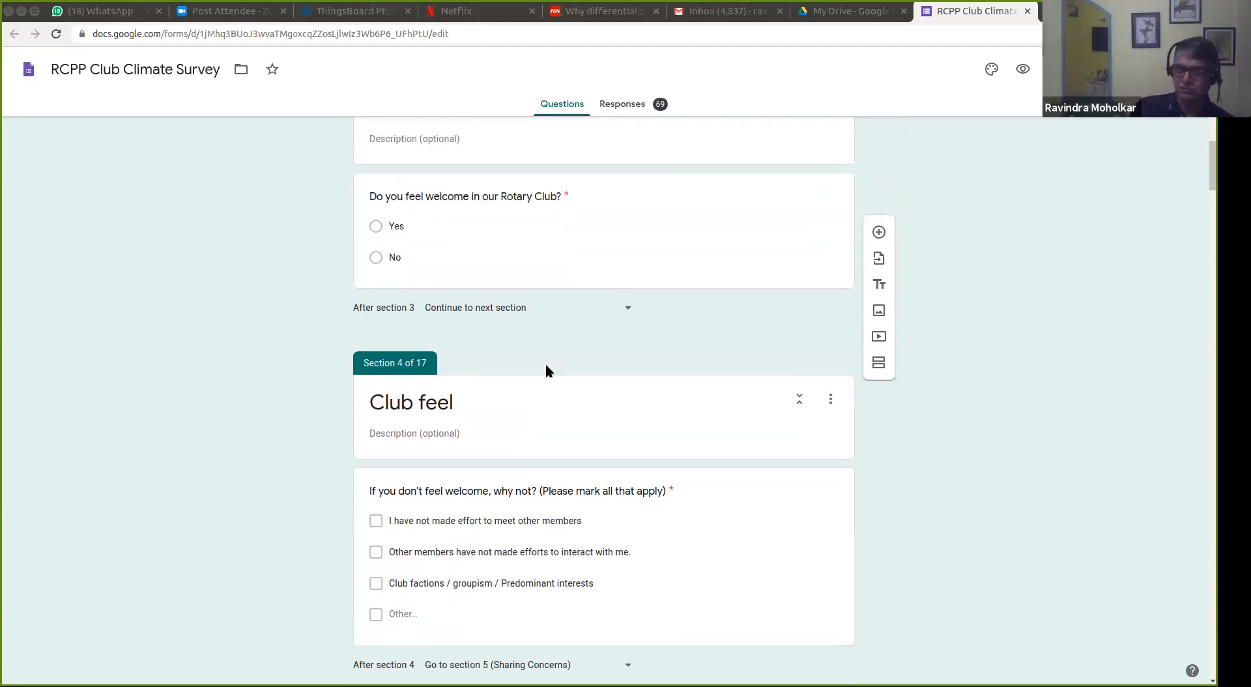
scroll(546, 370, up, 5)
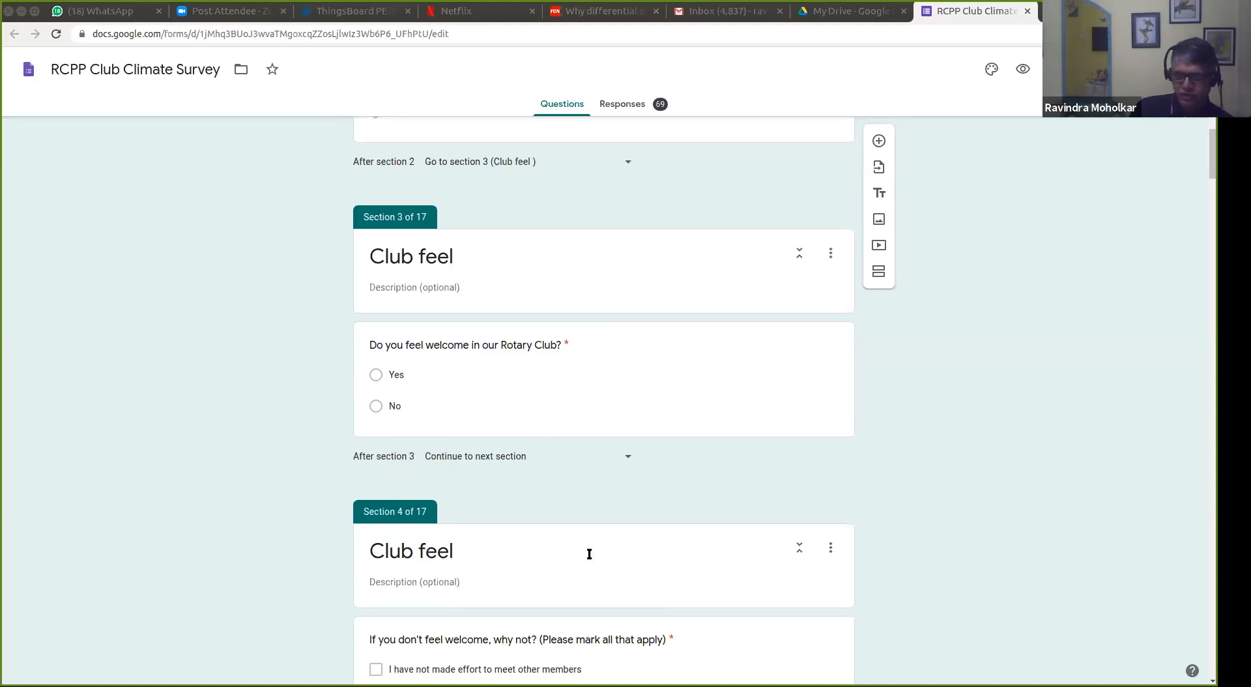
scroll(589, 550, down, 4)
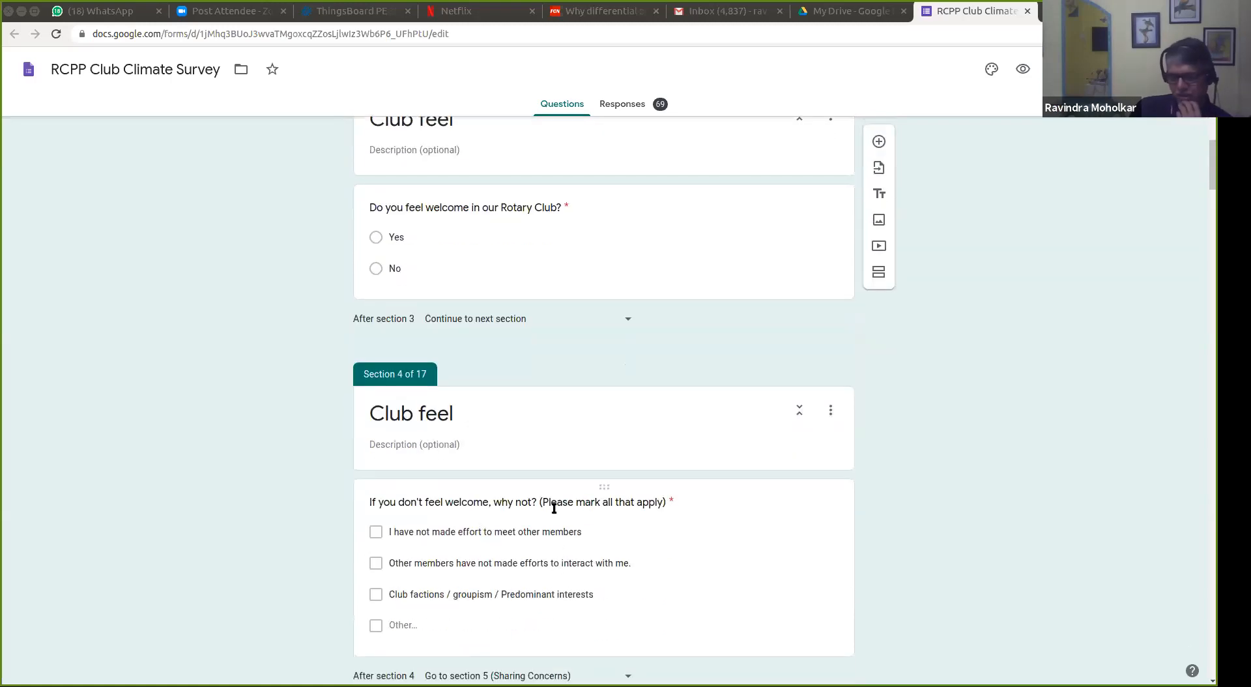
scroll(554, 508, down, 1)
scroll(554, 509, down, 3)
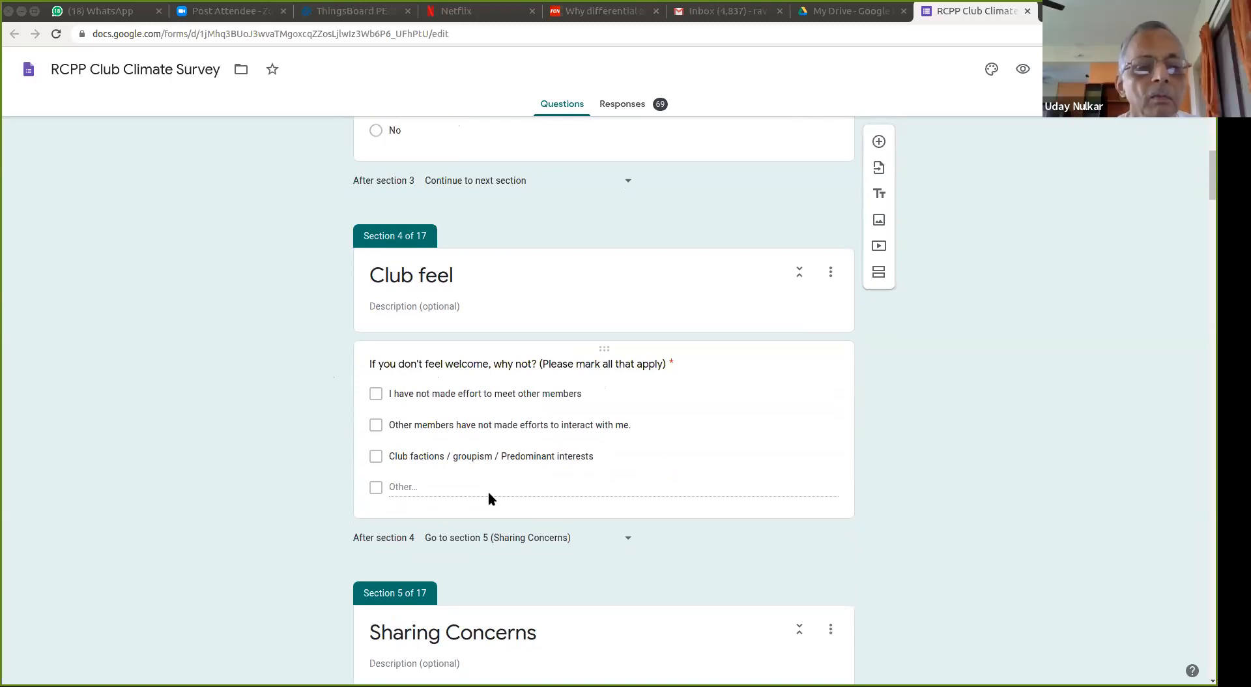
Step: Examine the Sharing Concerns and Club Activities Participation sections, with their questions and the routing set after each section
scroll(489, 493, down, 5)
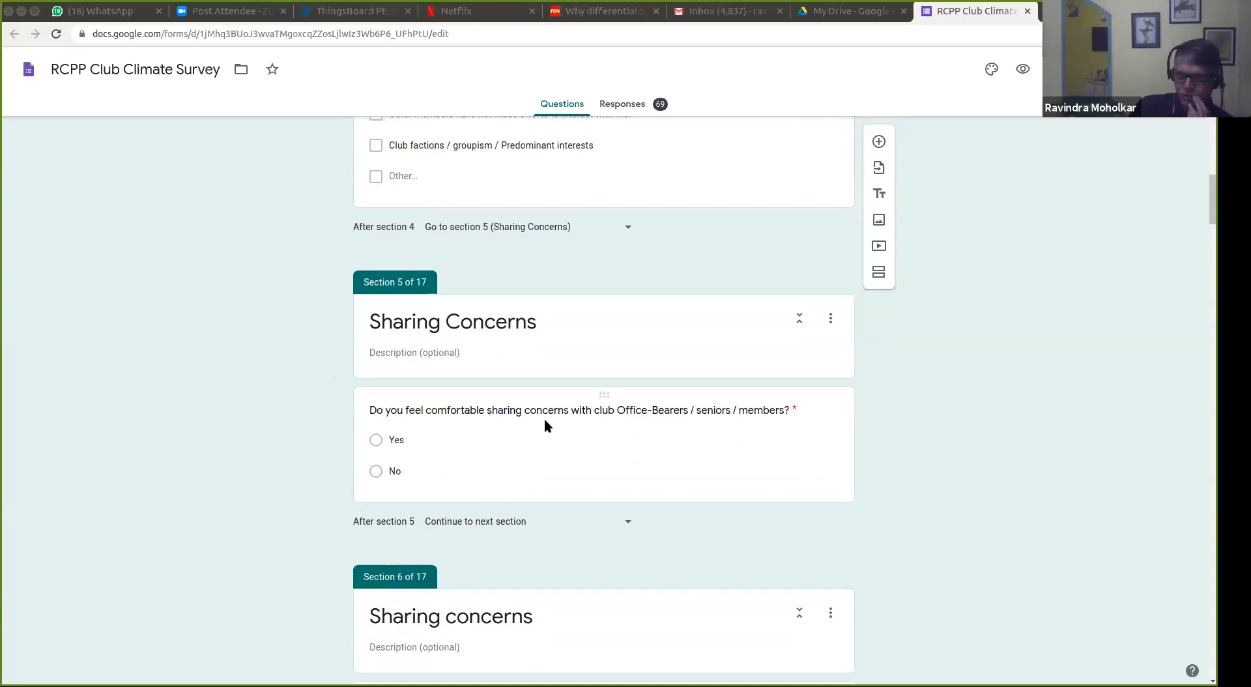
scroll(552, 469, down, 3)
scroll(553, 472, down, 2)
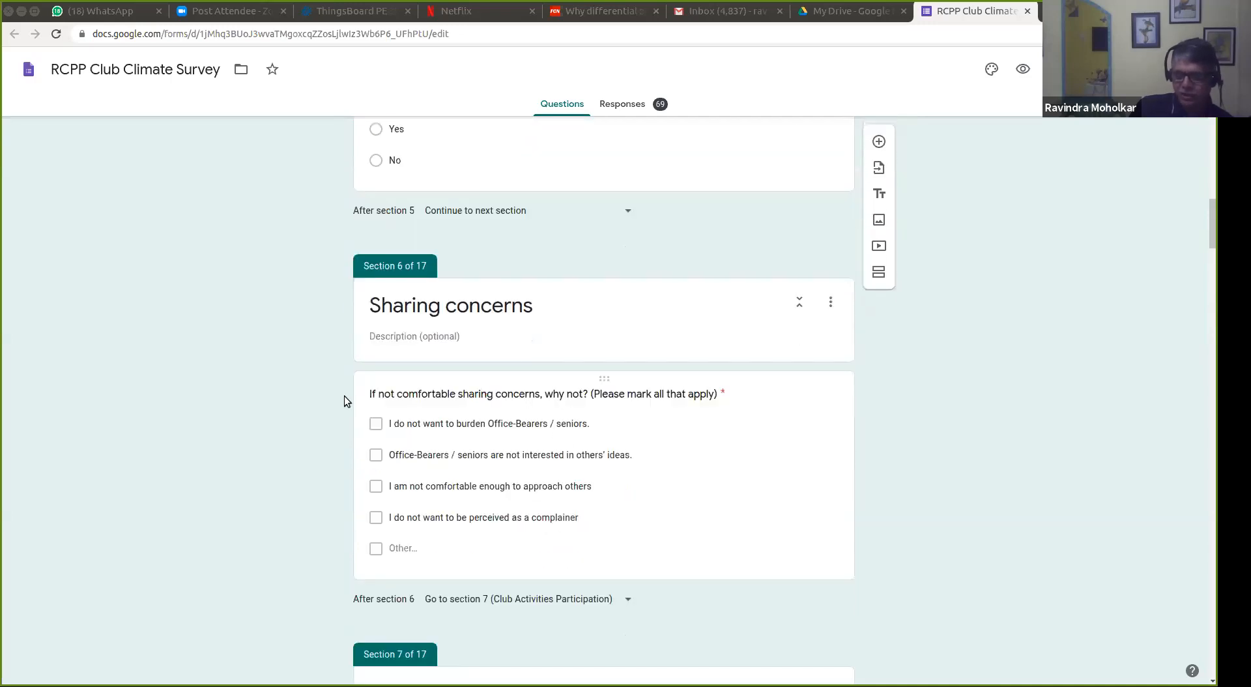
scroll(556, 468, down, 3)
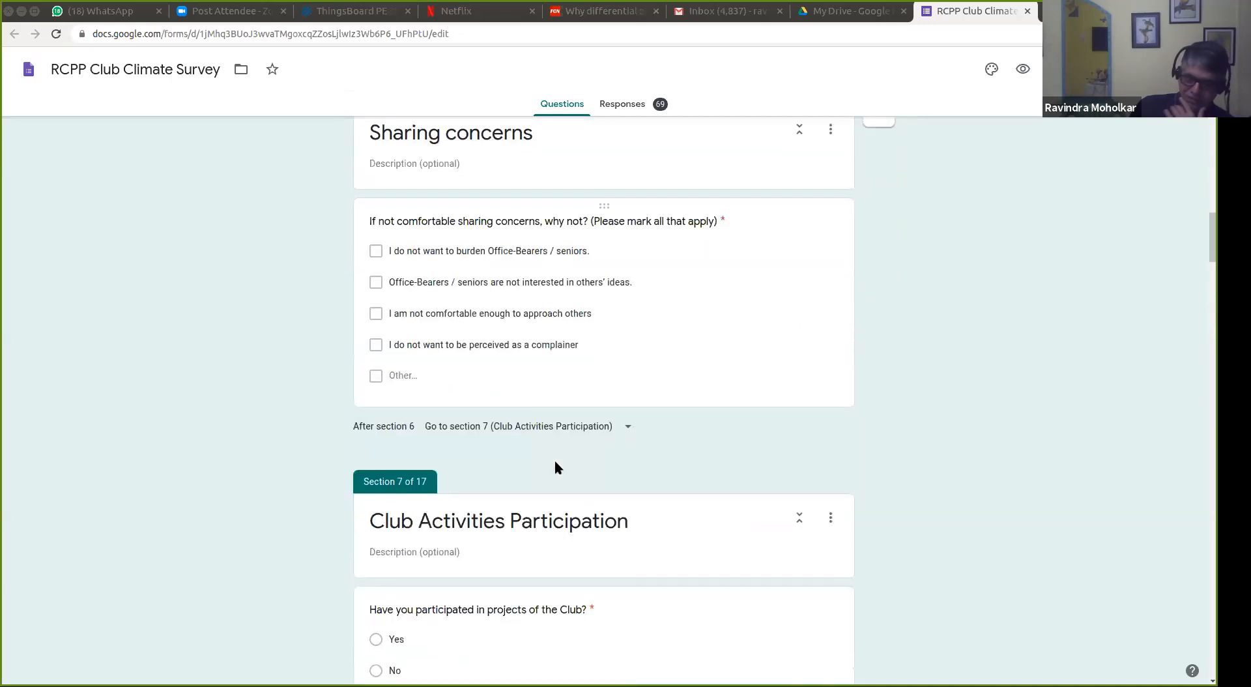
scroll(553, 464, down, 5)
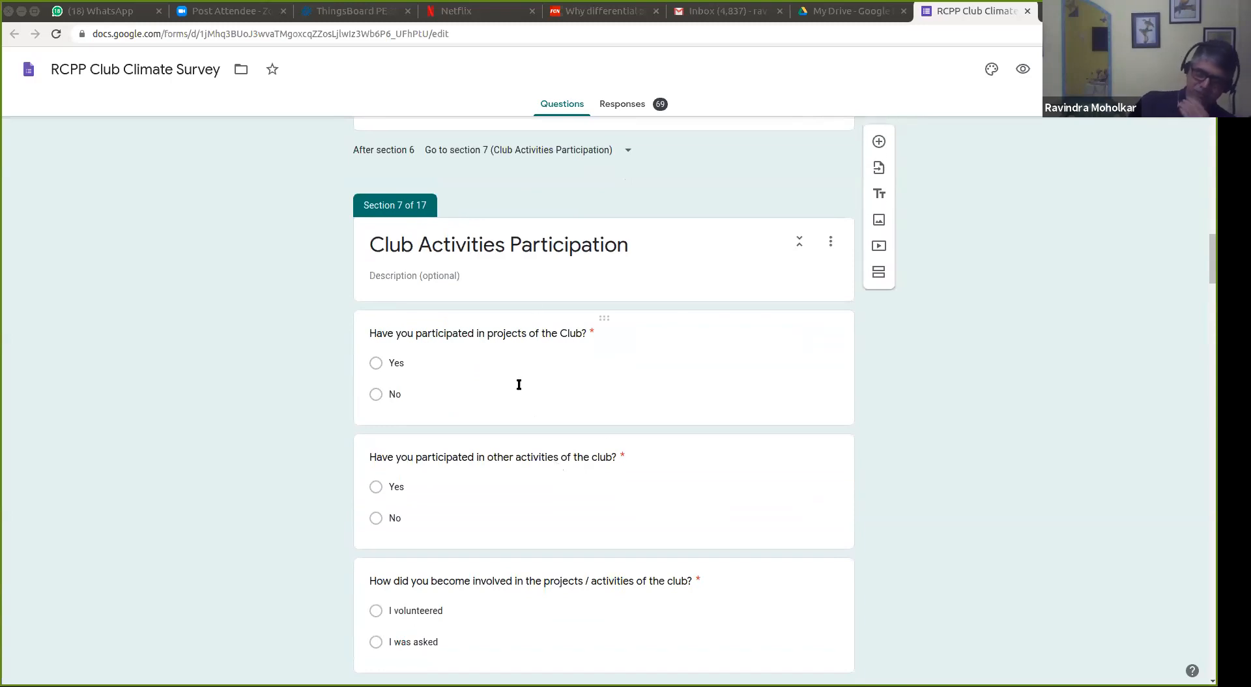
scroll(549, 339, down, 1)
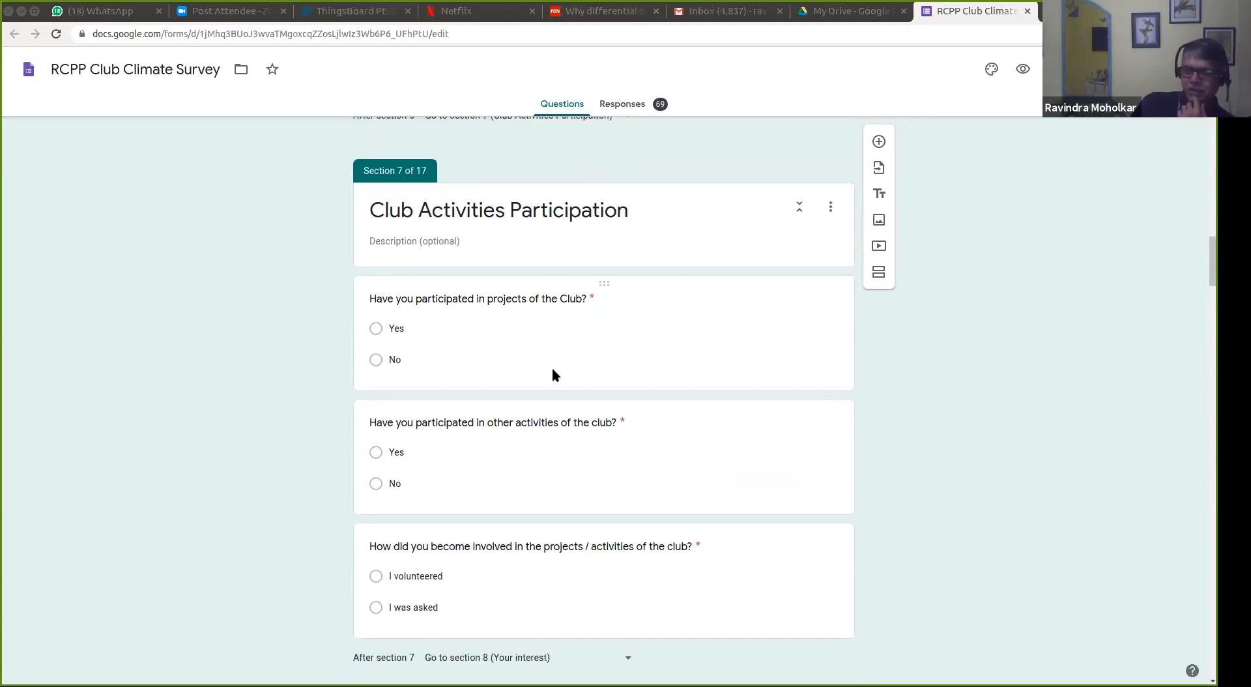
scroll(553, 369, down, 5)
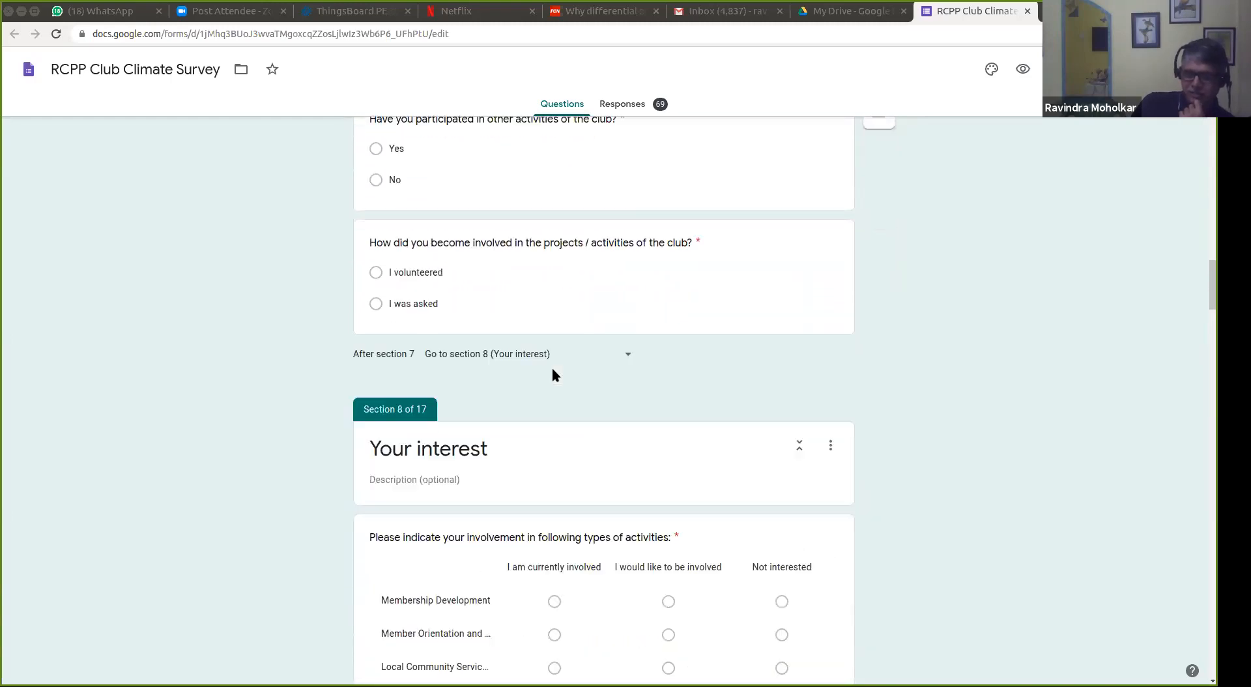
Step: Examine the activity involvement grid in the Your interest section and the two Satisfaction Level sections with the reasons for dissatisfaction
scroll(553, 369, down, 5)
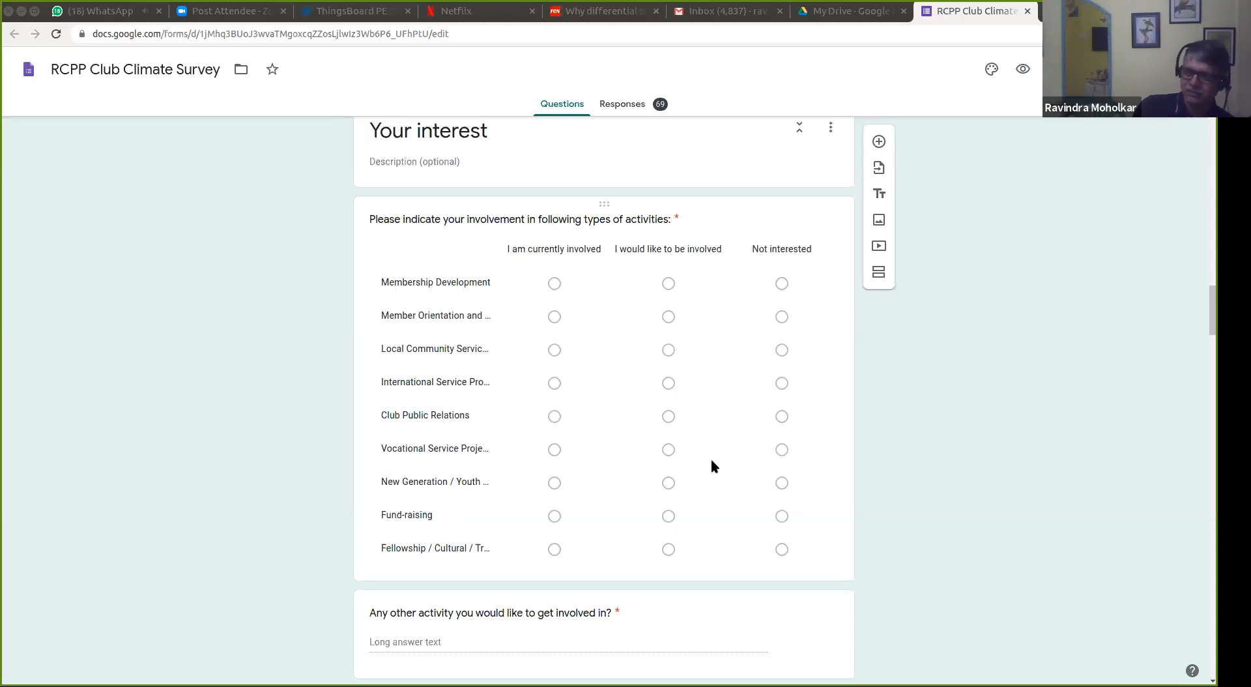
scroll(711, 466, down, 2)
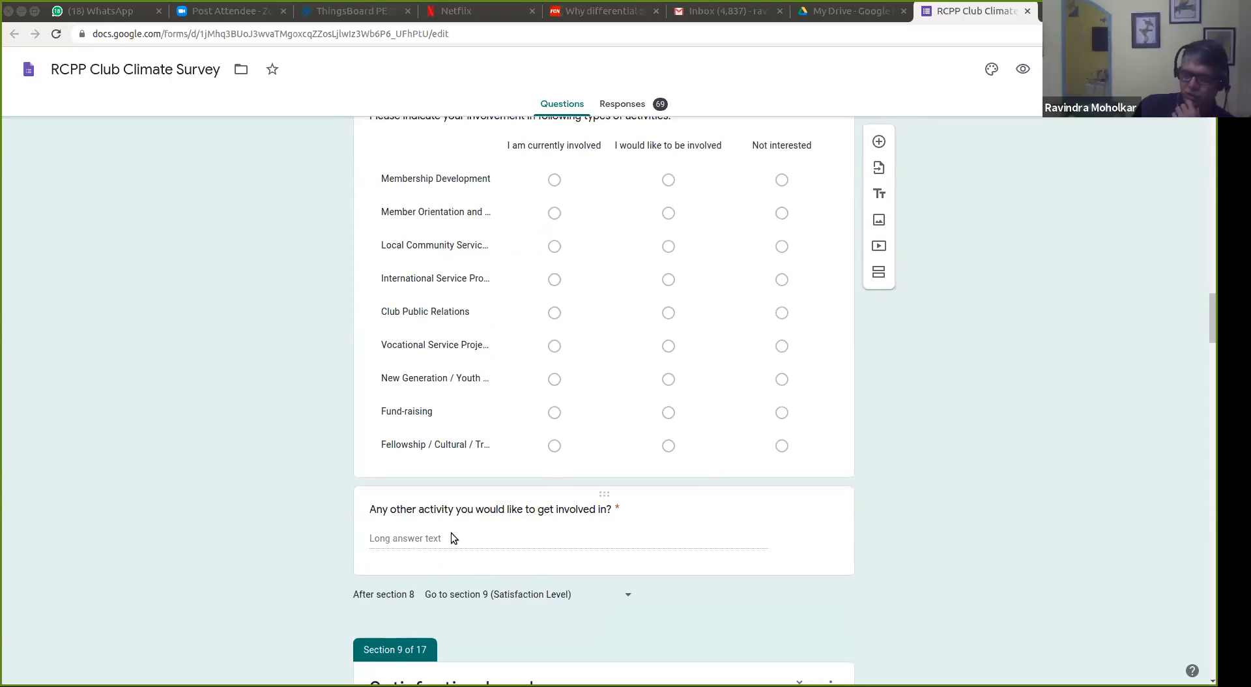
scroll(452, 533, down, 1)
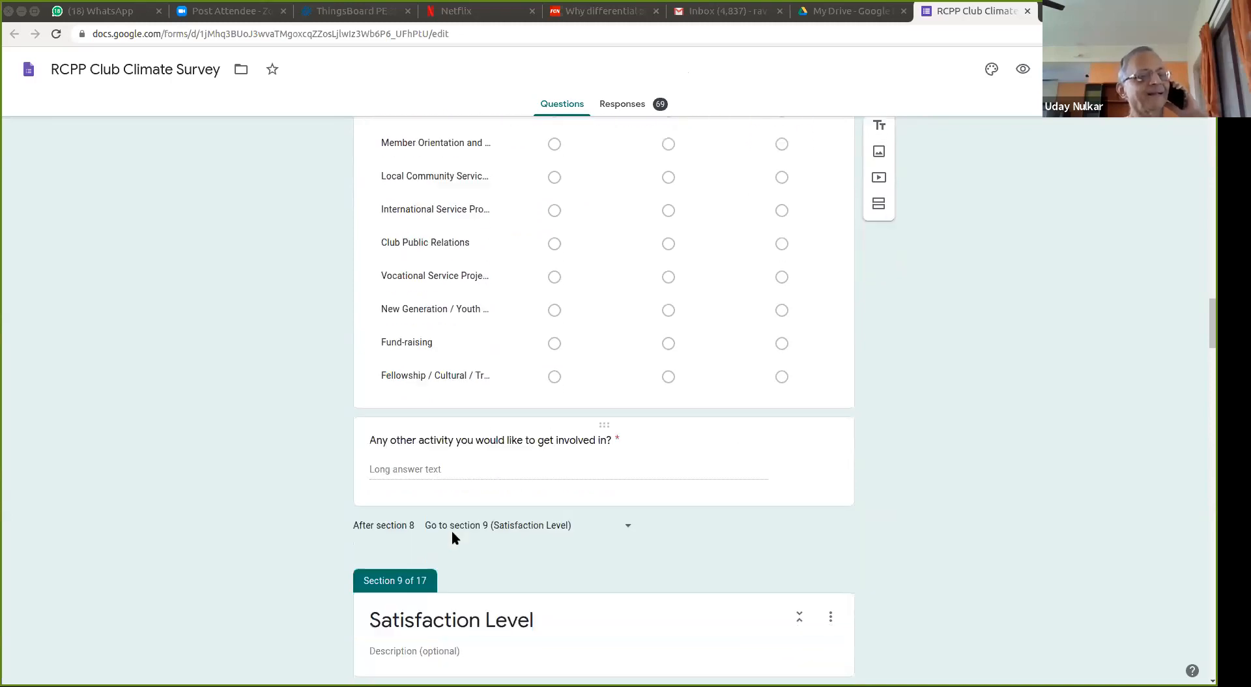
scroll(451, 530, down, 1)
scroll(452, 530, down, 3)
scroll(451, 530, up, 4)
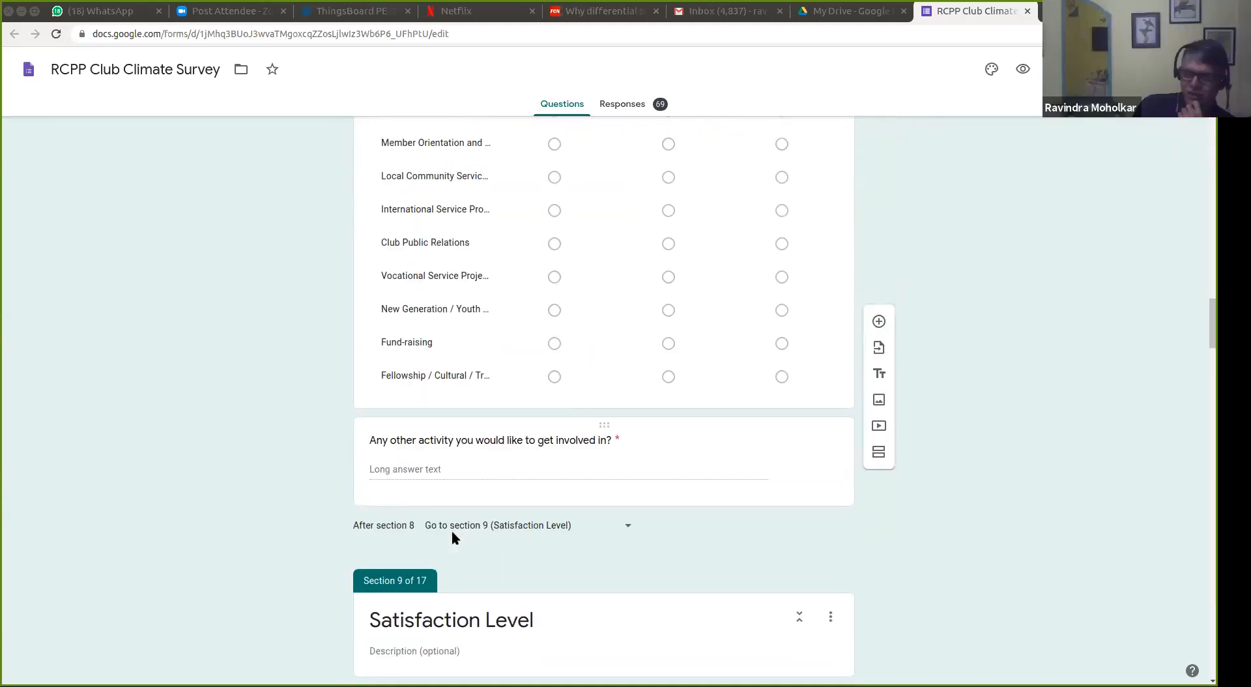
scroll(444, 437, up, 4)
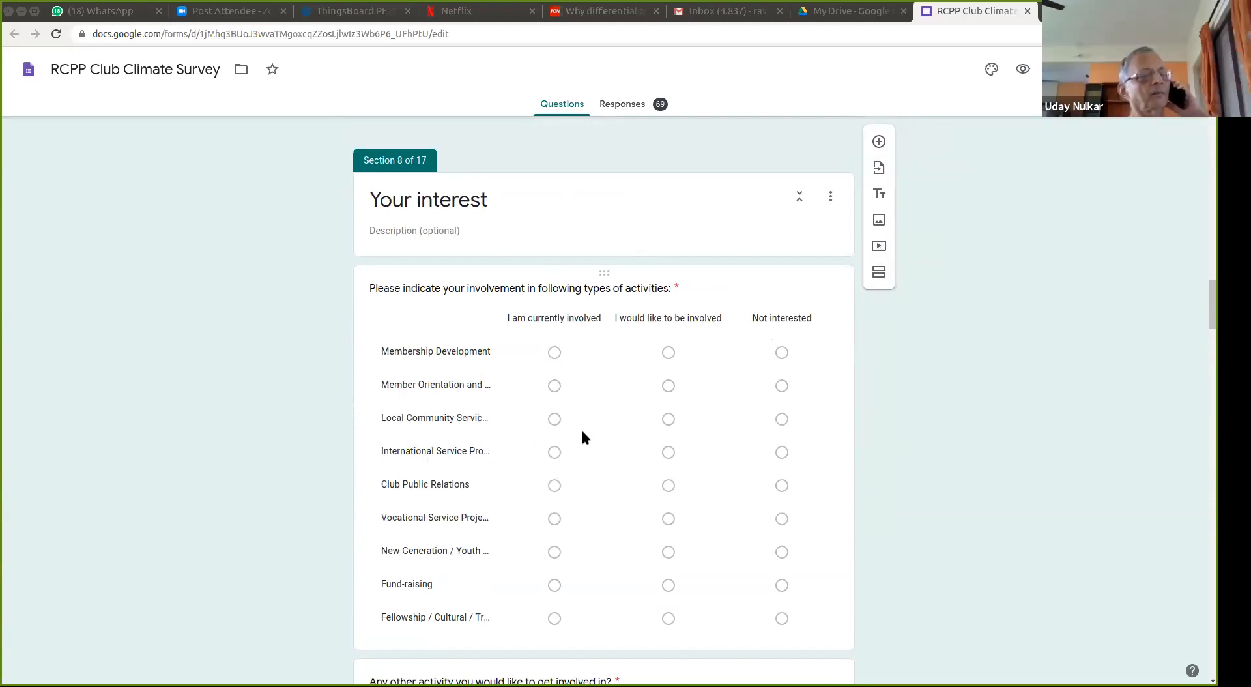
scroll(582, 435, down, 7)
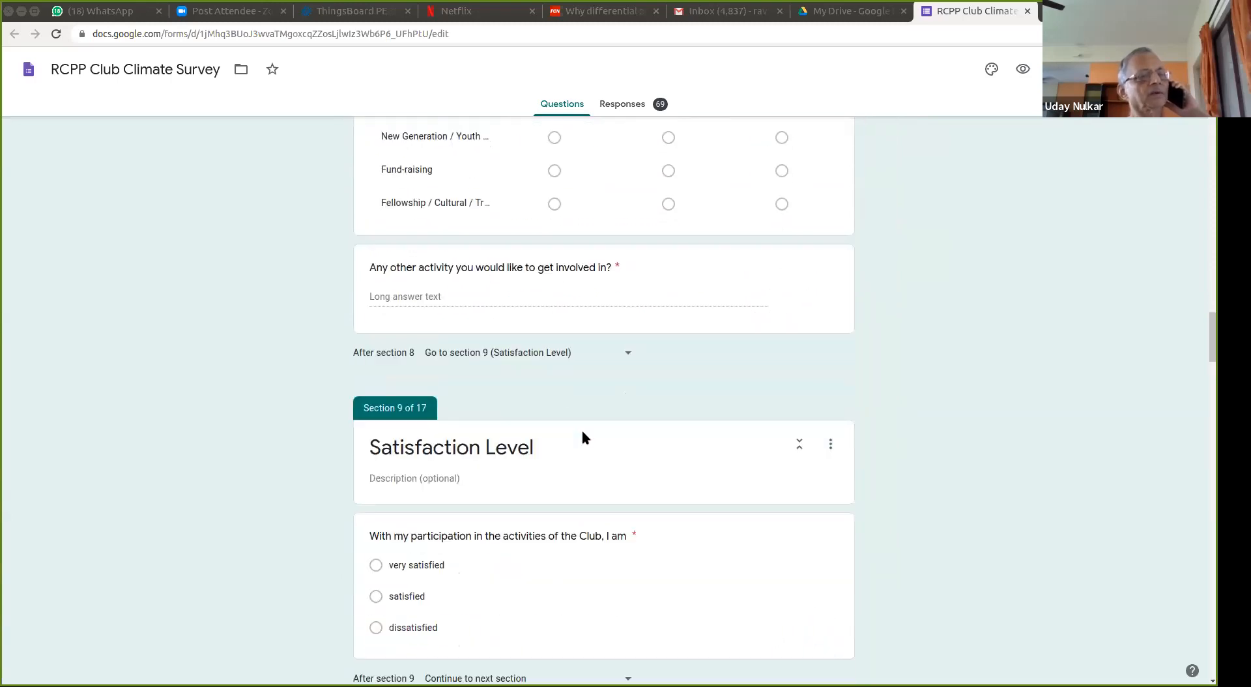
scroll(581, 435, down, 3)
scroll(581, 435, down, 1)
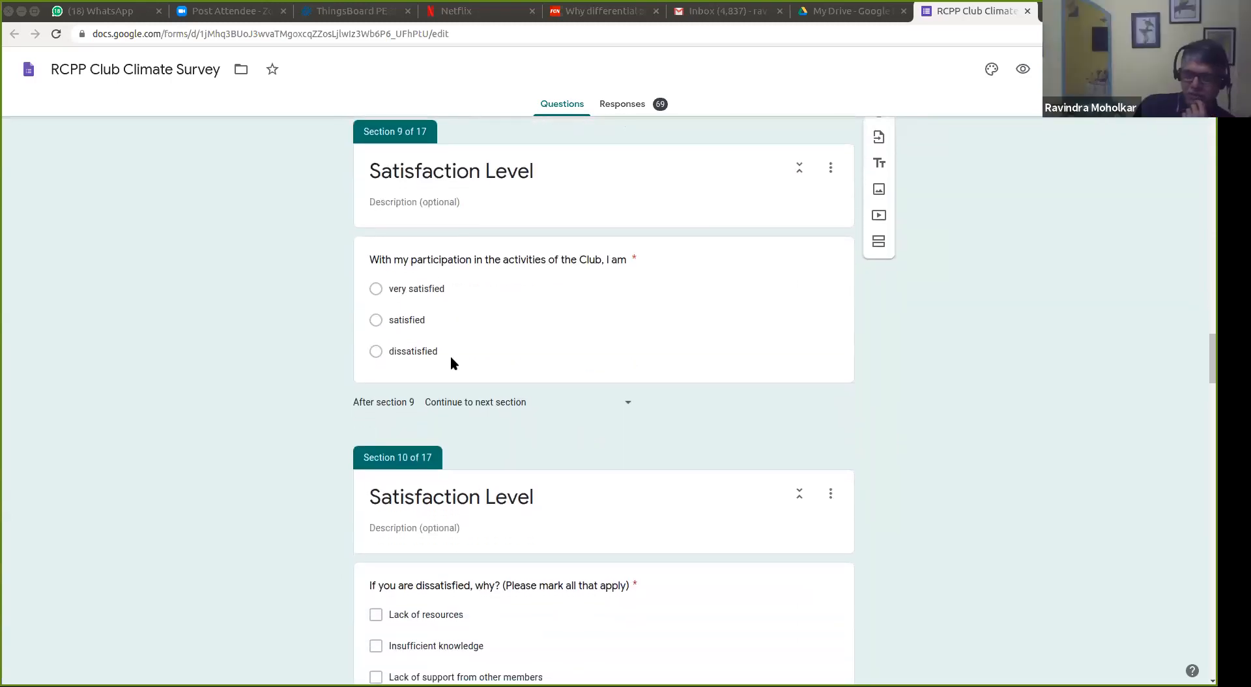
scroll(502, 441, down, 3)
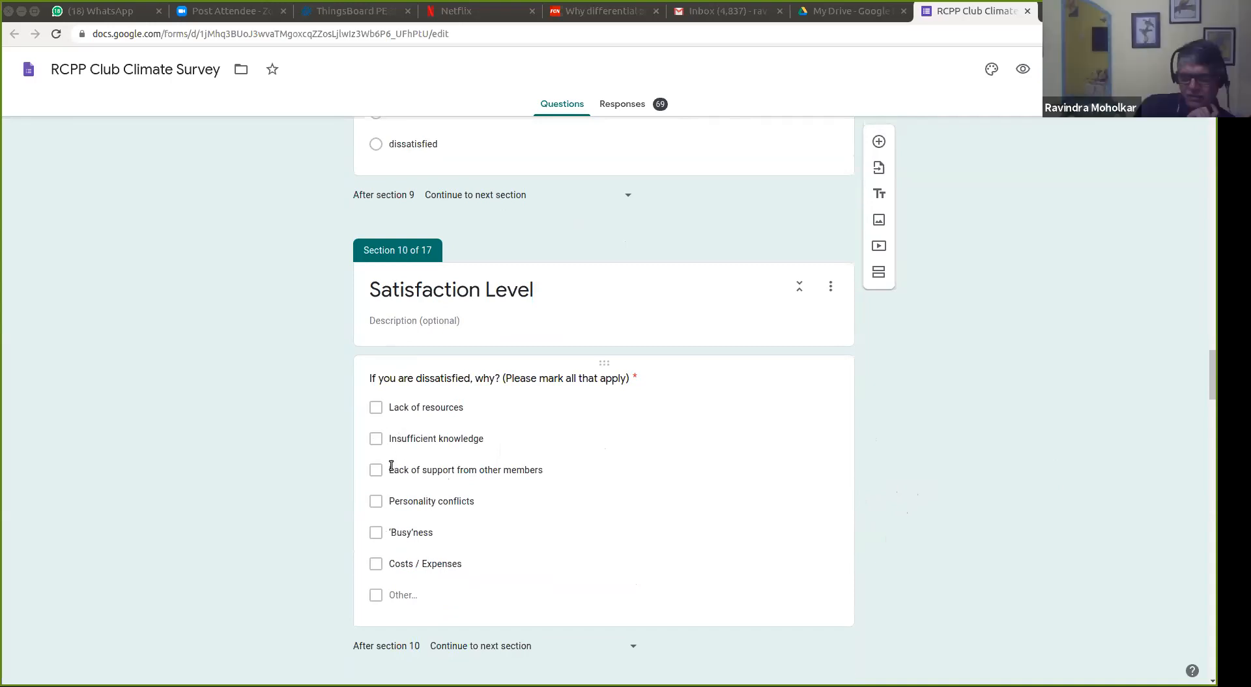
scroll(608, 457, down, 7)
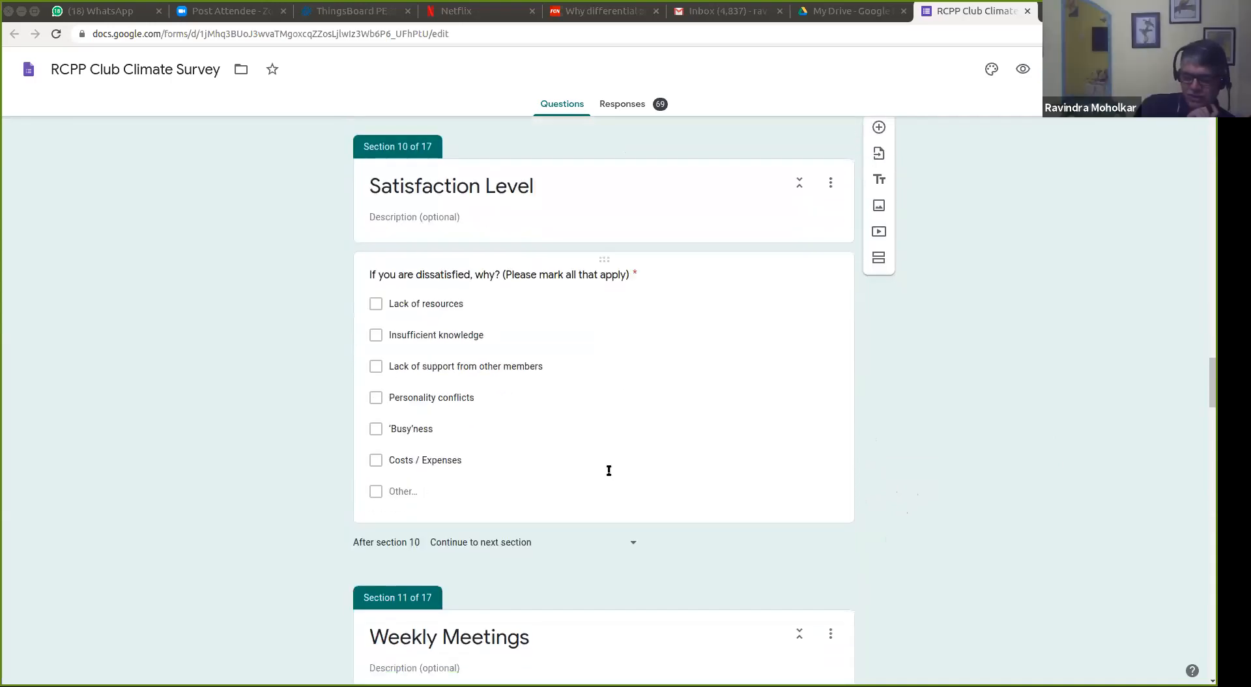
Step: Examine the questions in the Weekly Meetings, Meeting Venue and Improvement Suggestions sections of the survey
scroll(608, 470, down, 3)
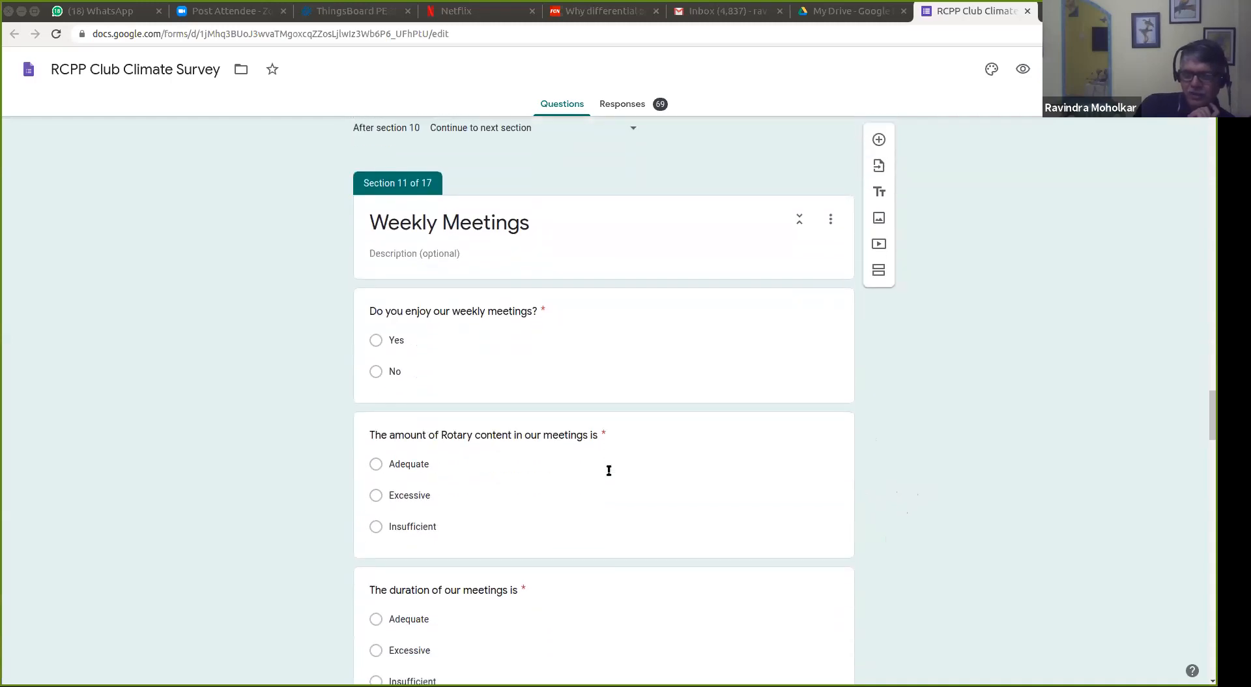
scroll(608, 470, down, 2)
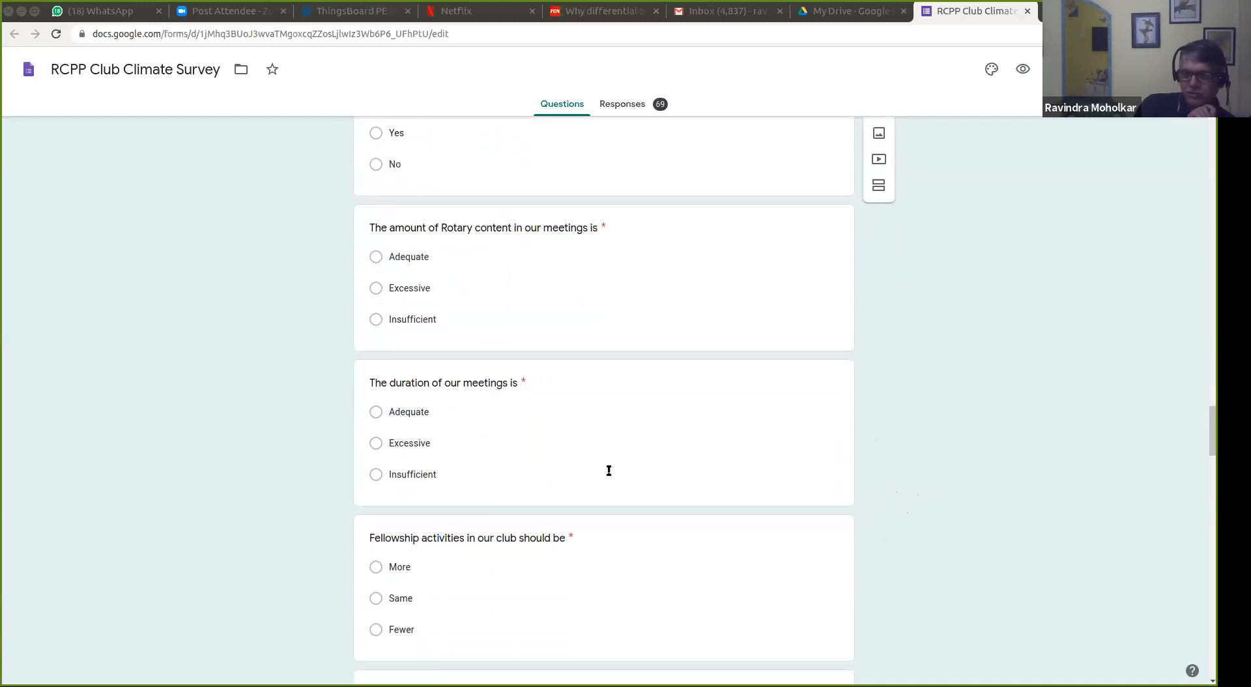
scroll(533, 371, down, 9)
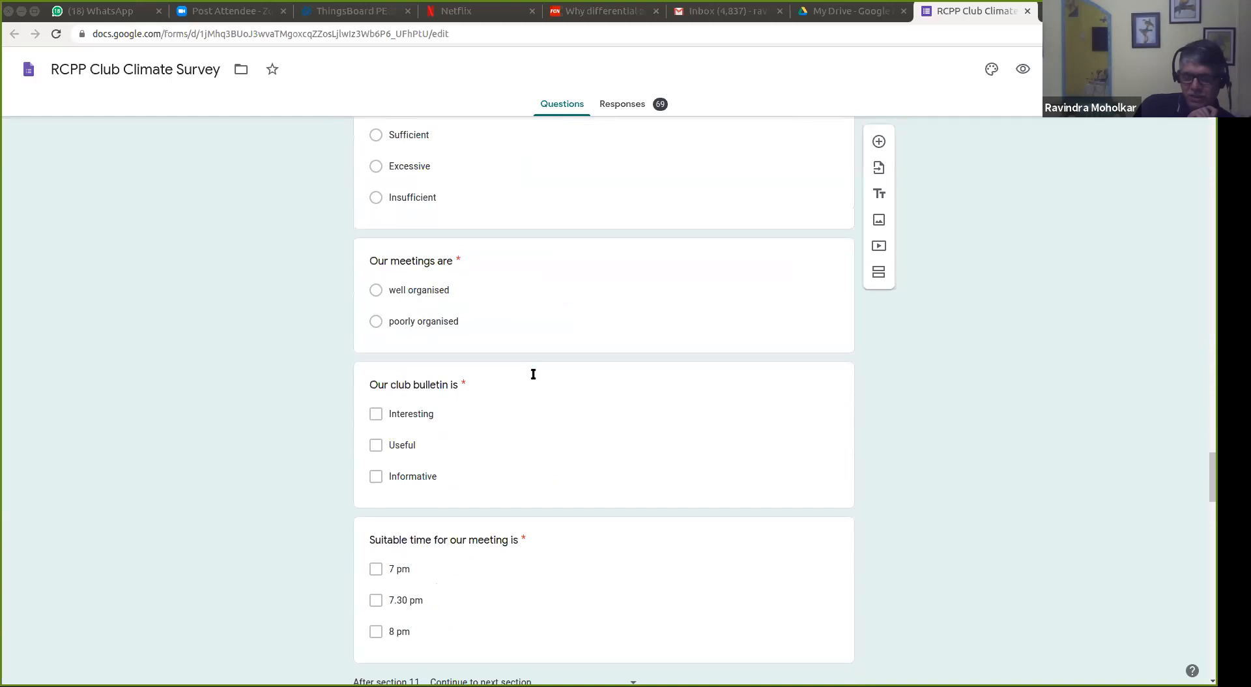
scroll(476, 279, up, 3)
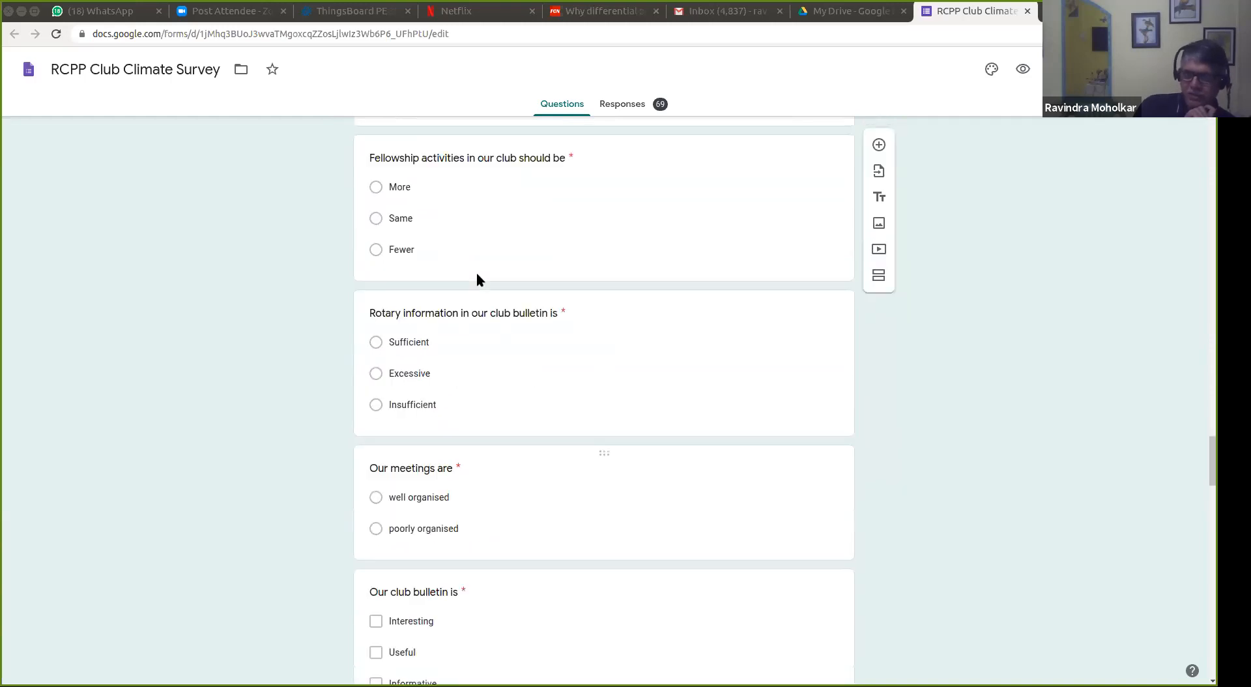
scroll(592, 346, down, 4)
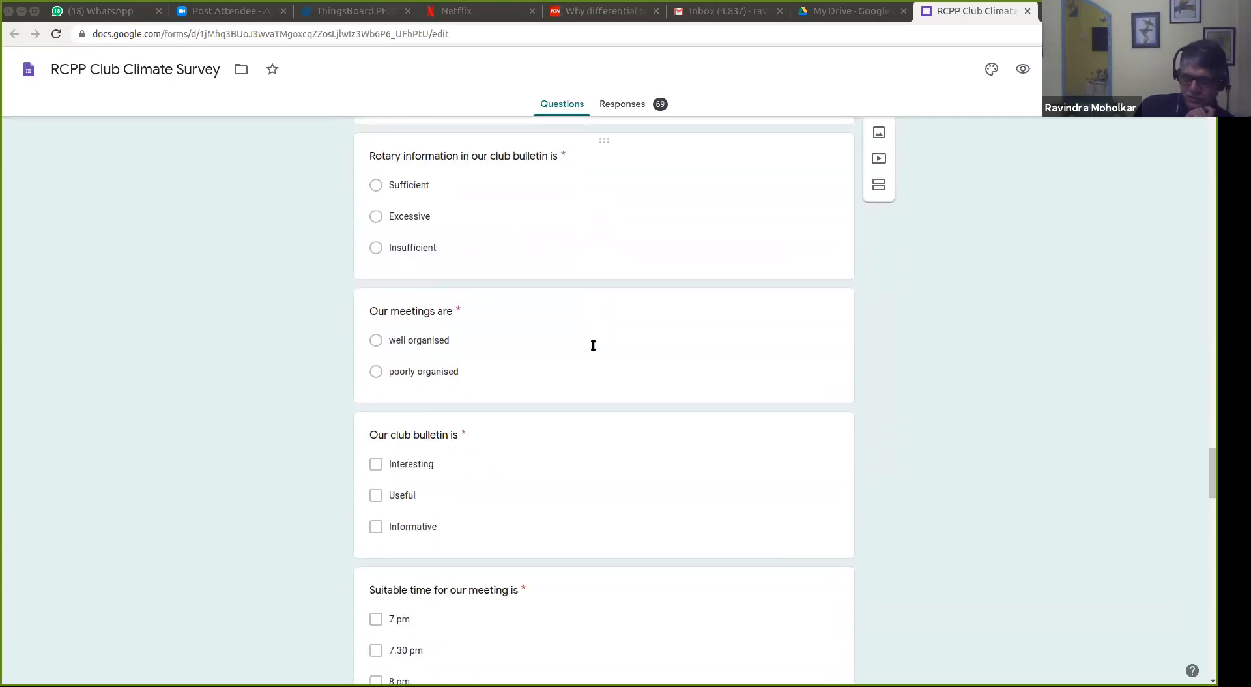
scroll(592, 345, down, 6)
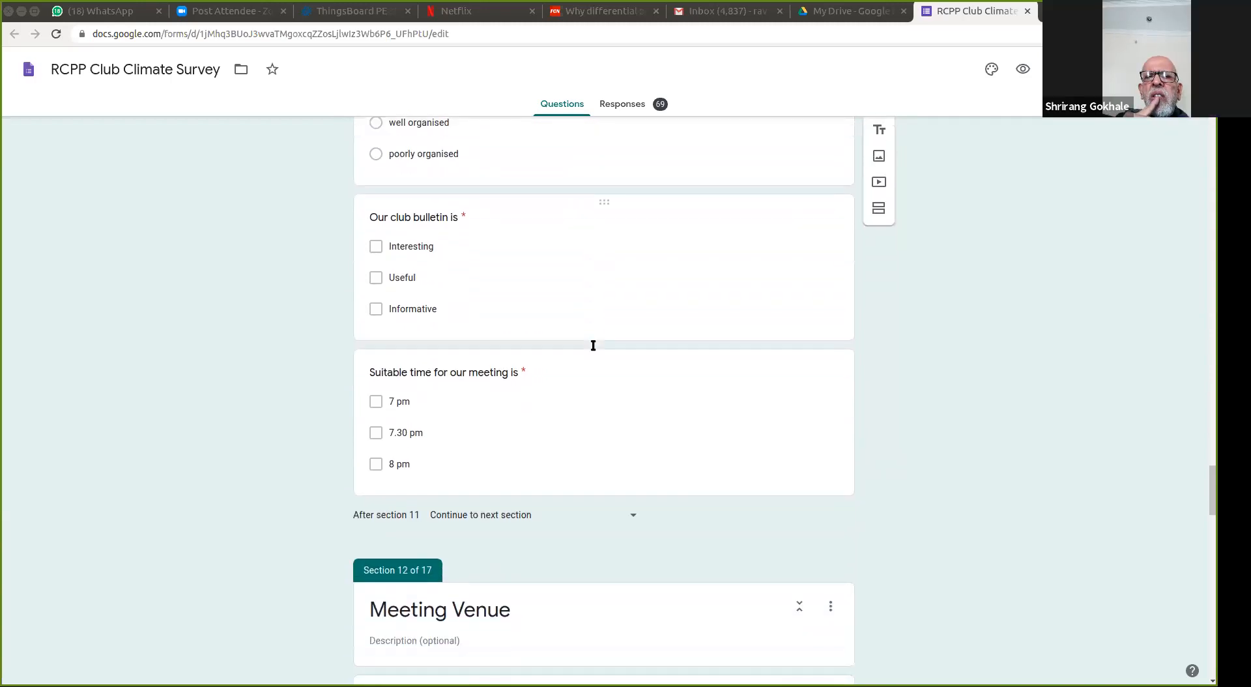
scroll(592, 345, down, 5)
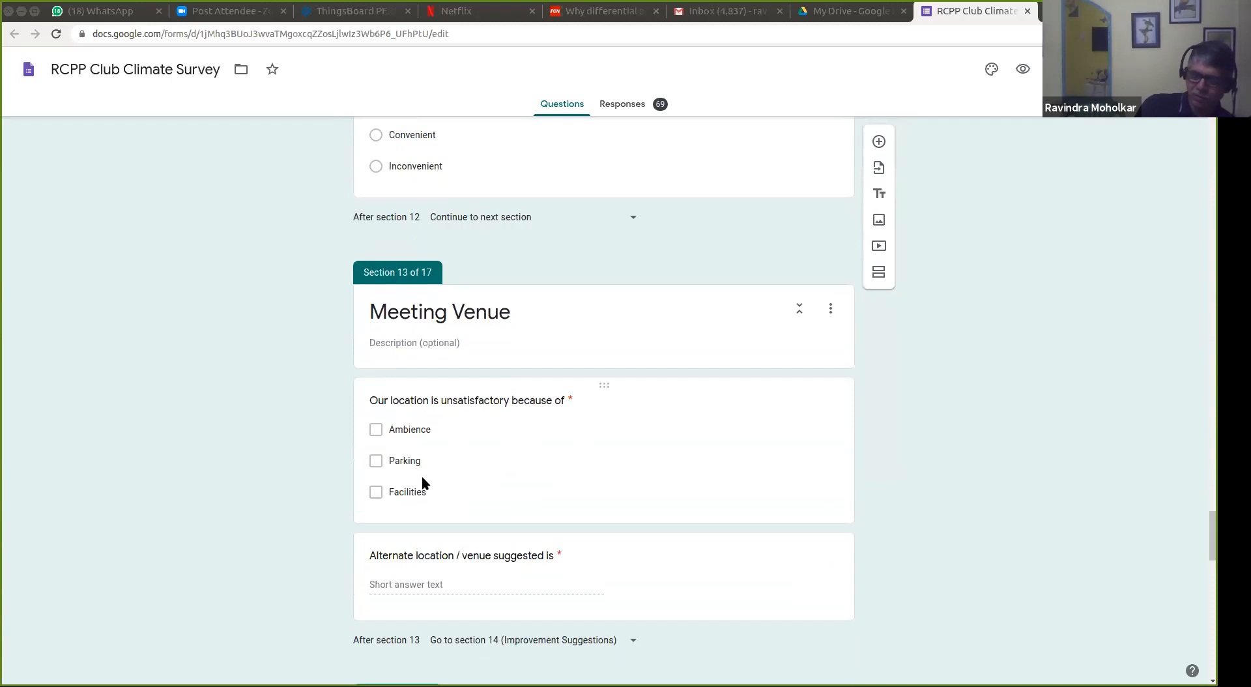
scroll(422, 479, down, 3)
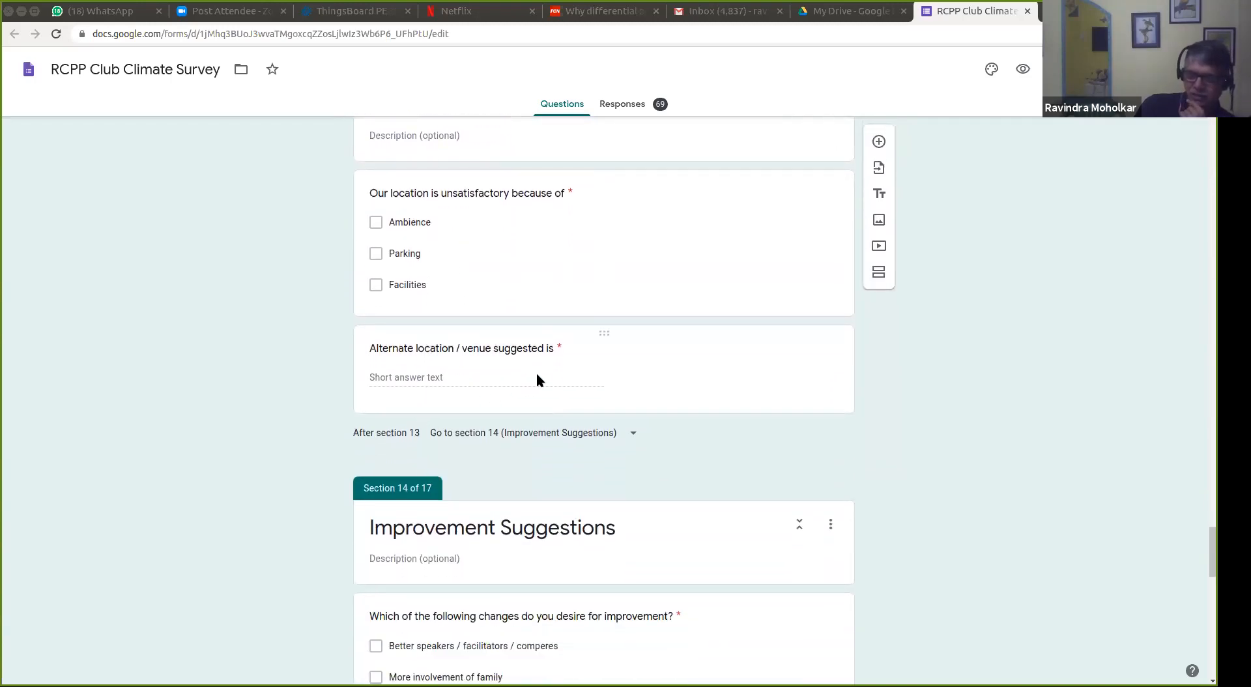
scroll(537, 375, down, 5)
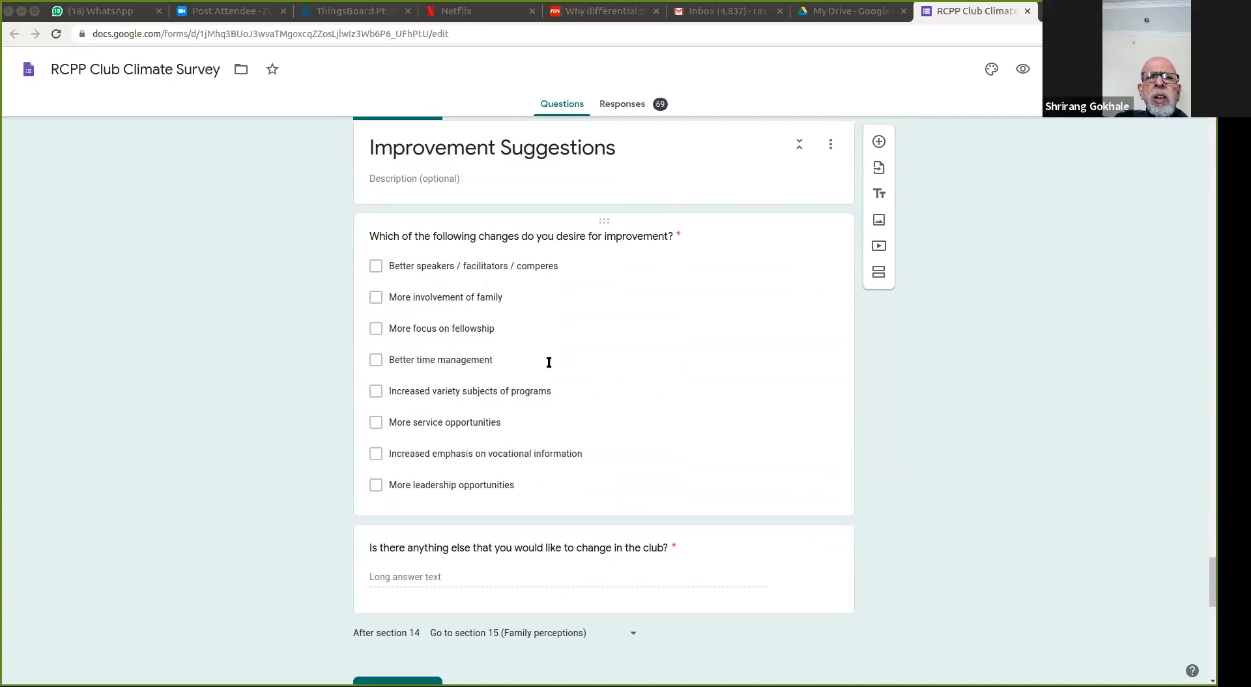
Step: Examine the Family perceptions, Purpose and More suggestions sections at the end of the survey, including the routing between them
scroll(564, 433, down, 5)
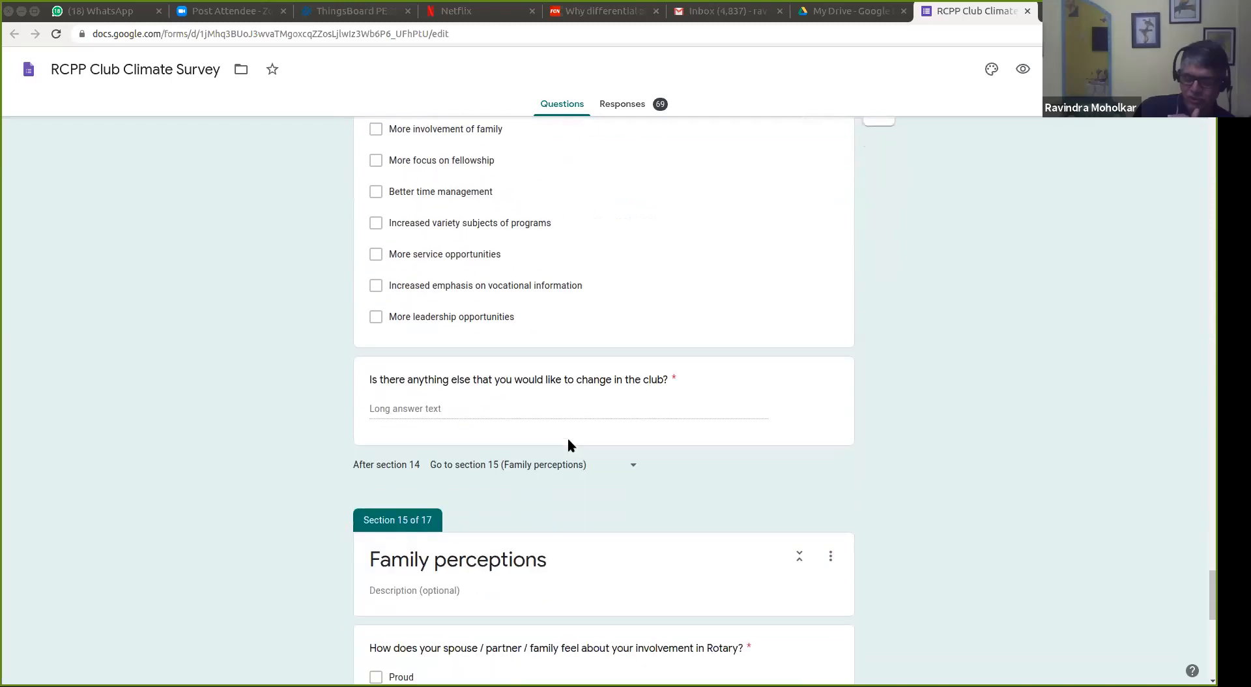
scroll(524, 417, down, 20)
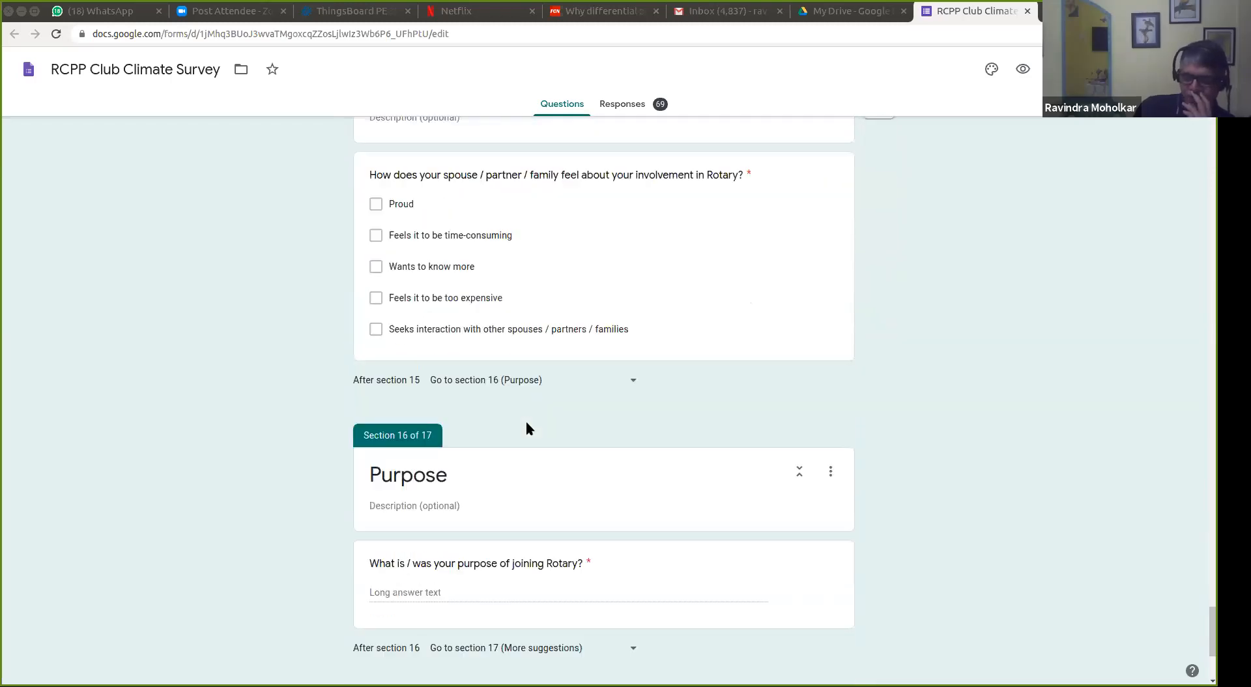
scroll(526, 426, down, 1)
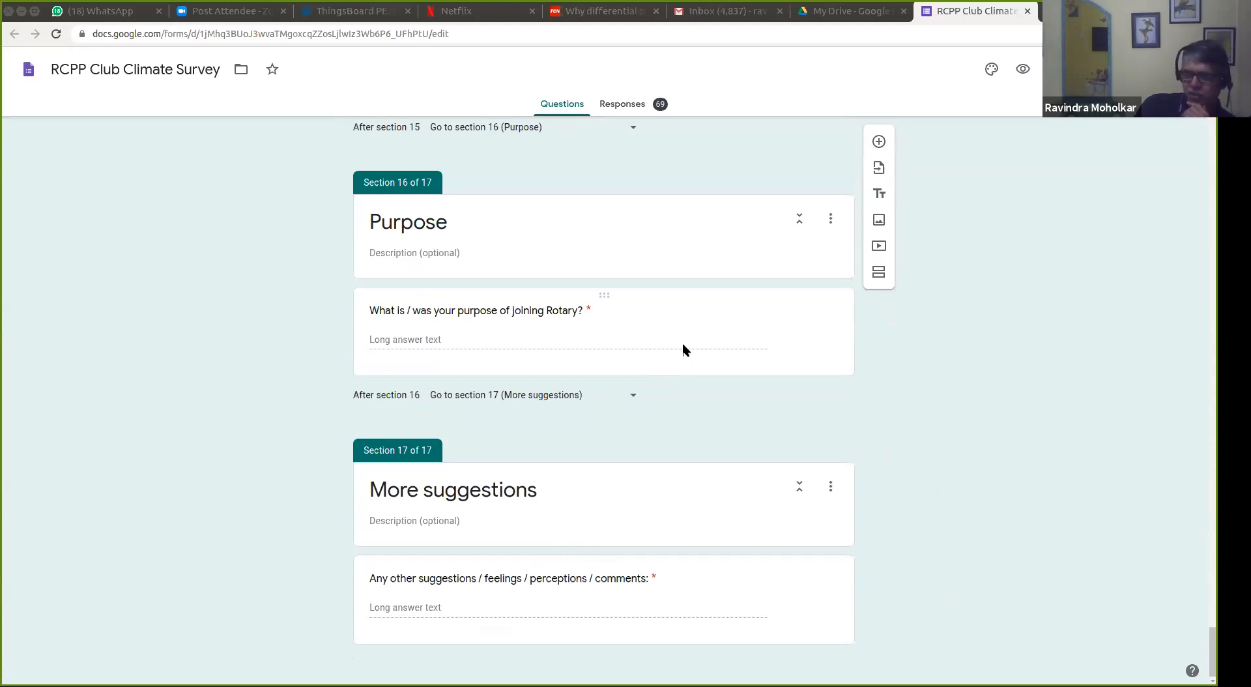
scroll(682, 343, up, 1)
scroll(682, 341, down, 1)
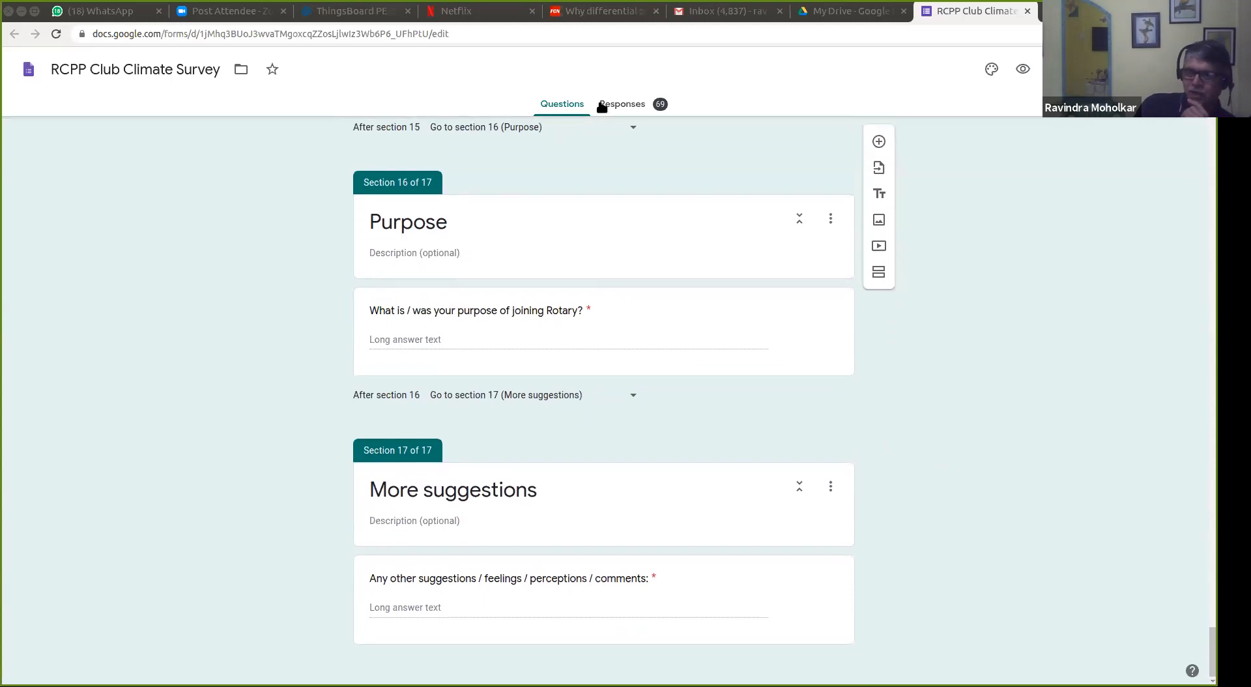
Step: Open the summary of the survey's responses and look through the full list of answers to the Your name question
click(624, 101)
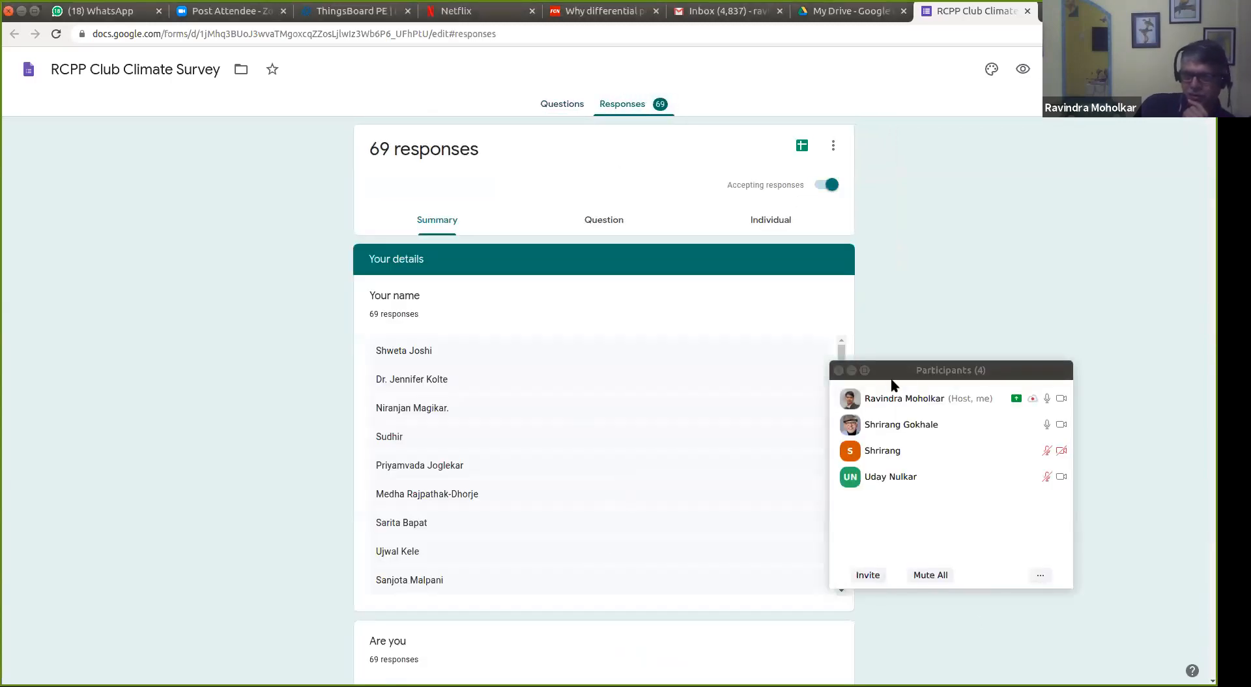
drag(921, 370, 1029, 470)
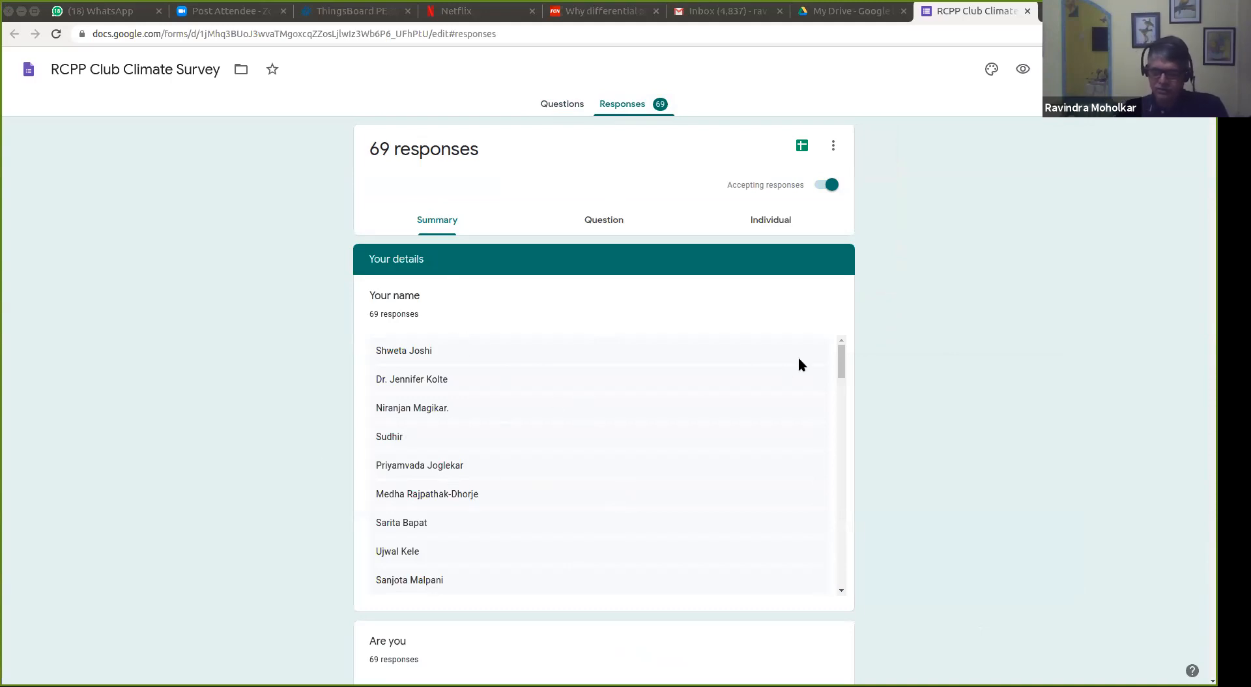
drag(839, 351, 822, 552)
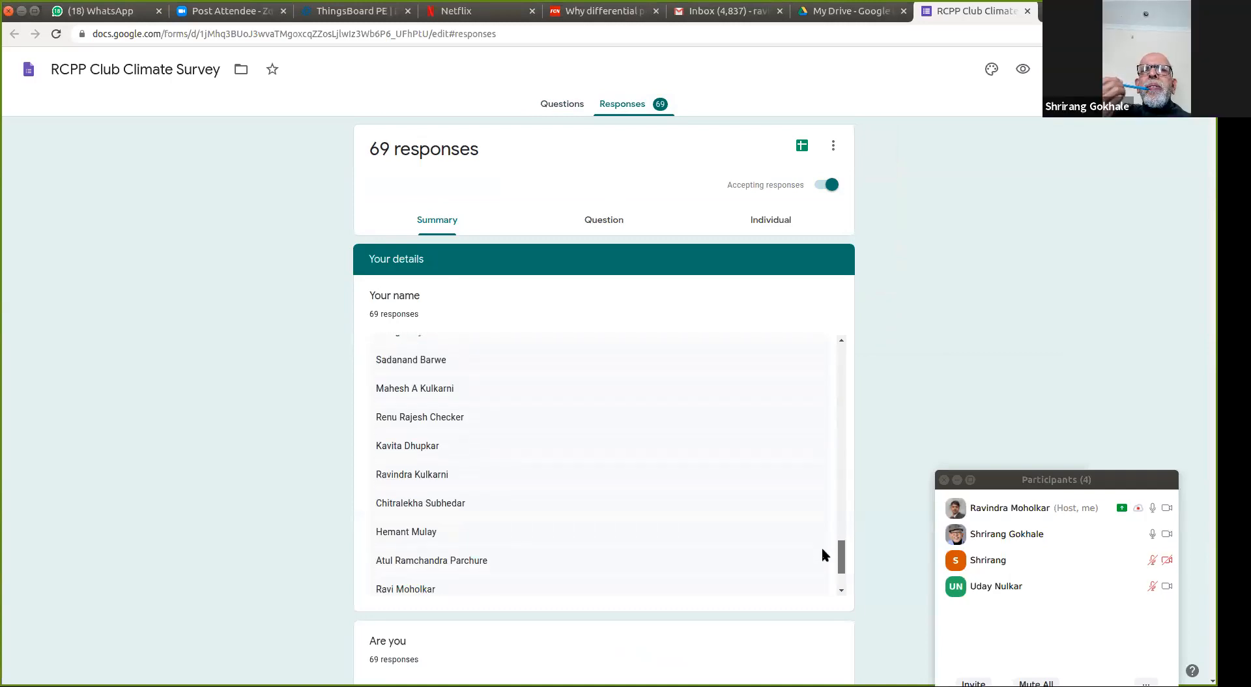
scroll(734, 454, down, 2)
scroll(883, 501, down, 4)
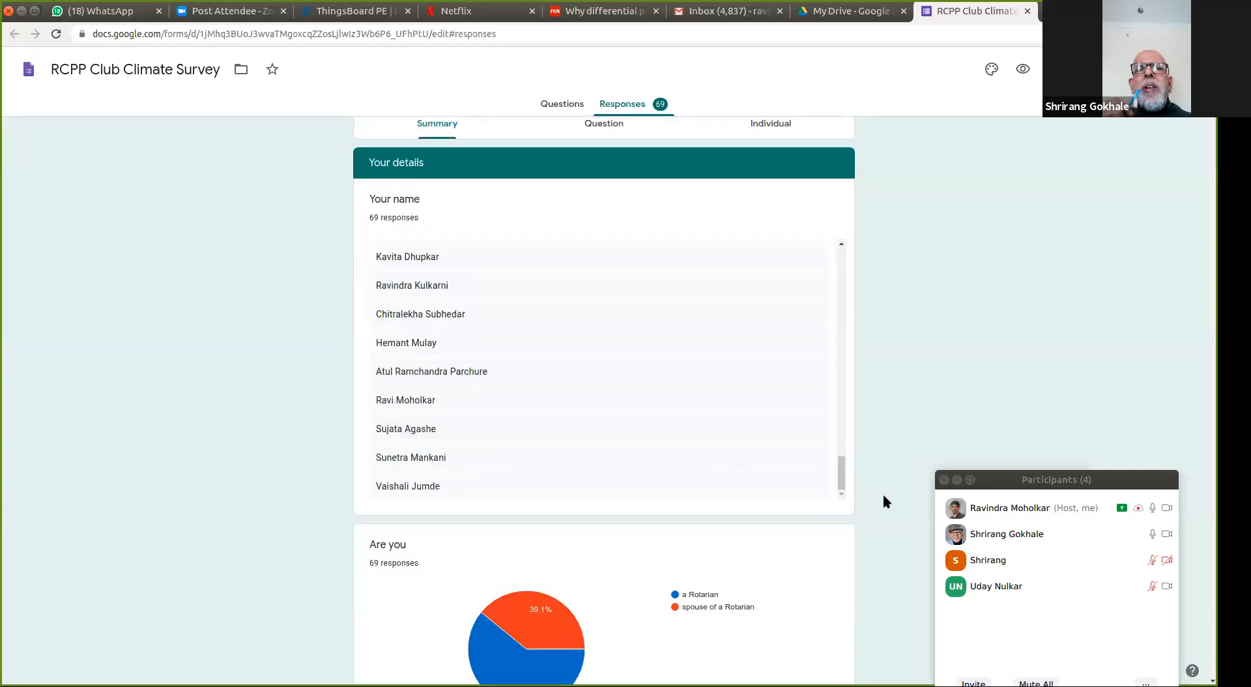
Step: Examine the response charts for the Rotarian-or-spouse question and the two Club feel questions, including the individual slice and bar counts
scroll(885, 501, down, 2)
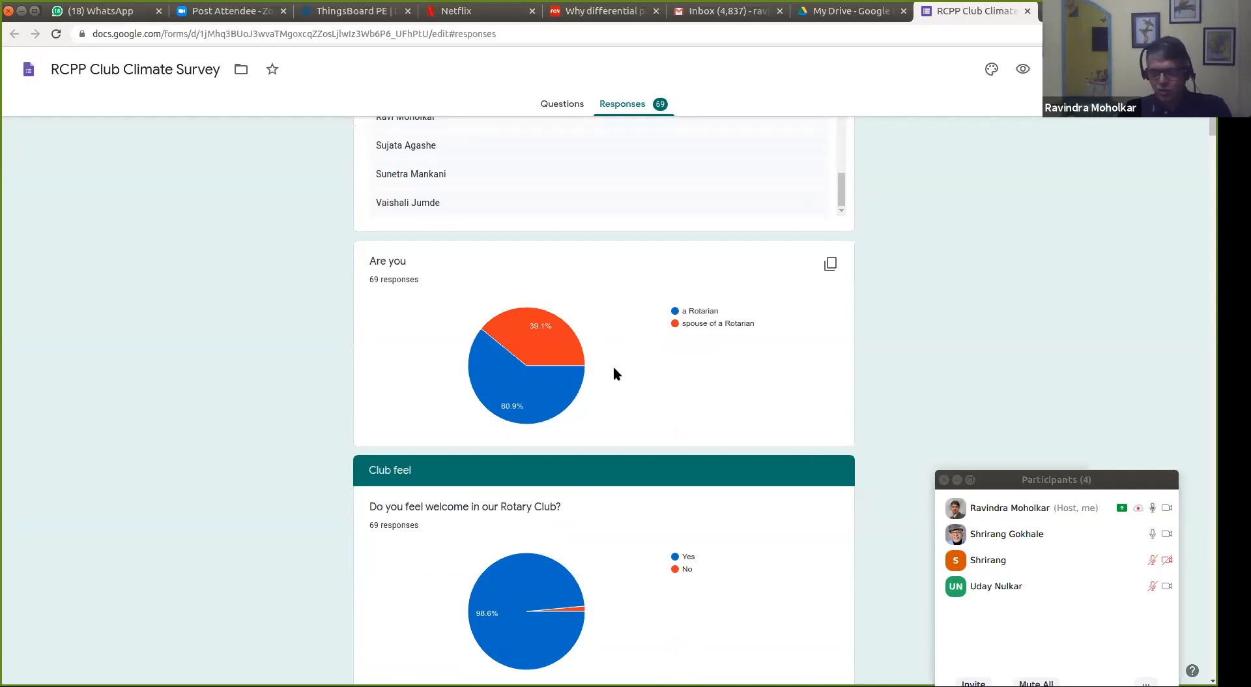
mouse_move(503, 407)
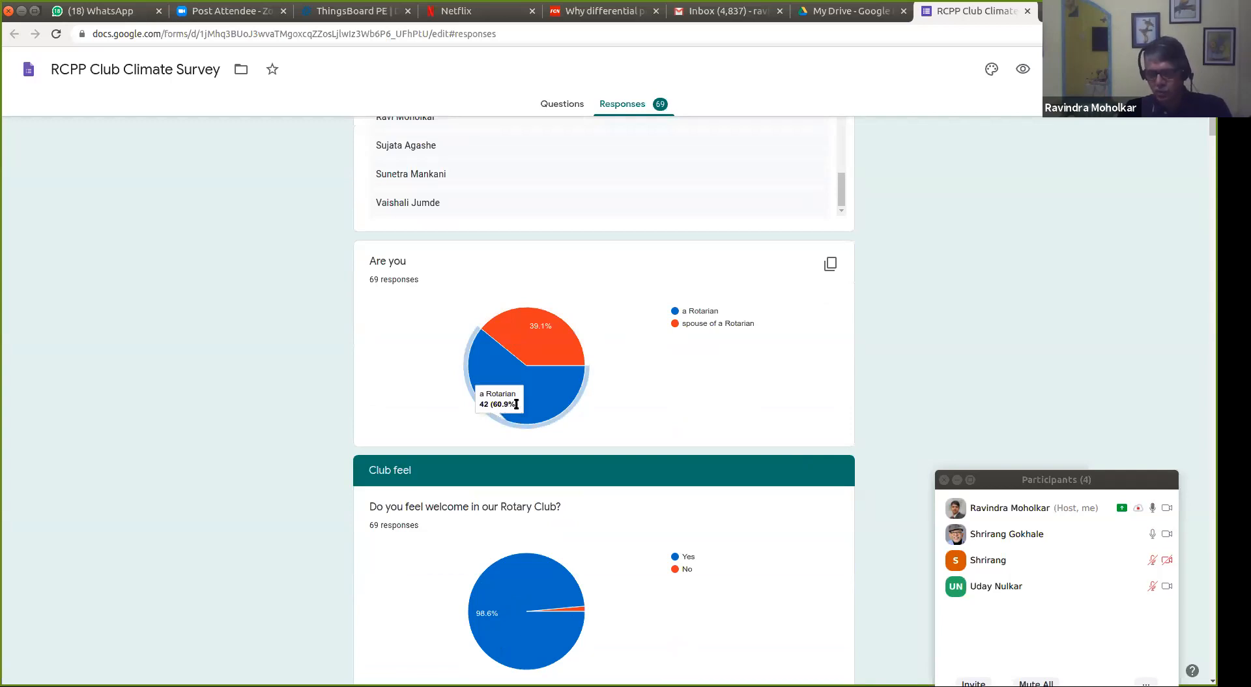
mouse_move(536, 351)
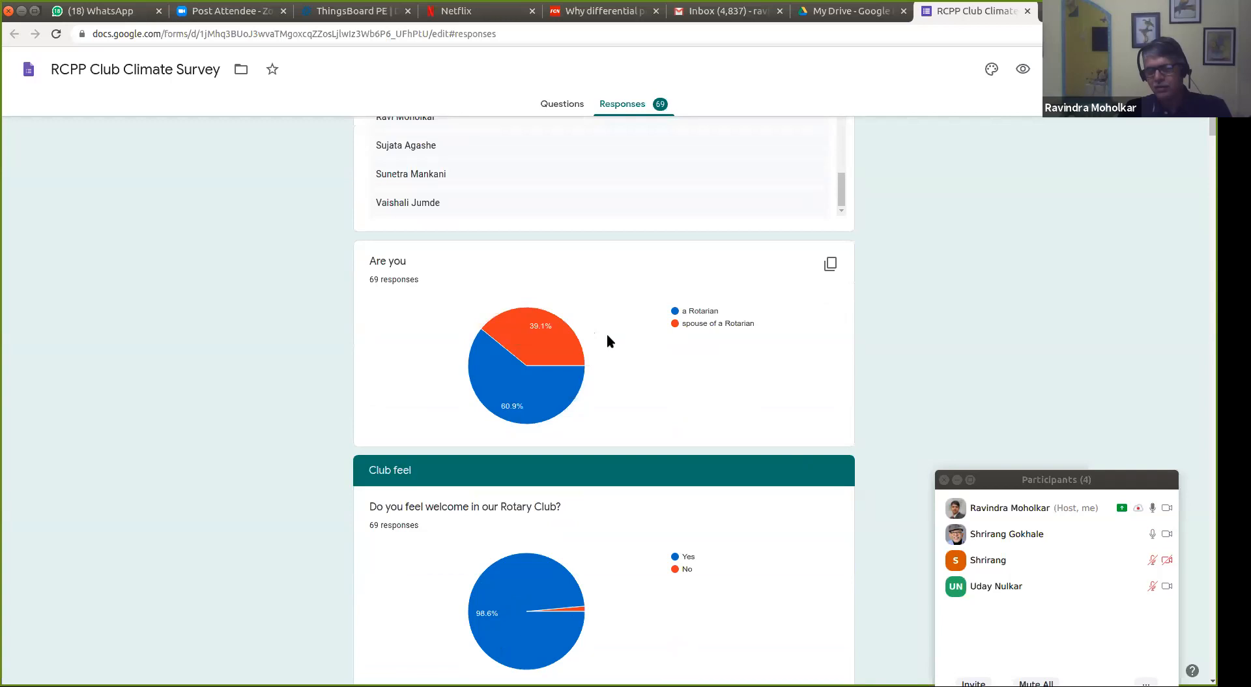
scroll(634, 379, down, 3)
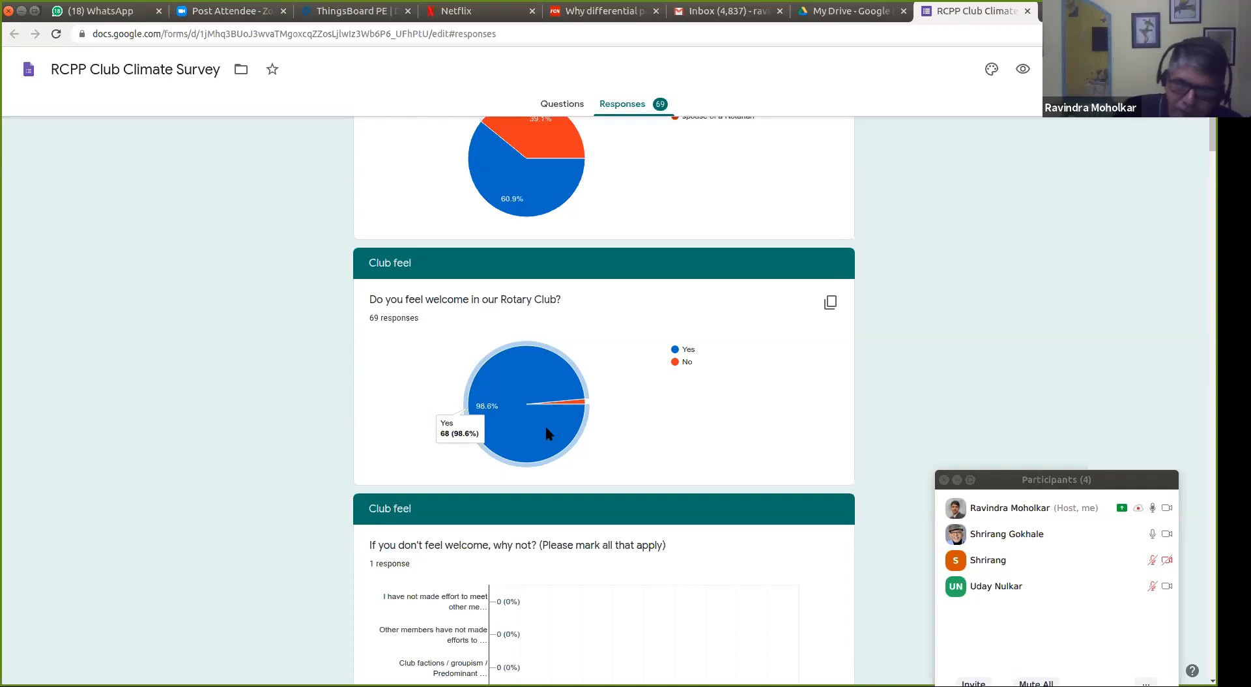
scroll(691, 552, down, 3)
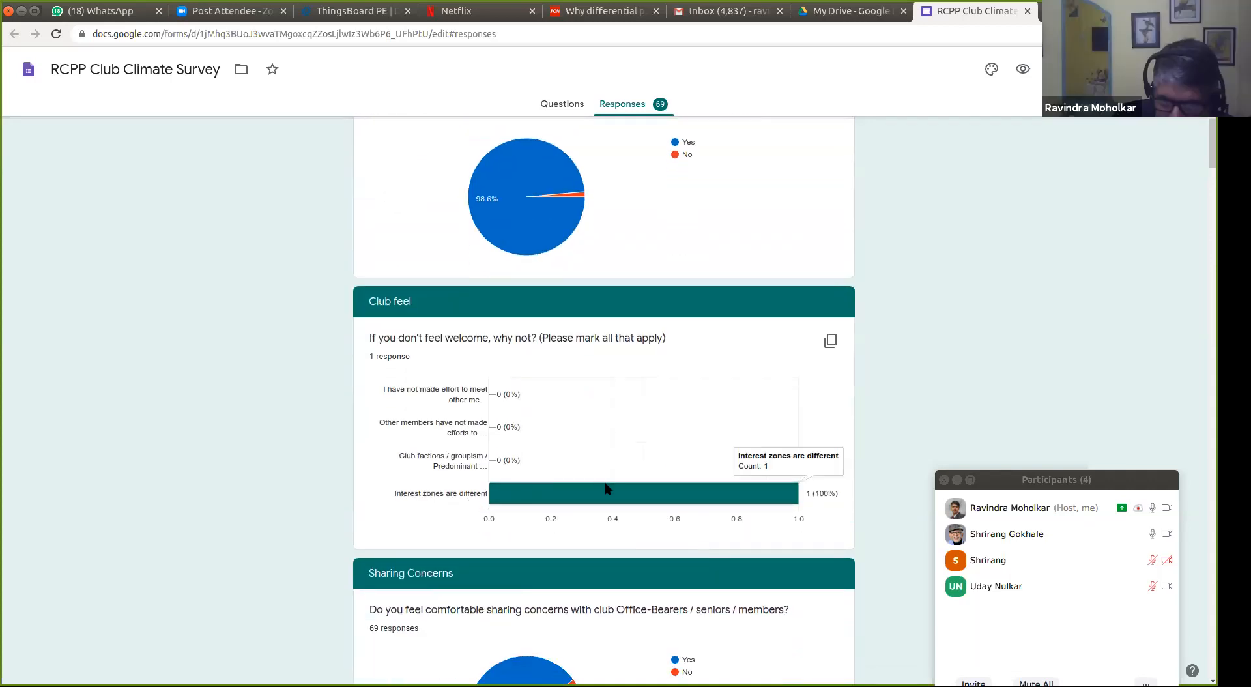
mouse_move(505, 502)
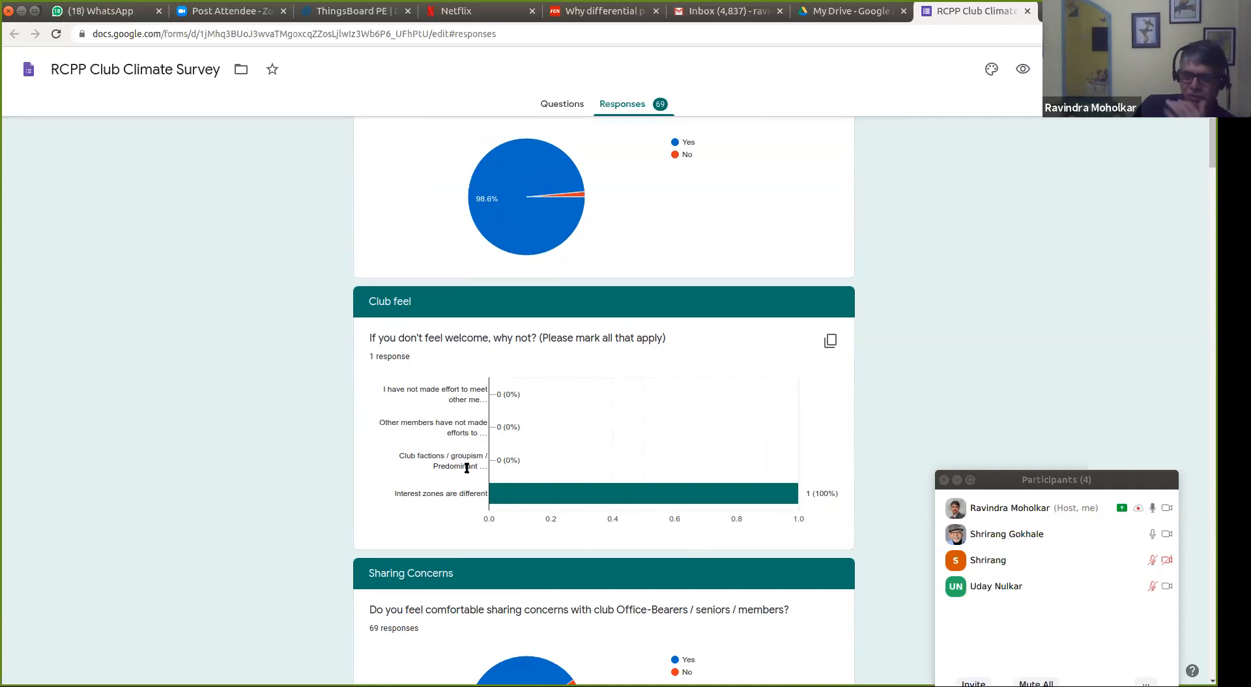
Step: Examine the response charts for the Sharing Concerns, Club Activities Participation and Your interest sections
scroll(700, 590, down, 1)
scroll(700, 584, down, 3)
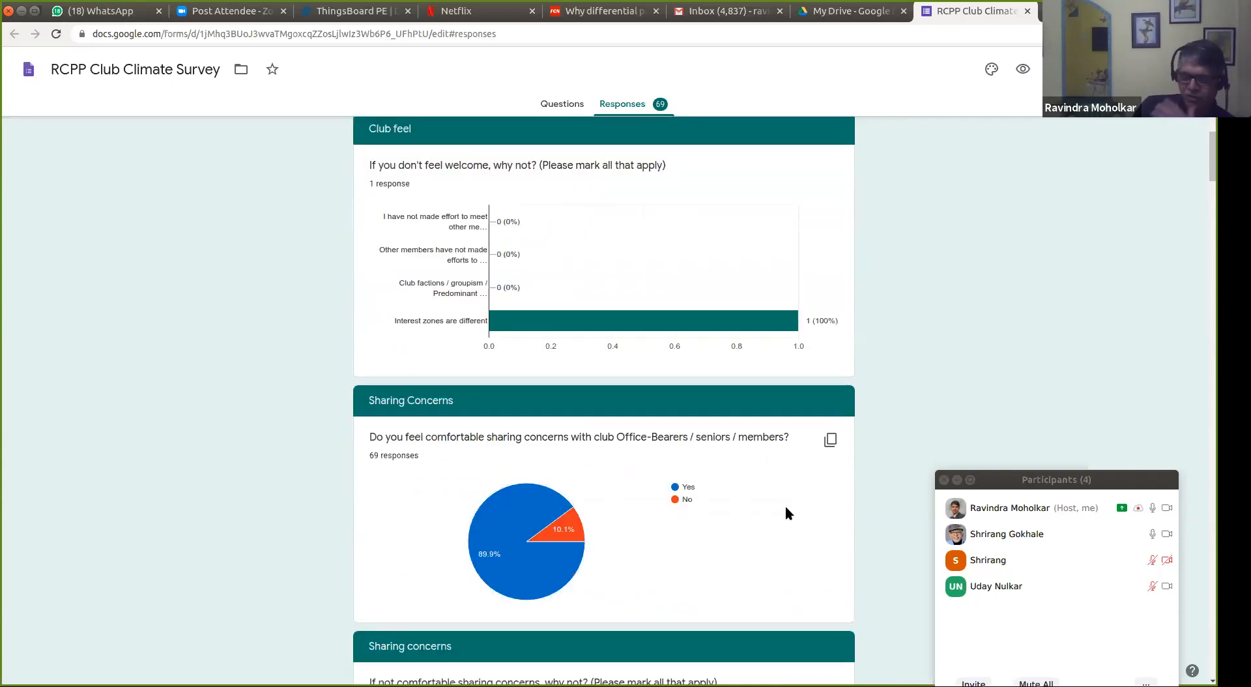
scroll(785, 505, down, 6)
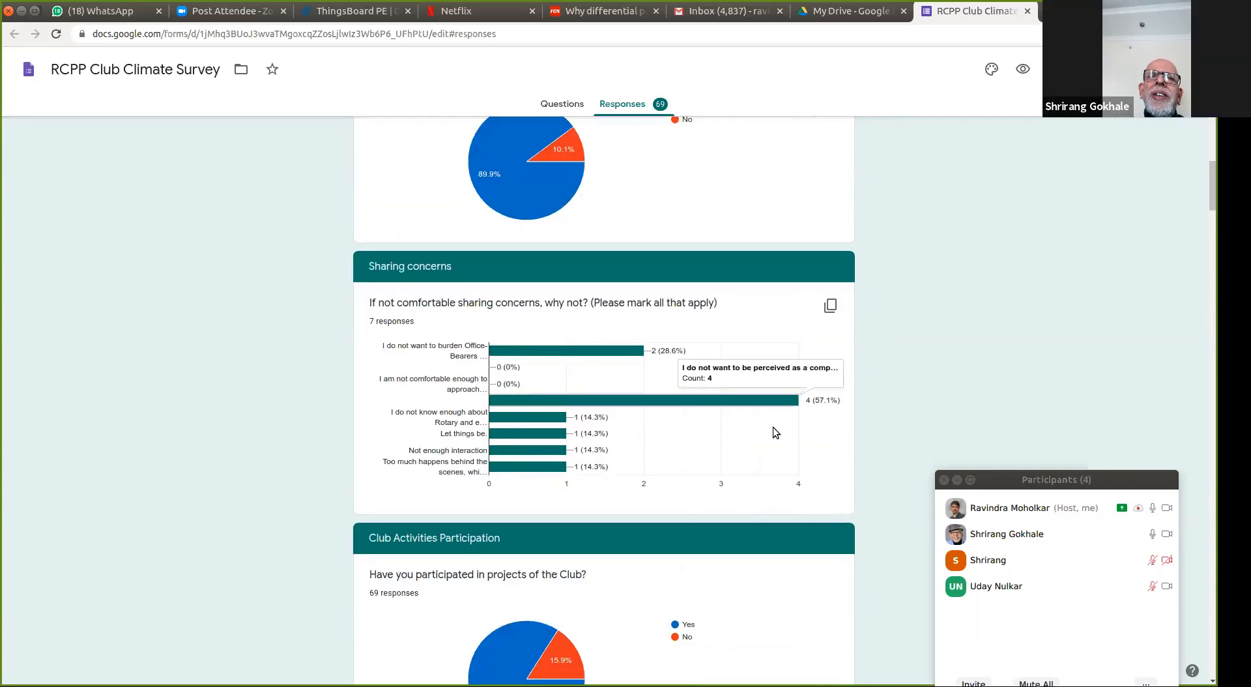
scroll(689, 501, down, 2)
scroll(689, 501, down, 10)
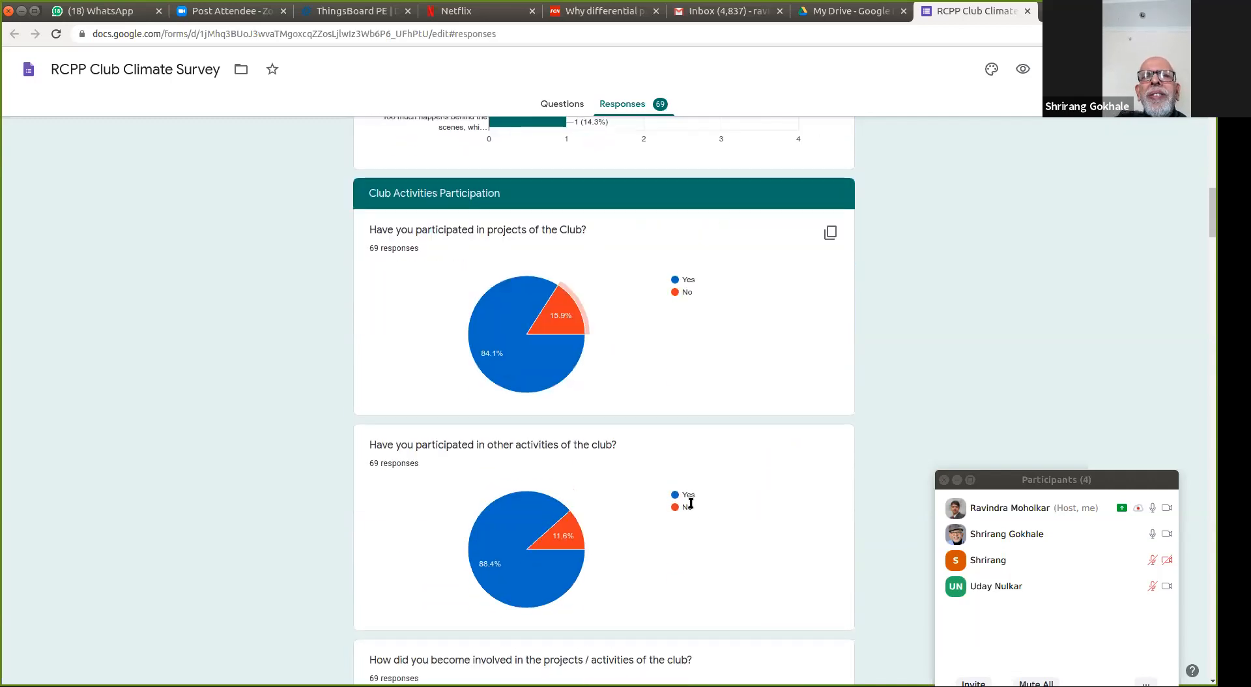
scroll(688, 501, down, 3)
scroll(688, 501, up, 15)
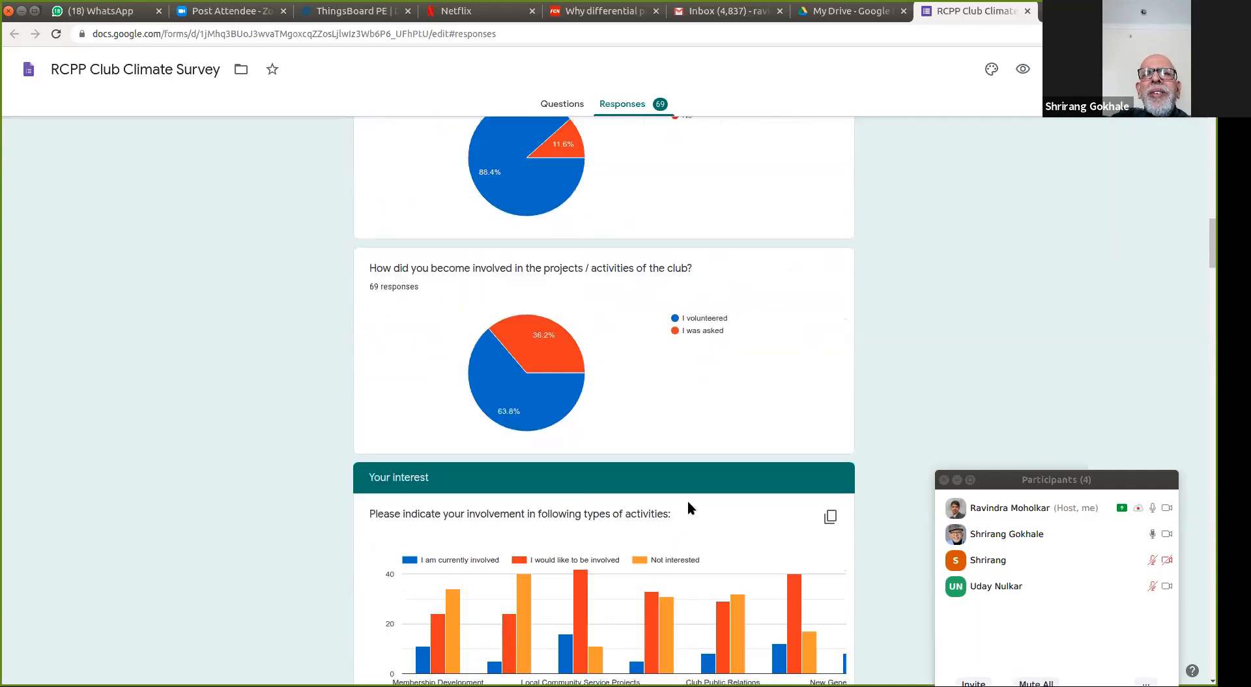
Step: Show the responses question by question and look over the grouped answers to the Your name question
scroll(689, 523, up, 20)
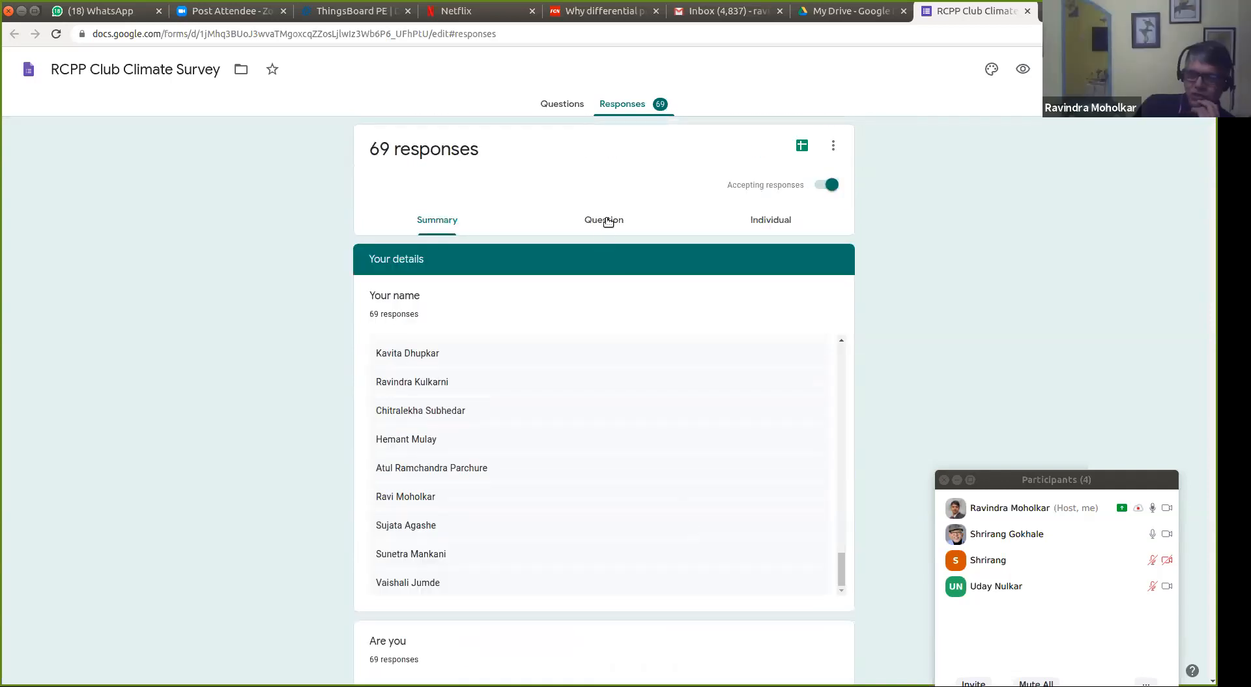
click(606, 220)
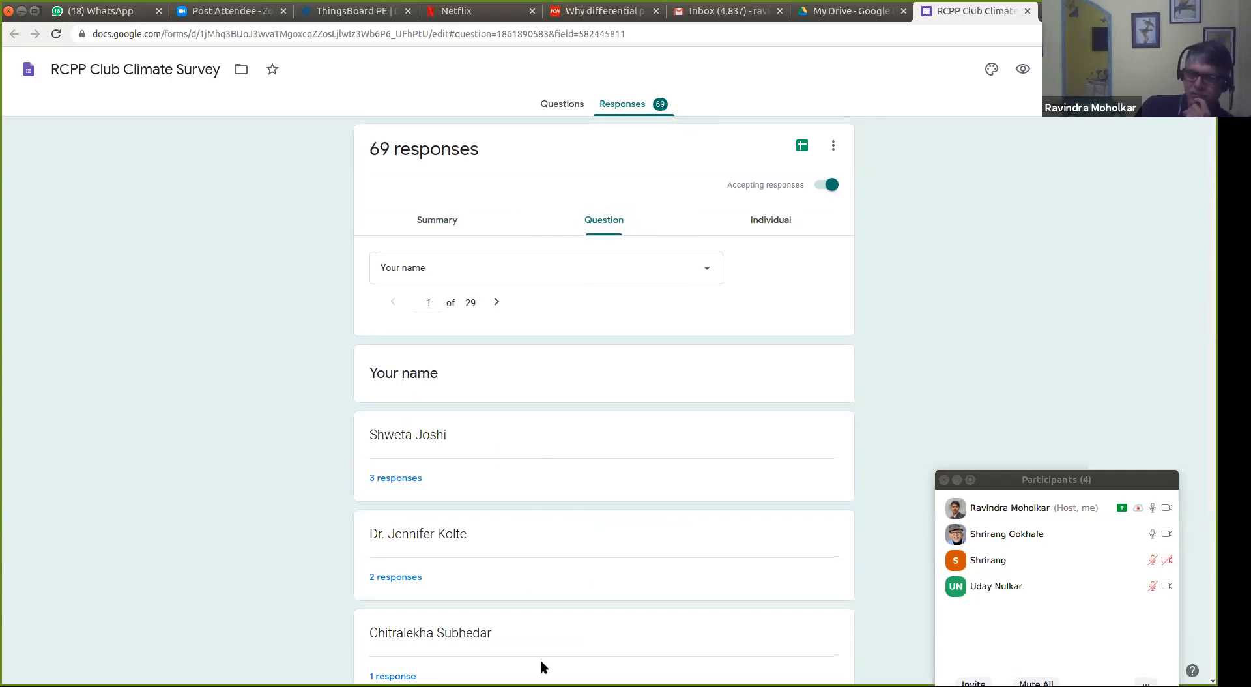
scroll(648, 501, down, 3)
scroll(649, 505, up, 3)
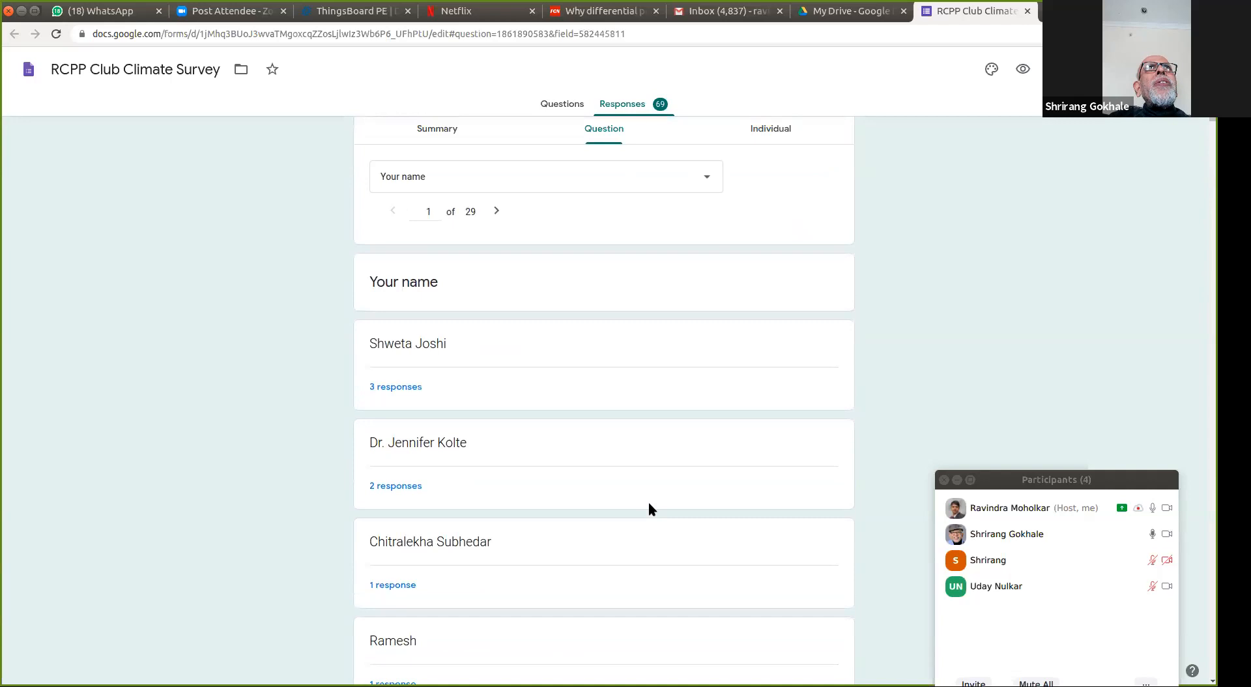
Step: Show the responses individually and read the first respondent's answers in the Your details and Club feel sections
click(776, 223)
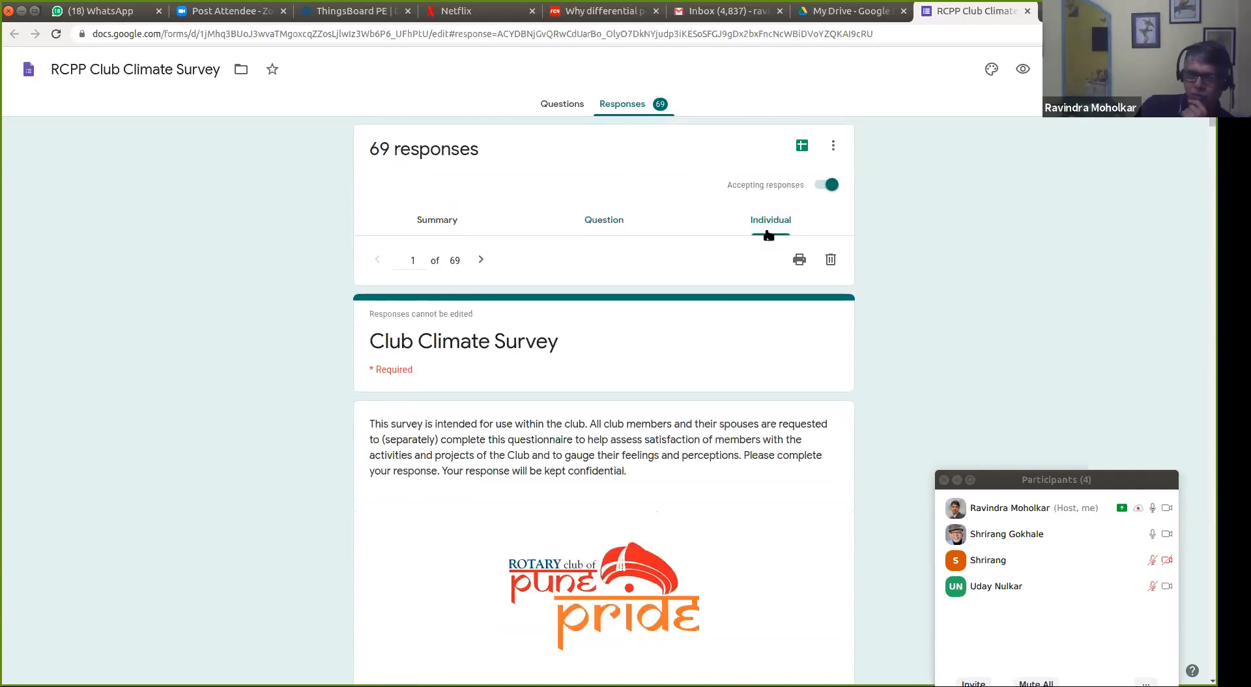
scroll(702, 460, down, 8)
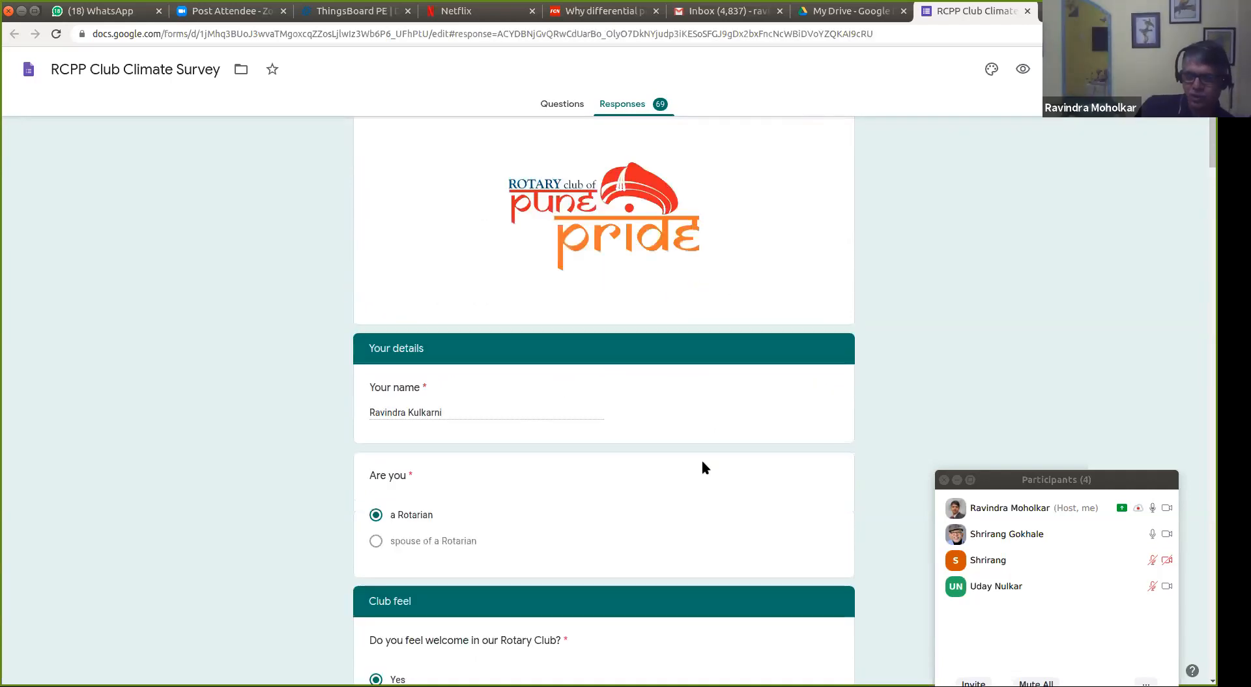
scroll(701, 460, down, 3)
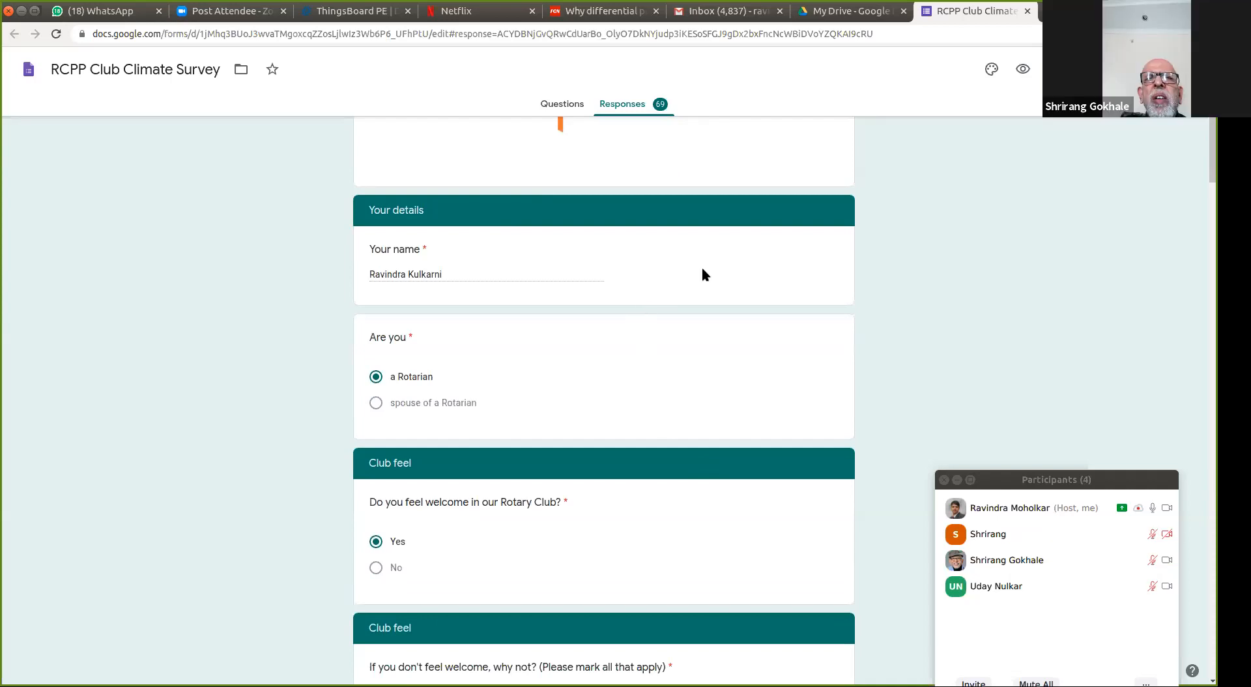
scroll(661, 411, down, 1)
scroll(663, 410, down, 1)
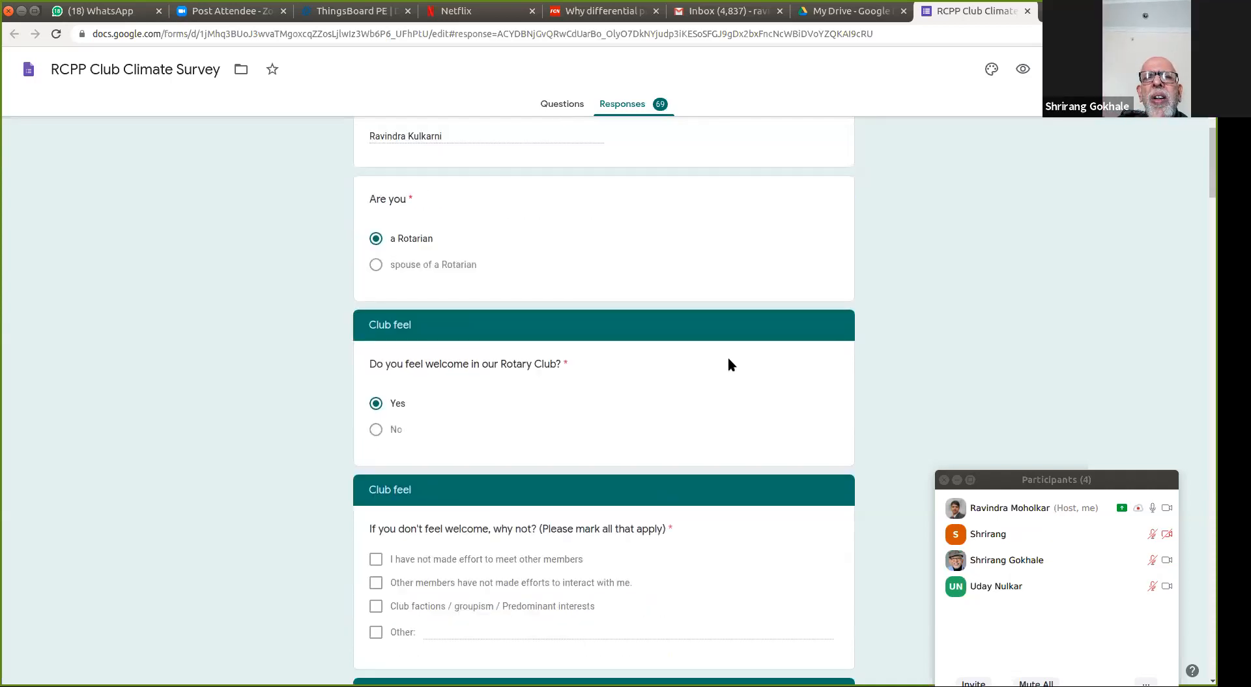
scroll(736, 469, up, 10)
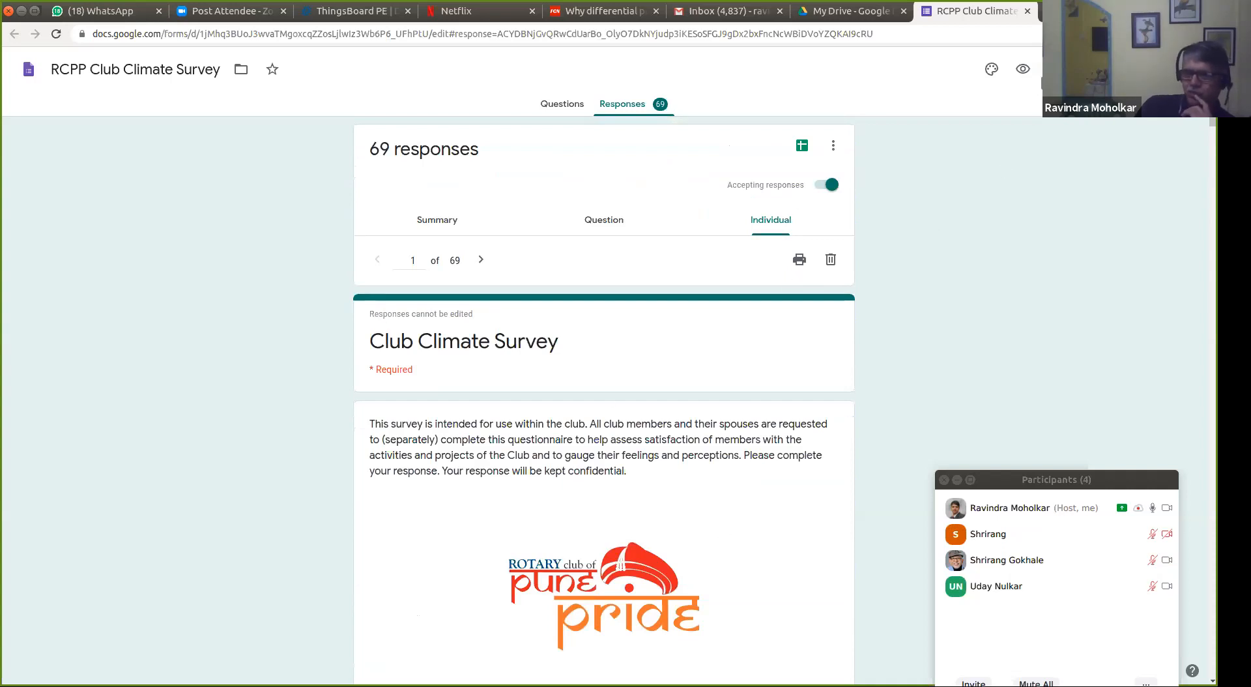
Step: Review the survey's General, Presentation and Quizzes settings, and close them without saving
click(1041, 69)
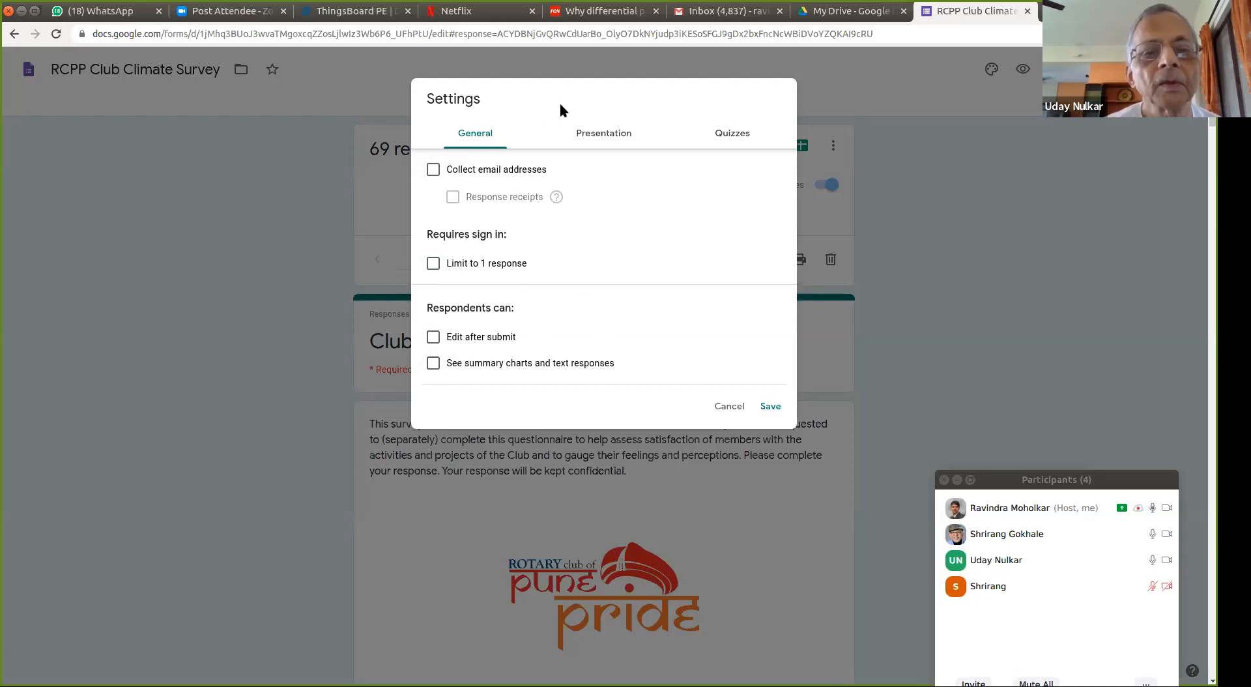
click(601, 136)
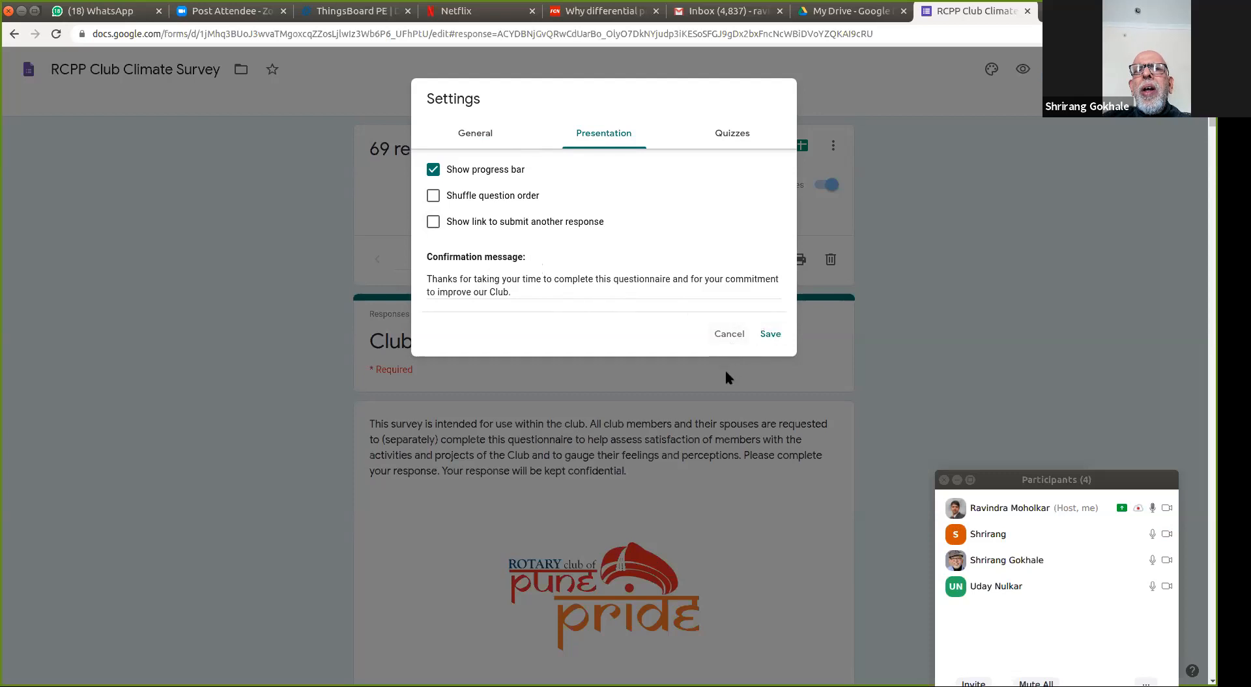
click(738, 133)
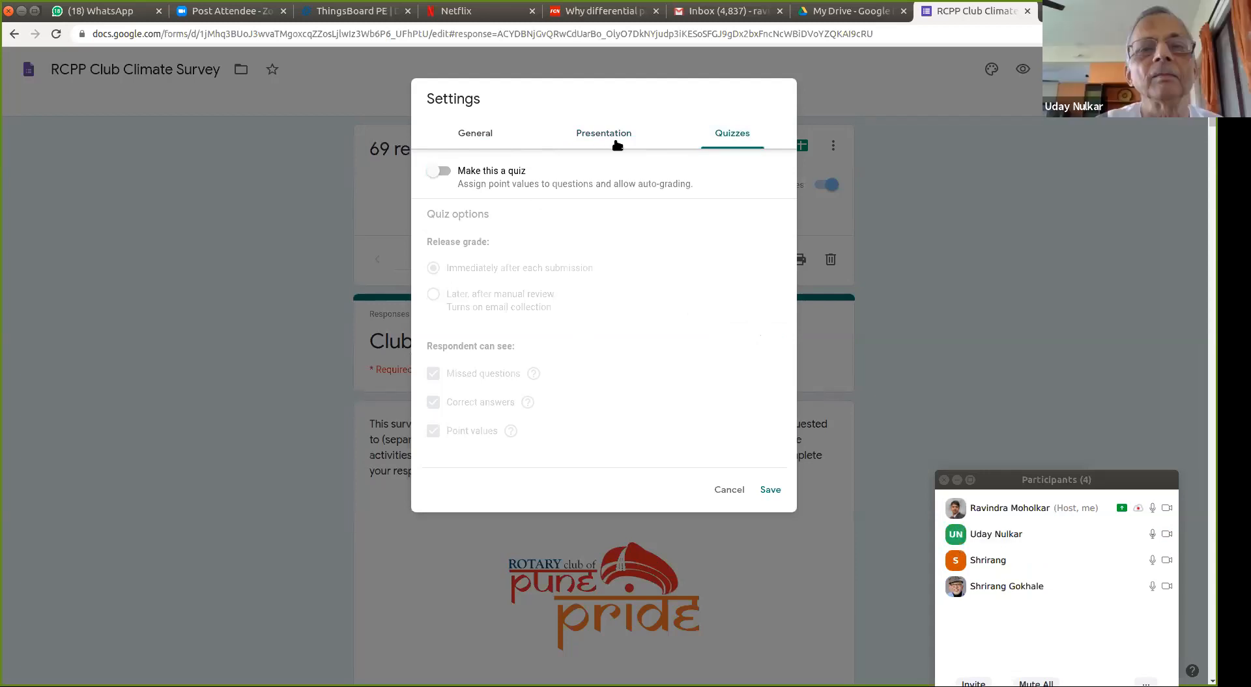
click(601, 129)
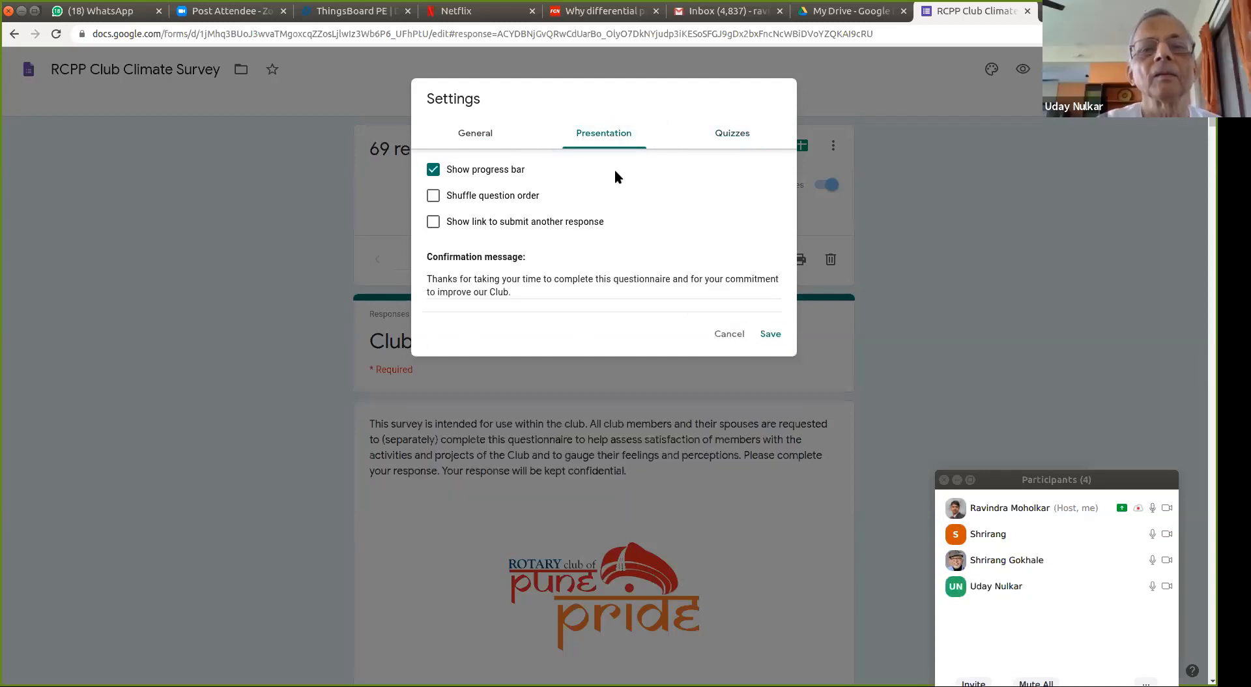
click(736, 334)
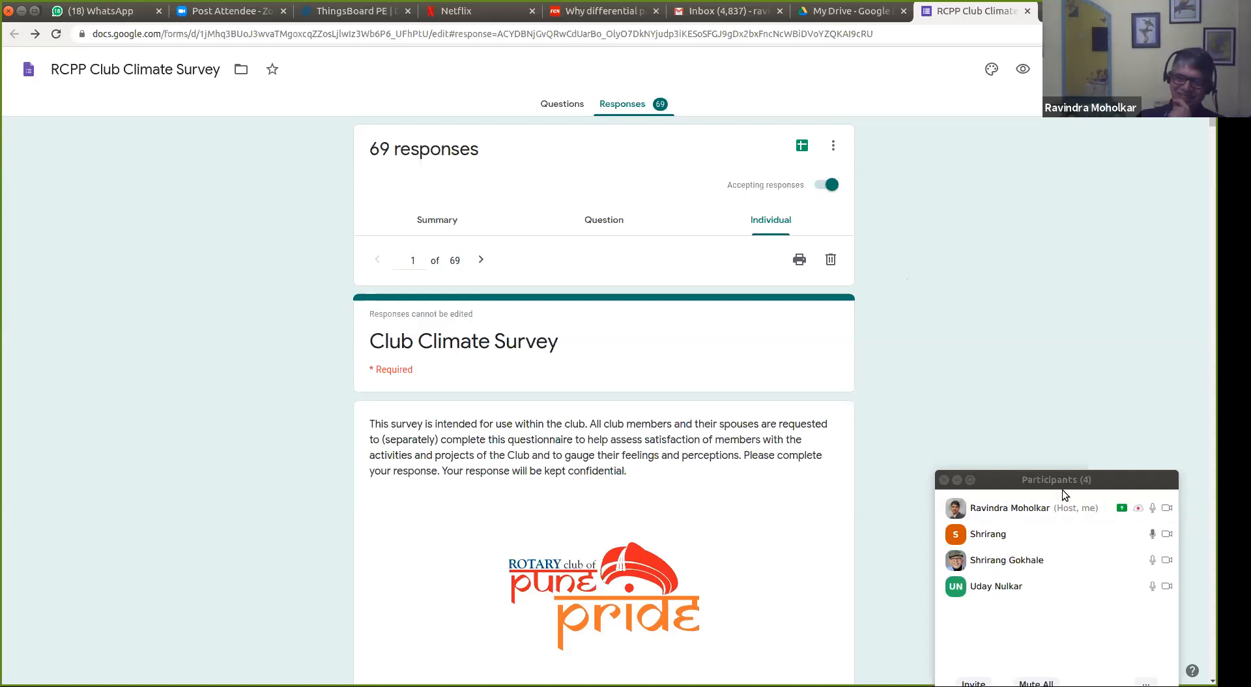
drag(1062, 481, 868, 336)
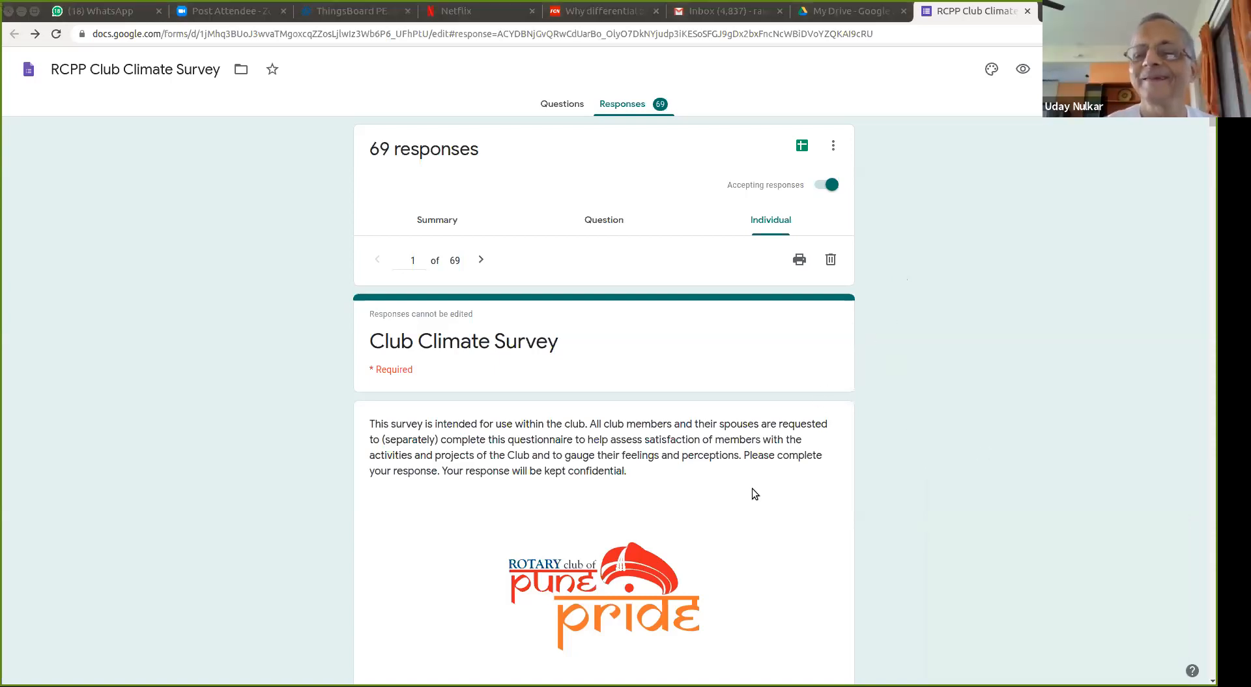